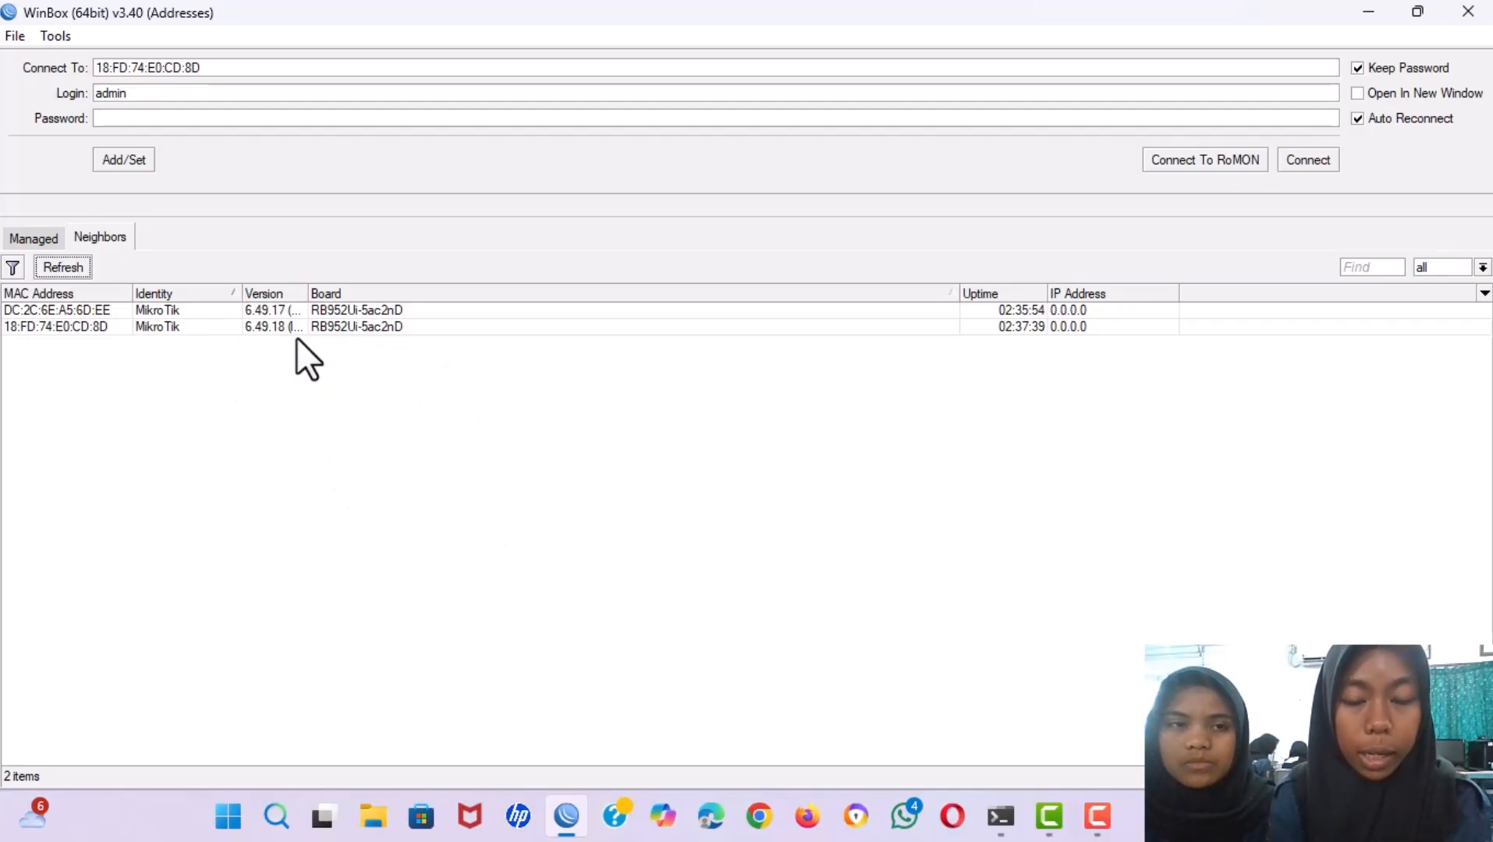
click(167, 310)
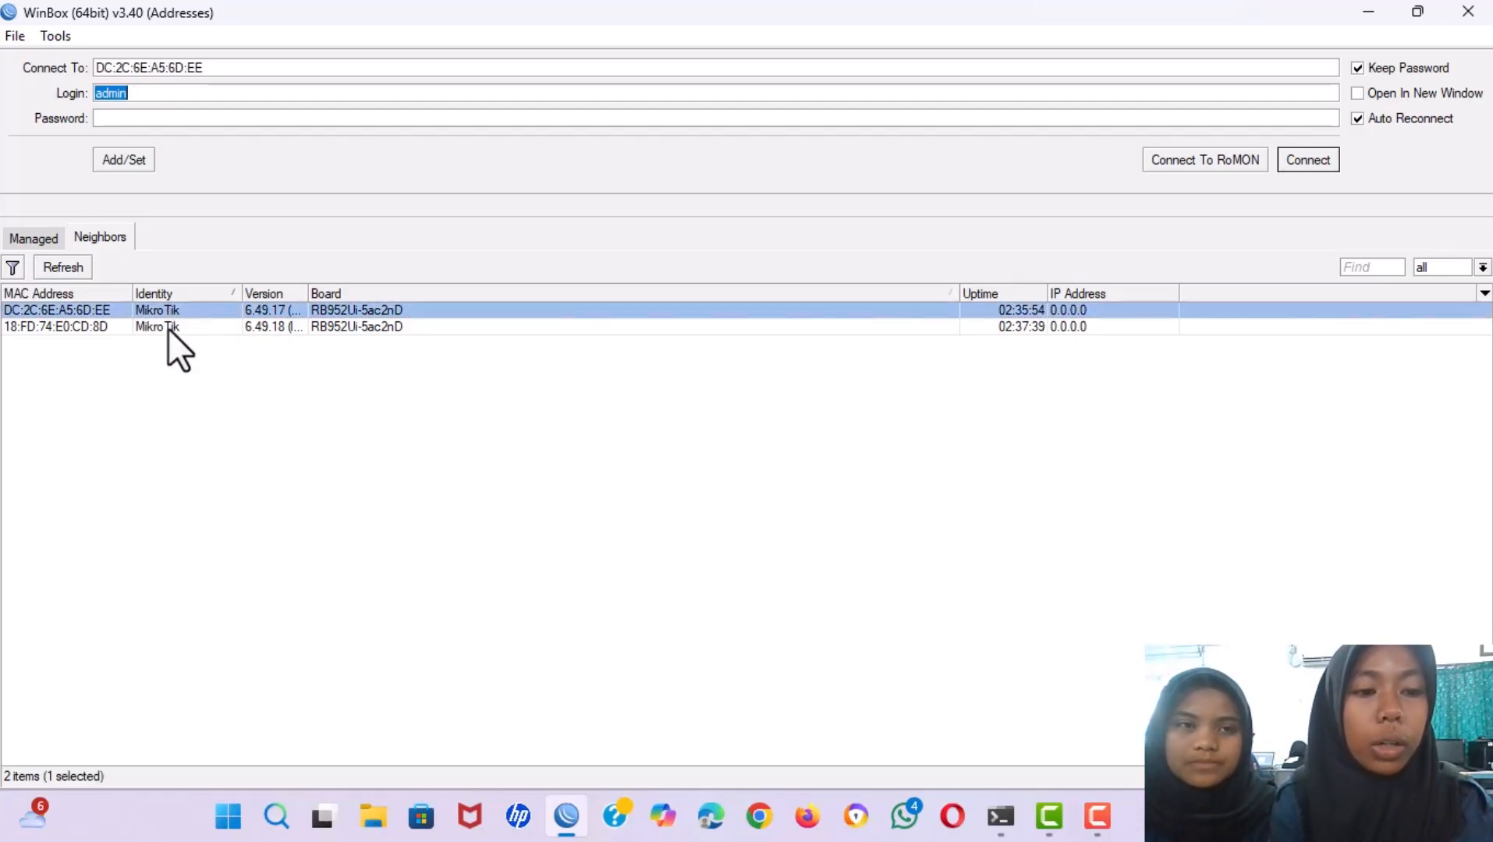
click(168, 328)
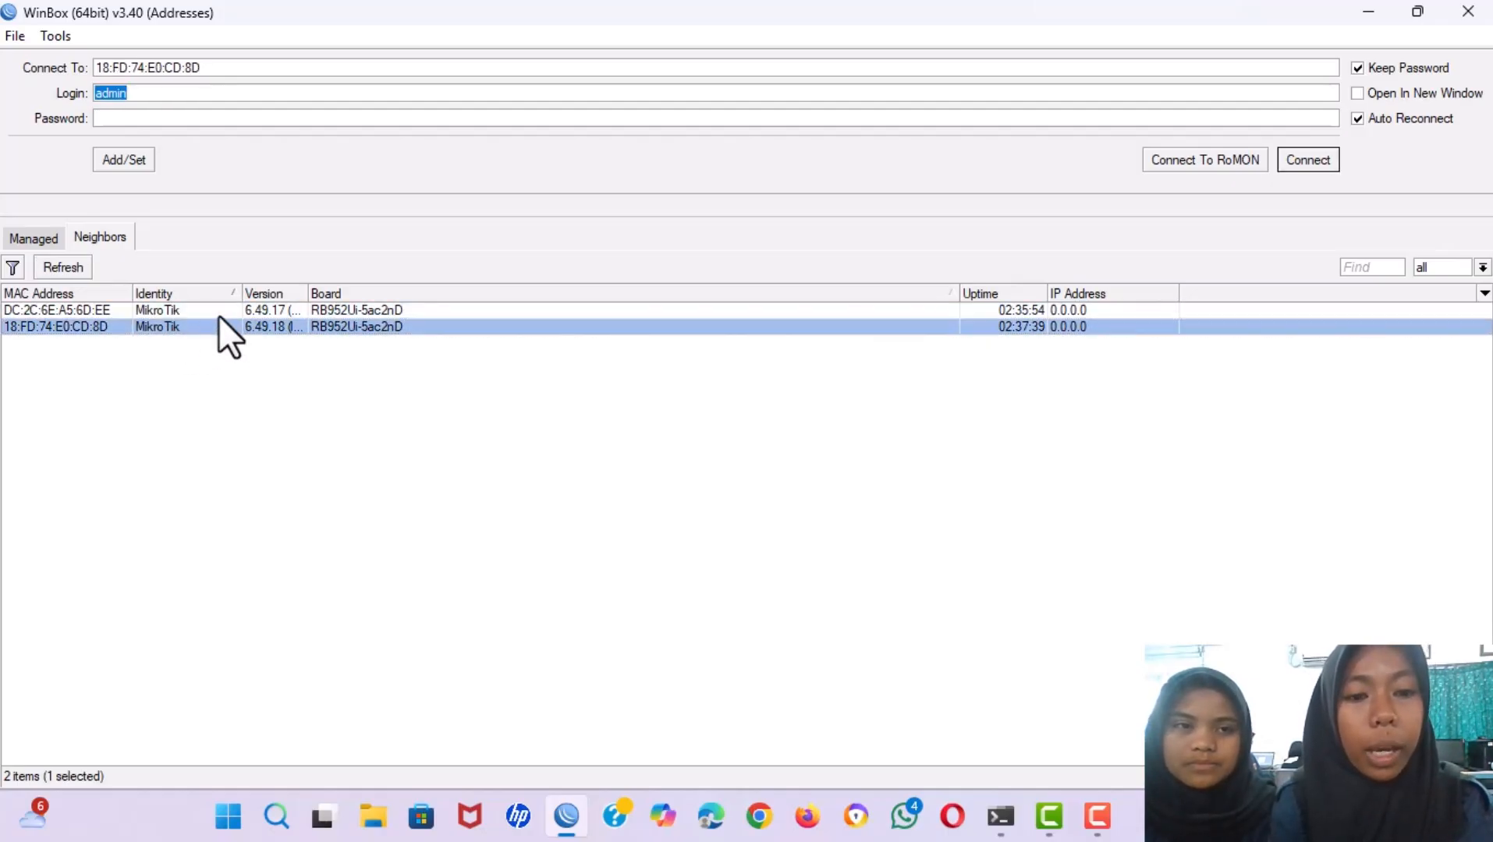
click(171, 310)
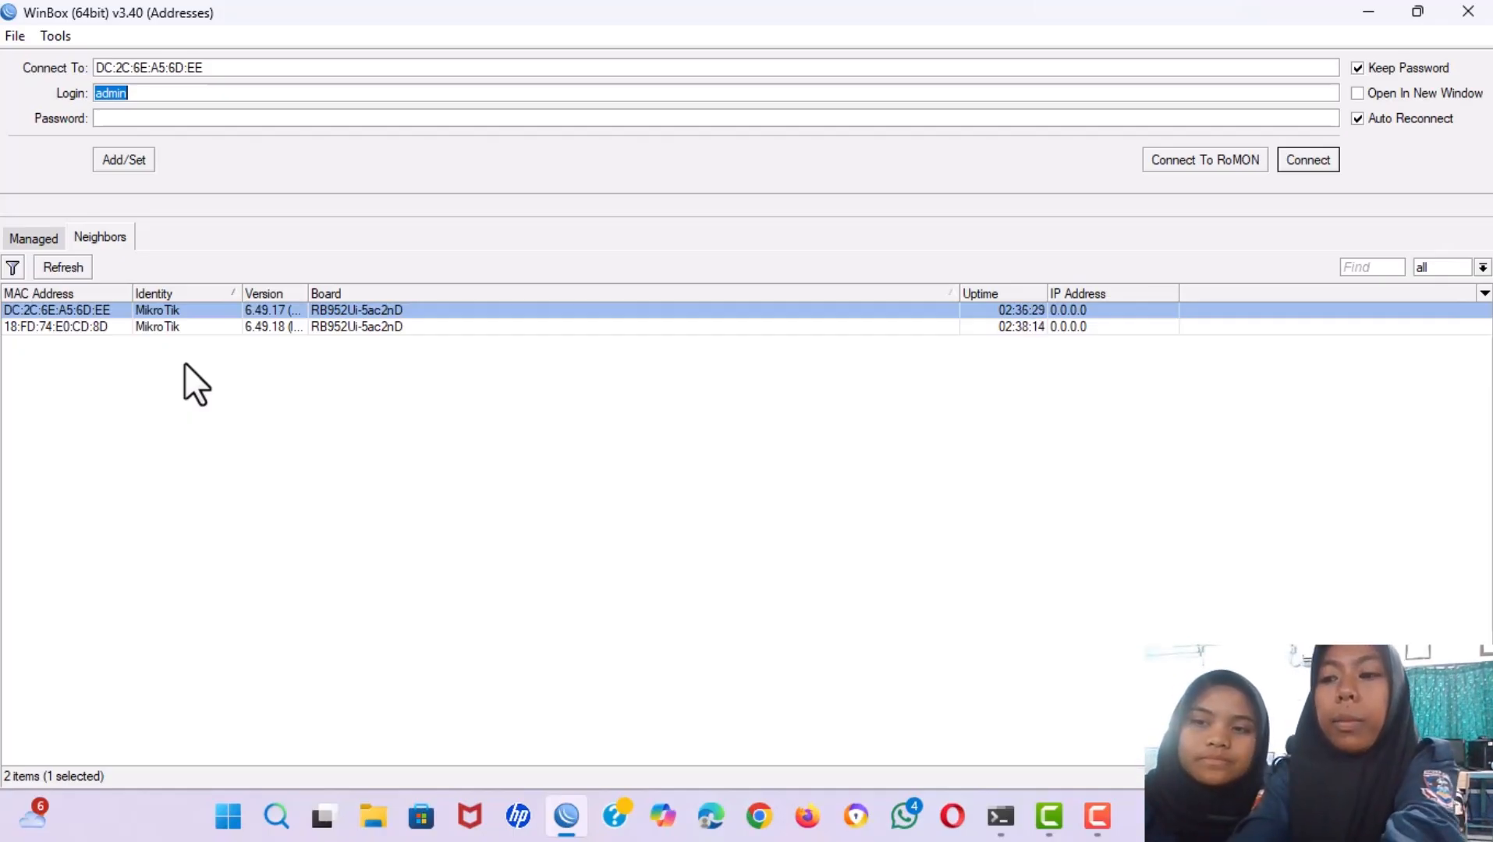
click(58, 261)
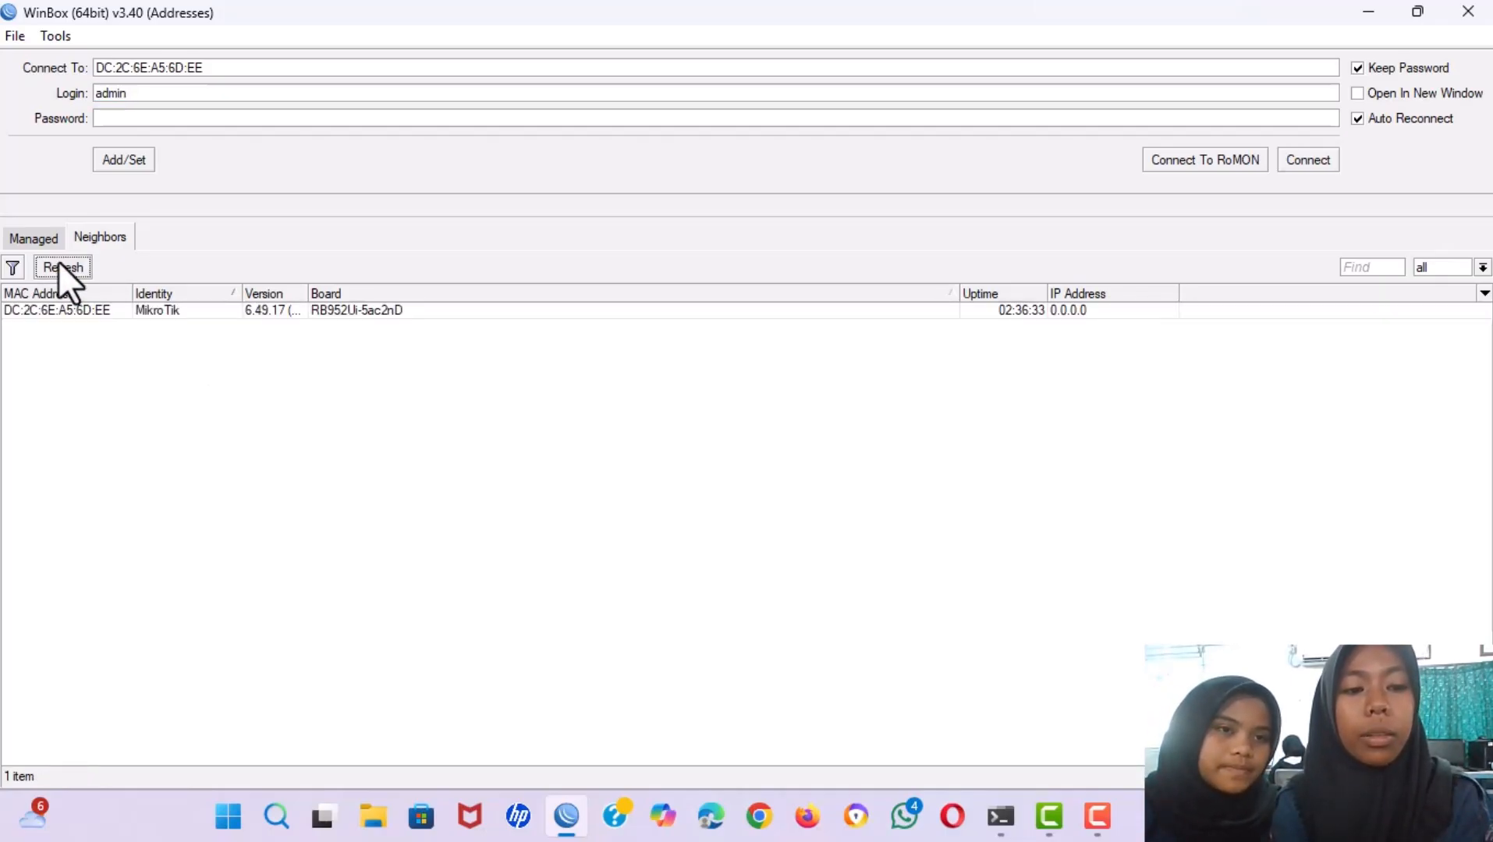
click(170, 309)
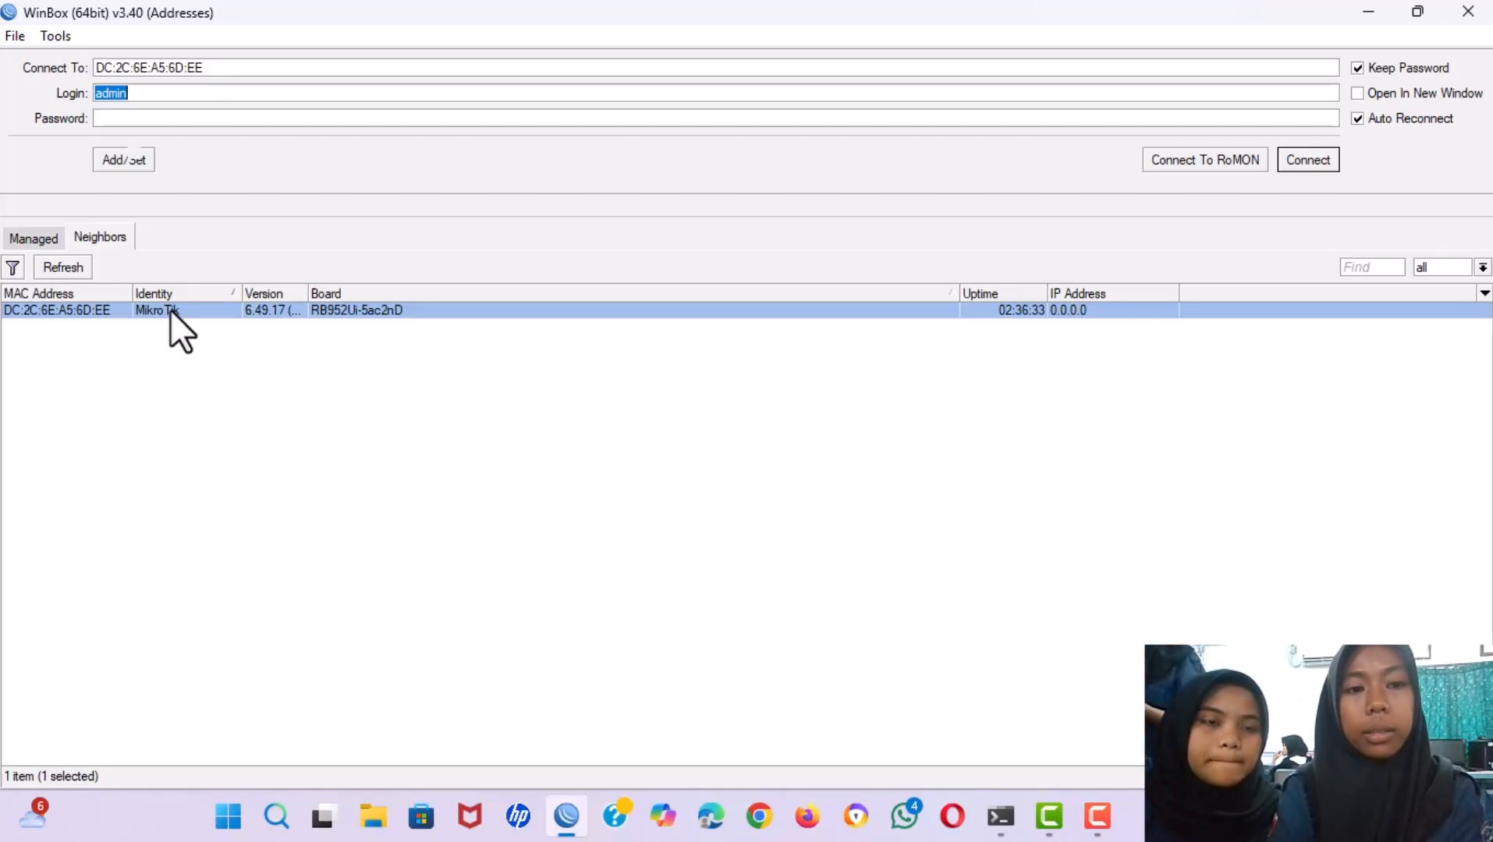
double_click(170, 309)
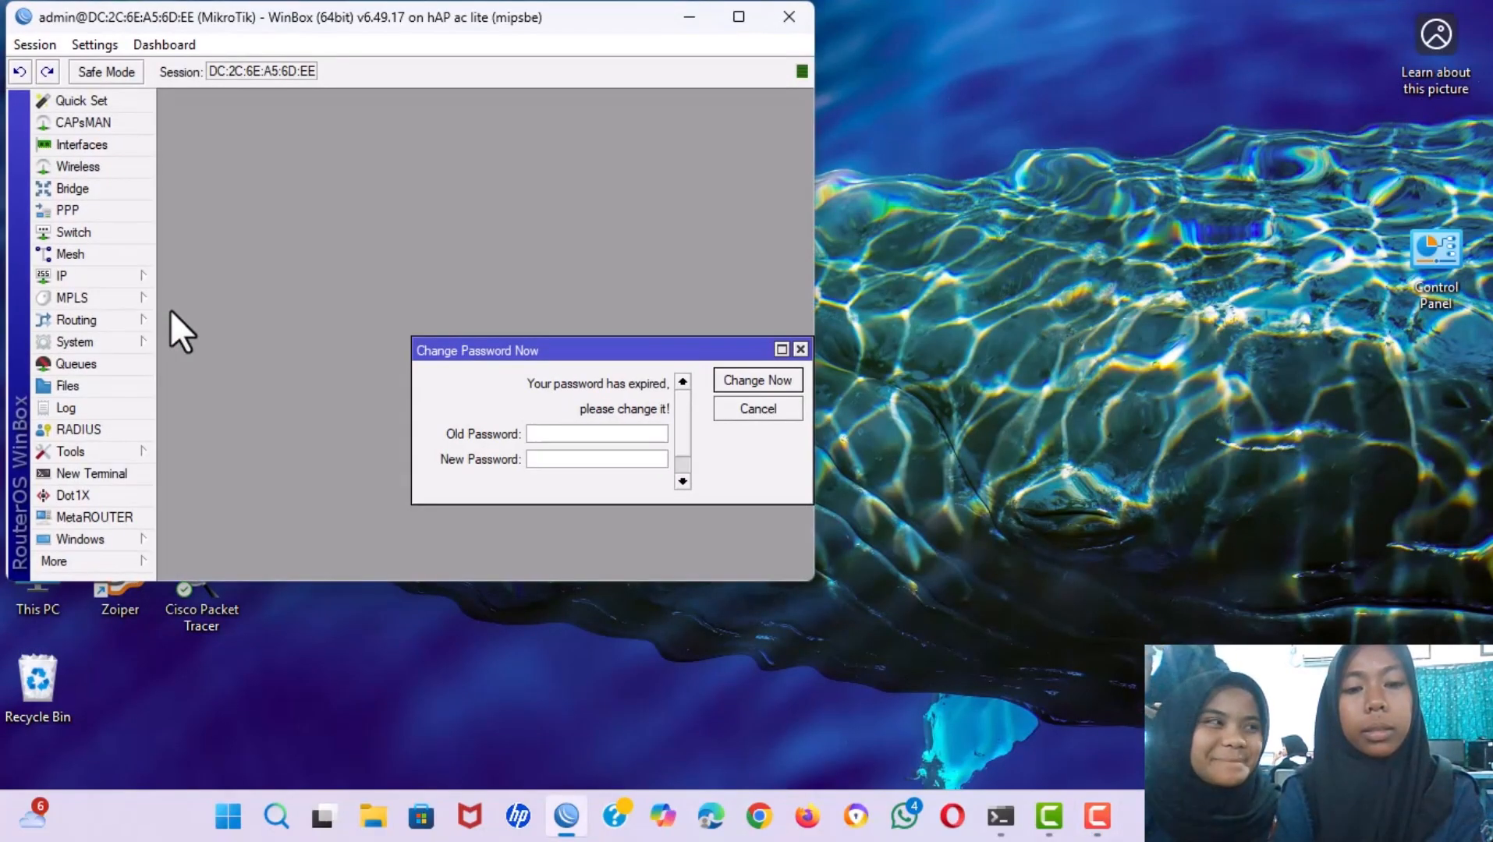
Maximize the session and change the router identity from MikroTik to 'Router A (LAN)'.
click(738, 17)
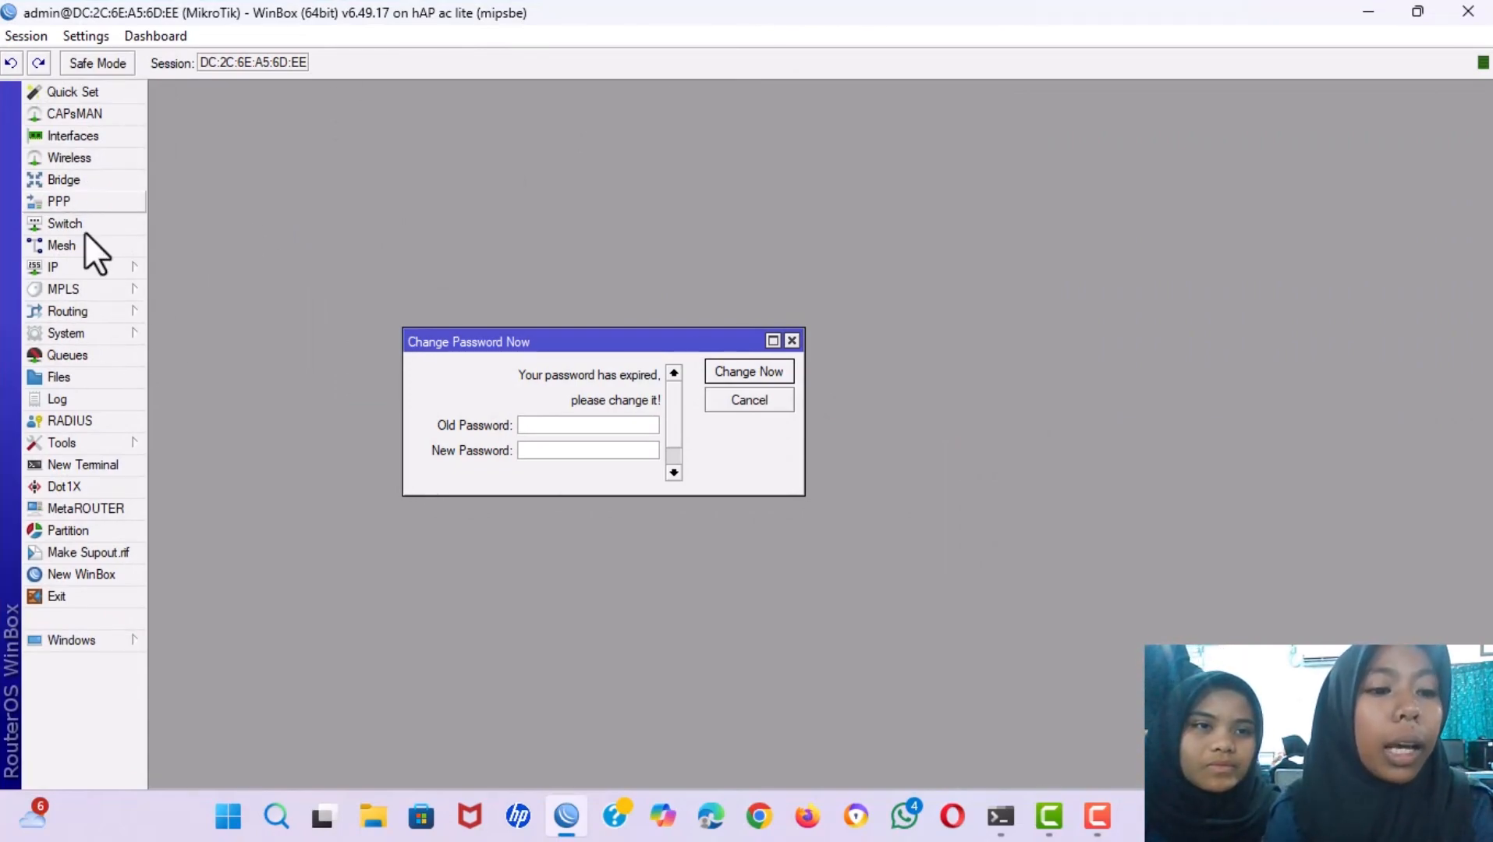
click(78, 332)
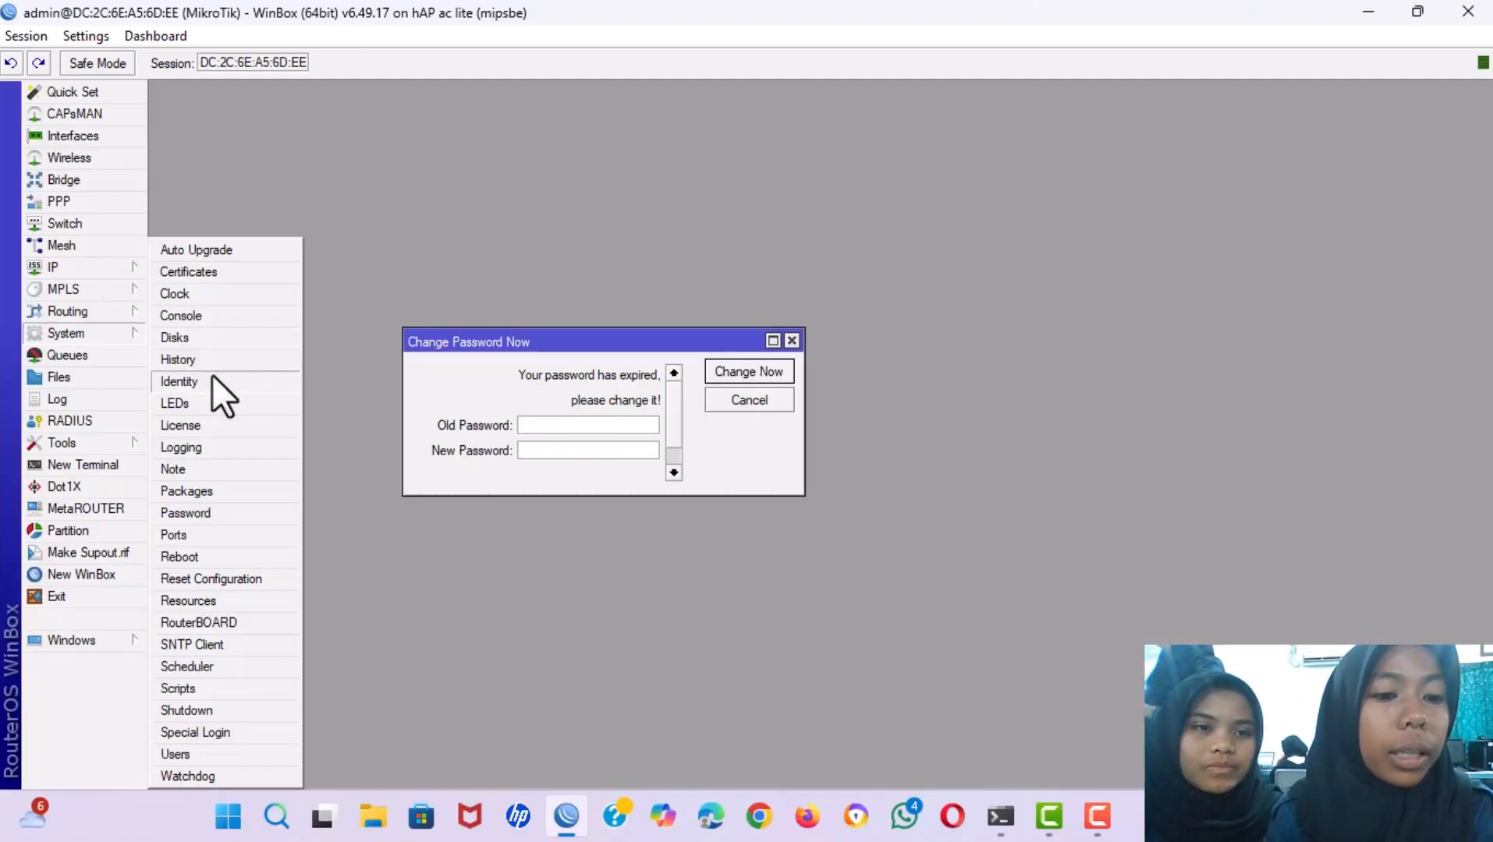
click(174, 382)
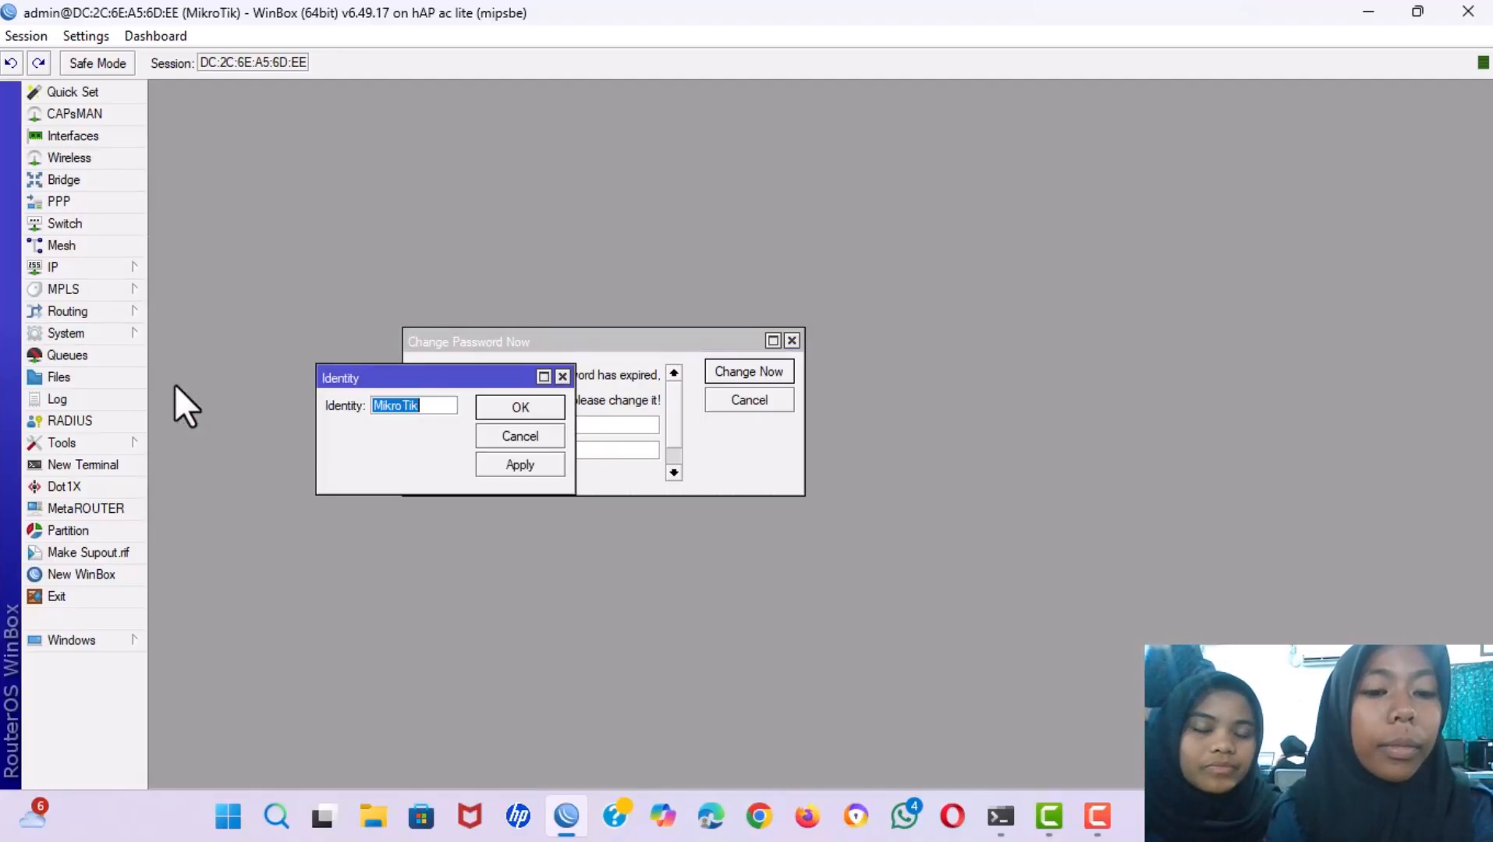
key(BackSpace)
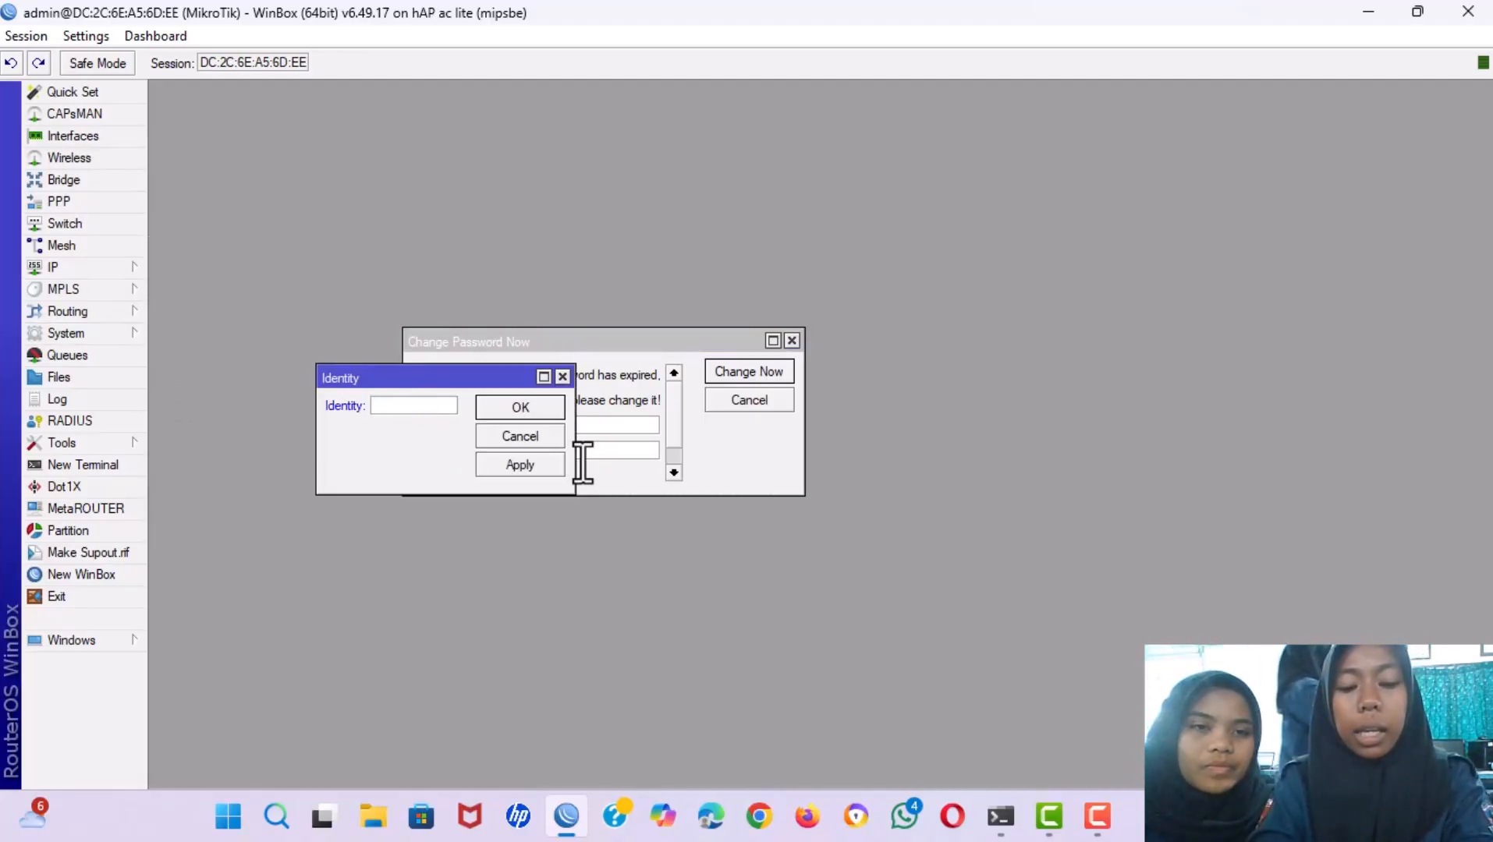
text(F)
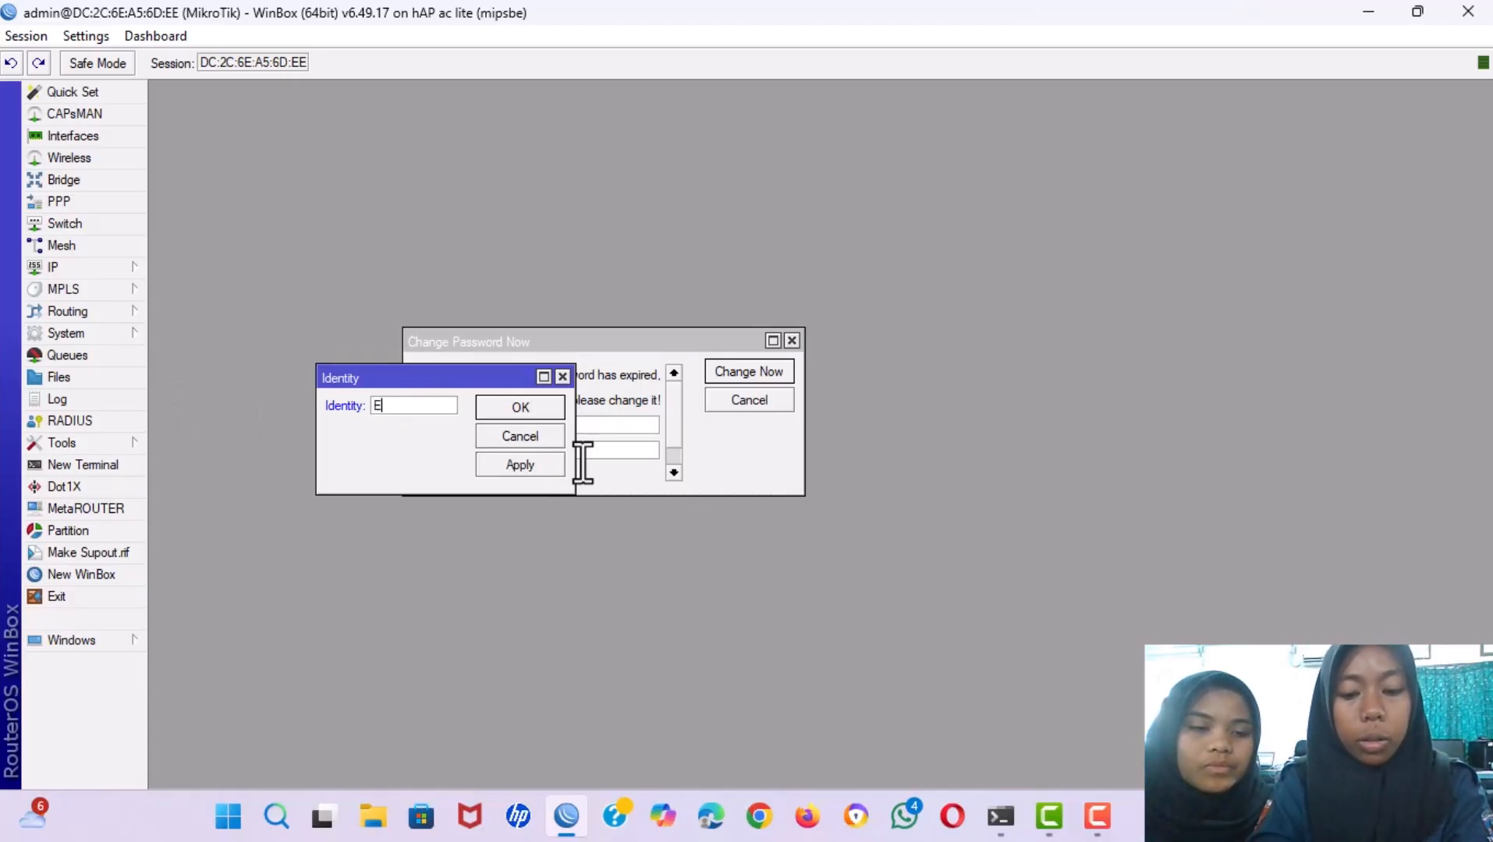
key(BackSpace)
text(Router)
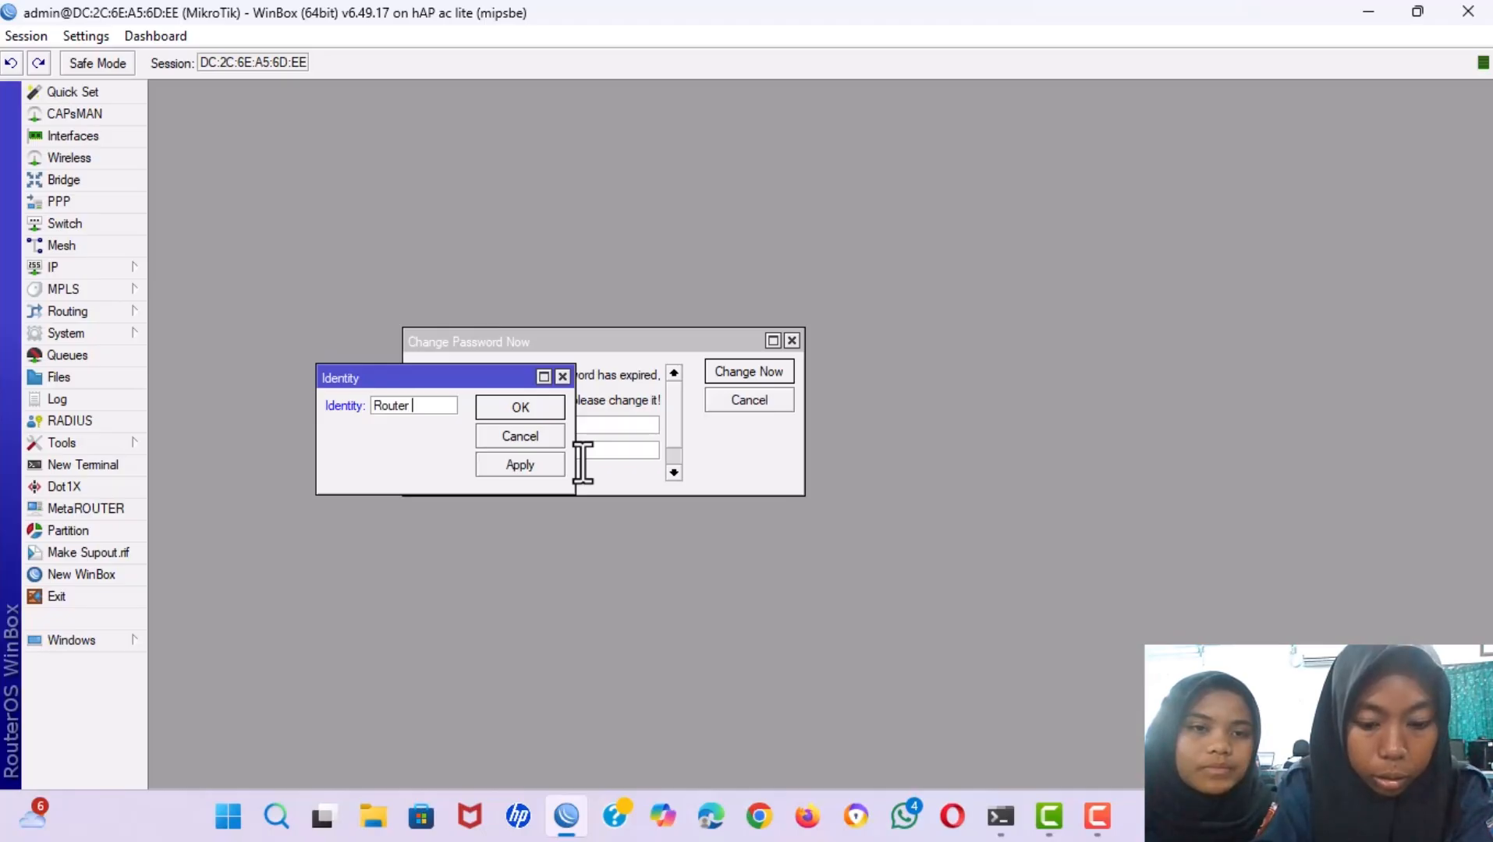
text( a)
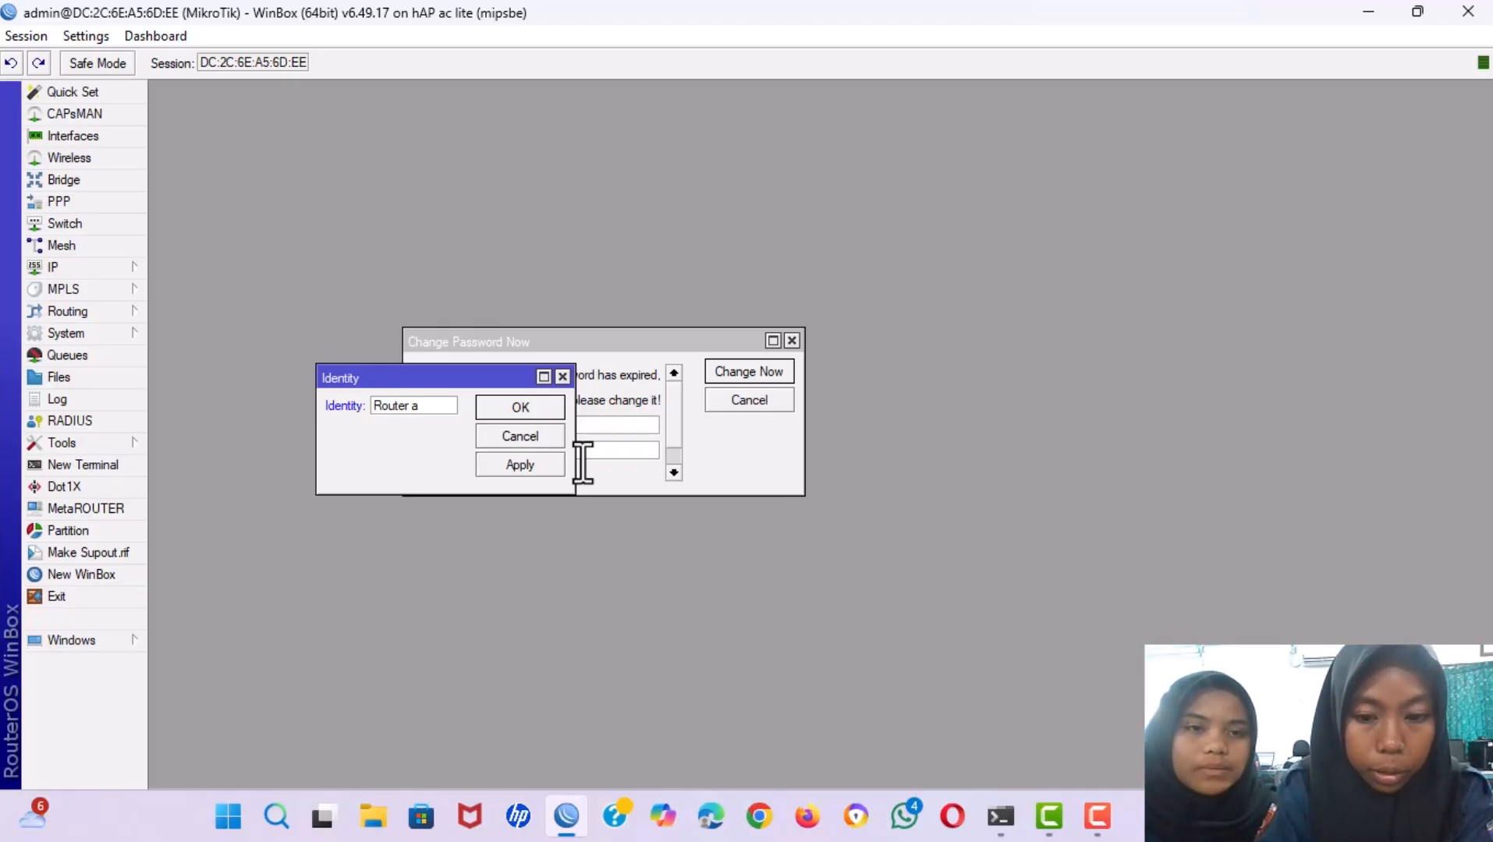
key(BackSpace)
text(A )
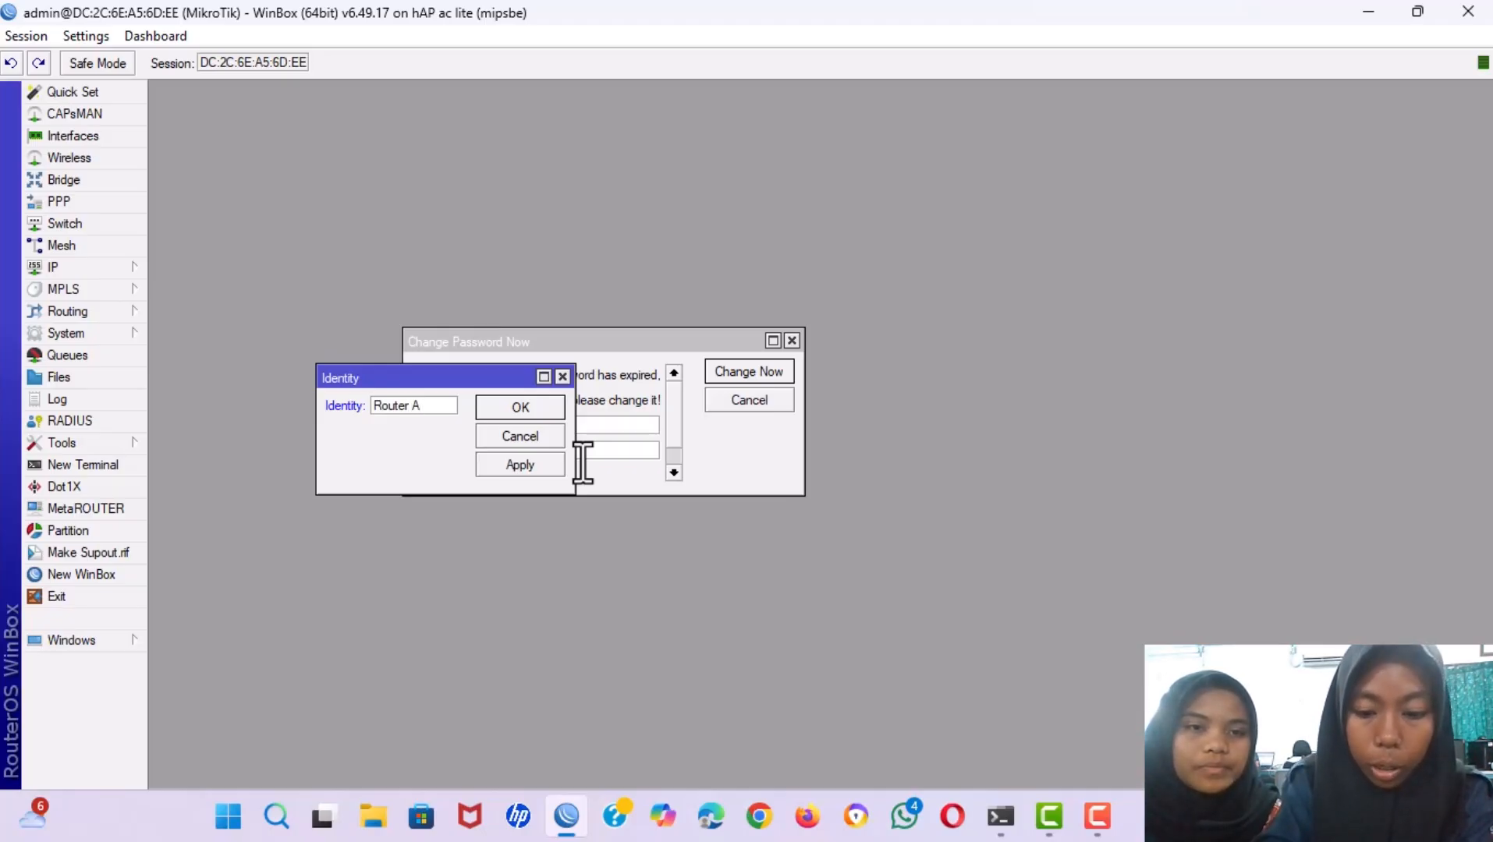
text(())
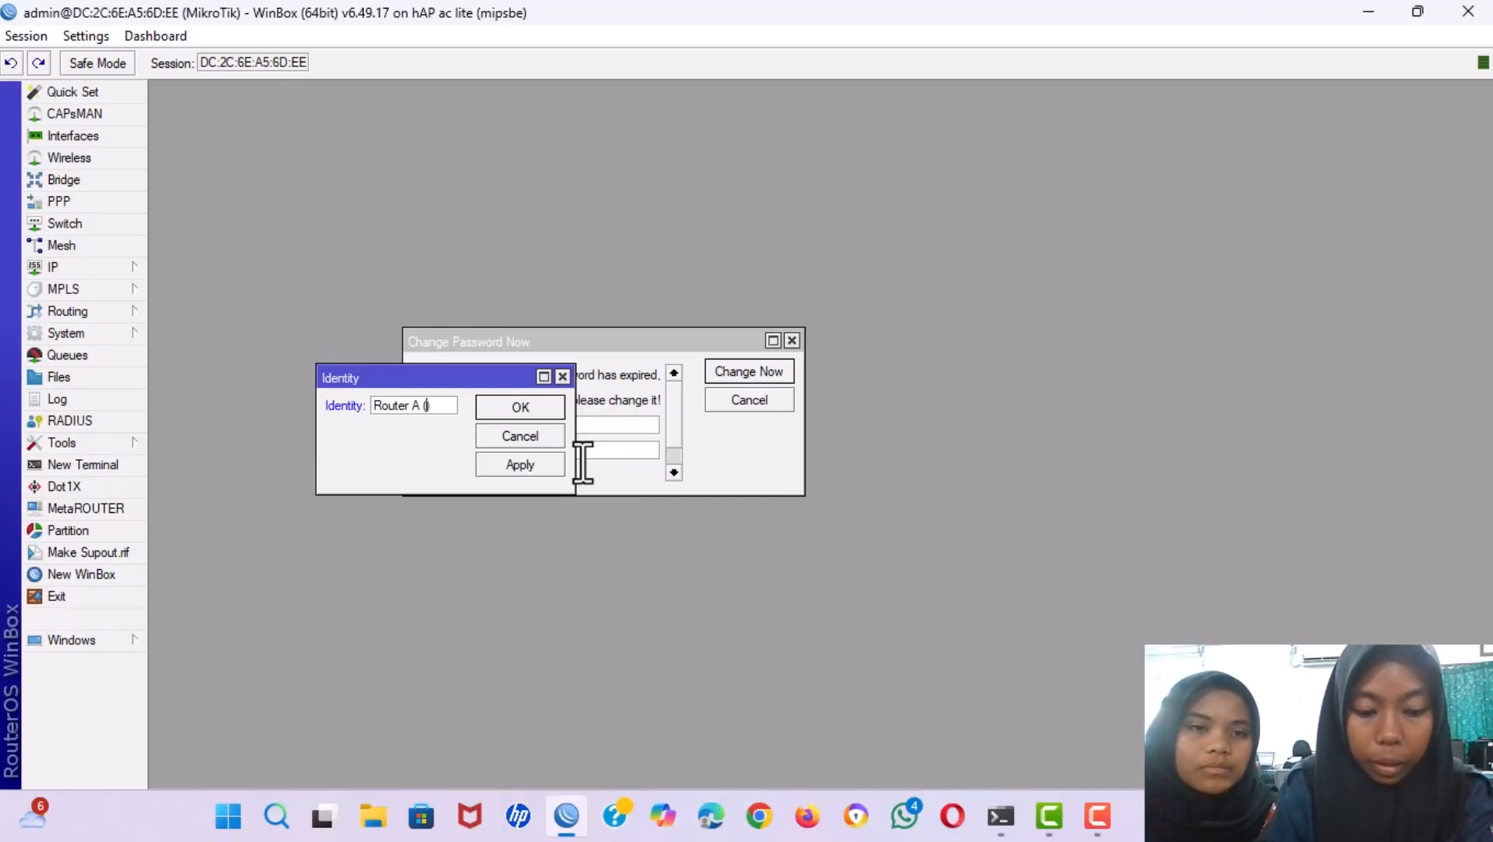
text(LAN)
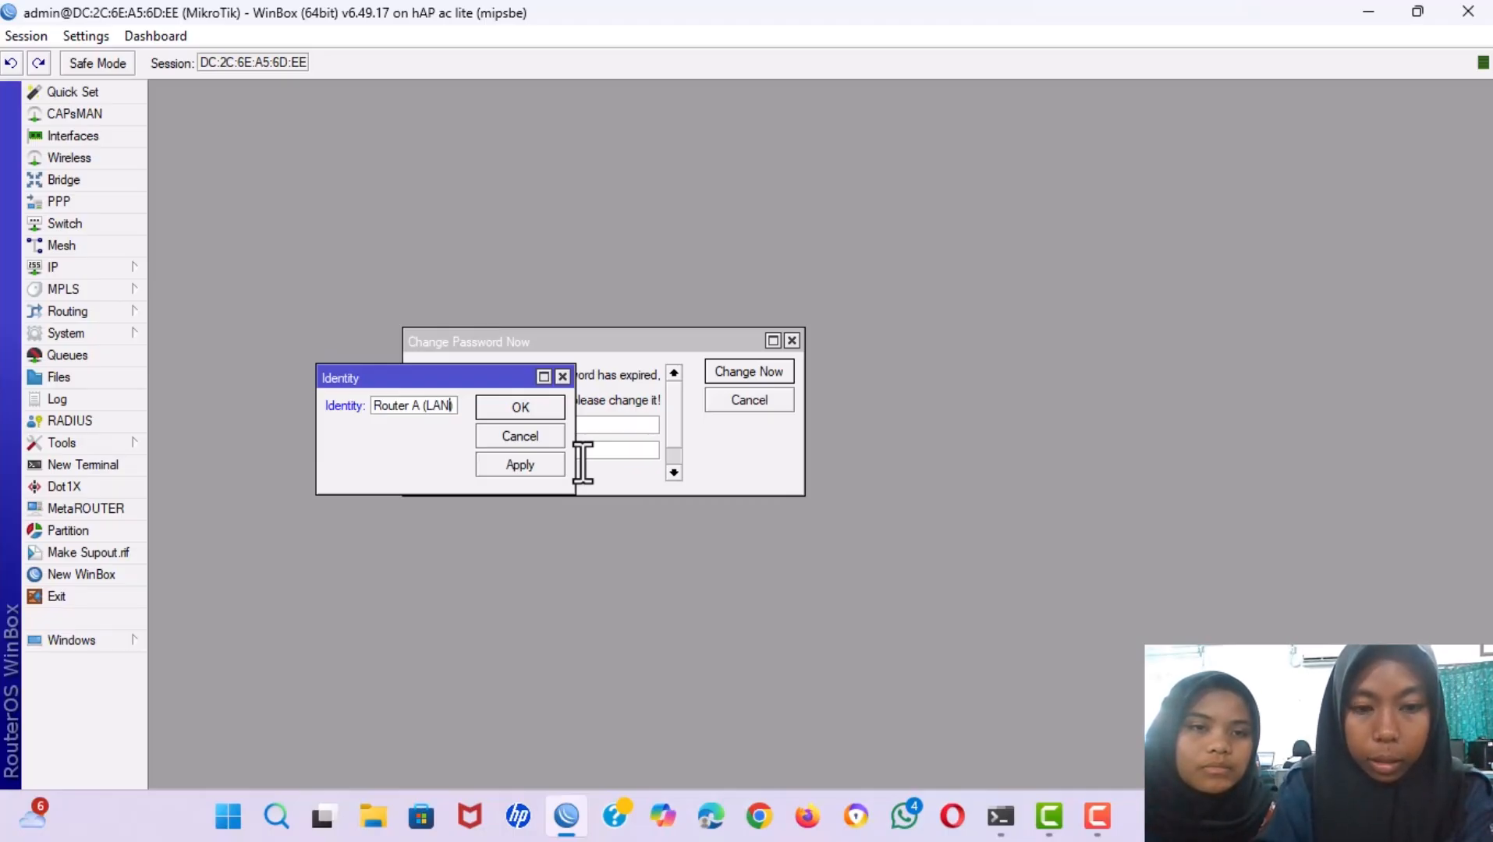
click(504, 464)
click(496, 406)
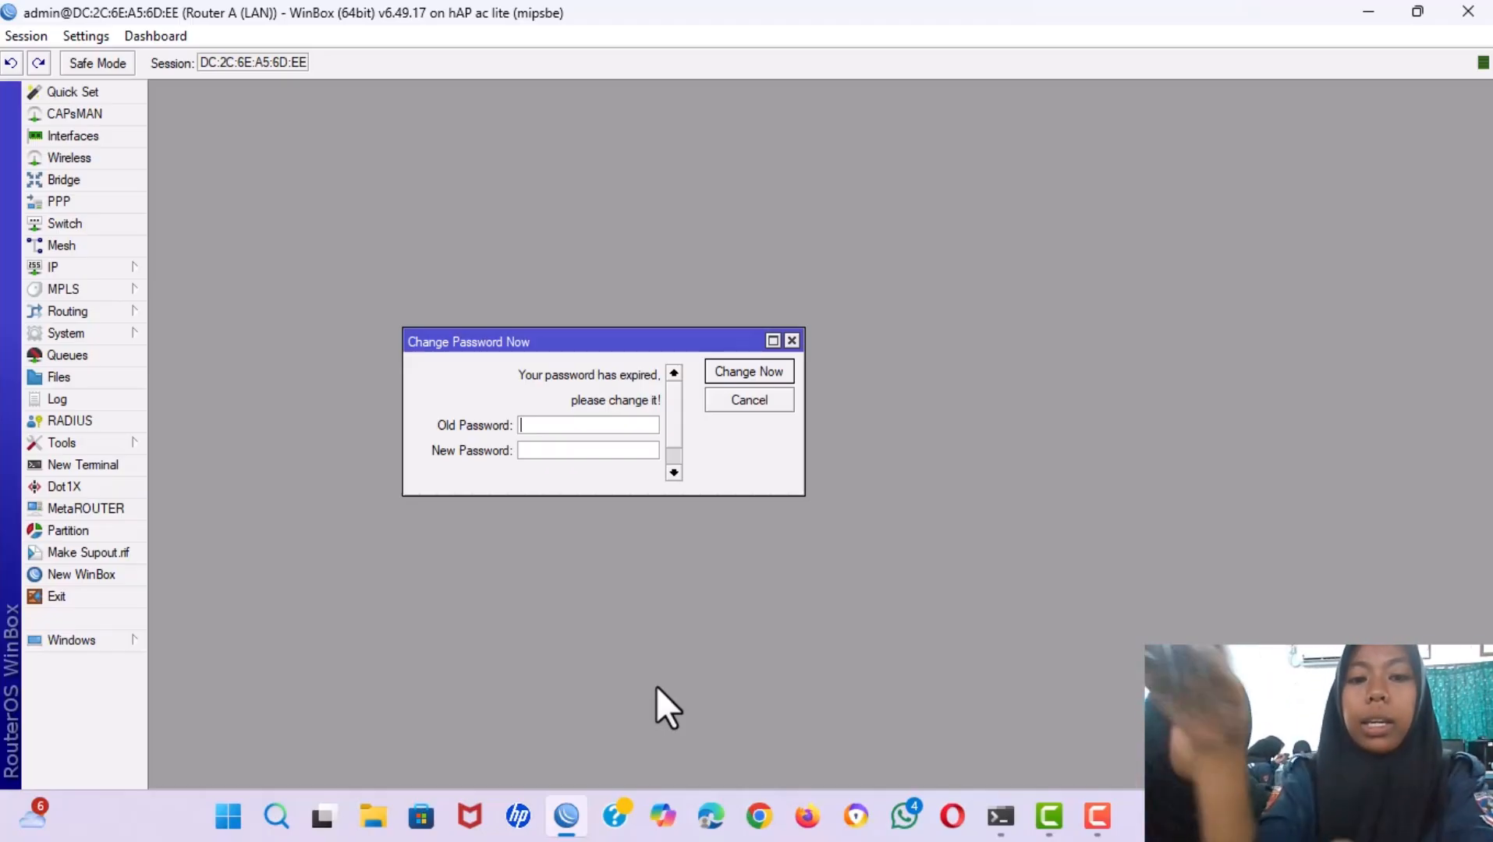
Launch a second WinBox from search, refresh neighbours, and select router 18:FD:74:E0:CD:8D.
click(274, 817)
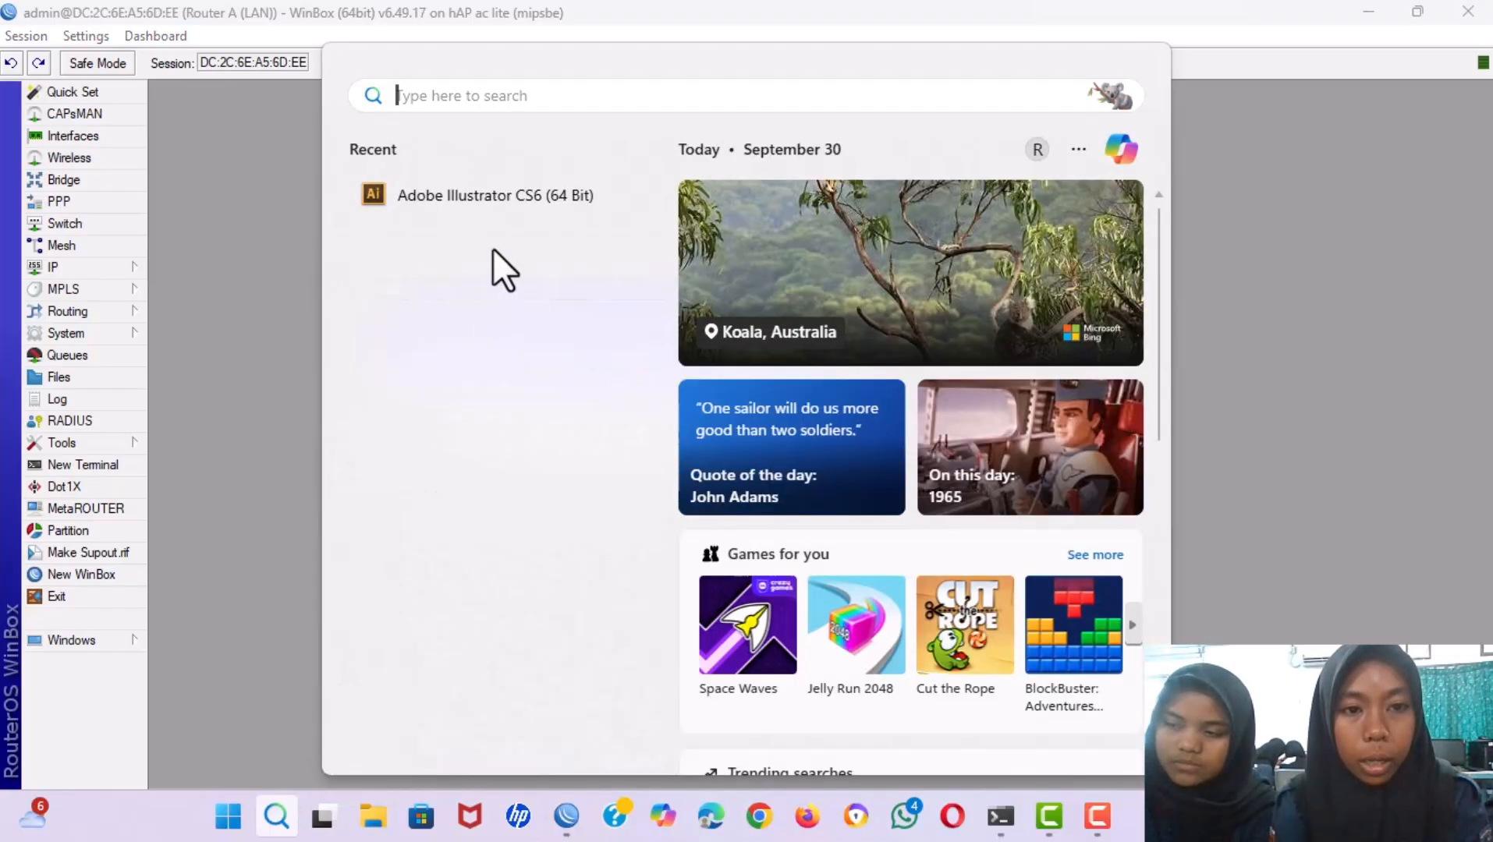
text(WIN)
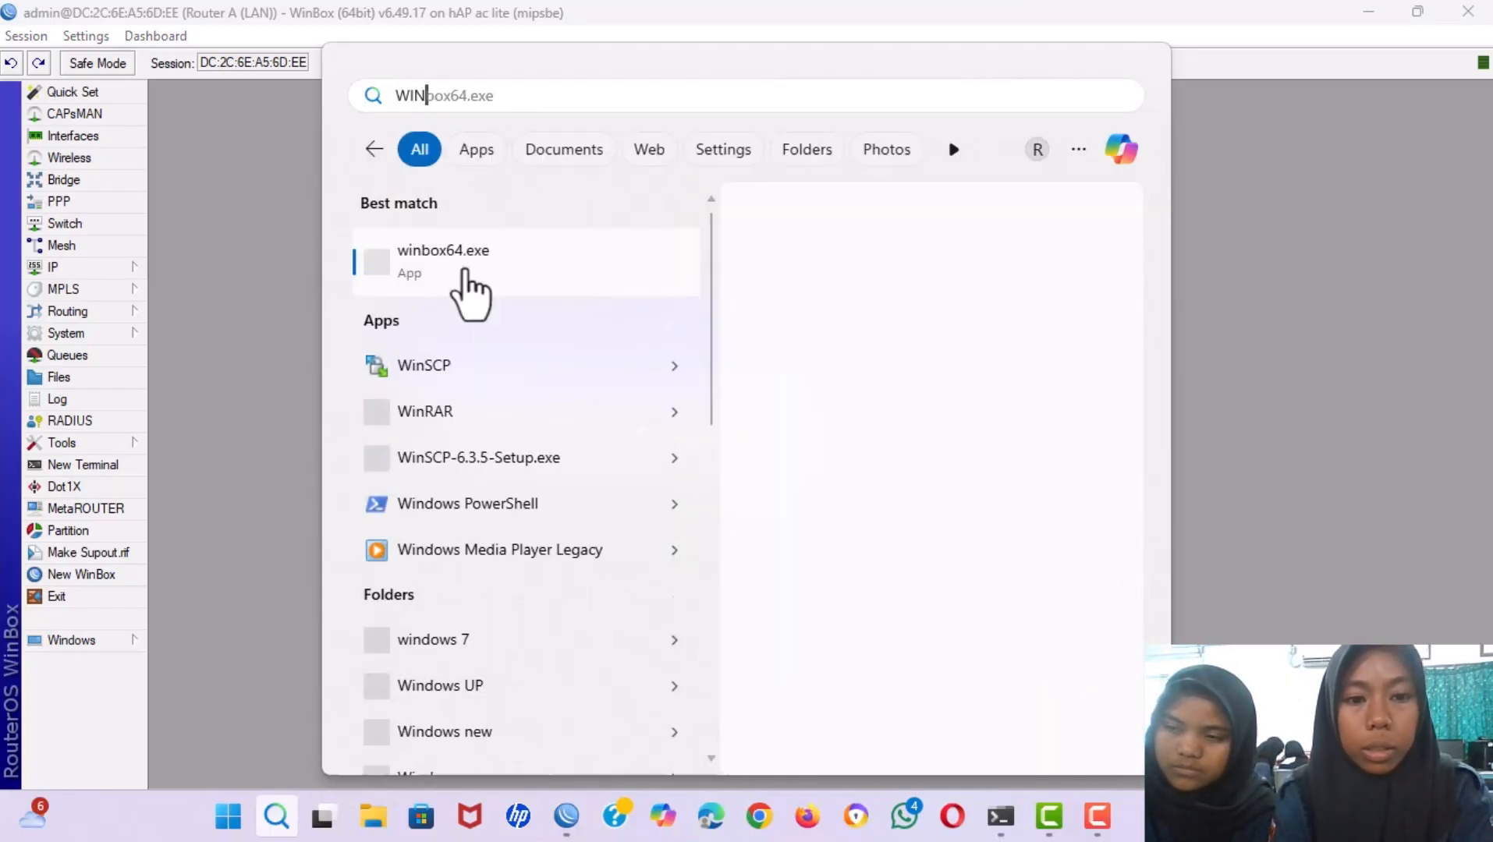
text(B)
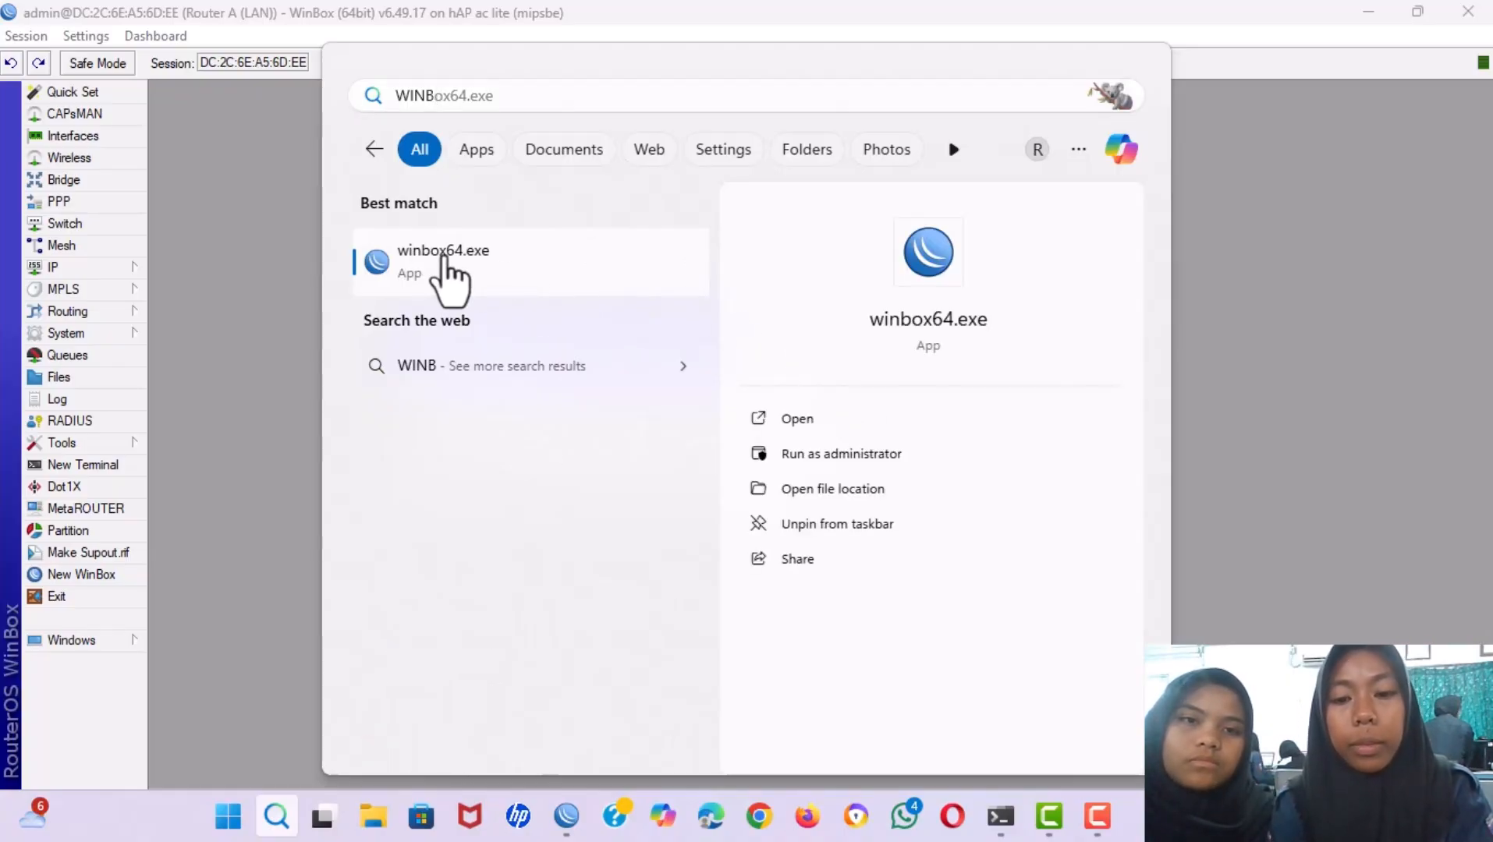
click(443, 258)
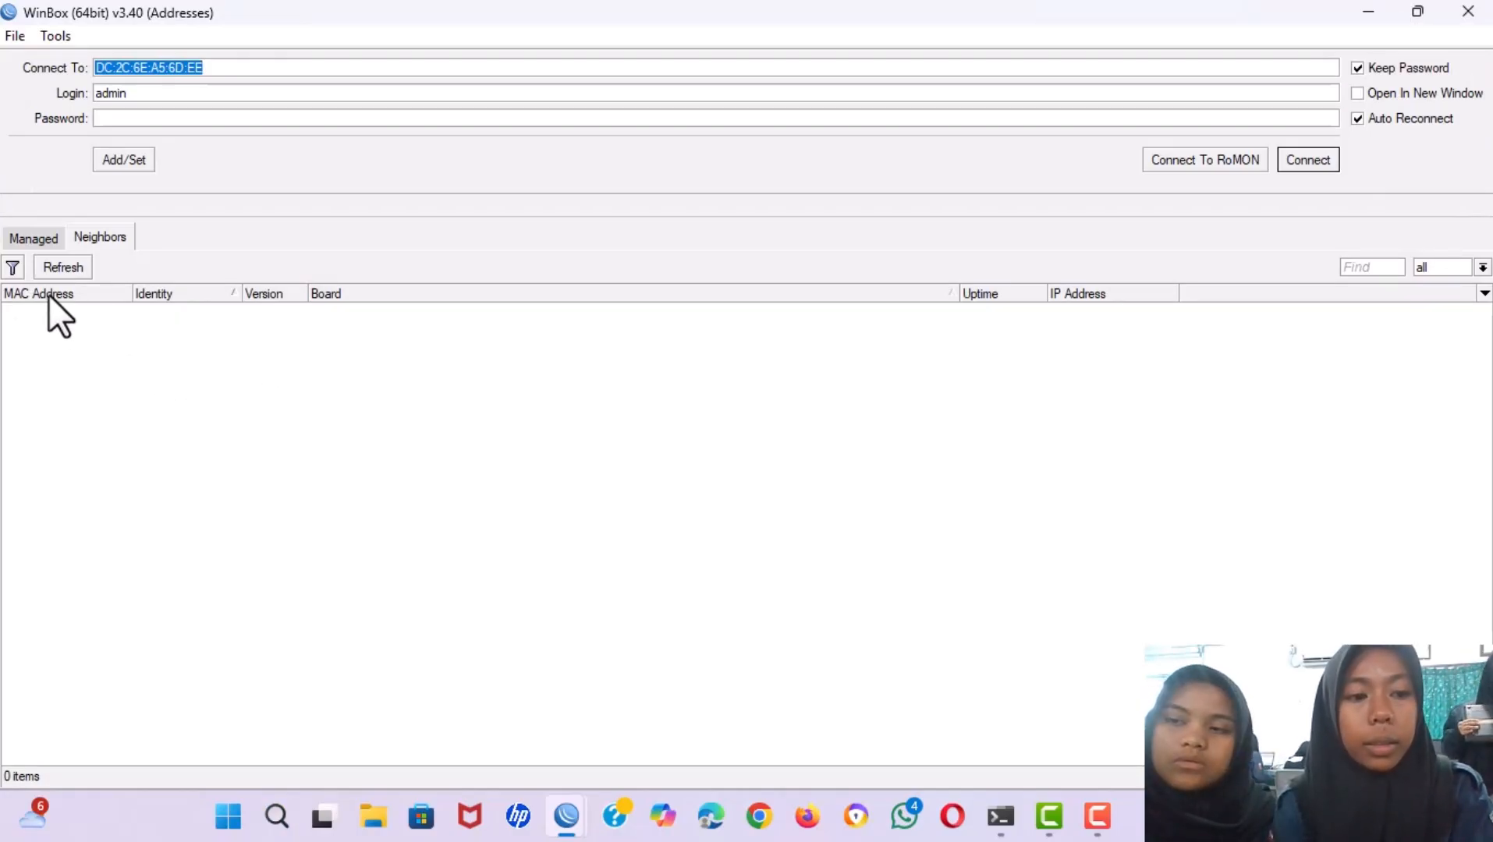
click(50, 266)
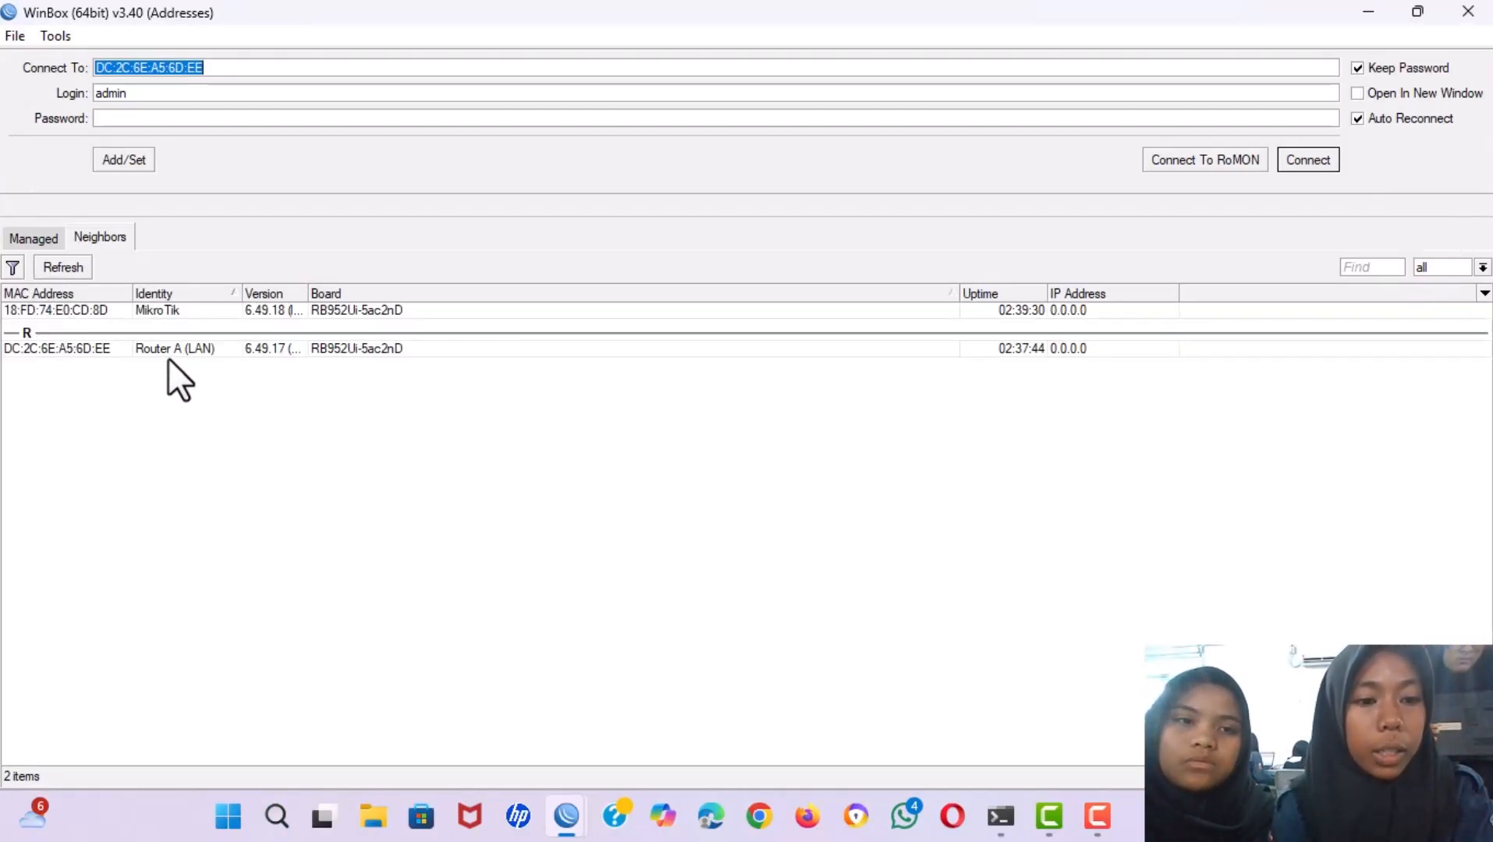
click(140, 309)
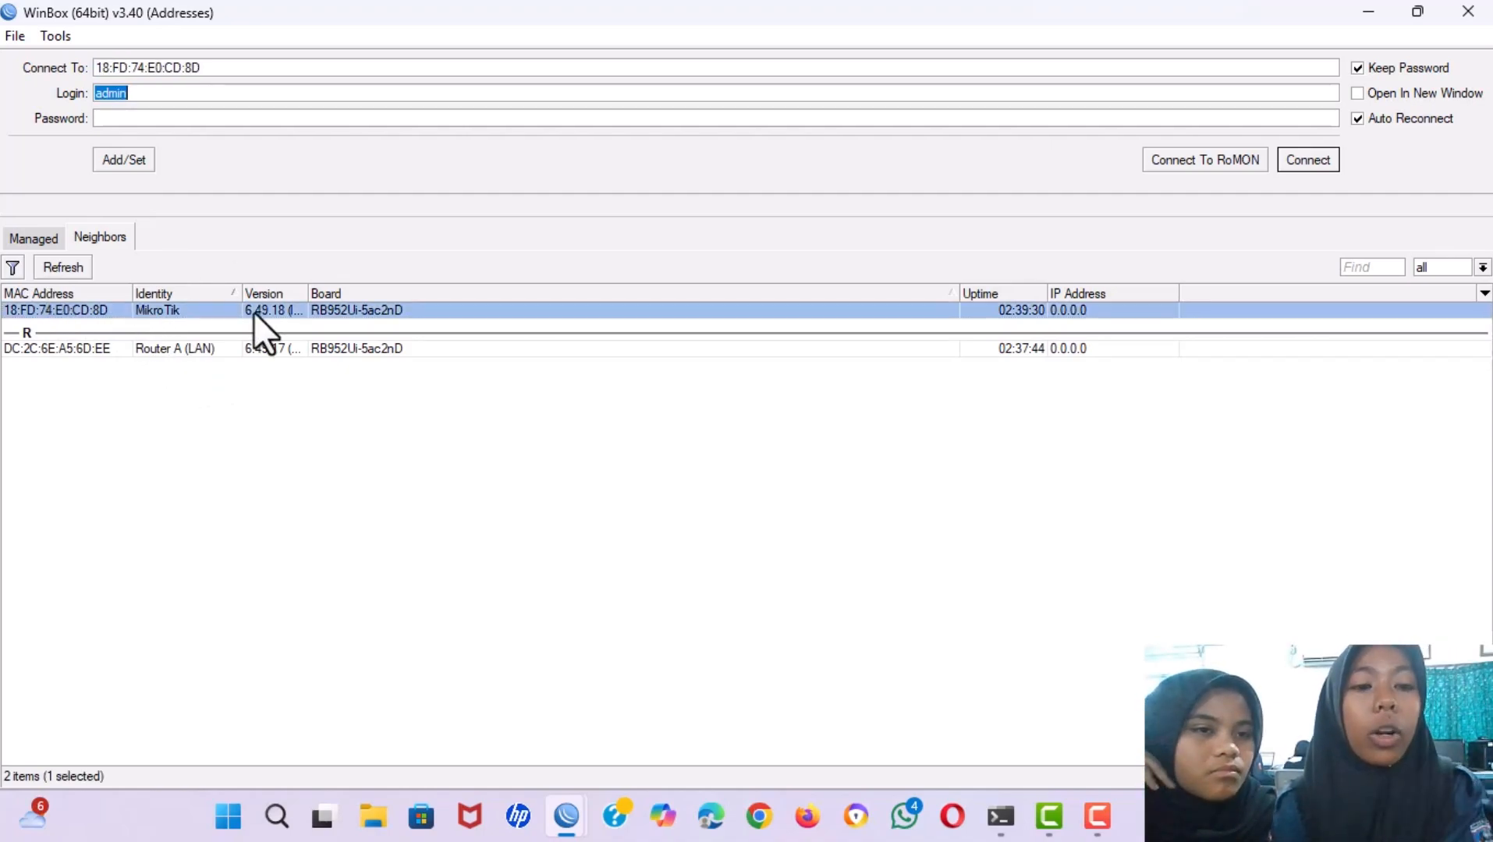
Log into router 18:FD:74:E0:CD:8D and set its identity to 'Router b (WLAN)'.
double_click(229, 315)
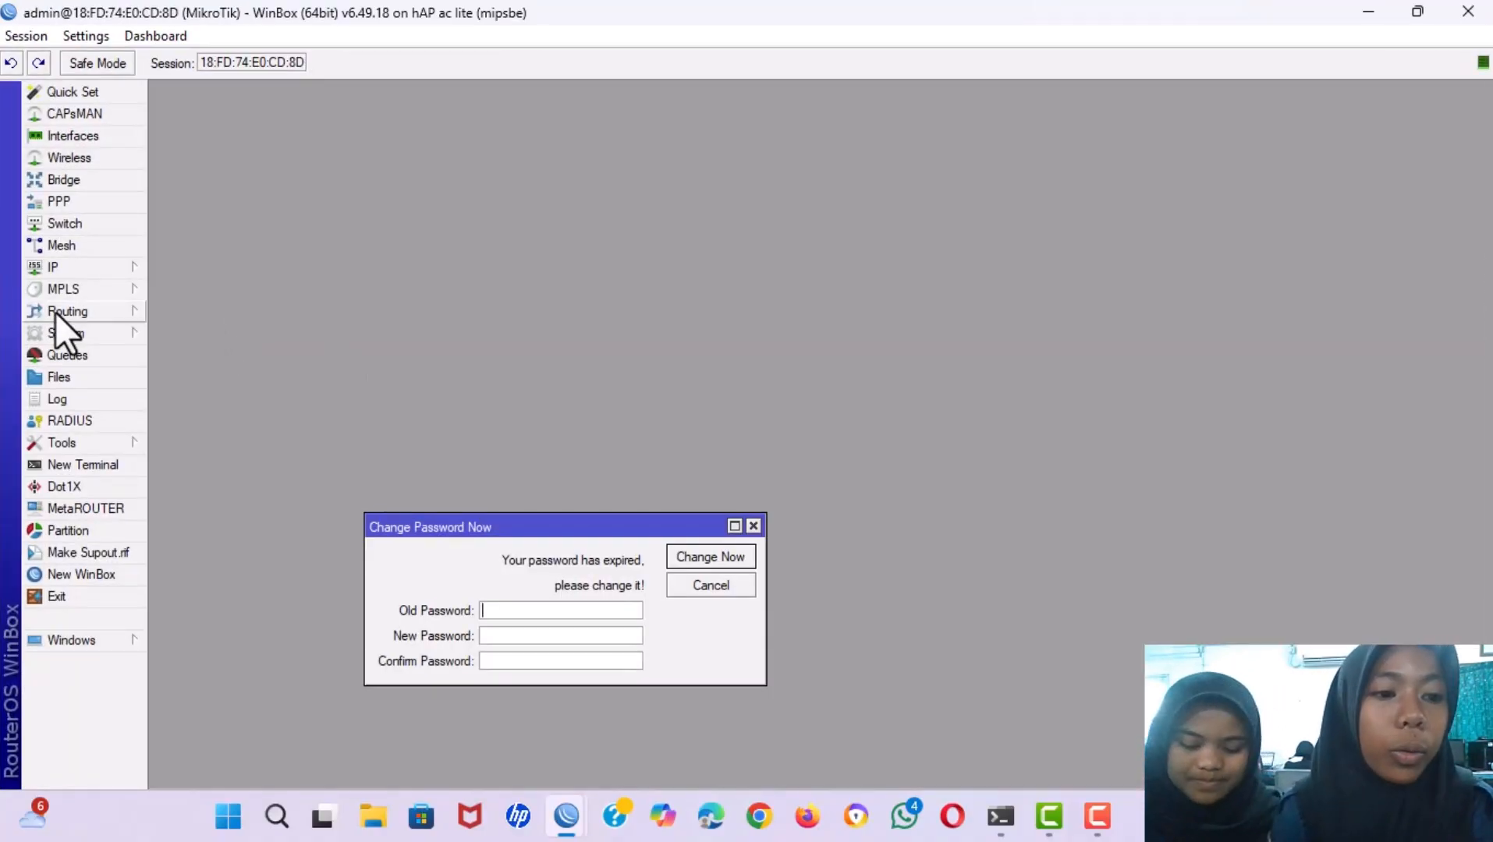
click(74, 333)
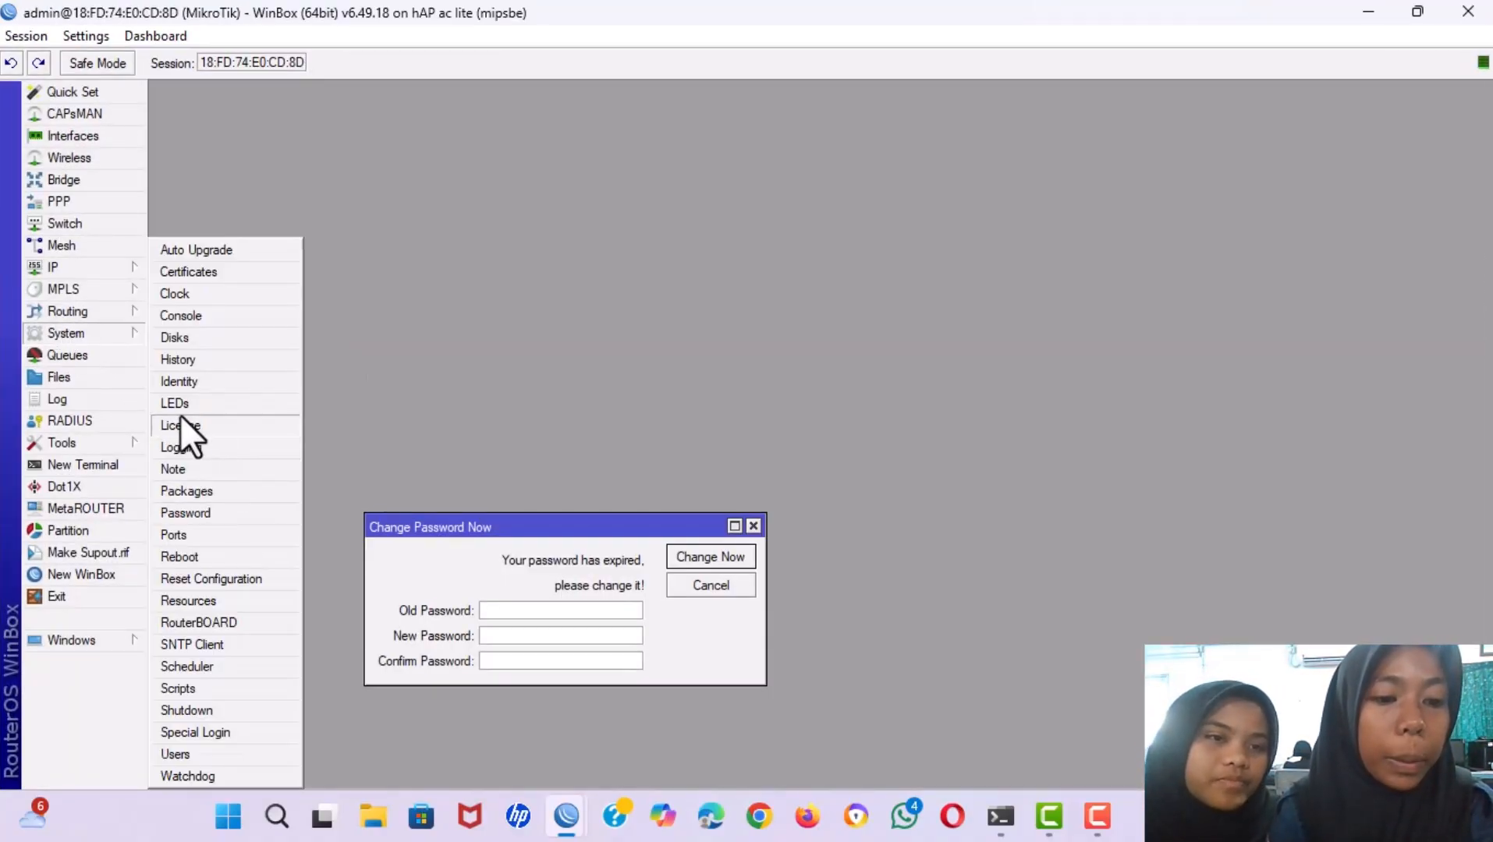
click(170, 379)
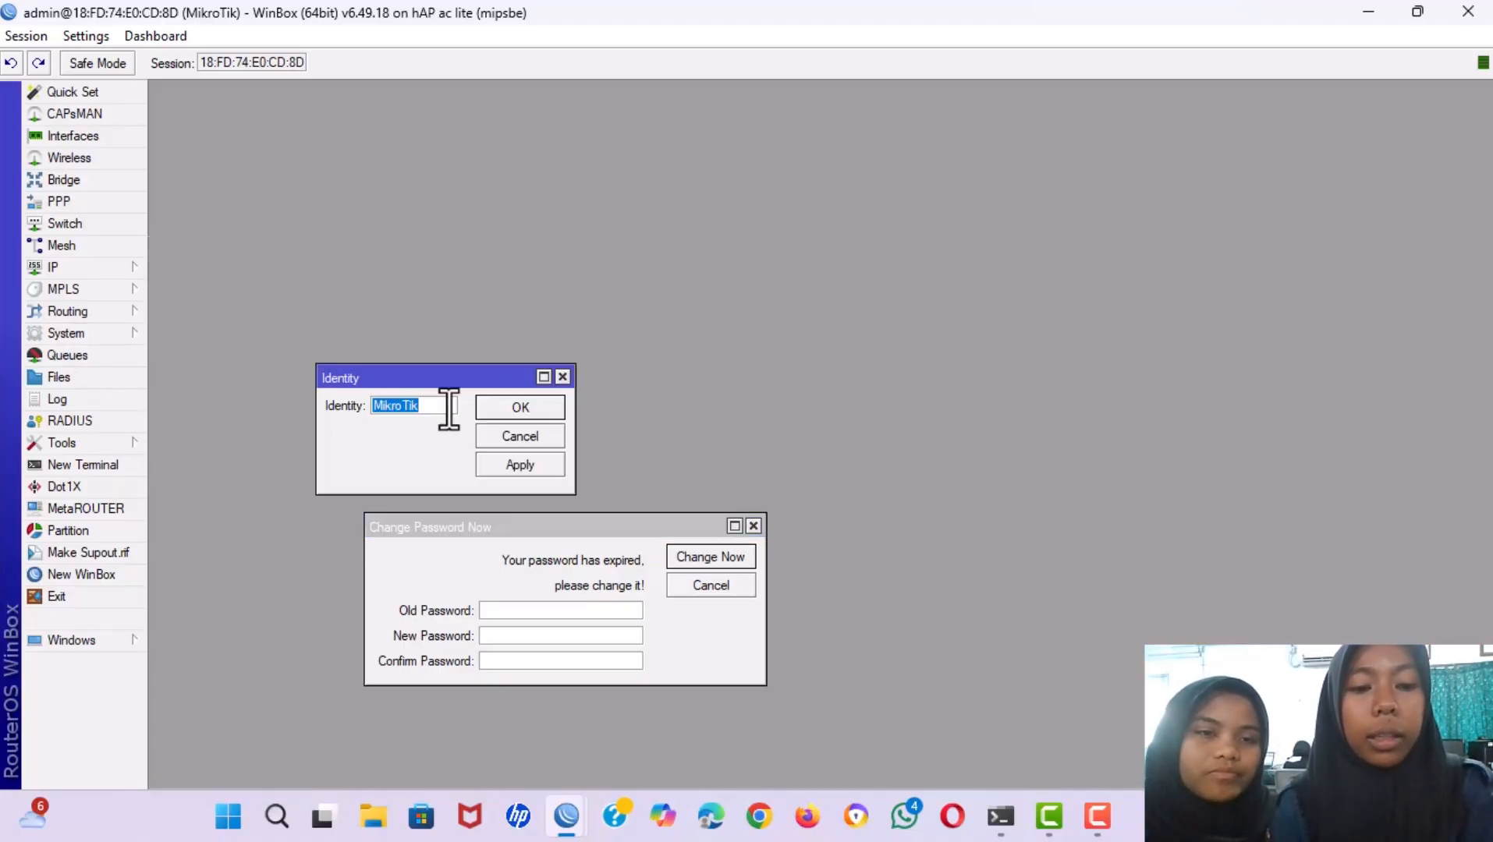
key(BackSpace)
text(r)
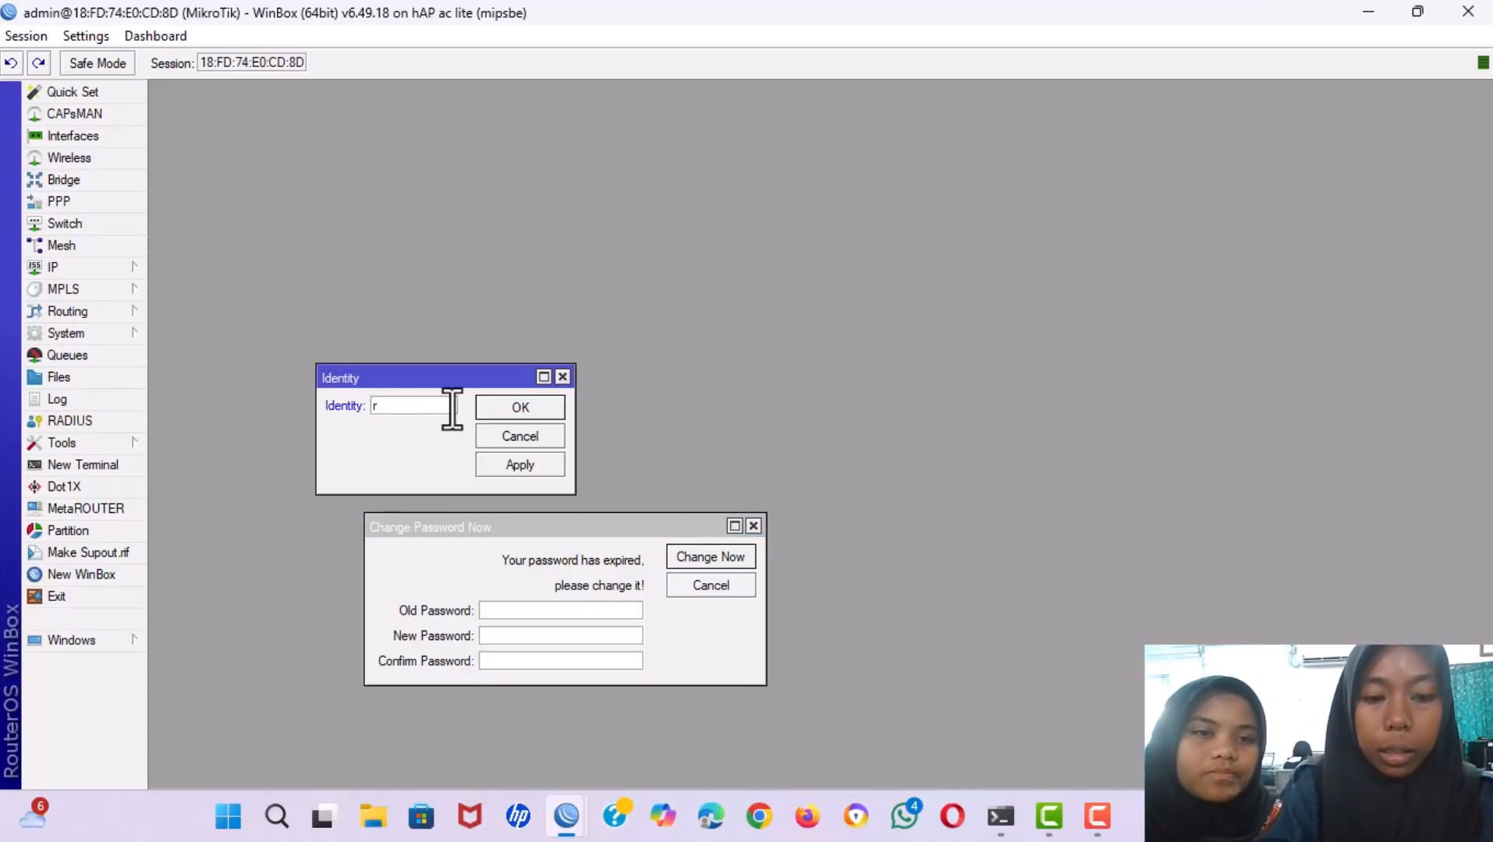
key(BackSpace)
text(R)
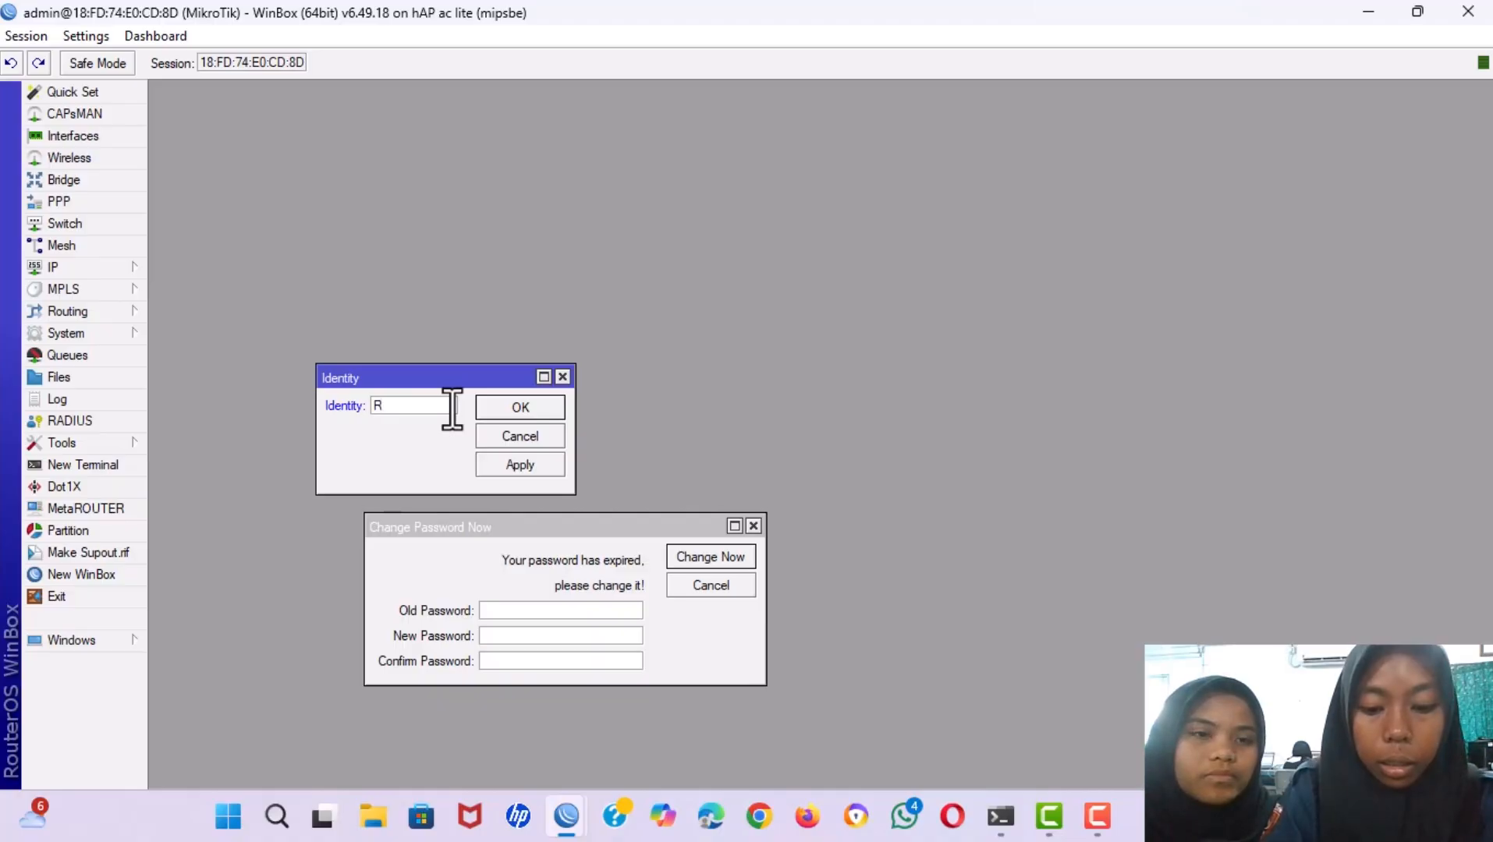
text(outer )
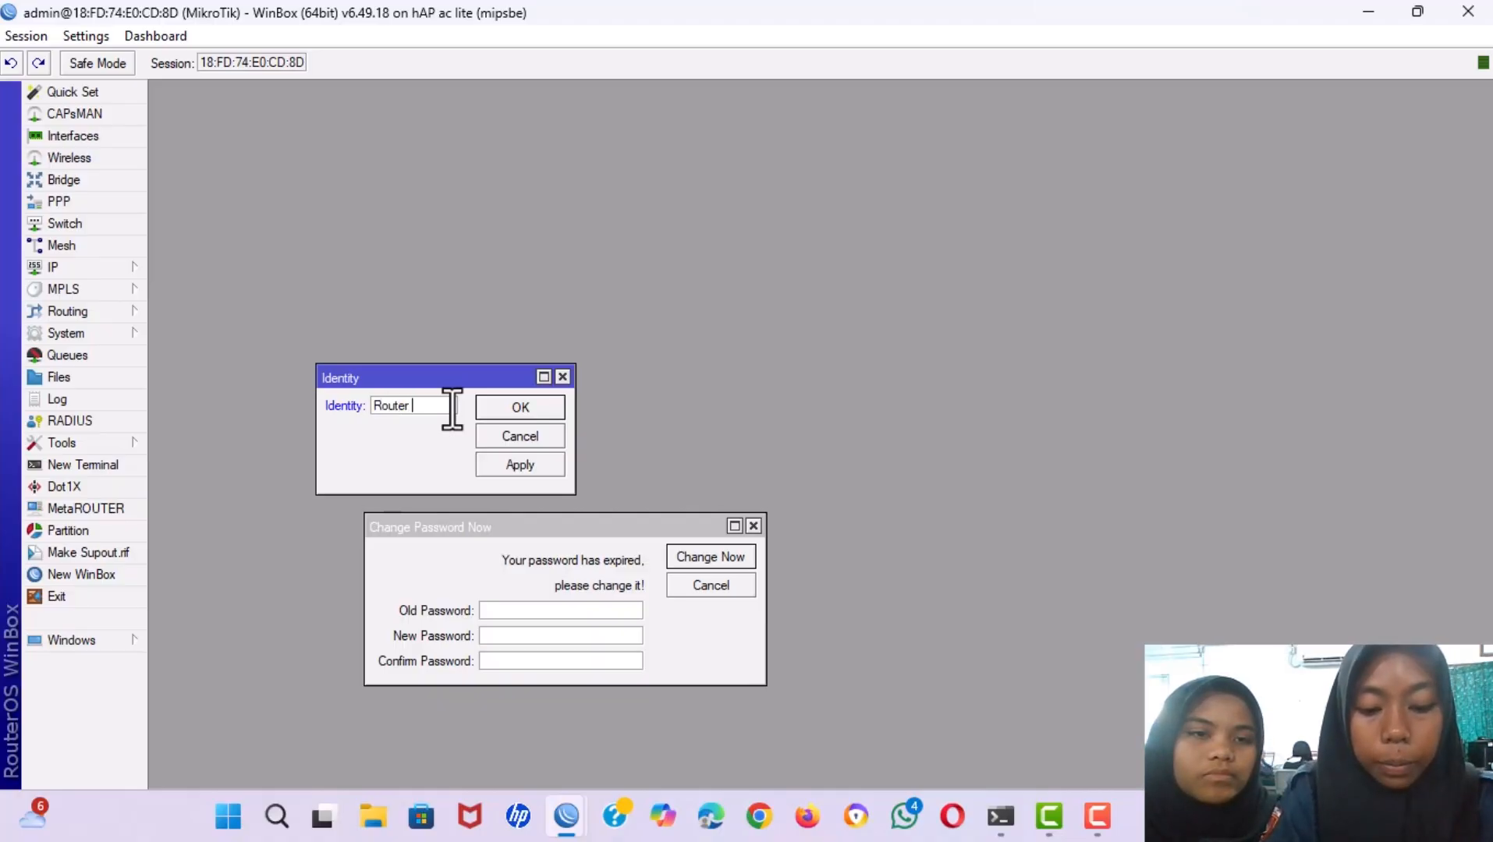
text(b ()
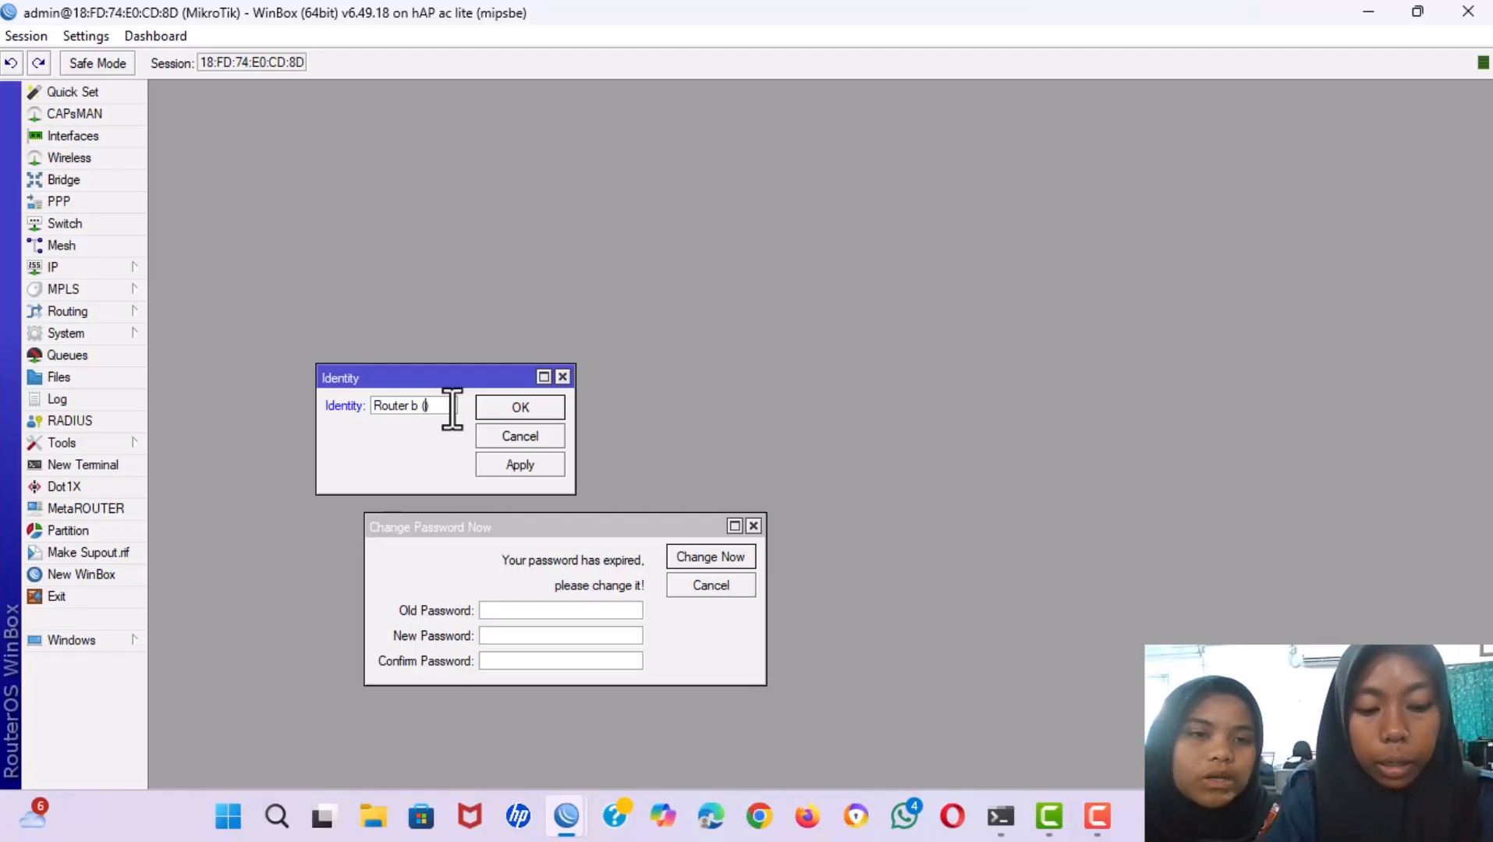
text(WLAN)
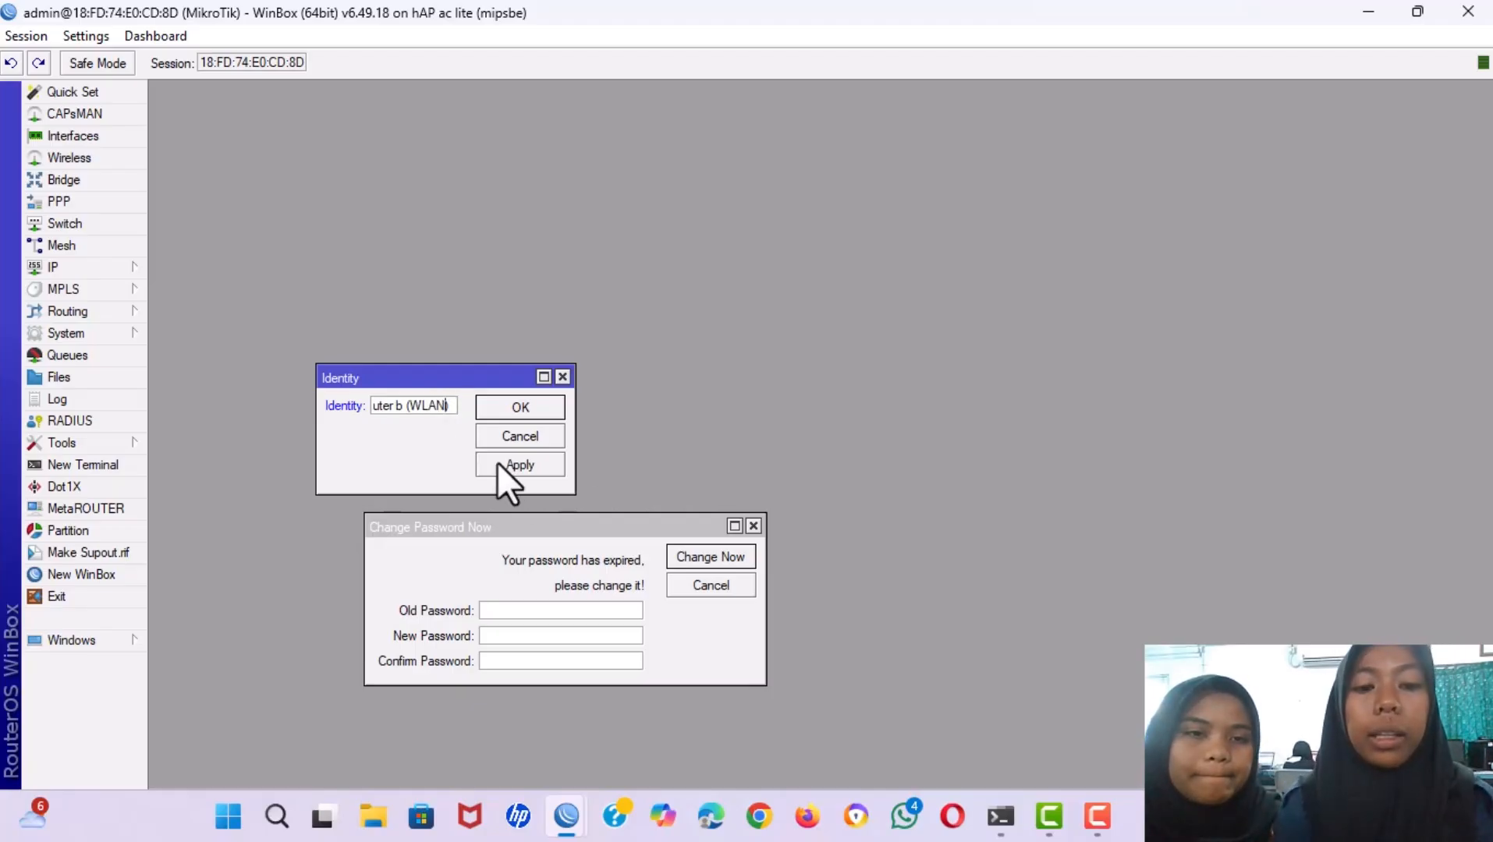
text())
click(503, 468)
click(497, 412)
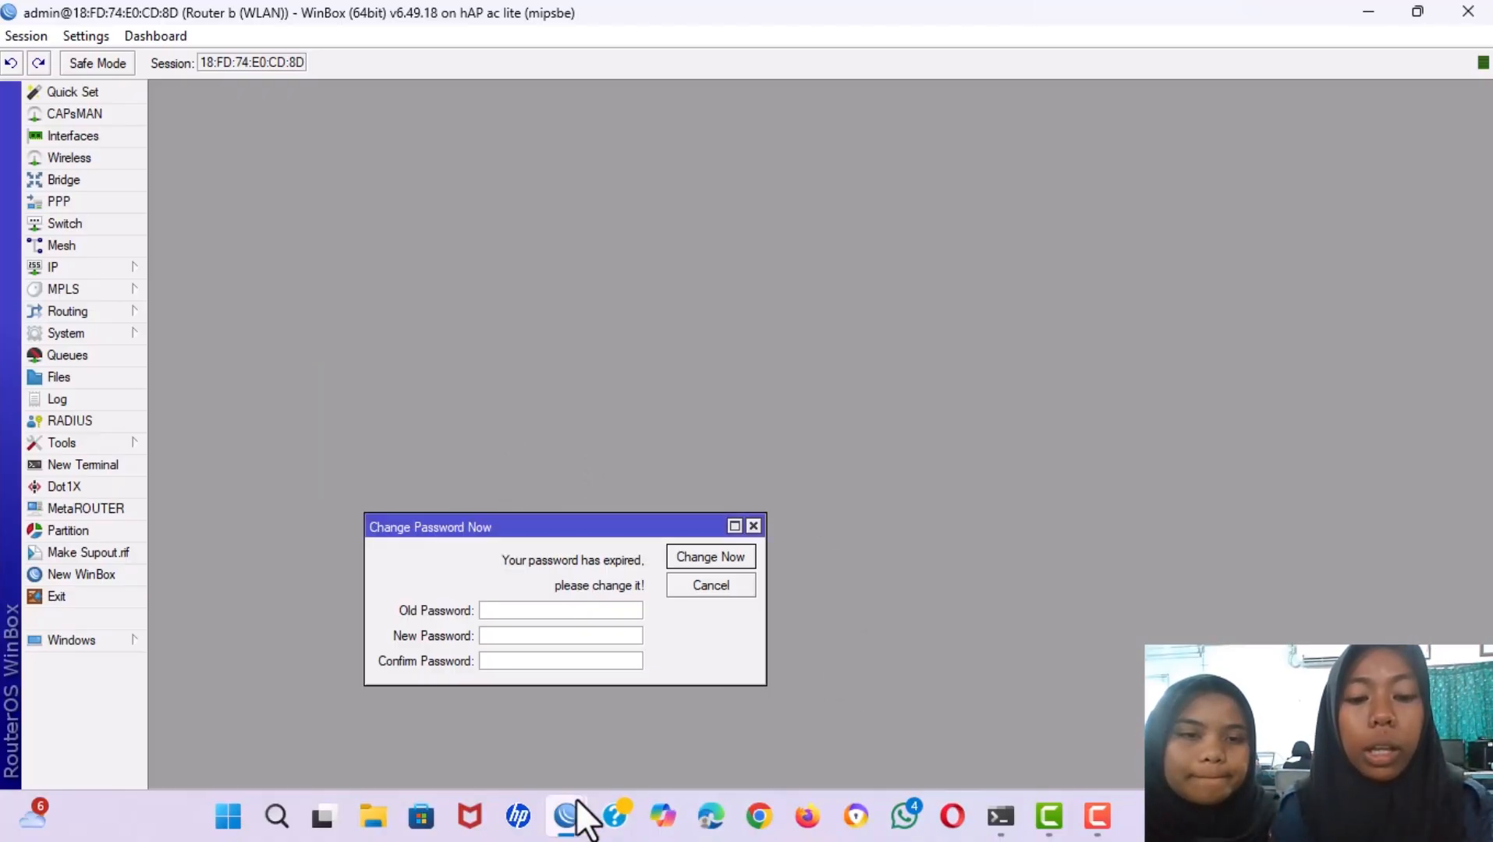
Switch to the Router A session and open its IP address list.
mouse_move(578, 801)
mouse_move(422, 711)
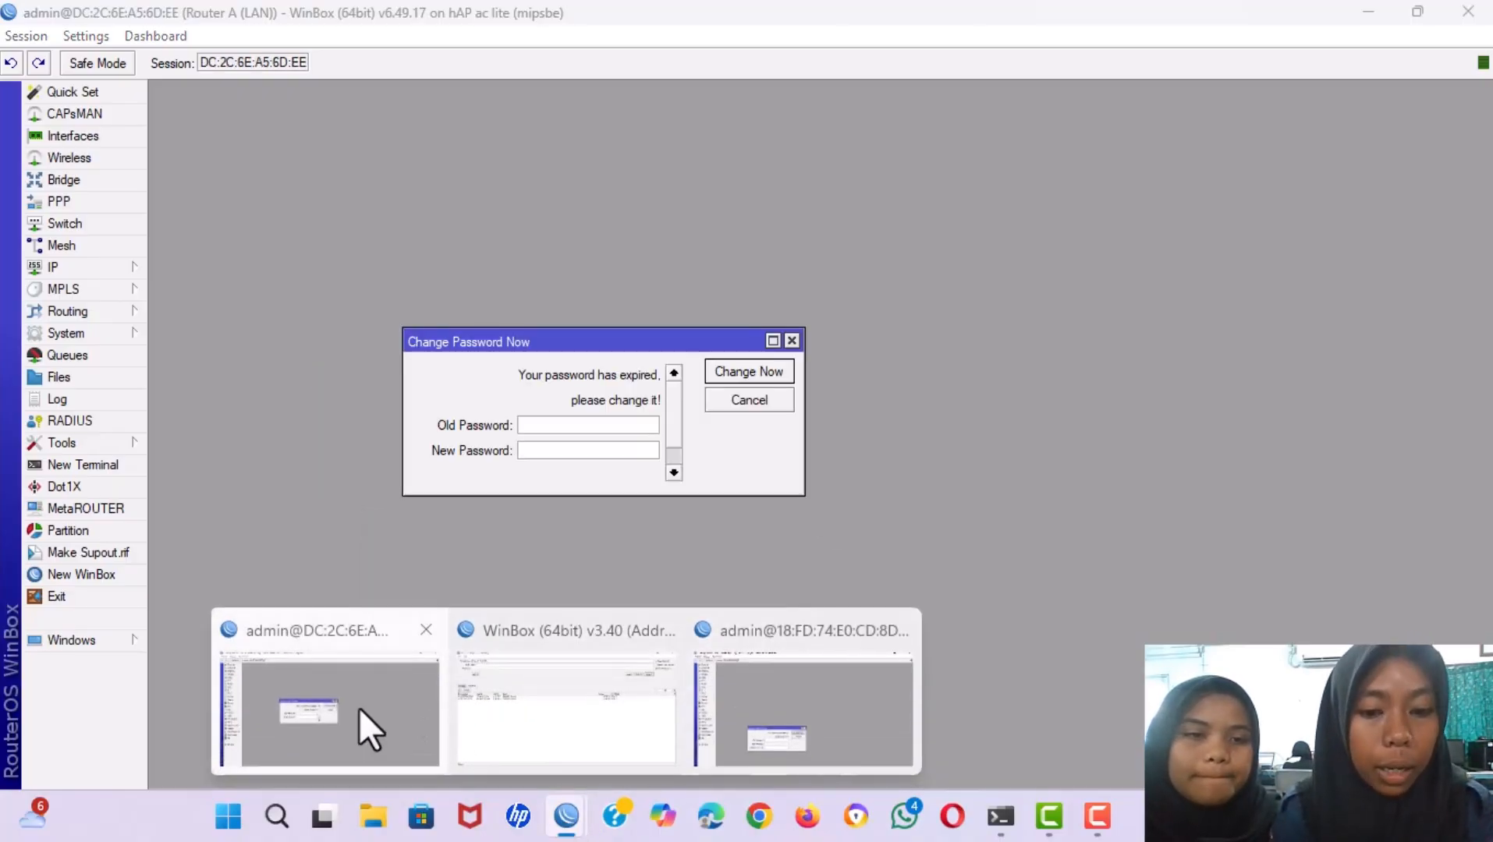
mouse_move(771, 722)
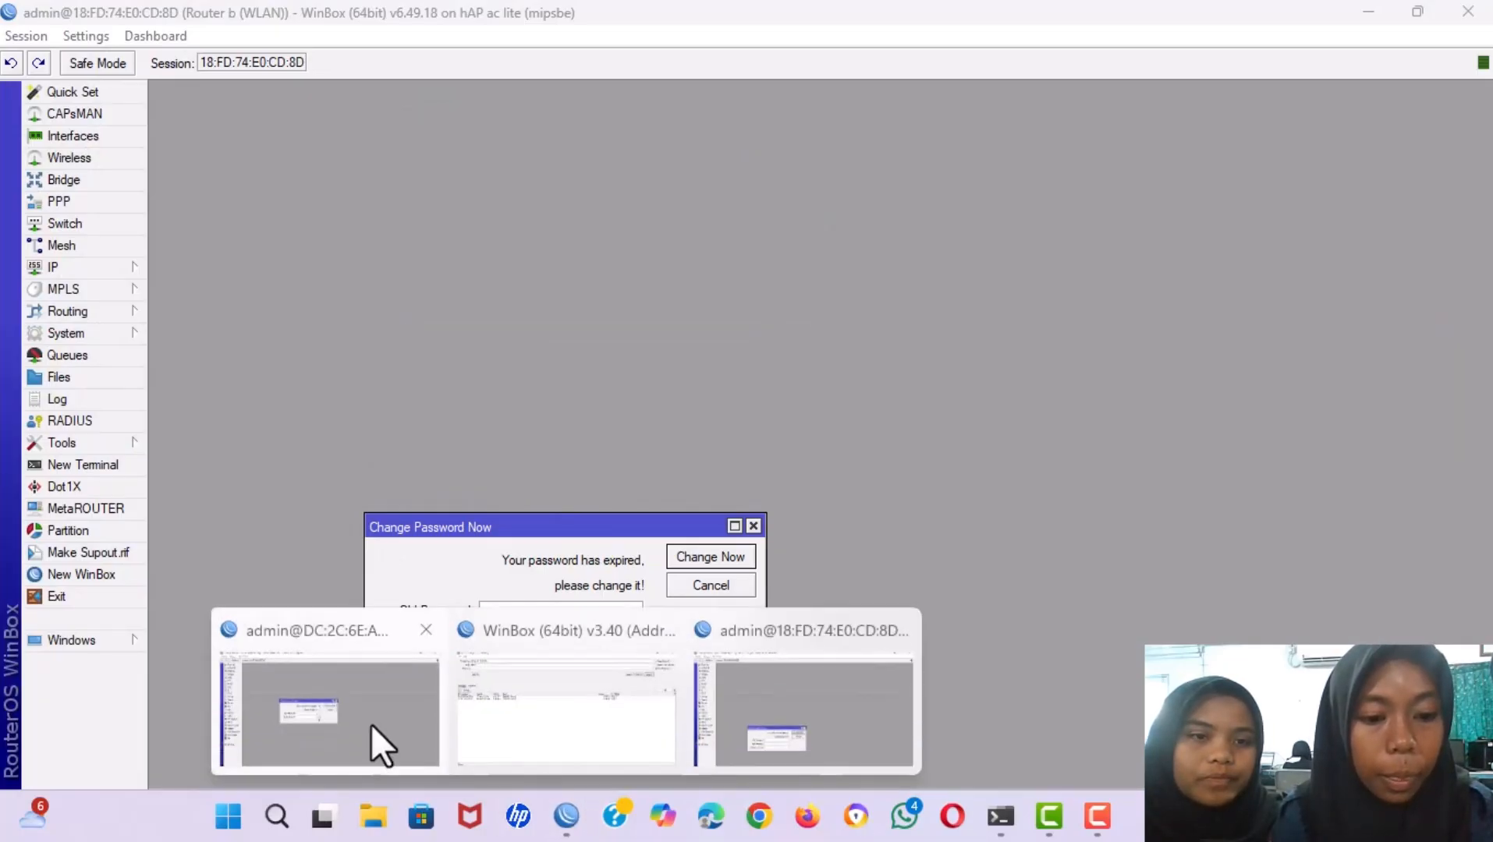
click(371, 725)
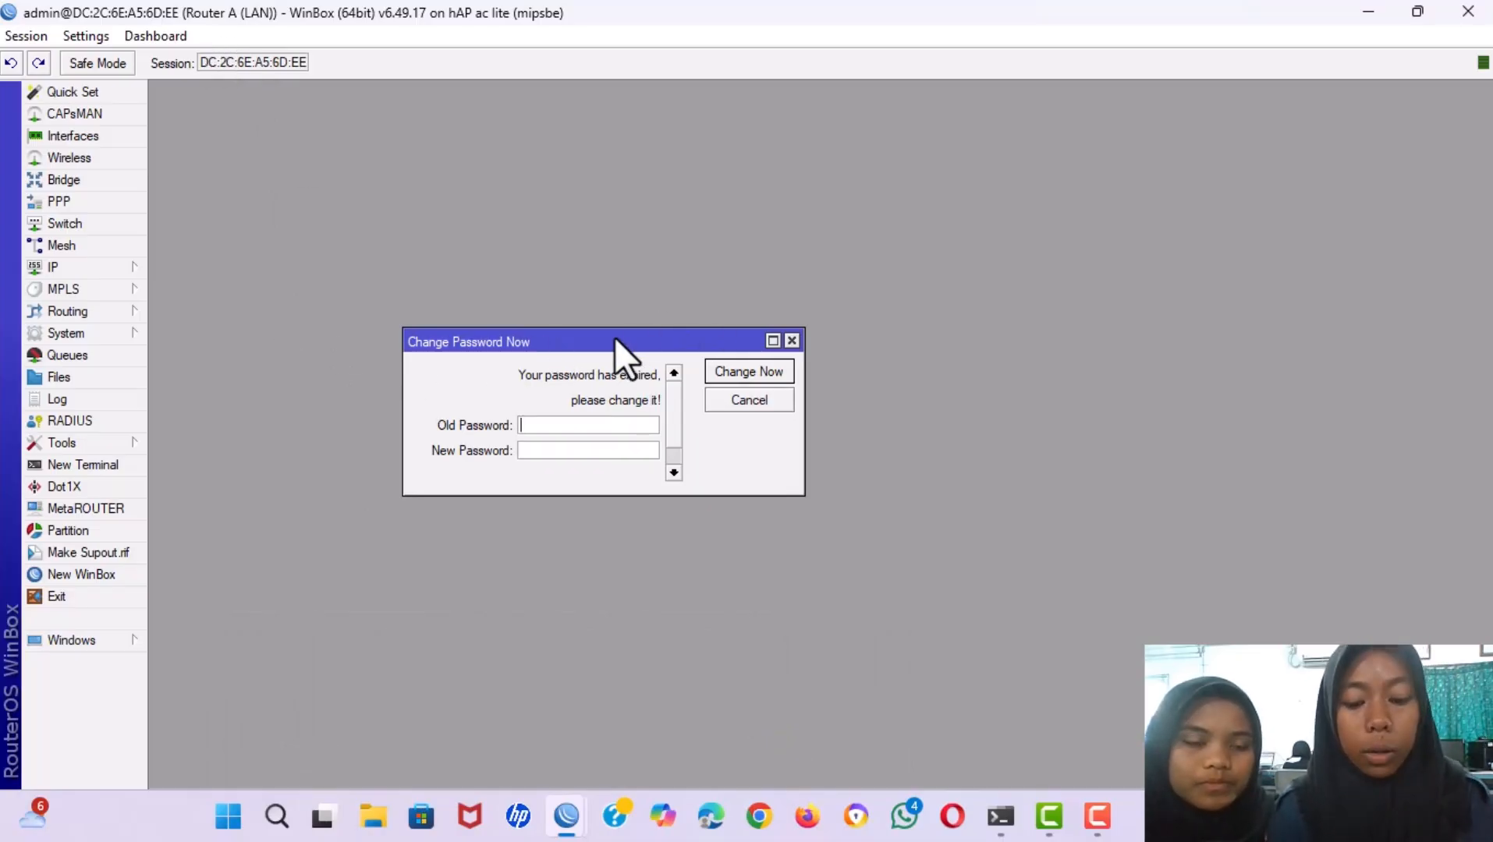
drag(615, 337, 1355, 89)
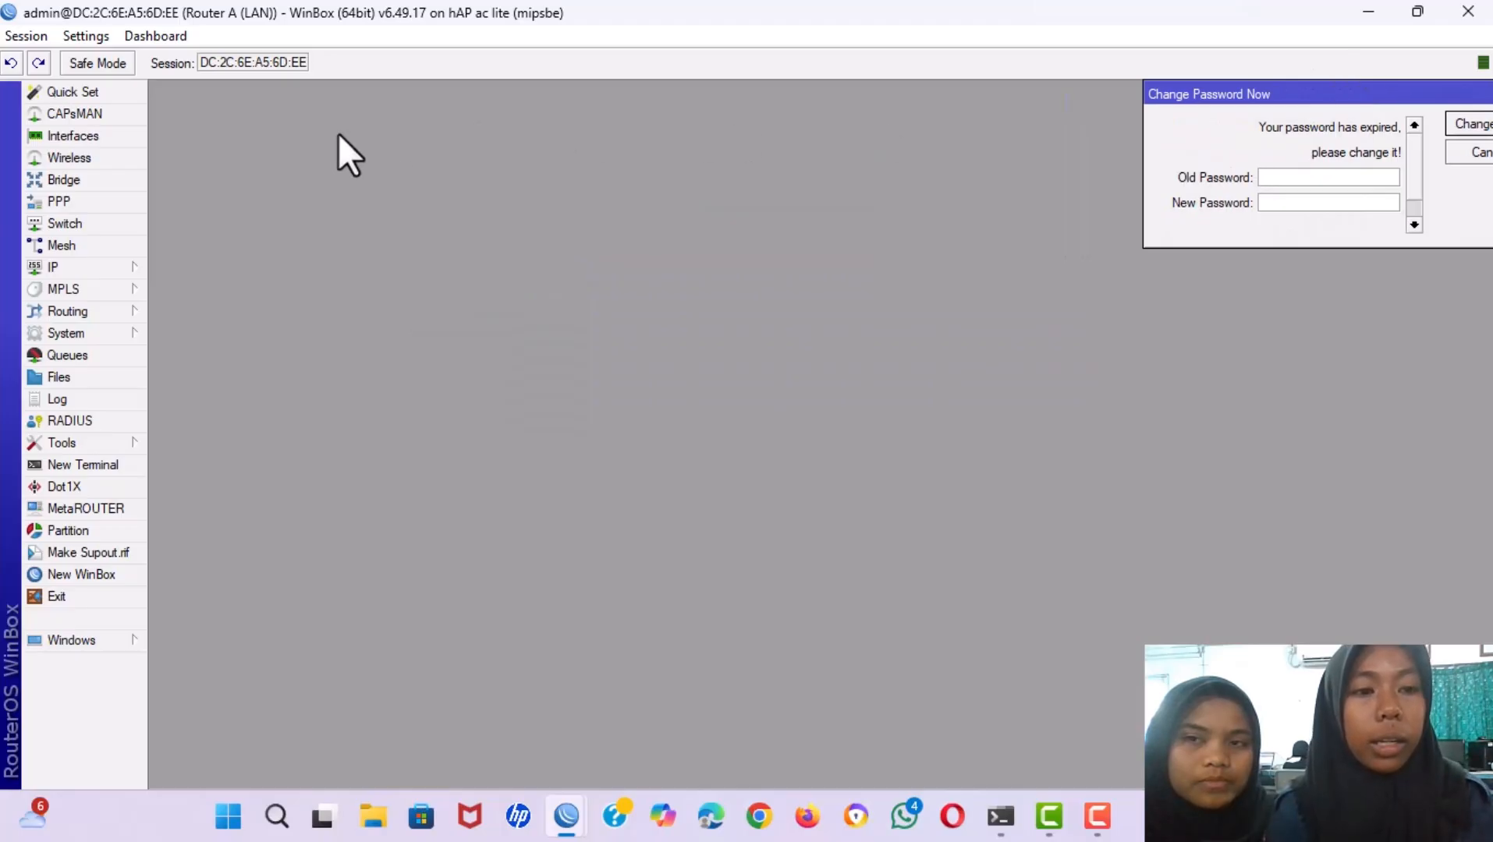
click(89, 266)
click(186, 271)
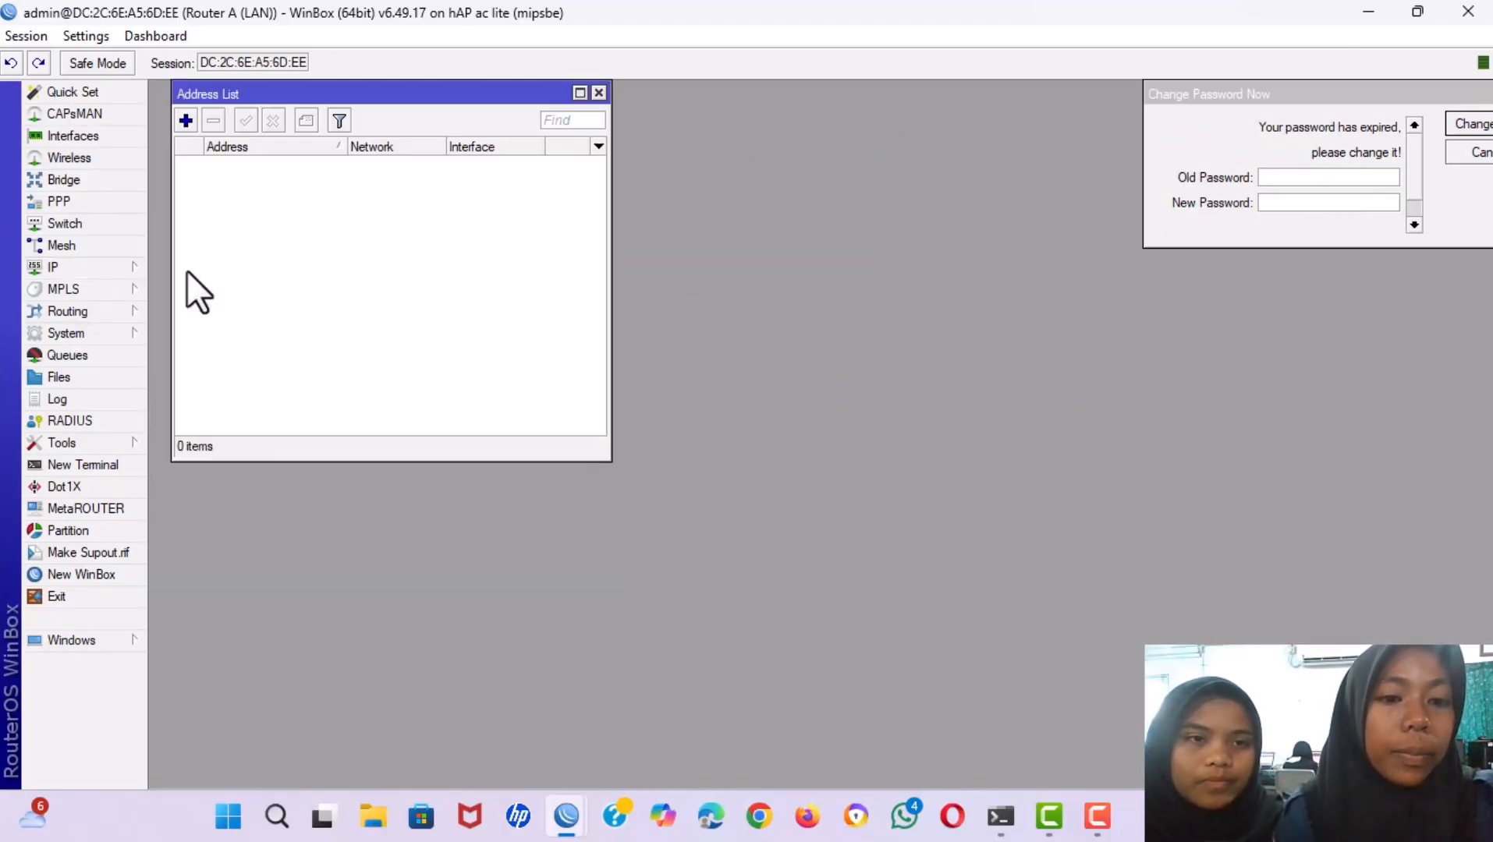
drag(343, 94, 586, 301)
Add address 192.231.10.2/24 on ether2 and close the address list.
click(427, 327)
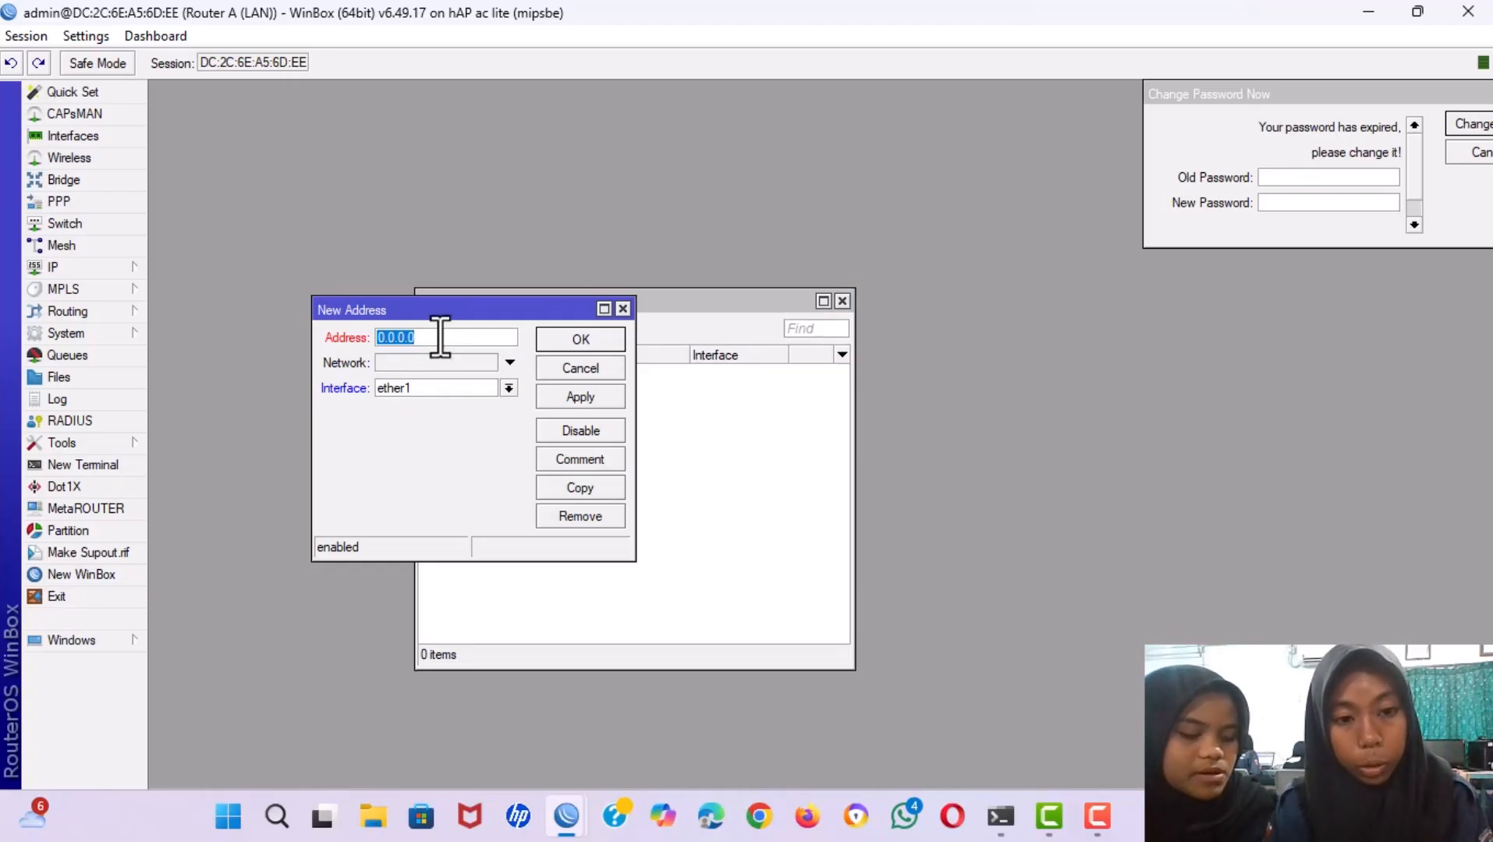
key(BackSpace)
text(192.1.)
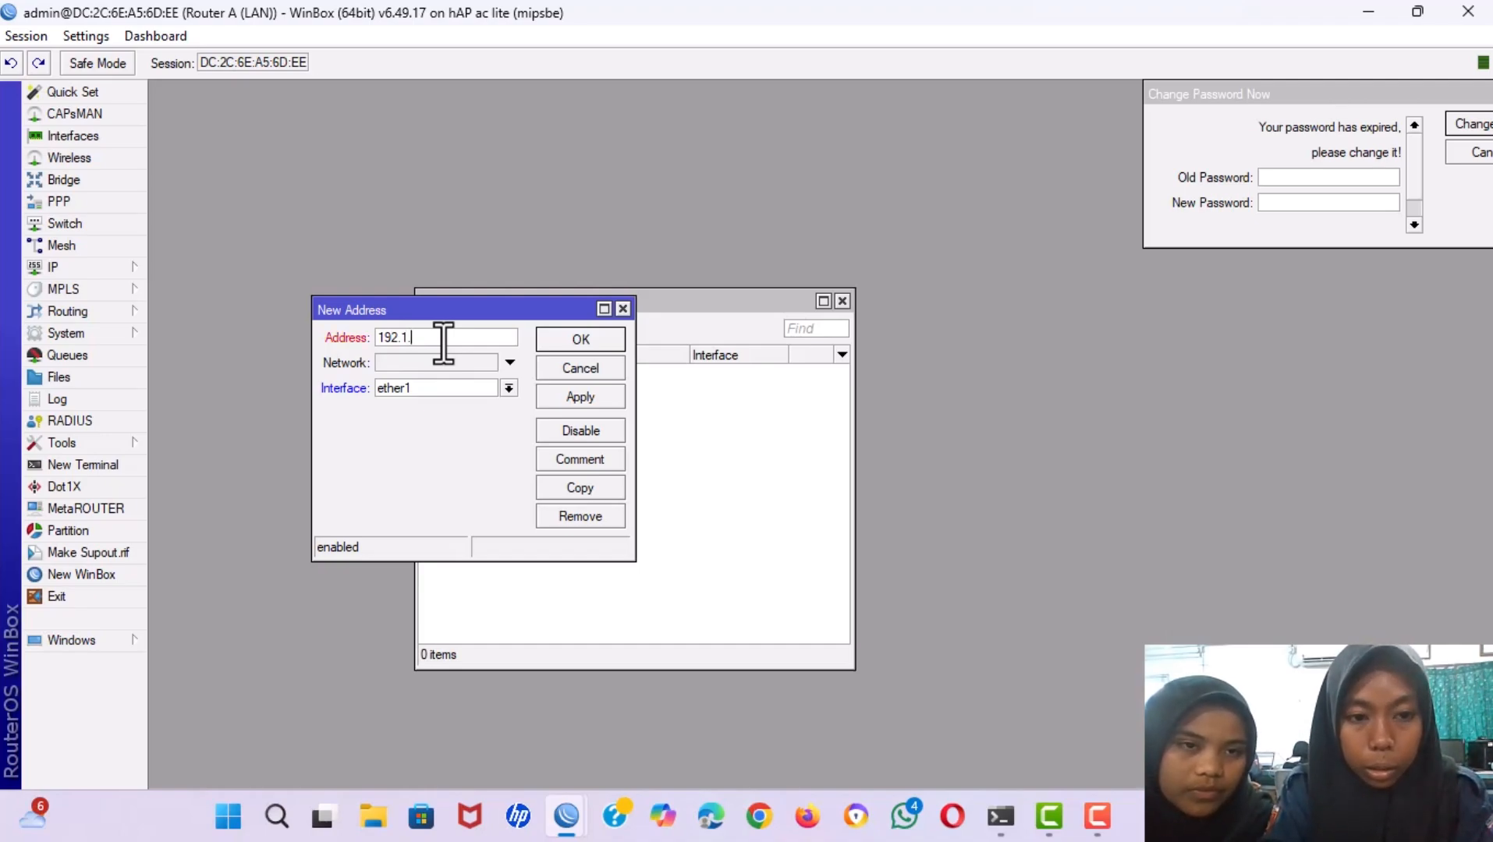
key(BackSpace)
text(2)
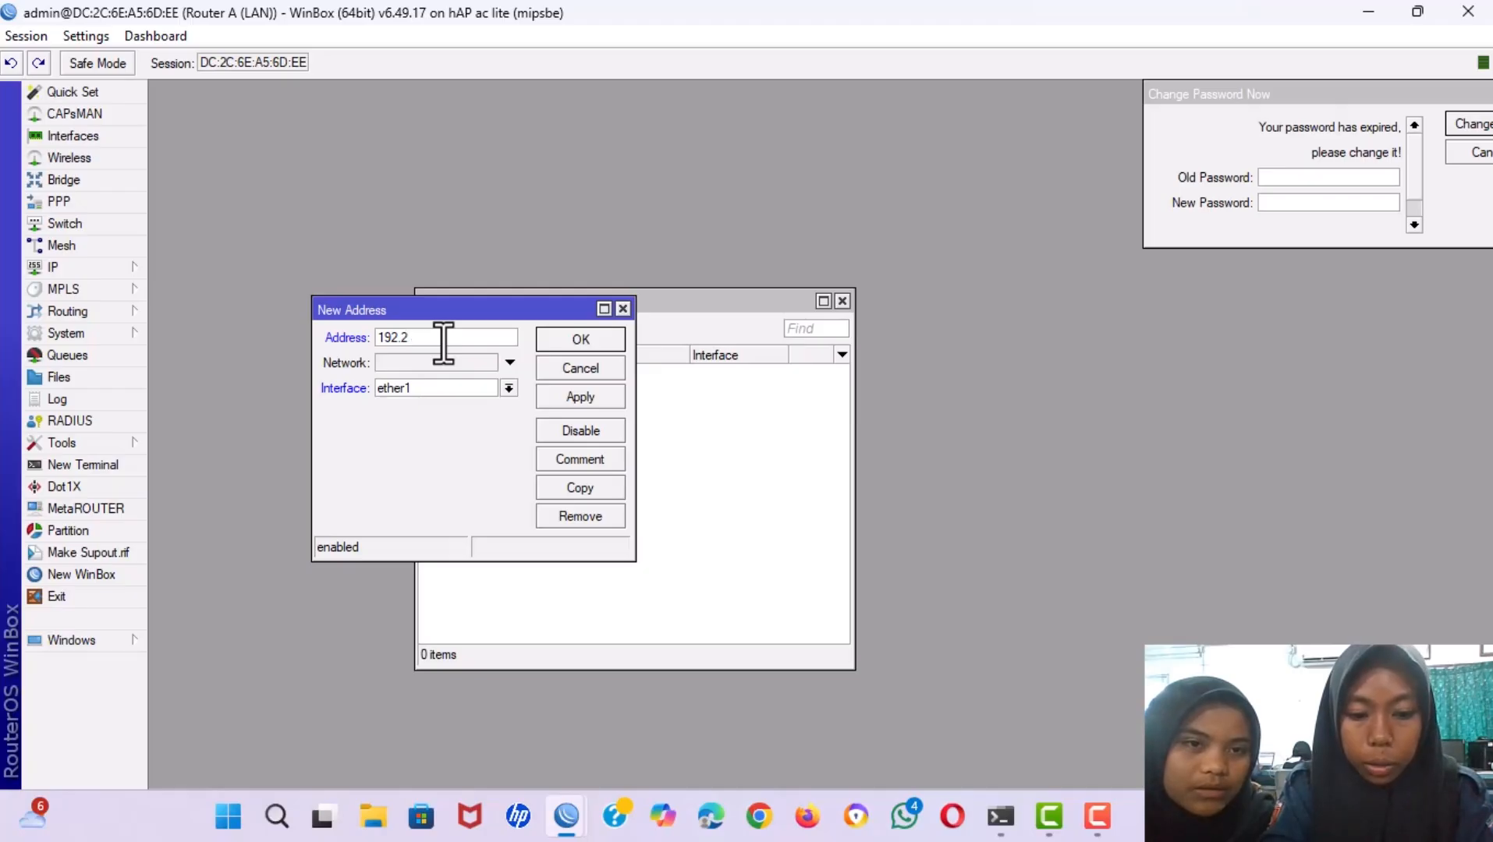
text(31)
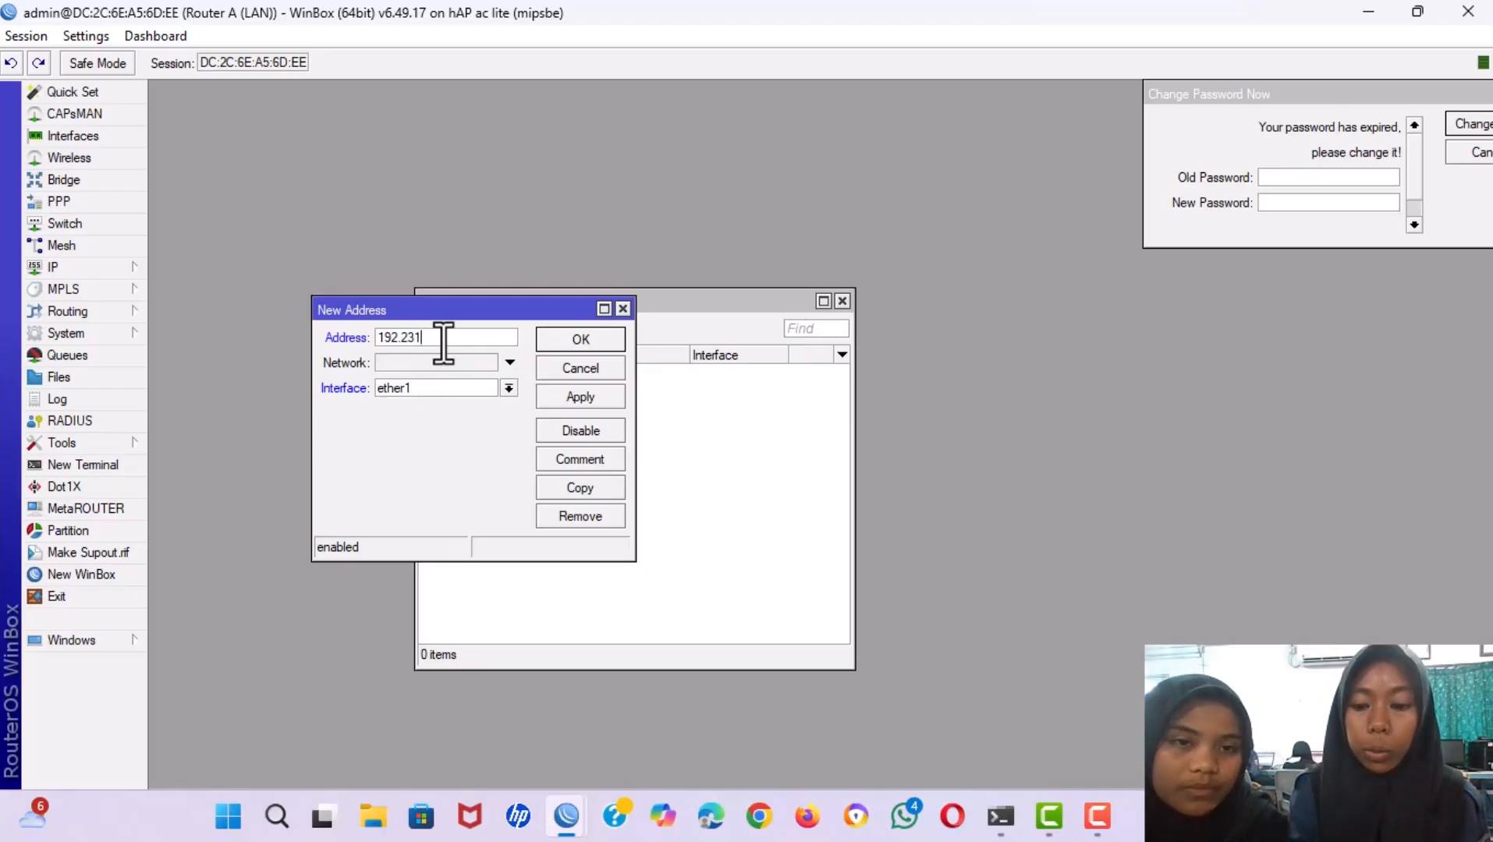
text(.10.2)
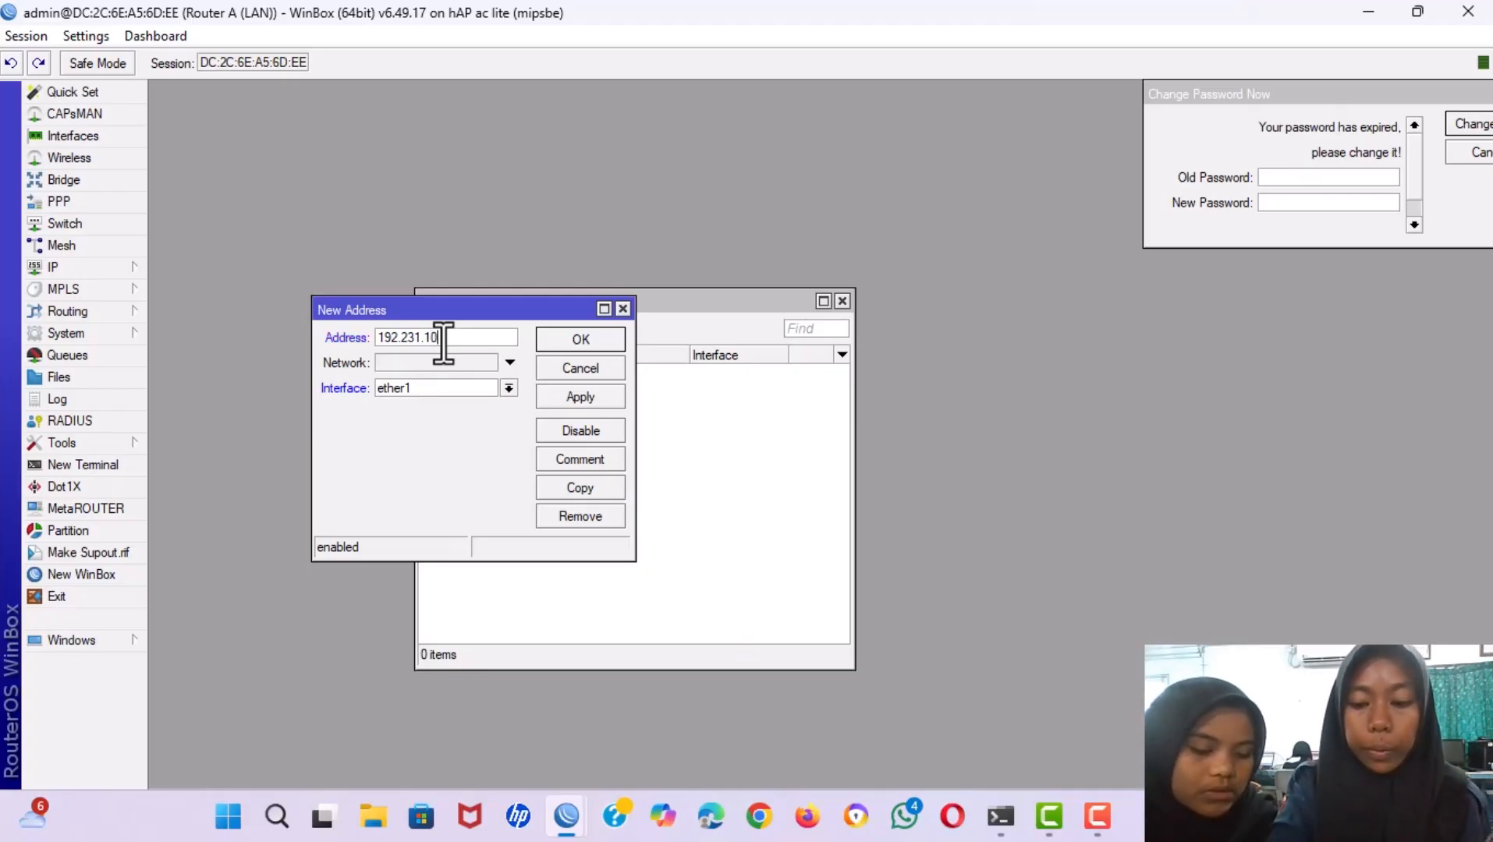
text(/)
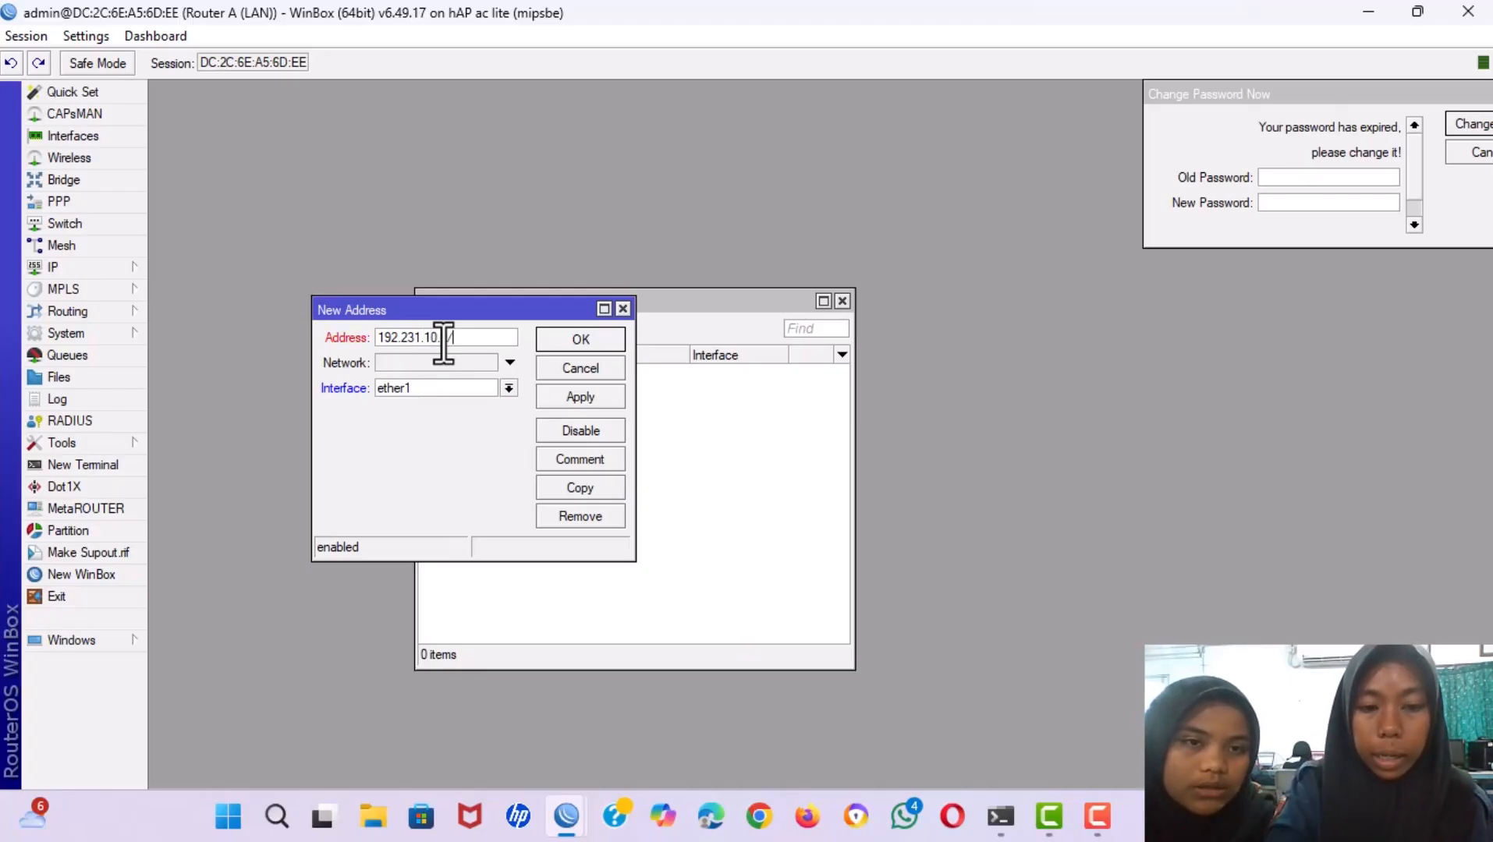
text(24)
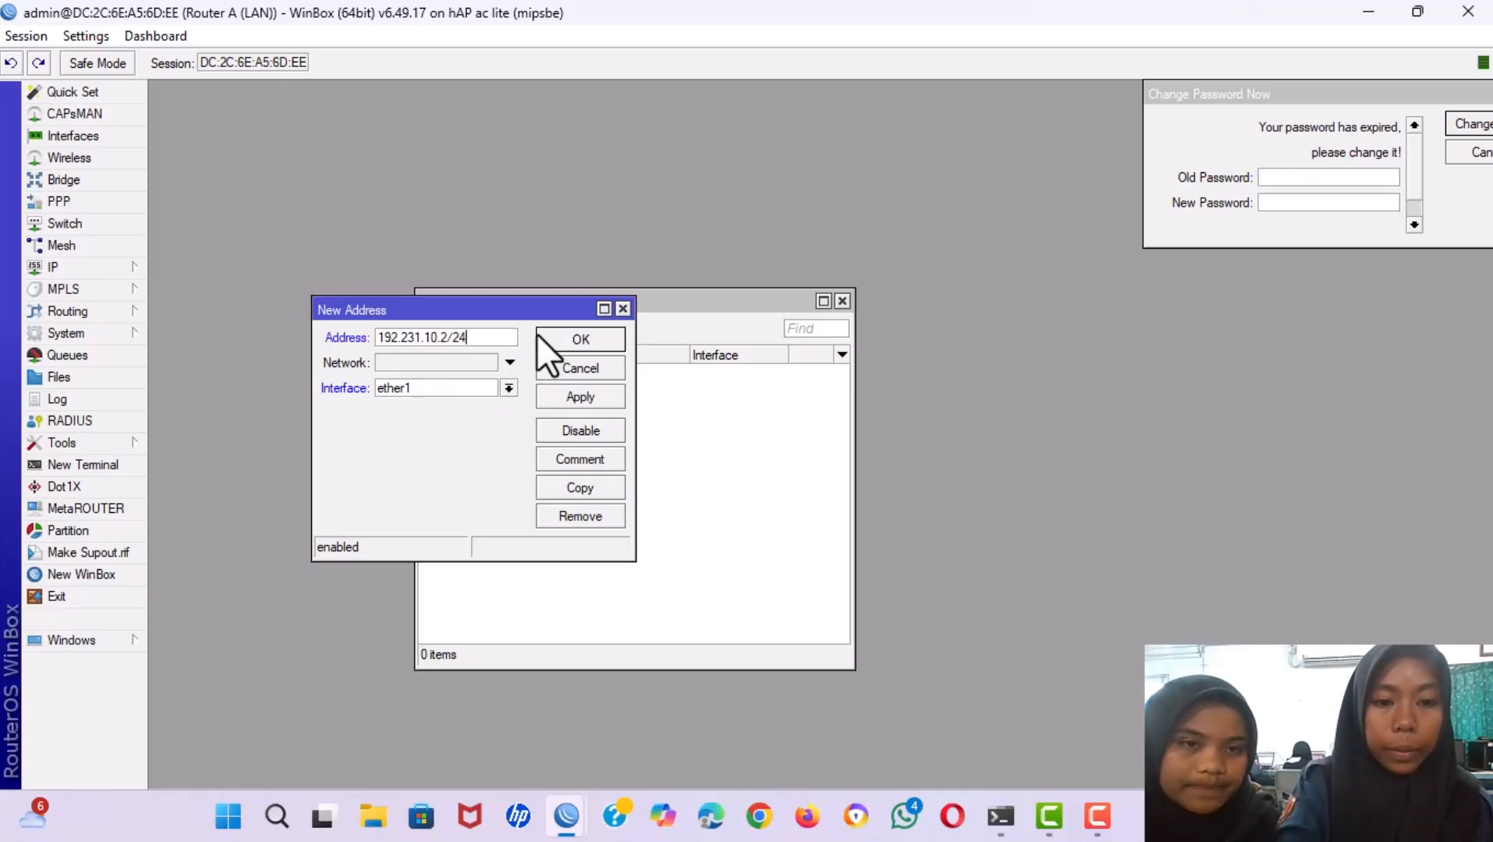
click(475, 388)
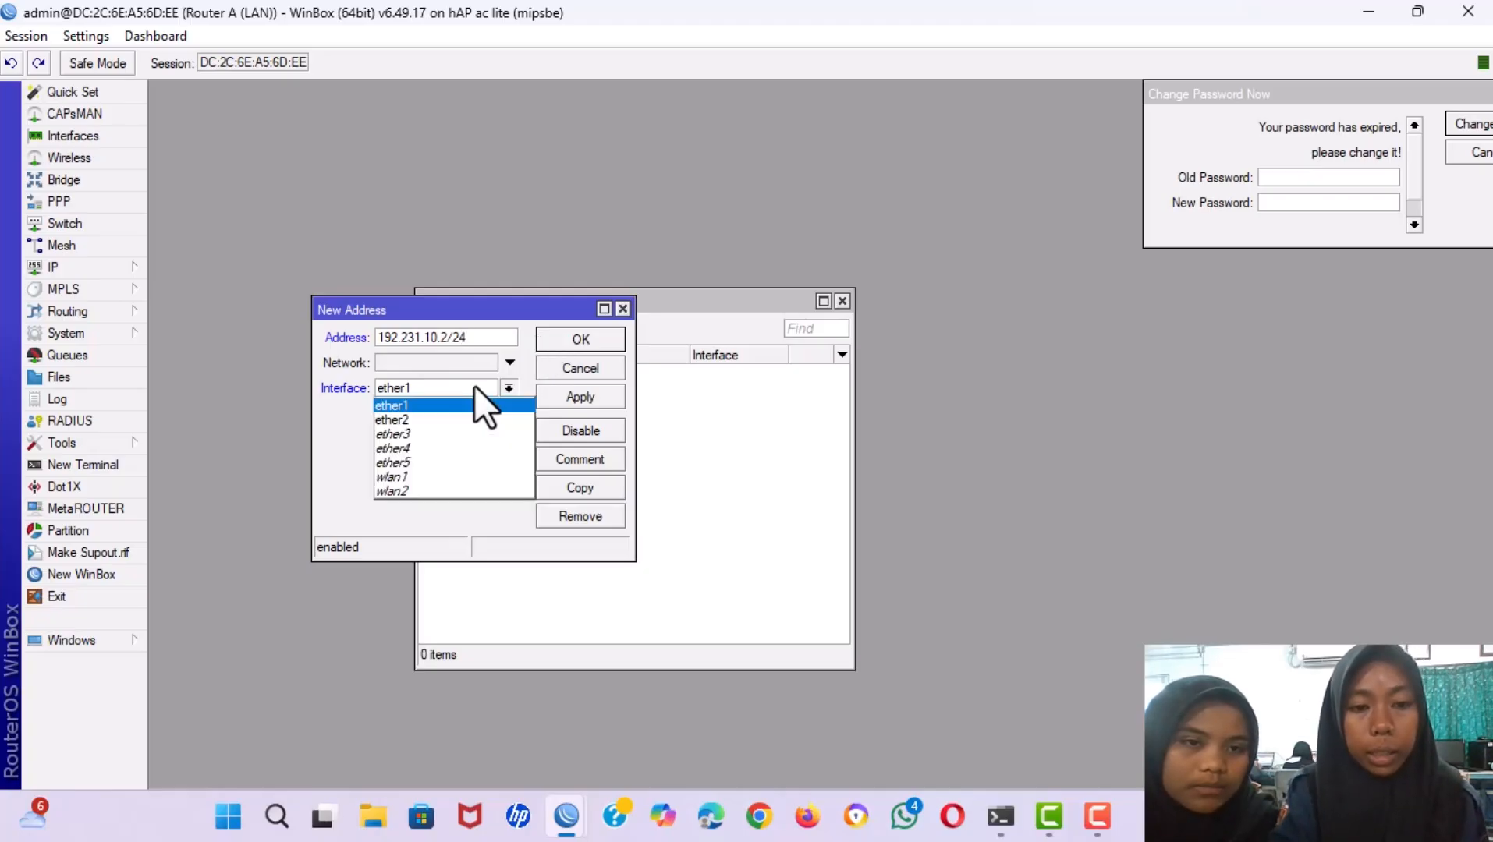
click(456, 417)
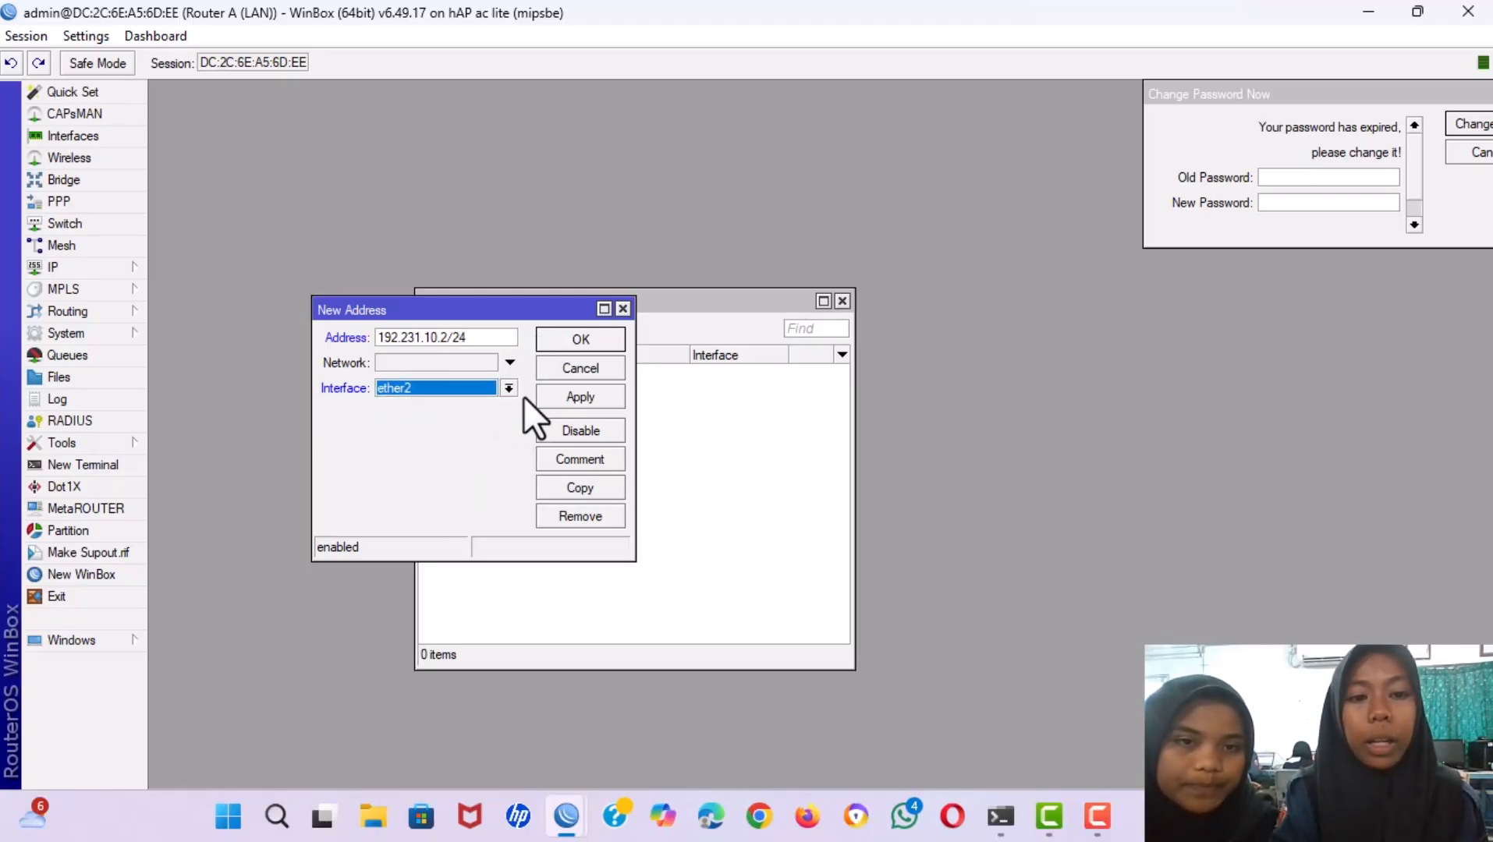
click(583, 394)
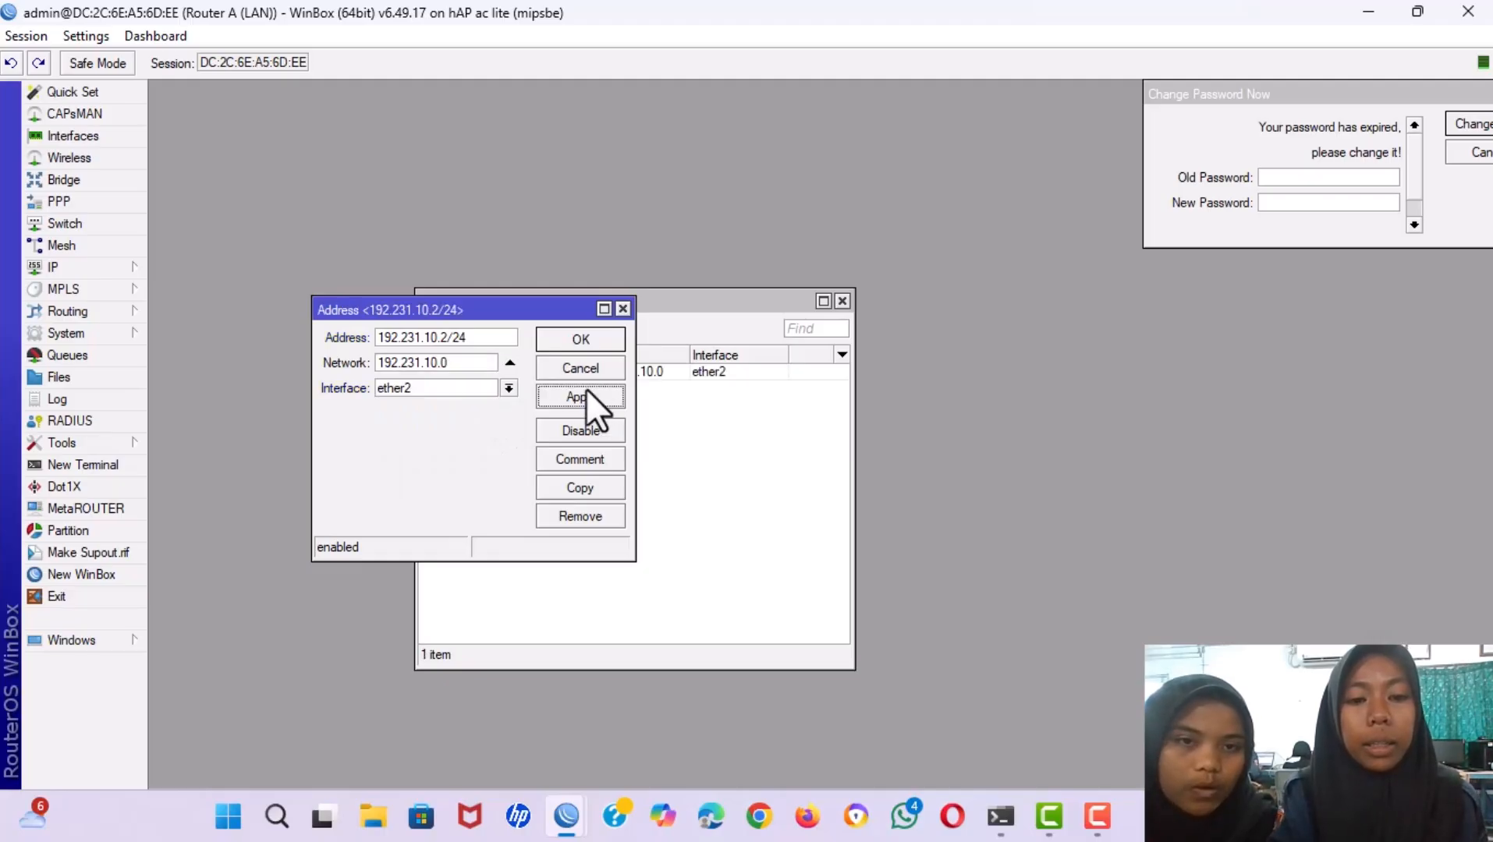
click(575, 341)
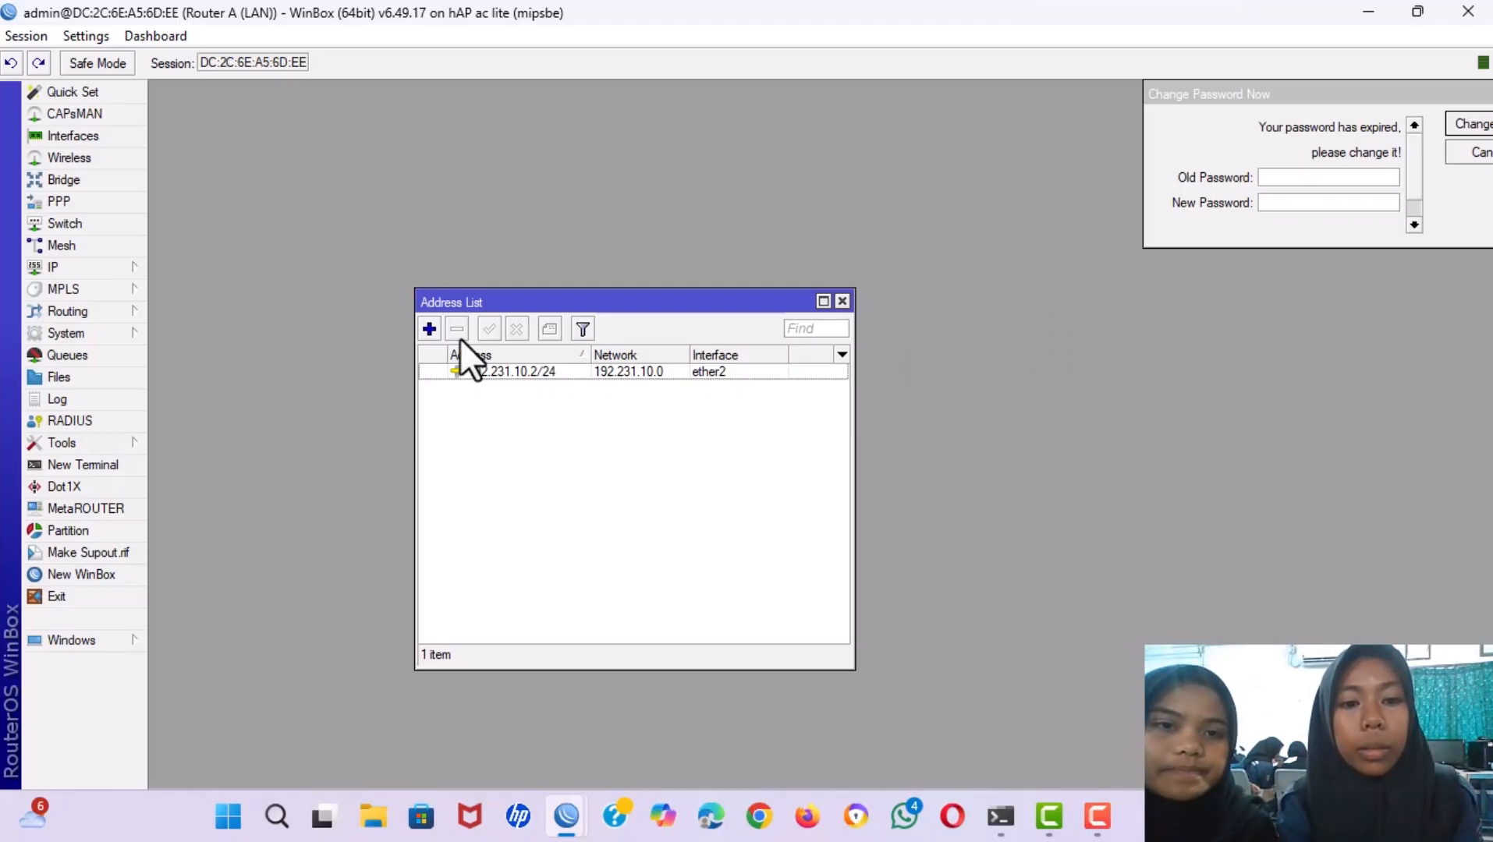
click(842, 301)
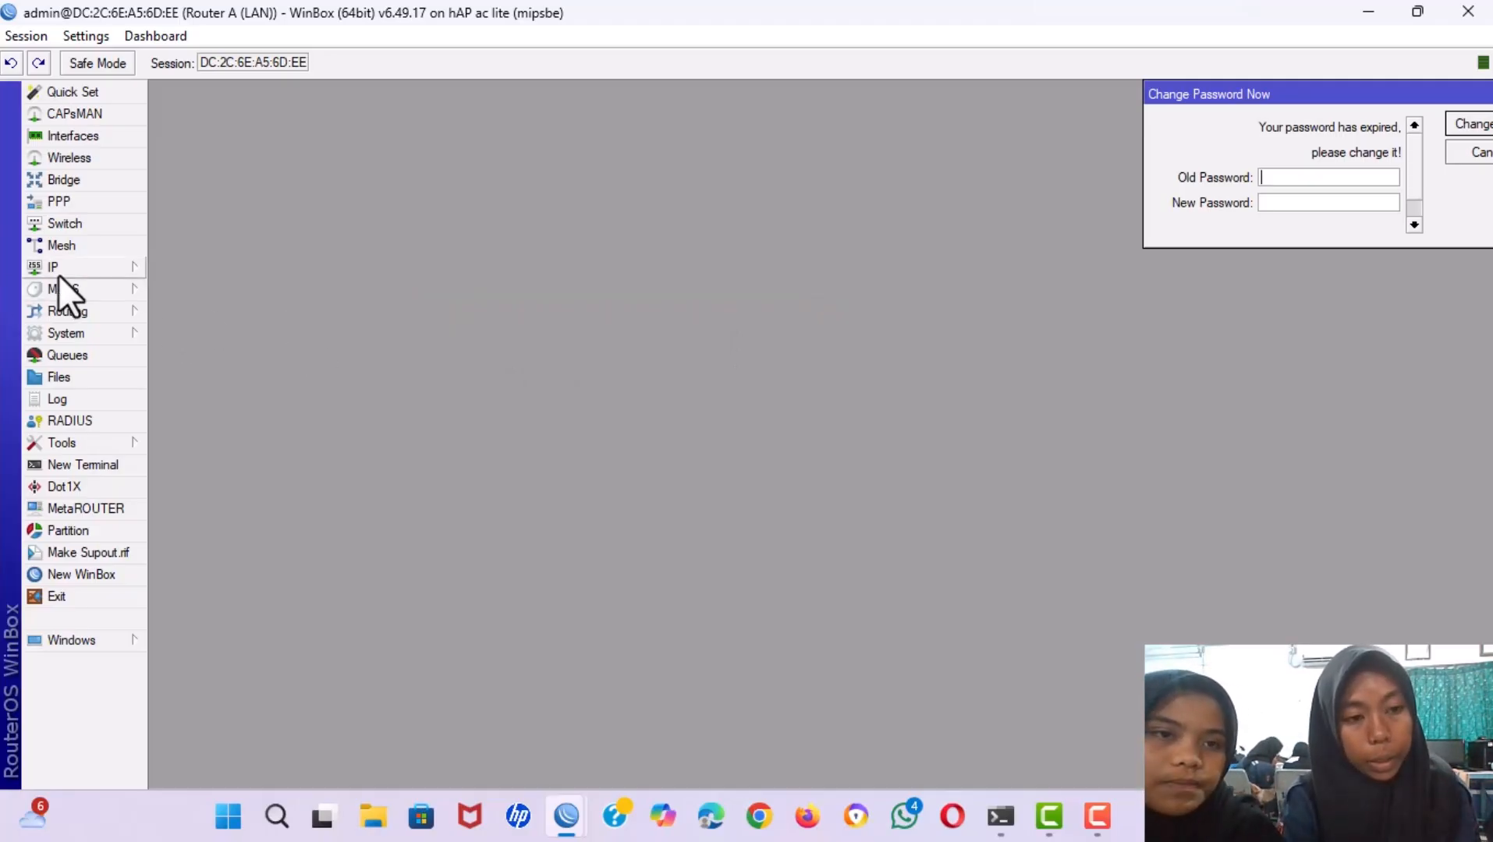
Add a DHCP client on ether1 with Add Default Route set to yes.
click(83, 263)
click(195, 325)
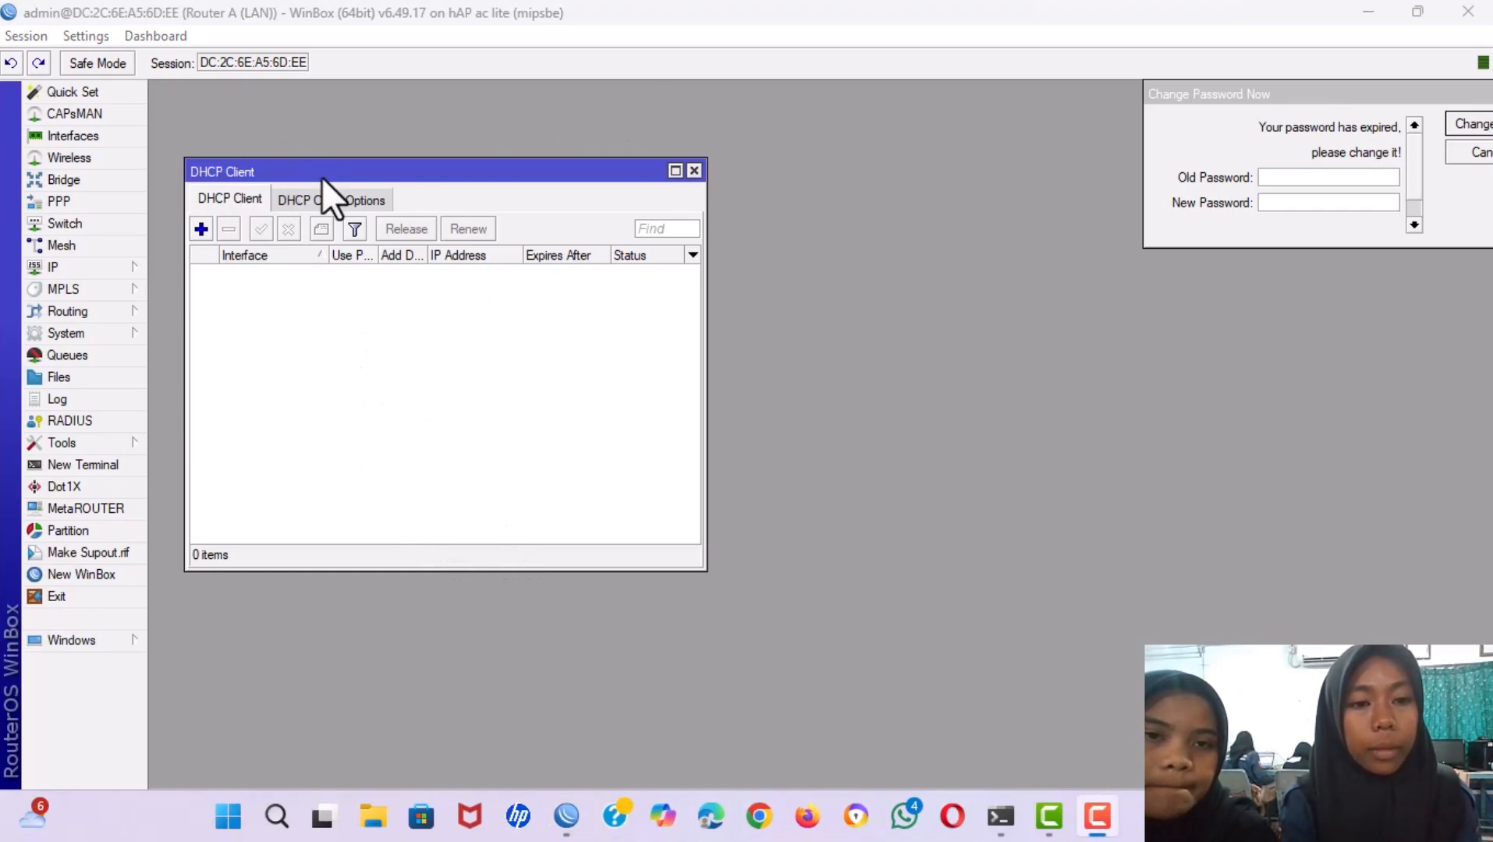
drag(315, 168, 331, 239)
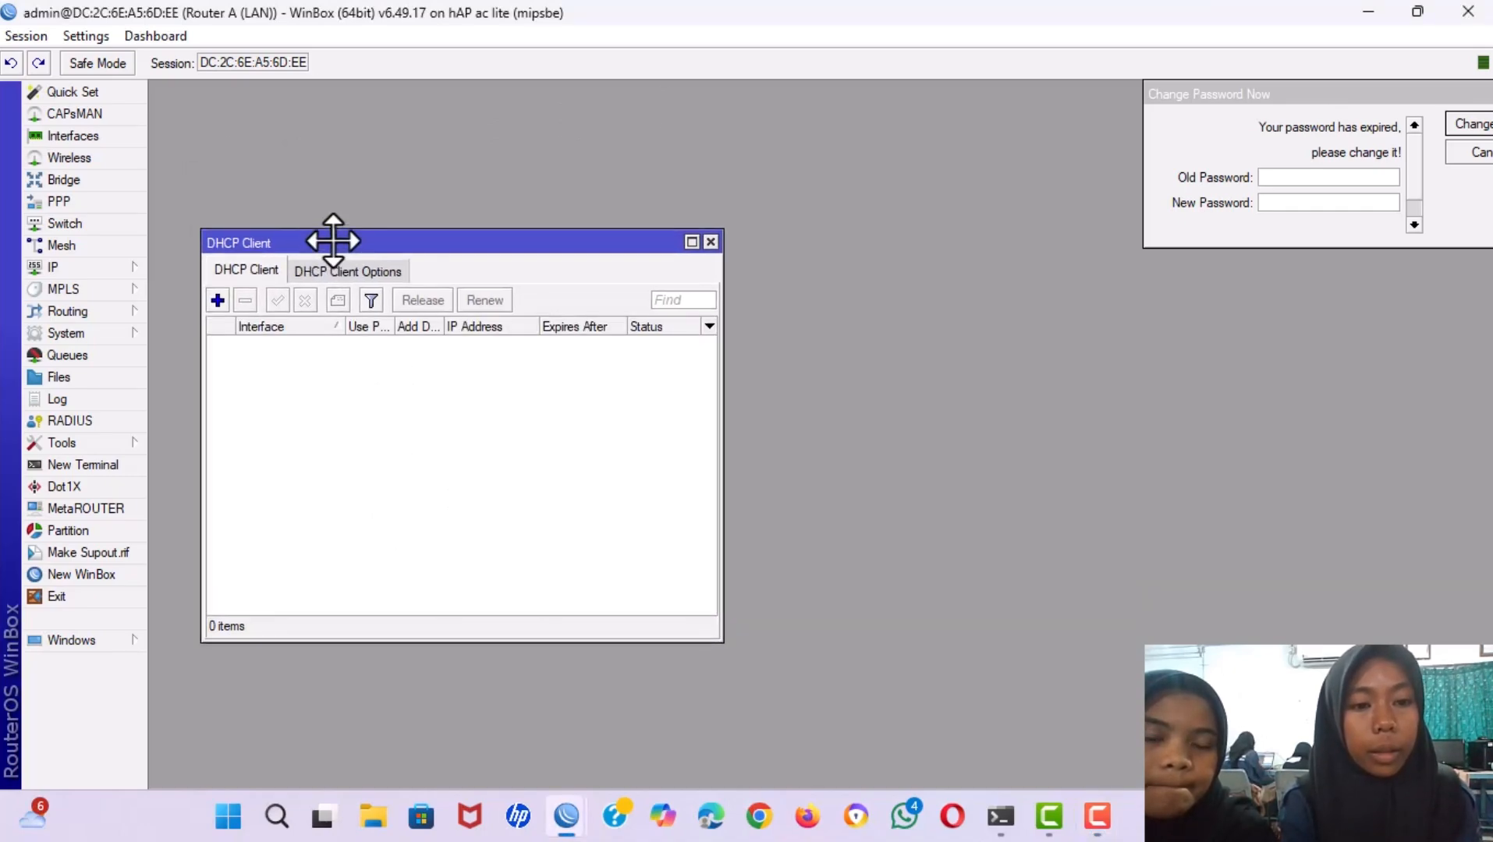
click(214, 294)
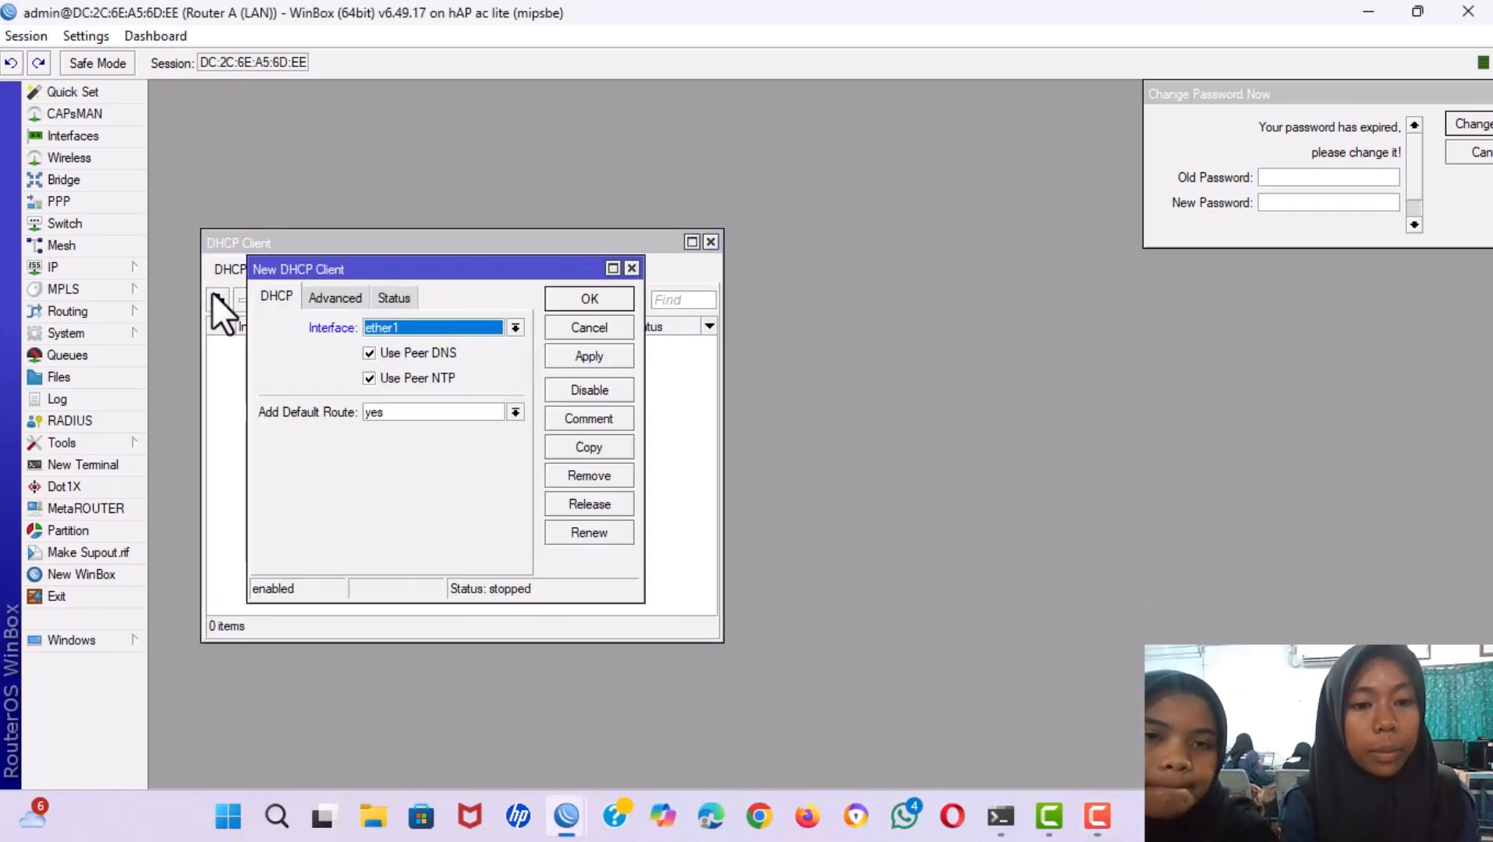
click(384, 327)
click(384, 326)
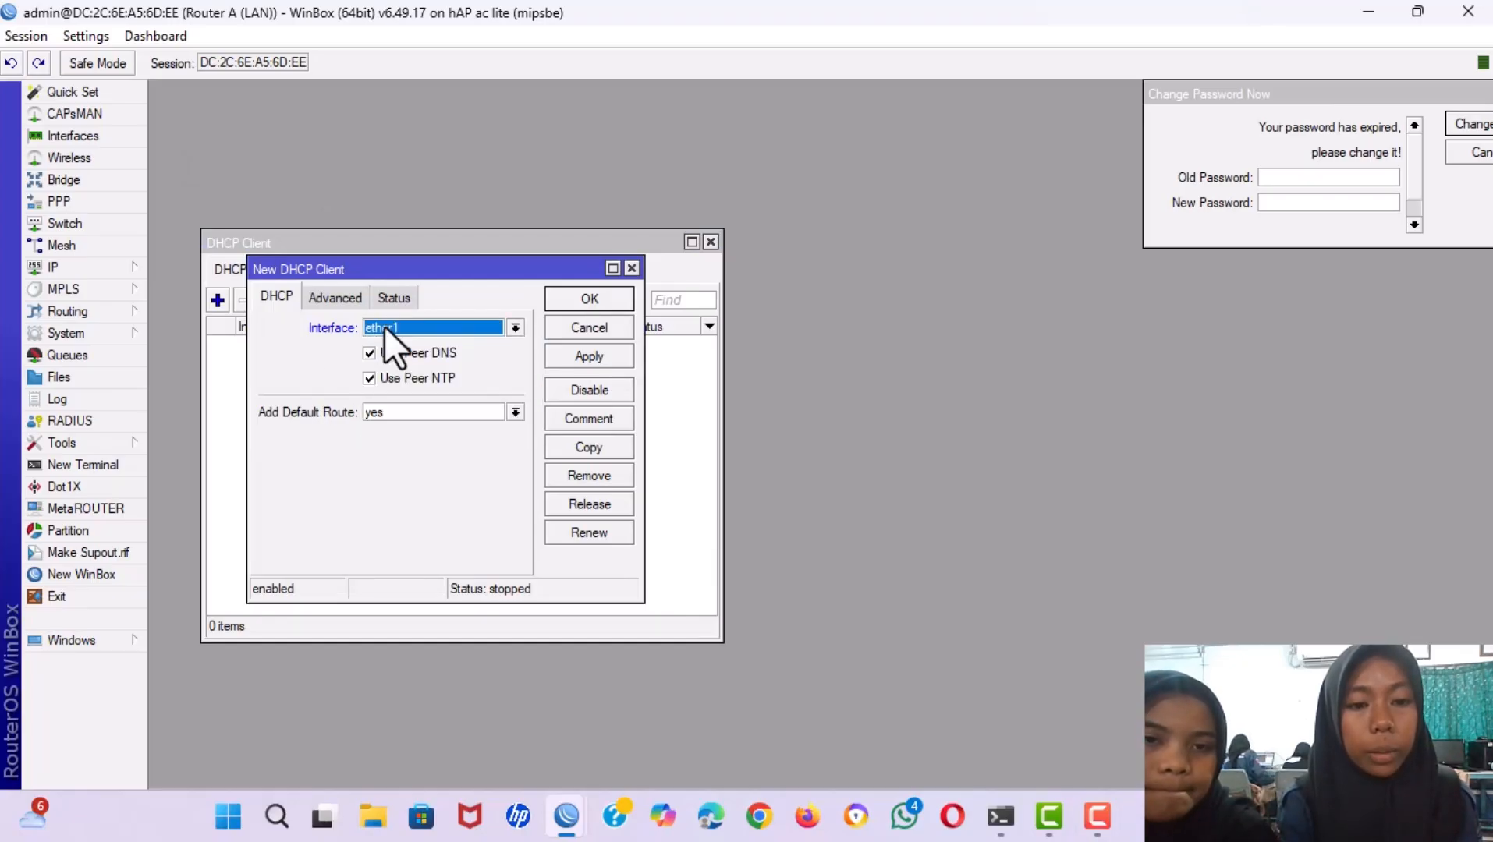
click(396, 415)
click(397, 415)
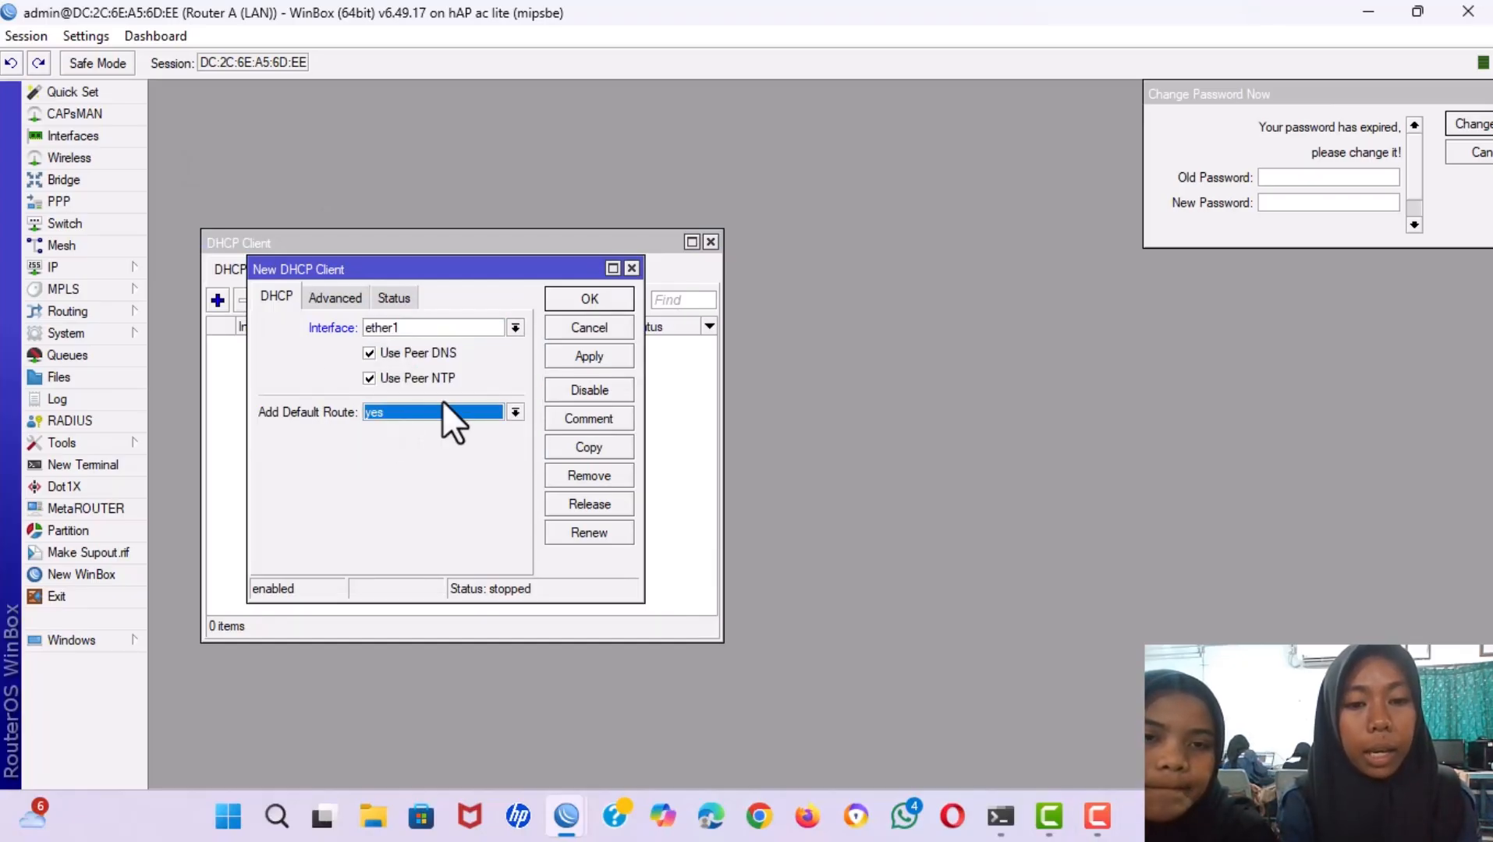
click(586, 358)
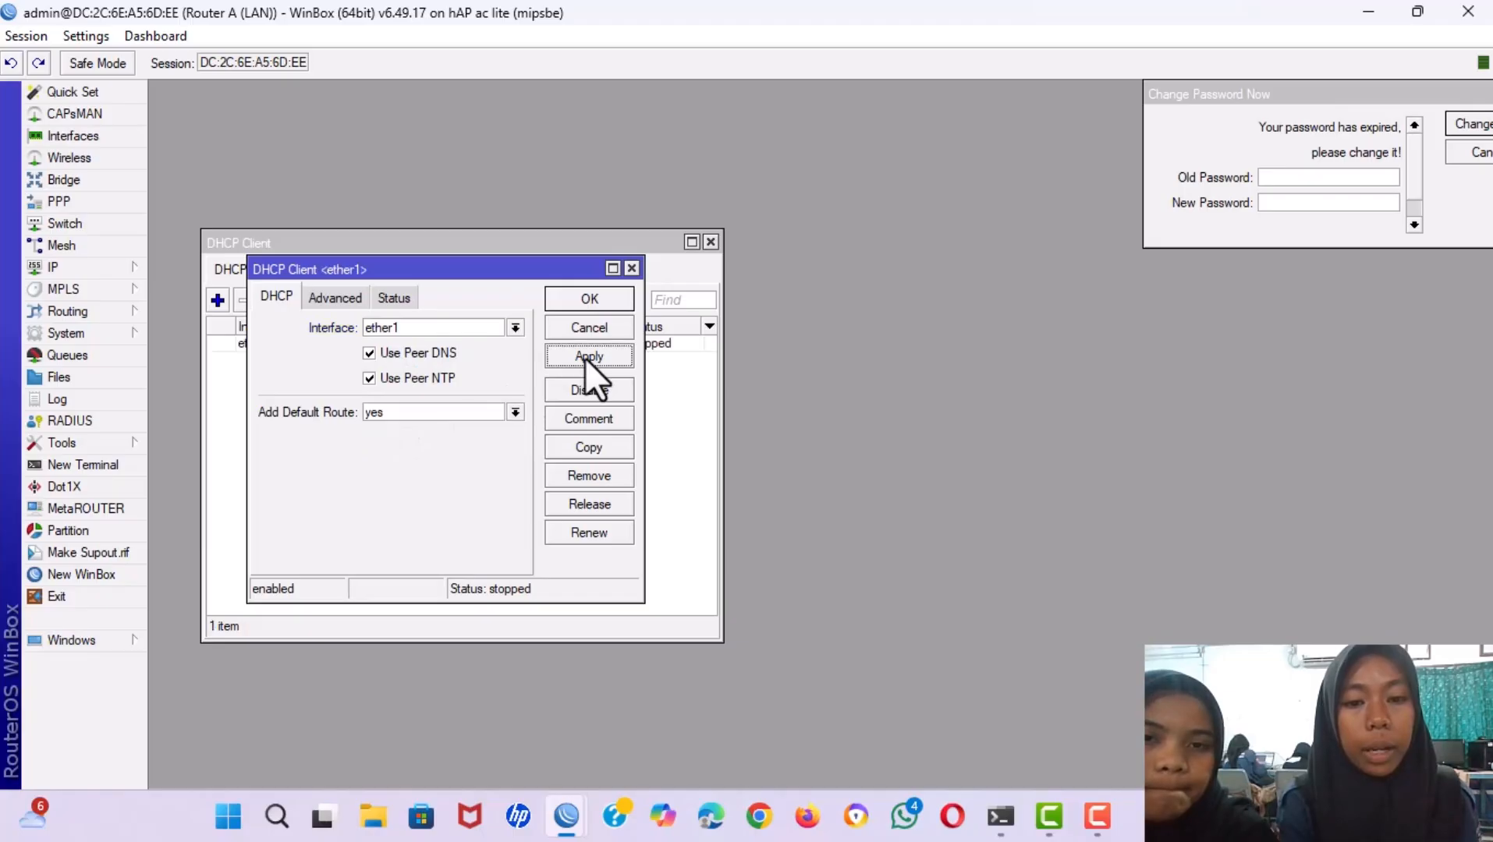
click(587, 304)
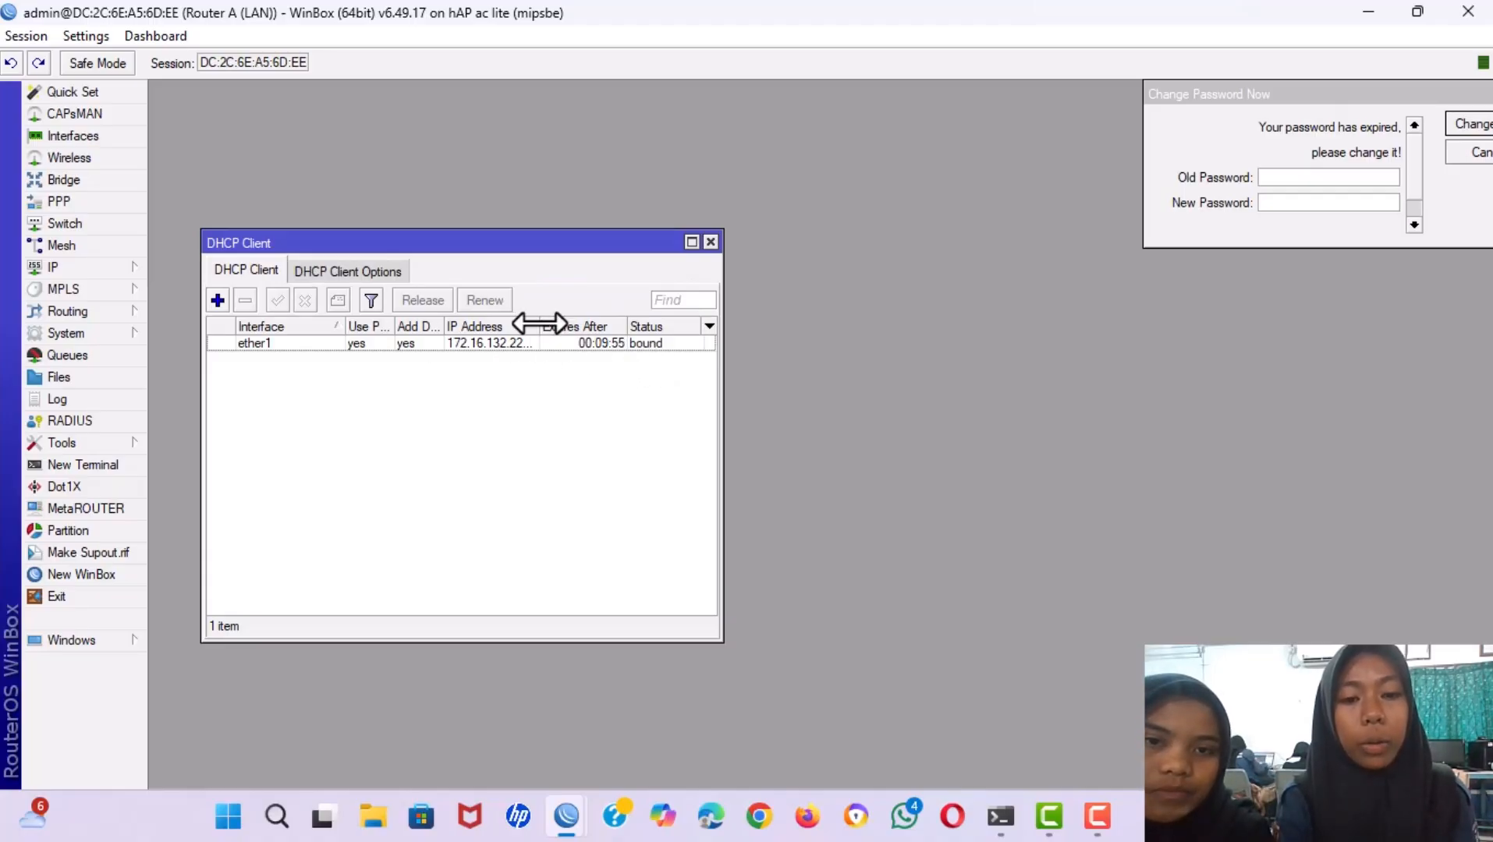
Close the DHCP client list and dismiss the password-change prompt.
mouse_move(540, 323)
mouse_down()
mouse_move(616, 323)
mouse_move(554, 323)
mouse_up()
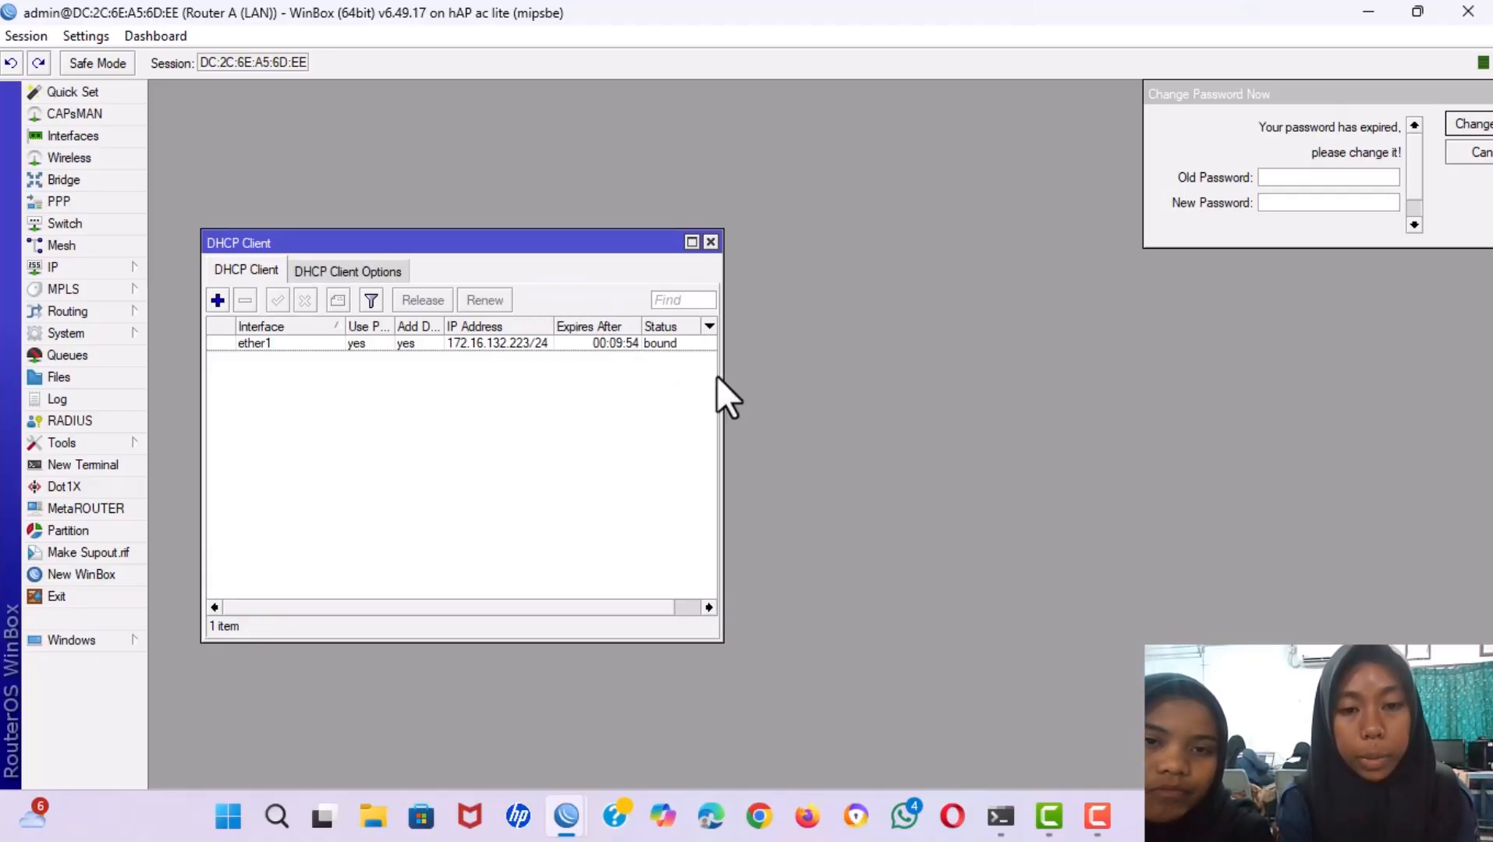
click(707, 243)
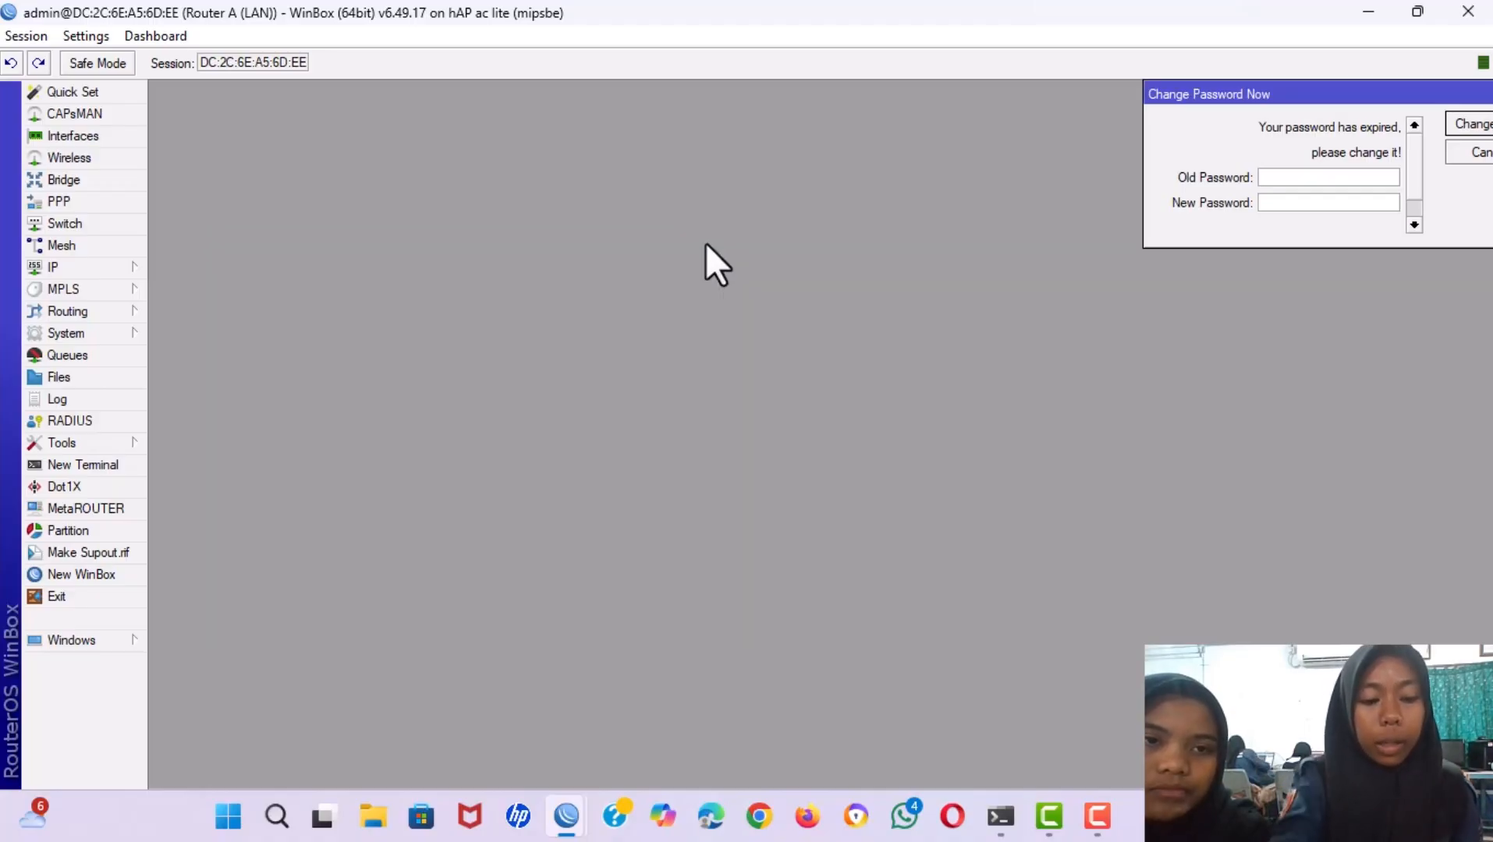
key(Escape)
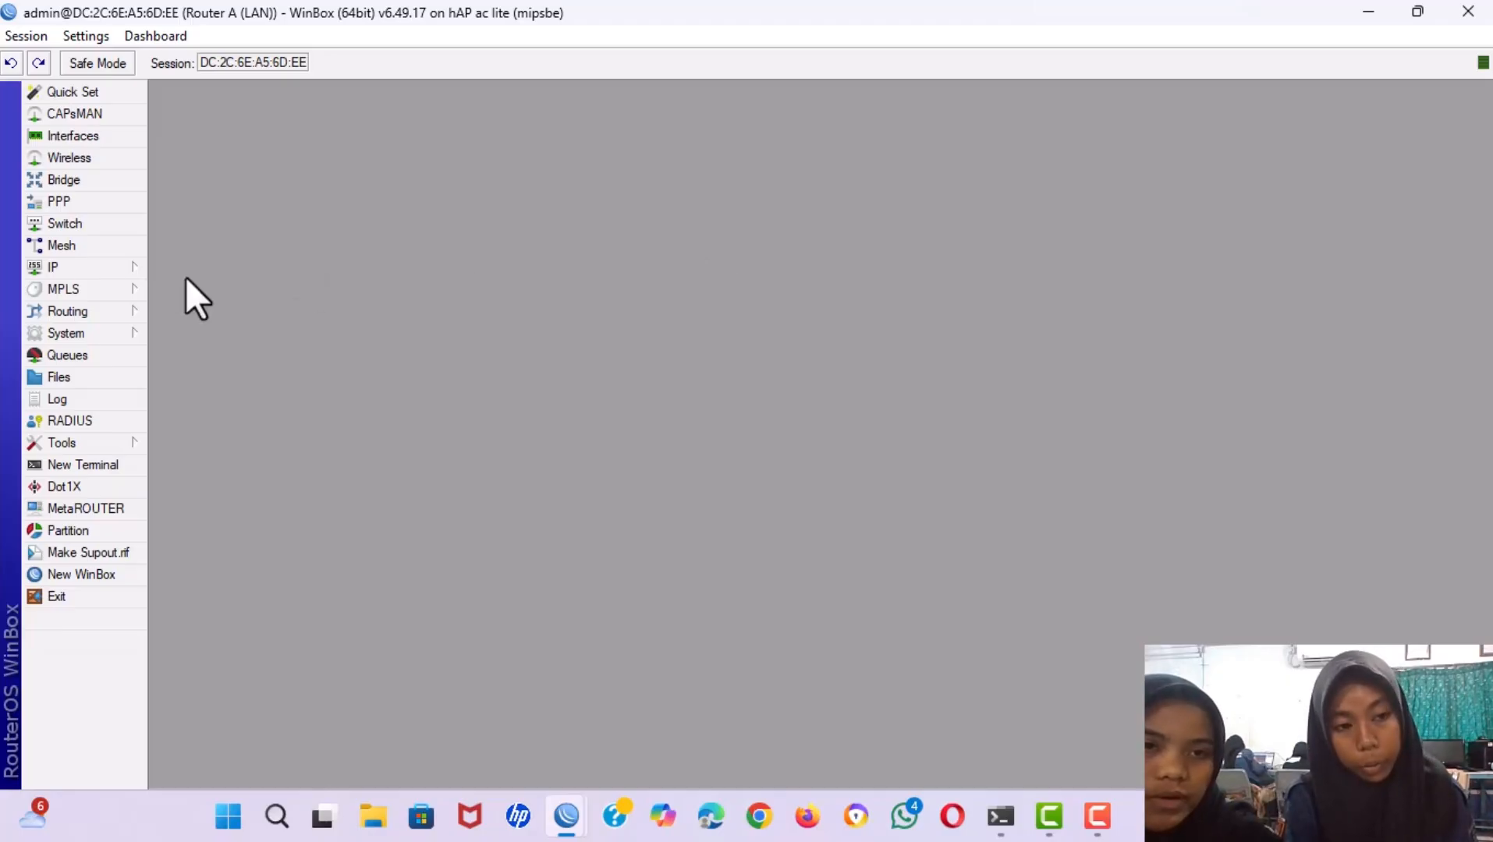
Add a srcnat masquerade NAT rule with out-interface ether1, then close the Firewall window.
click(79, 266)
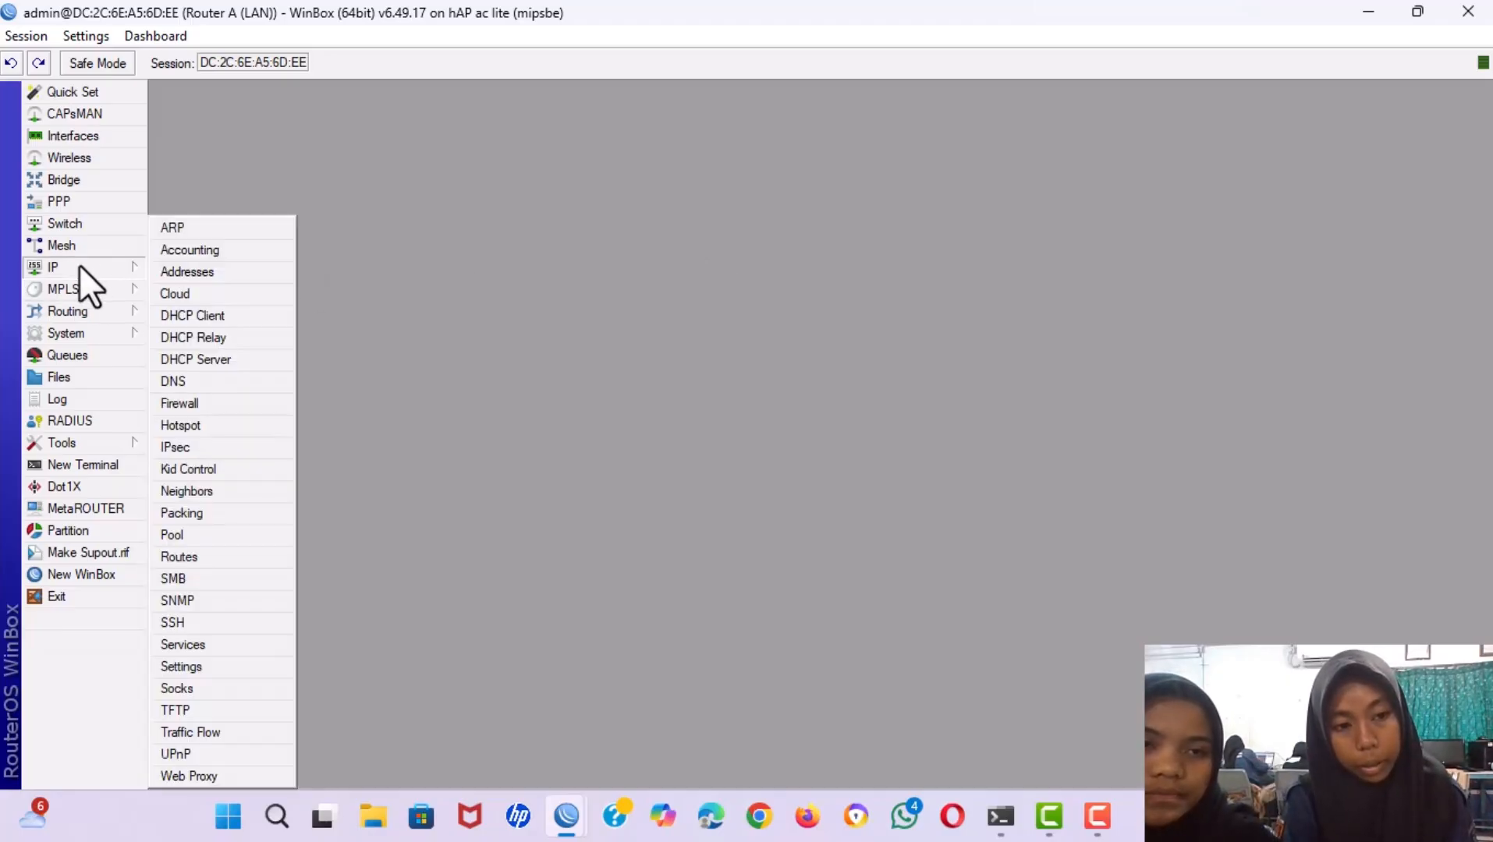
click(195, 403)
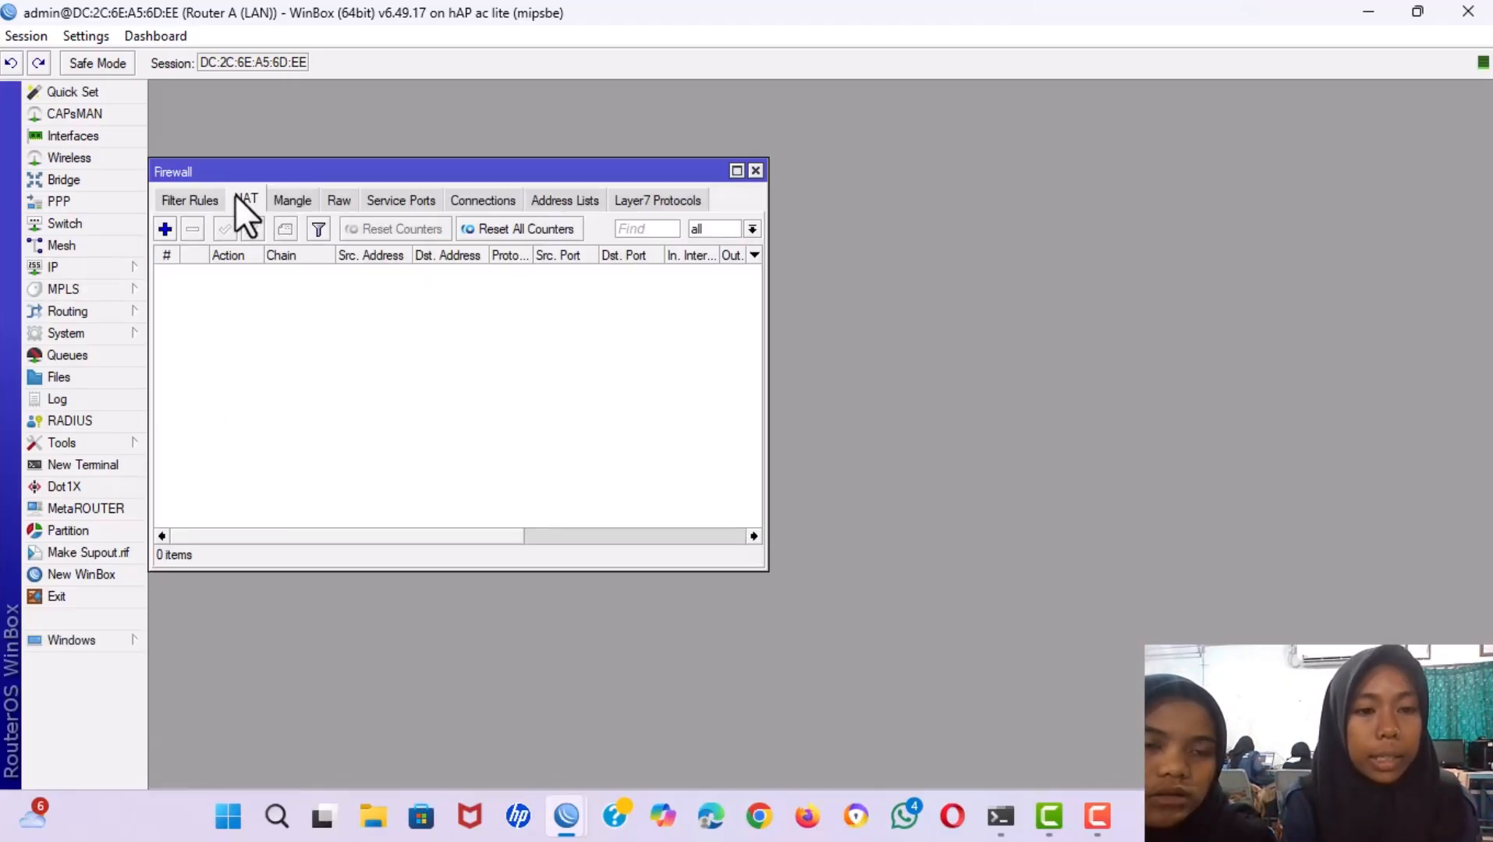
click(165, 228)
click(407, 234)
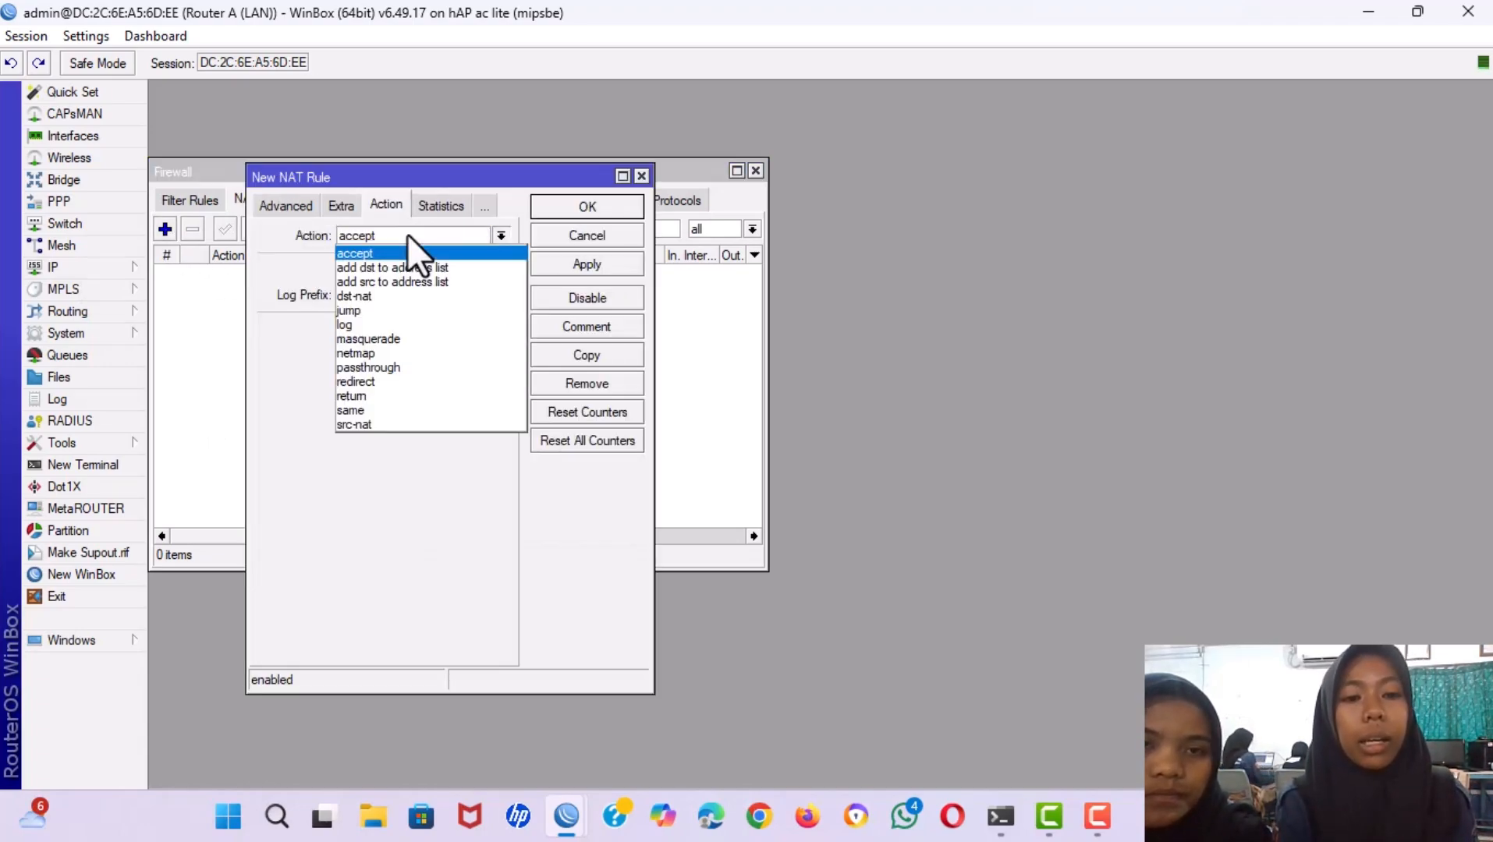
click(361, 337)
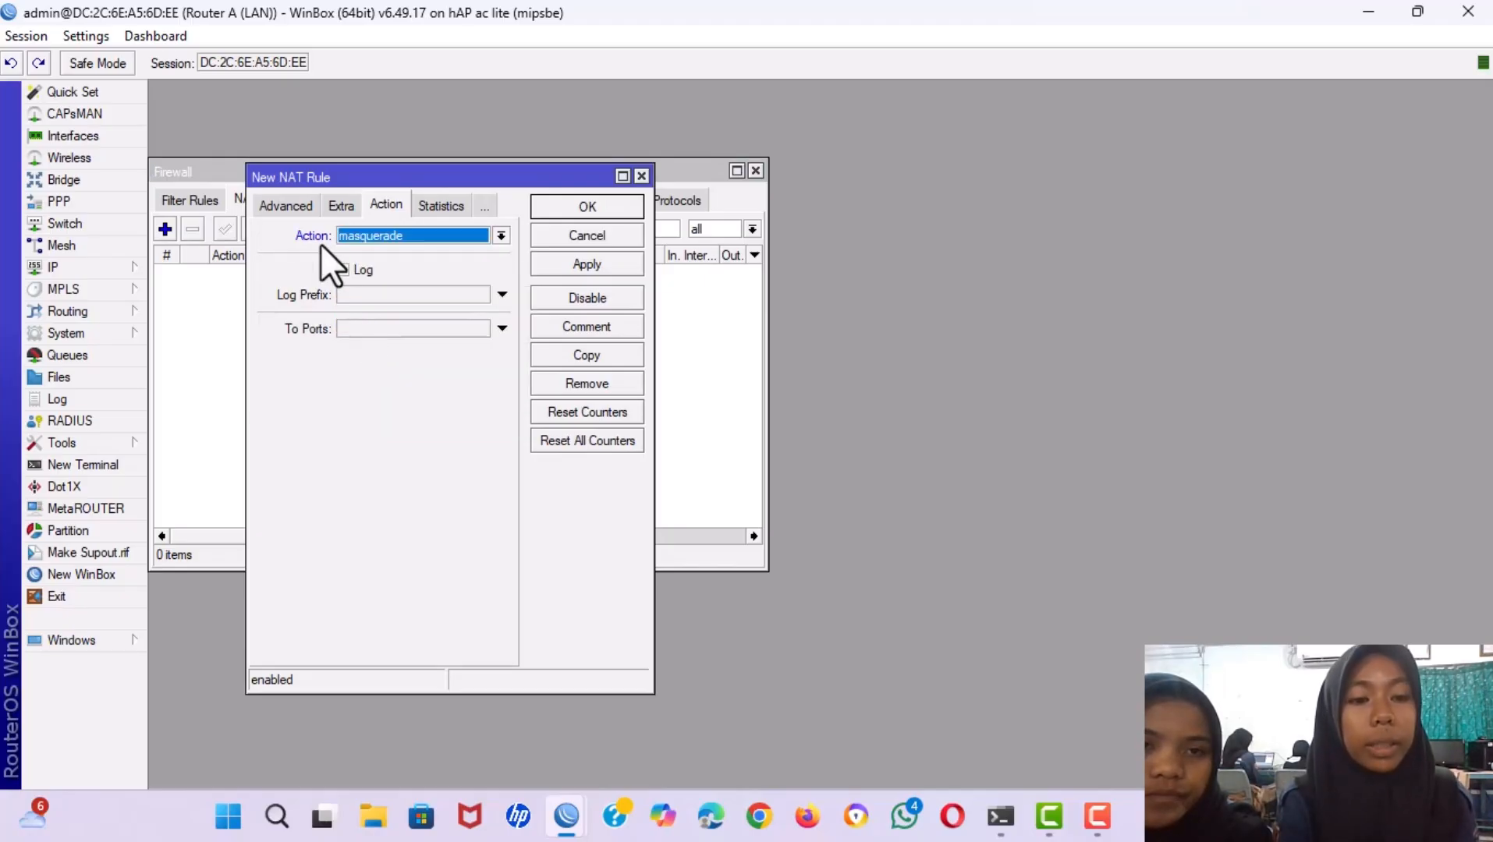
click(288, 206)
click(288, 207)
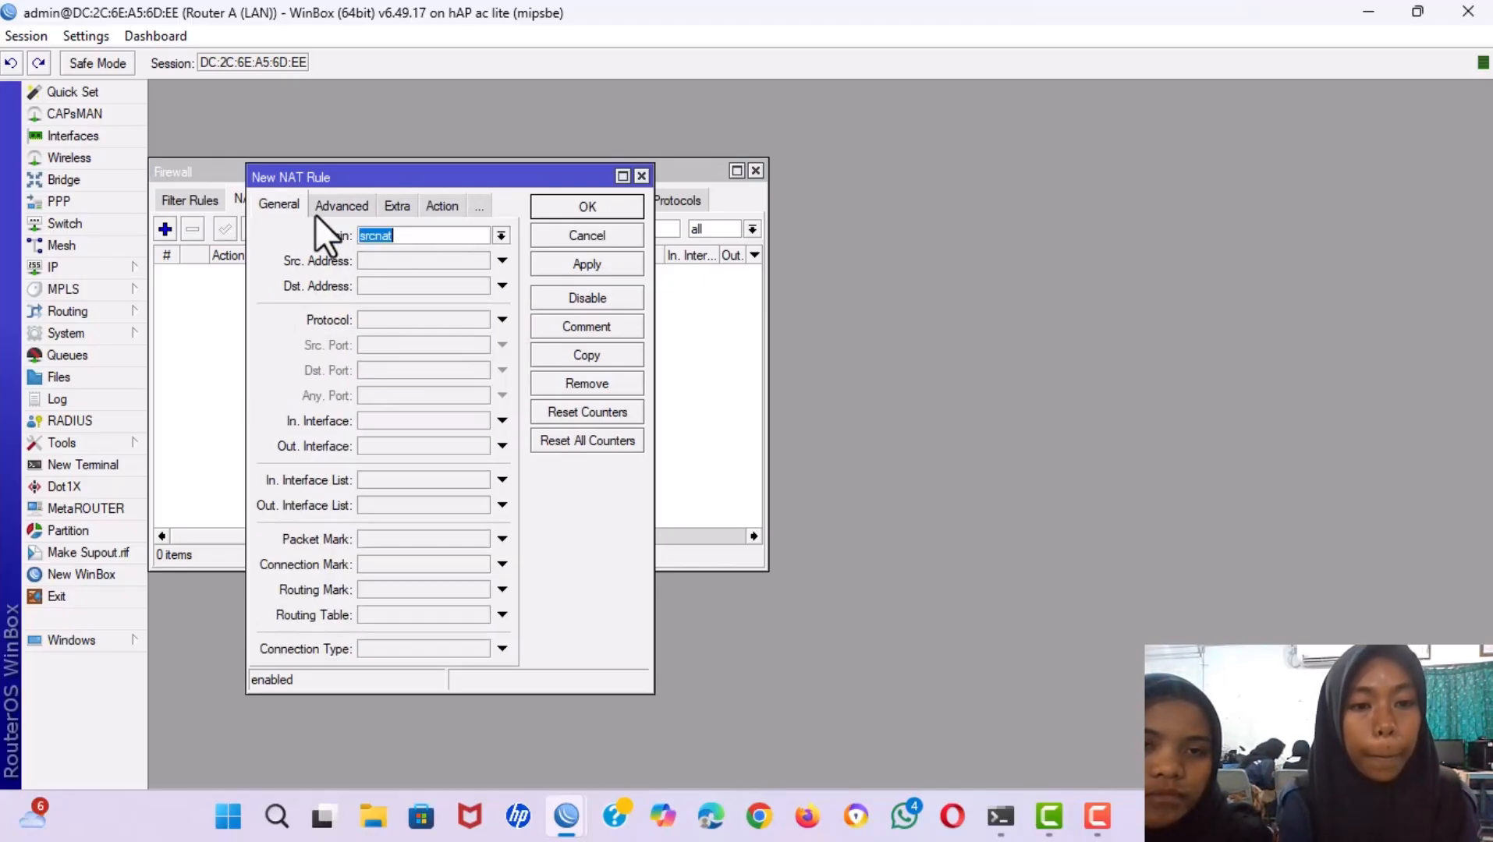
click(383, 447)
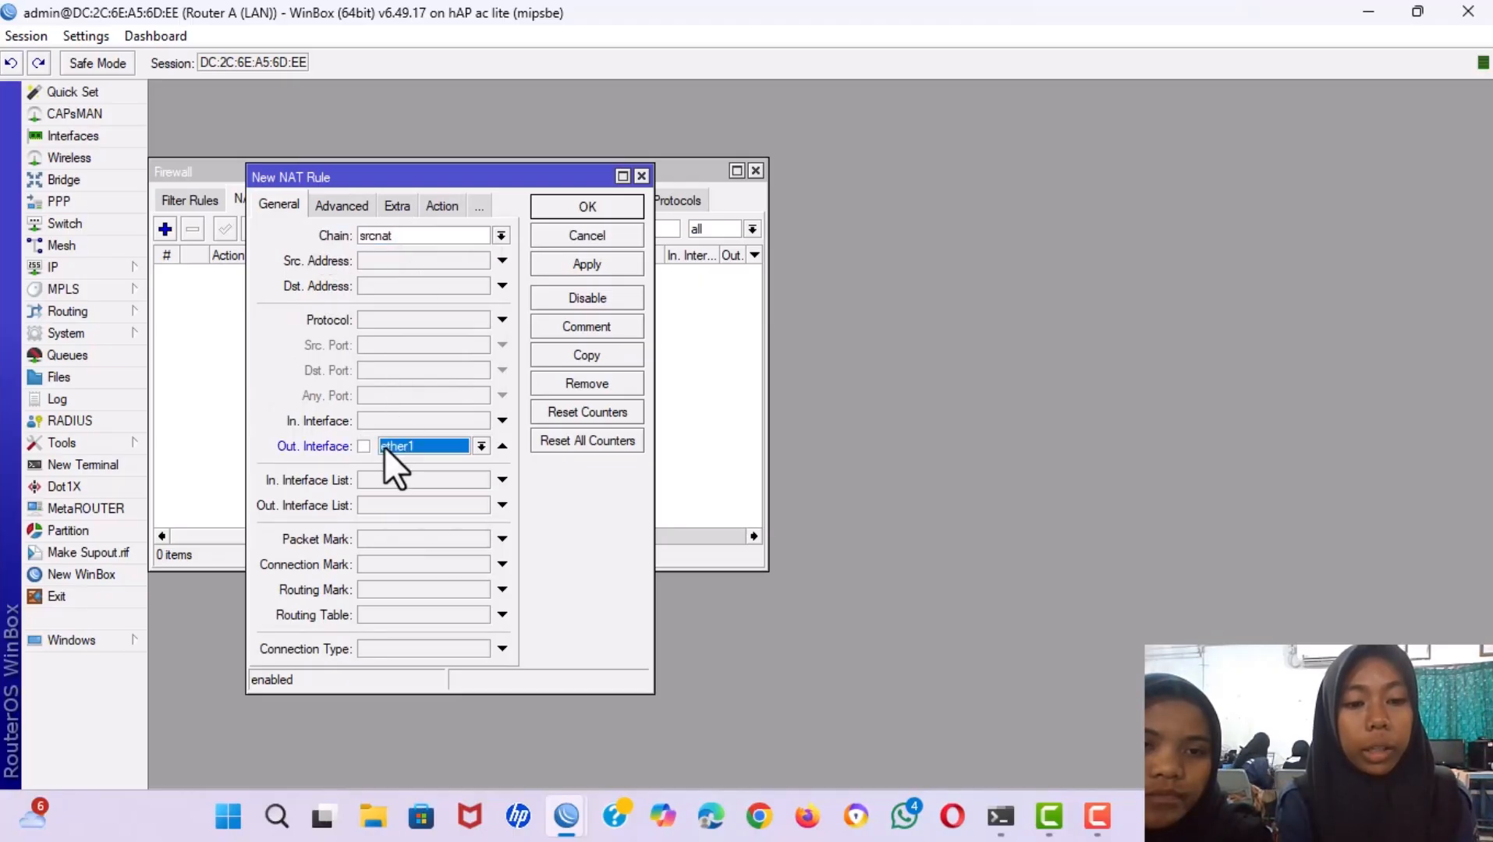
click(591, 261)
click(569, 209)
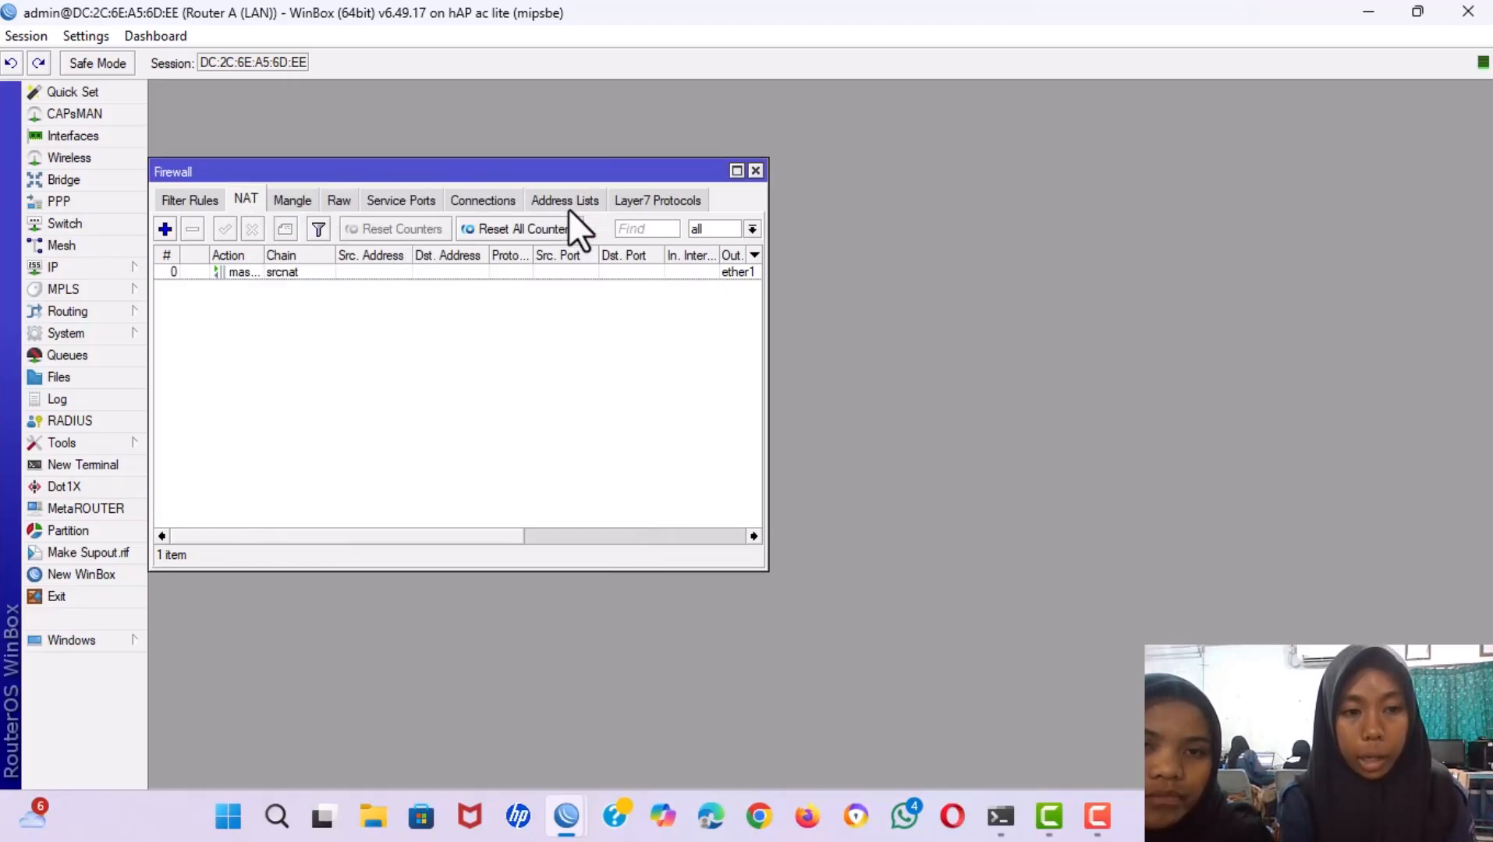
click(754, 172)
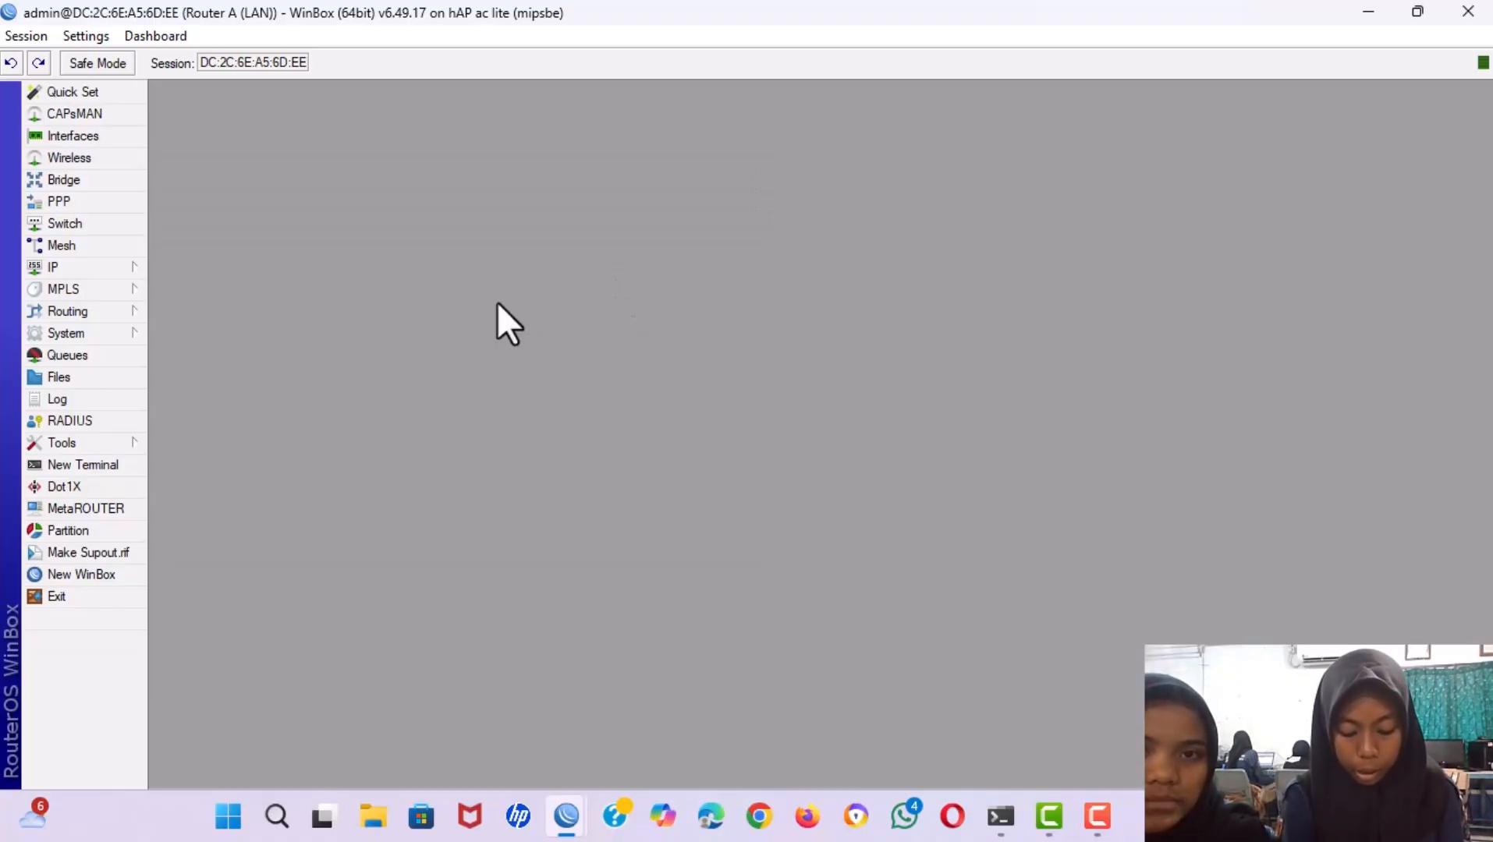
Open Routing > OSPF and start a new network entry in the backbone area.
click(67, 312)
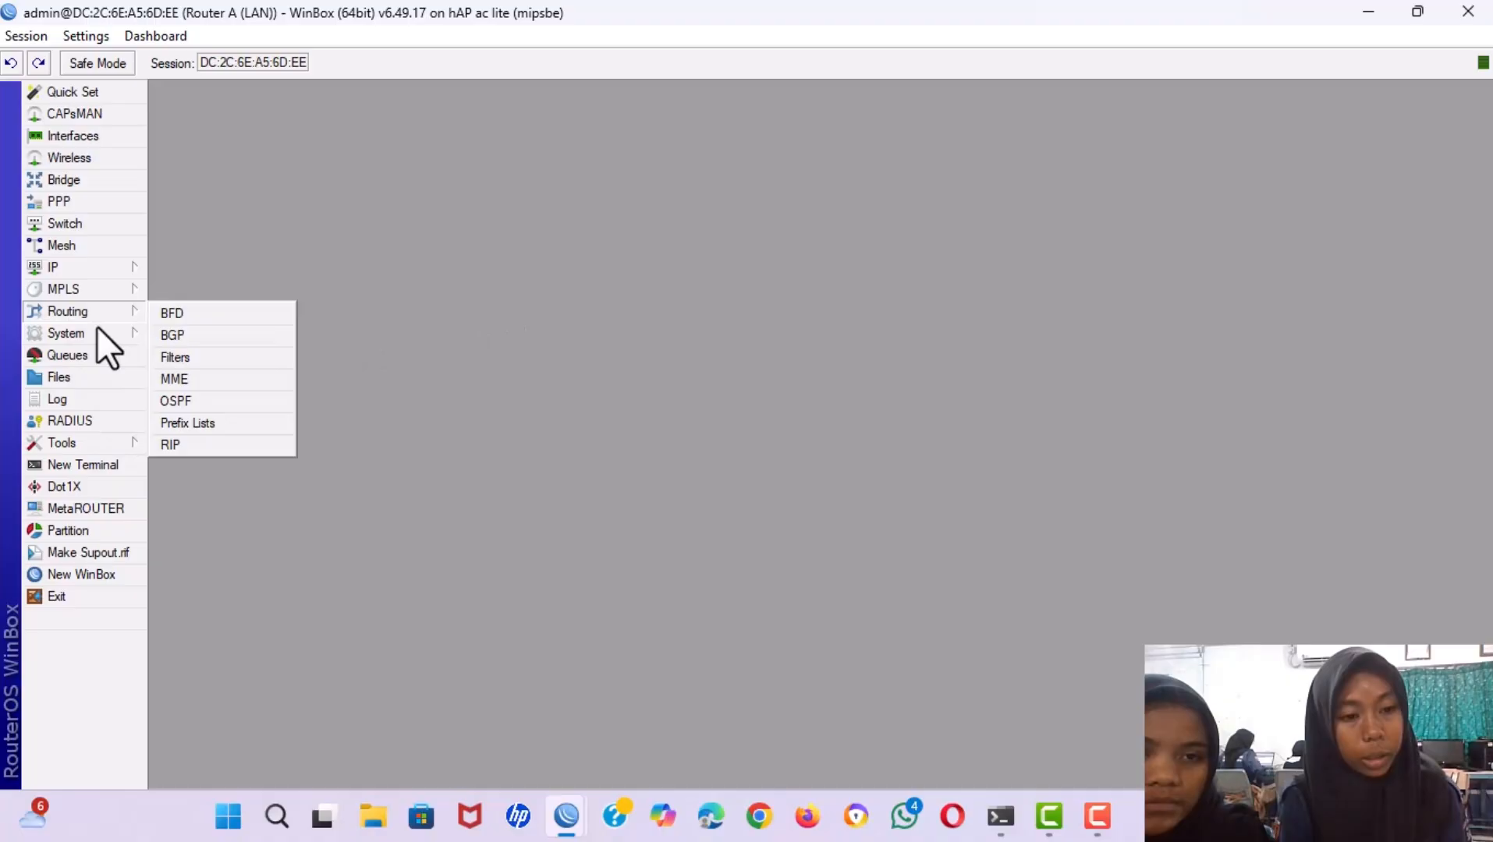
click(177, 400)
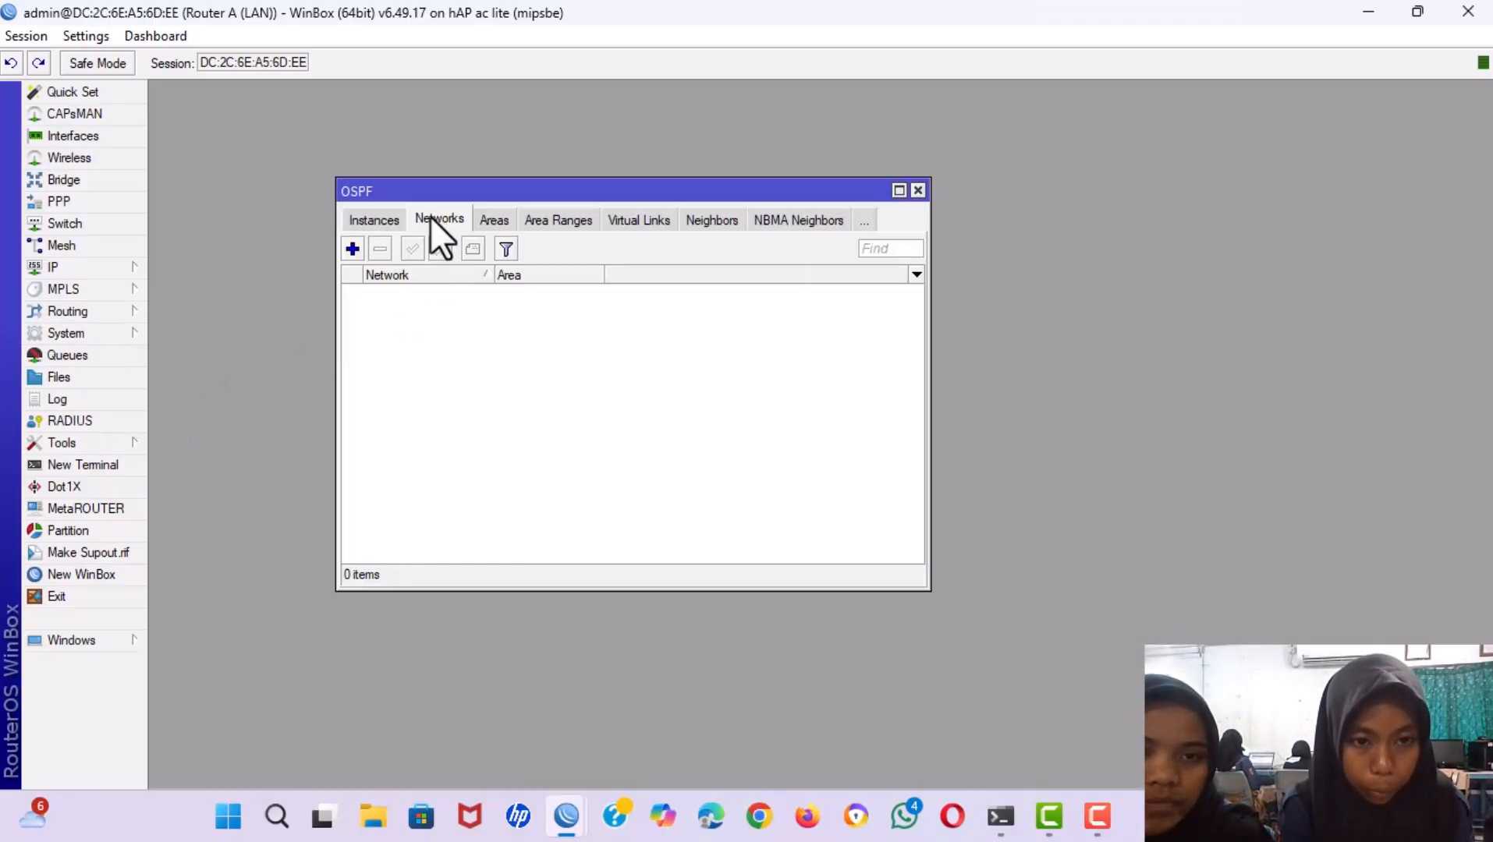
click(348, 245)
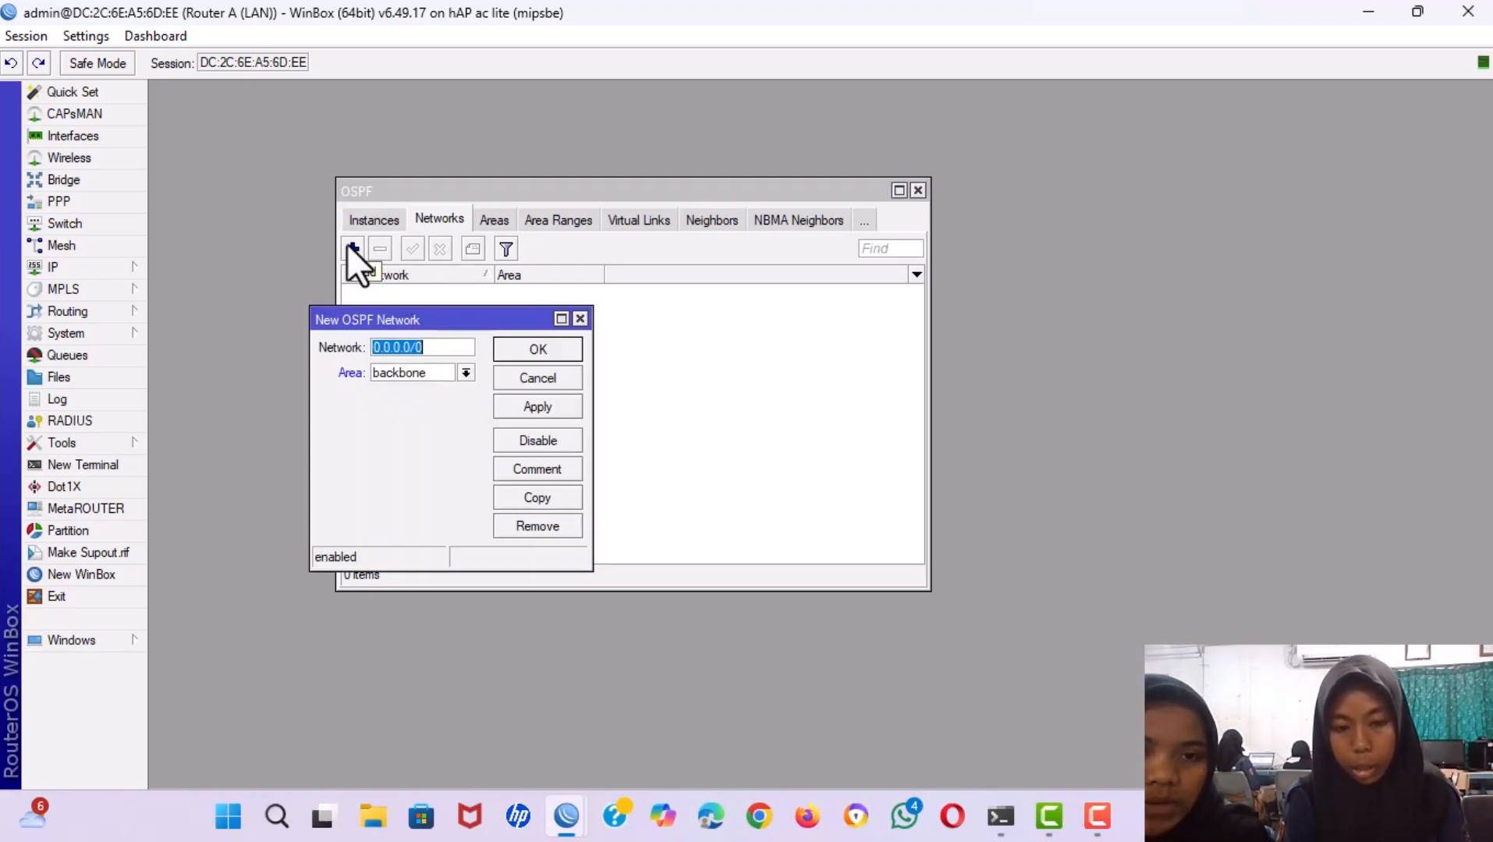
Open the IP address list and look up ether1's network, 172.16.132.0.
click(92, 269)
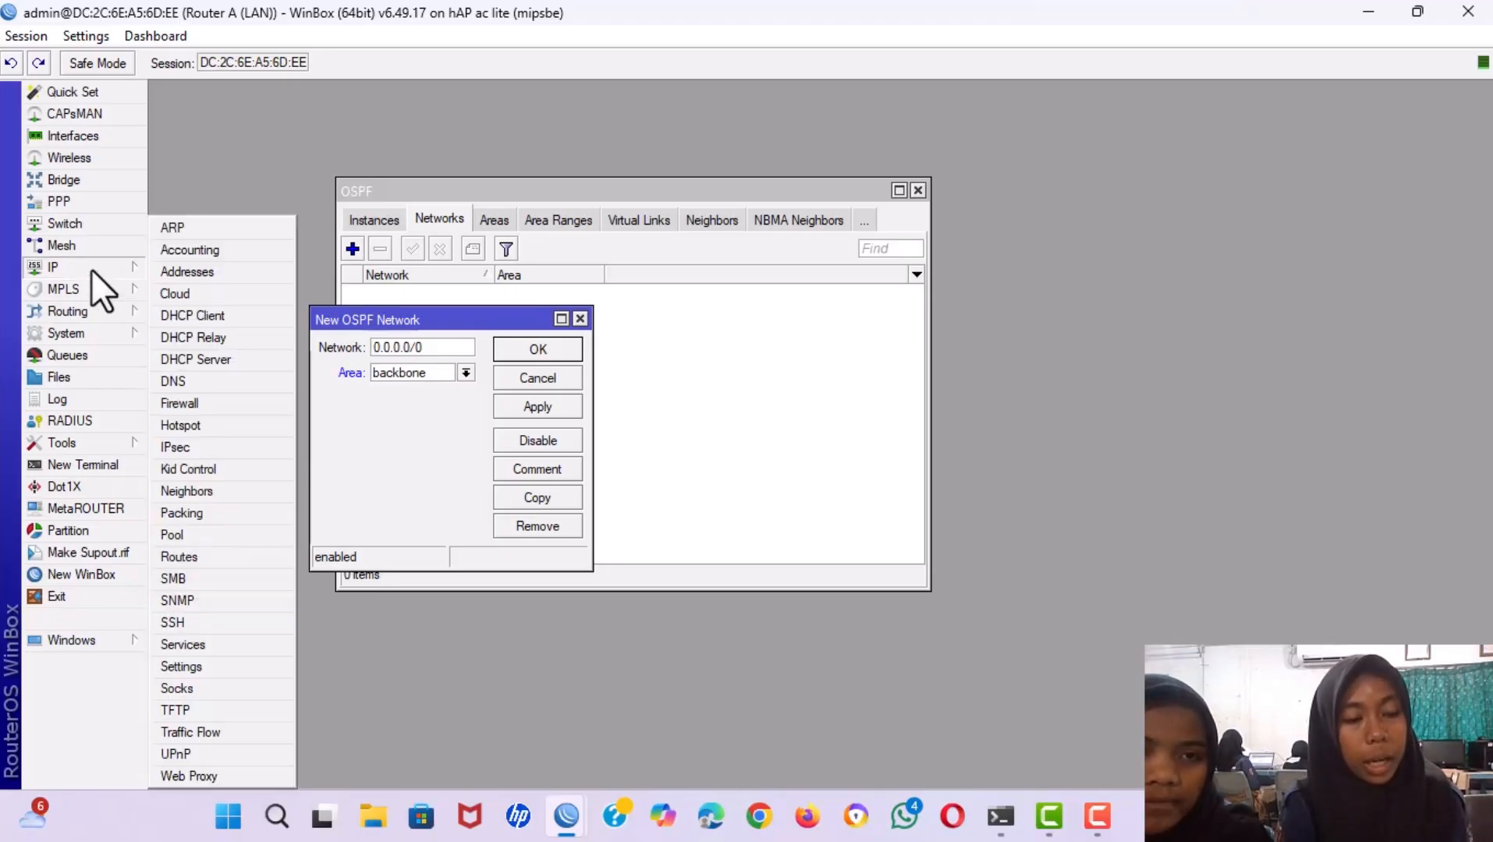
click(188, 277)
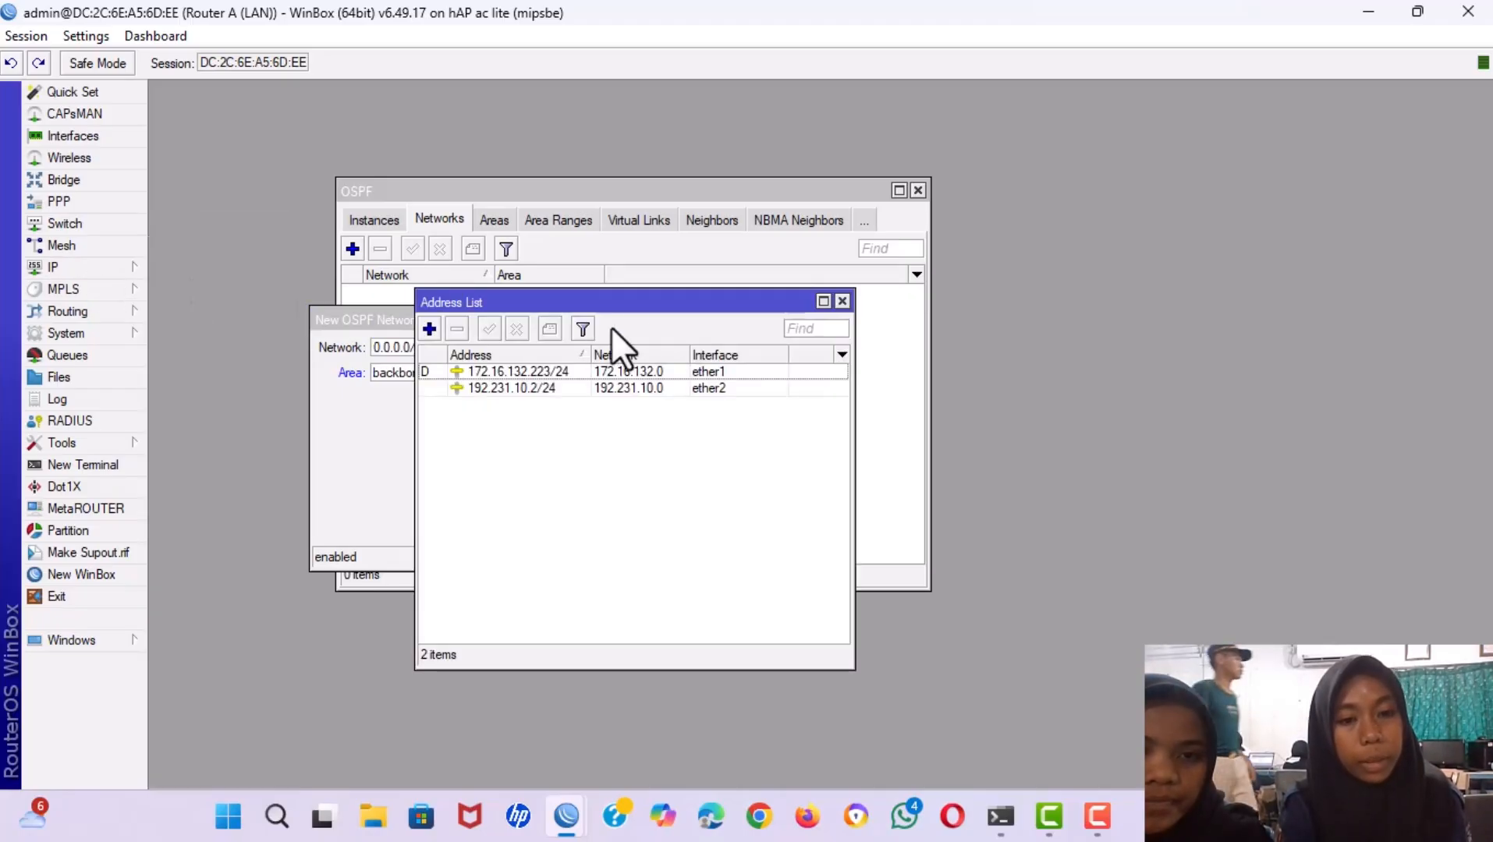
drag(646, 303, 990, 226)
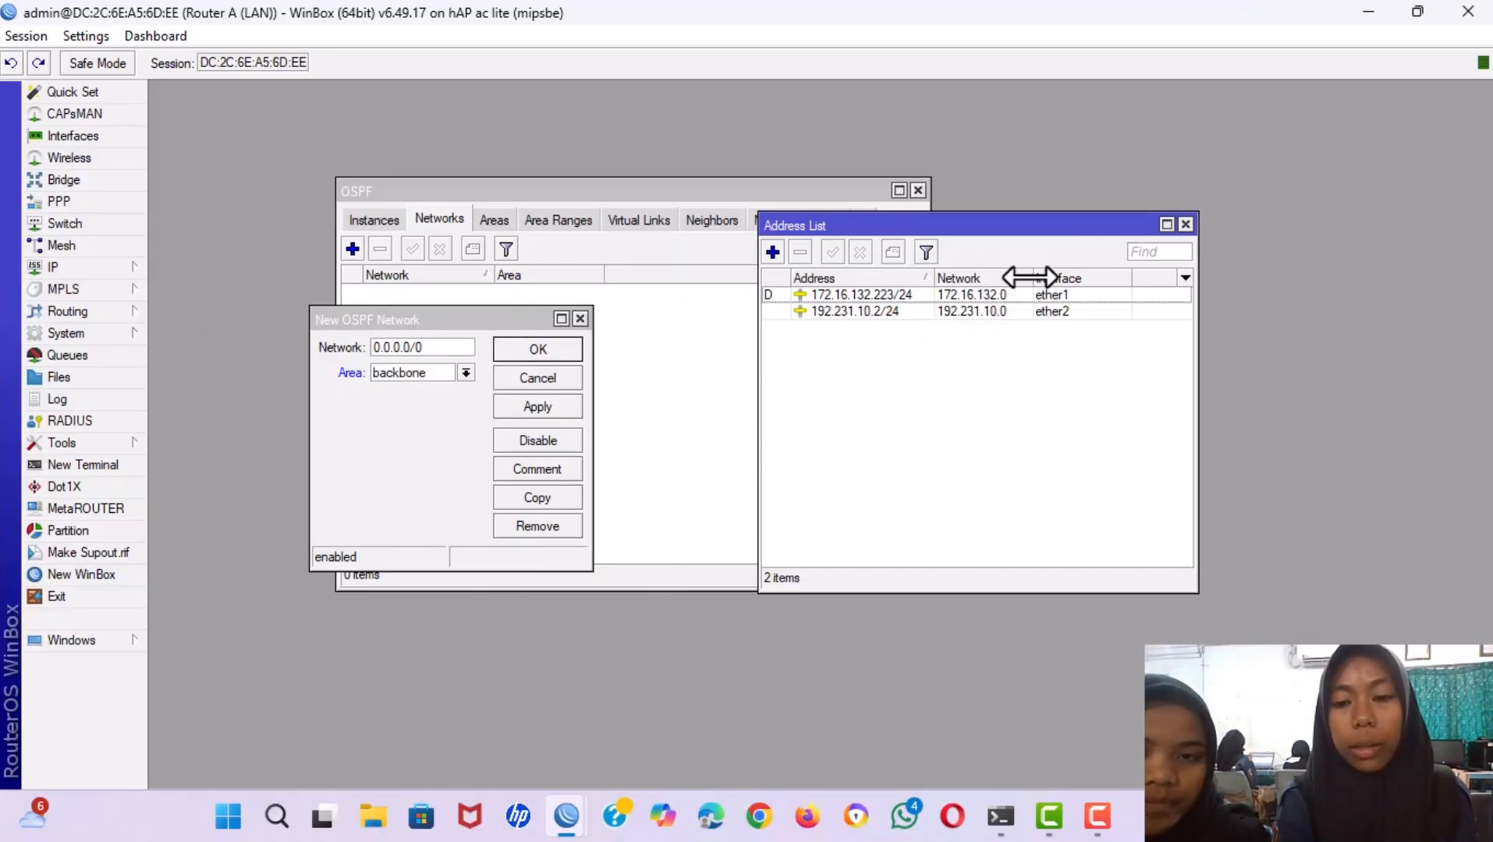
drag(1029, 277, 1046, 277)
double_click(972, 296)
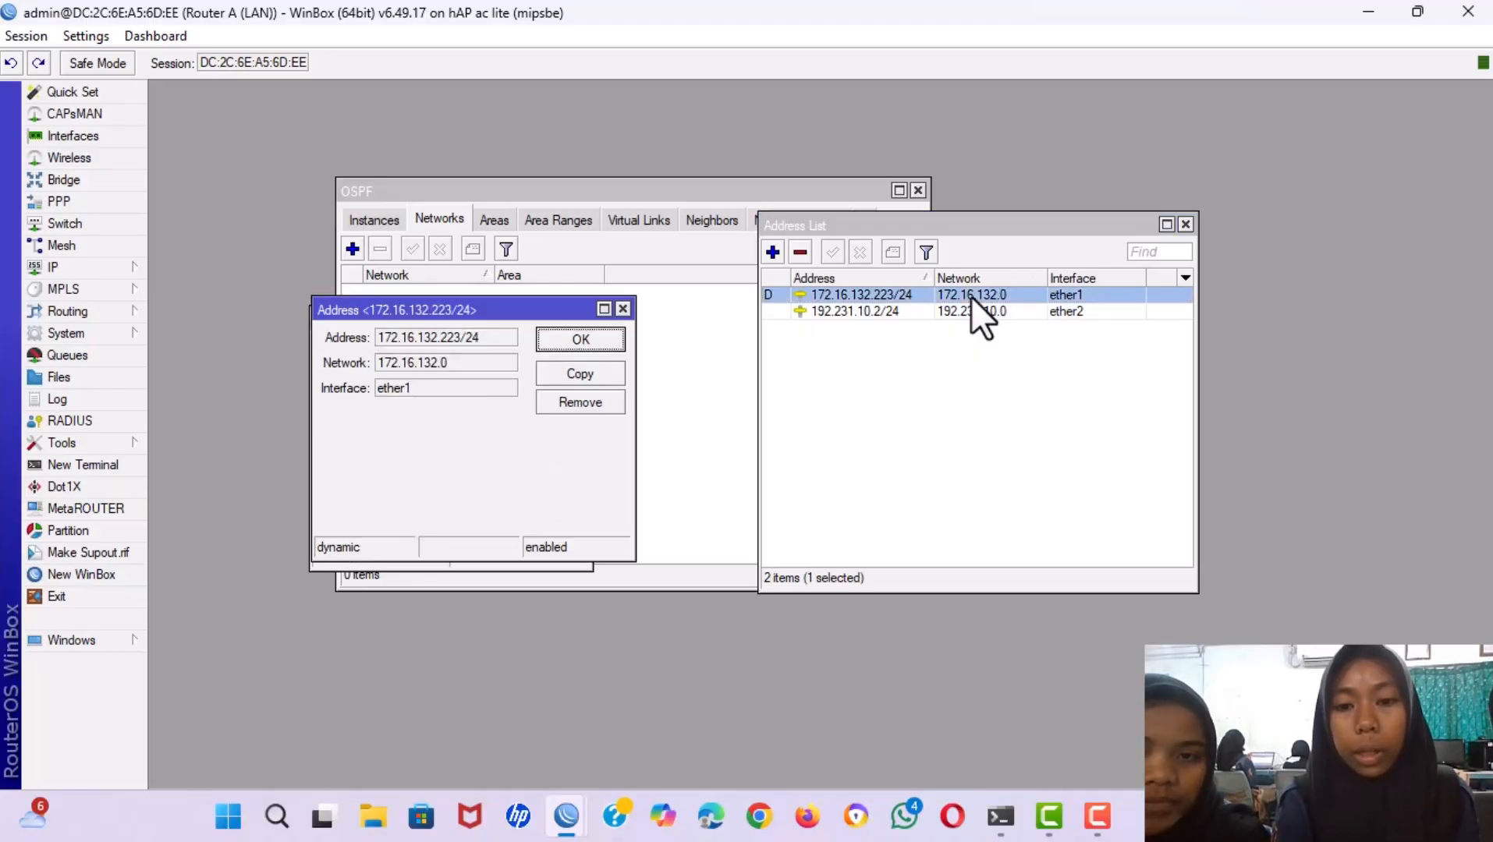
double_click(384, 365)
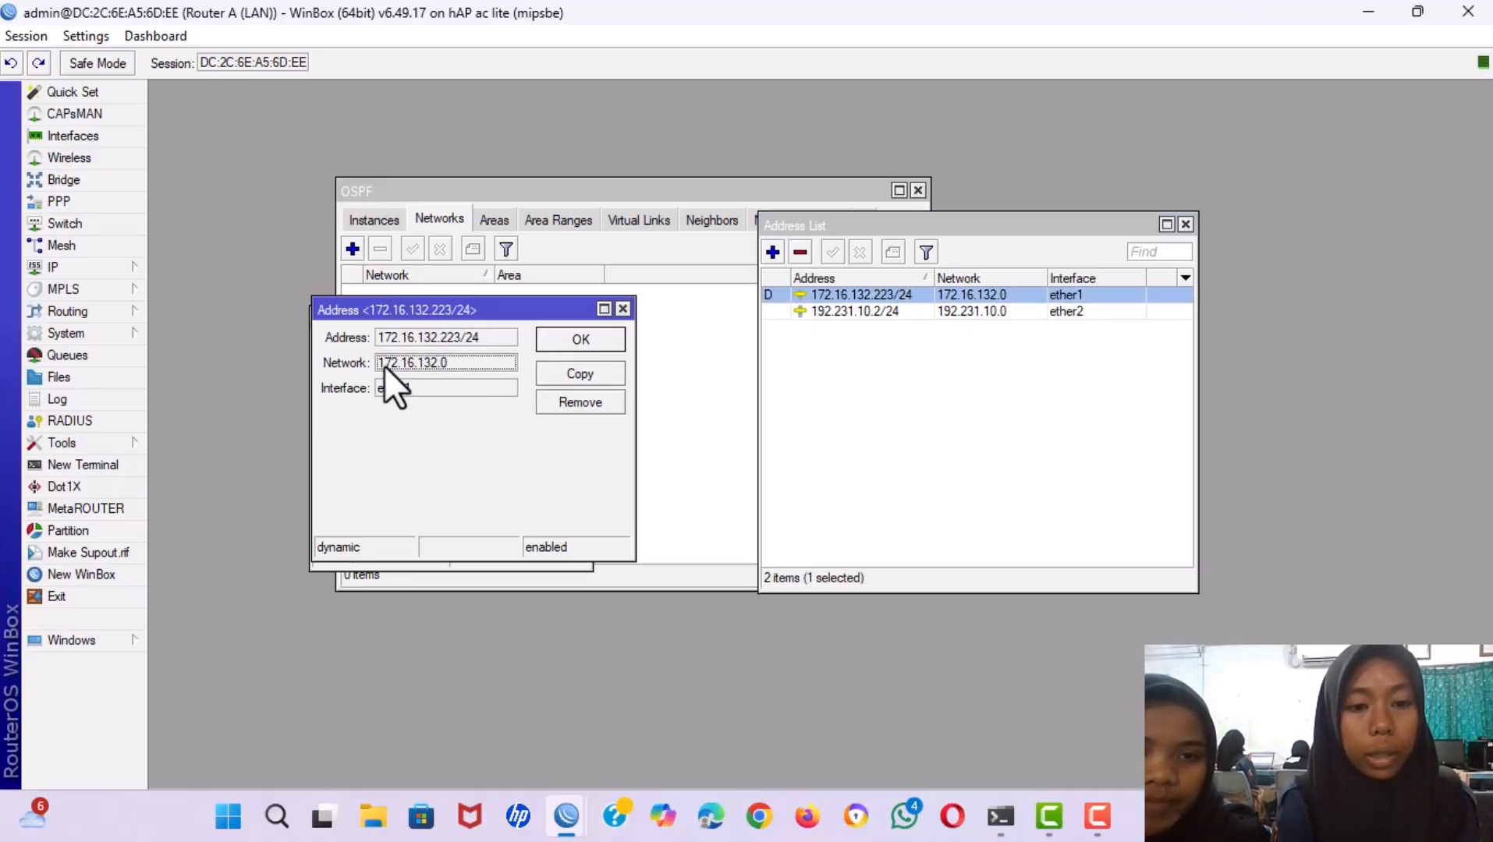
click(622, 308)
Enter 172.16.132.0/24 as the OSPF backbone network and save it.
click(433, 343)
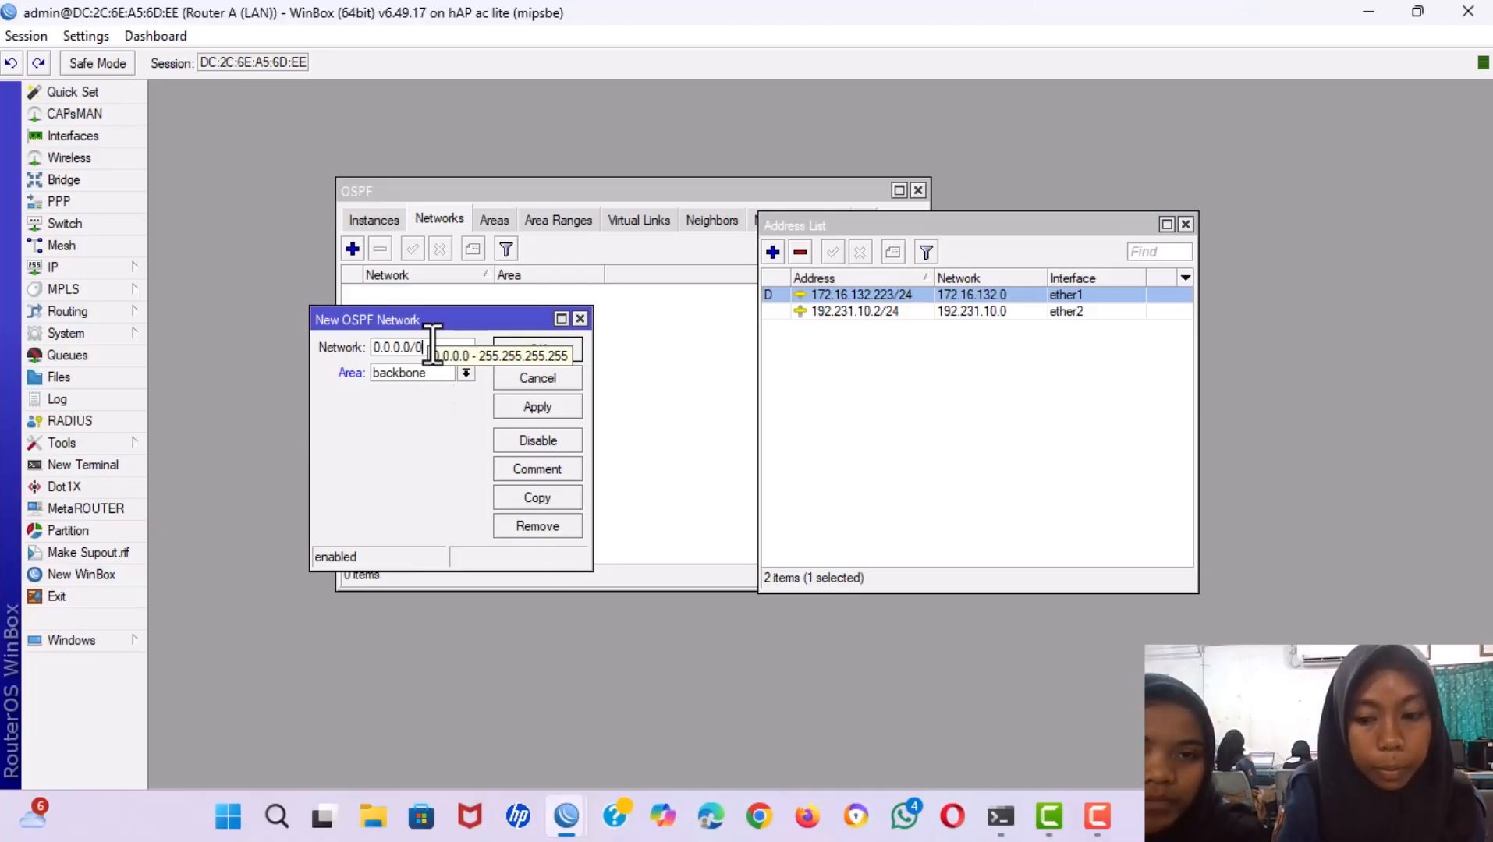
key(BackSpace)
key(BackSpace)
key(BackSpace)
key(BackSpace)
key(BackSpace)
key(BackSpace)
key(BackSpace)
key(BackSpace)
key(BackSpace)
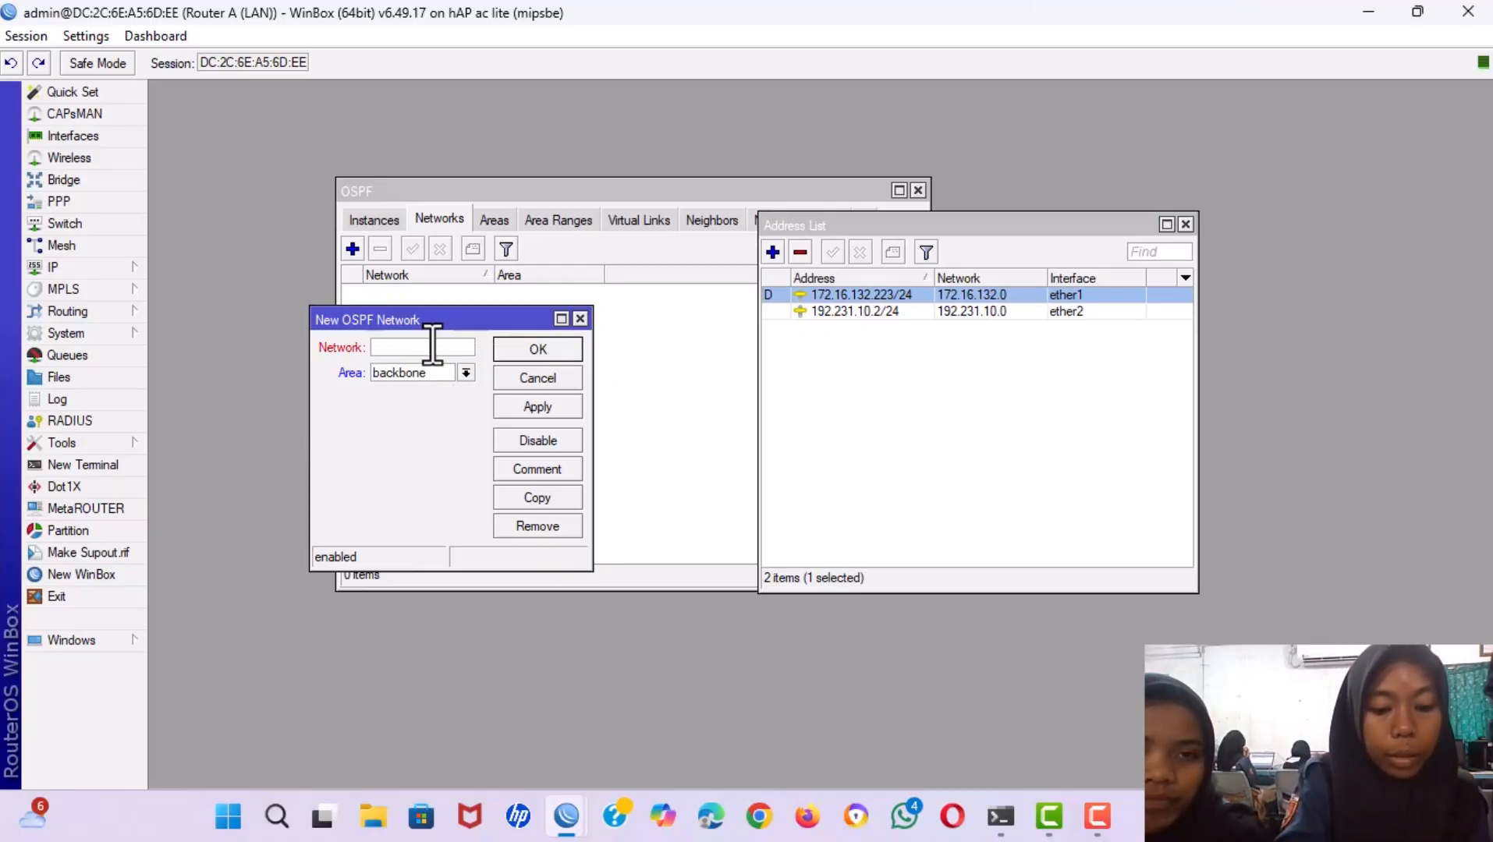
text(172.16.132.0/)
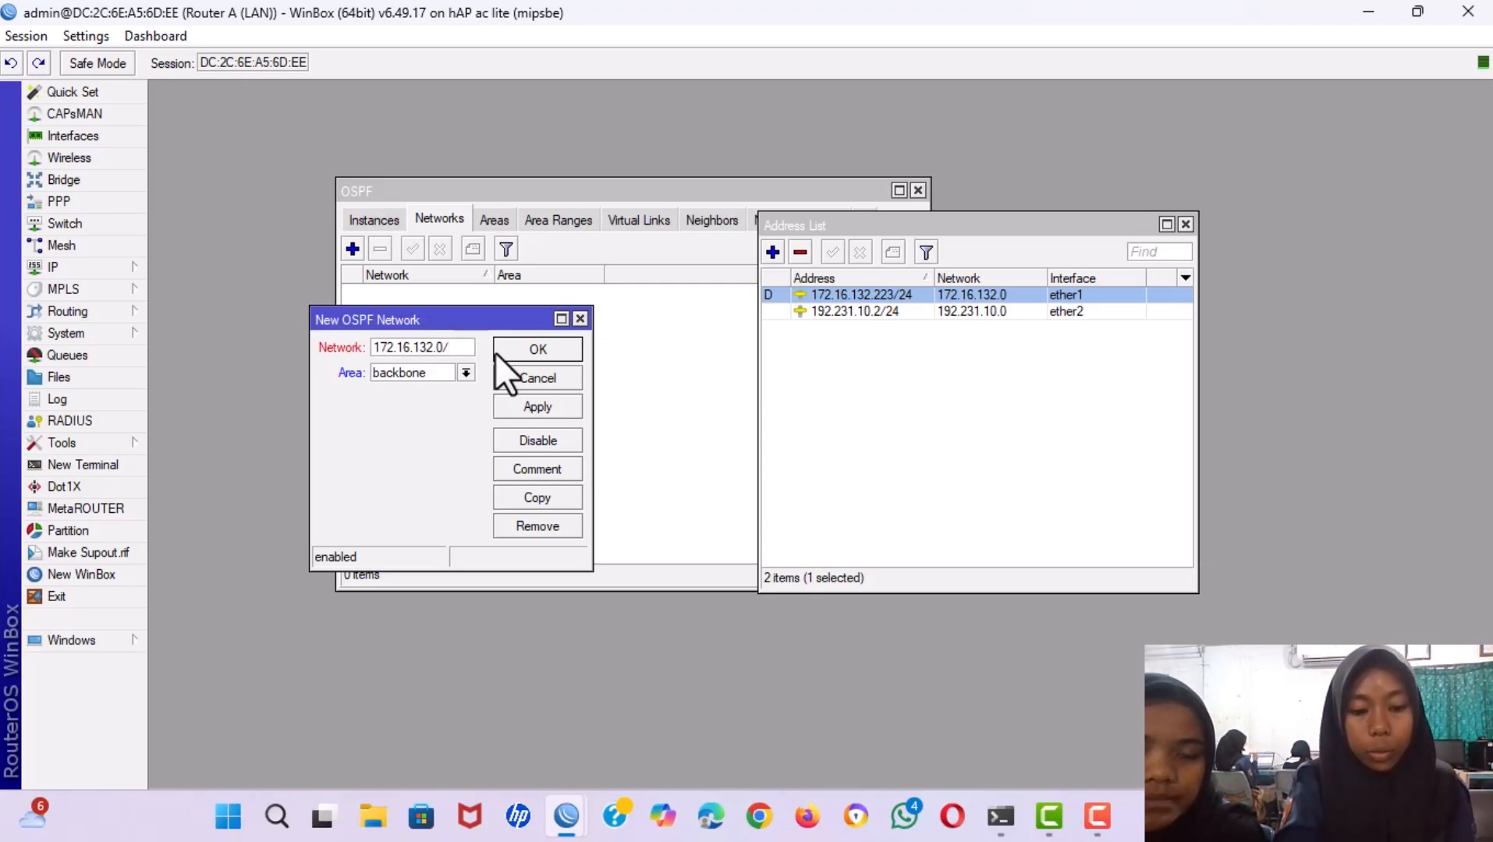
text(24)
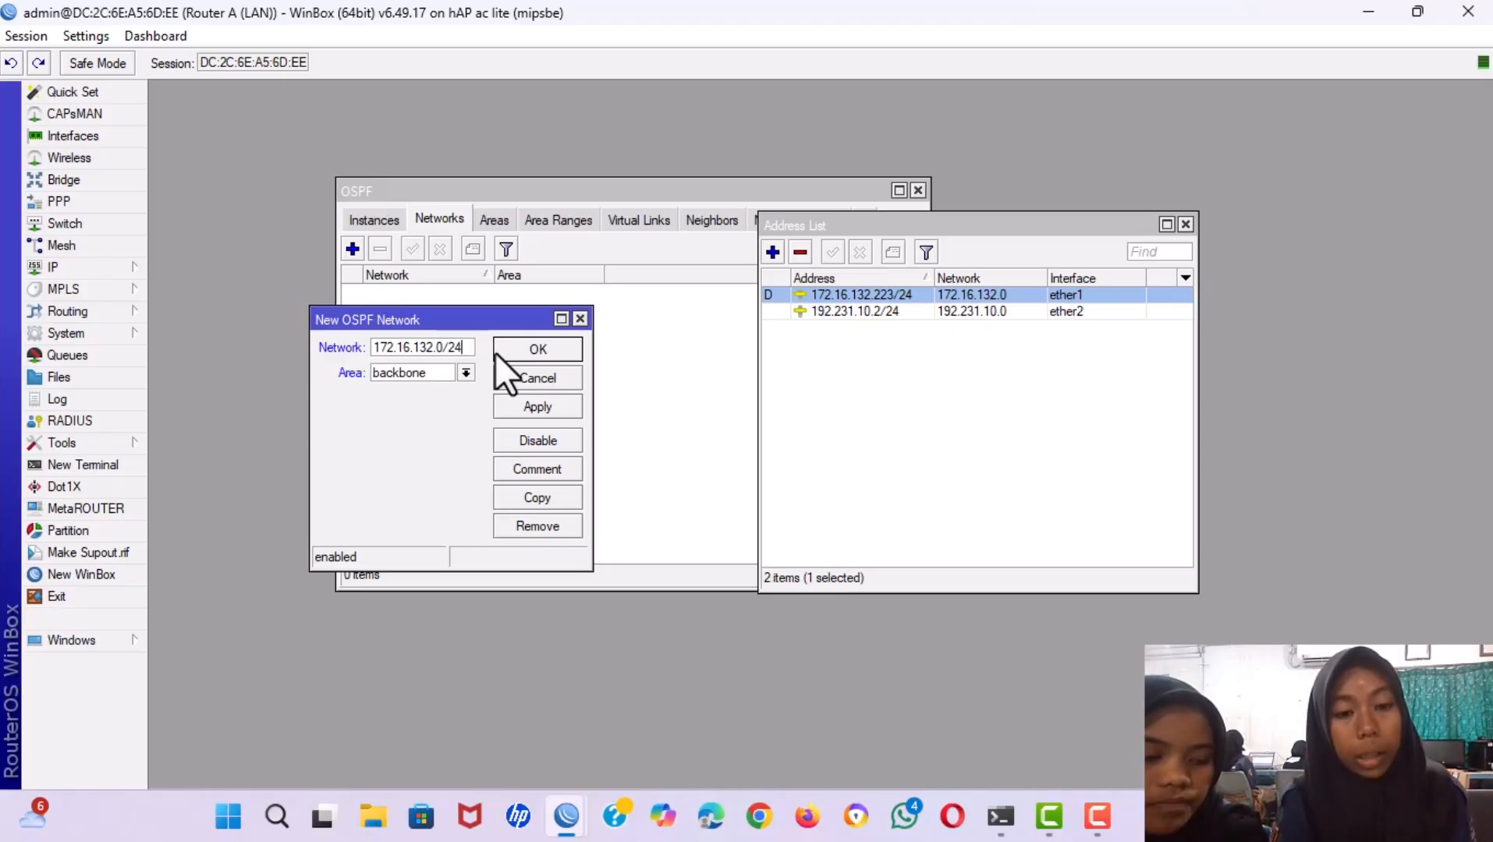
click(533, 408)
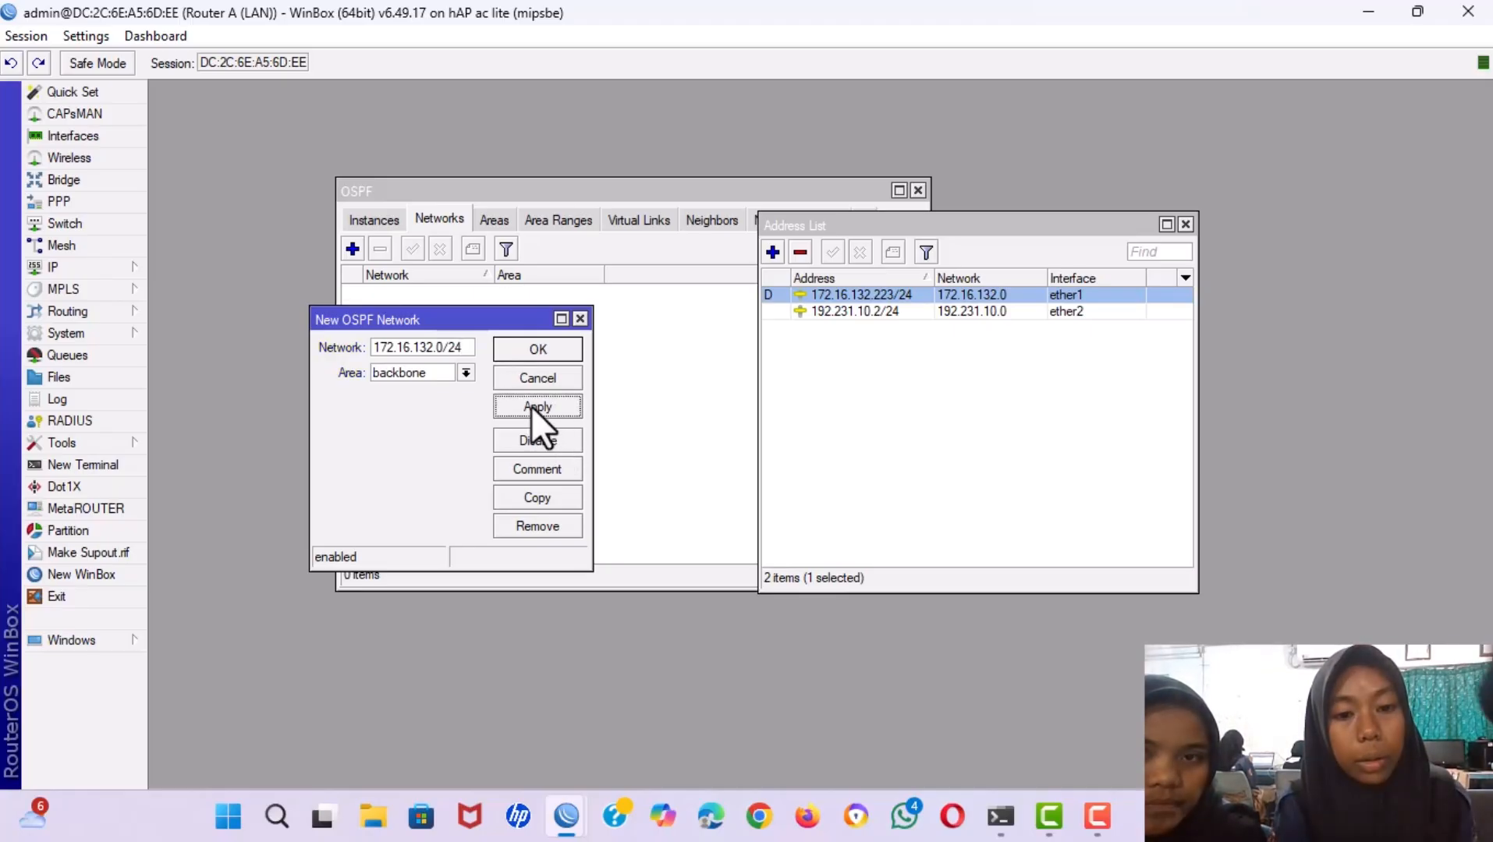
click(519, 353)
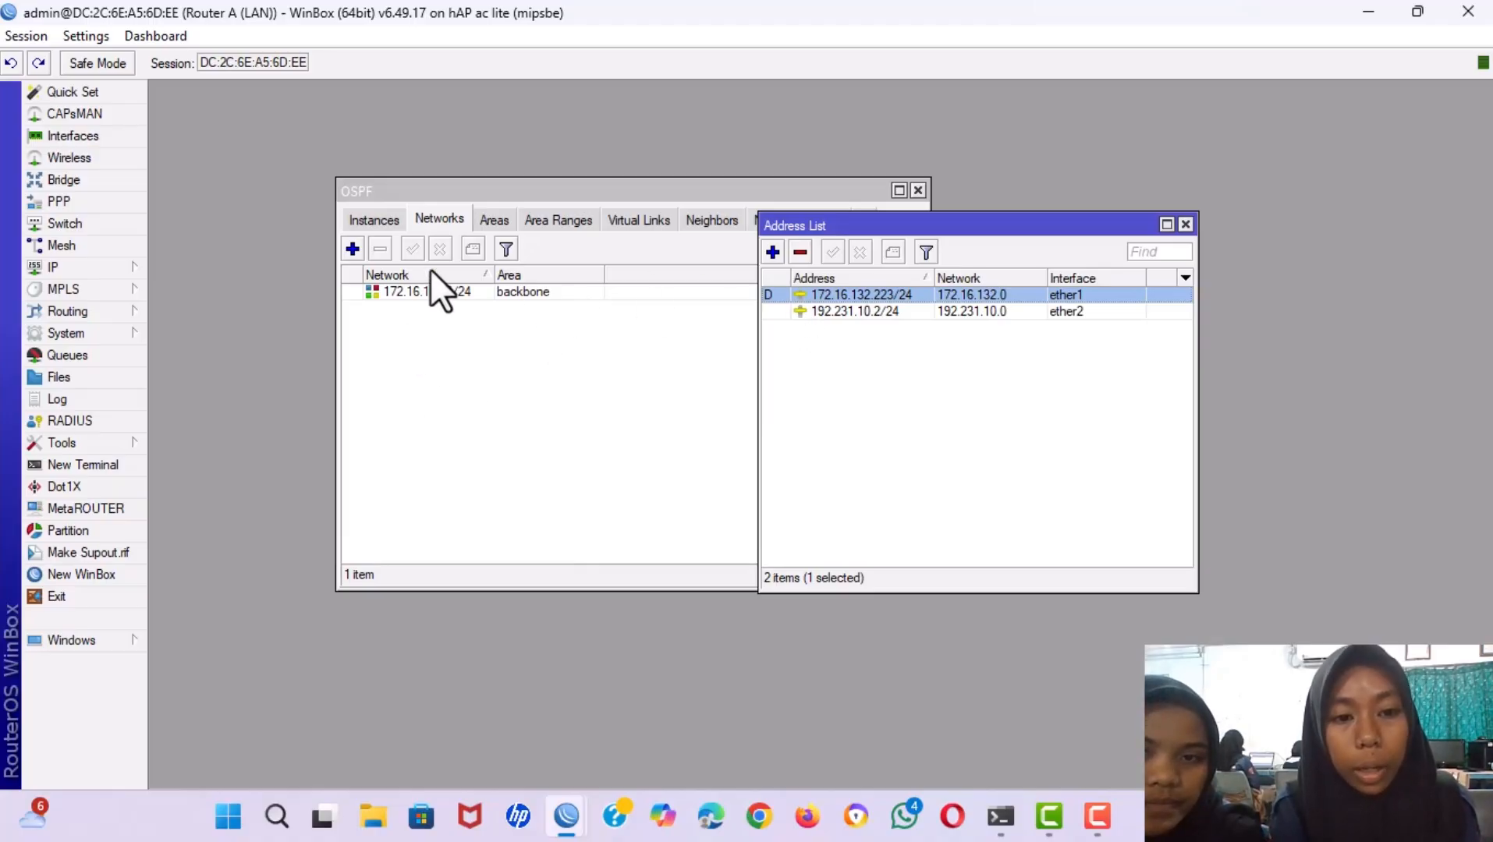
Start another OSPF network and copy 192.231.10.0 from the 192.231.10.2/24 address.
click(352, 248)
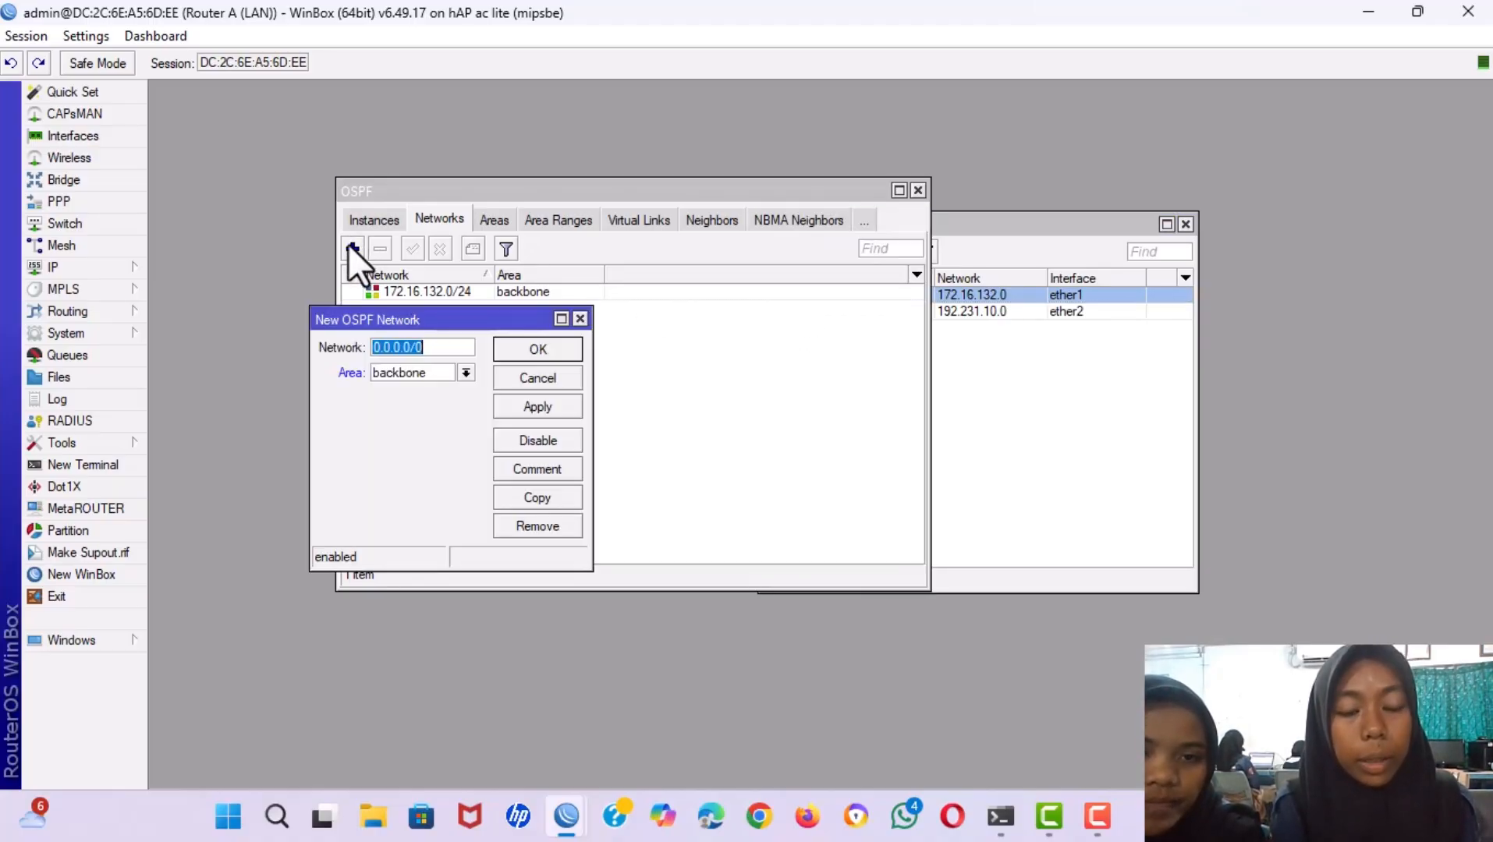
click(1006, 382)
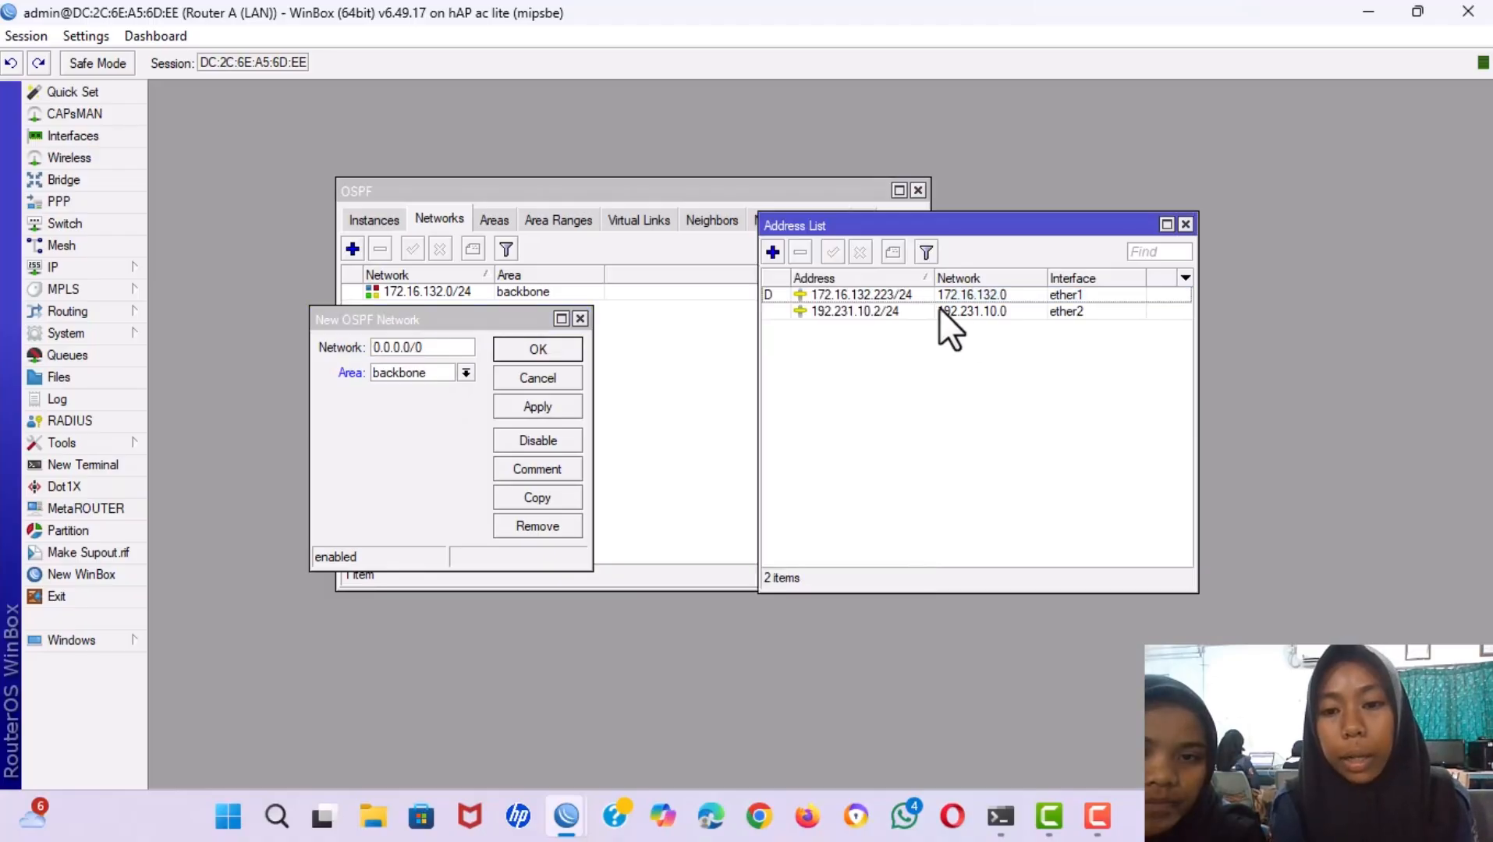
double_click(928, 310)
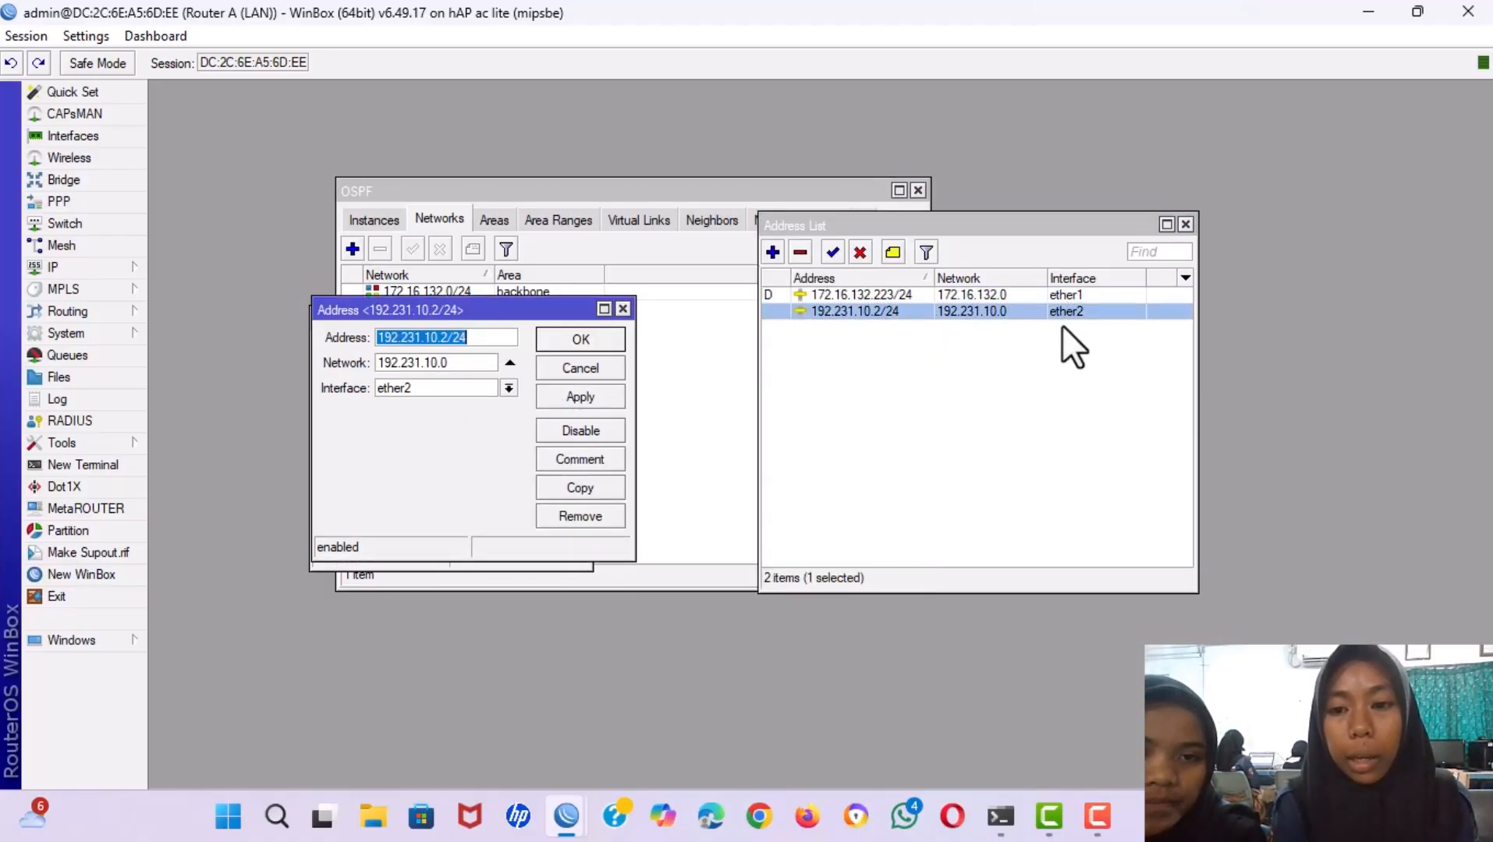
double_click(458, 363)
key(ctrl+c)
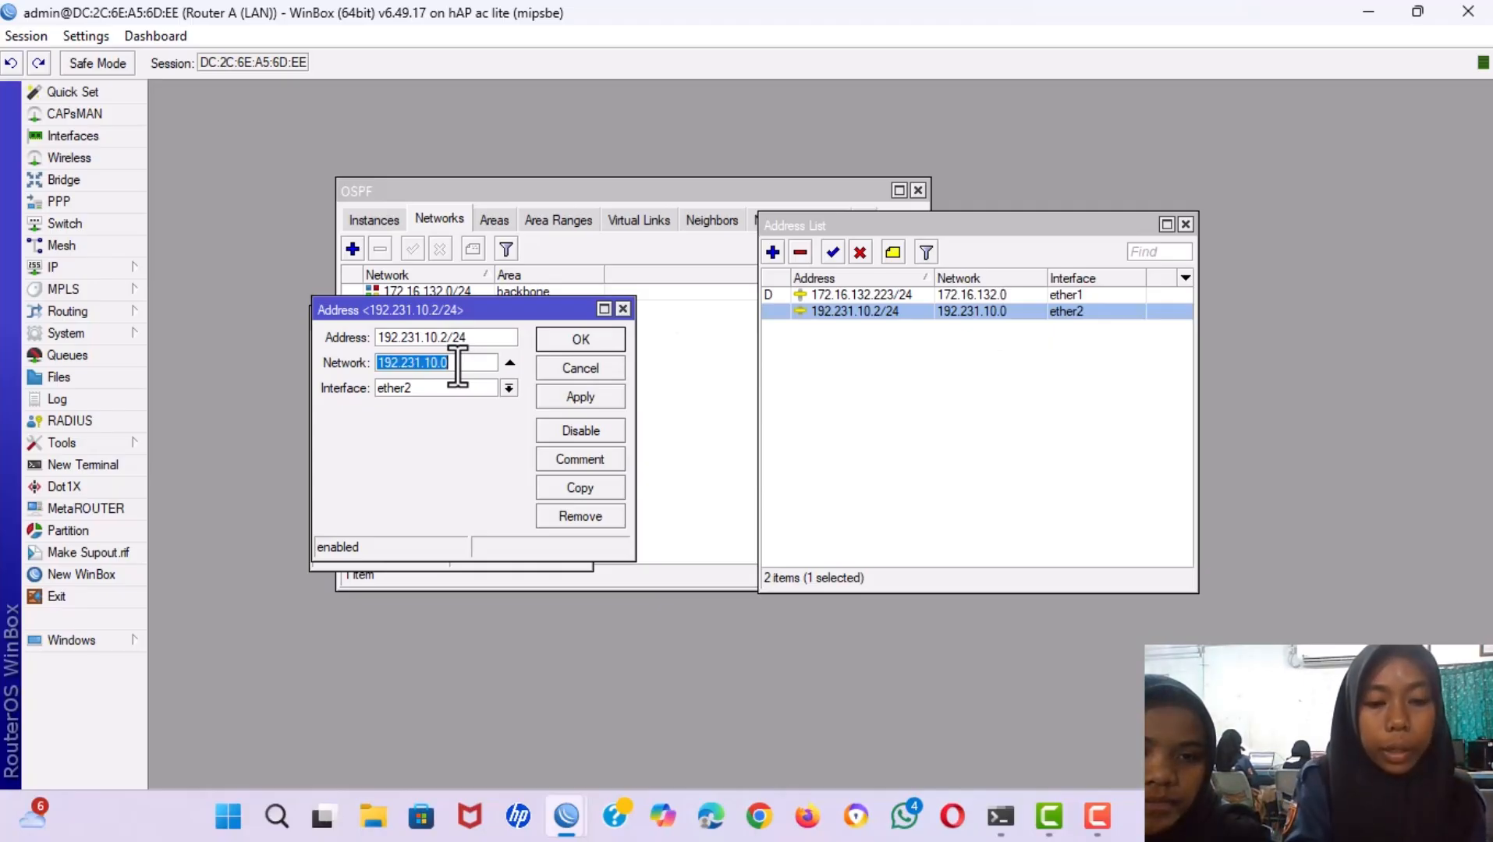
click(612, 331)
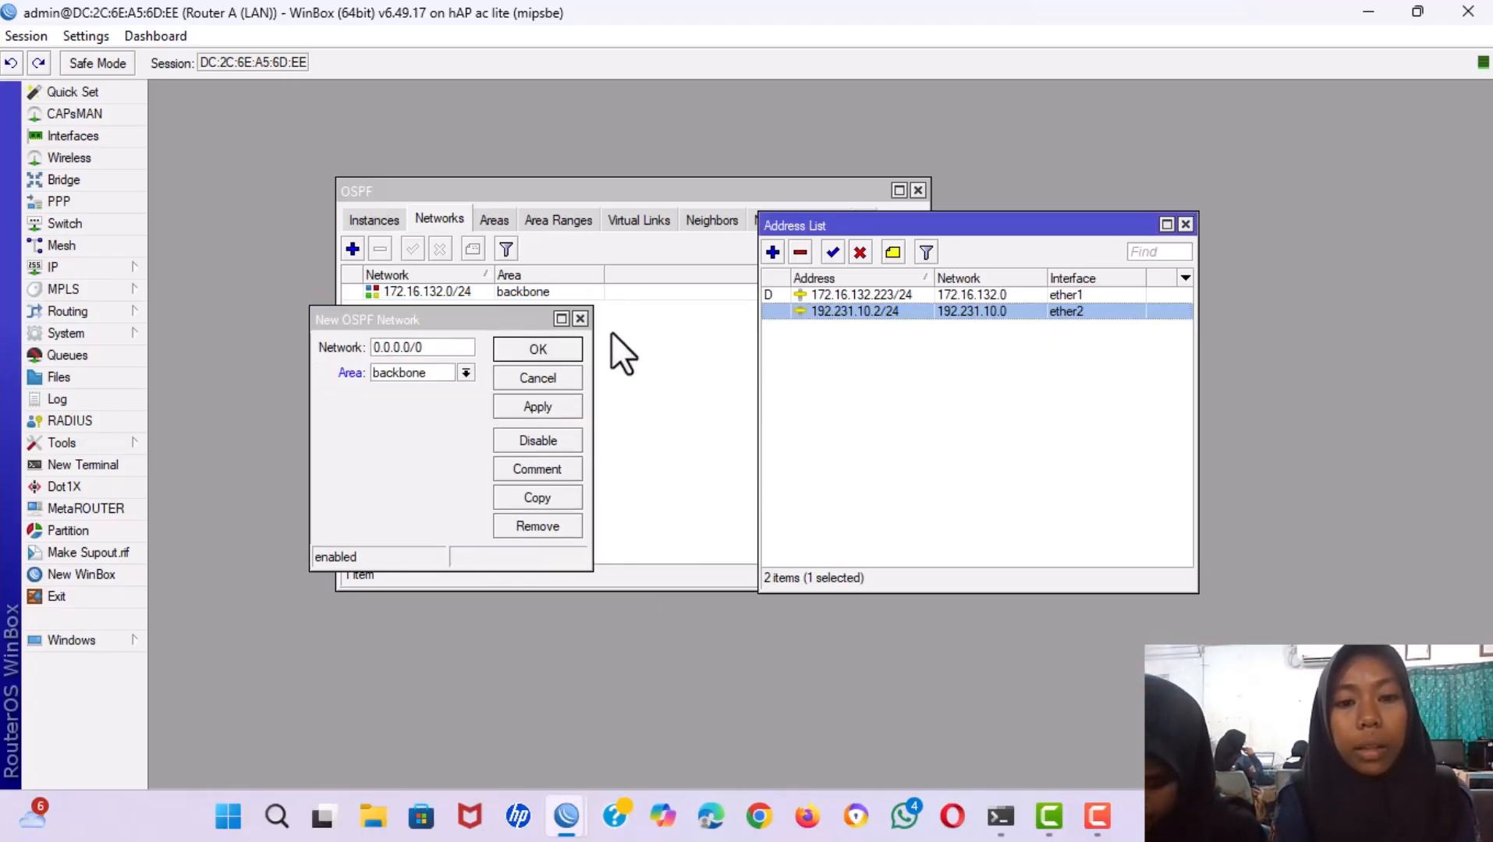
Enter 192.231.10.0/24 as the backbone network, save it, and close the address list.
click(440, 348)
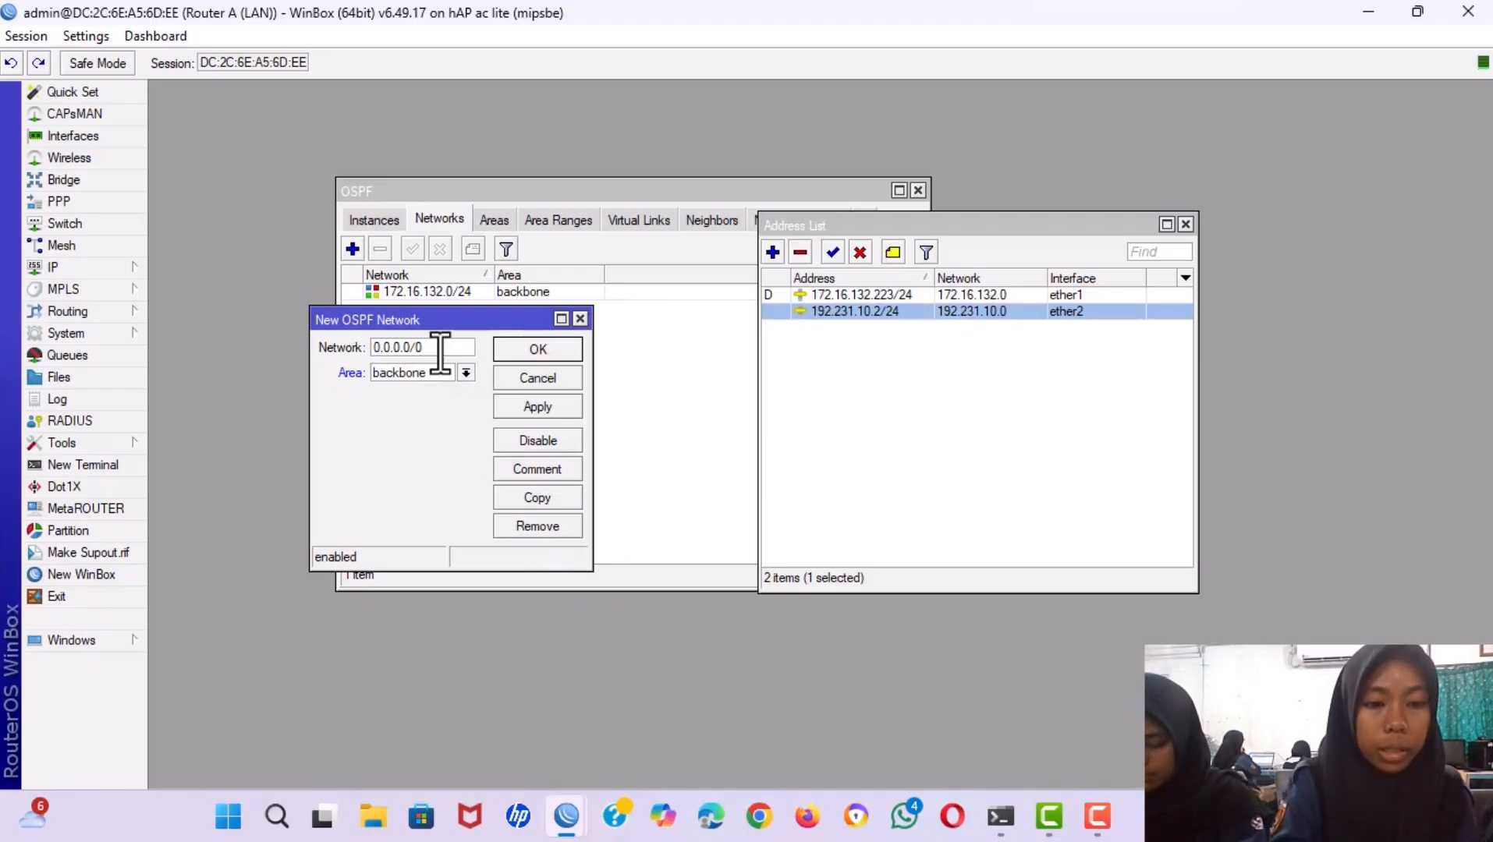
double_click(441, 349)
key(ctrl+v)
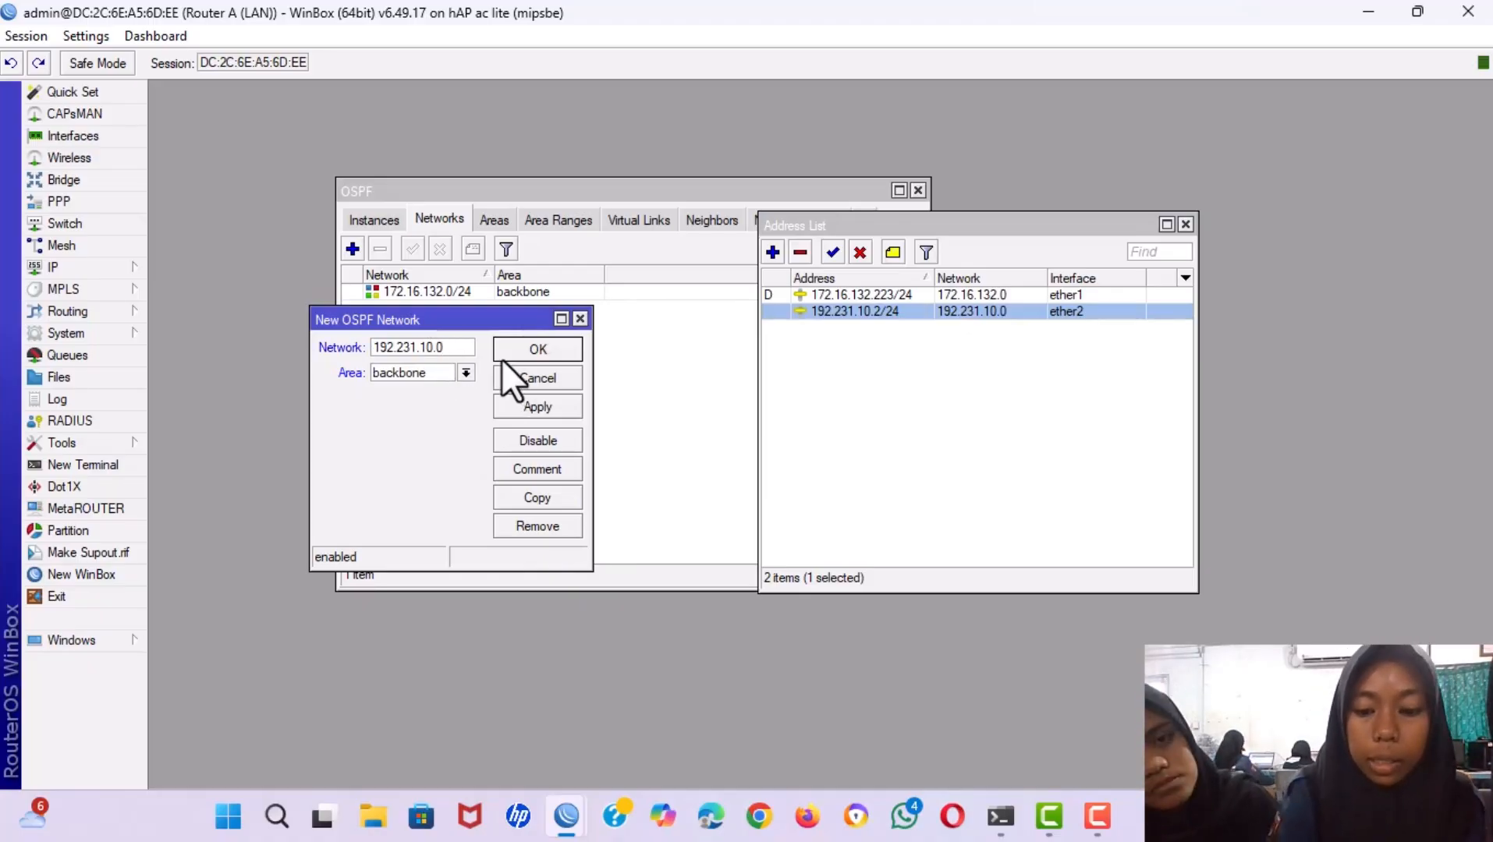
text(/24)
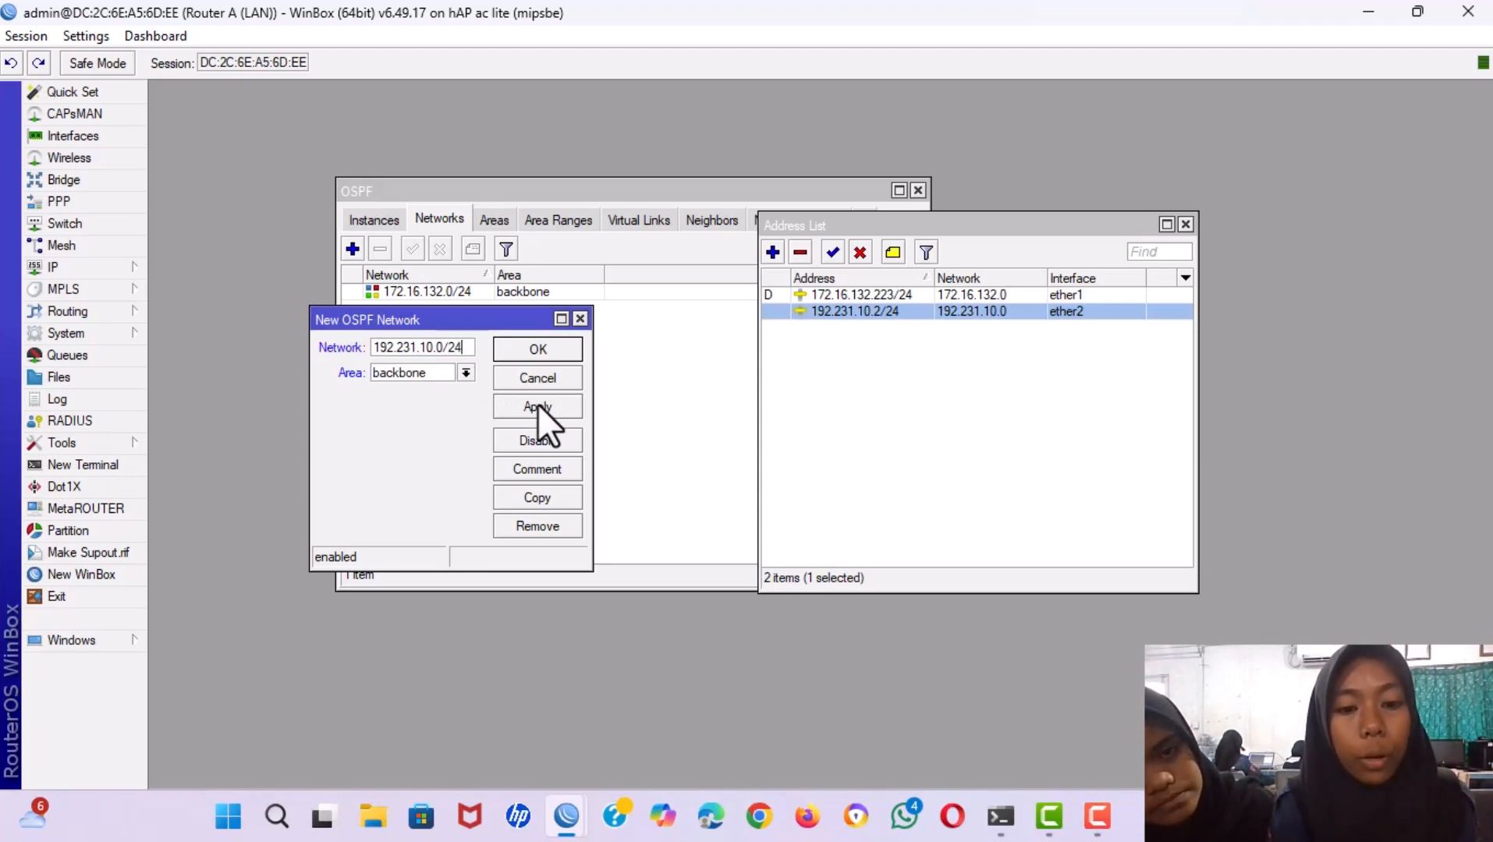
click(537, 405)
click(520, 348)
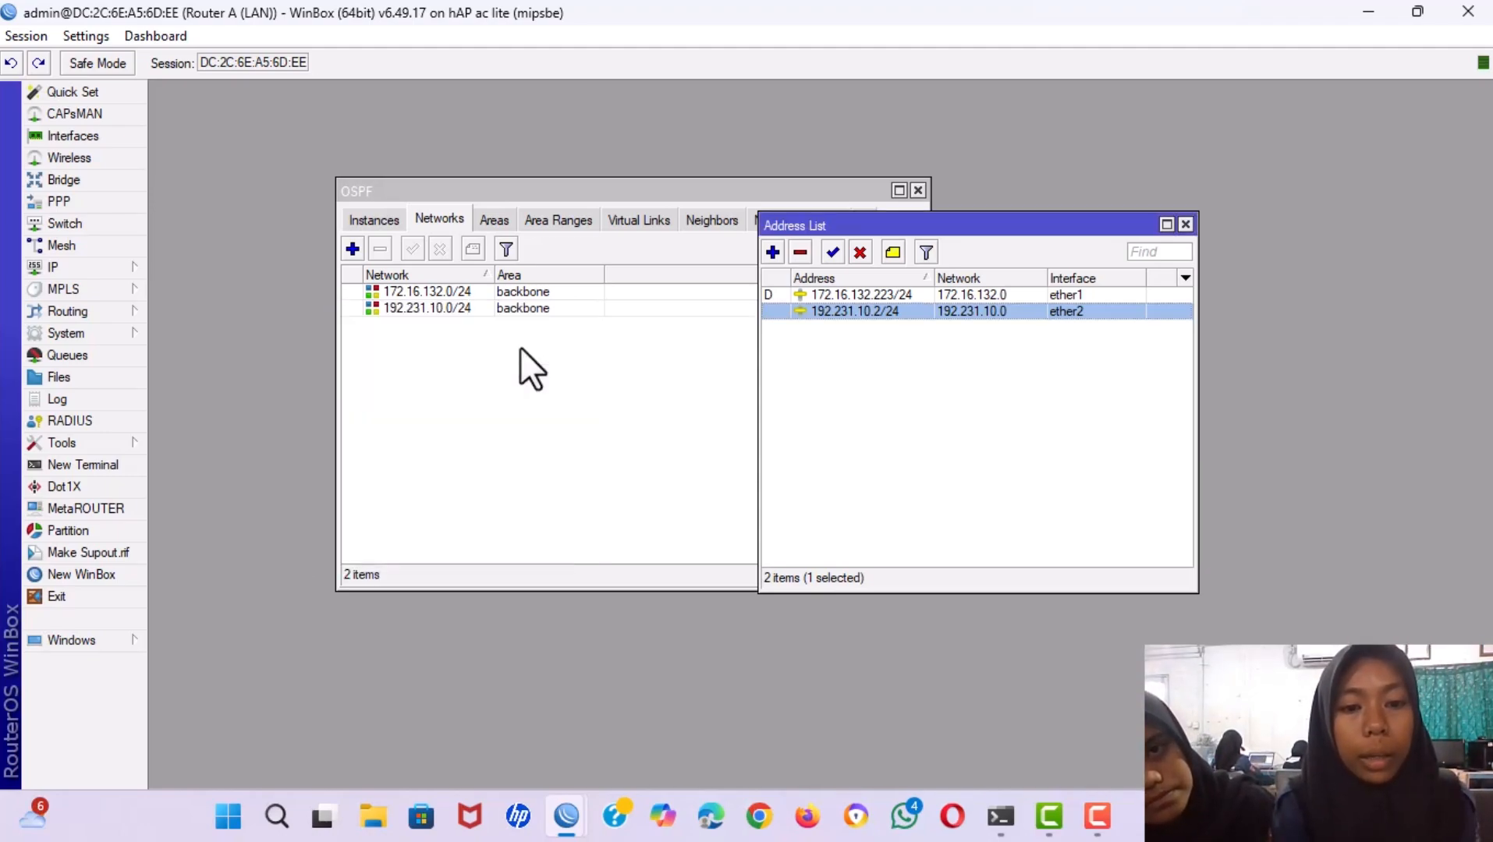
click(1189, 224)
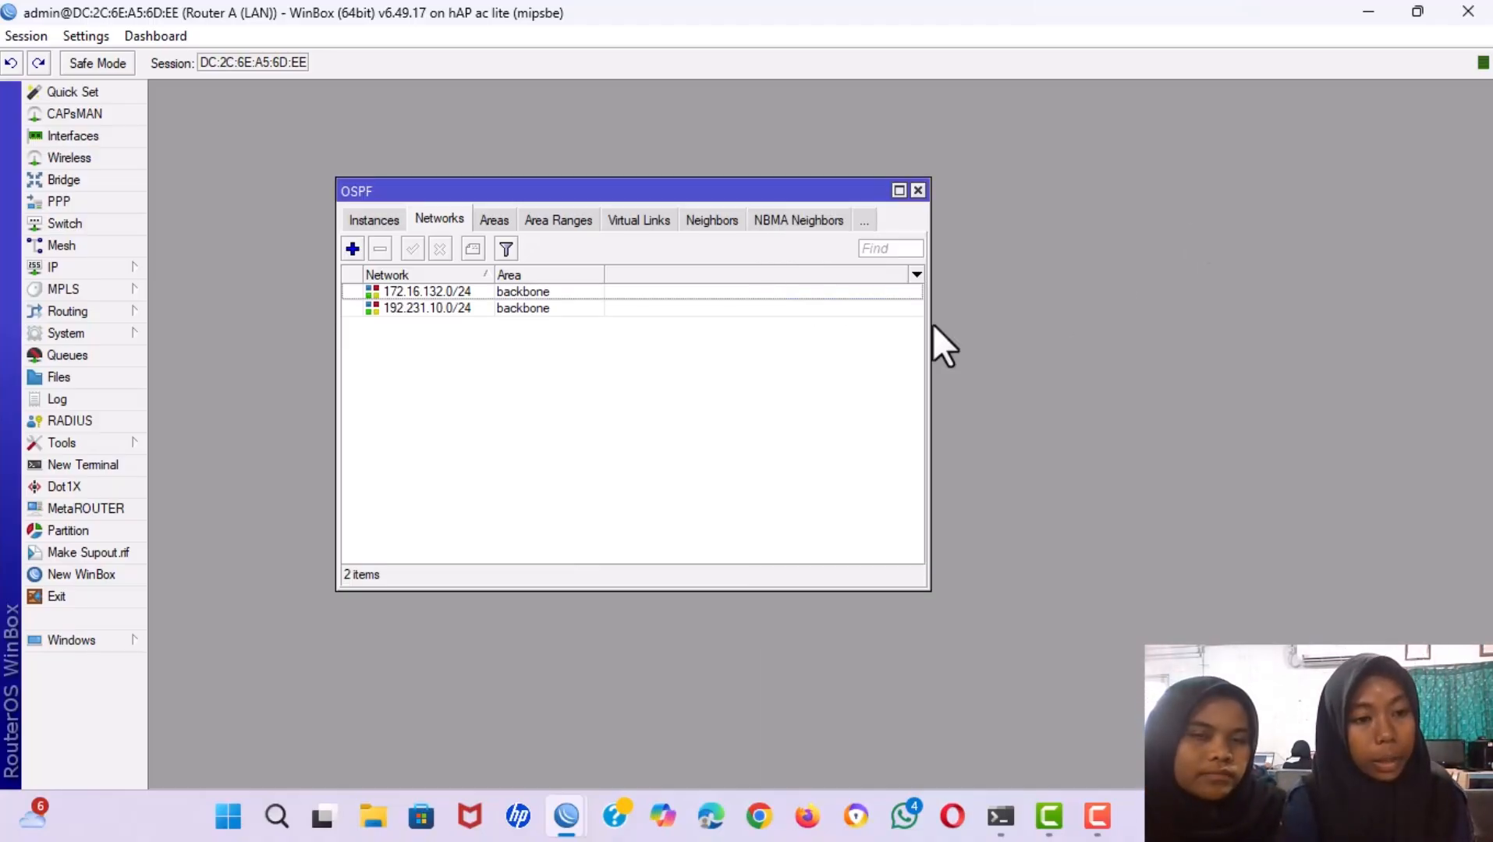
Turn on the anonymous web proxy and change its port from 8080 to 3128.
click(113, 269)
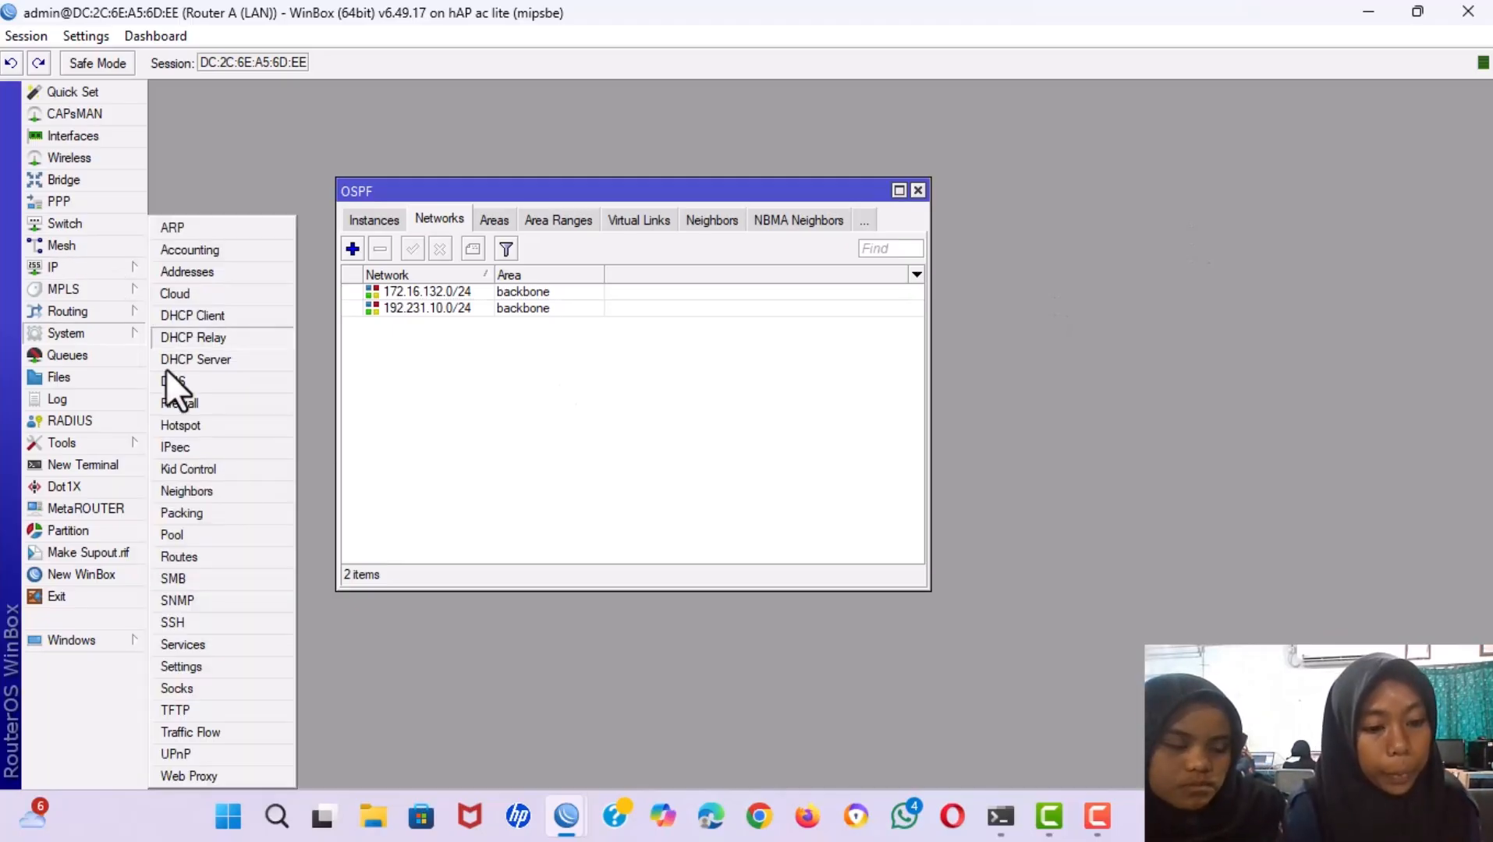
click(179, 777)
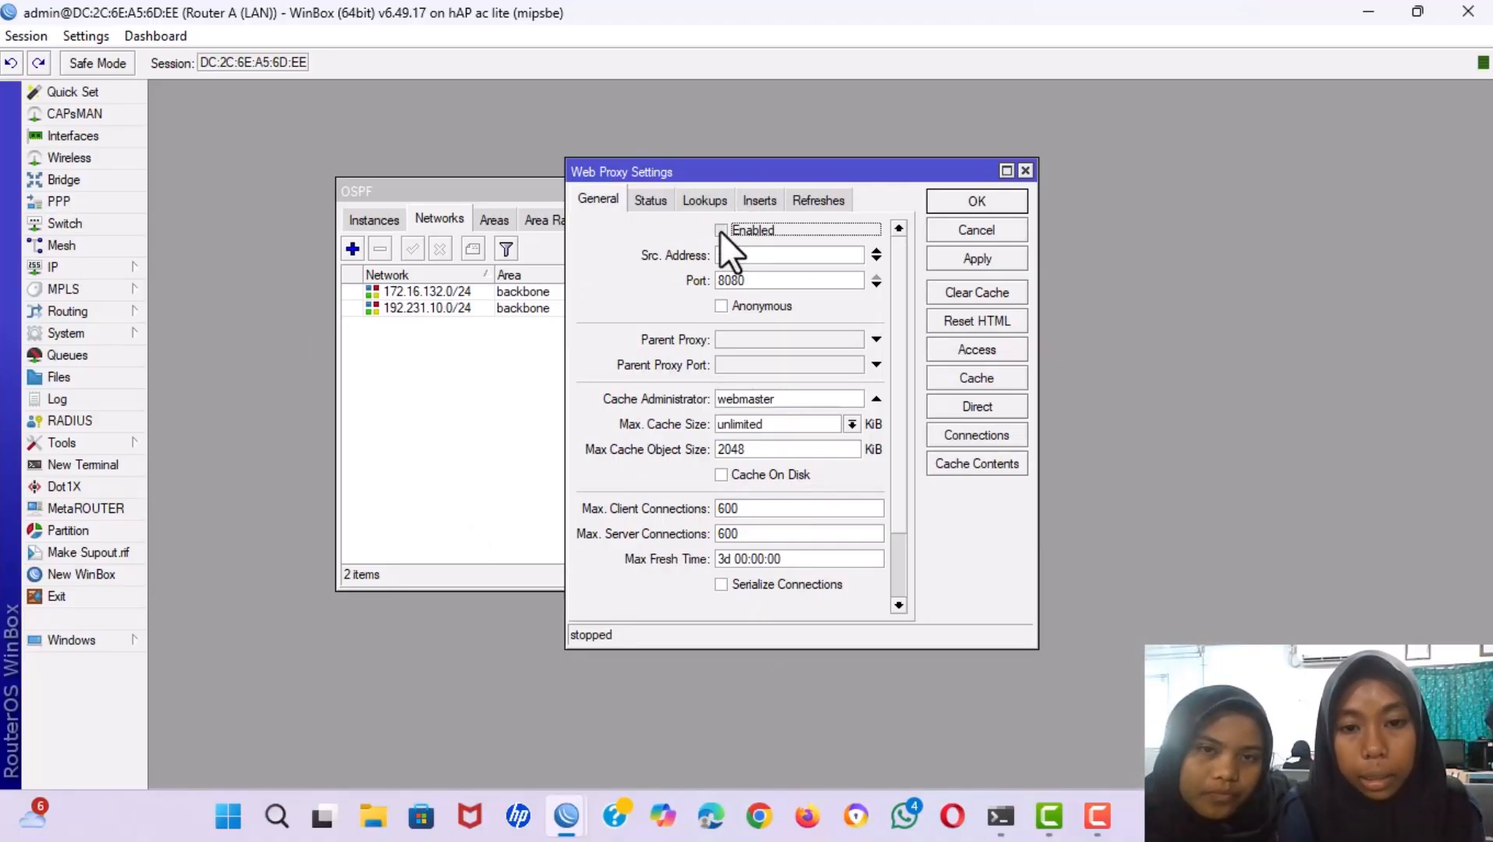
click(721, 306)
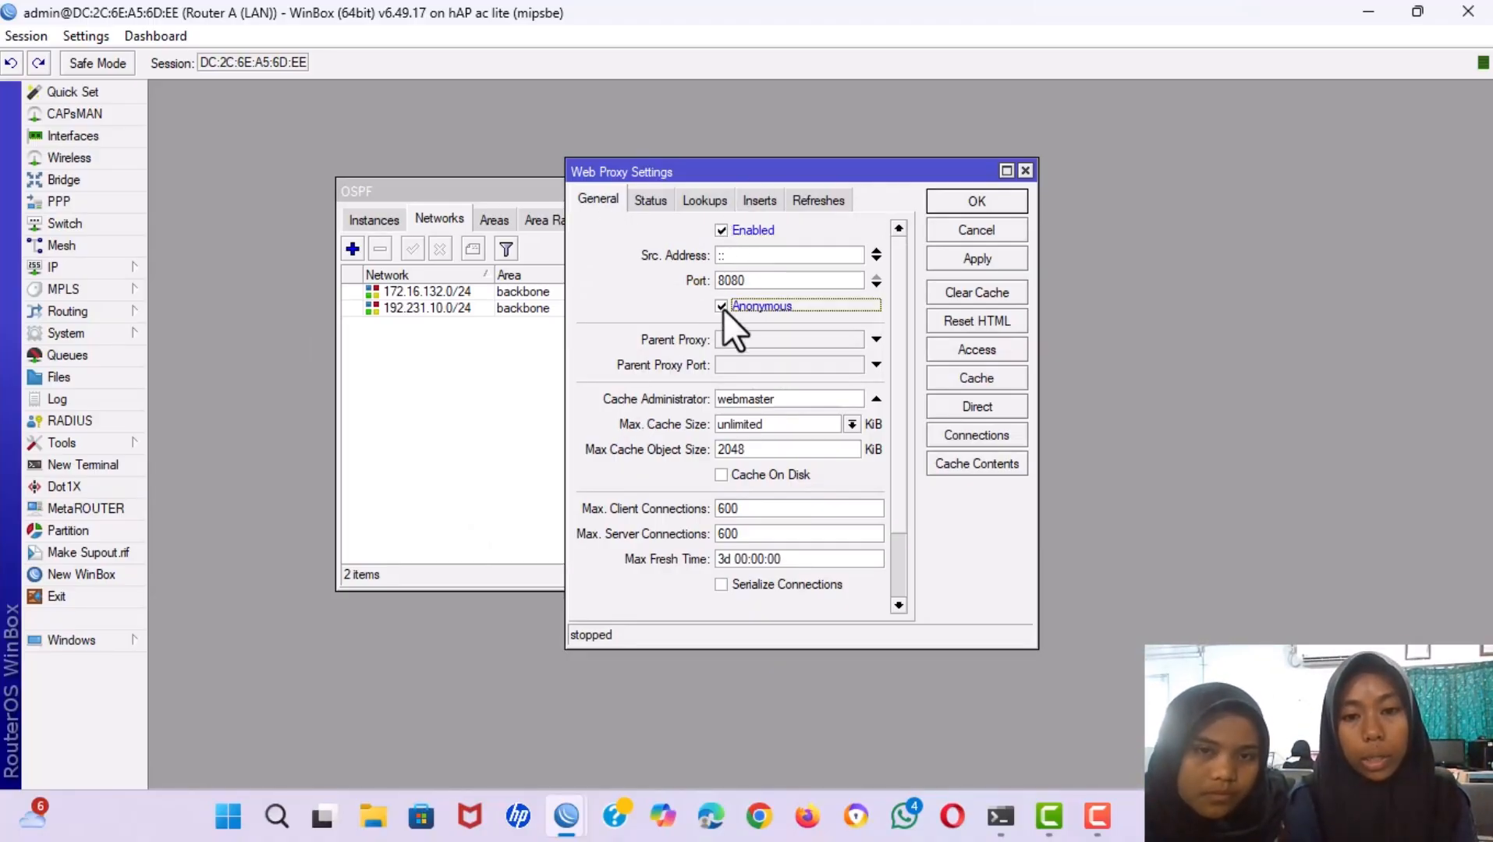
click(759, 281)
key(BackSpace)
key(BackSpace)
key(BackSpace)
key(BackSpace)
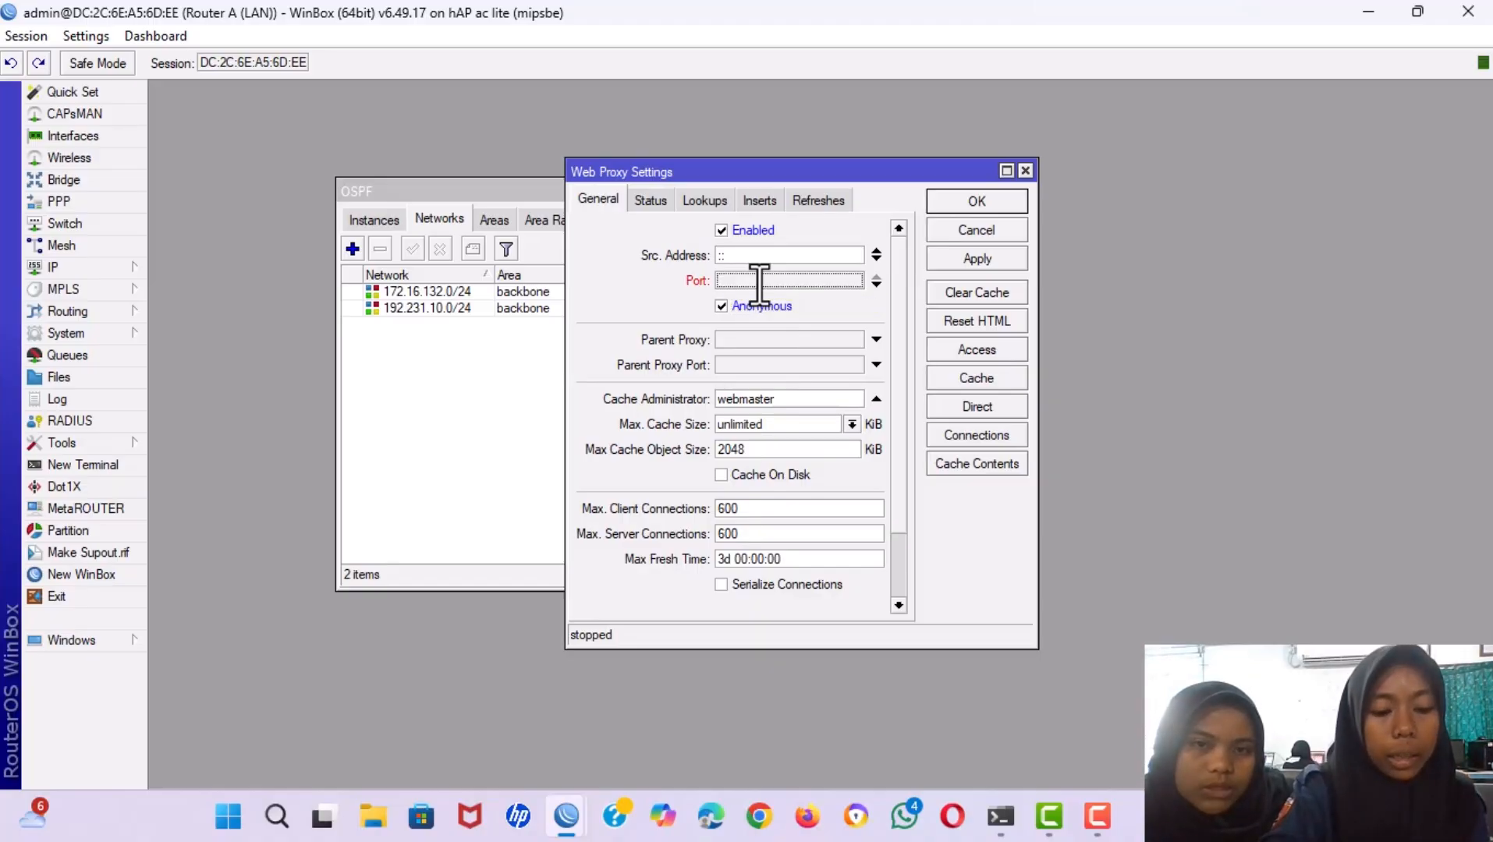
text(3128)
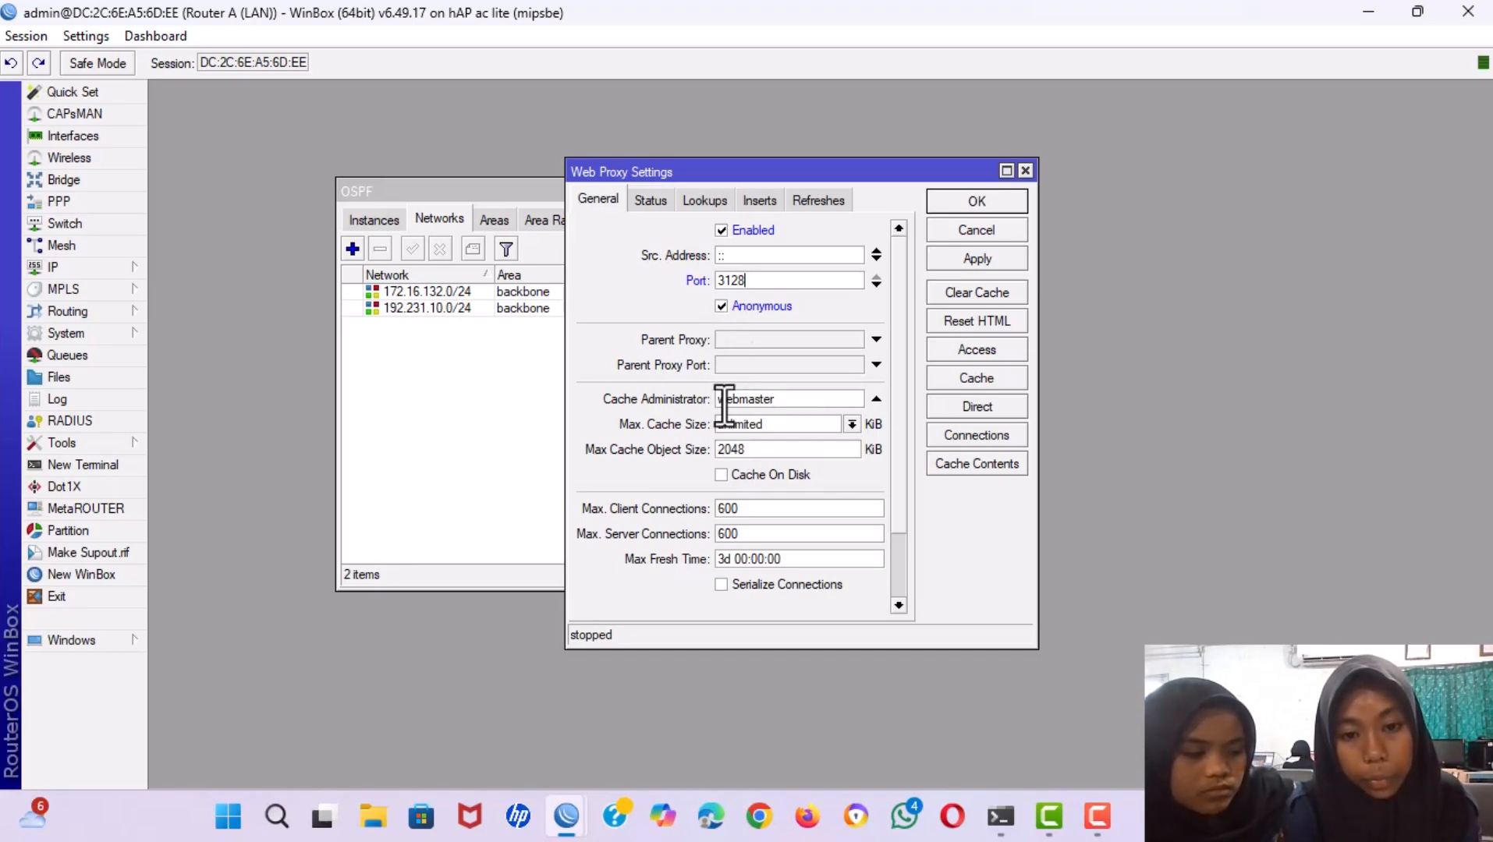
Replace the webmaster cache administrator with the school e-mail address and apply the proxy settings.
click(786, 399)
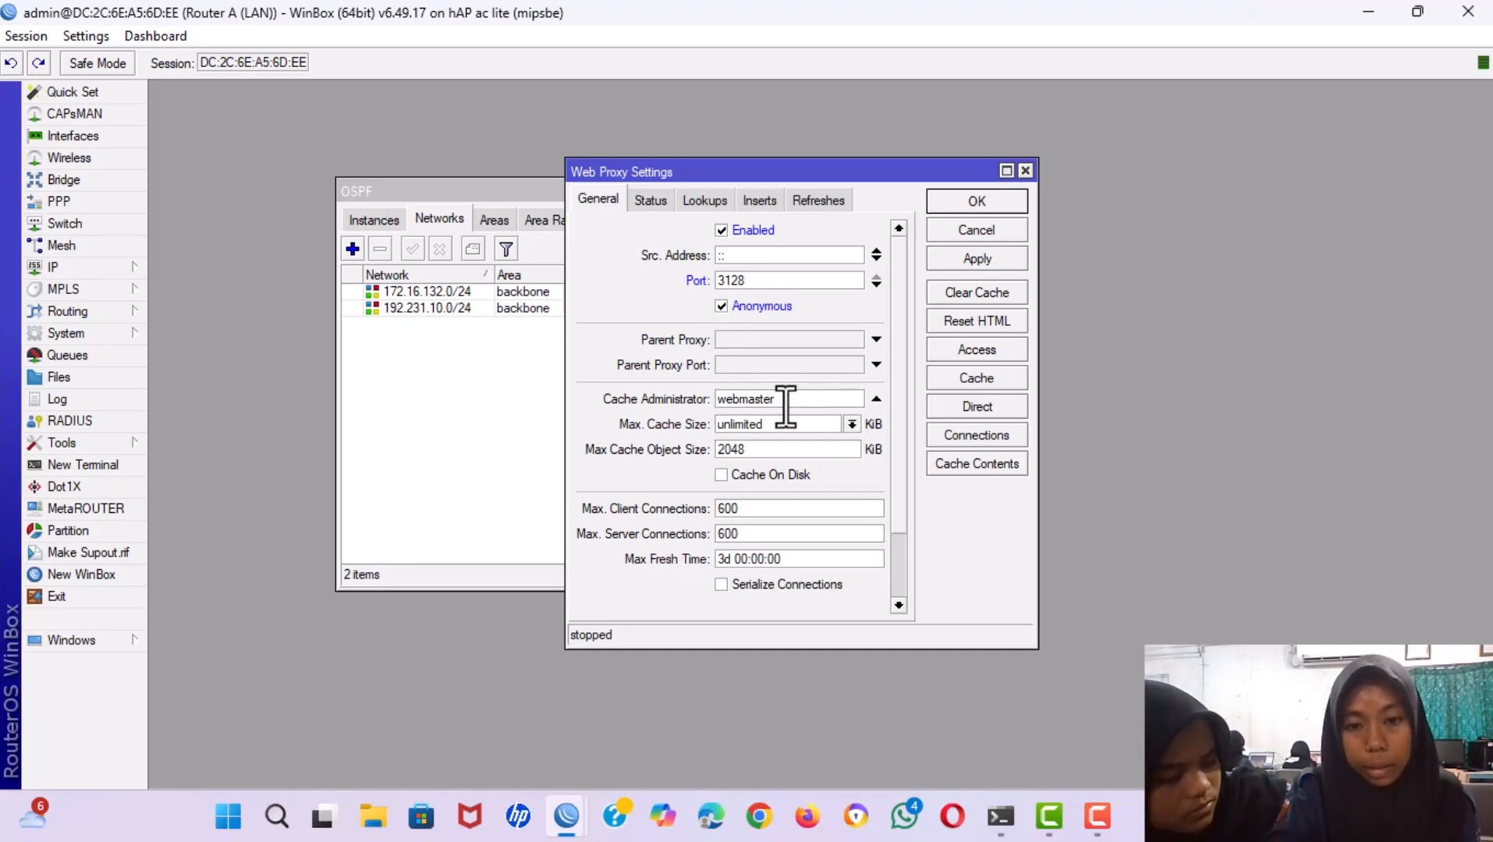
key(BackSpace)
key(BackSpace)
key(BackSpace)
key(BackSpace)
key(BackSpace)
key(BackSpace)
key(BackSpace)
key(BackSpace)
key(BackSpace)
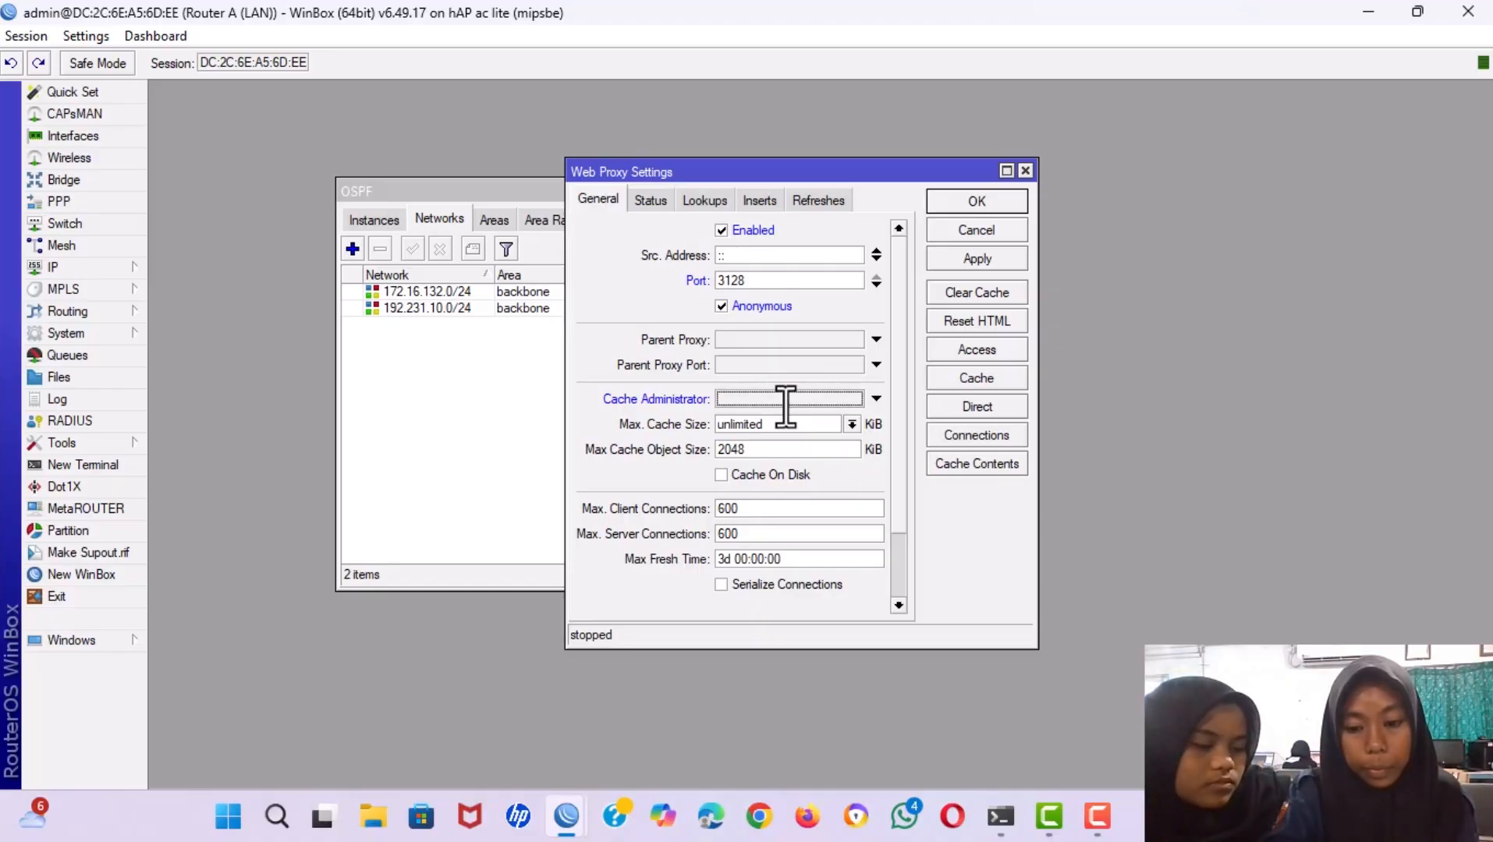
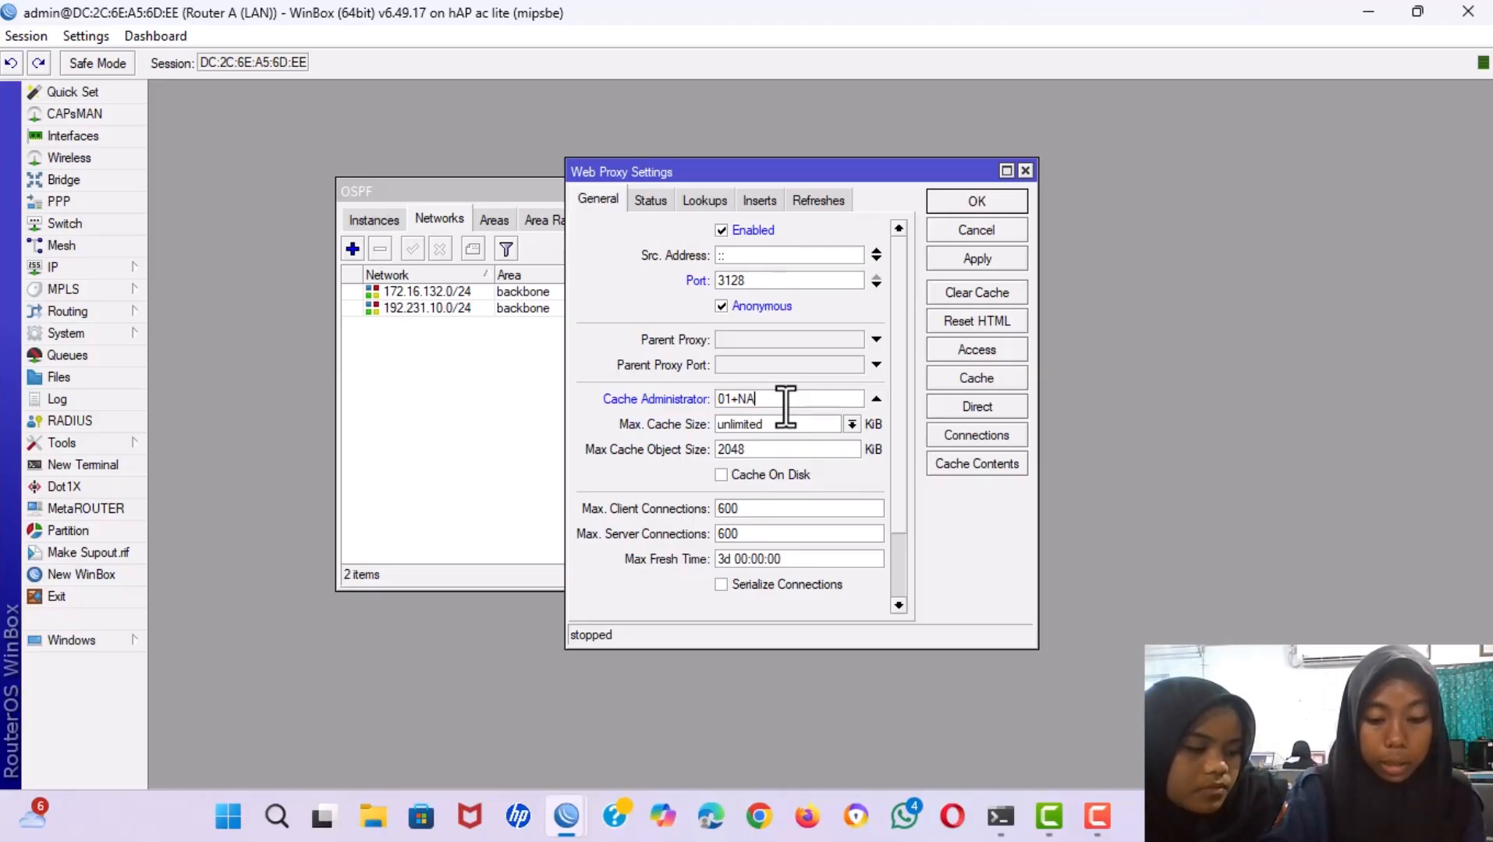
key(BackSpace)
key(BackSpace)
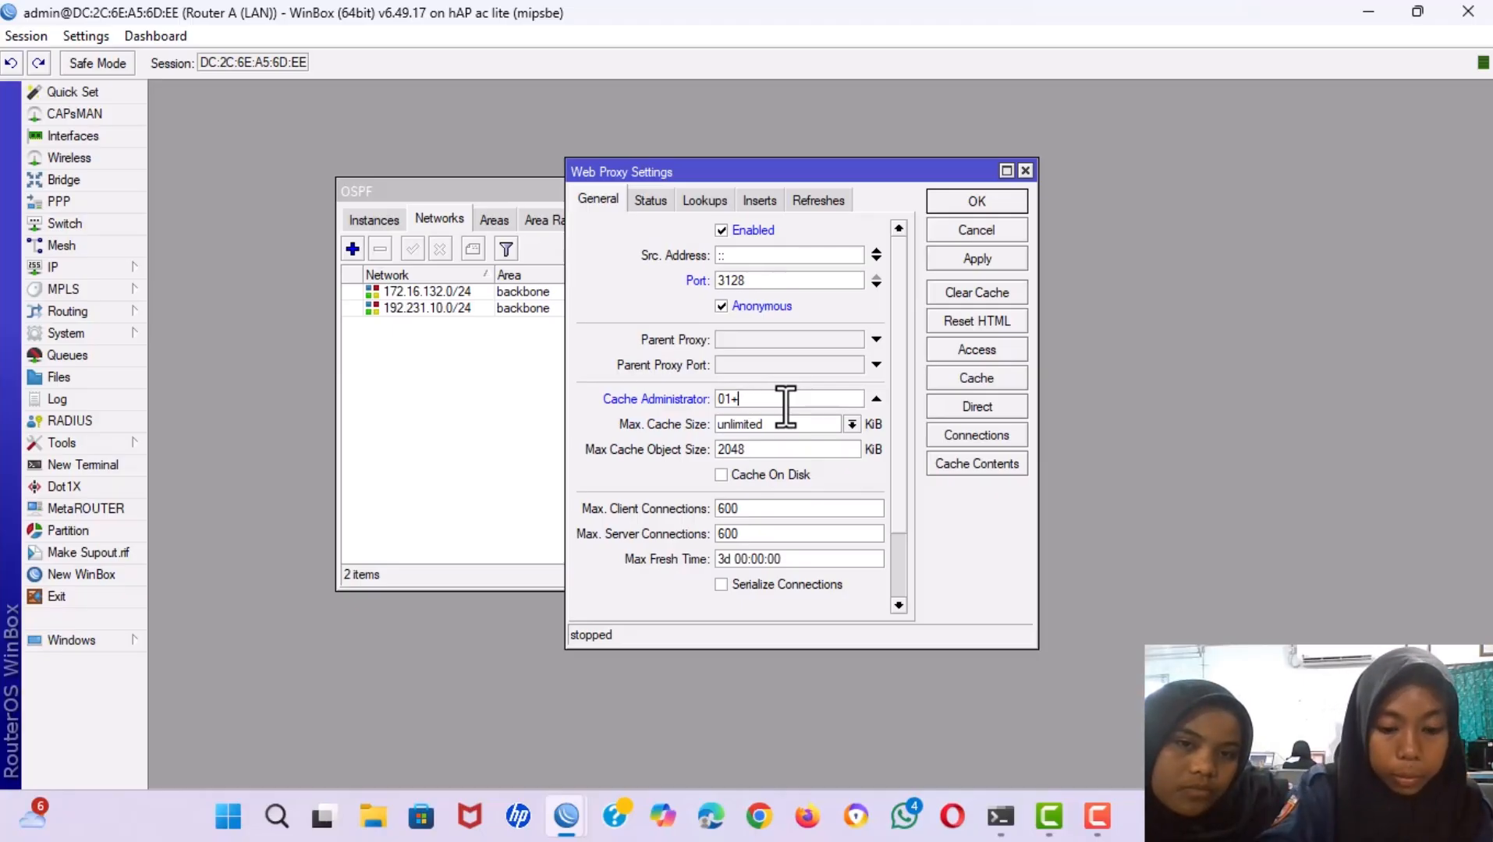
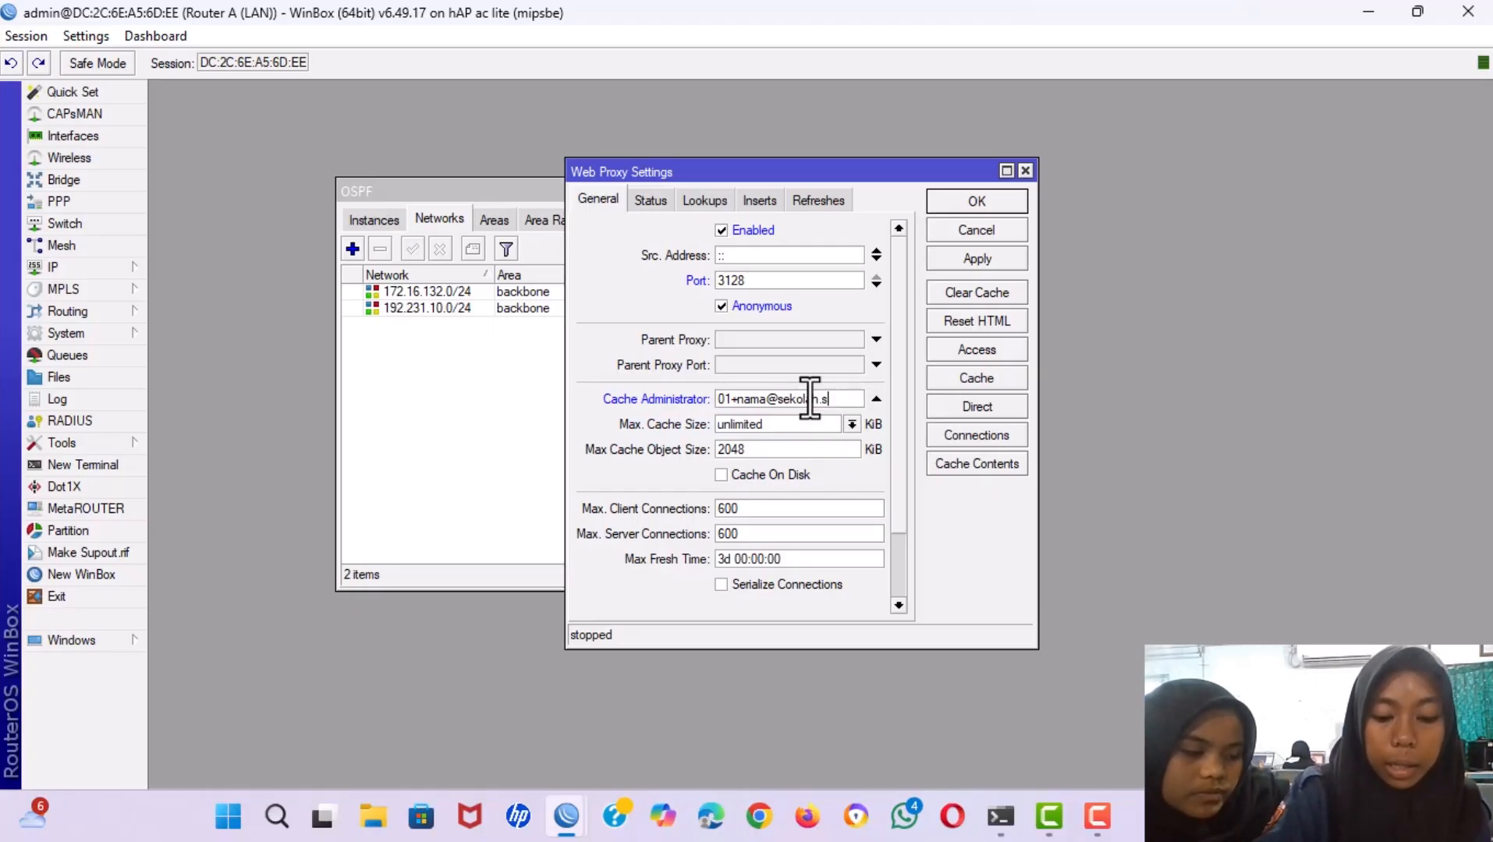
key(BackSpace)
key(BackSpace)
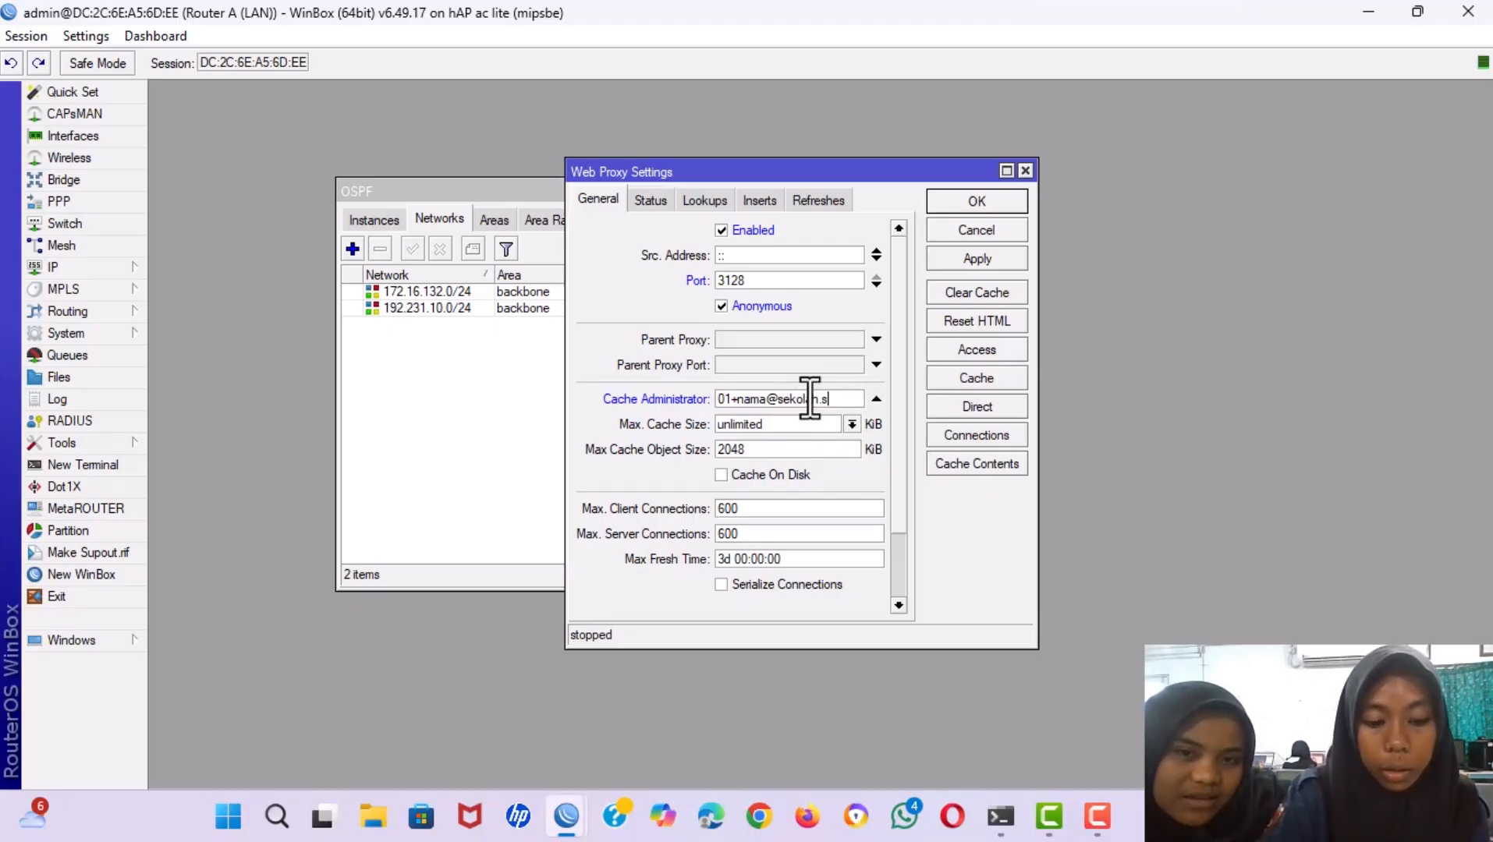
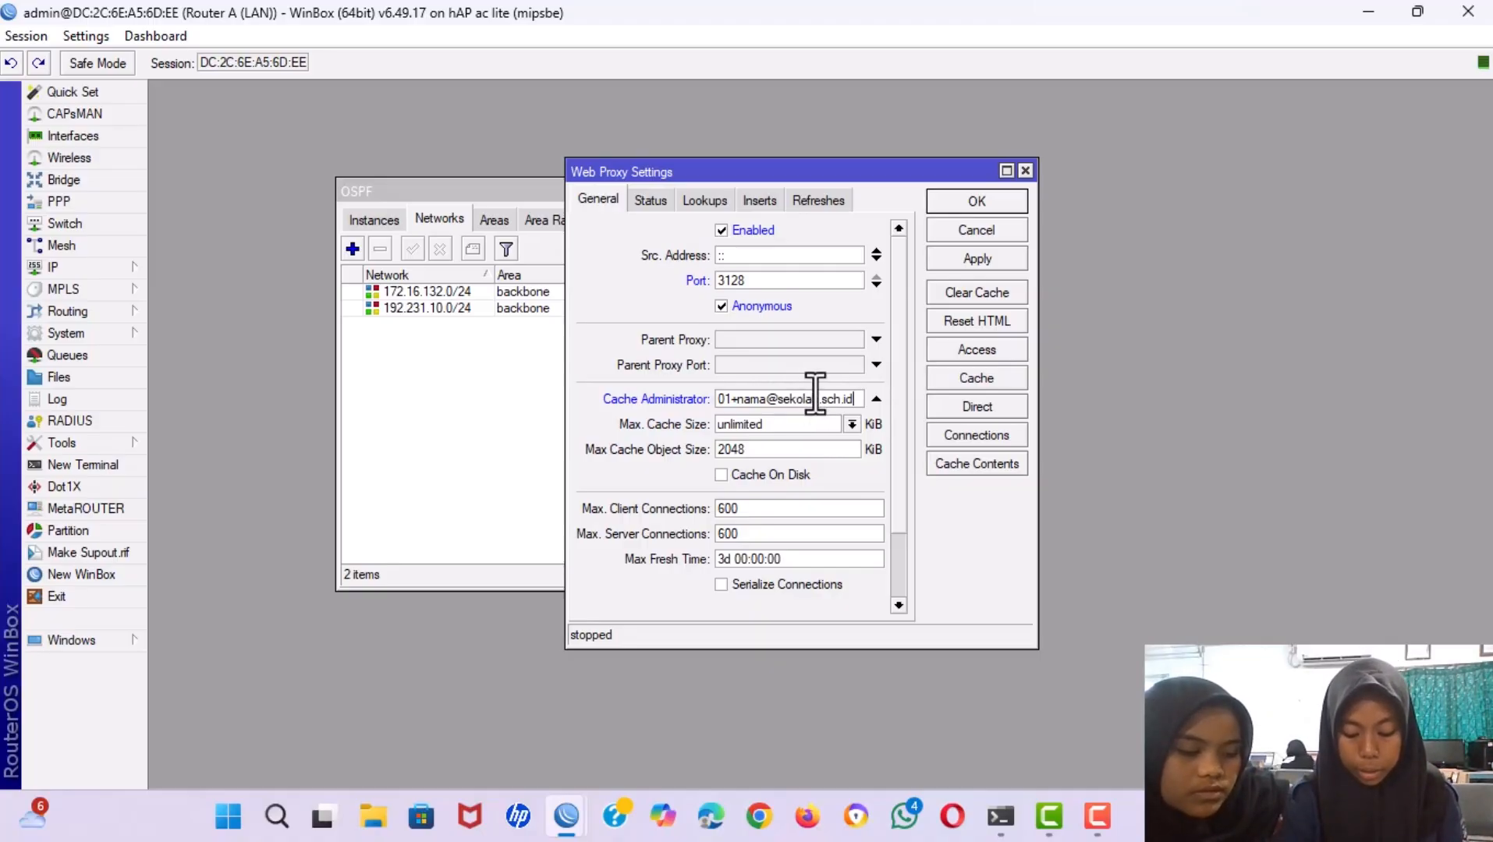
click(973, 255)
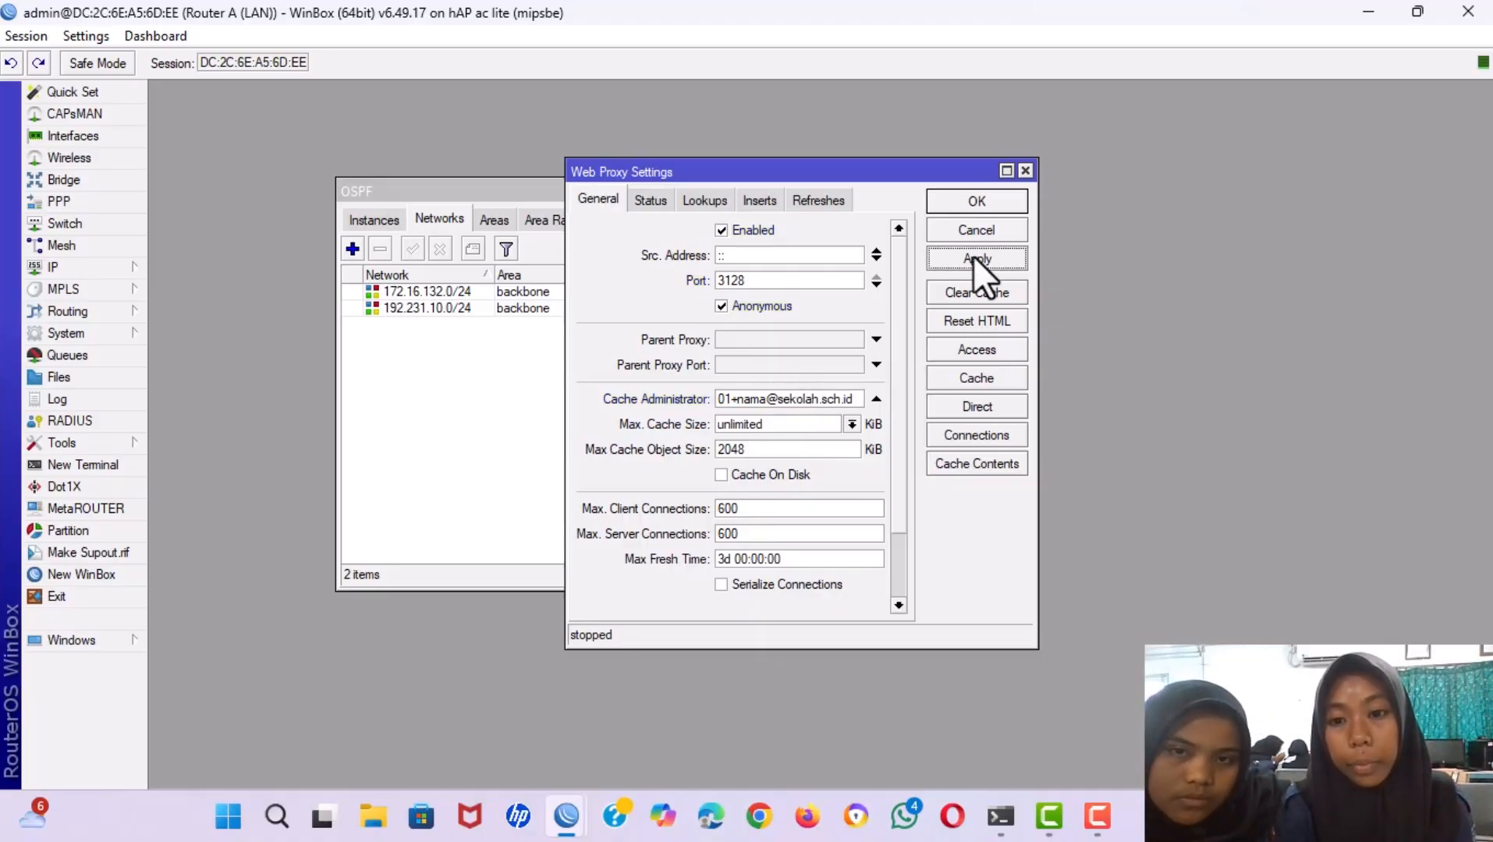
Add a proxy access rule with destination host *linux.org and action deny.
click(974, 351)
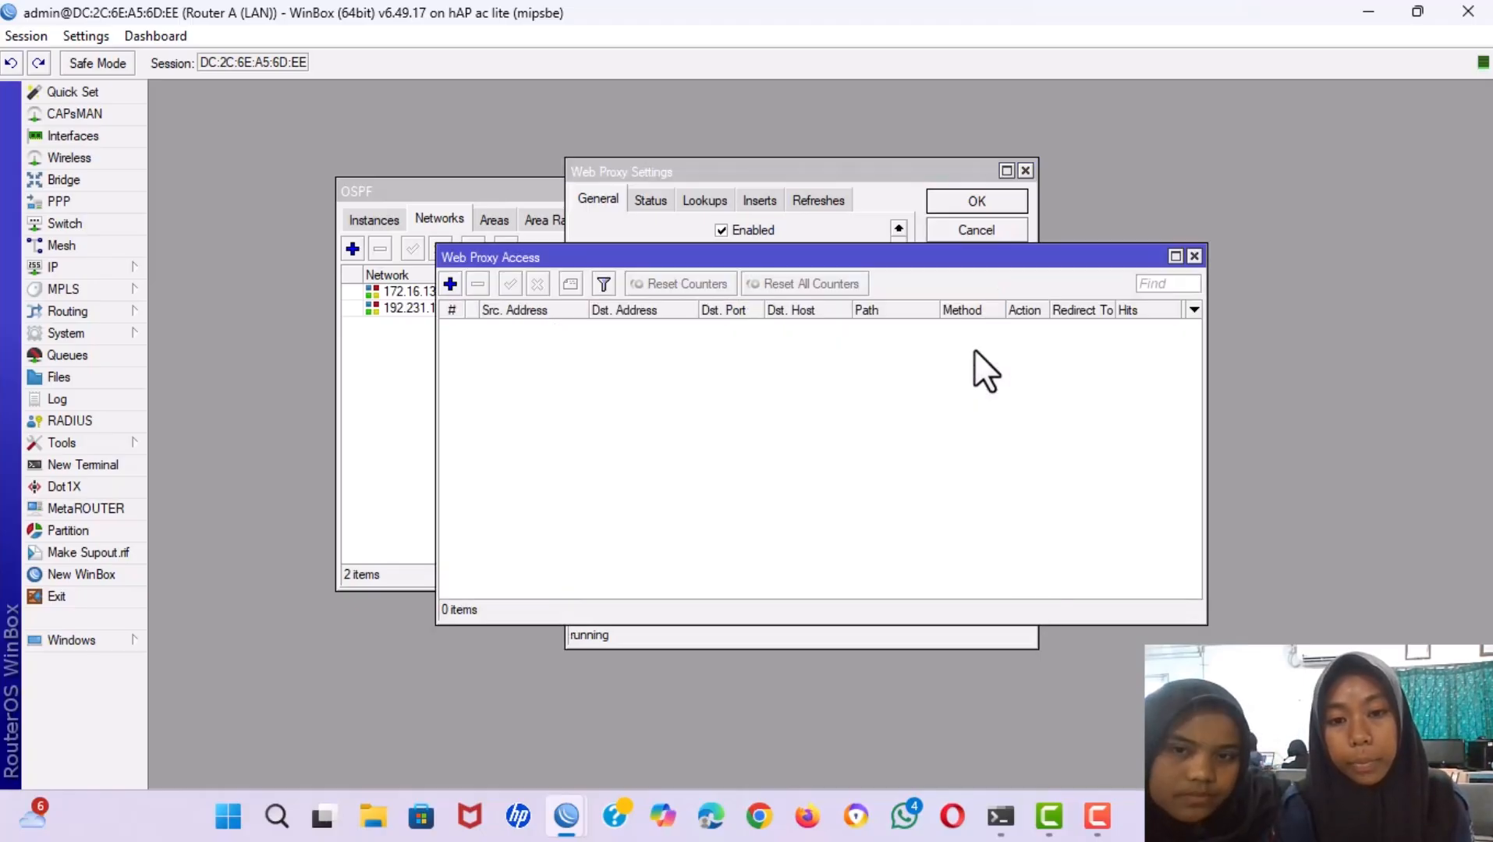
click(449, 283)
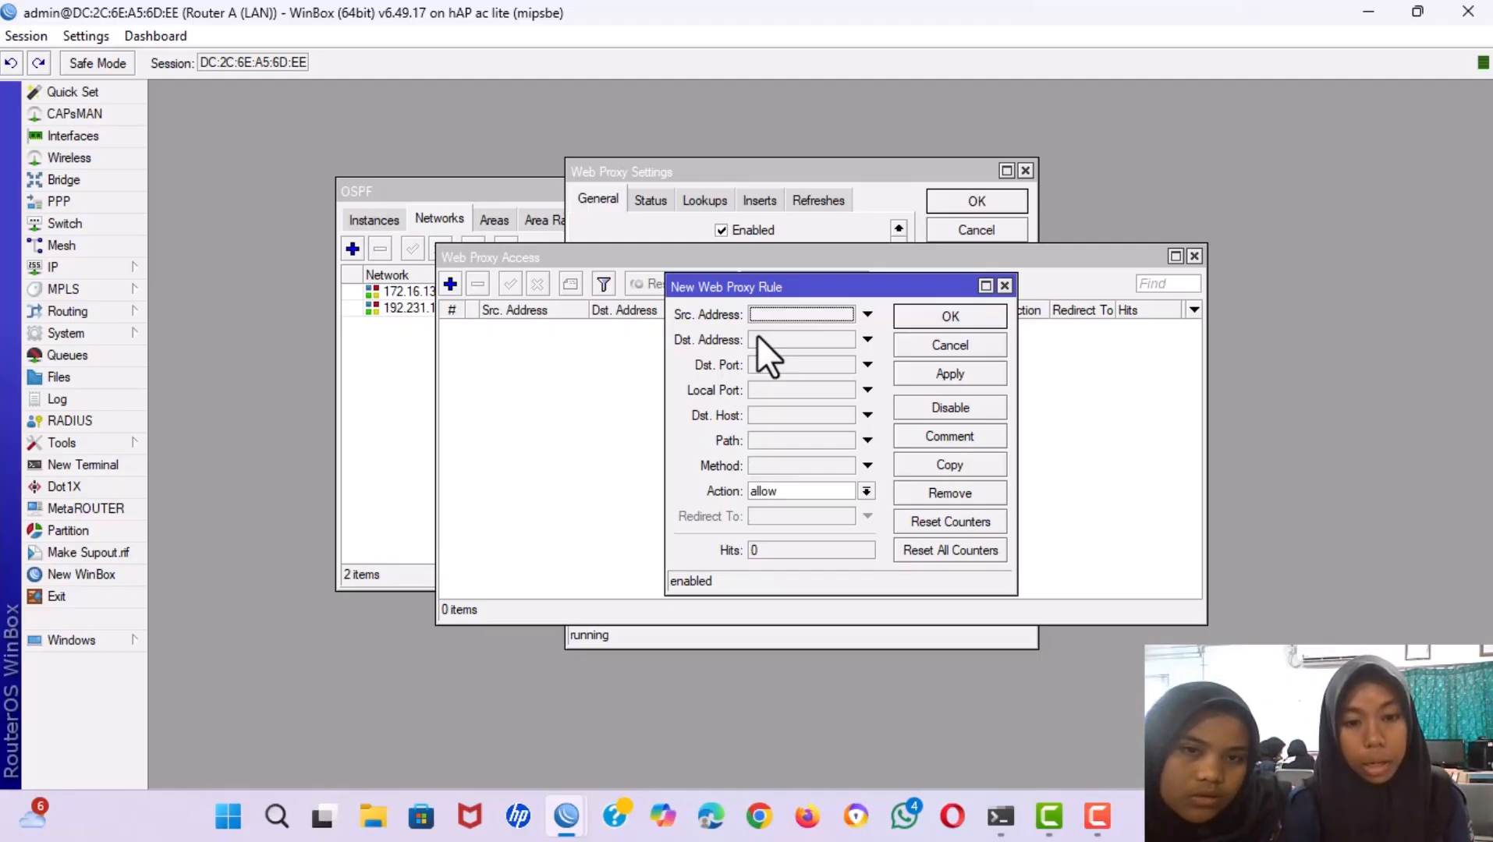
click(752, 415)
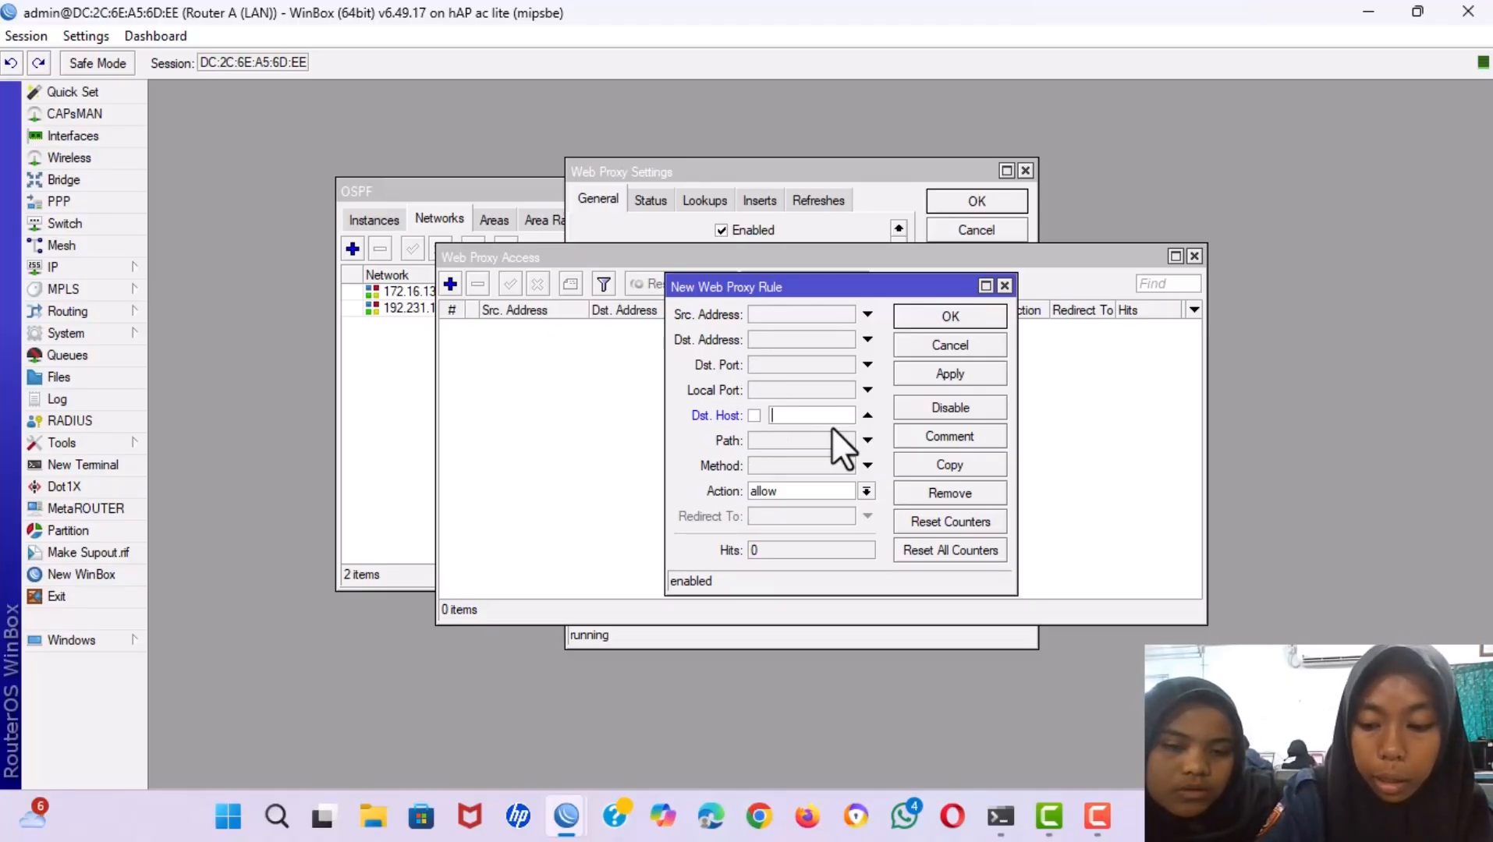
text(*)
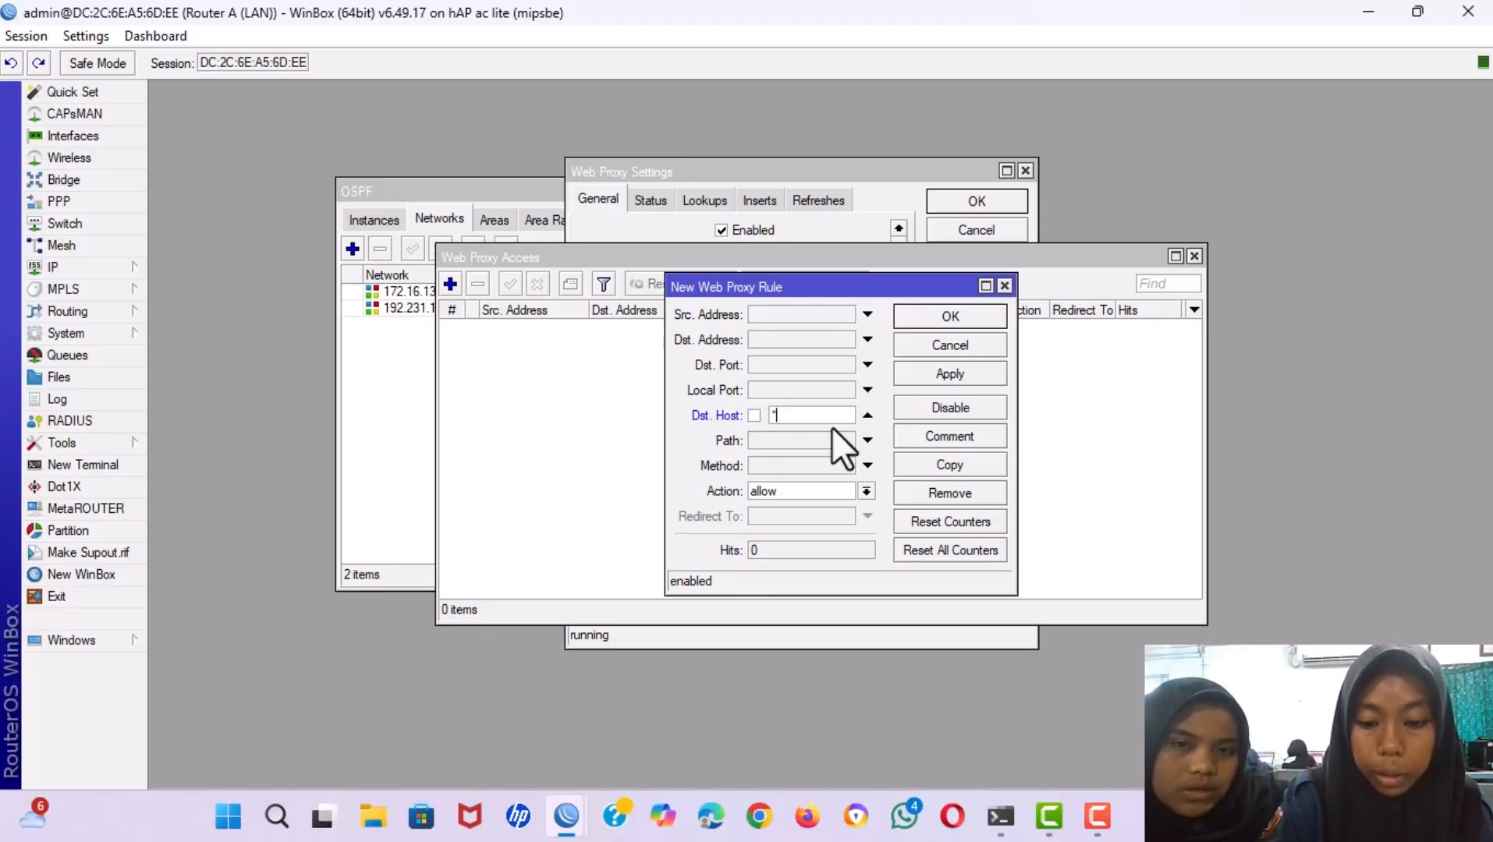
text(lin)
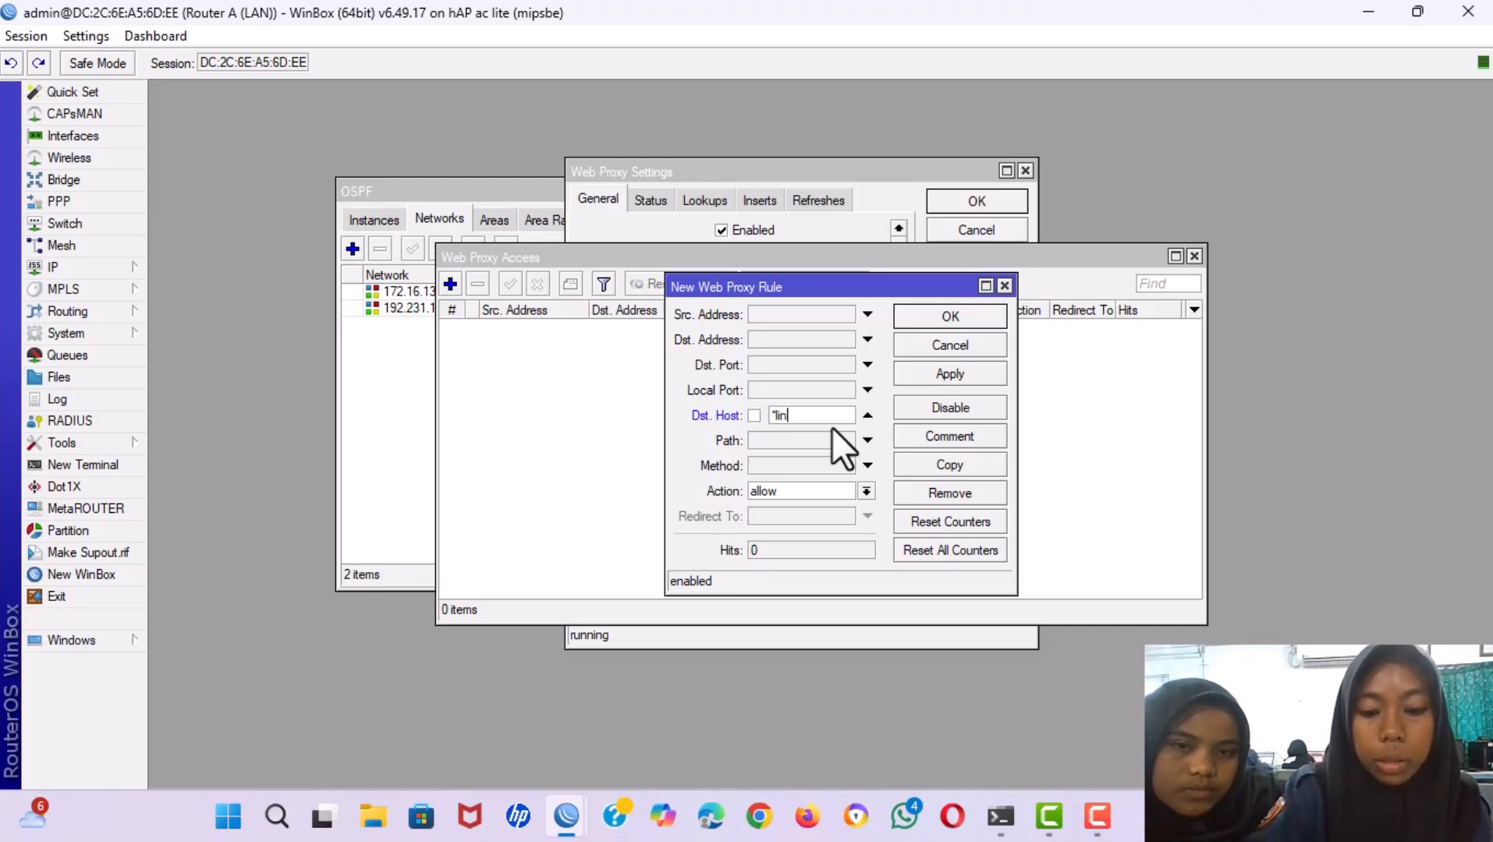
text(ux.)
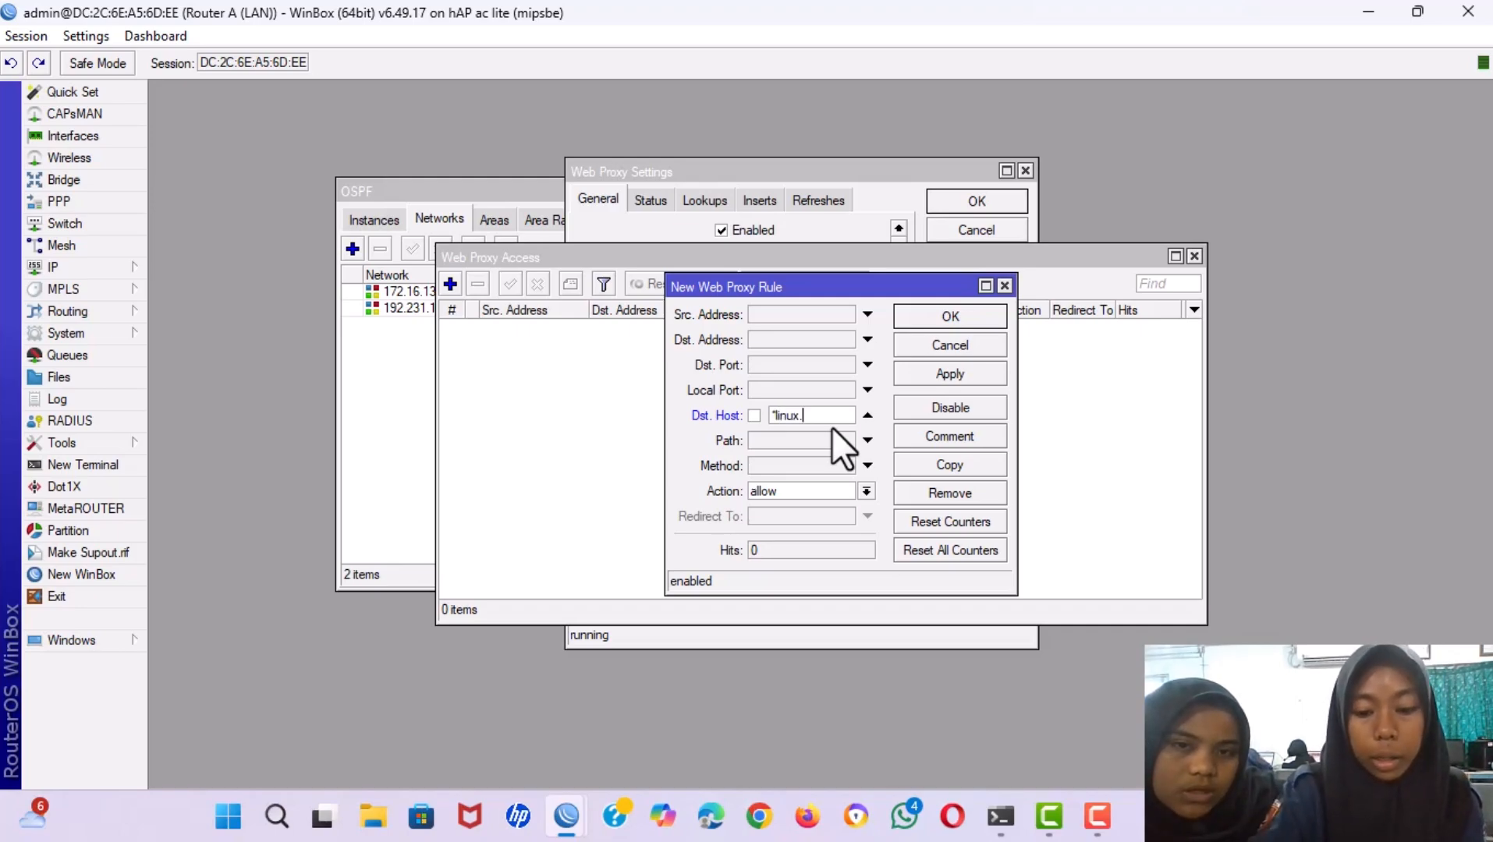
text(org)
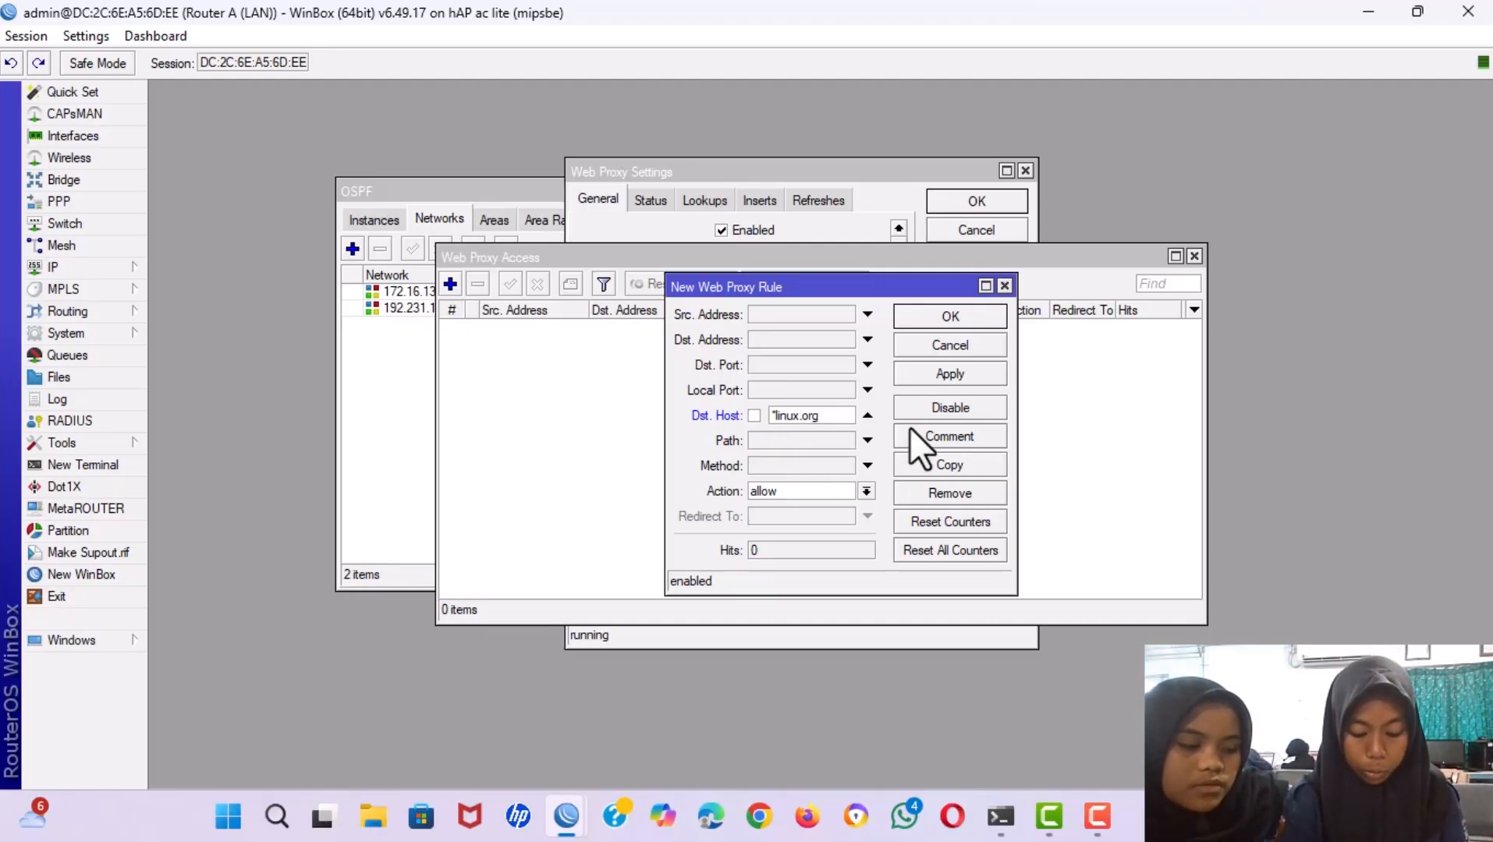
click(863, 492)
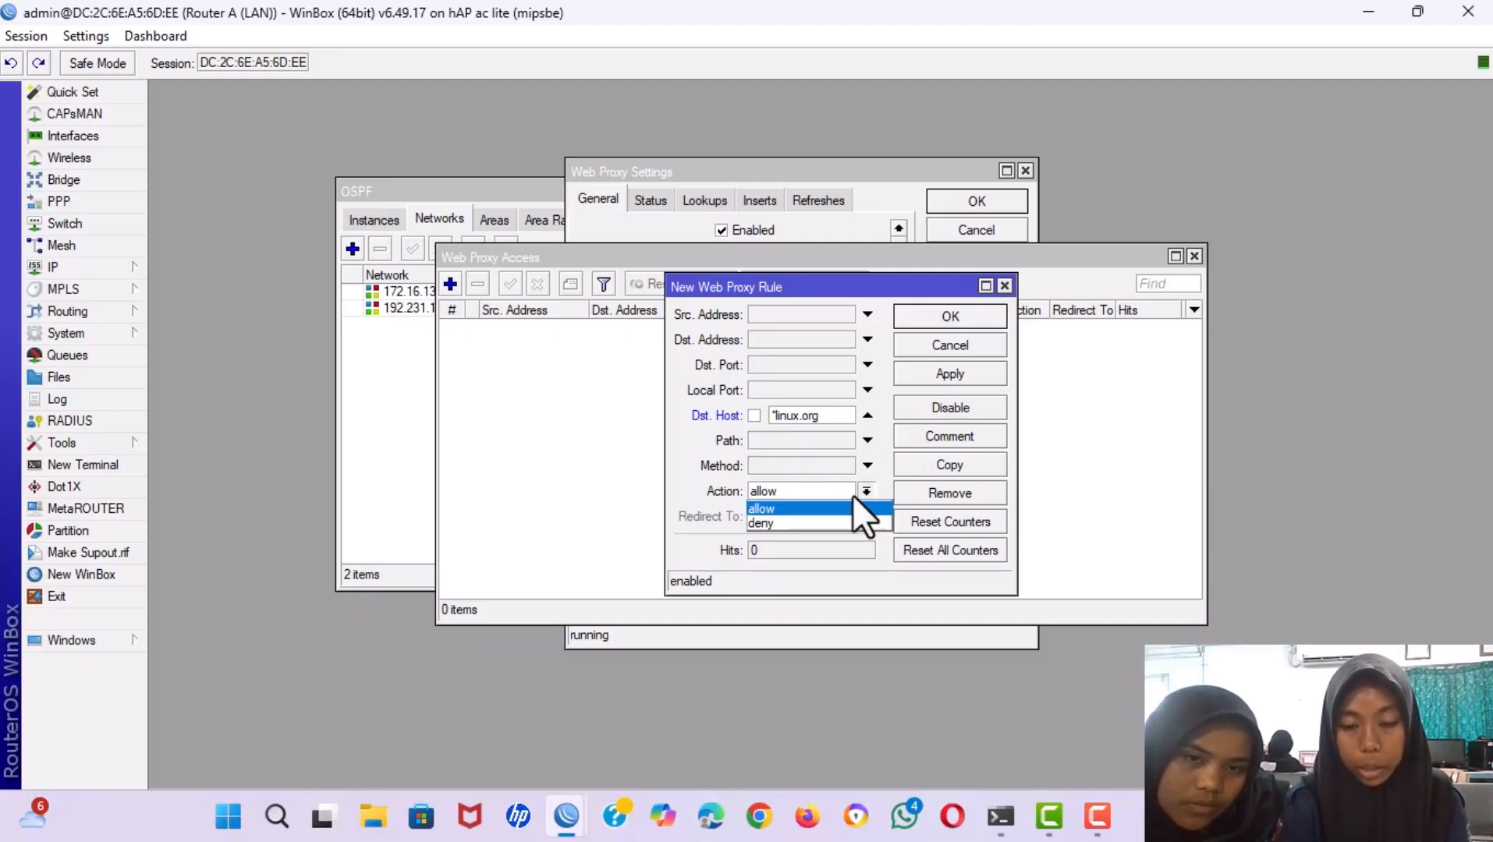
click(802, 523)
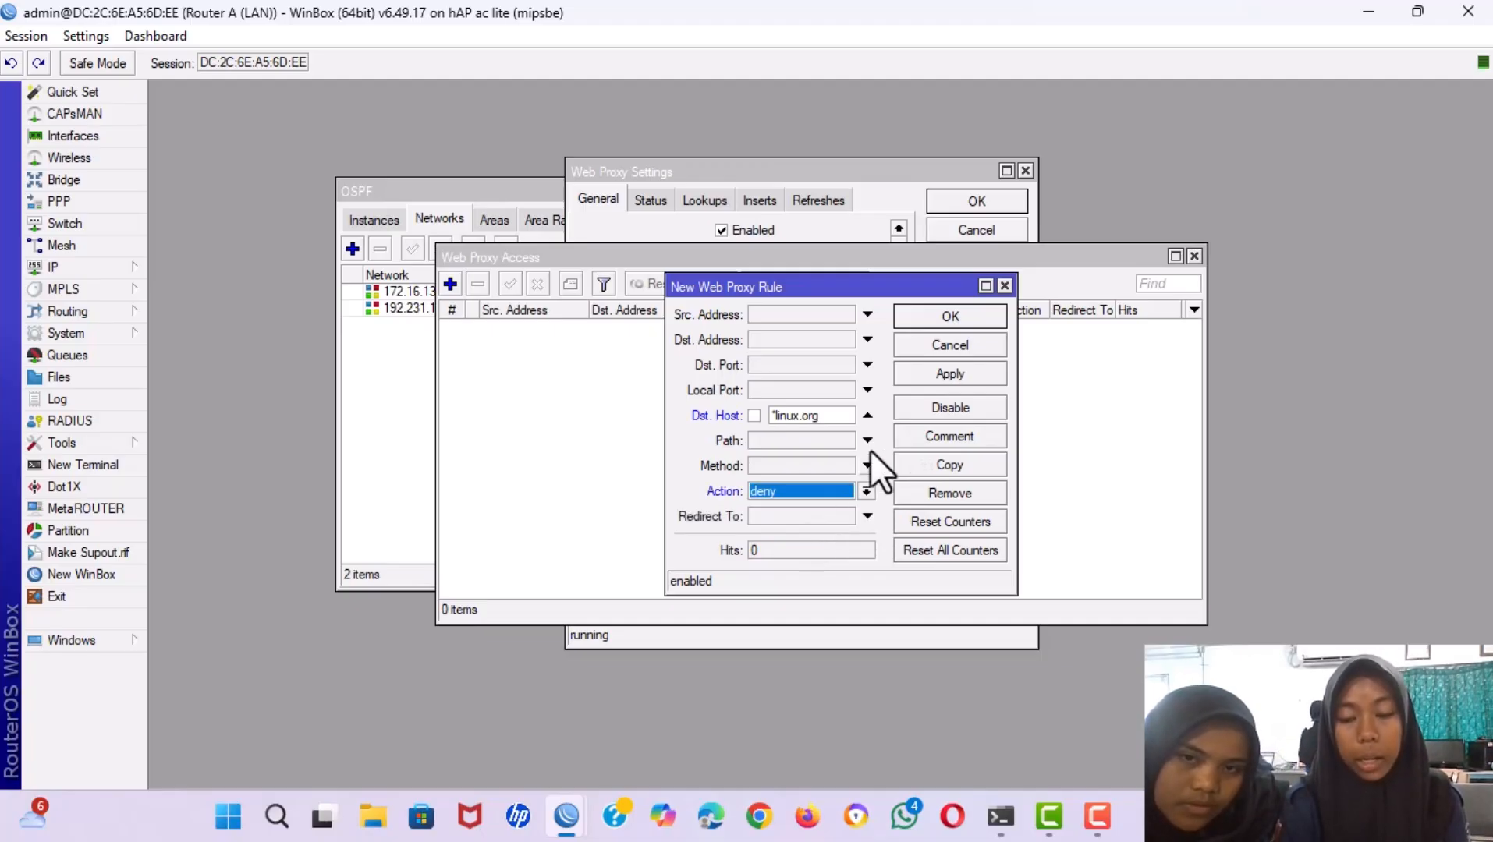
click(942, 373)
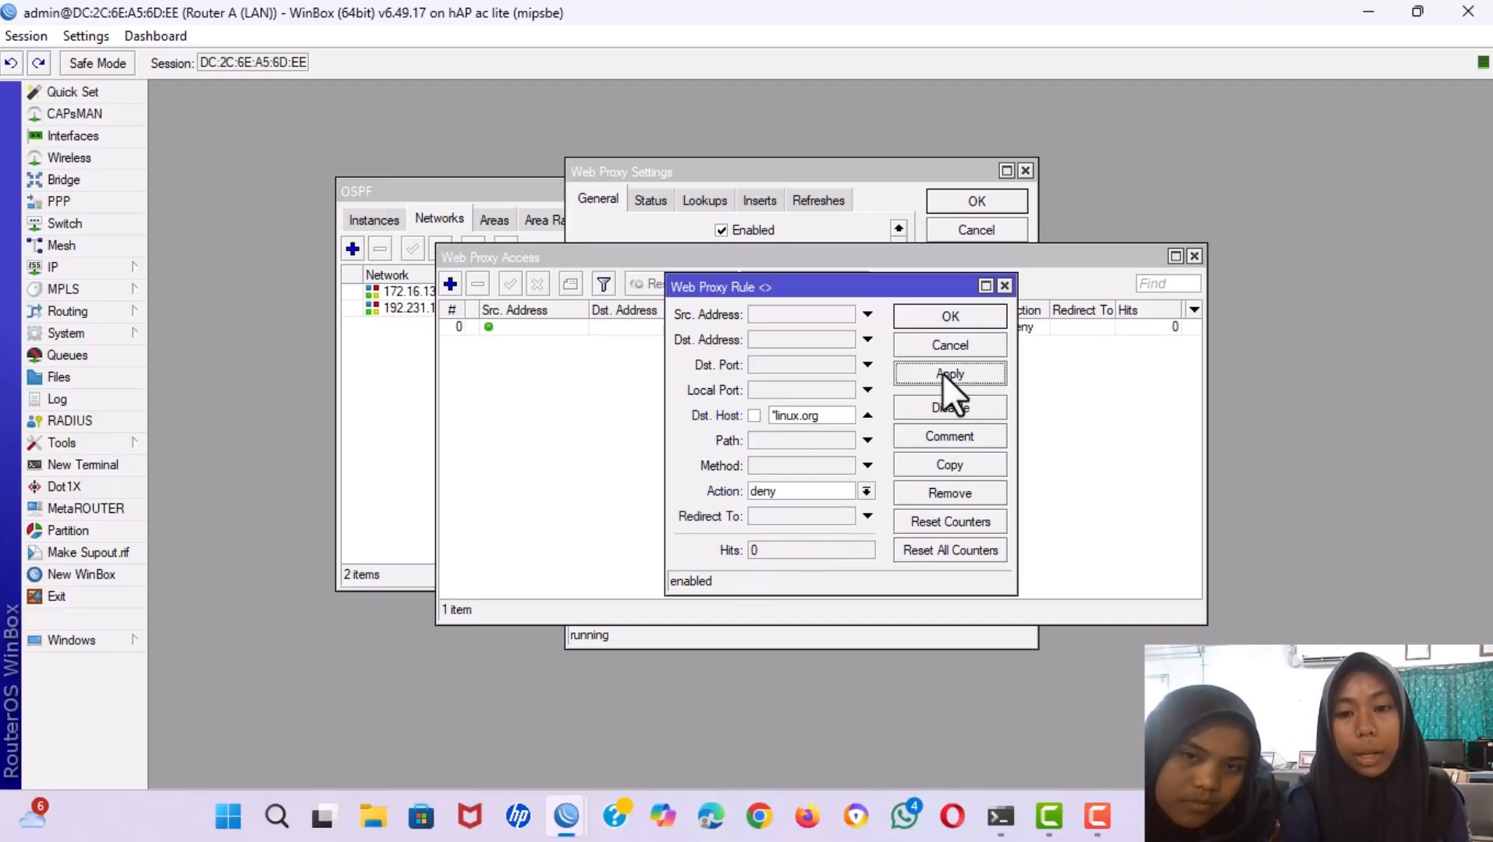
click(931, 315)
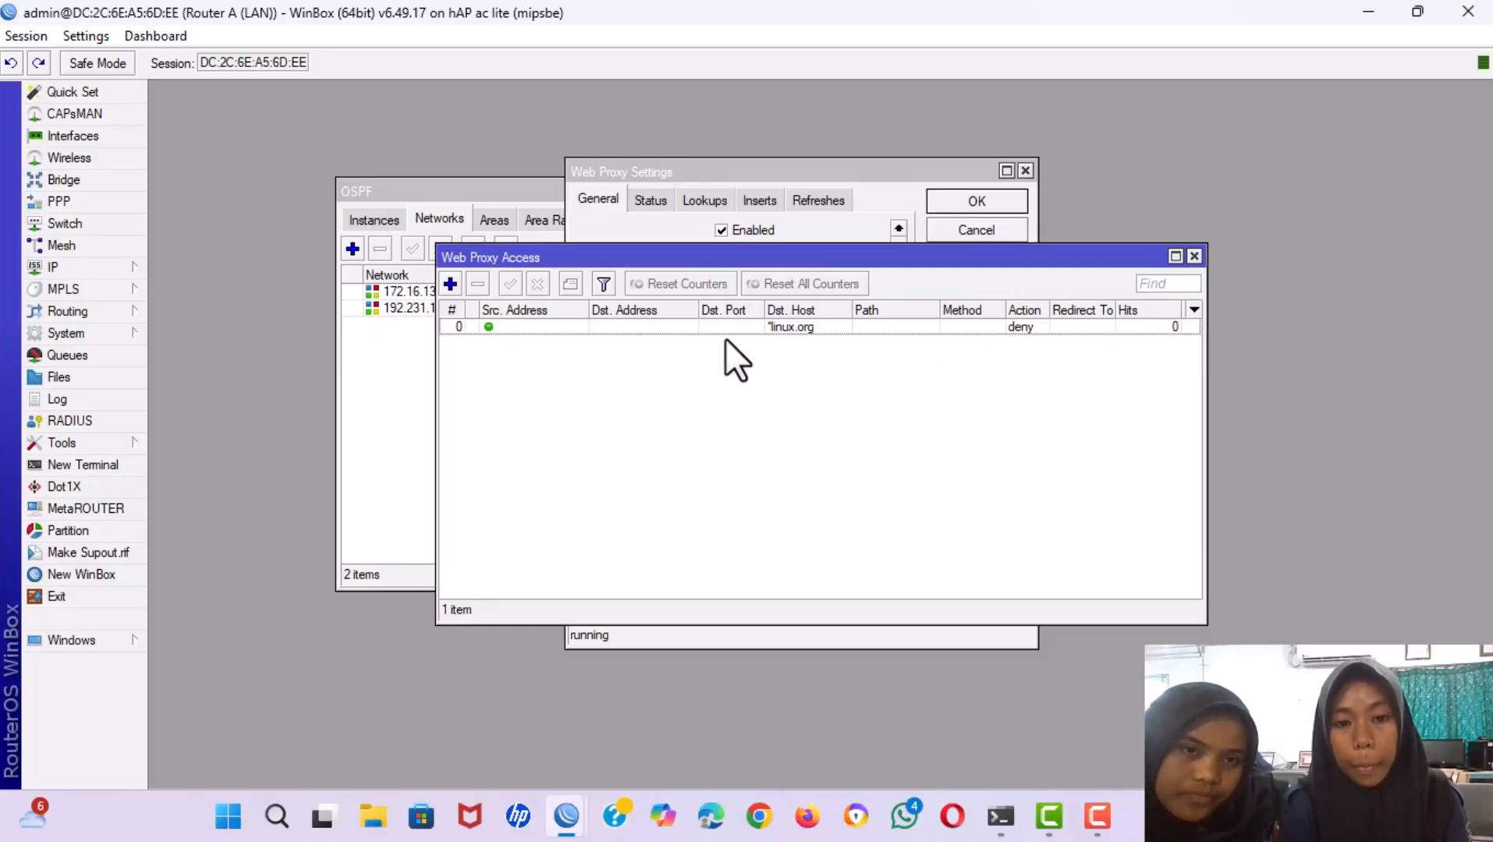
Close the proxy access, proxy settings and OSPF windows, then bring up the firewall NAT list.
click(1194, 256)
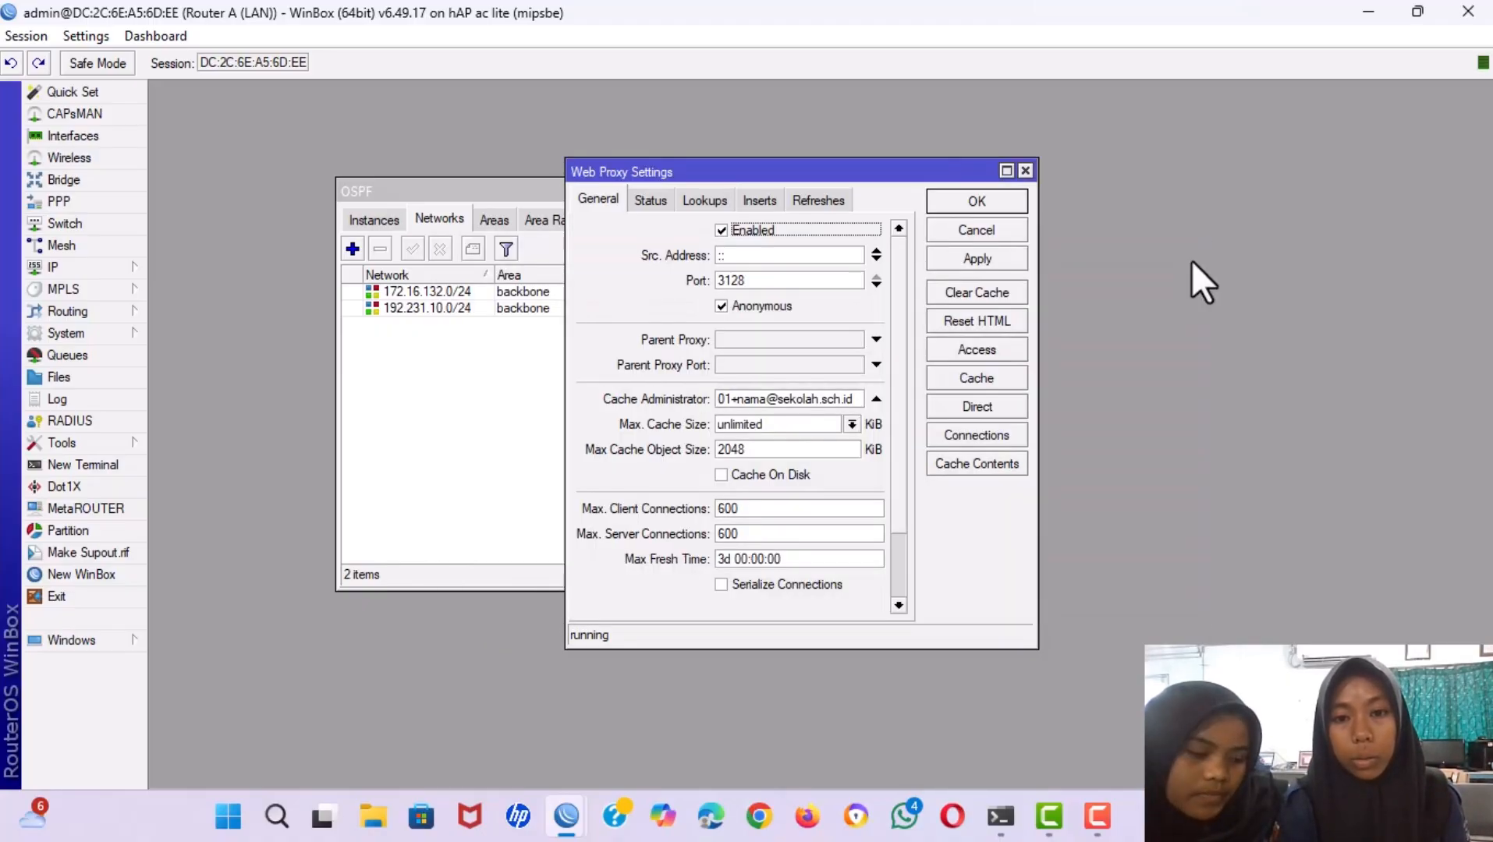
click(955, 198)
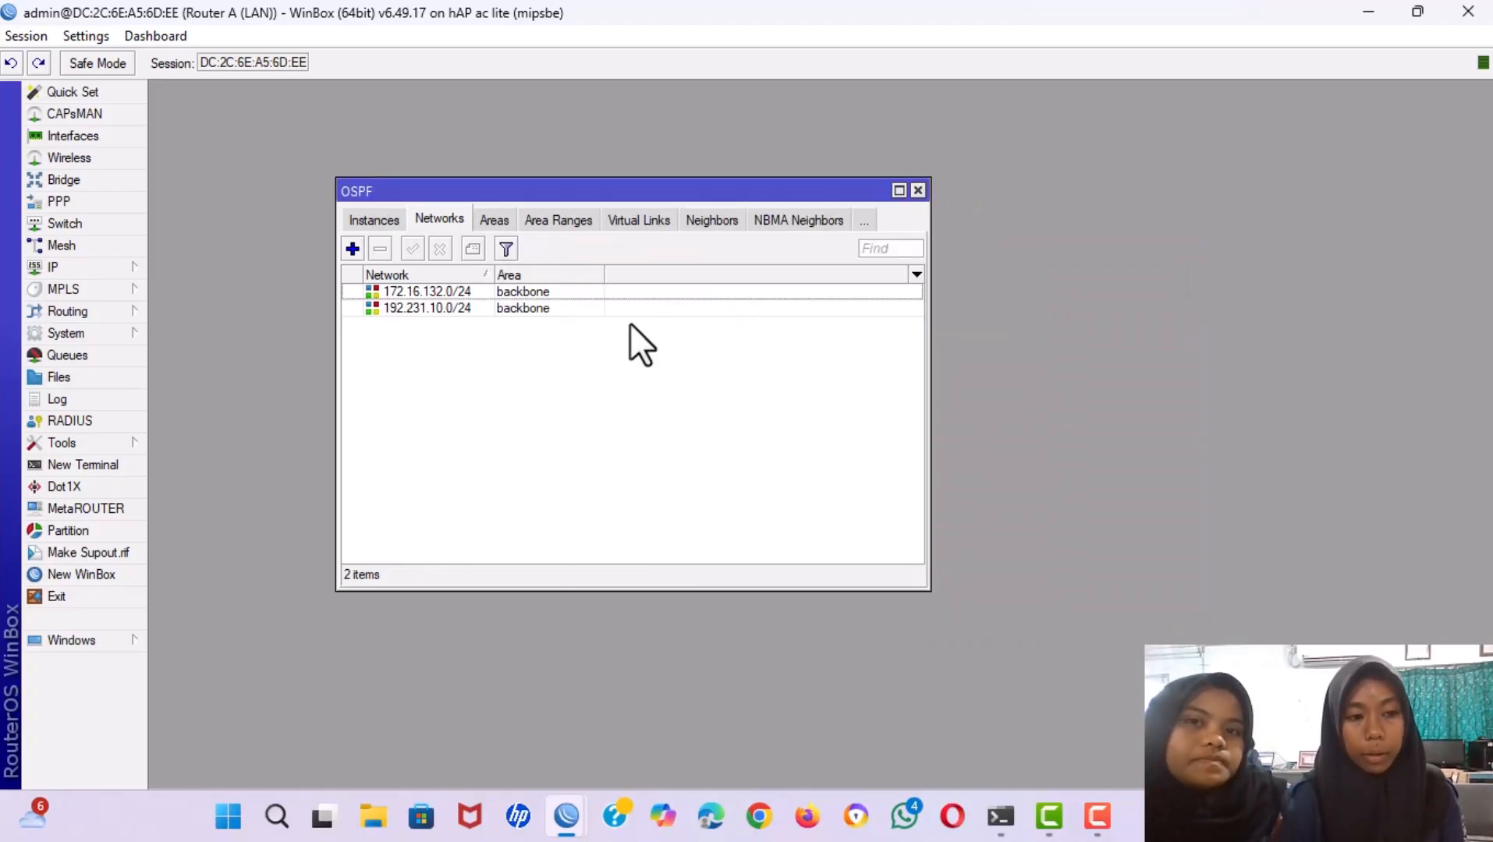
key(Escape)
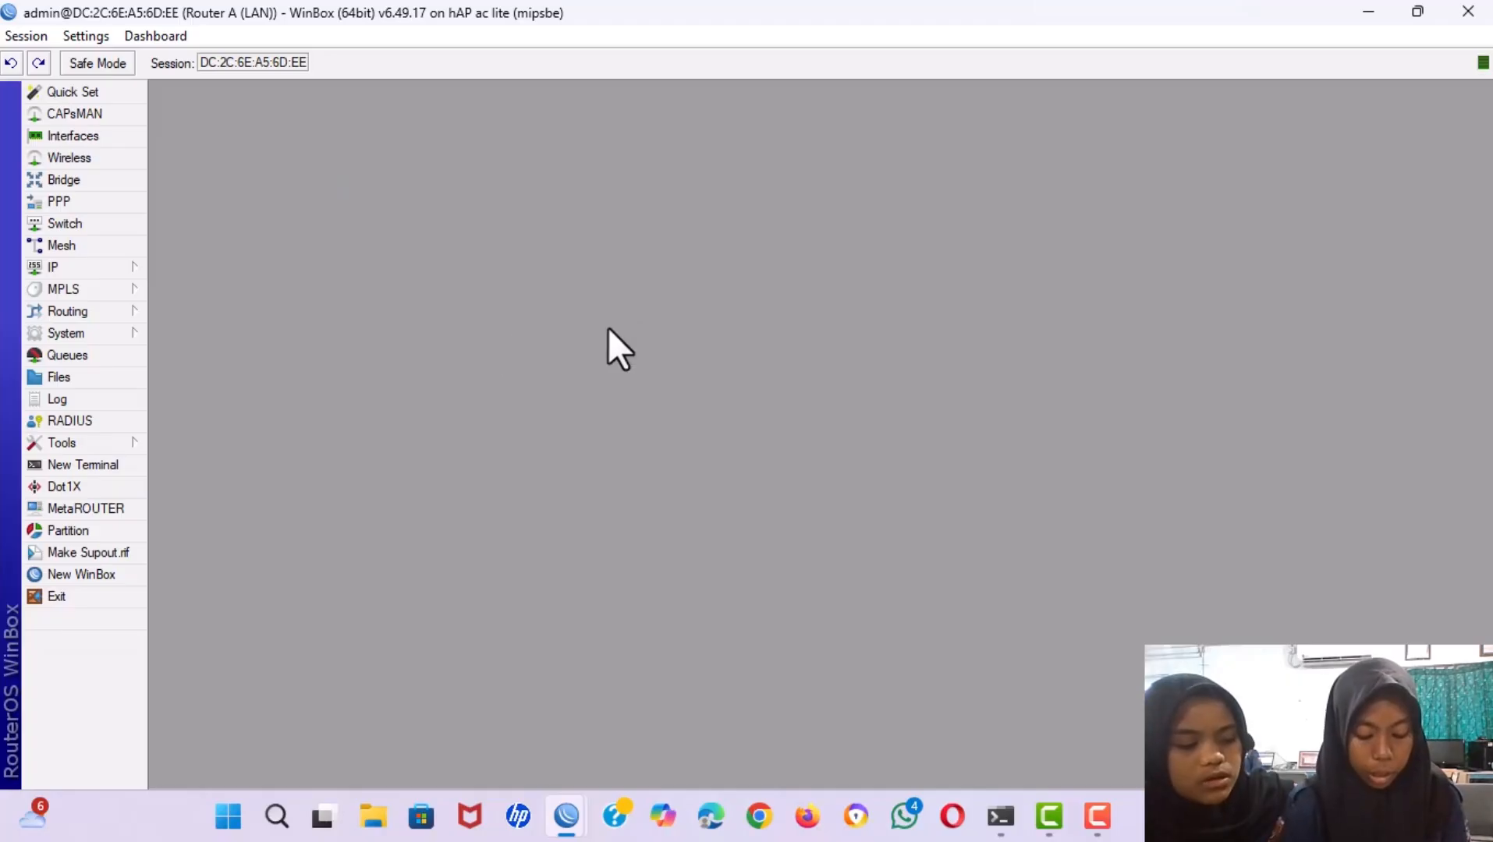
click(52, 262)
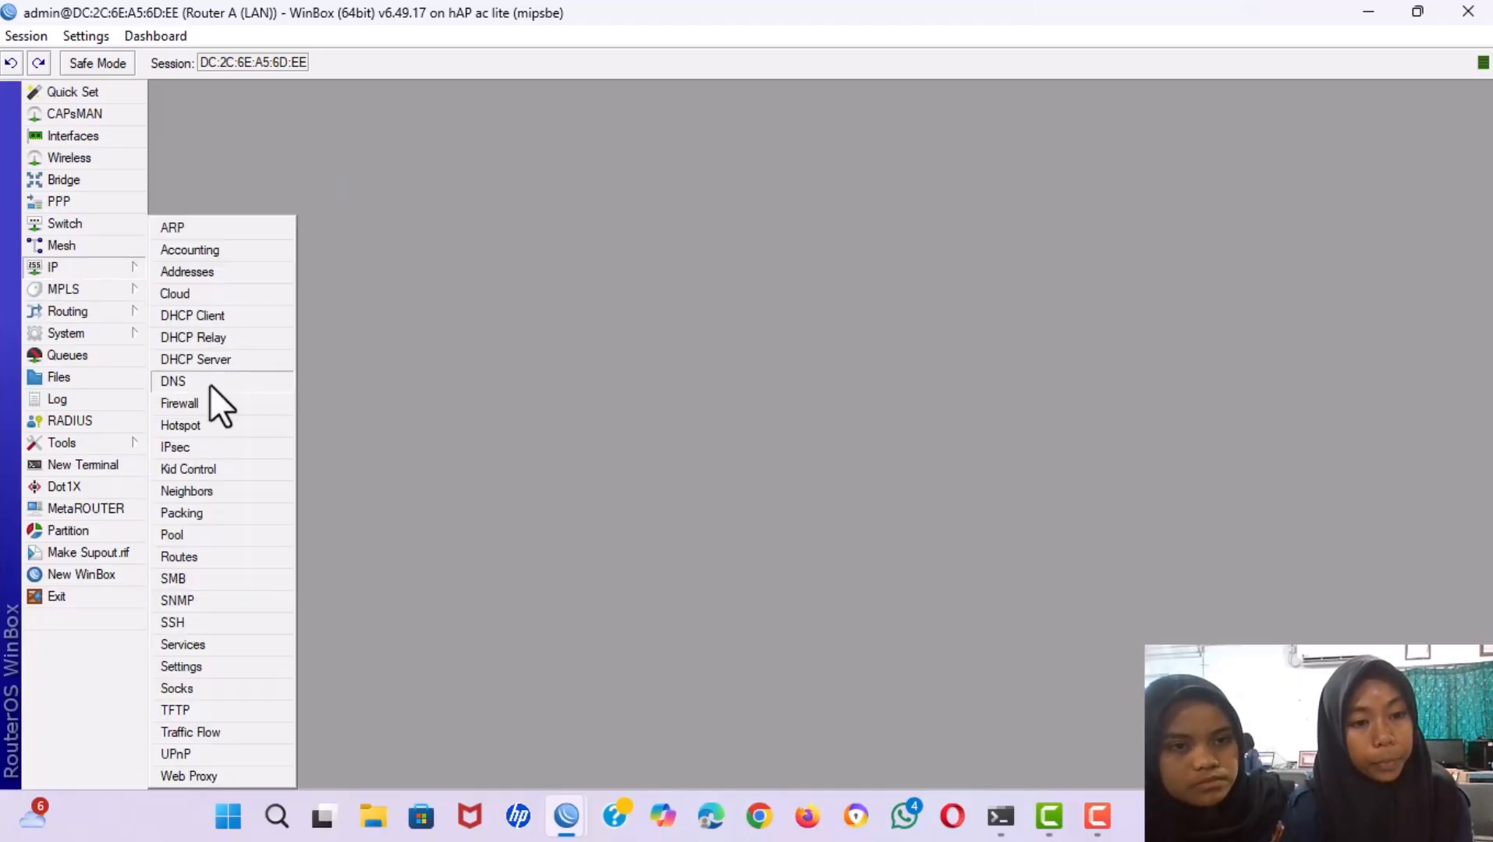
click(189, 405)
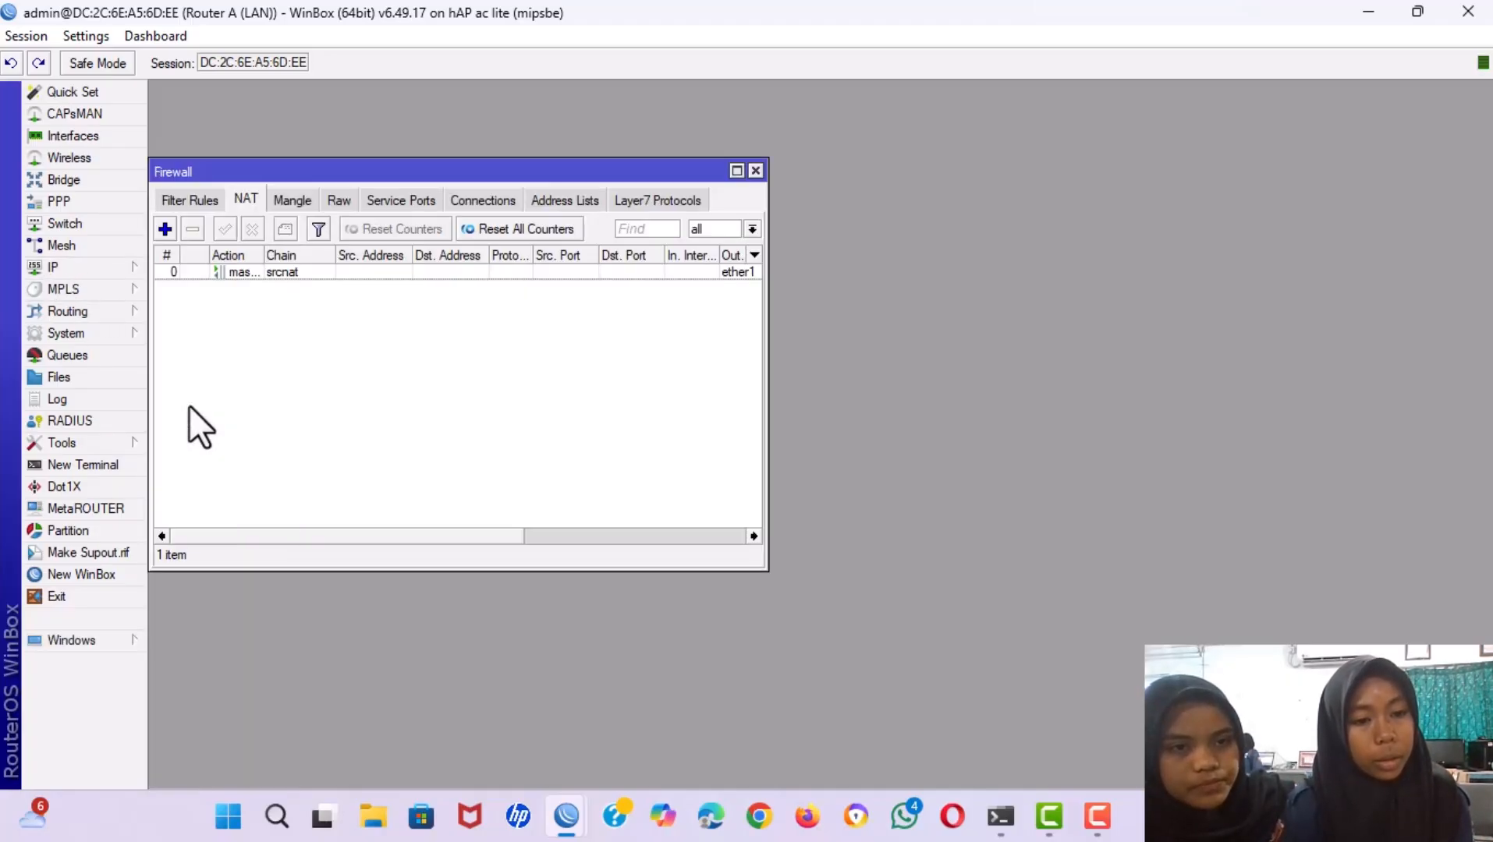
Create a NAT rule with chain dstnat, protocol tcp, Dst. Port 80 and In. Interface ether2.
click(160, 229)
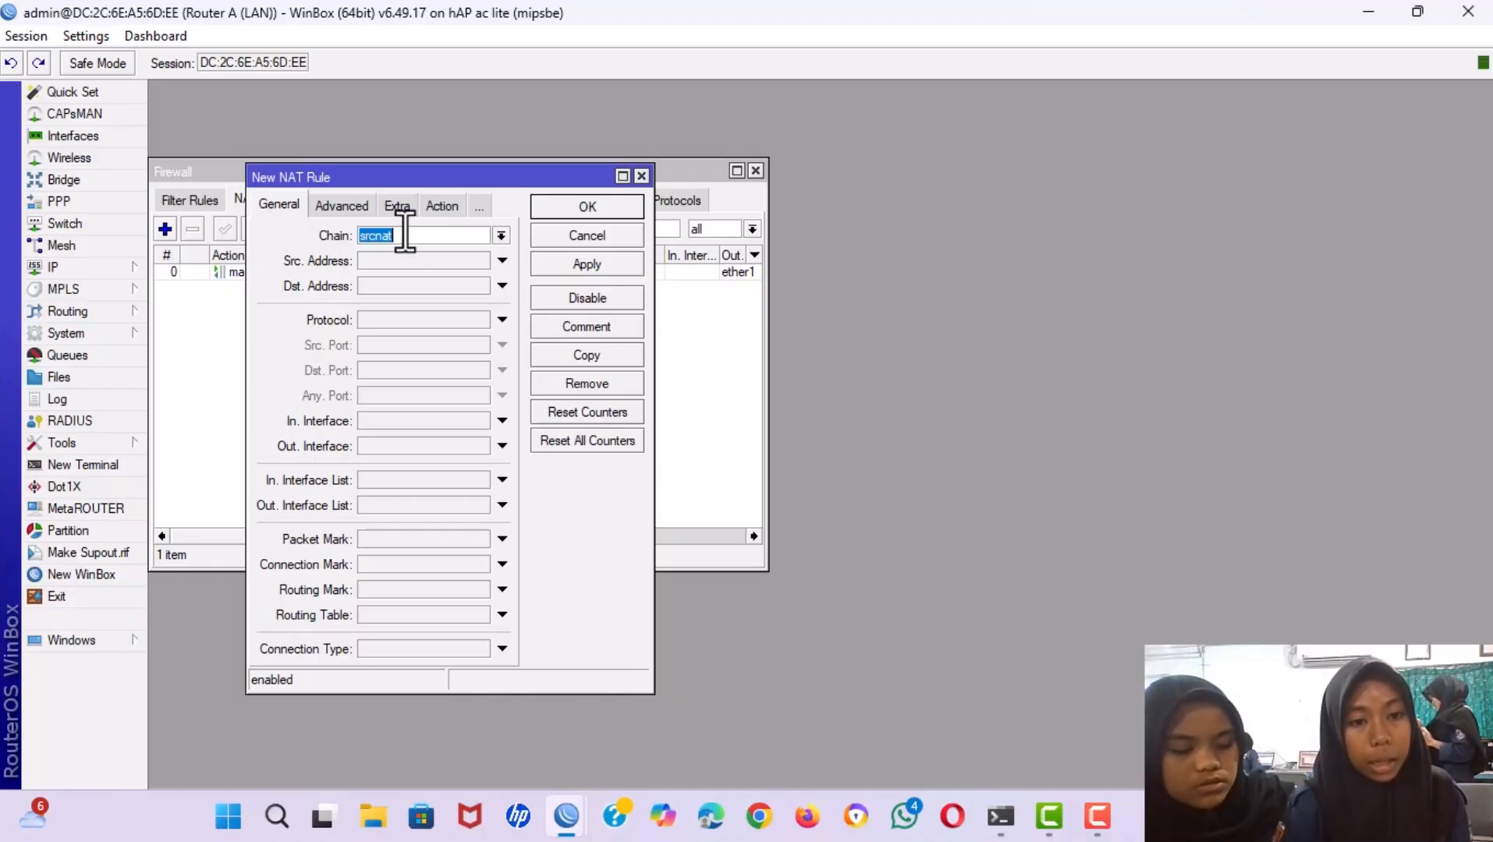
click(500, 235)
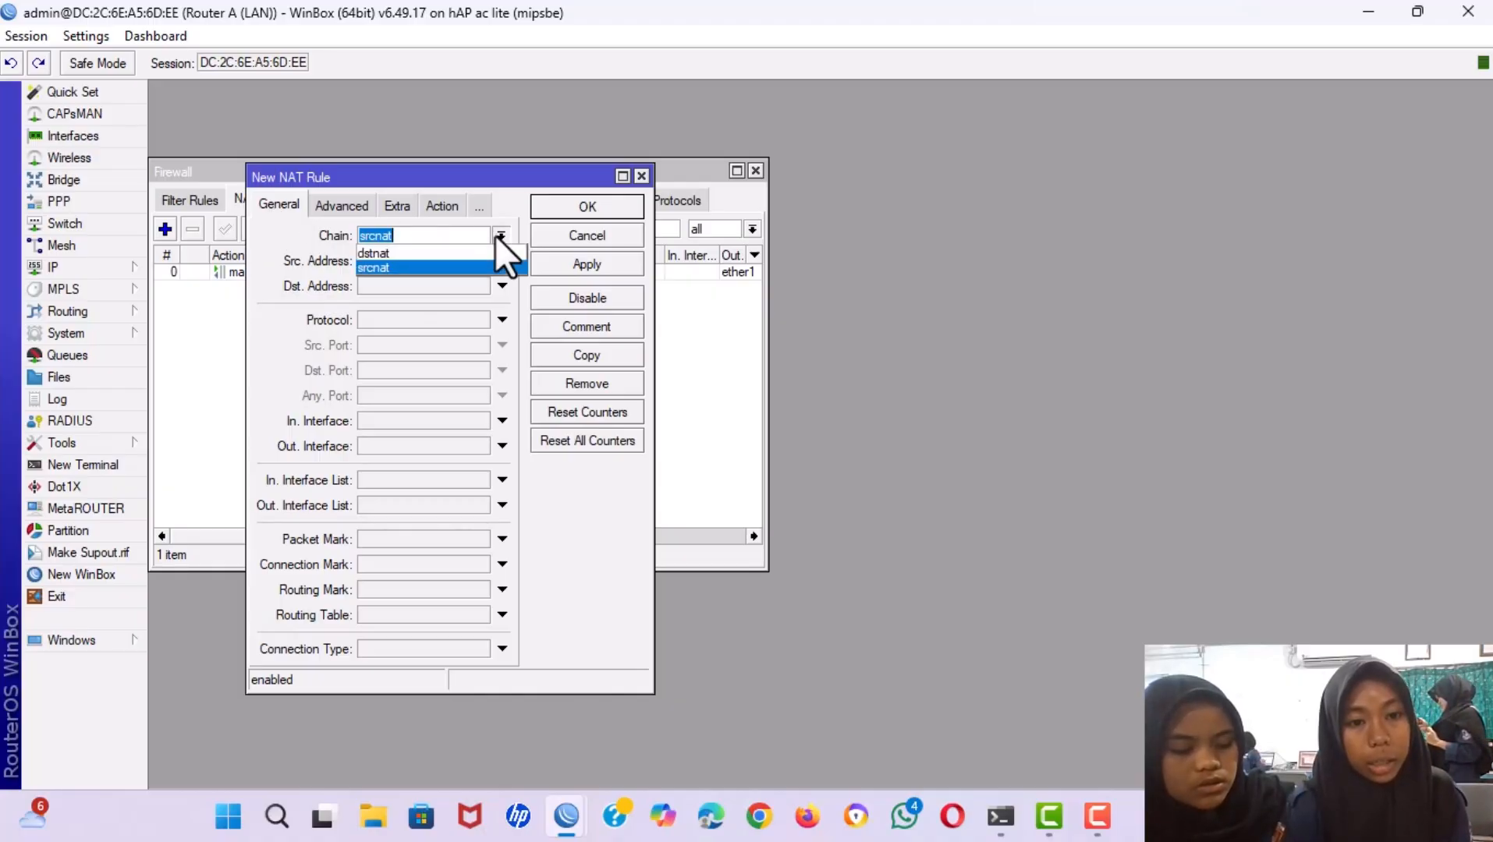
click(407, 252)
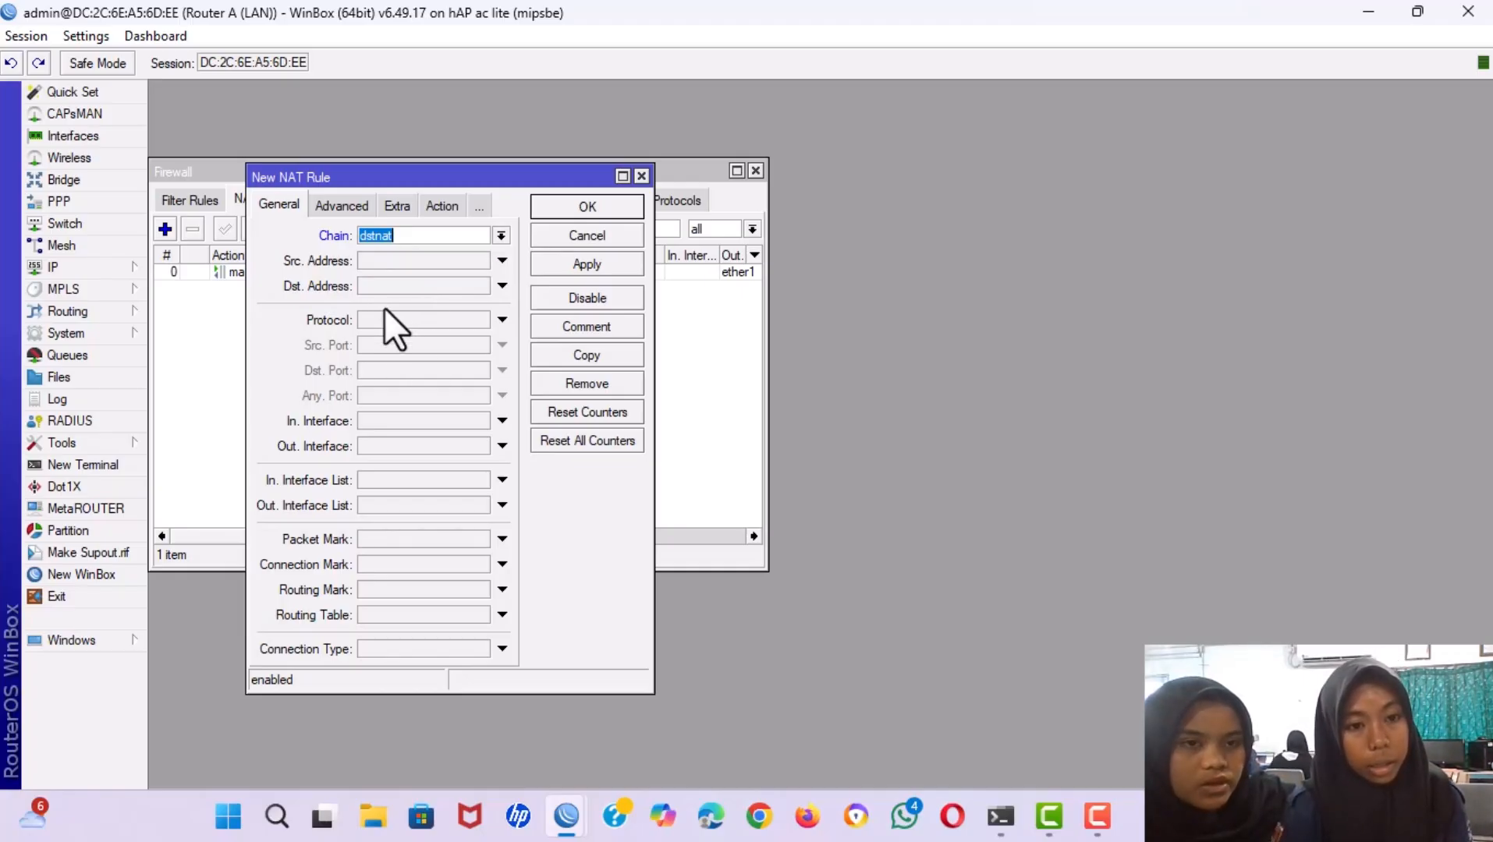
click(453, 320)
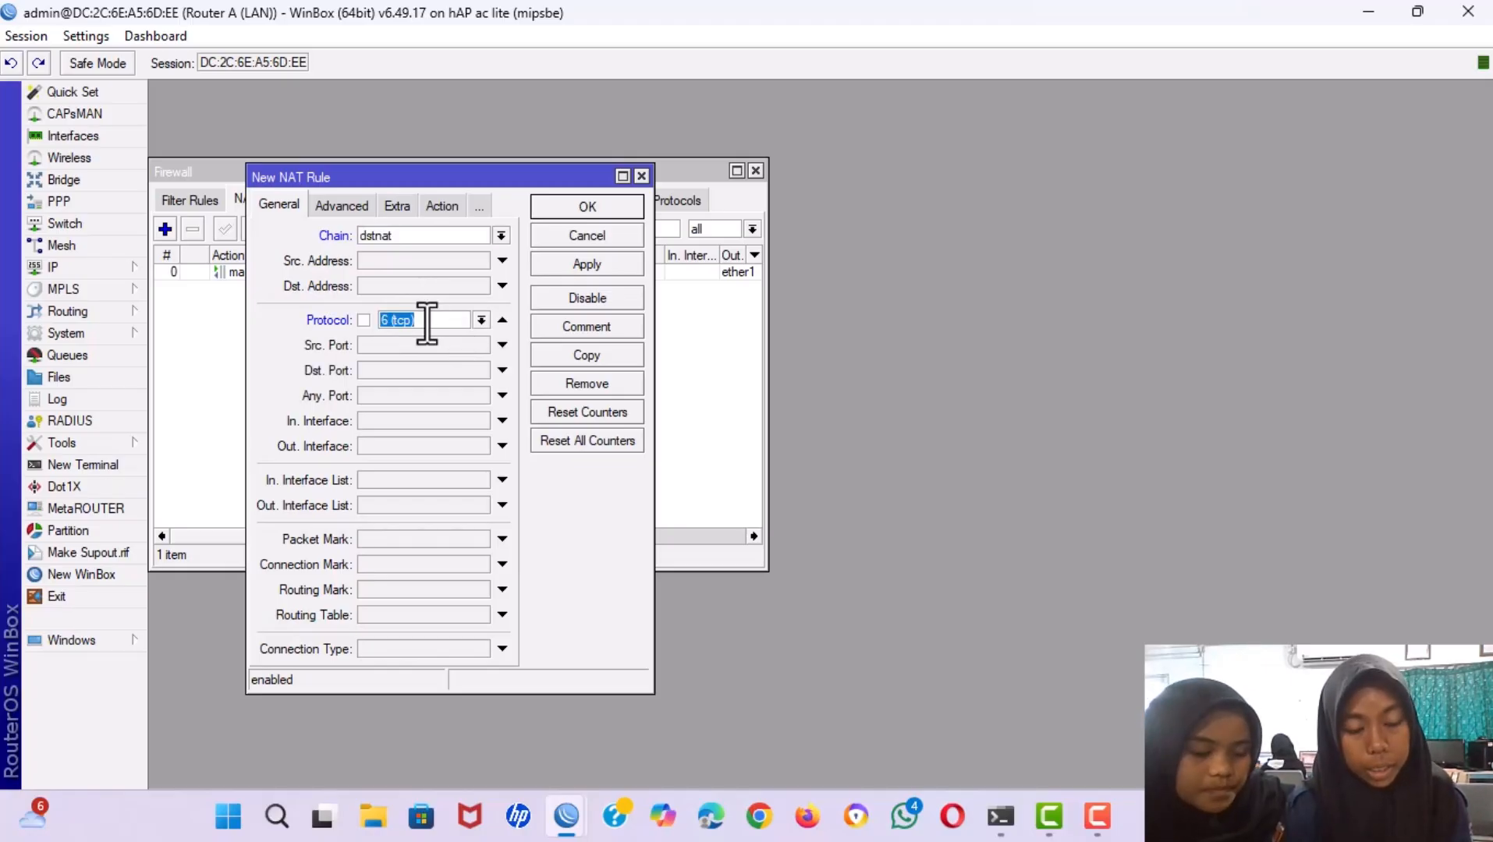
click(376, 369)
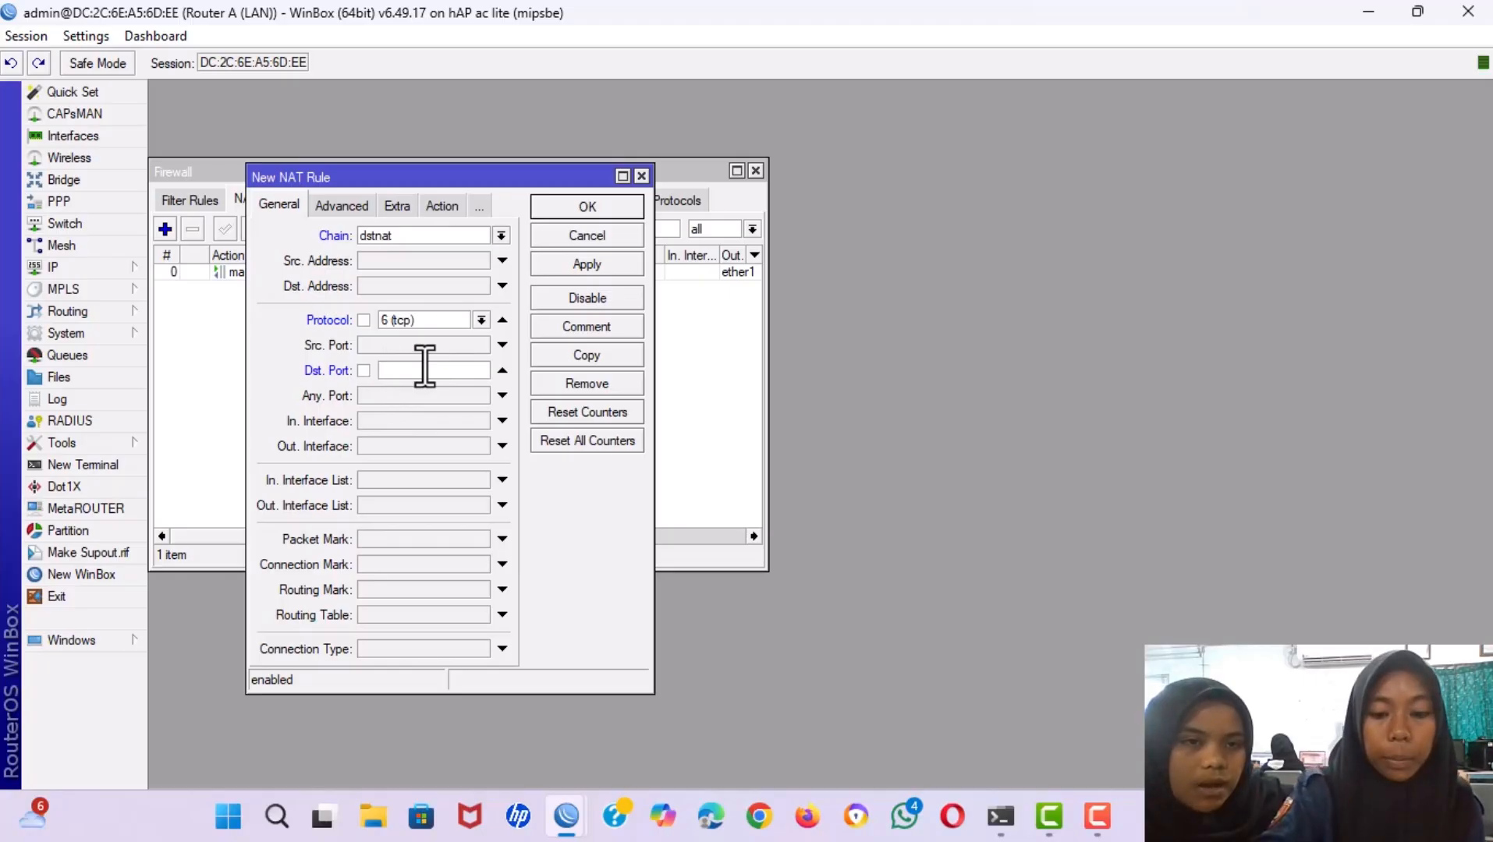
text(80)
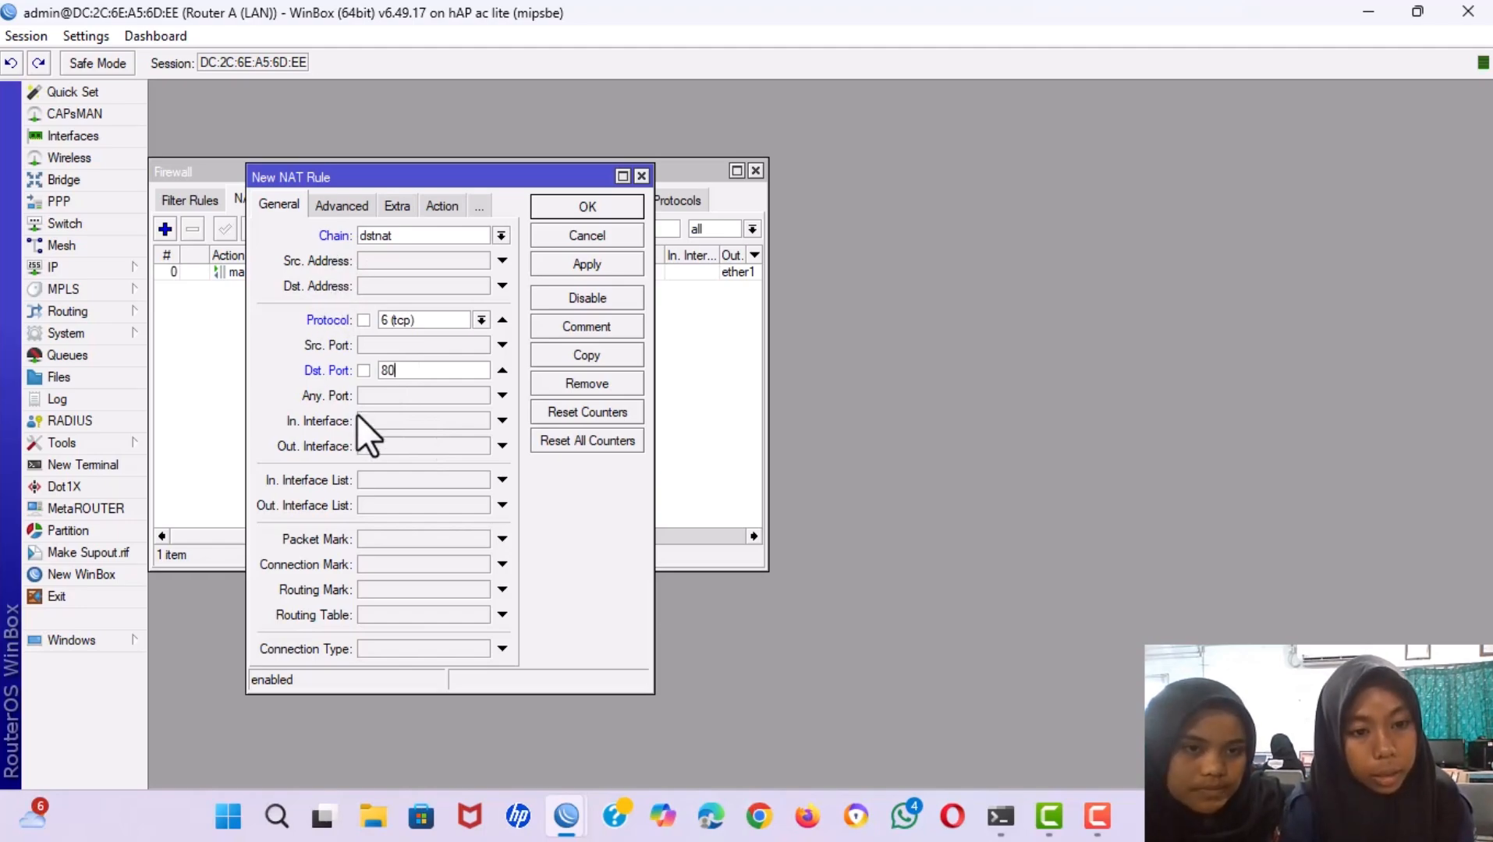
click(386, 418)
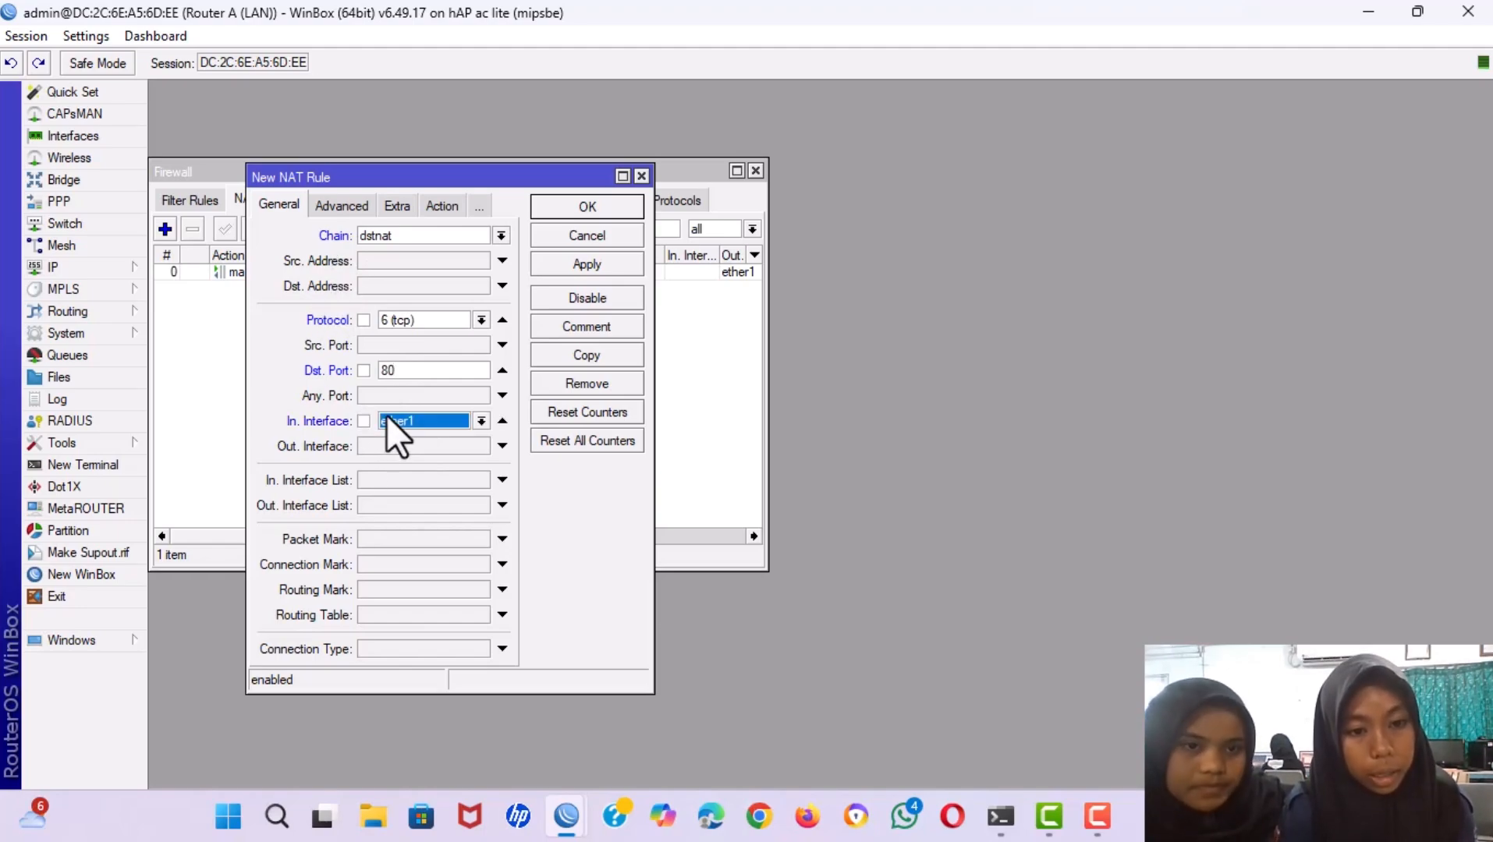
click(480, 421)
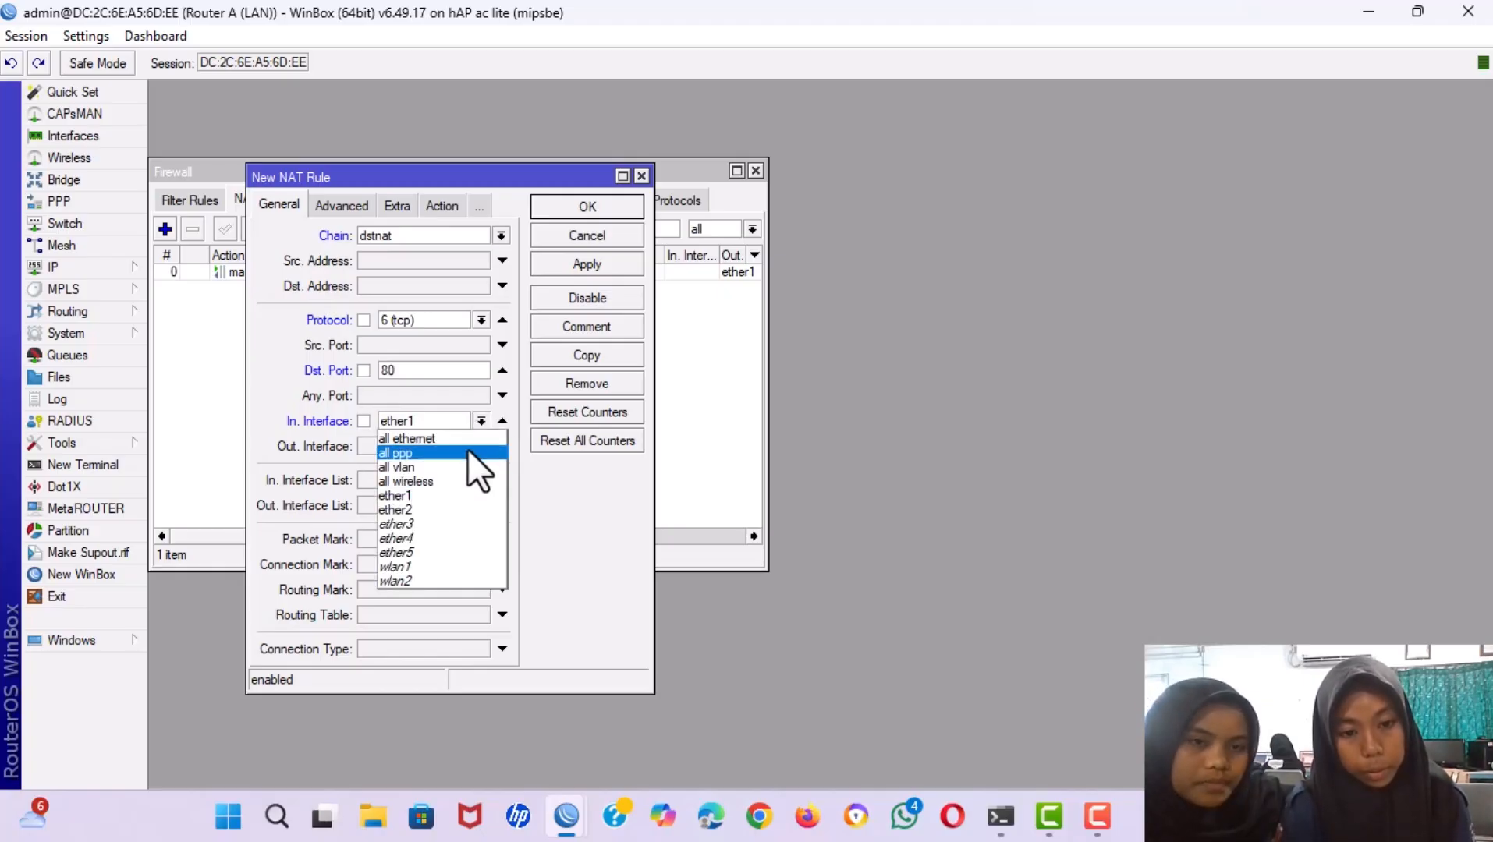
click(402, 507)
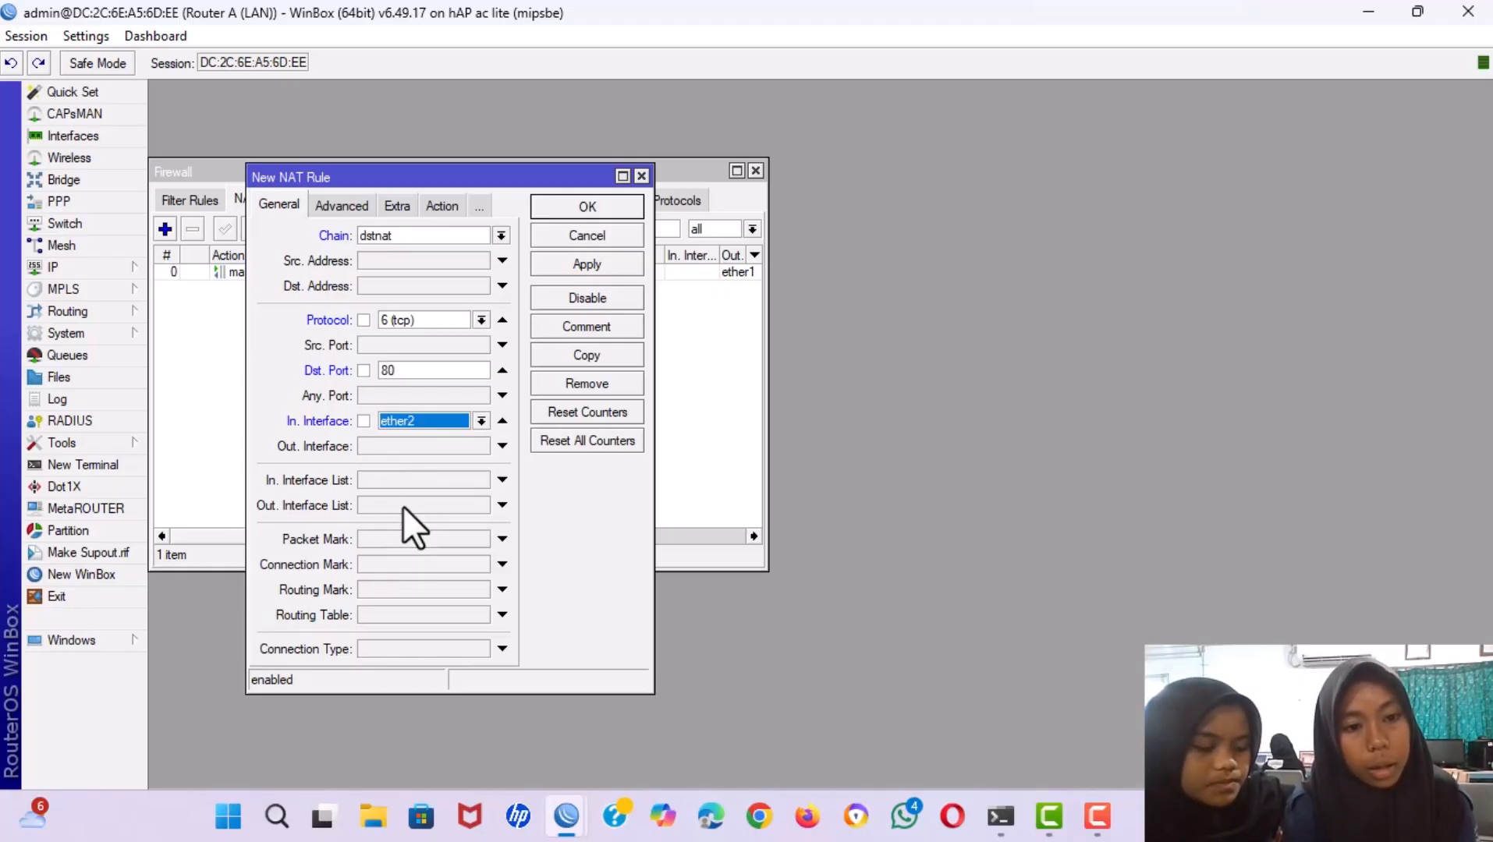
Set the rule's action to redirect to port 3128 and save it.
click(429, 208)
click(426, 233)
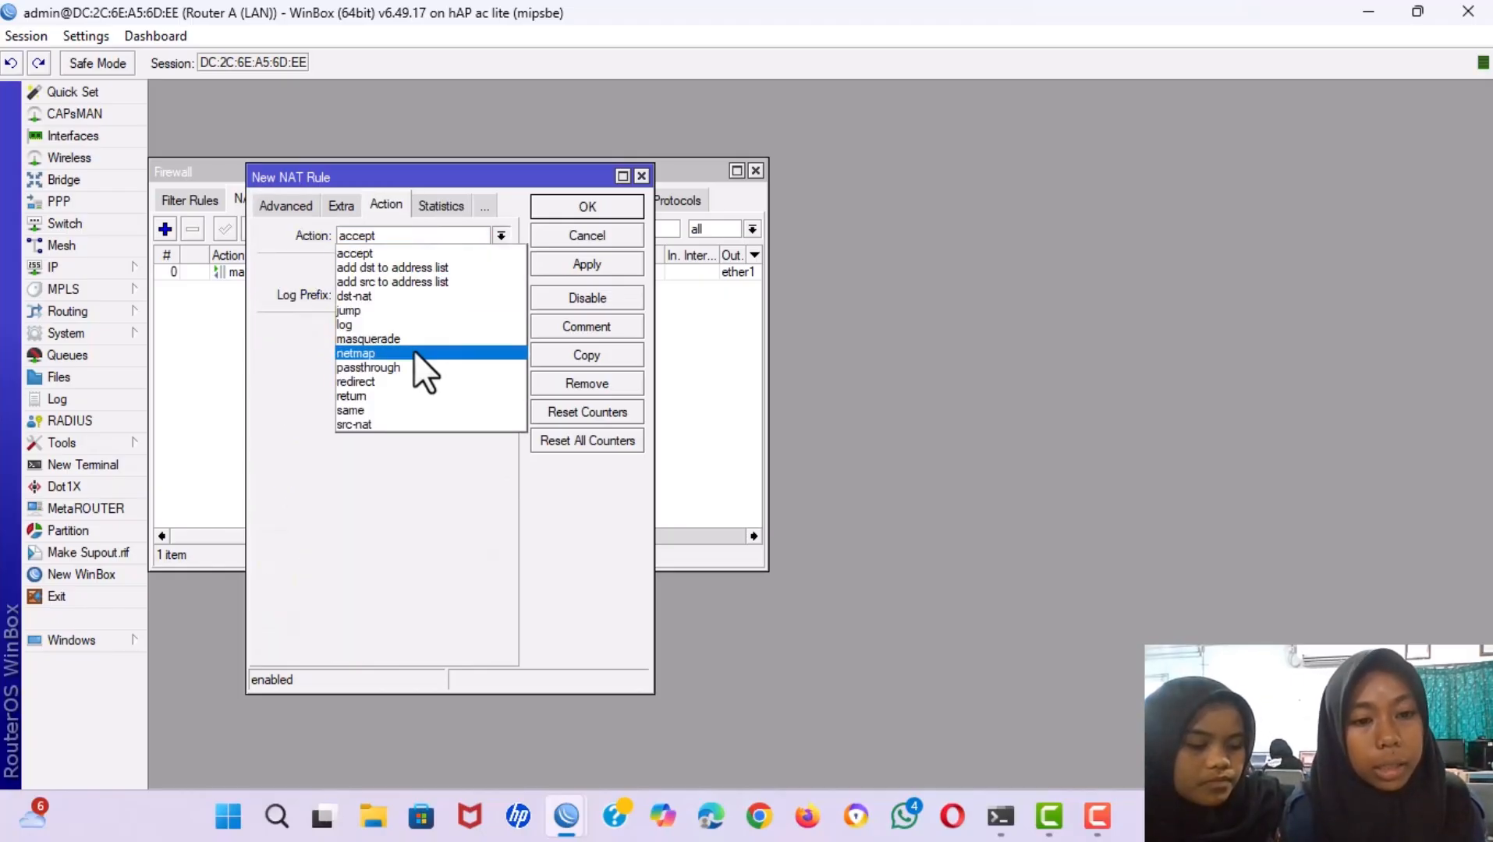
click(372, 379)
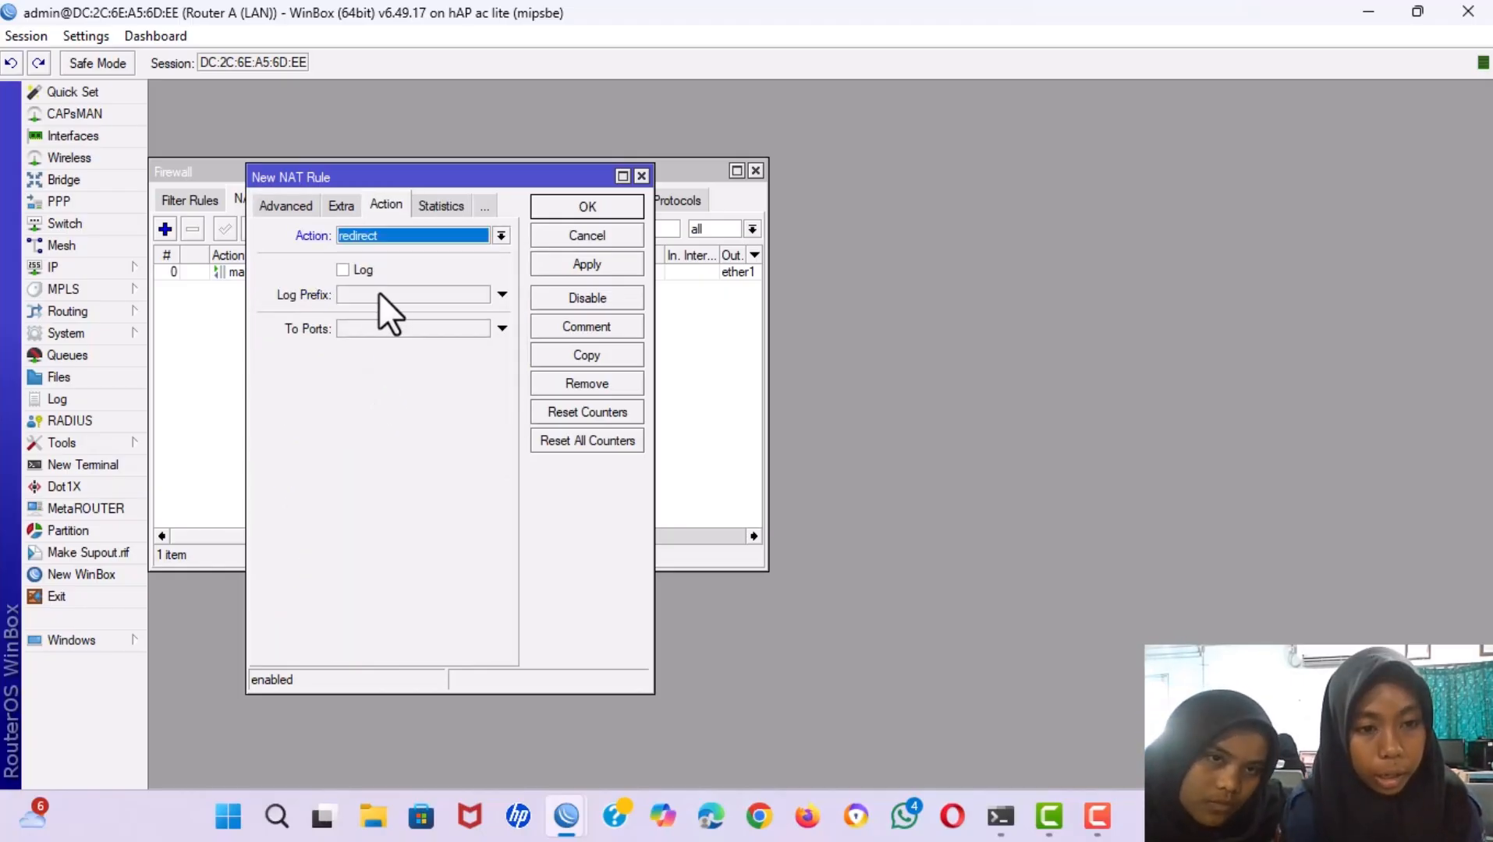
click(352, 329)
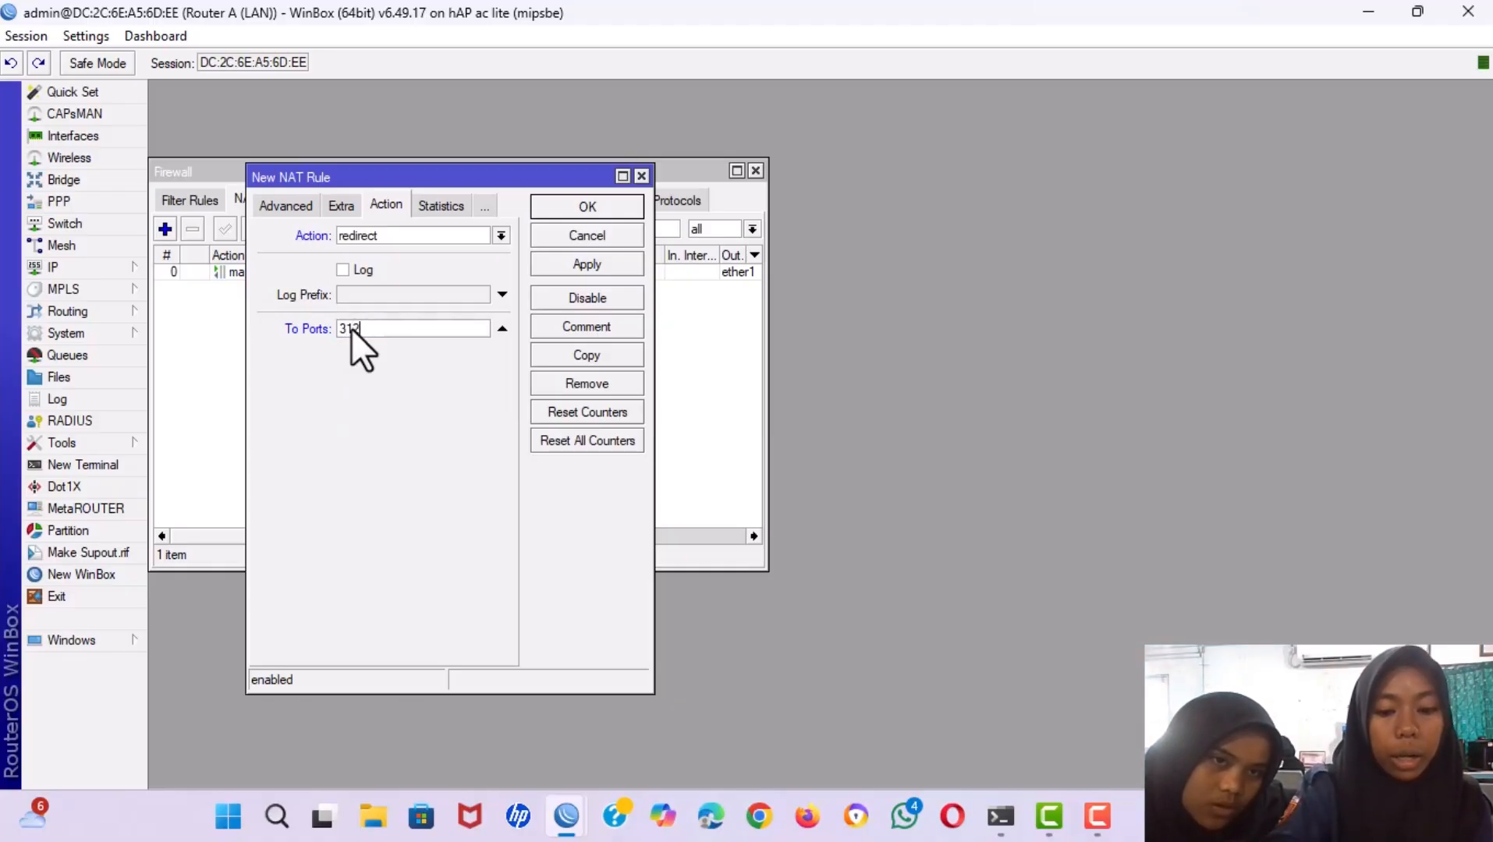
click(574, 264)
click(561, 202)
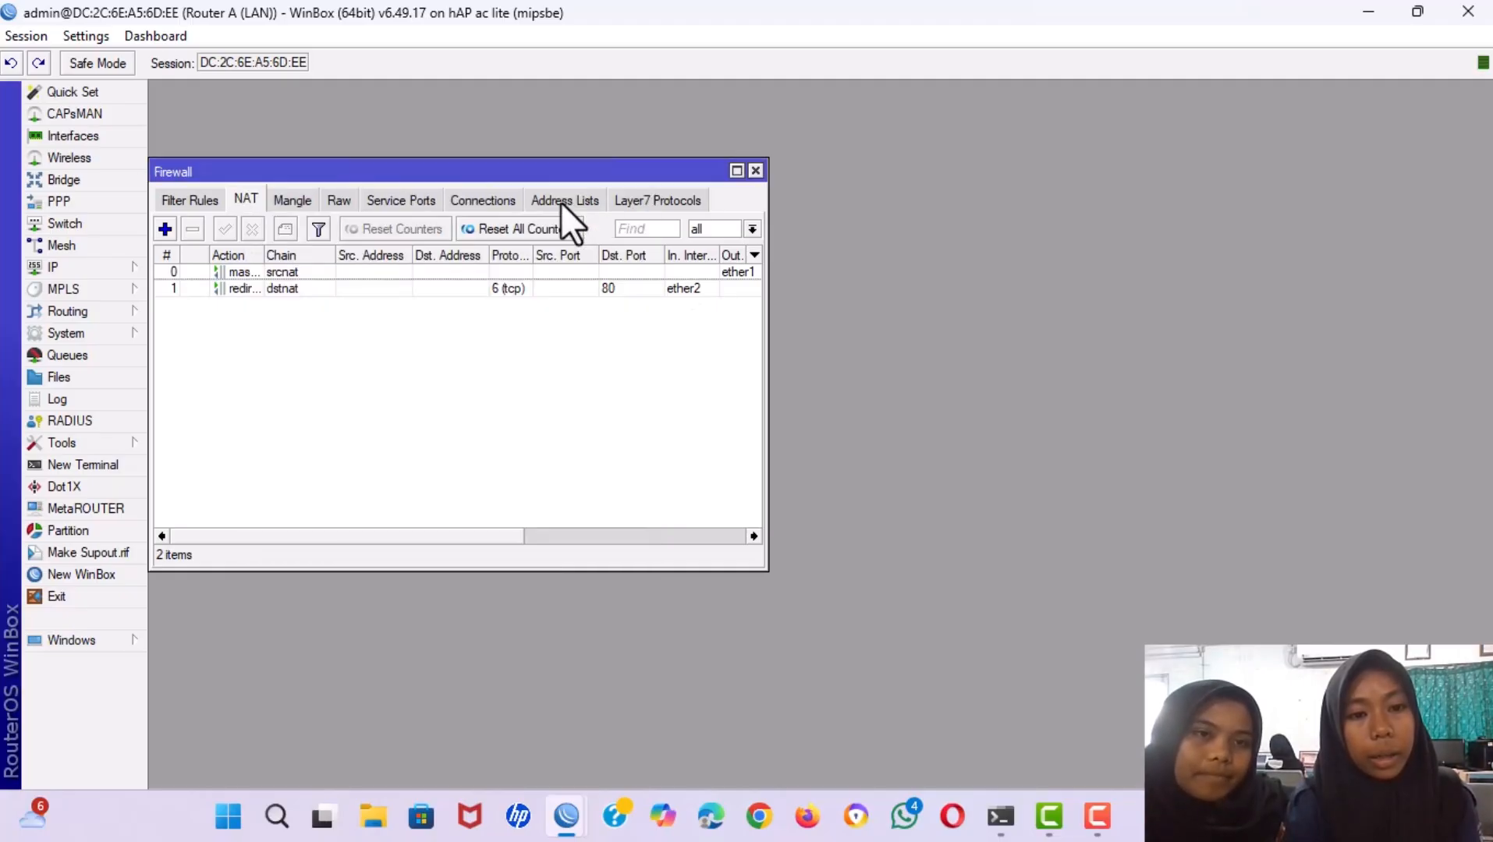
Start a second NAT rule with action redirect to port 3128.
click(164, 224)
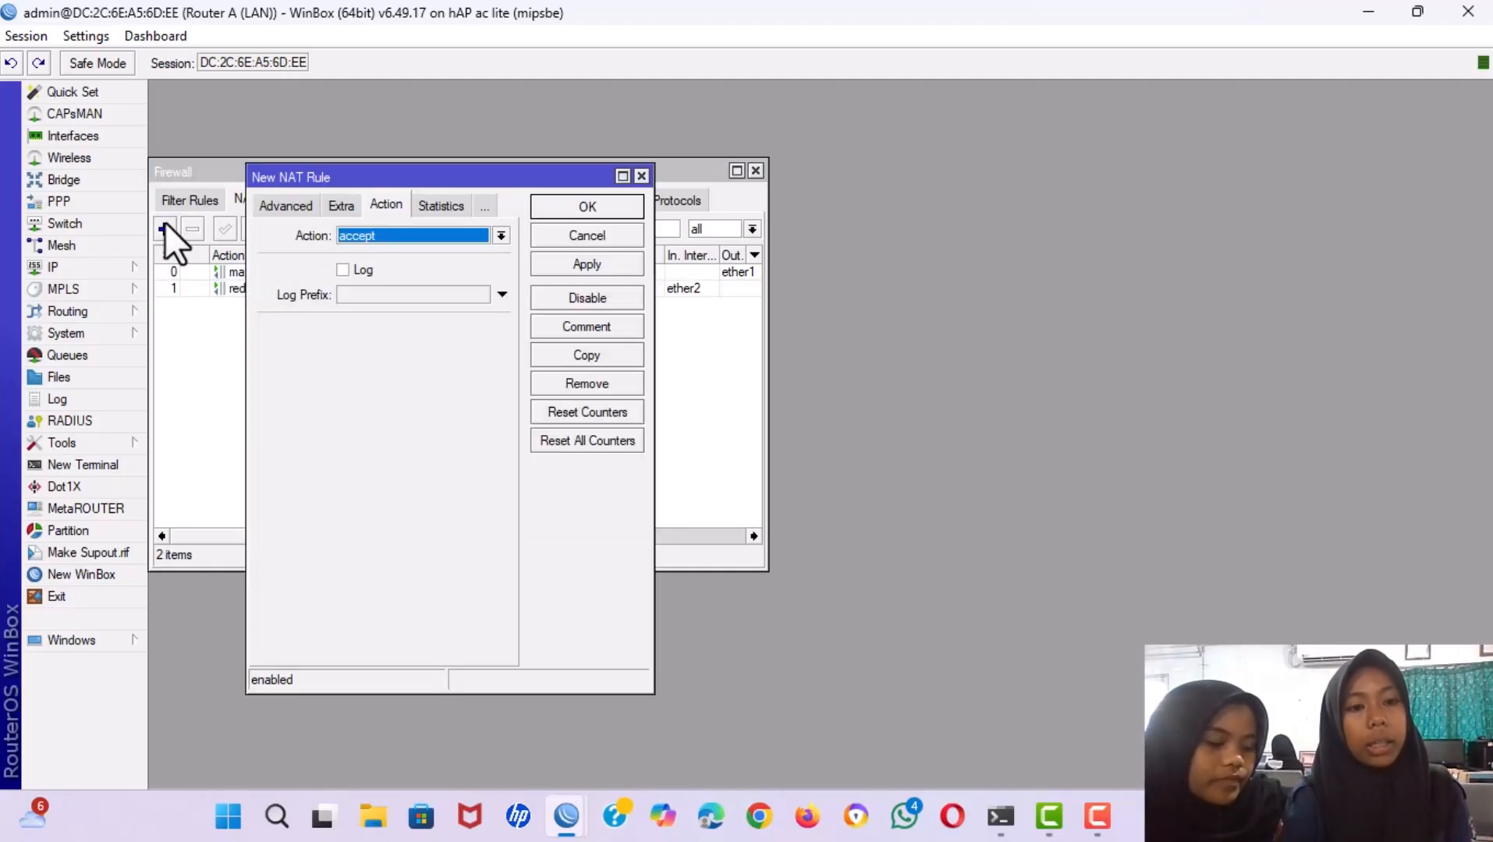
click(382, 237)
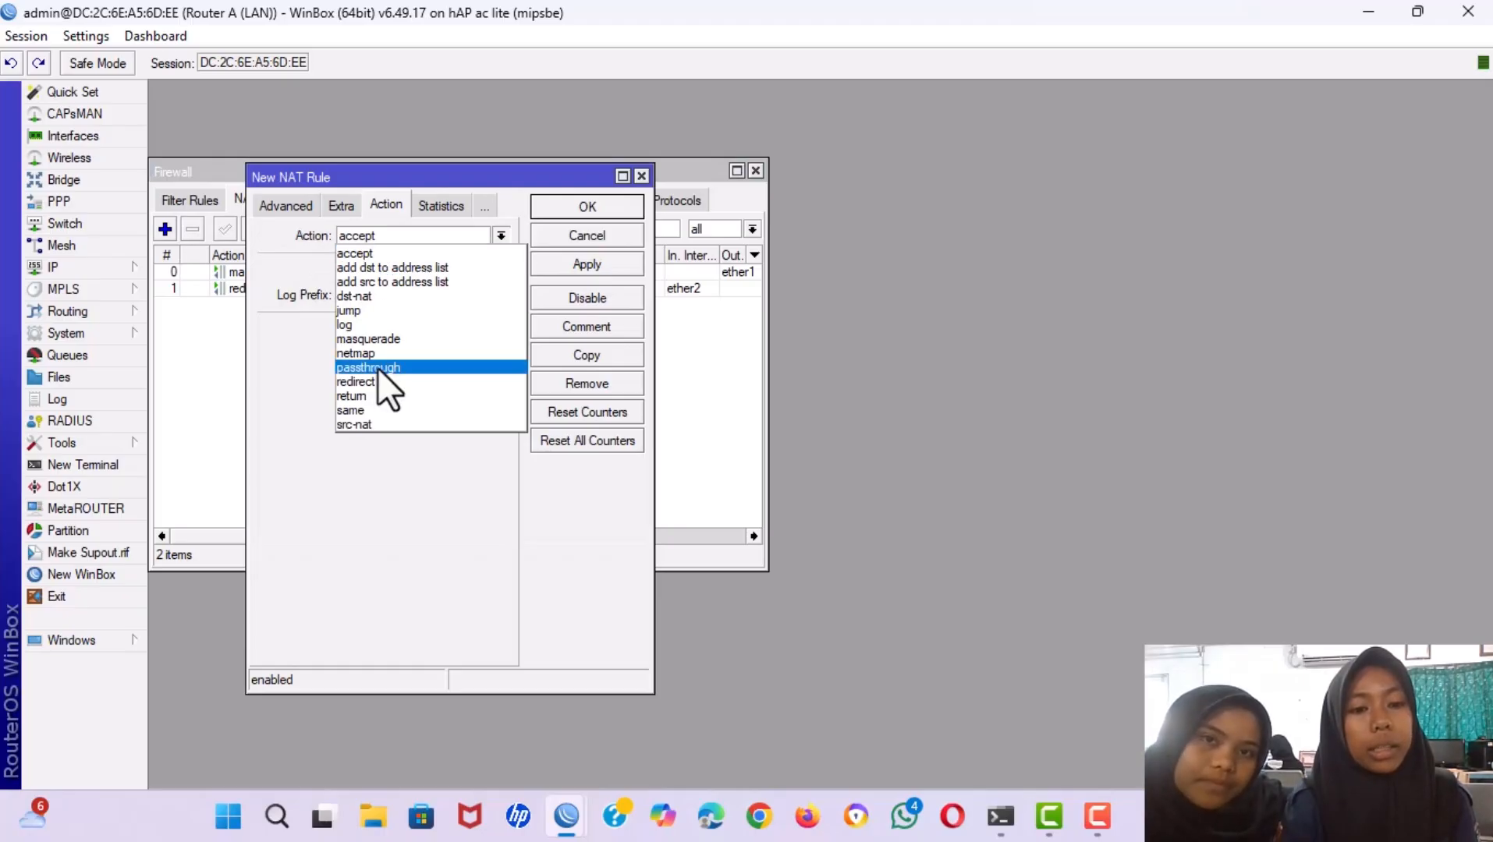
click(358, 382)
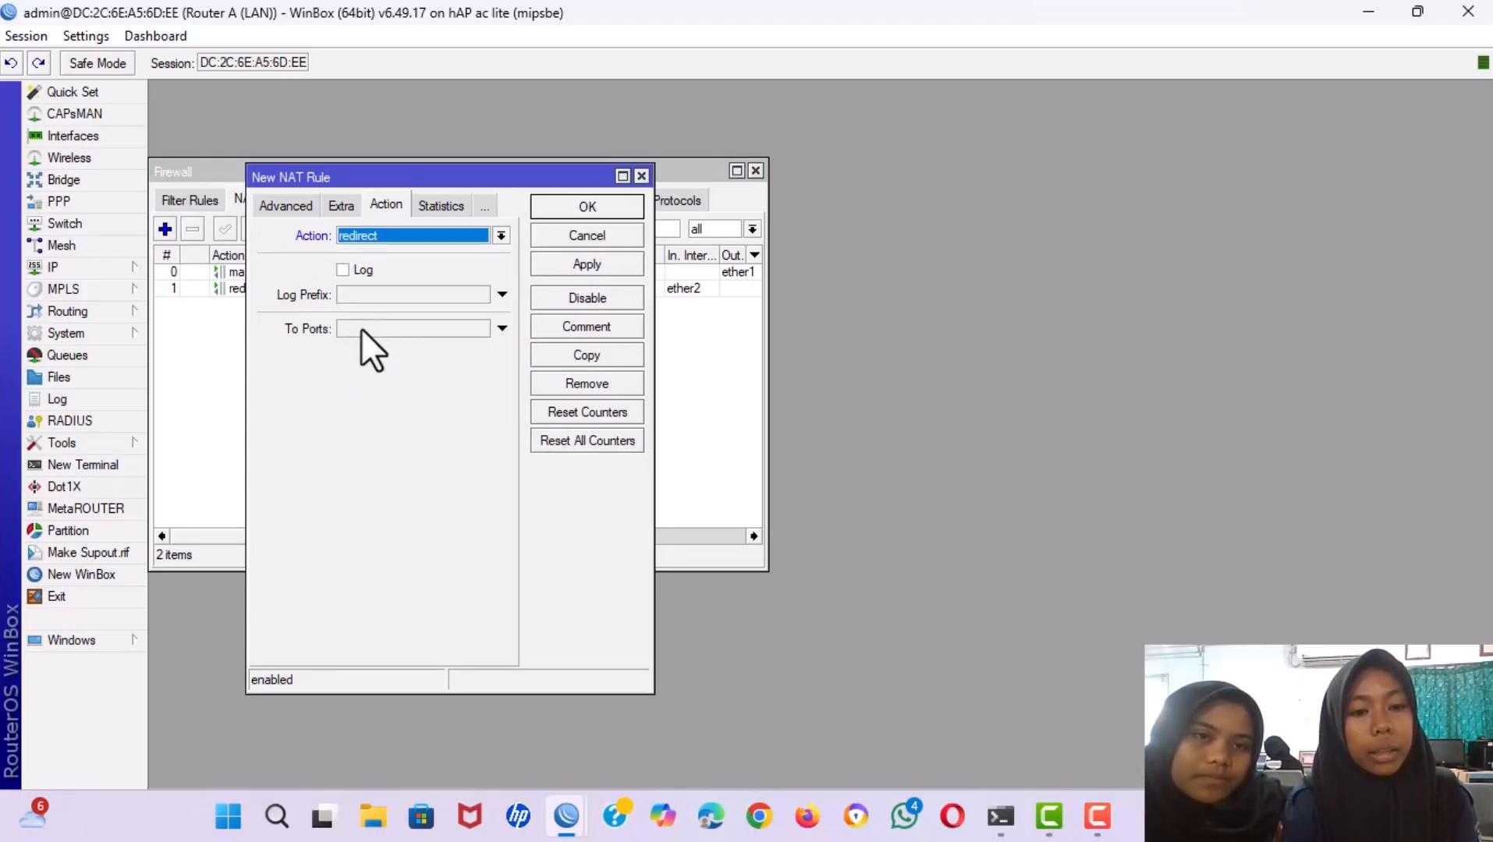
click(362, 329)
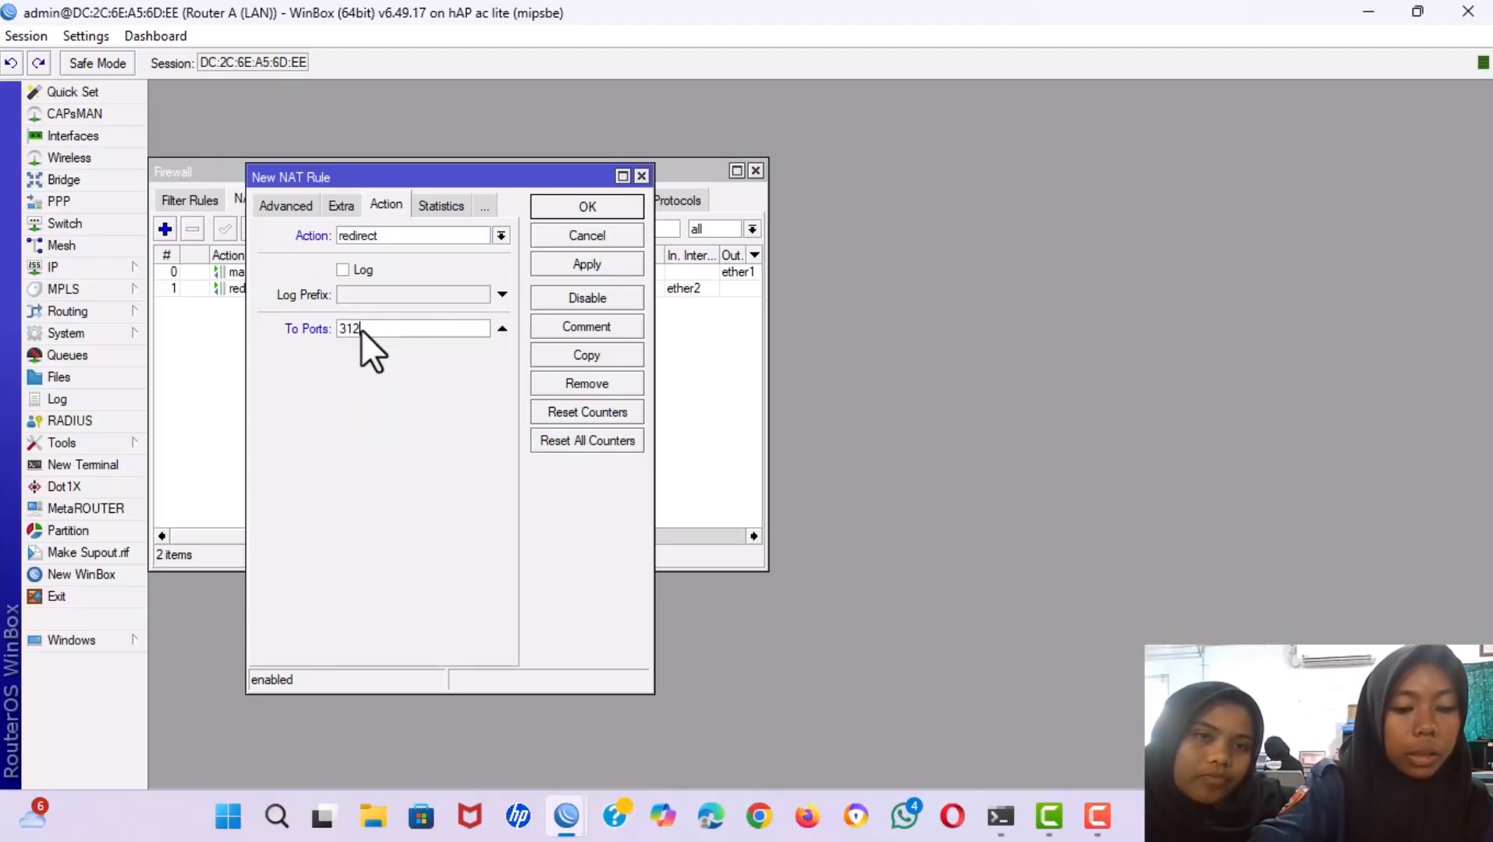
click(276, 204)
click(275, 205)
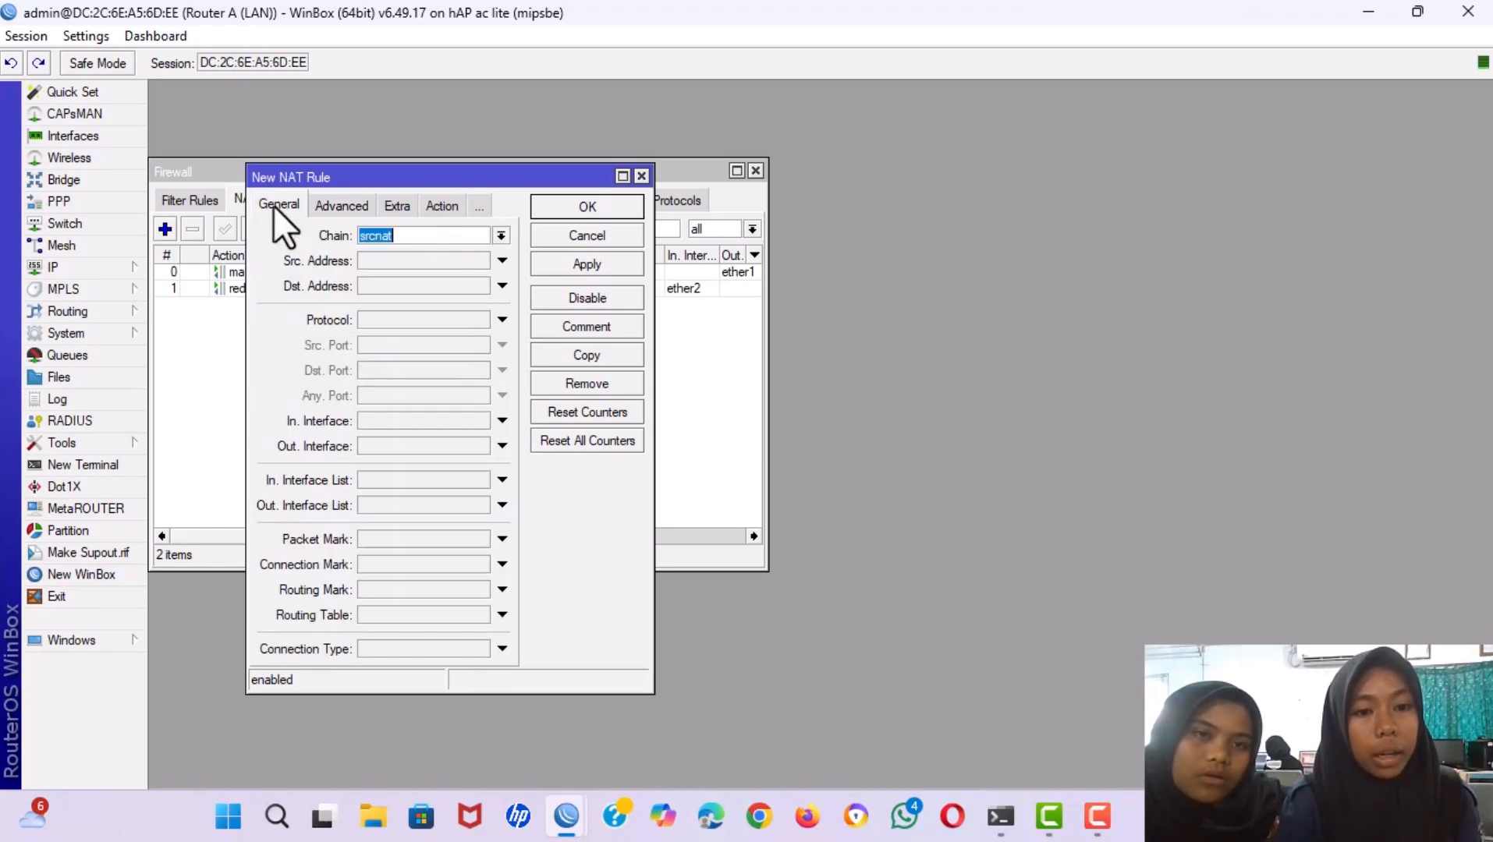
Match chain dstnat, protocol tcp, Dst. Port 443 on ether2, and save the rule.
click(503, 231)
click(466, 252)
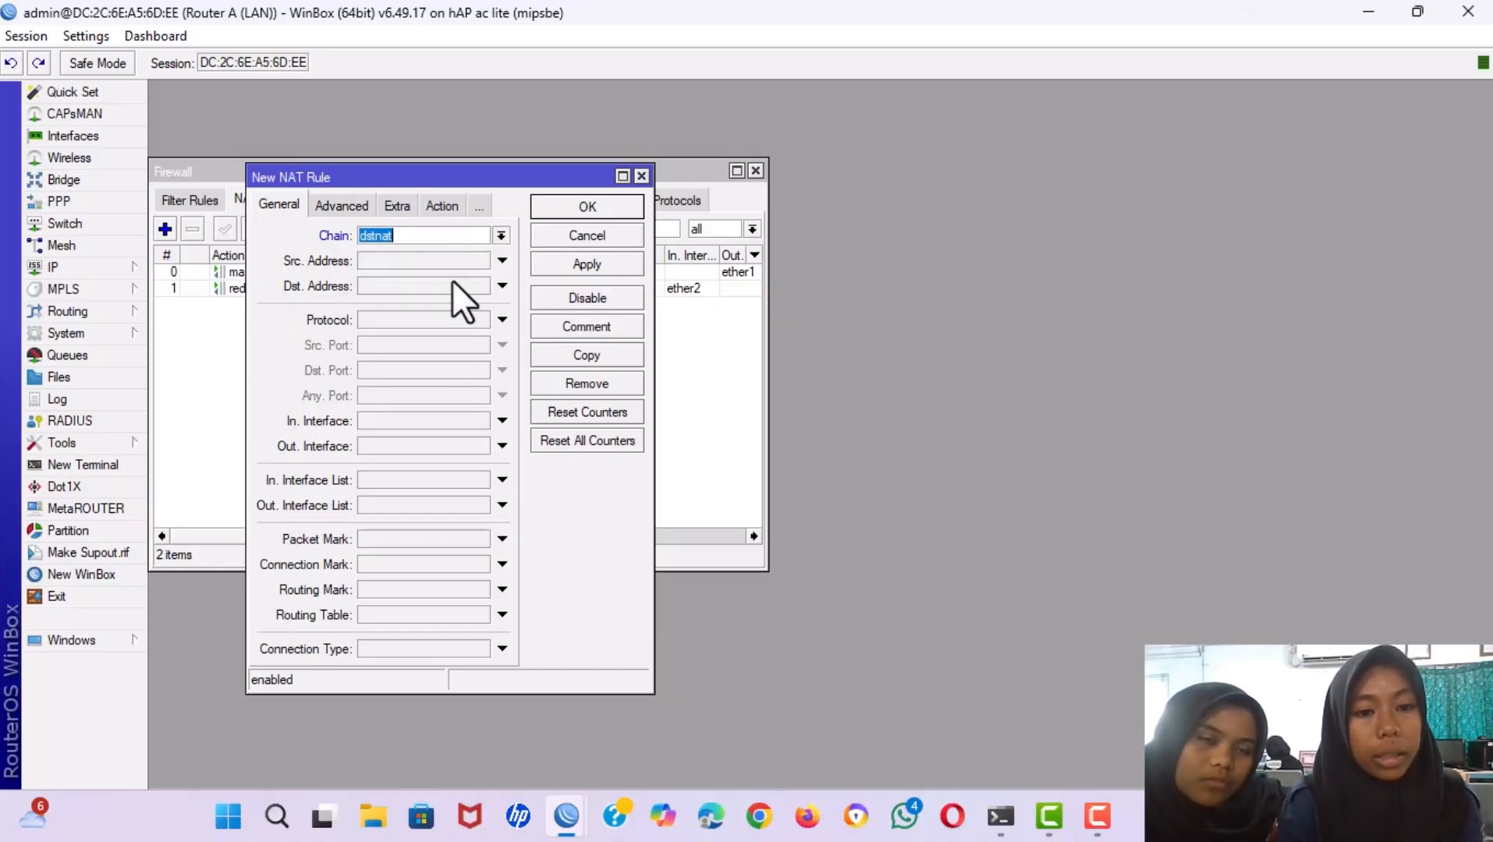
click(379, 318)
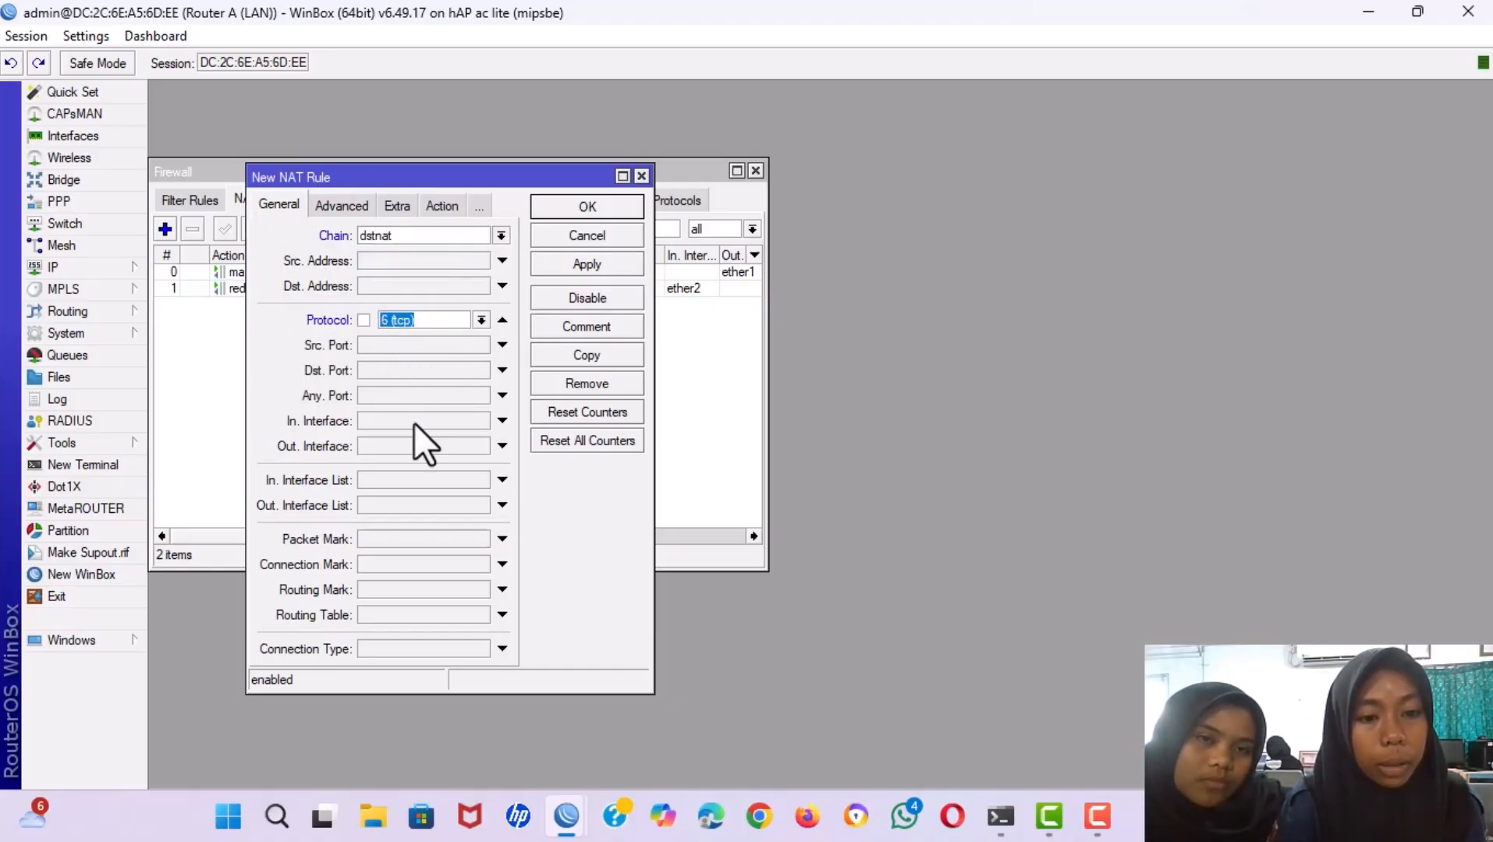
click(374, 418)
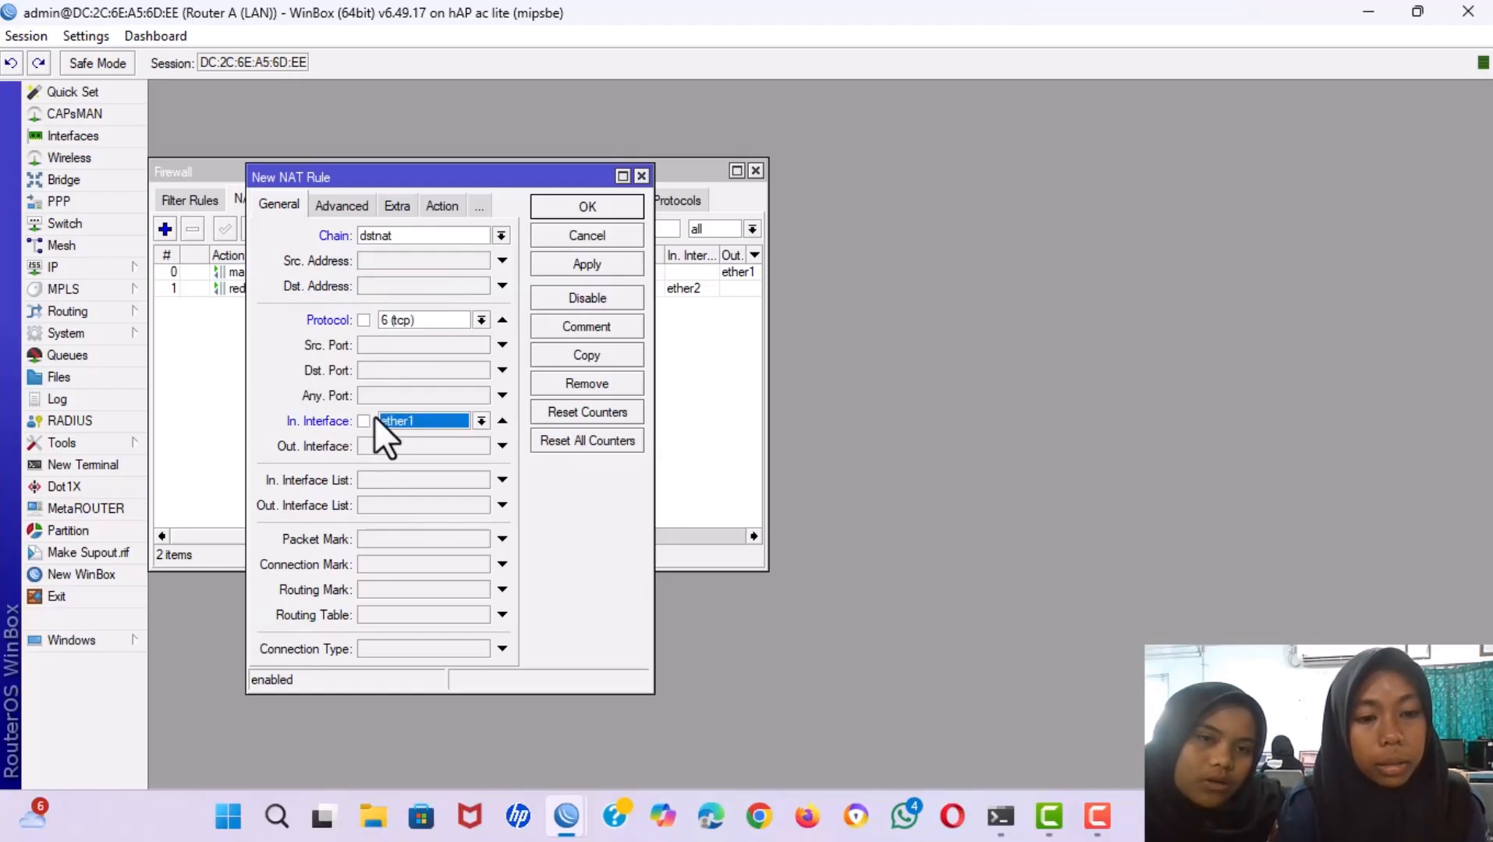
click(386, 372)
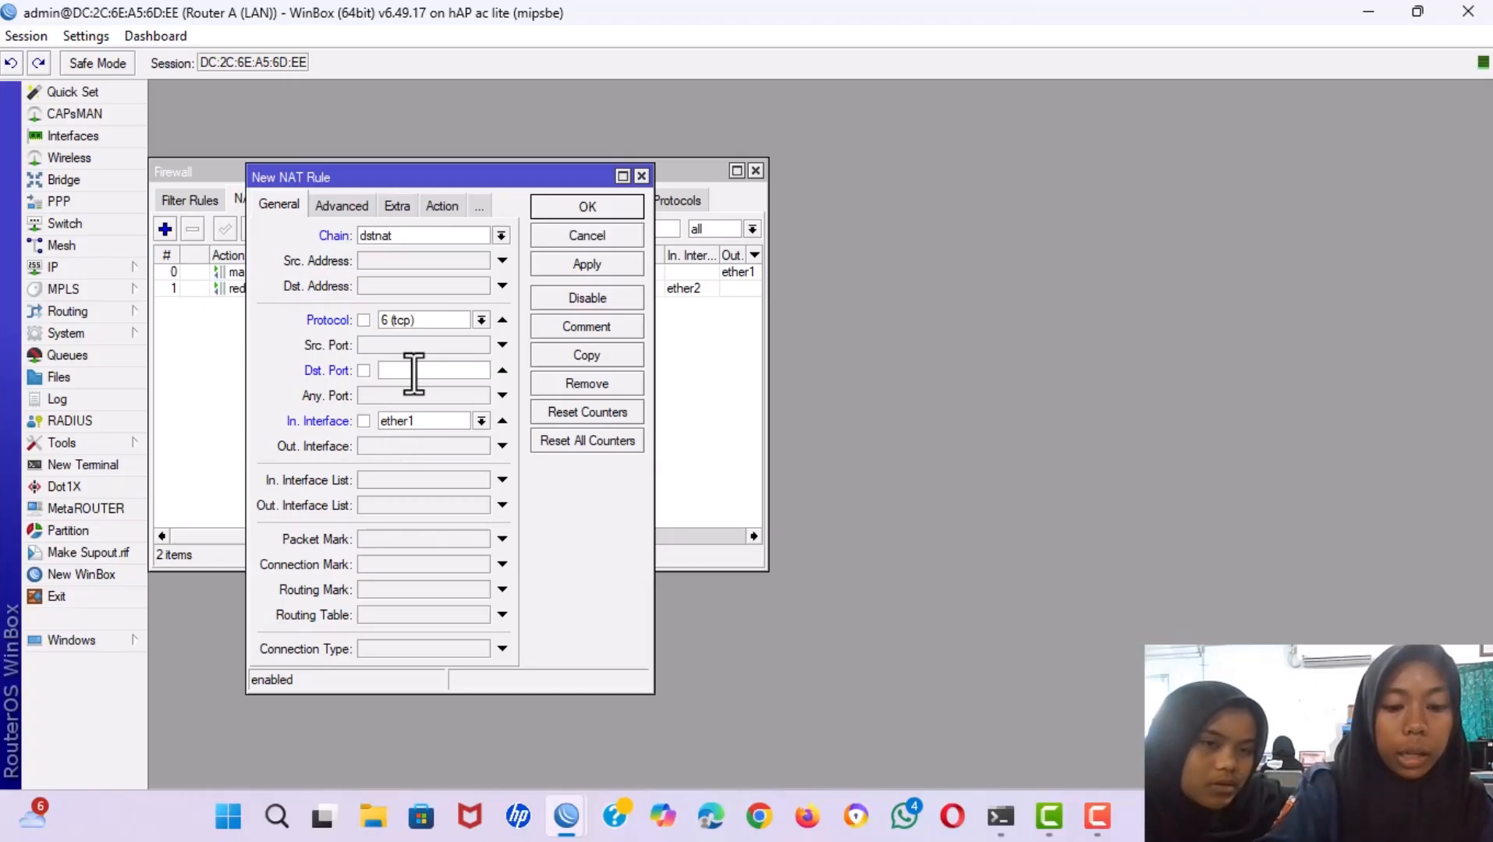
text(443)
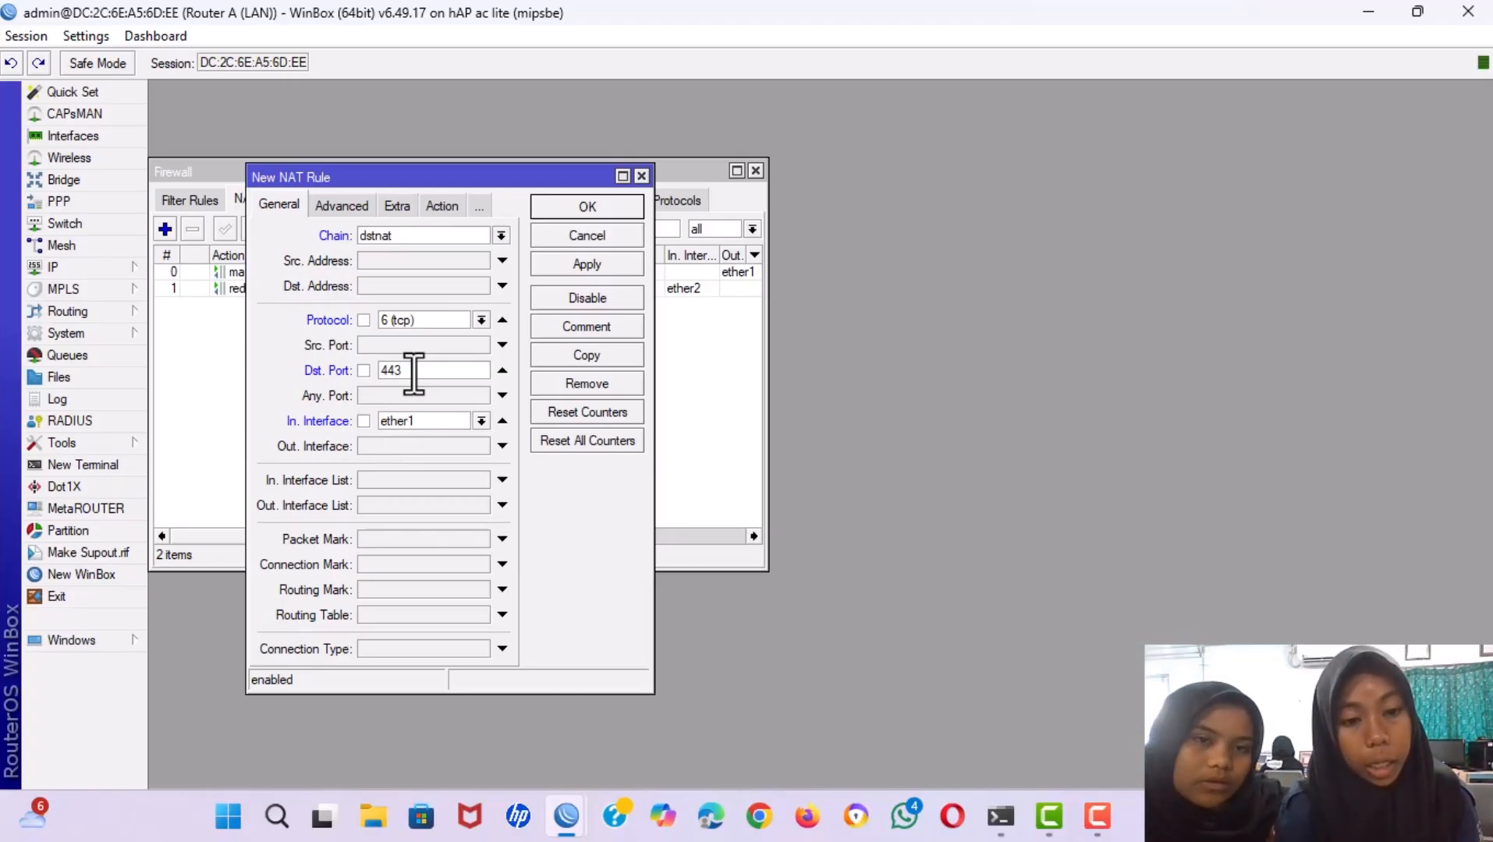
click(440, 417)
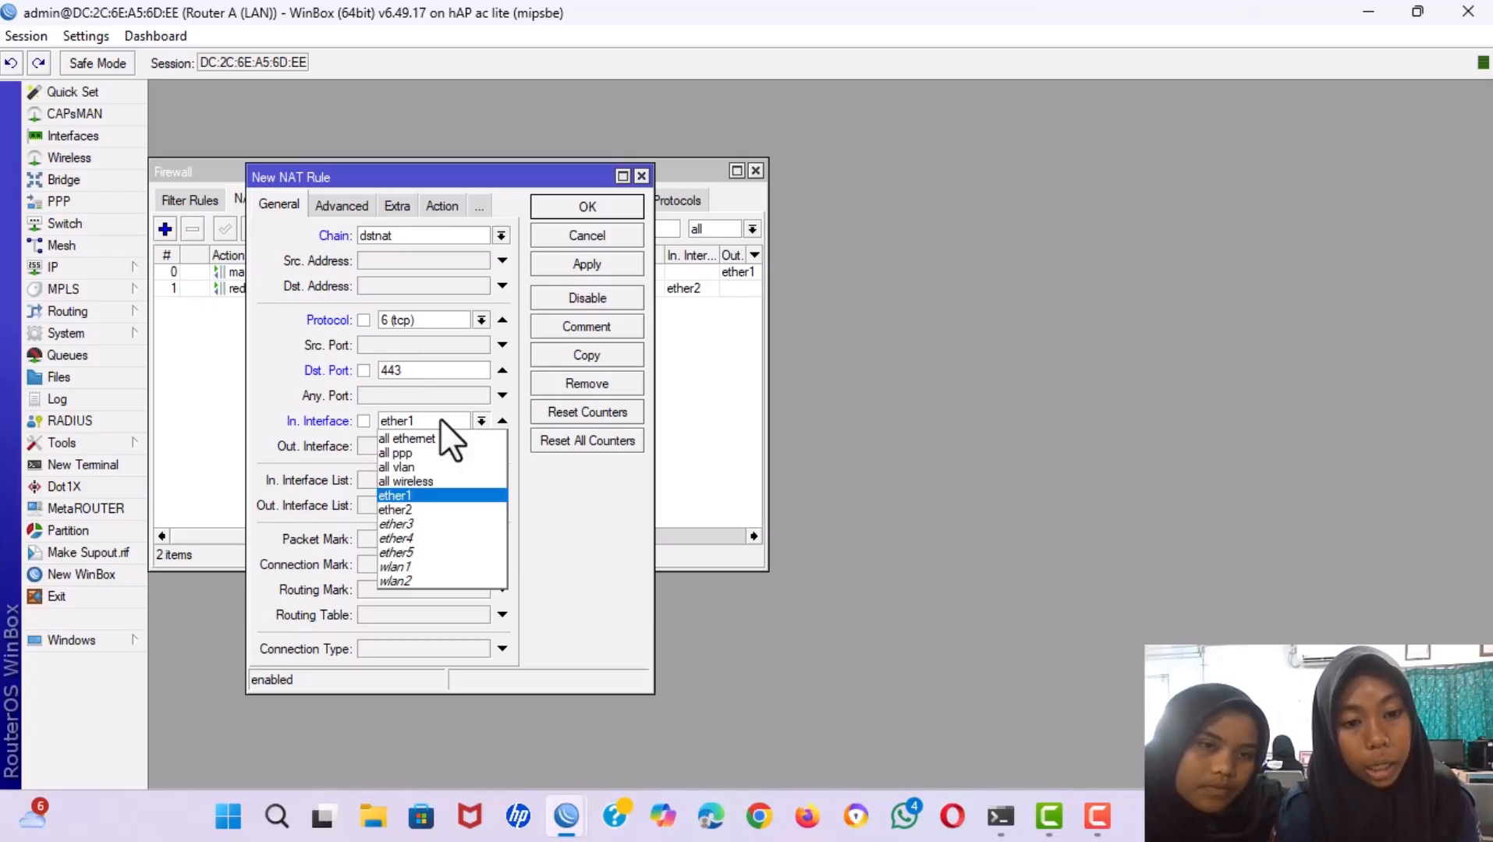
click(415, 505)
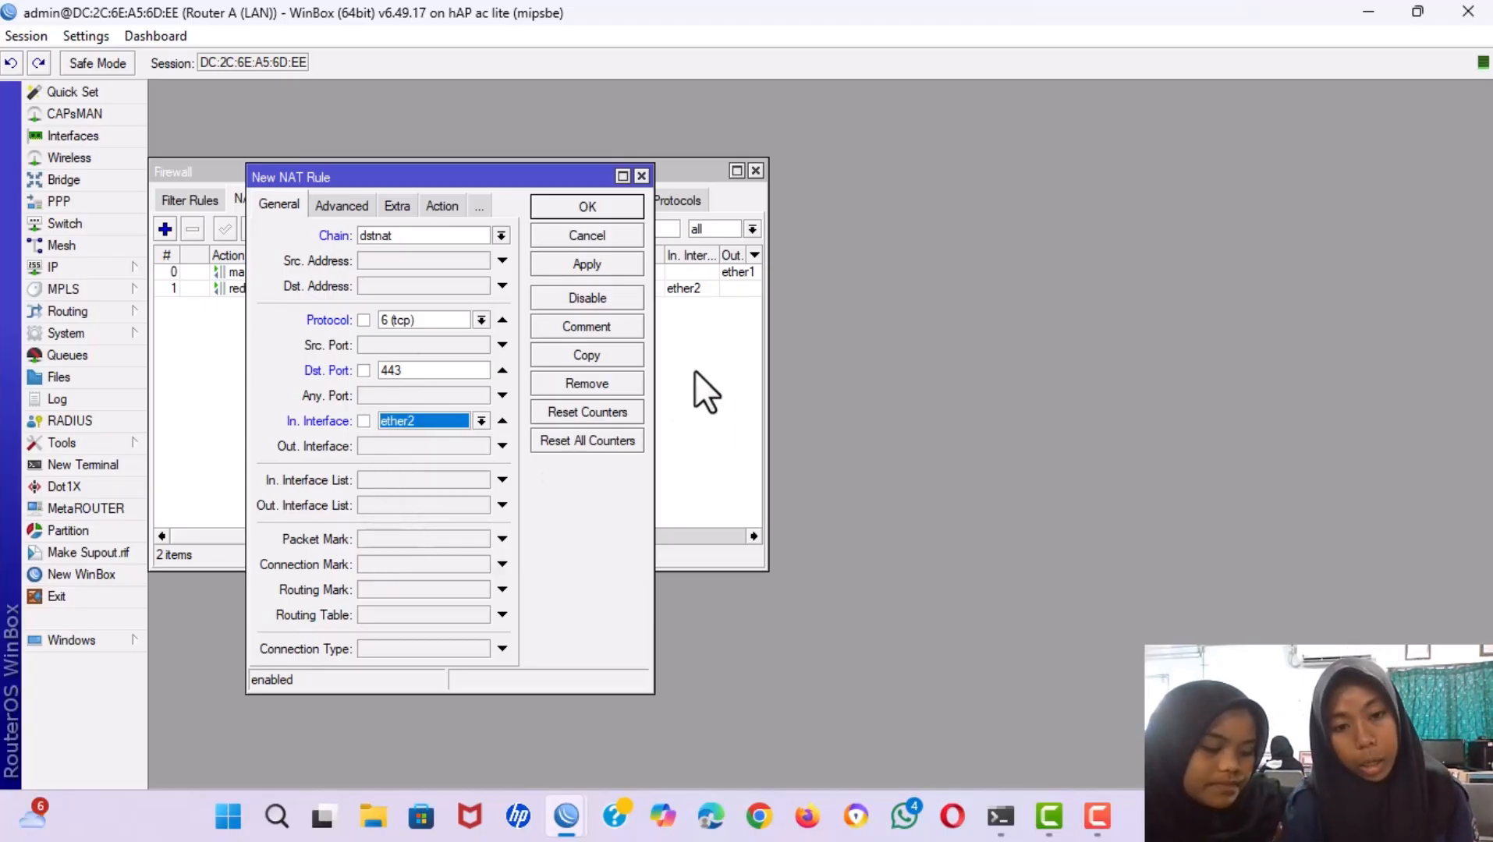
click(441, 206)
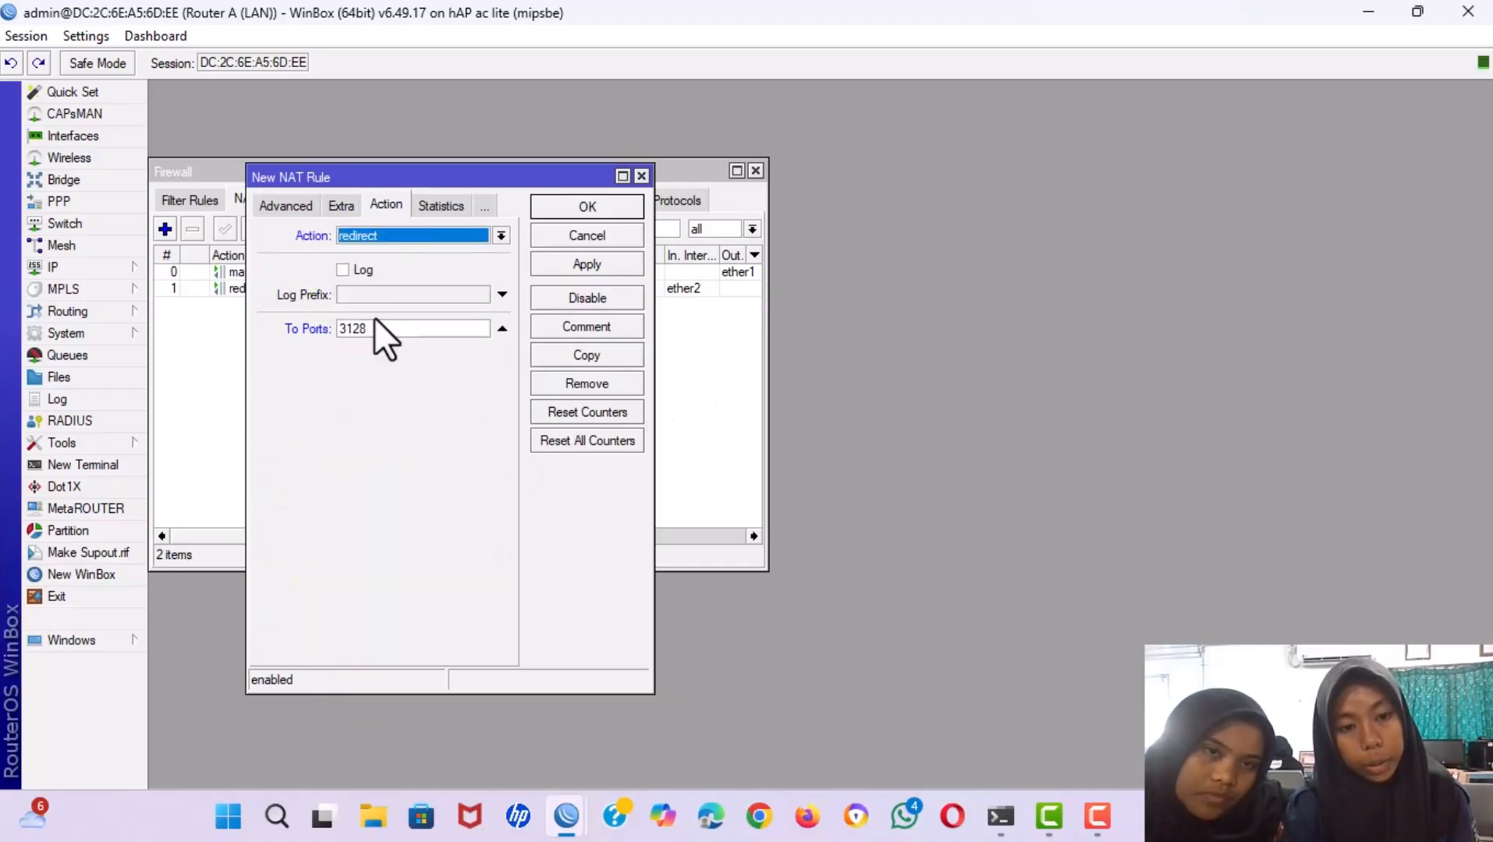
click(565, 266)
click(550, 208)
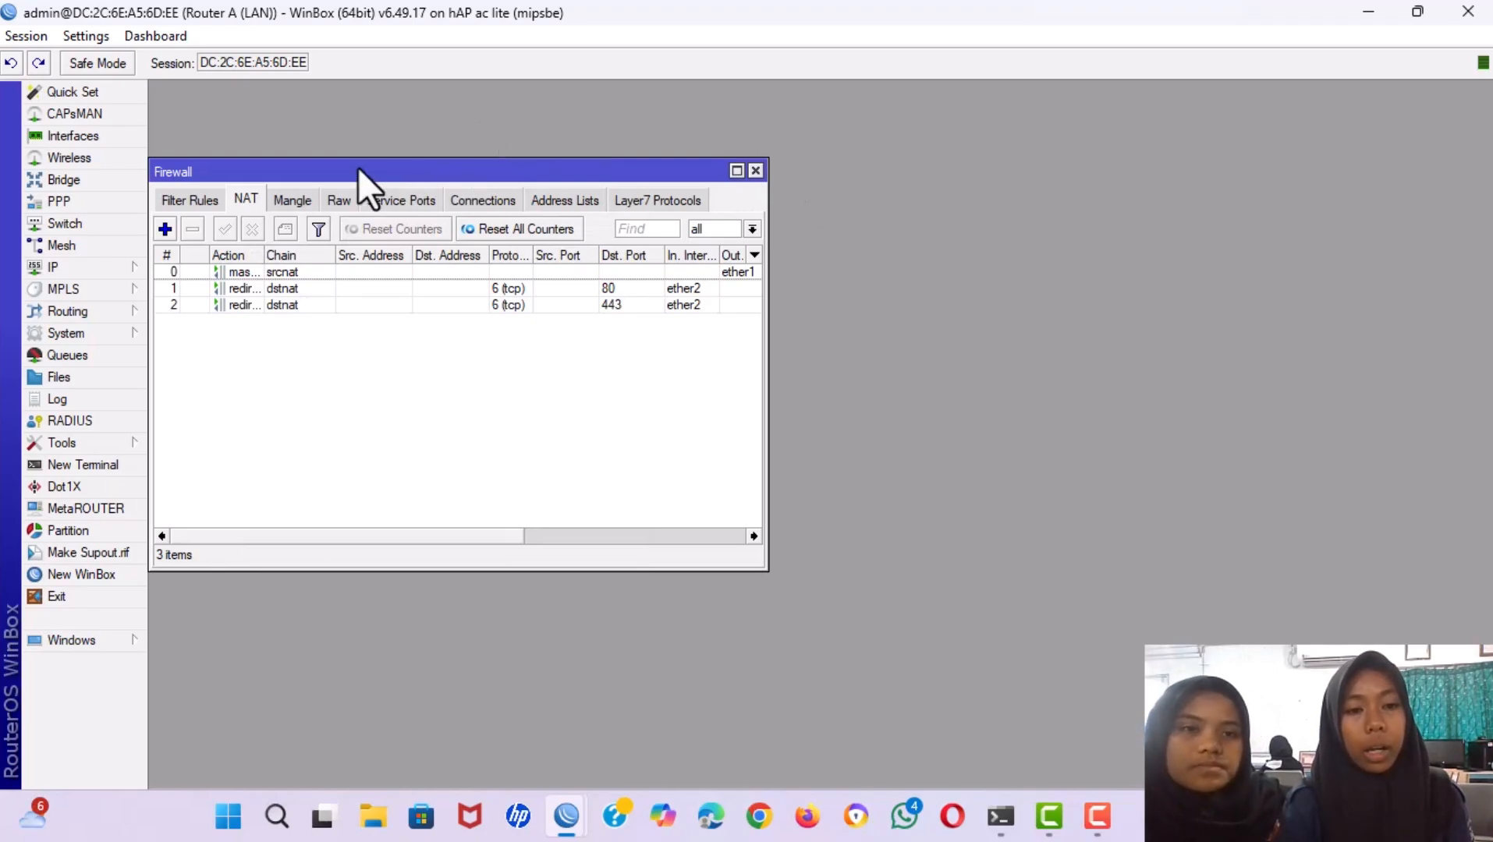
Move the Firewall window aside and switch to the Router b WinBox session.
drag(357, 167, 453, 291)
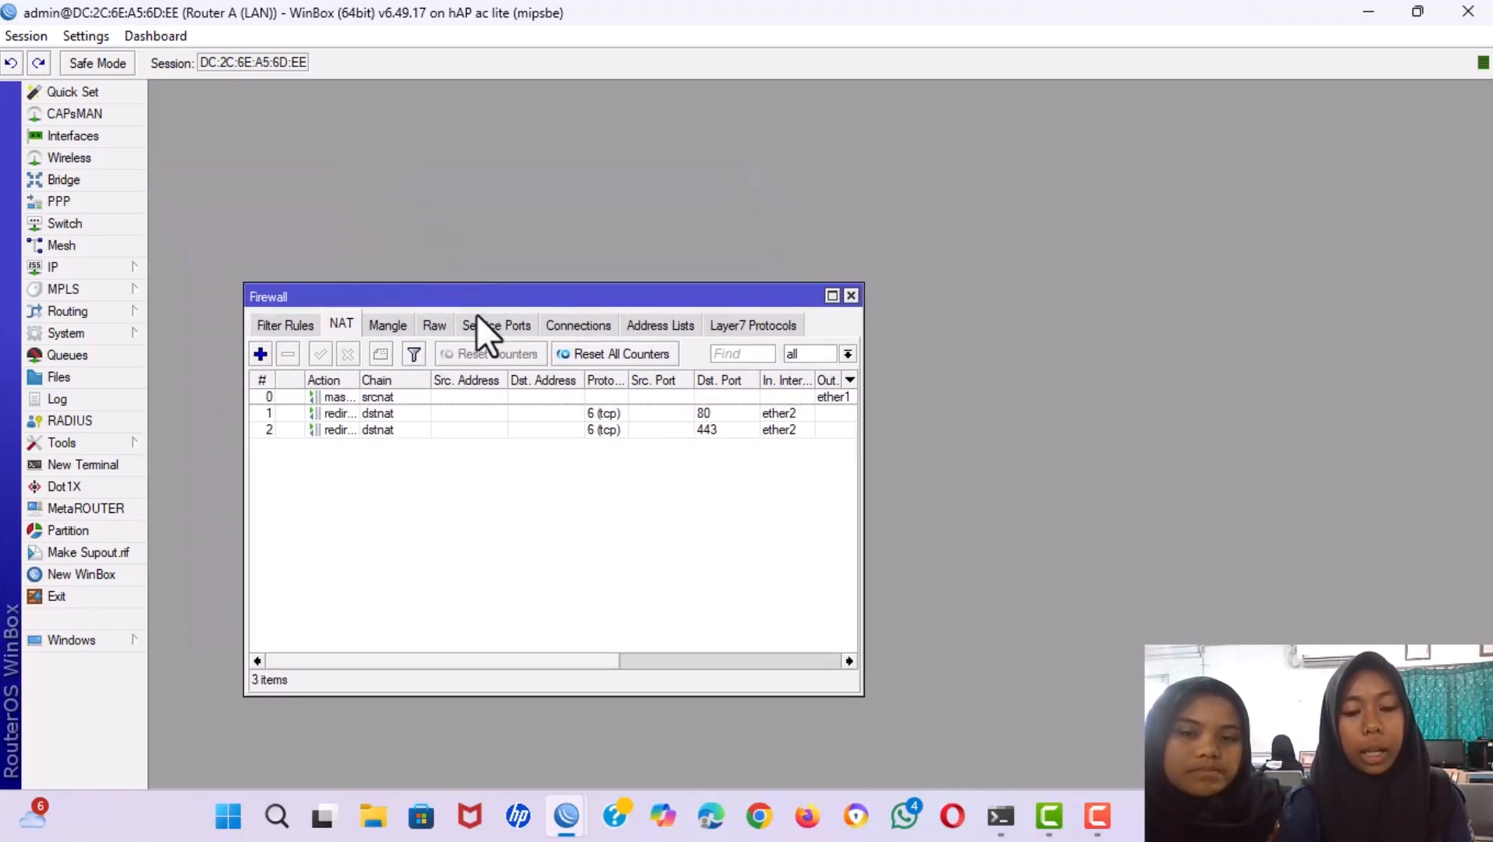
mouse_move(568, 819)
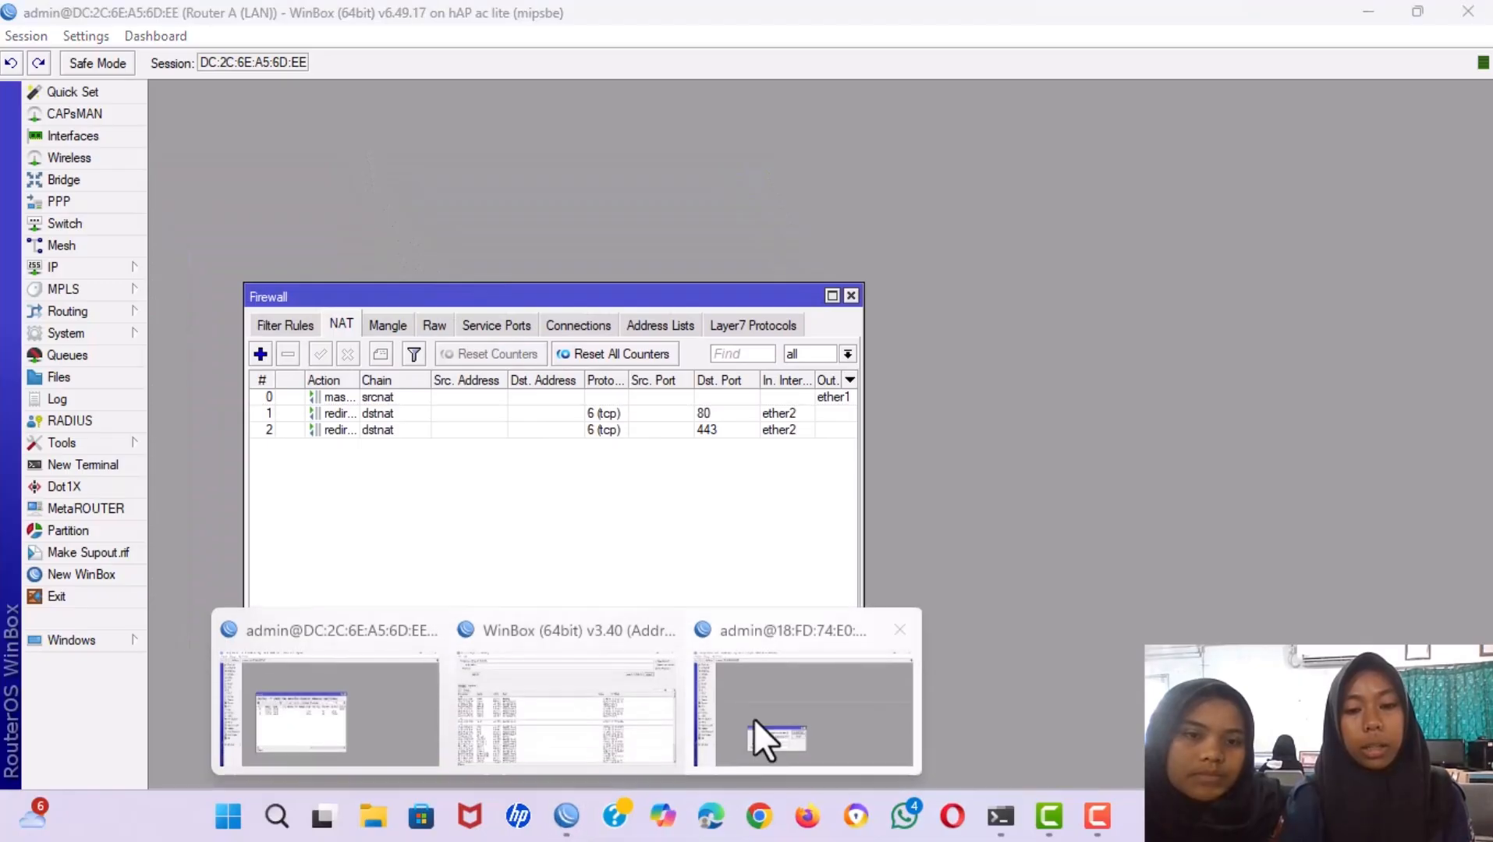
click(810, 709)
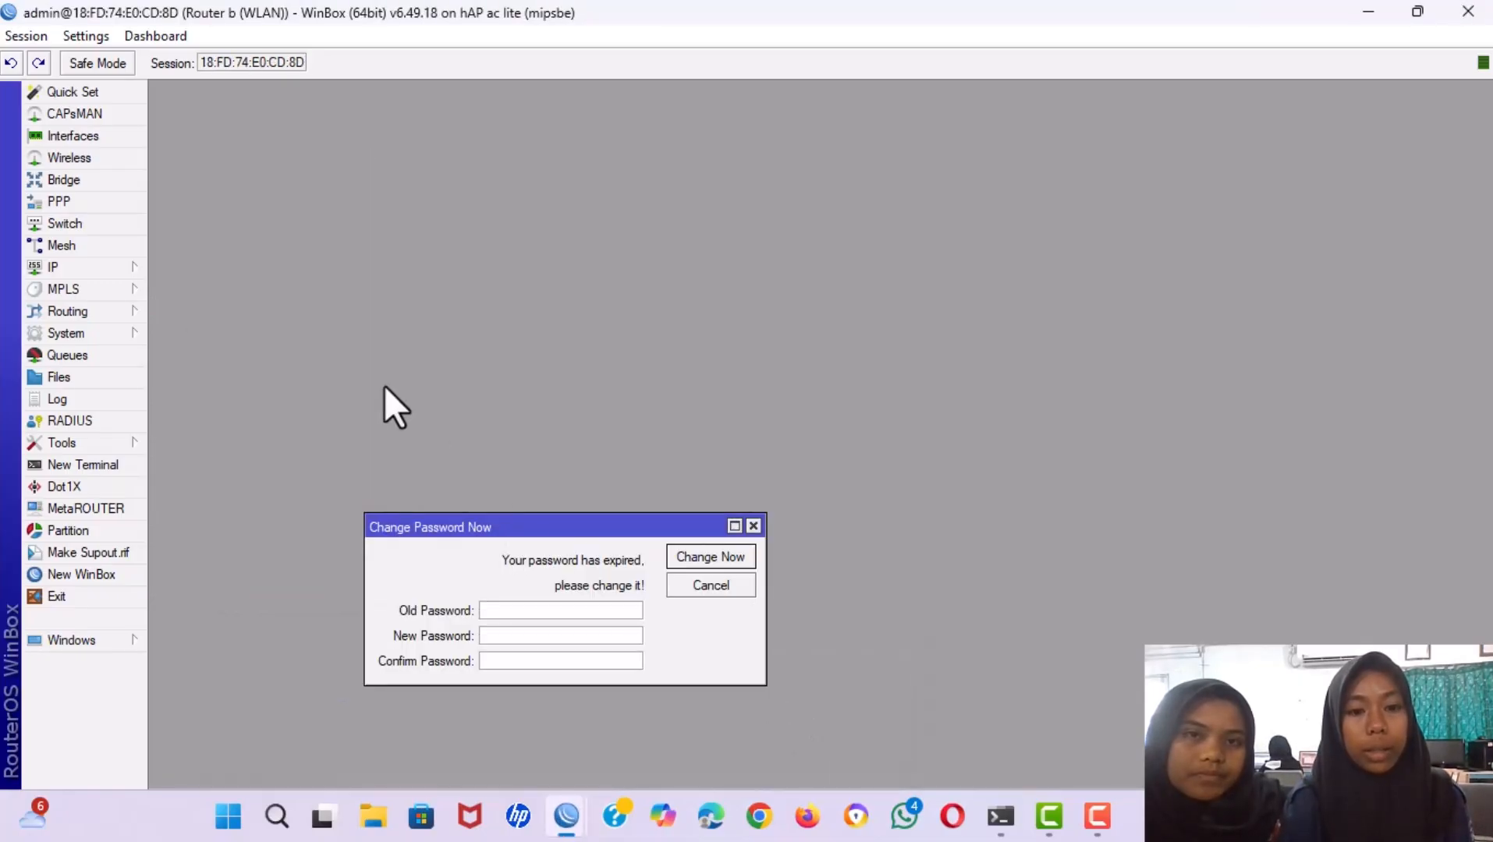
Change the system identity's lowercase b to uppercase, making it Router B (WLAN).
click(77, 328)
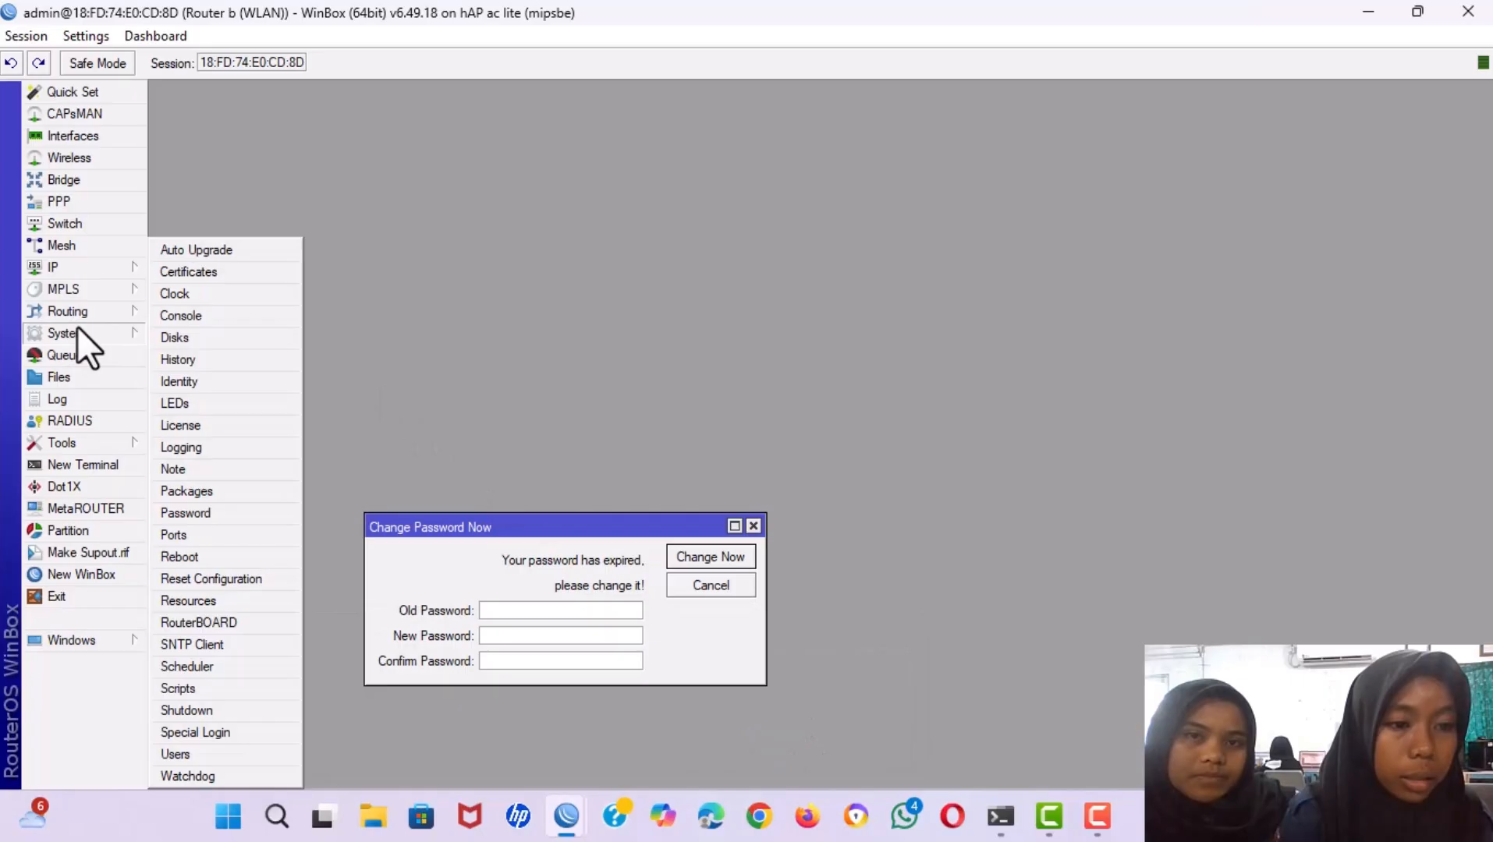
click(179, 380)
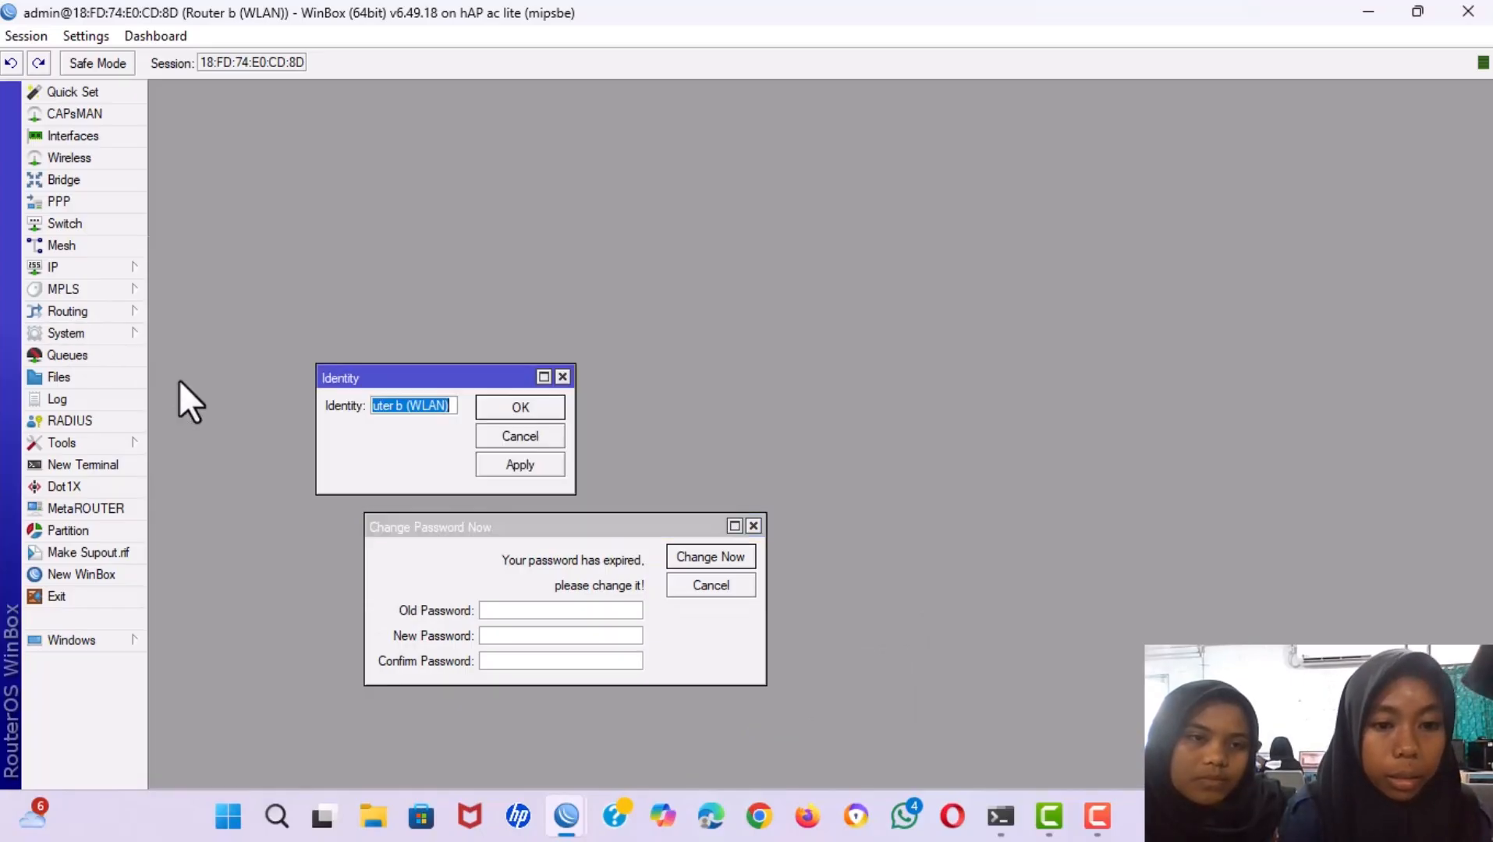
click(404, 411)
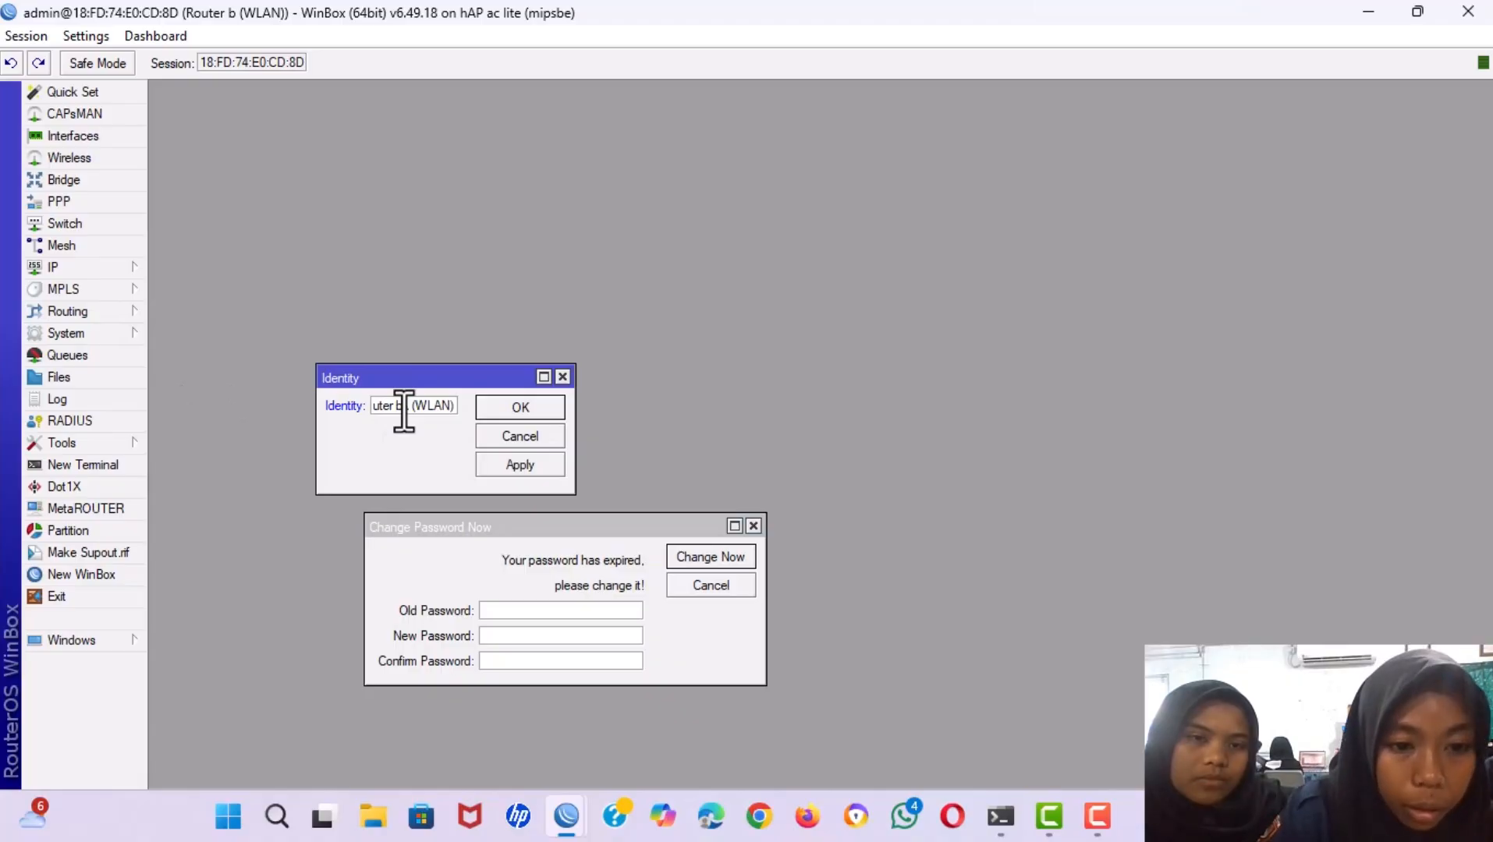
key(Delete)
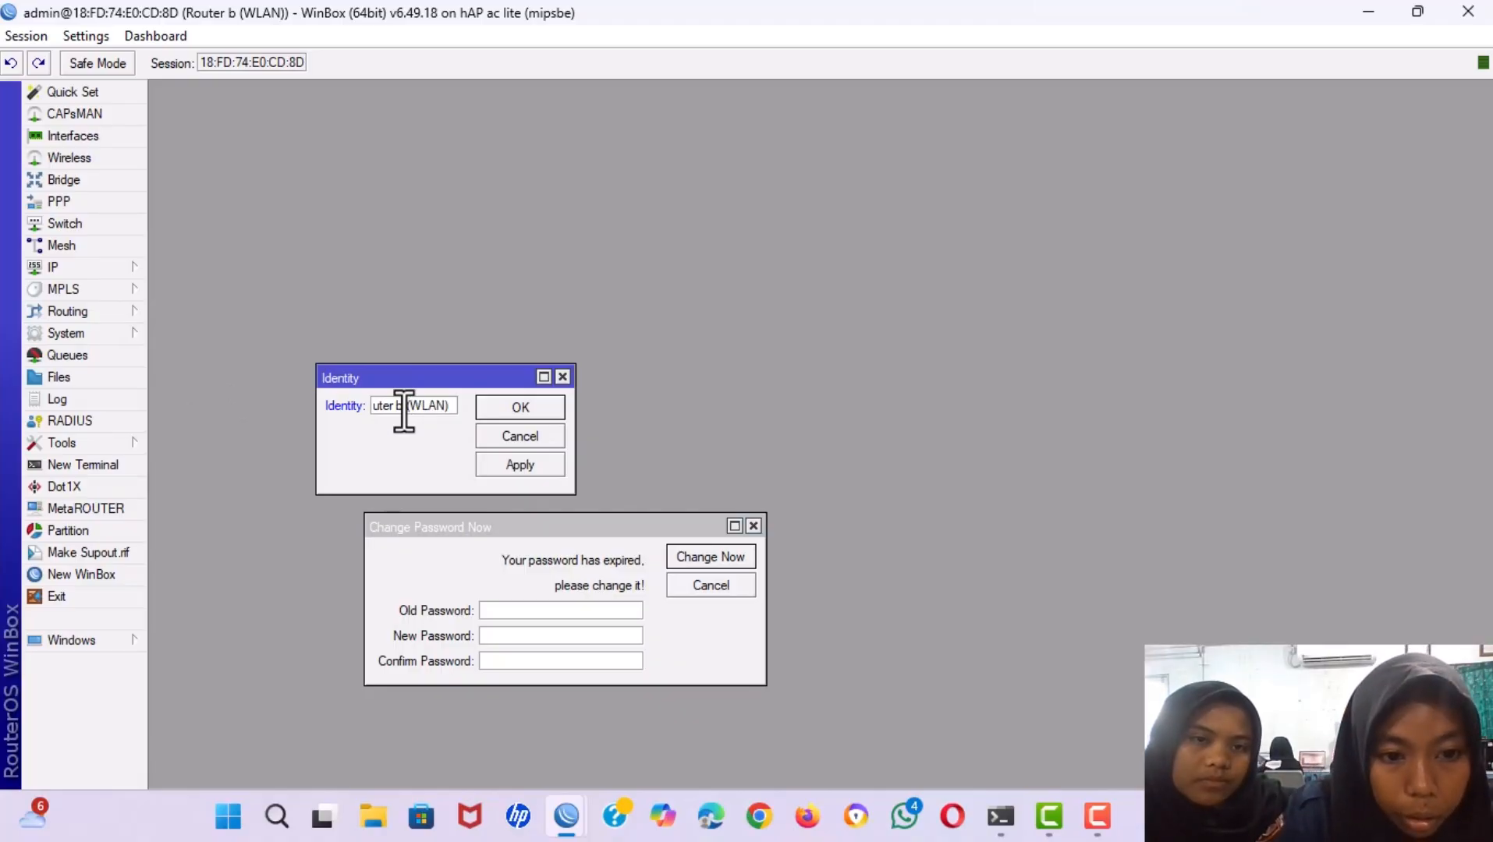
key(BackSpace)
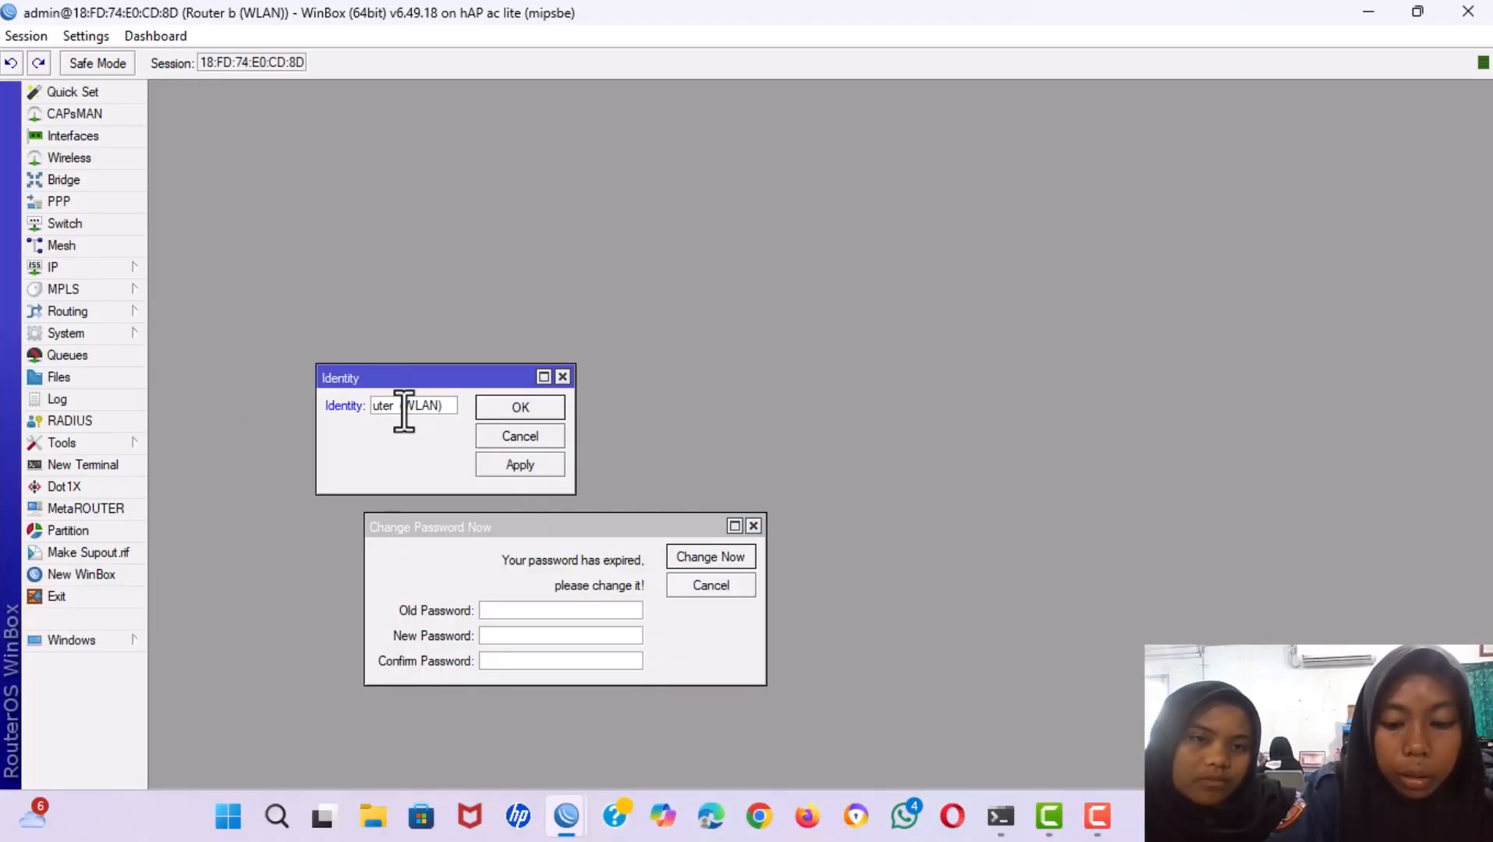
text(B)
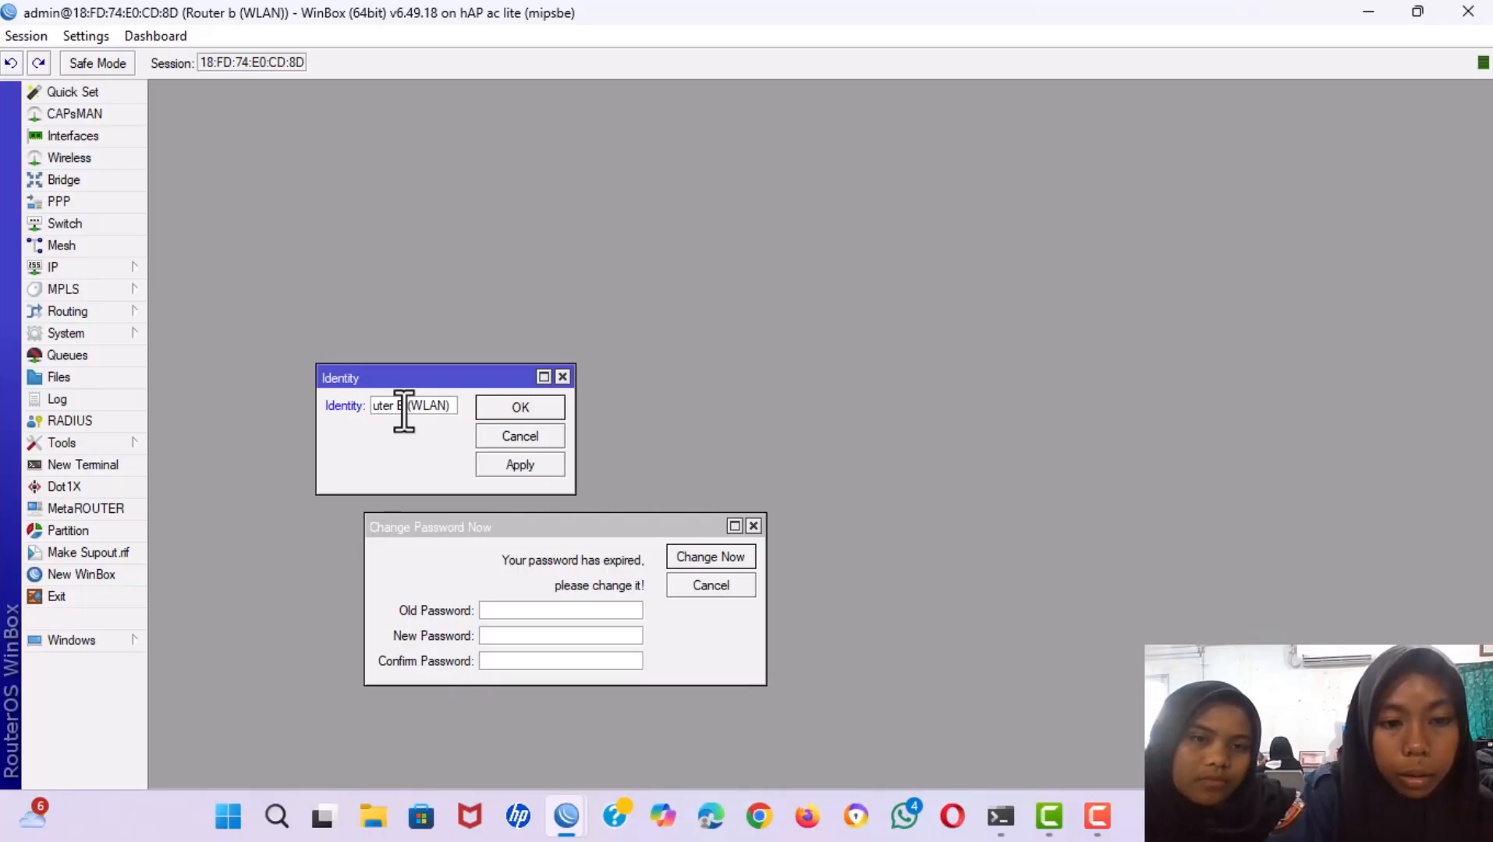
click(504, 470)
click(490, 405)
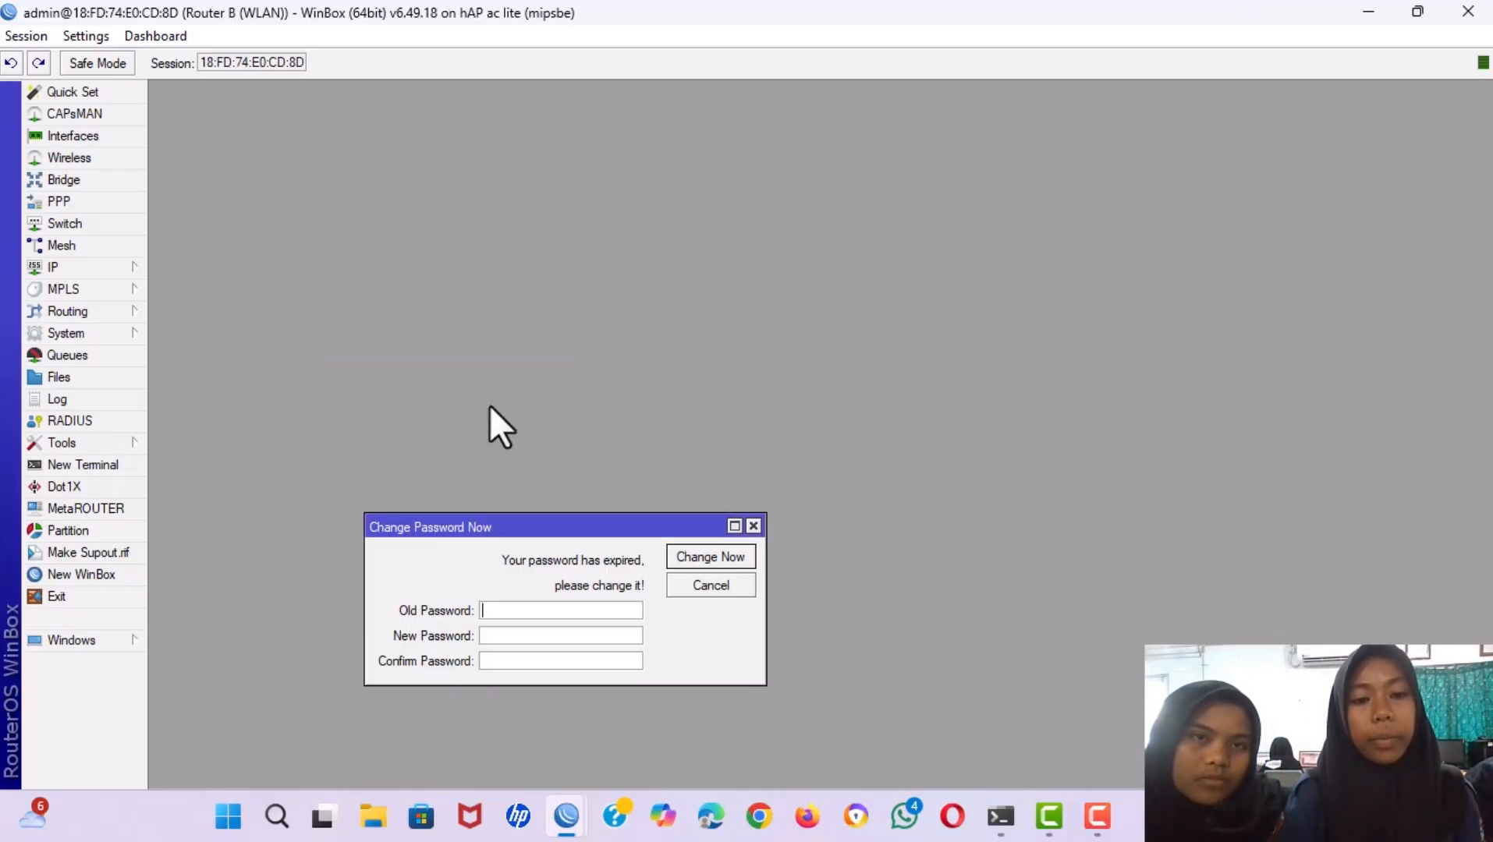
click(1111, 103)
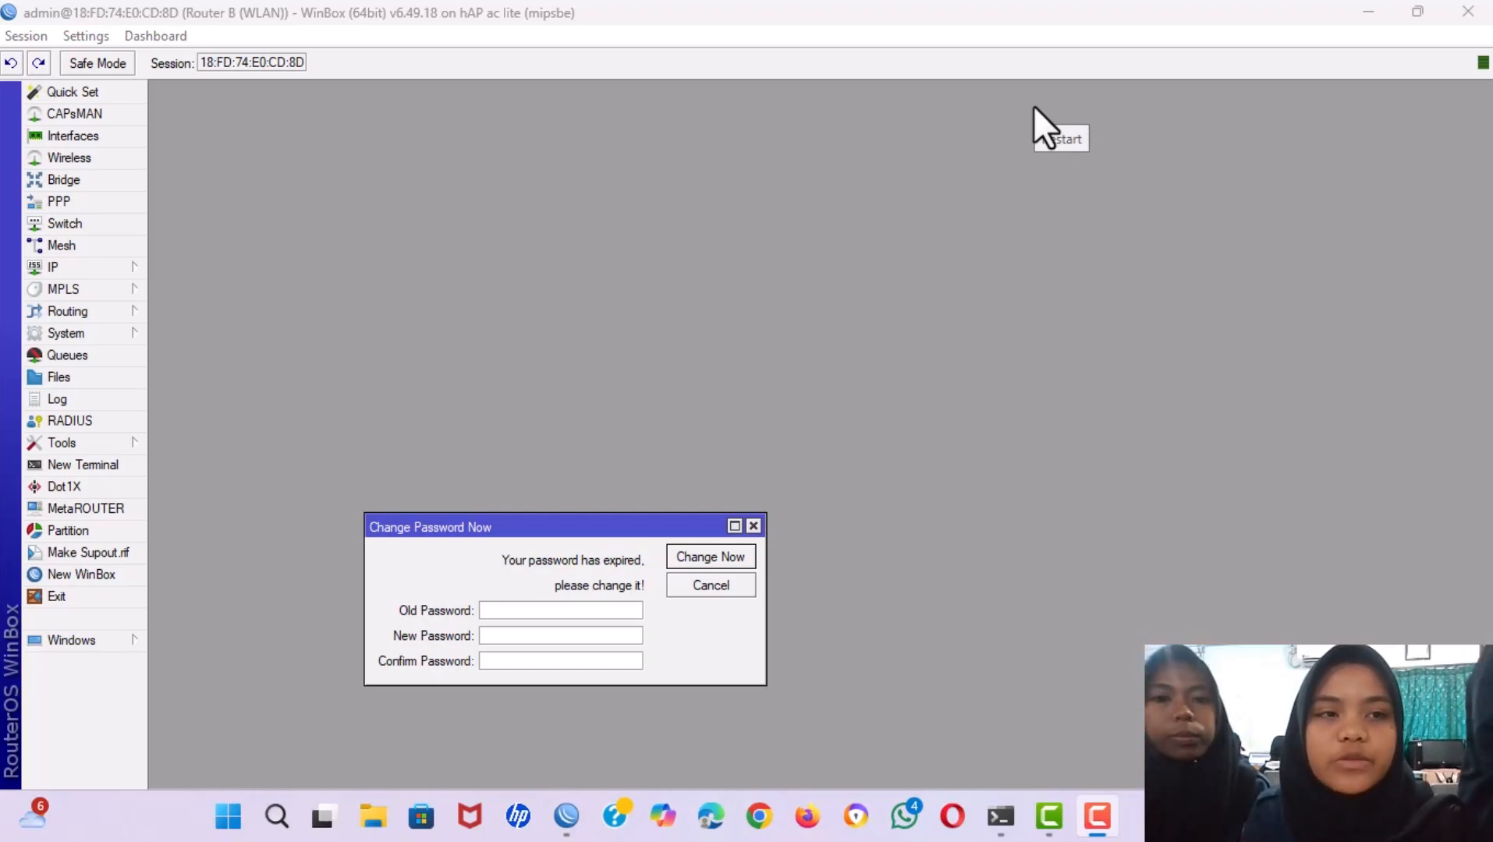
Add IP address 192.122.20.2/24 on interface wlan1, correcting the mistyped octets.
click(83, 264)
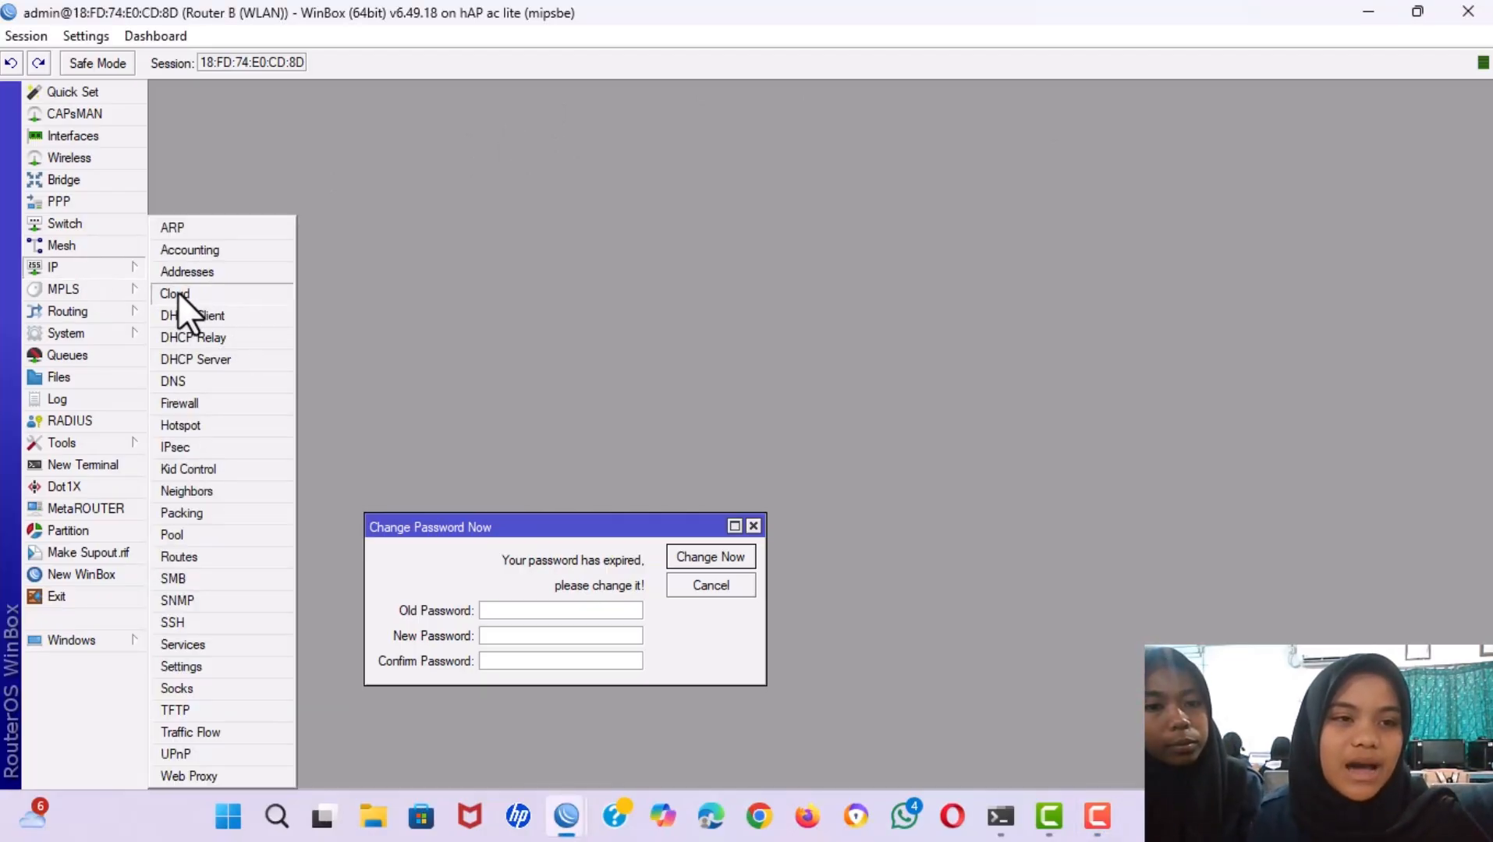
click(190, 273)
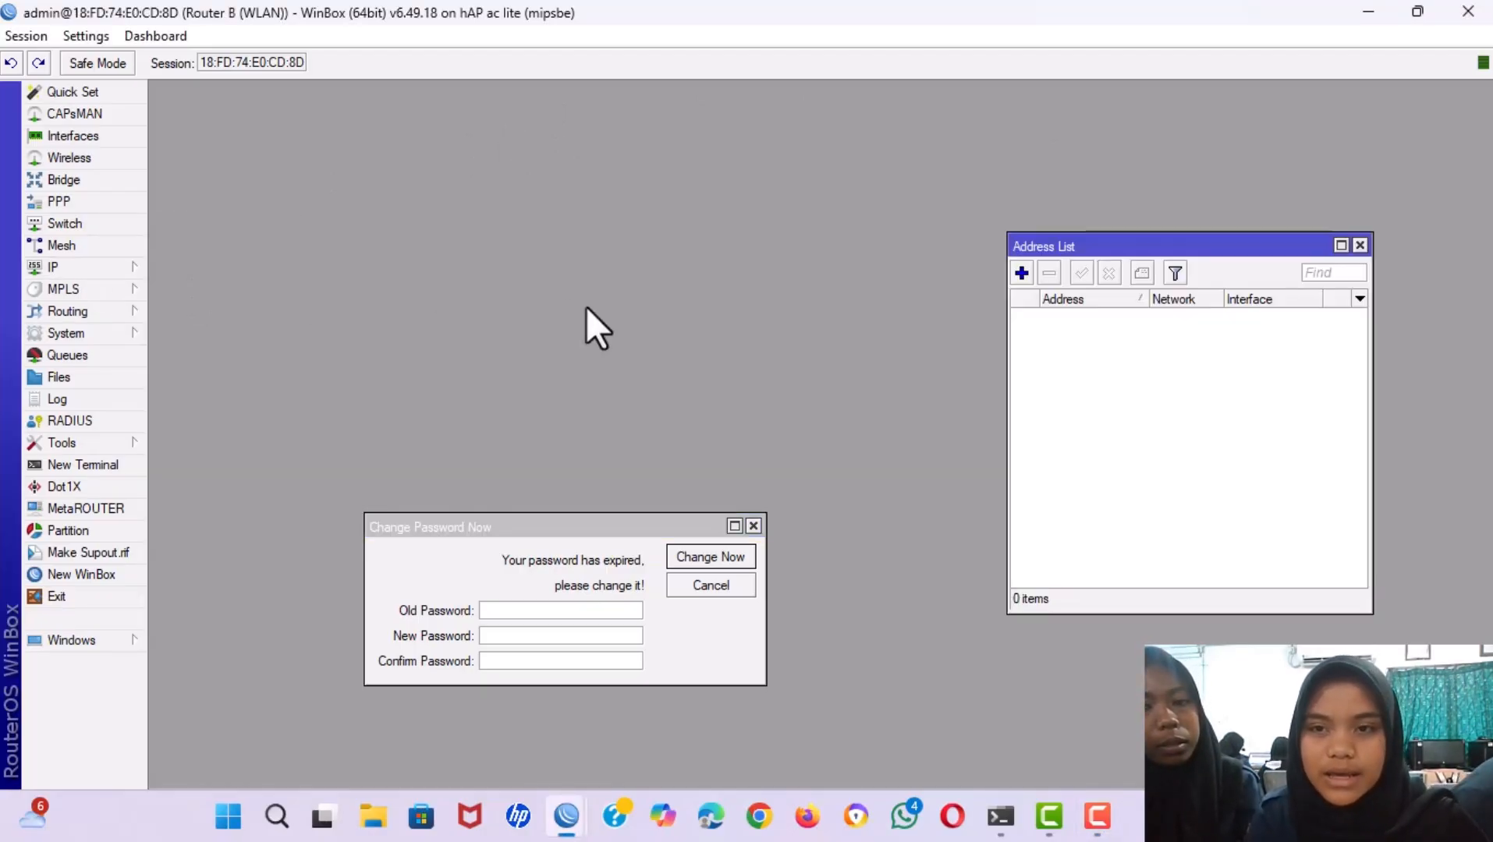
click(1015, 273)
key(BackSpace)
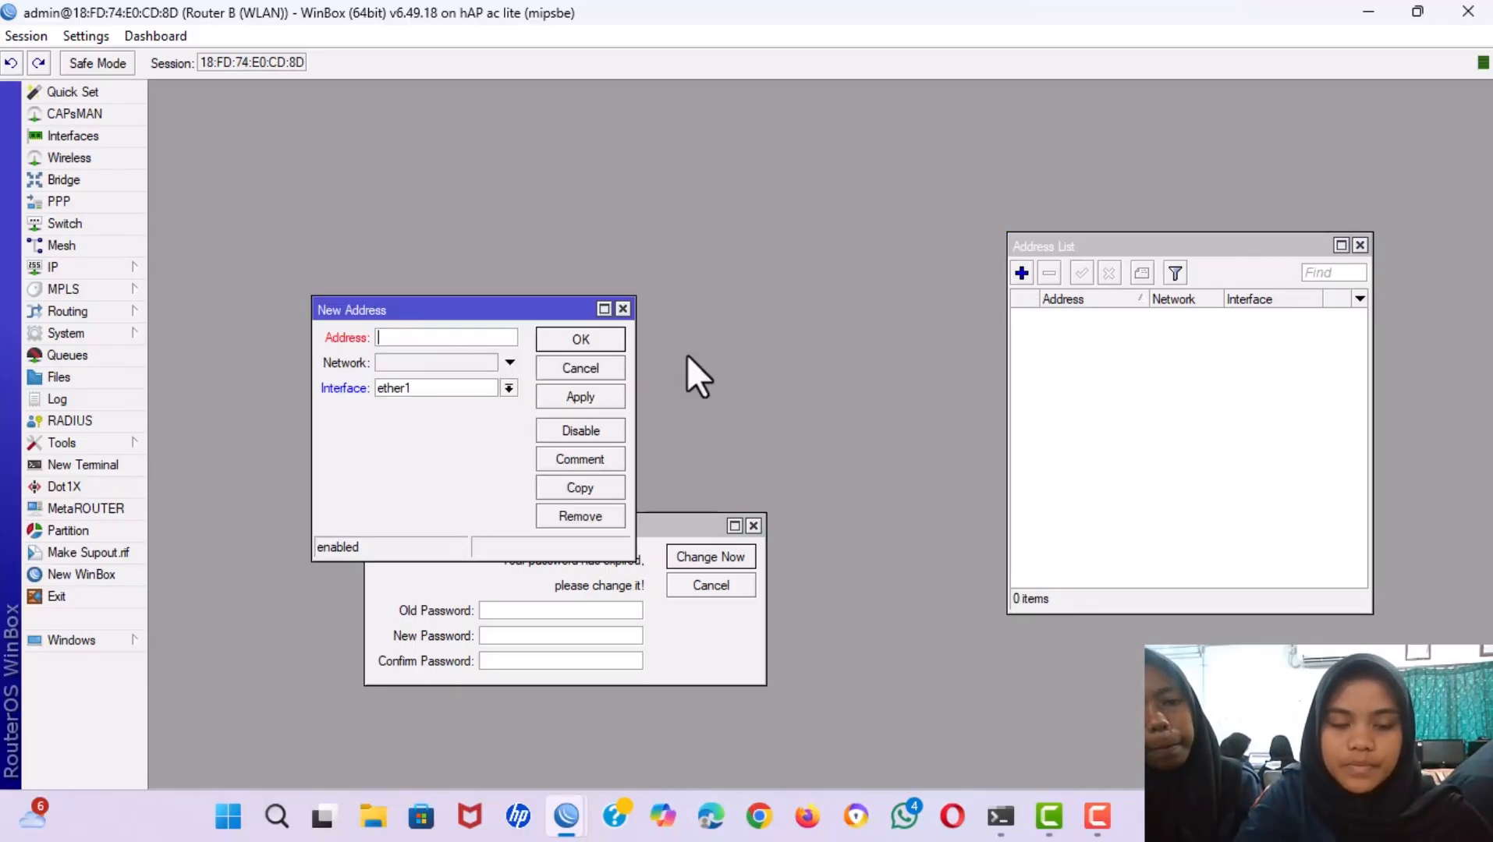
text(192)
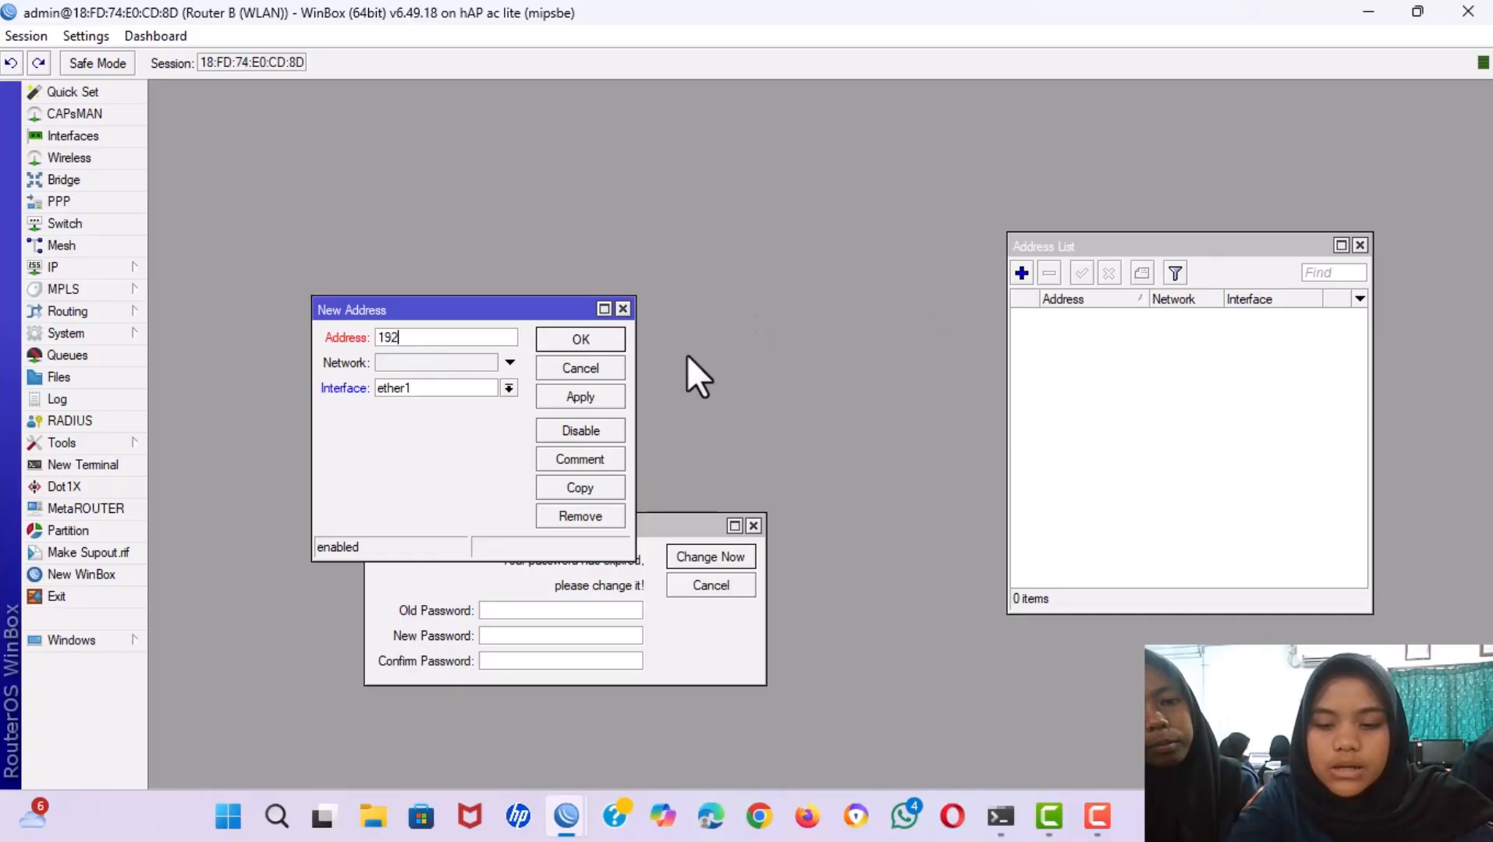
text(.1)
key(BackSpace)
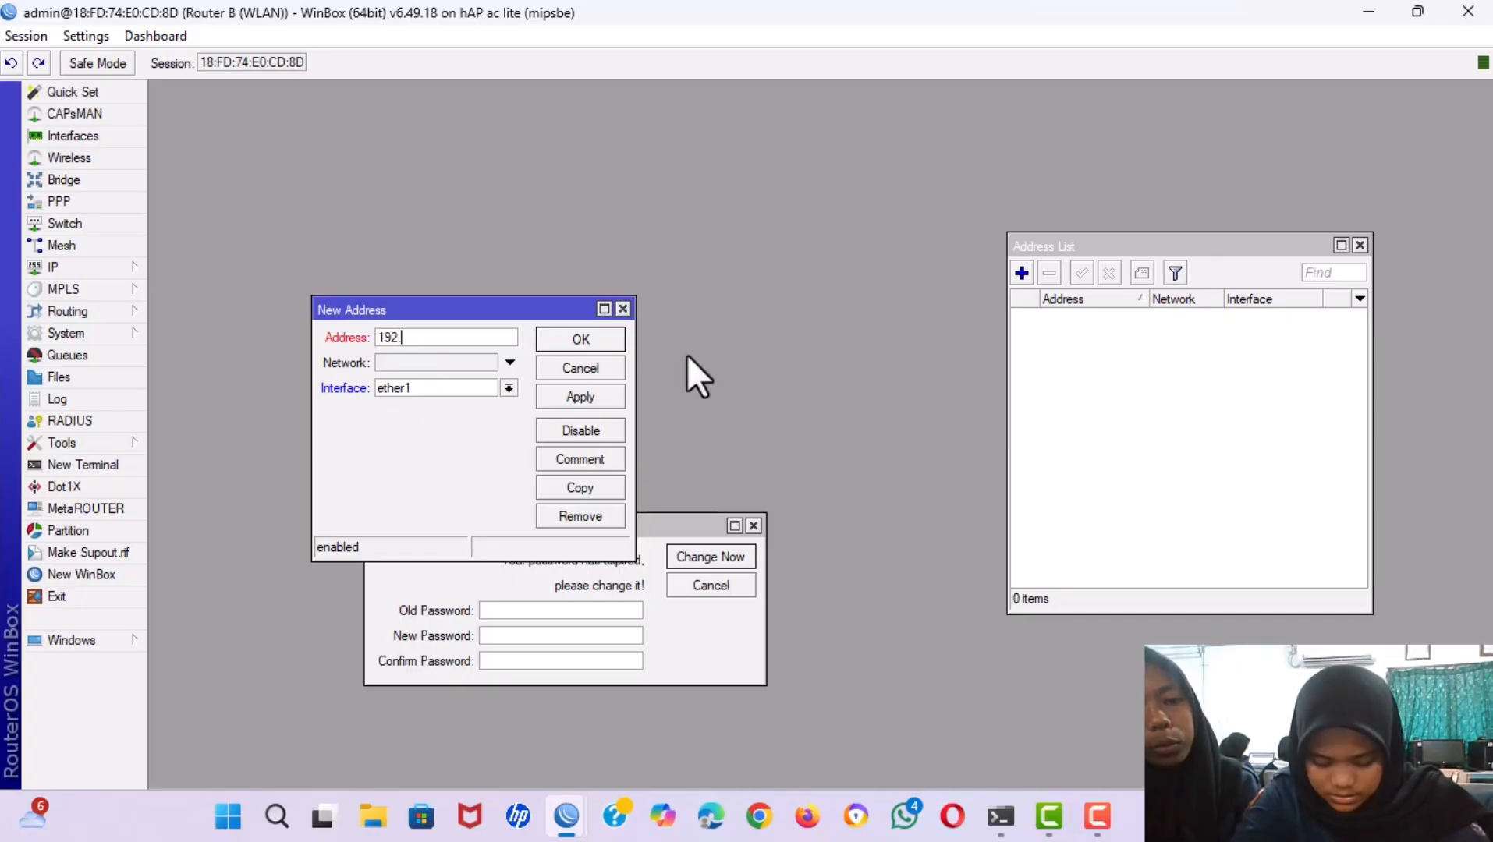
text(122)
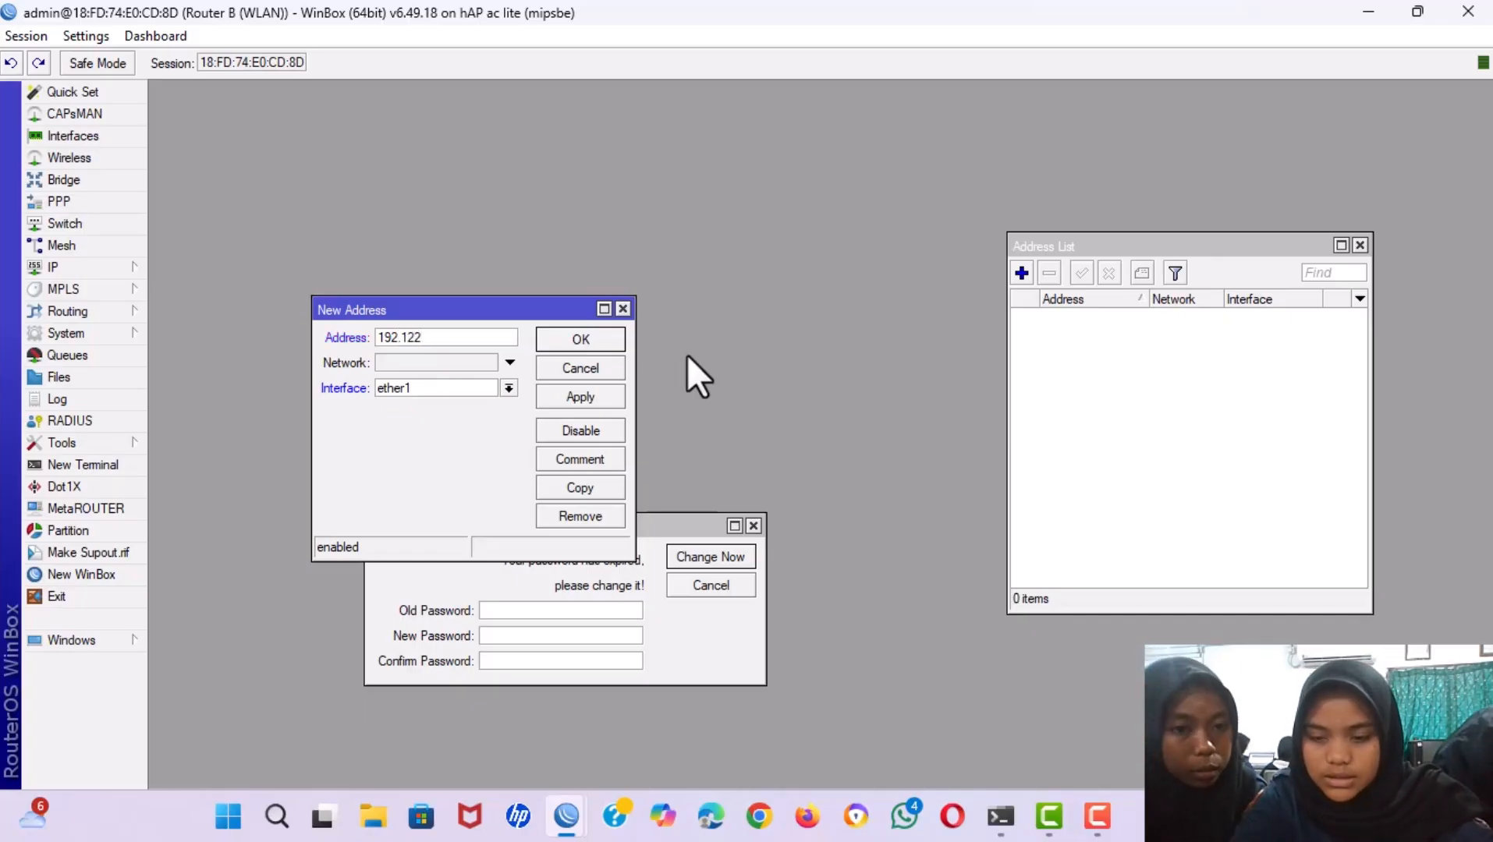
text(.1)
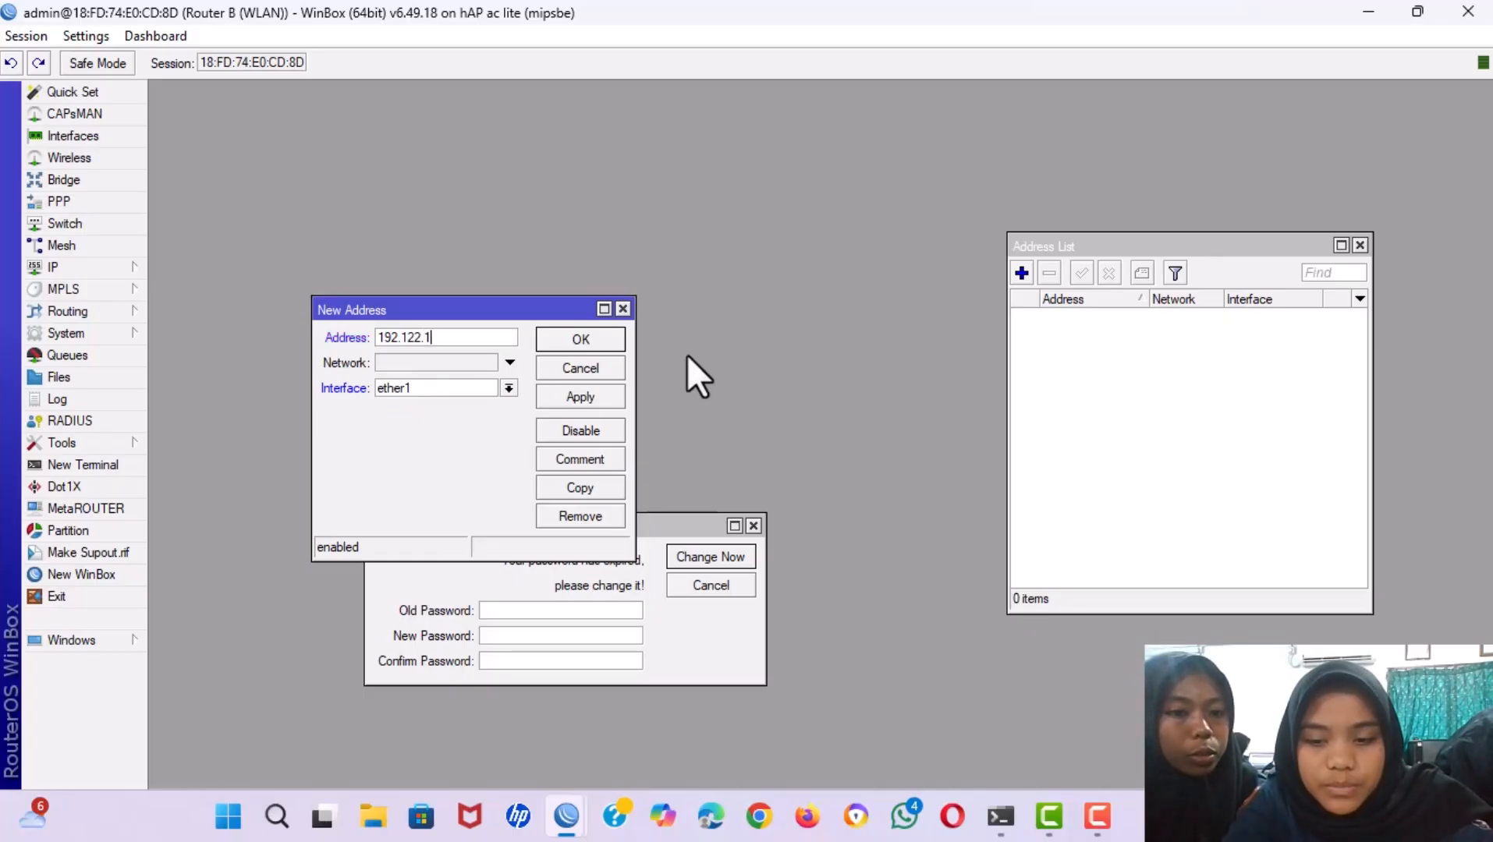
text(0.2)
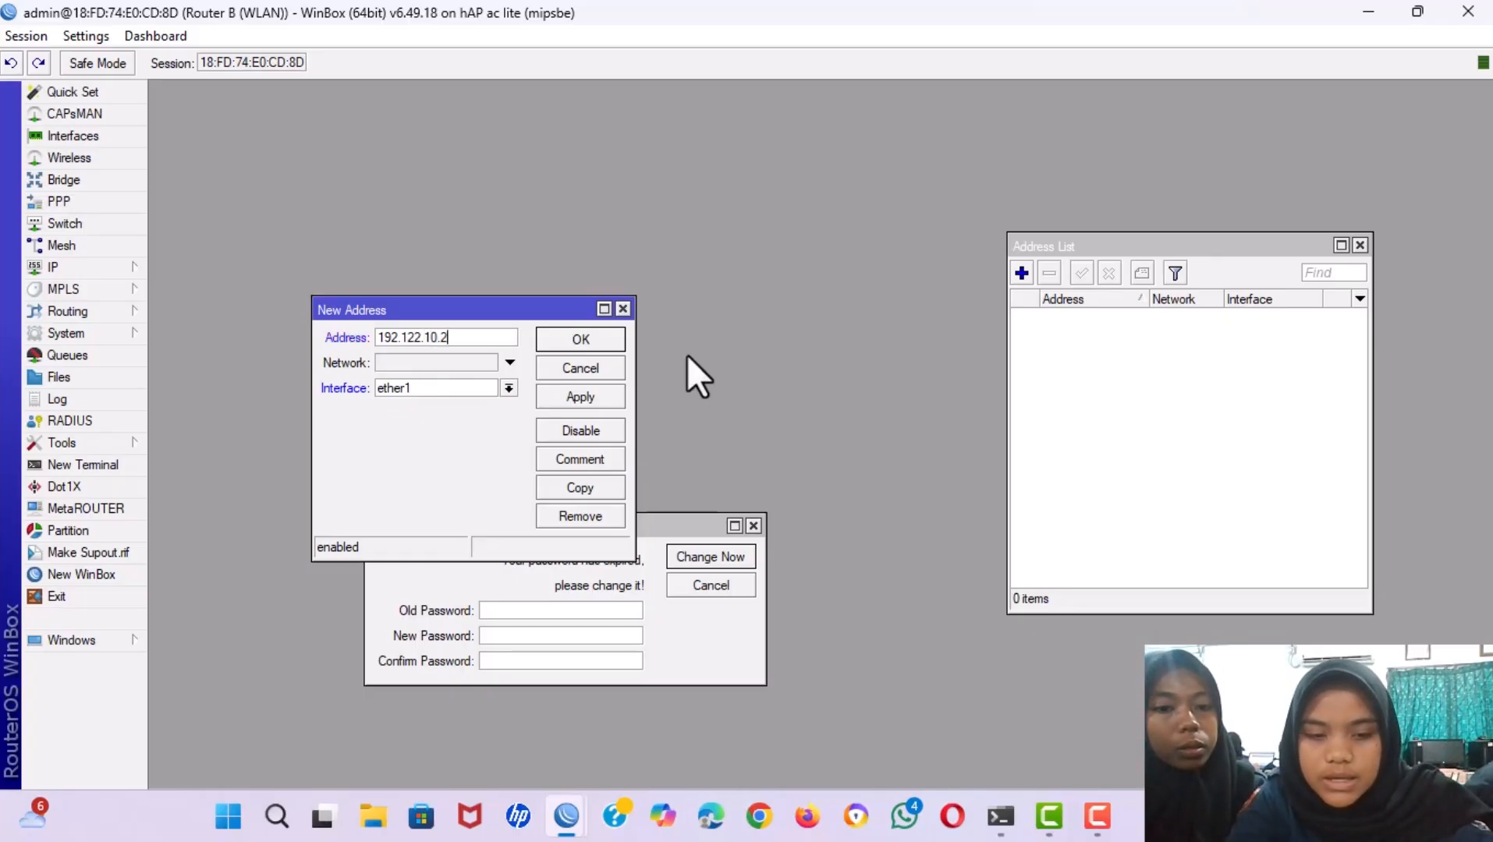
text(/24)
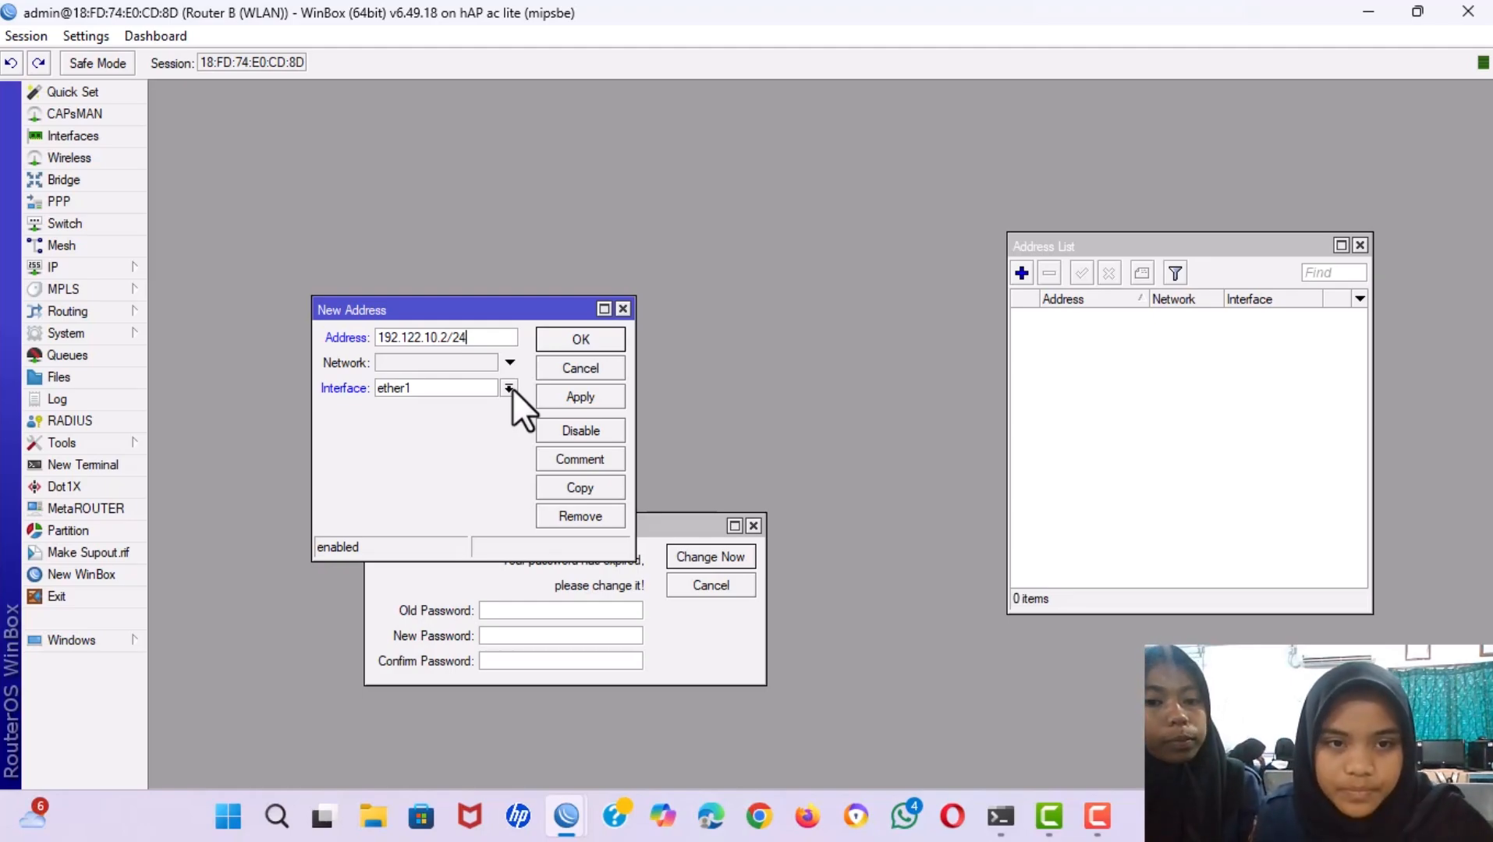
click(433, 337)
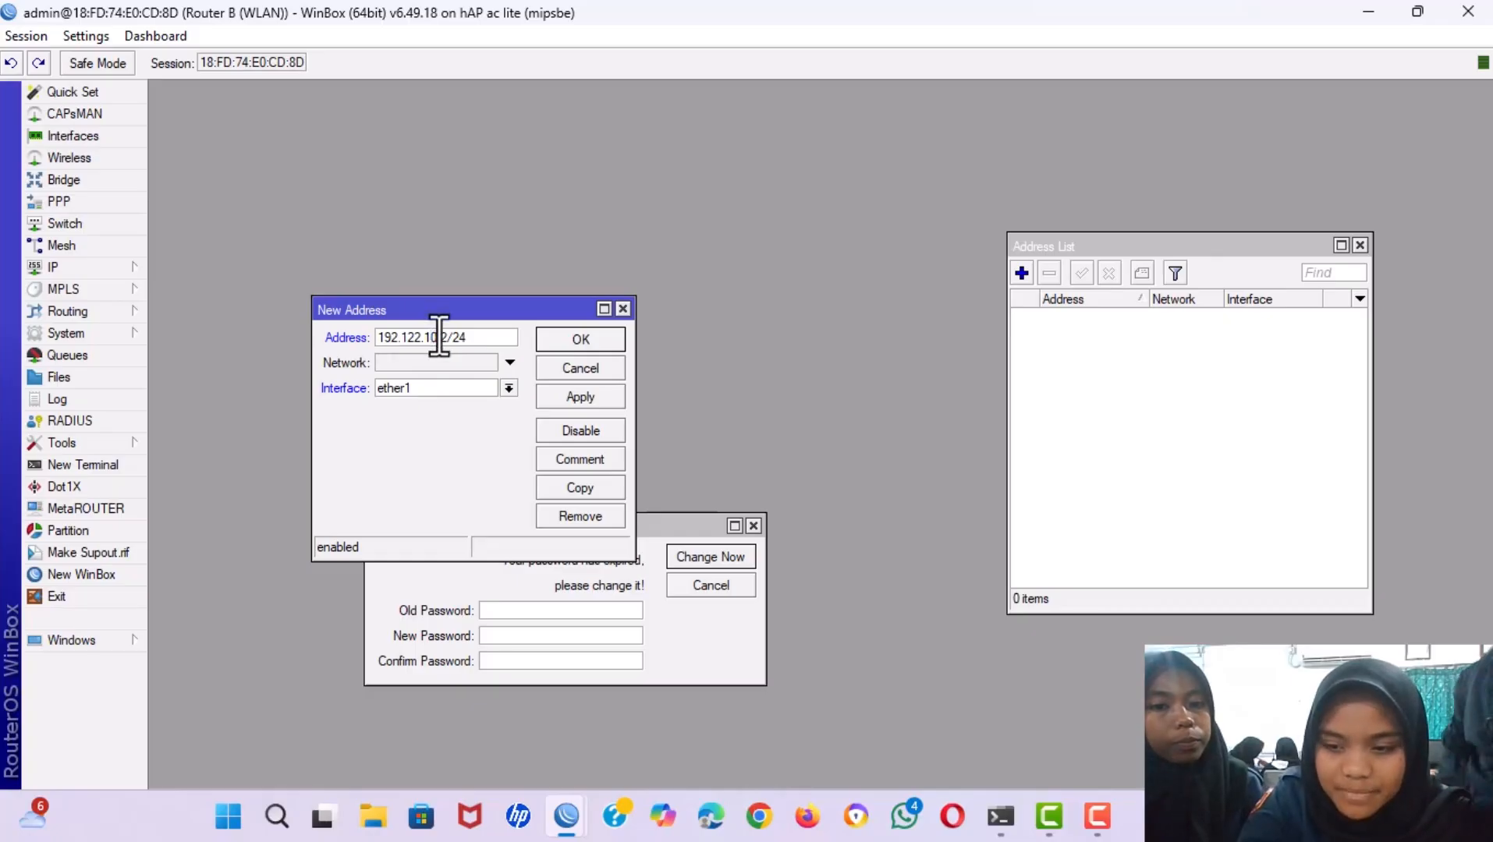
key(BackSpace)
text(2)
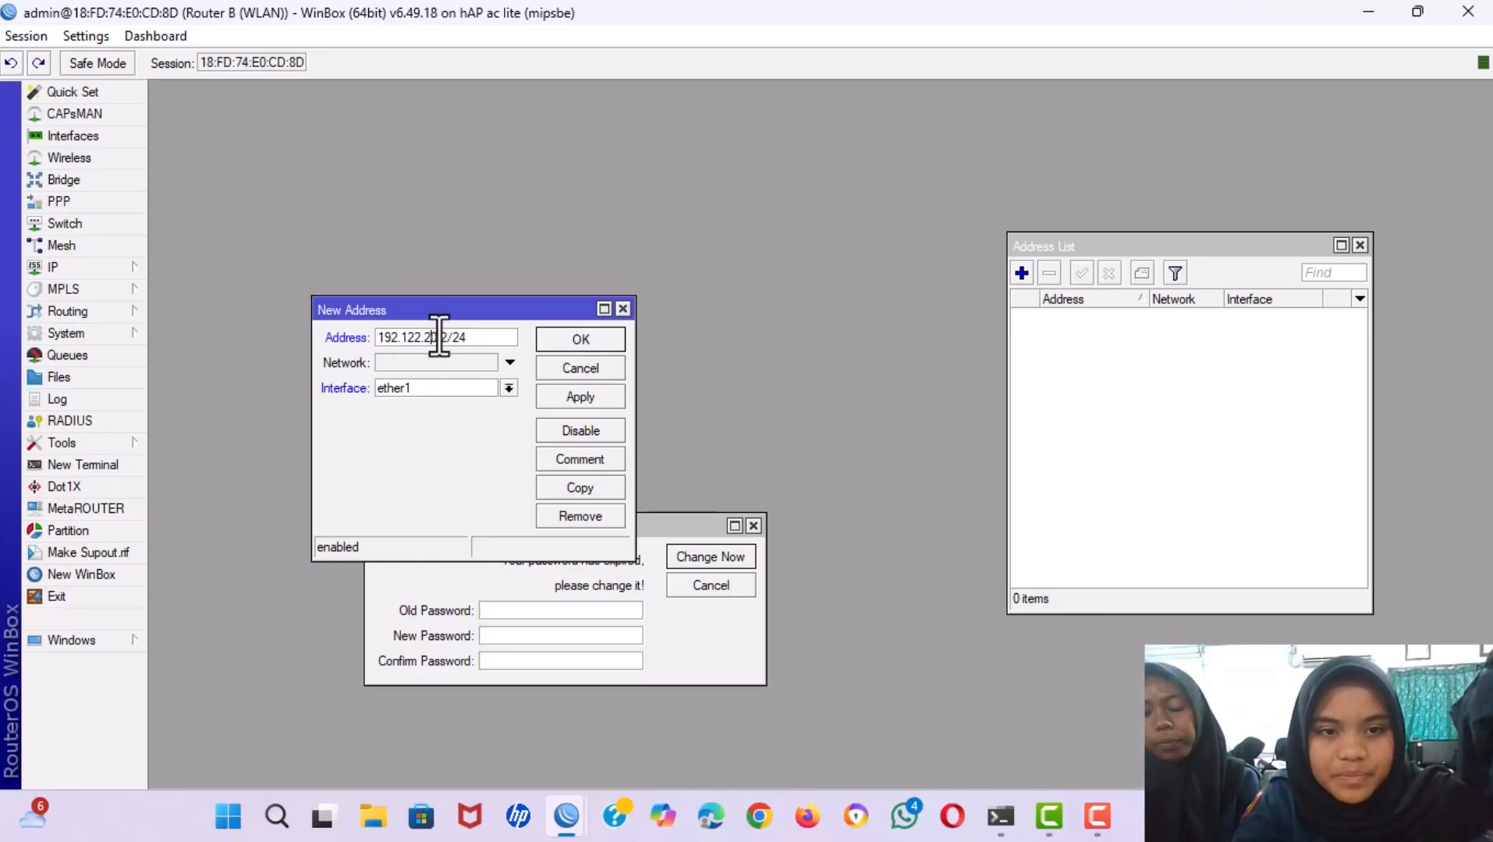
click(508, 387)
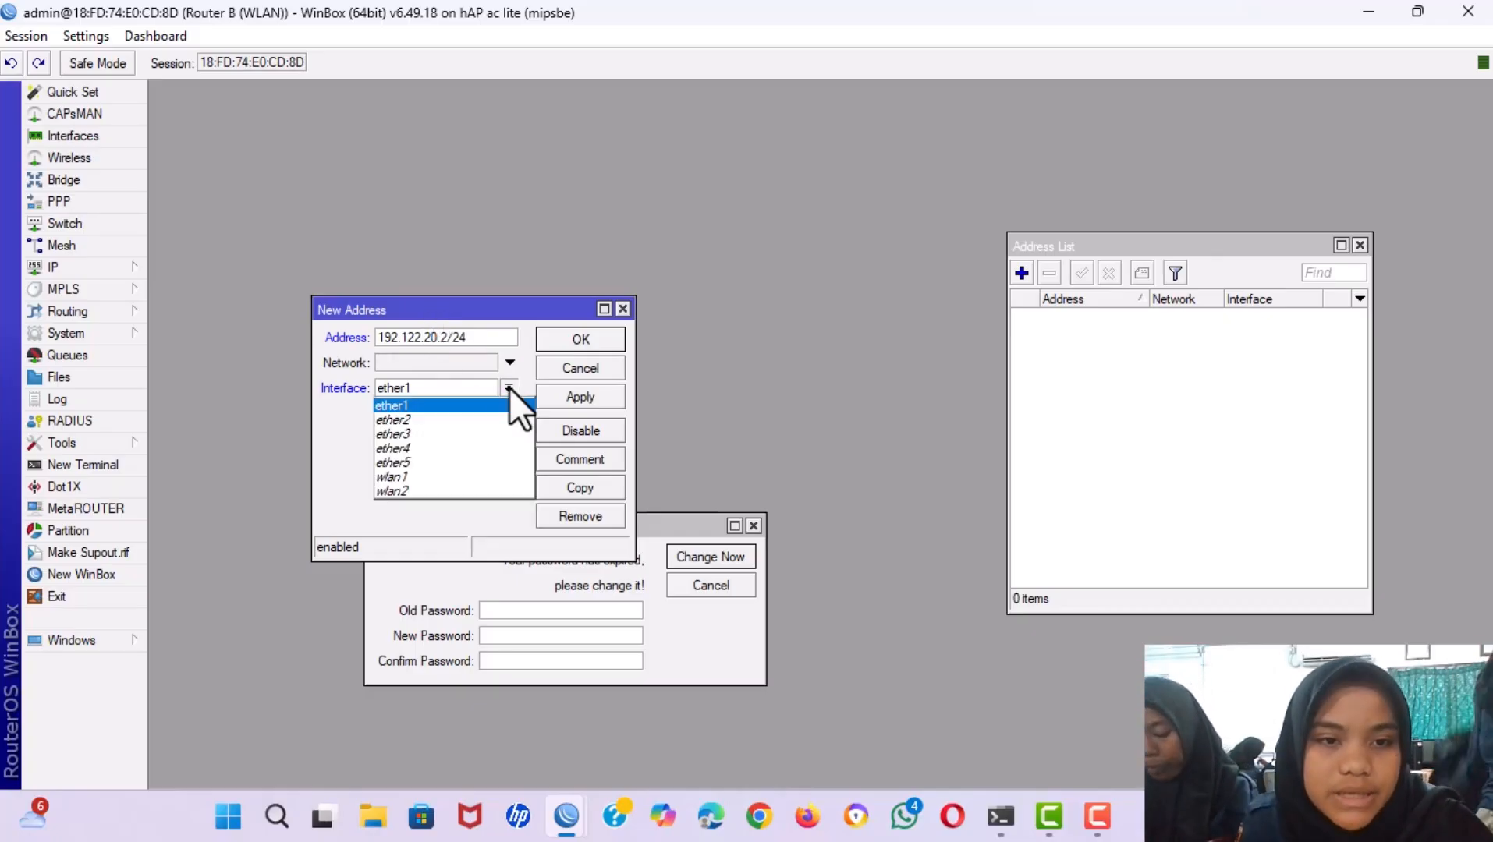
click(457, 476)
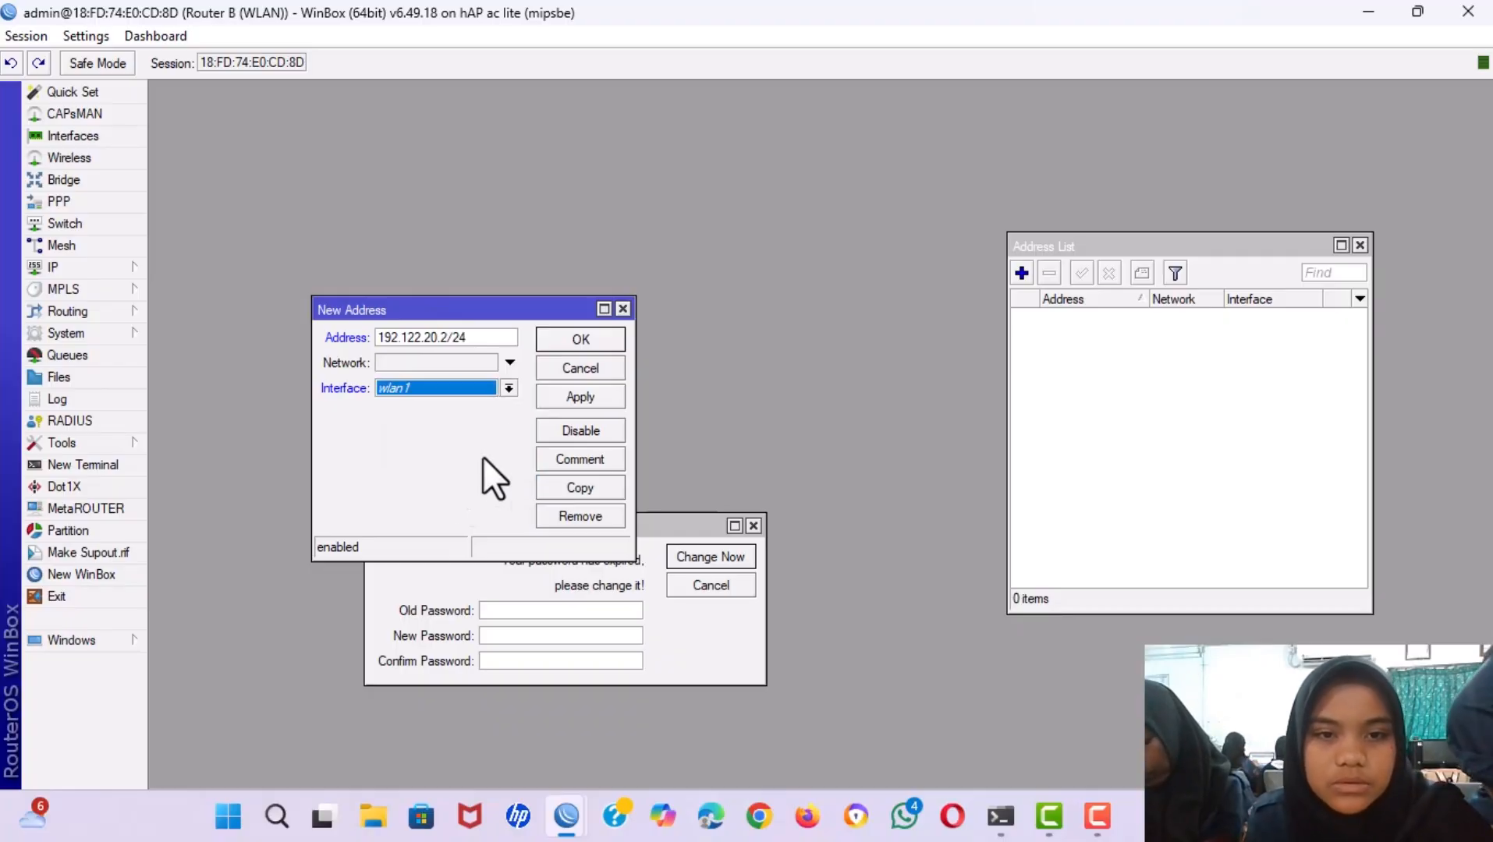
click(559, 404)
click(569, 334)
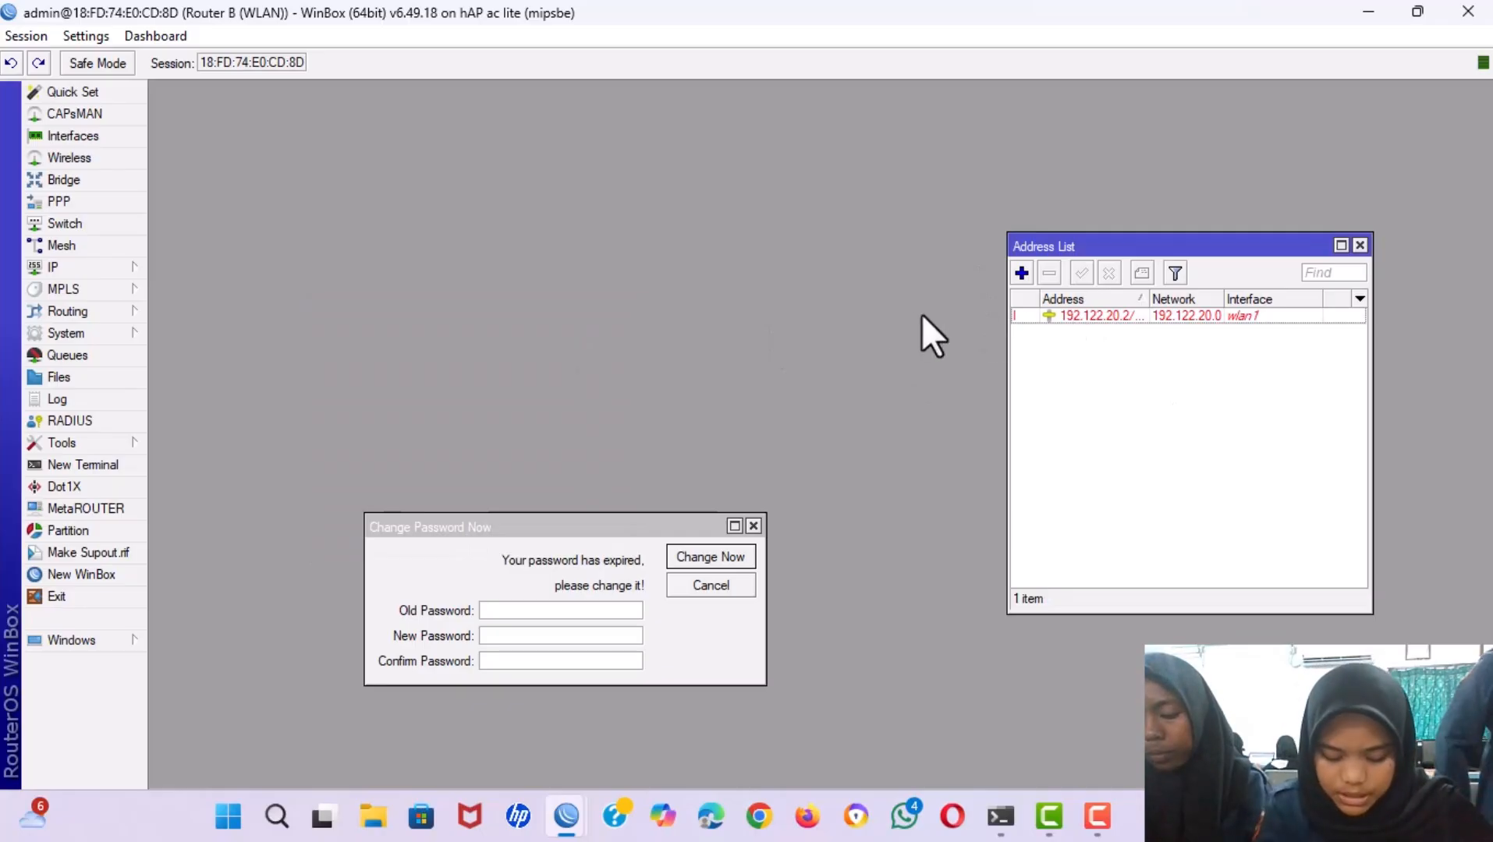
Enable wlan1 in the wireless interfaces list, leaving wlan2 disabled, and close the list.
click(68, 160)
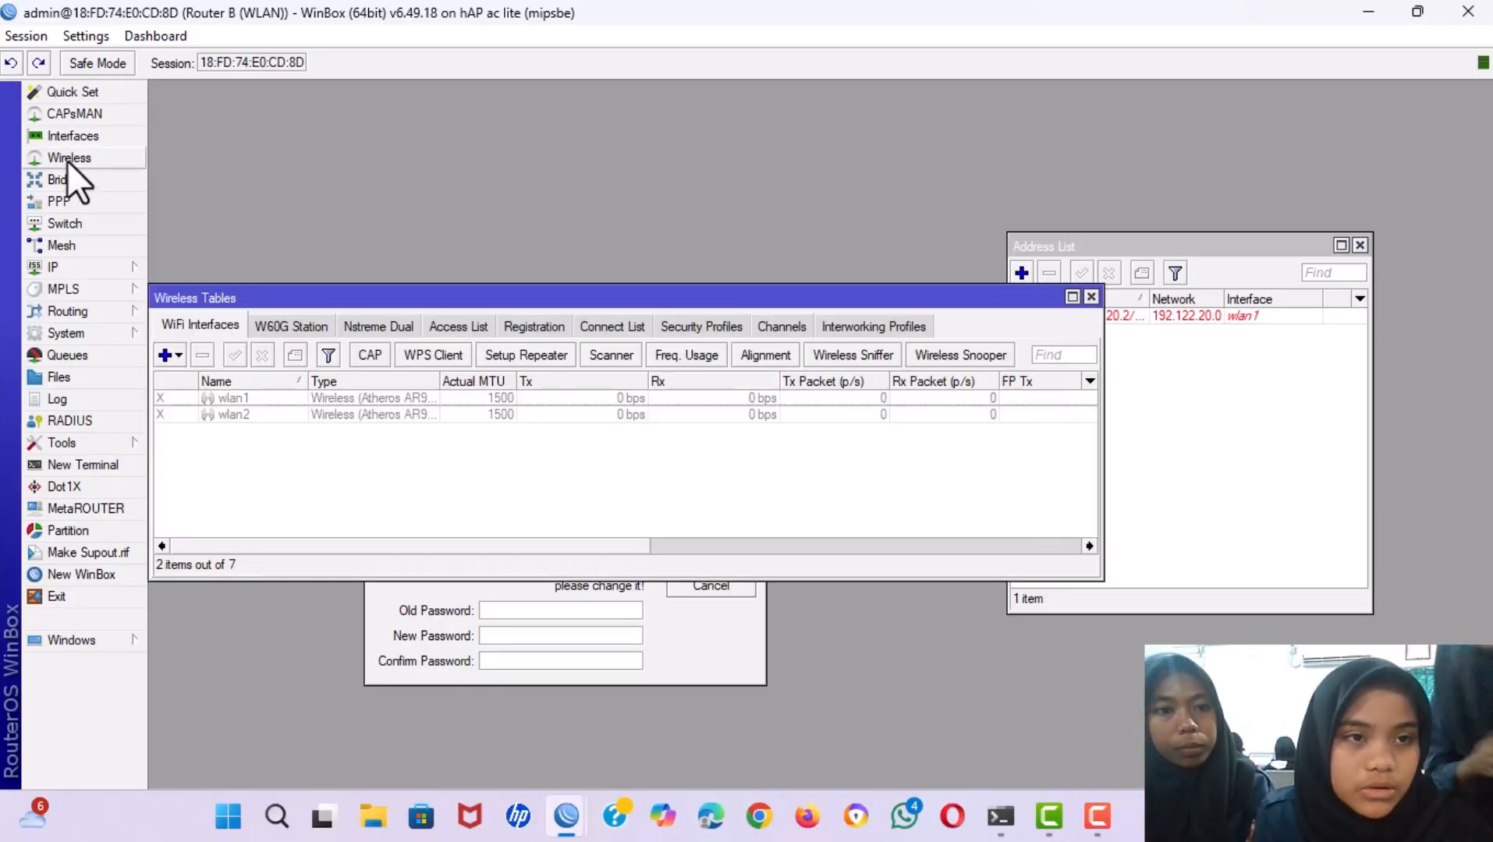
click(247, 402)
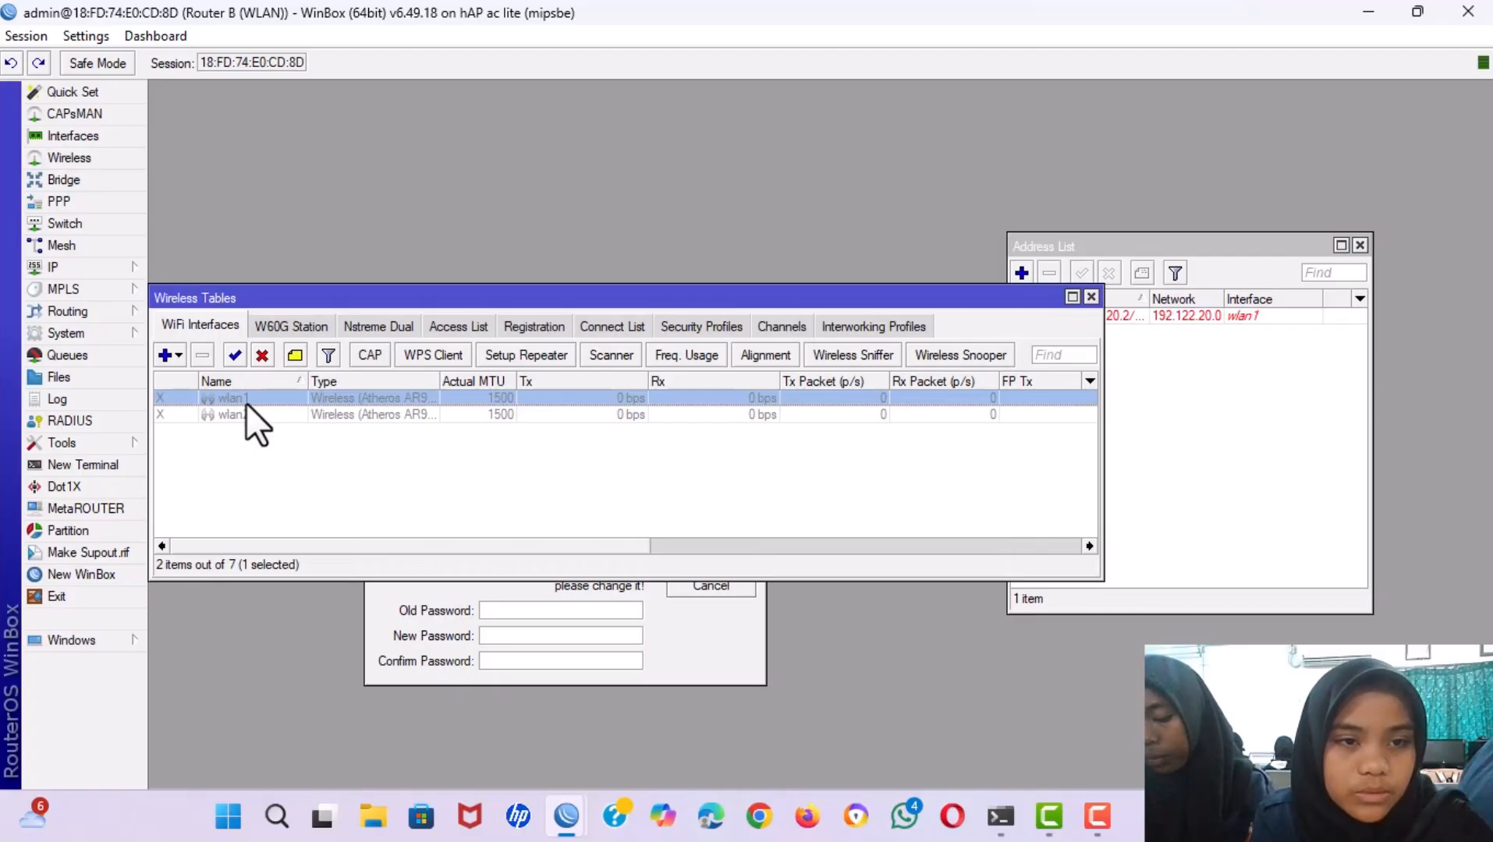
click(235, 355)
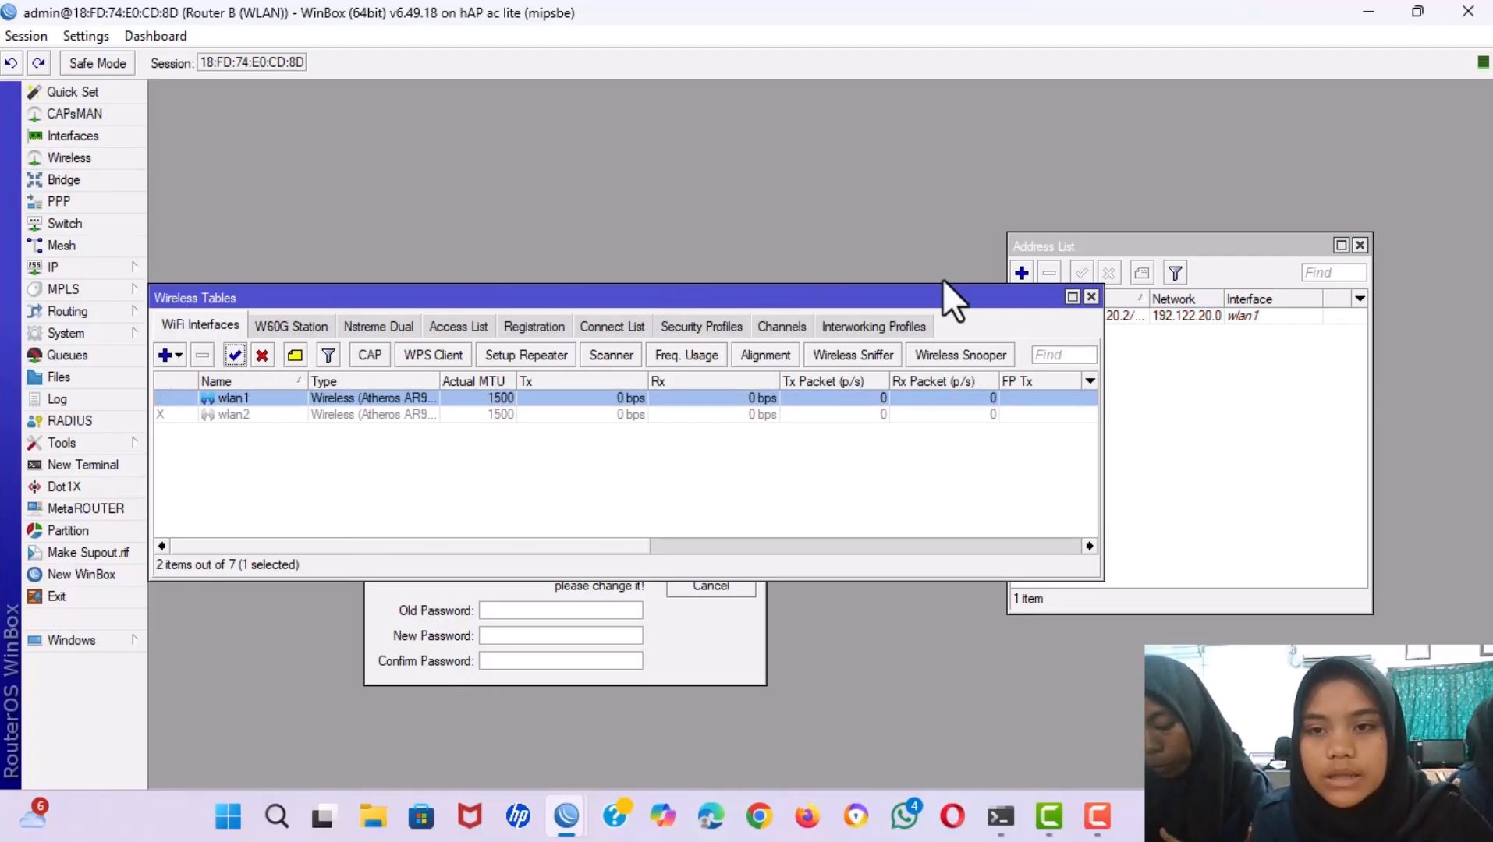
key(Escape)
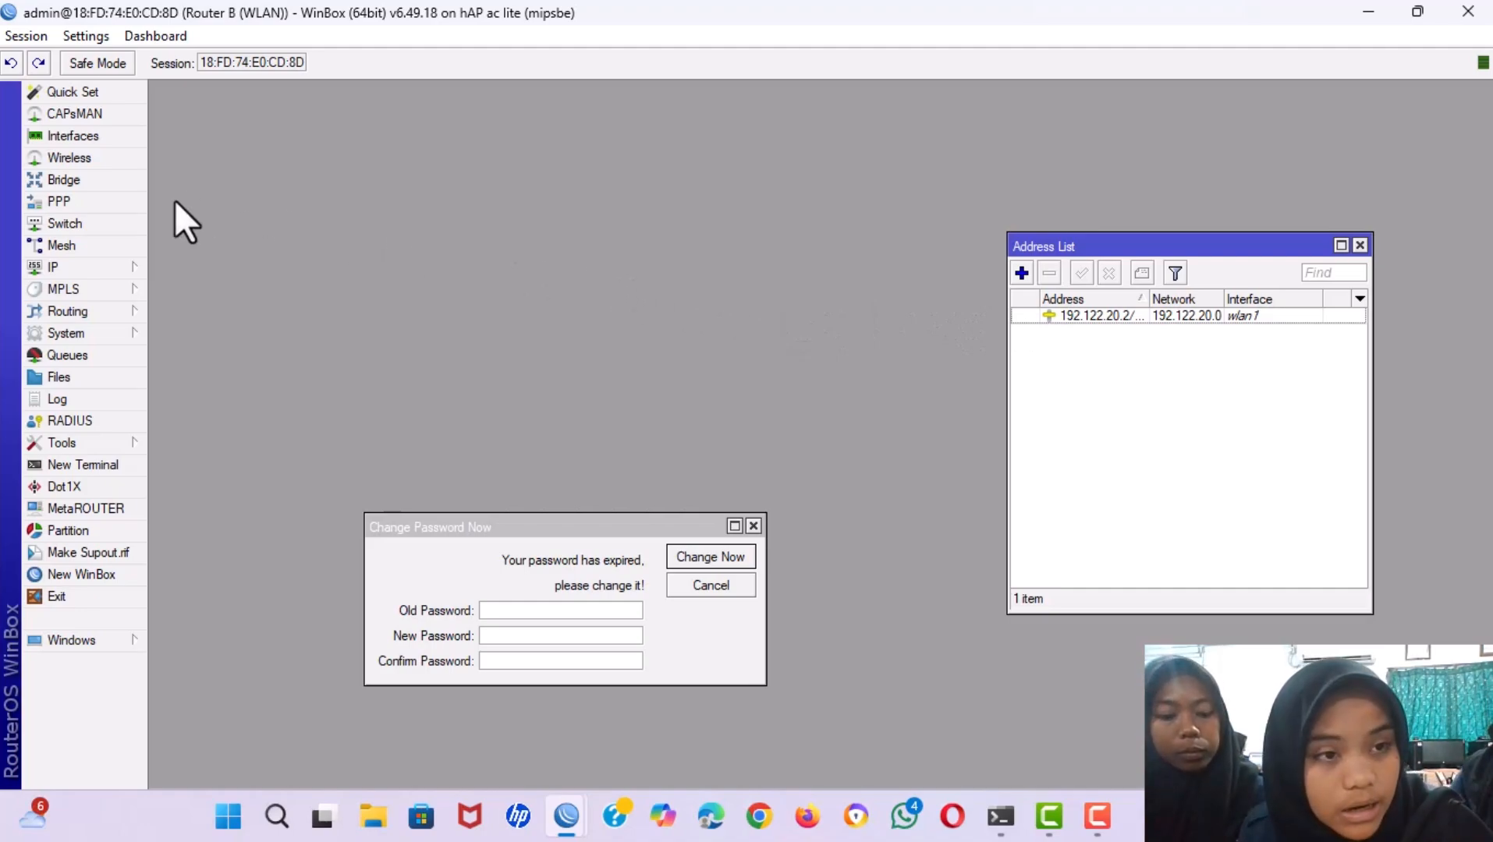
click(79, 269)
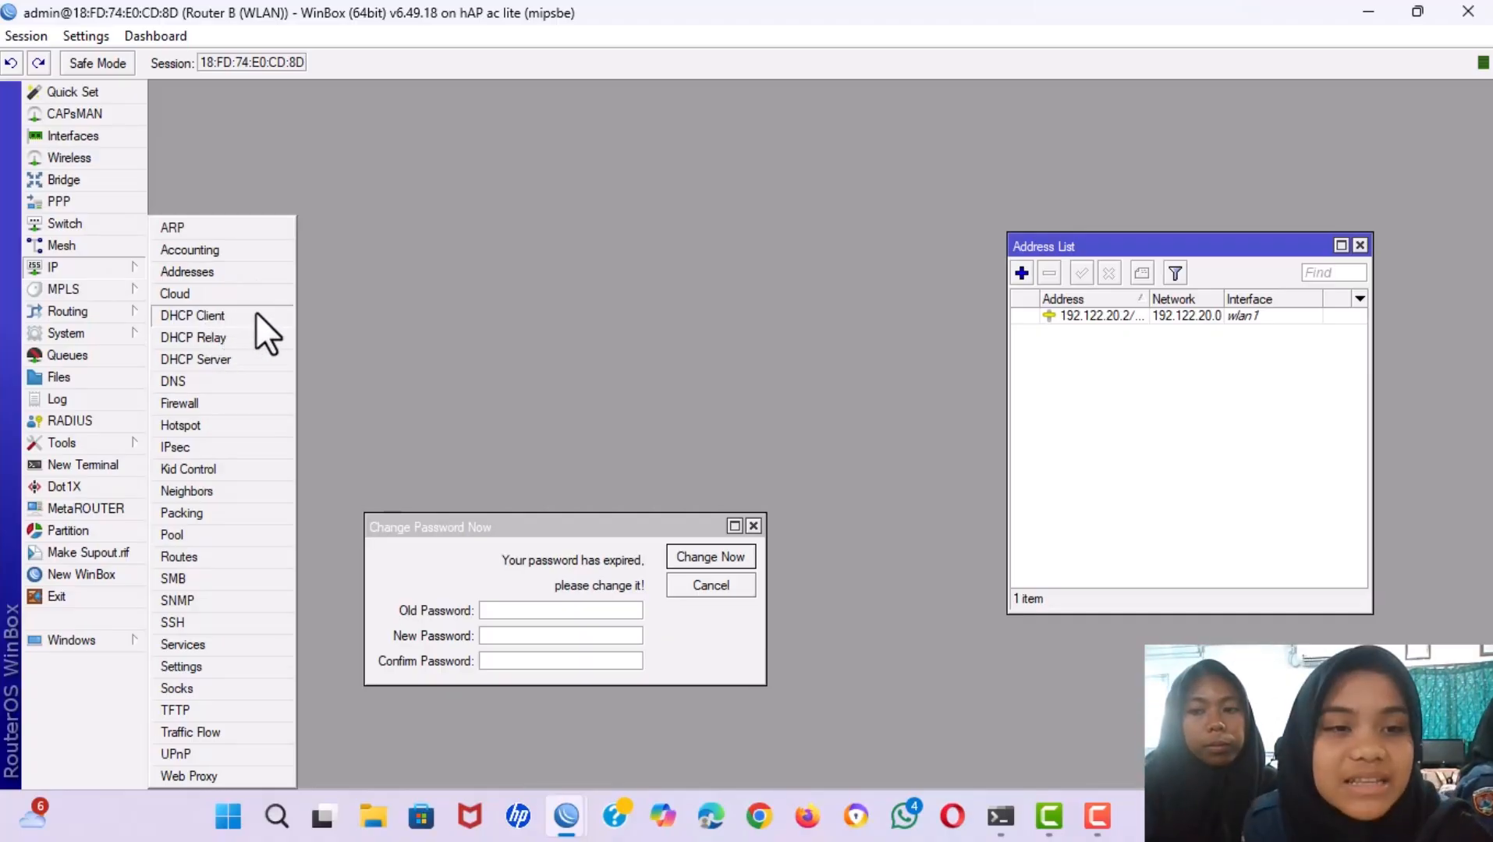
Create a DHCP client on ether1 with Add Default Route set to no.
click(216, 320)
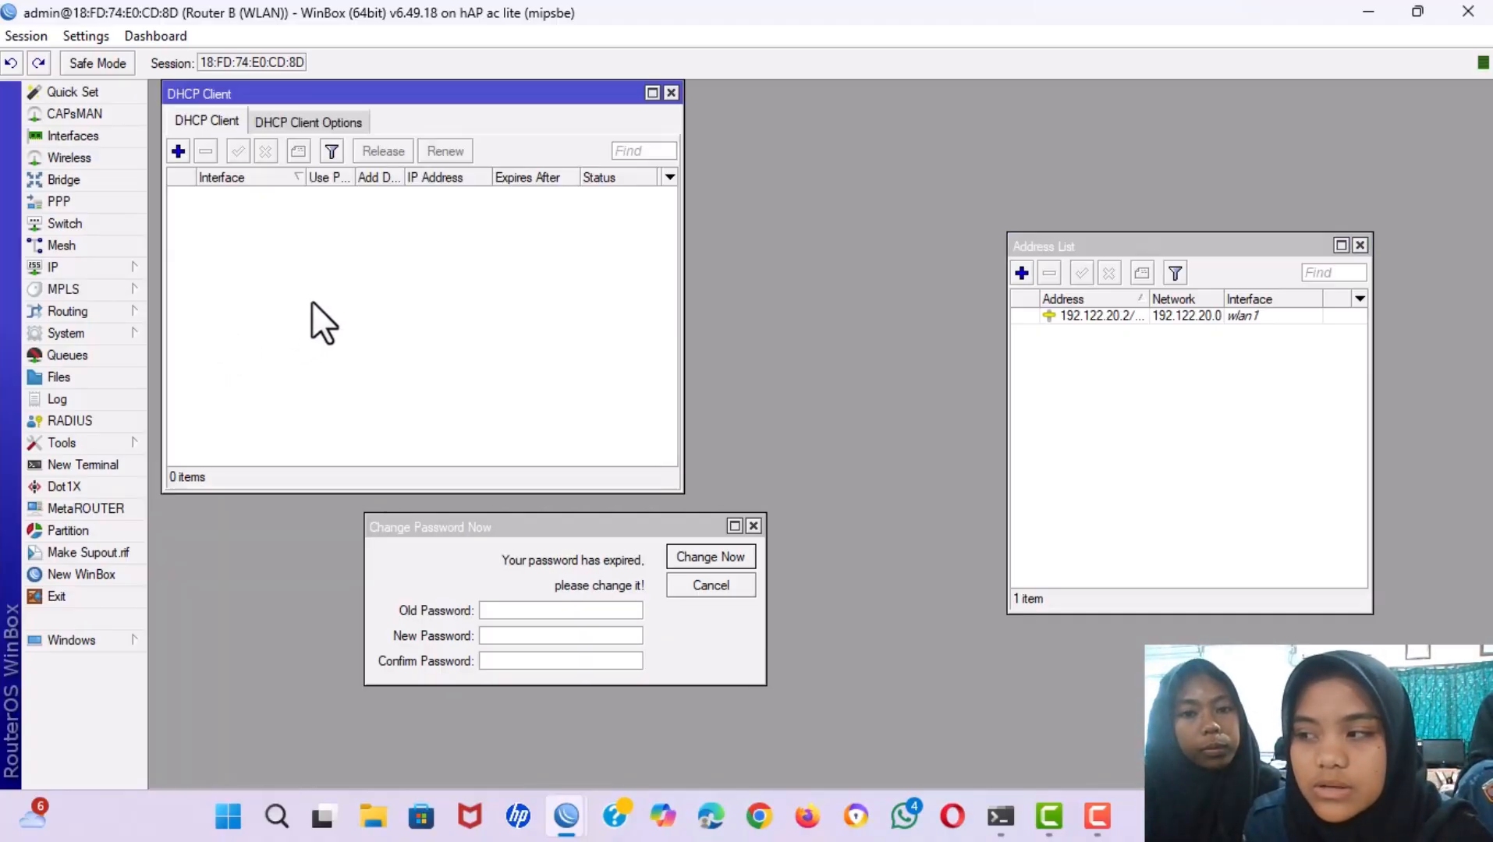
click(177, 149)
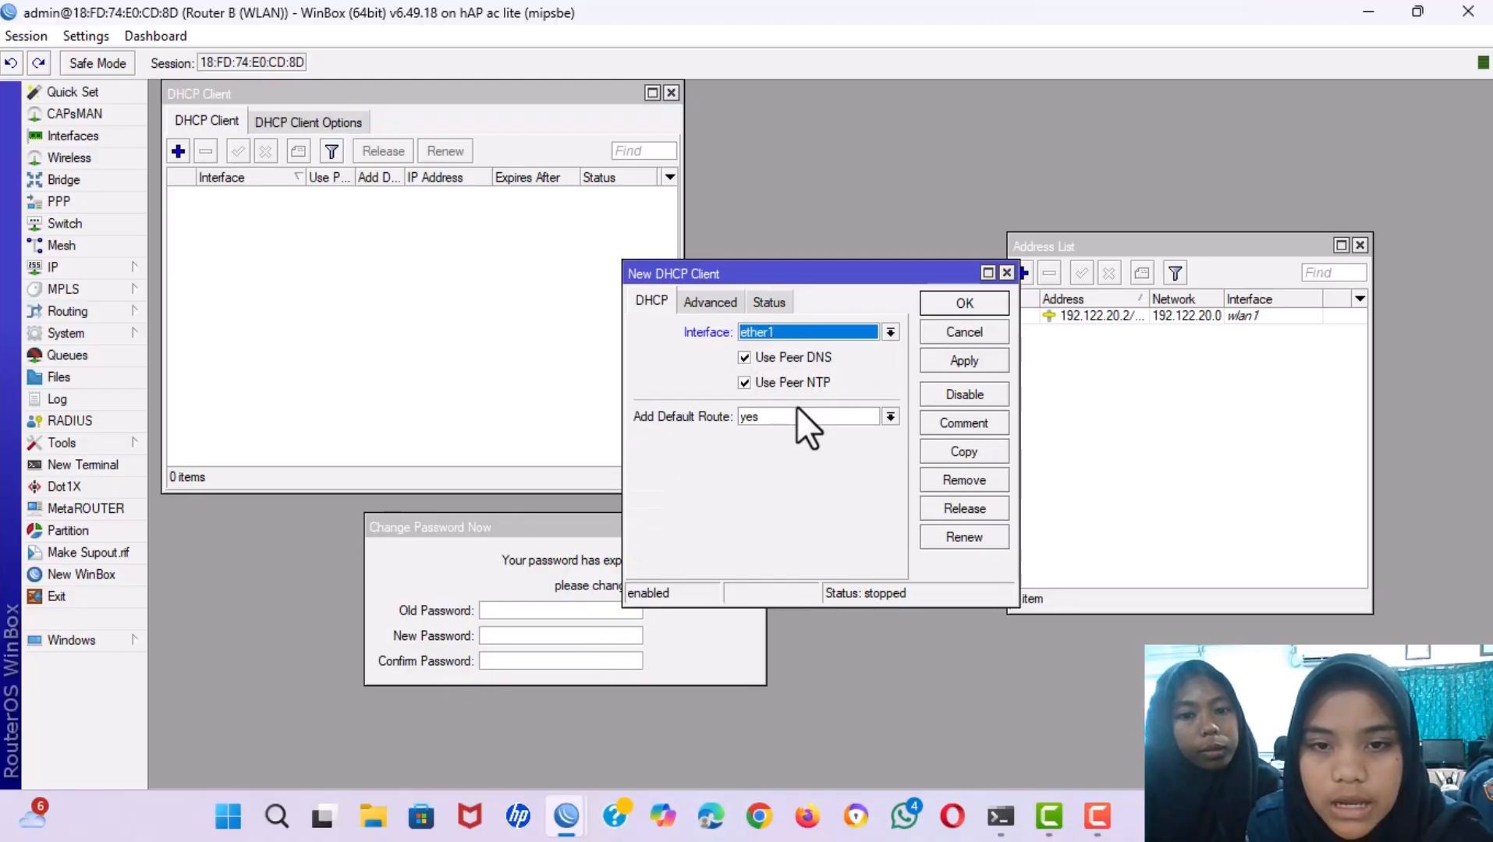
click(890, 418)
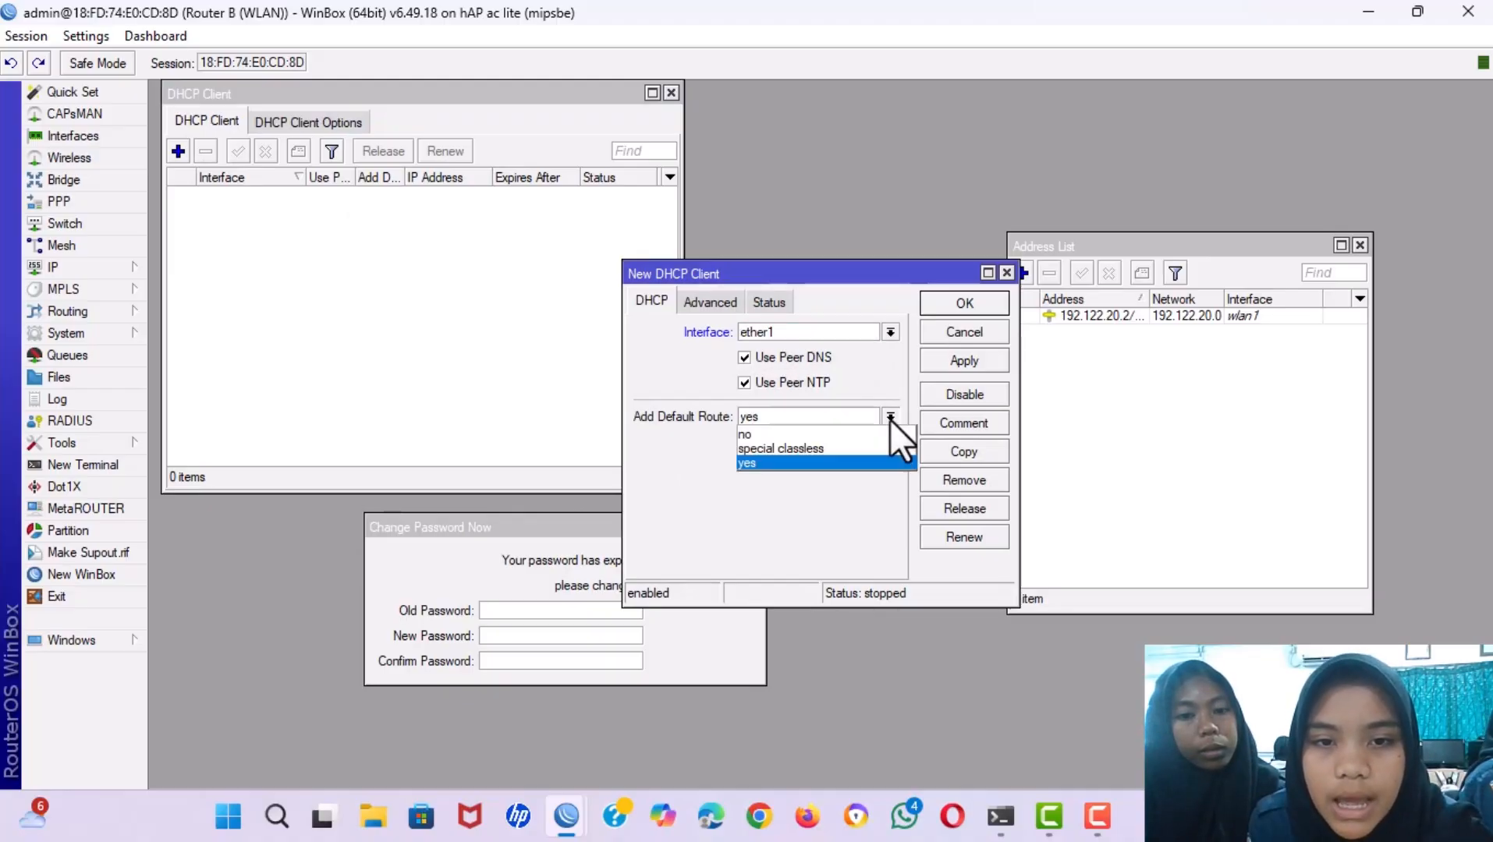
click(789, 433)
click(951, 357)
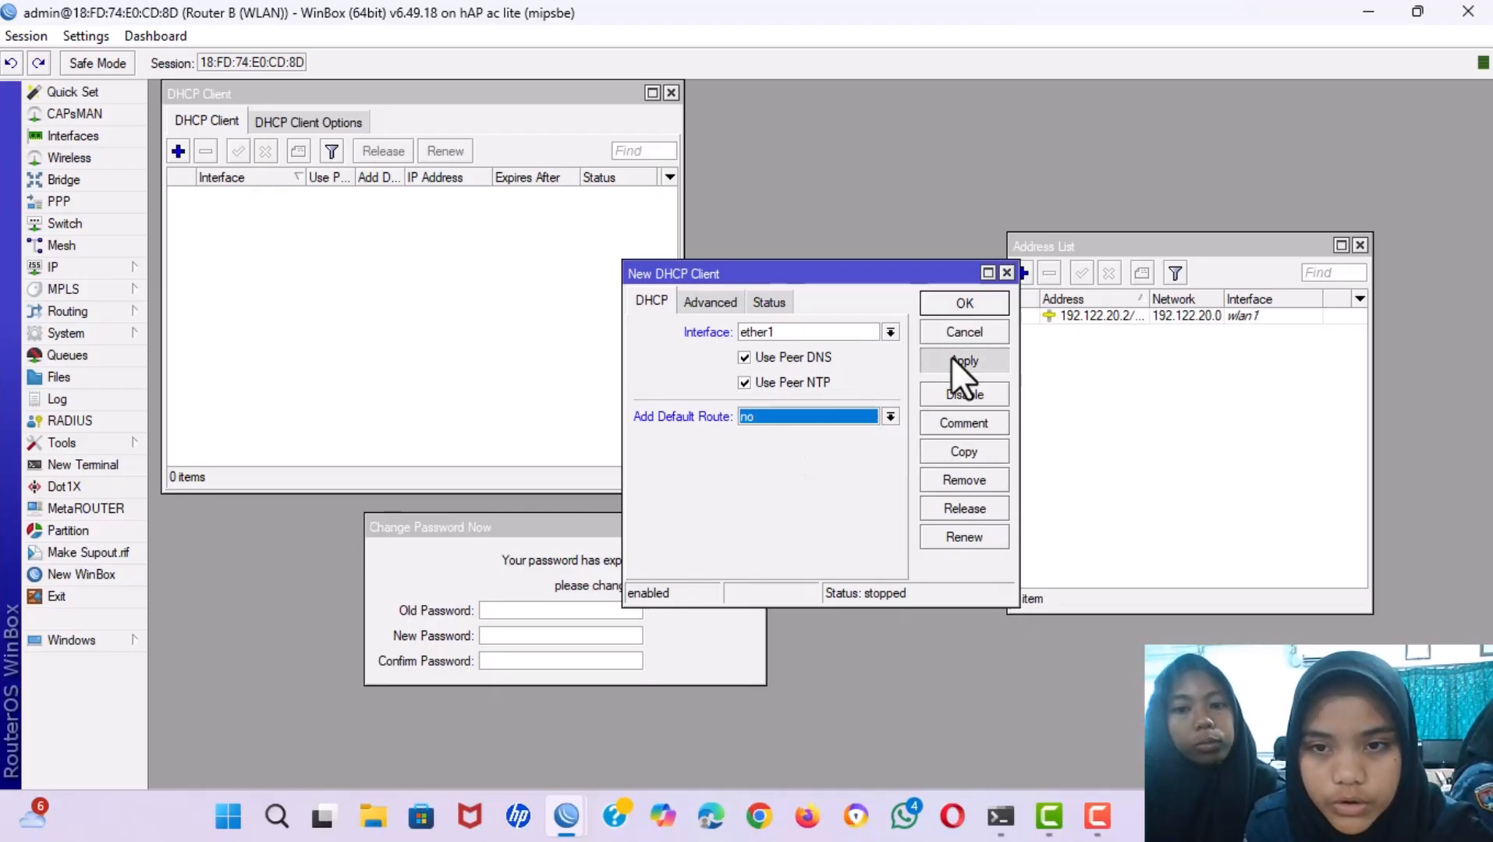
click(958, 307)
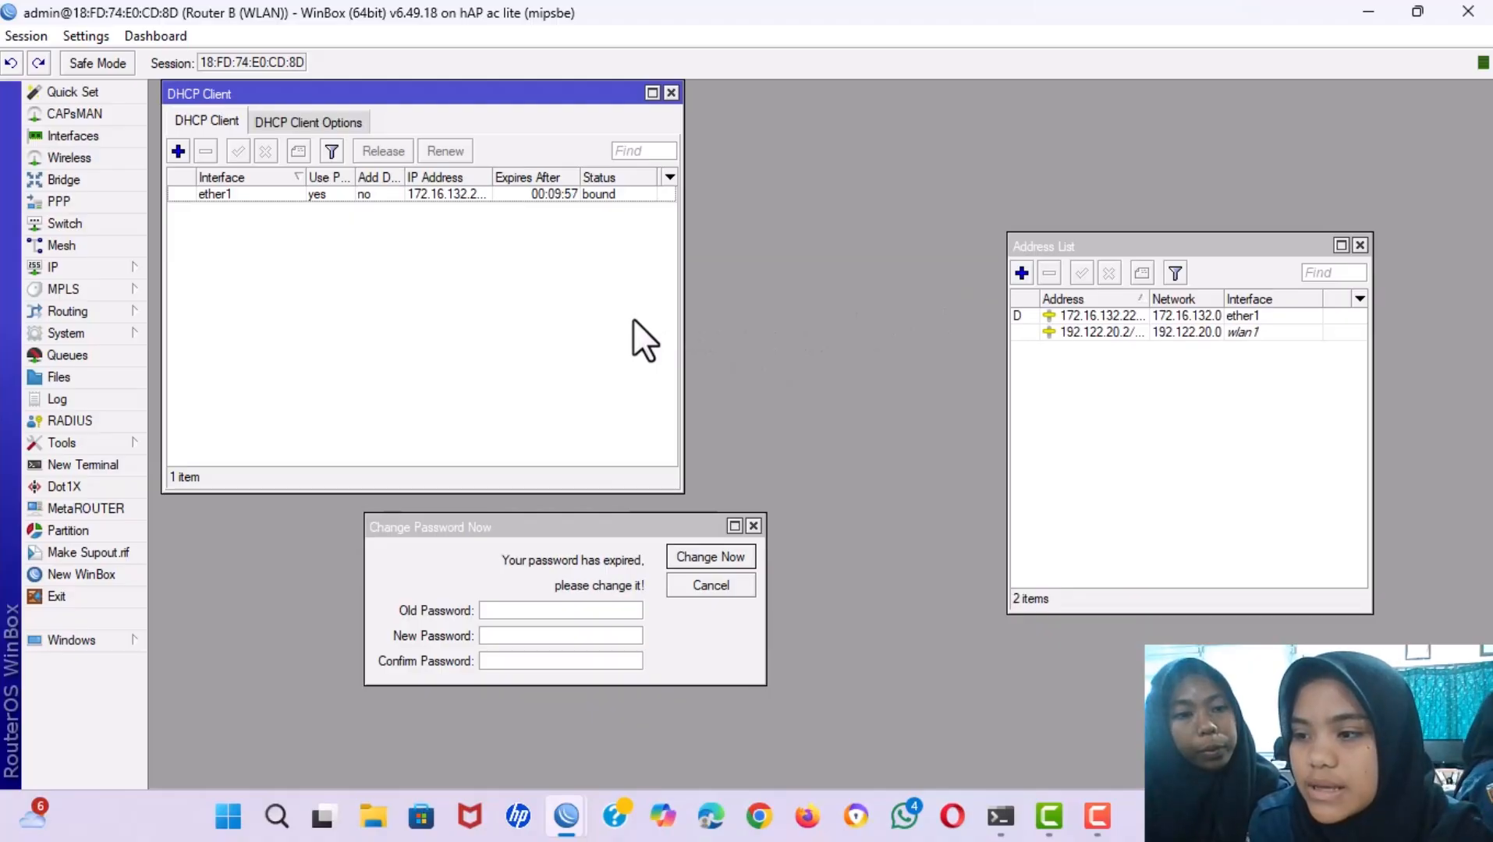
click(48, 270)
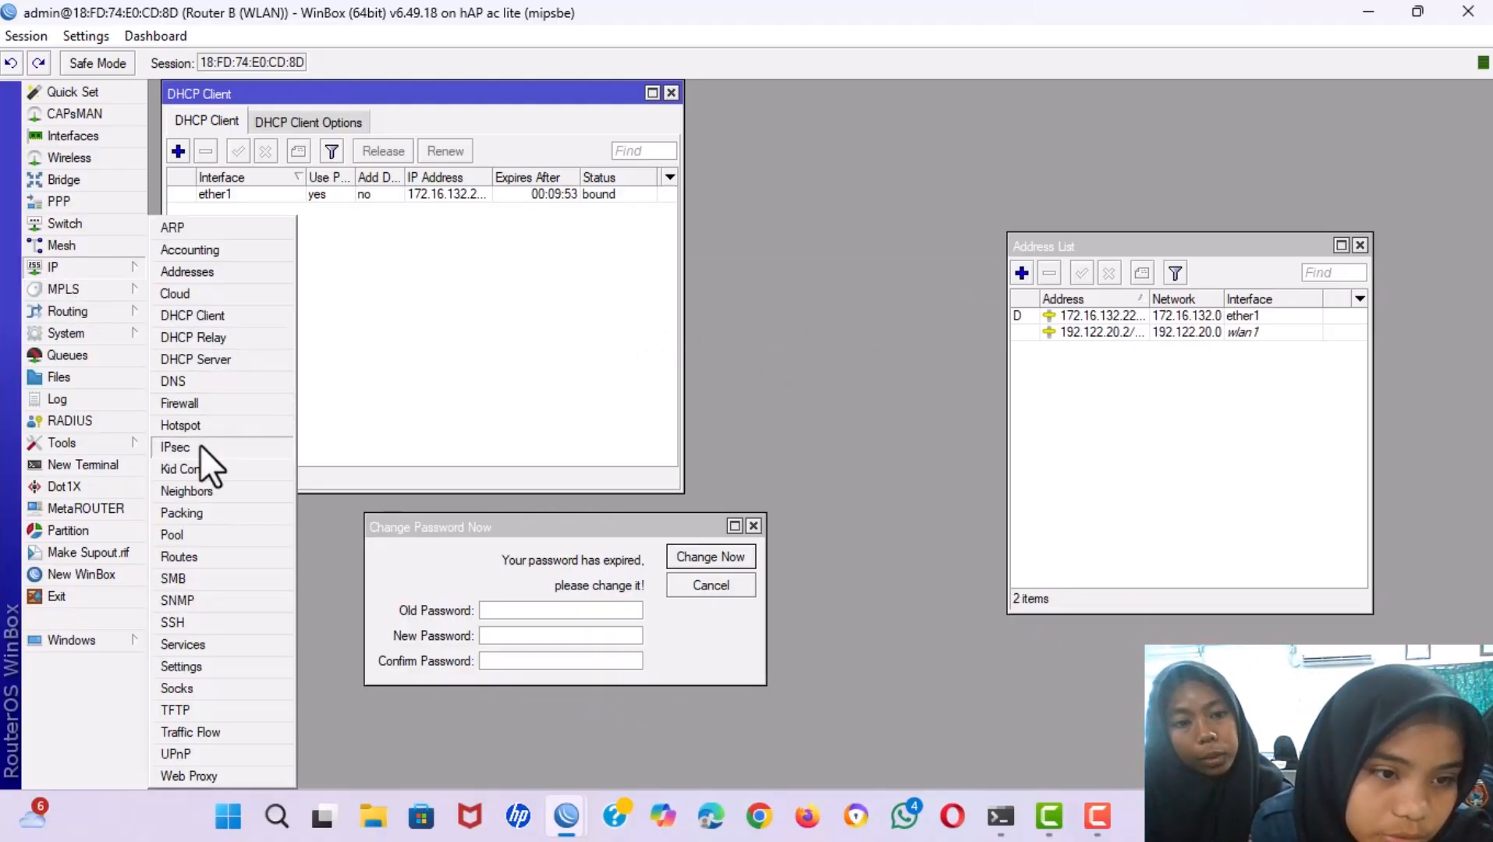
Add route 0.0.0.0/0 with gateway 172.16.132.0, copied from ether1's address details.
click(205, 556)
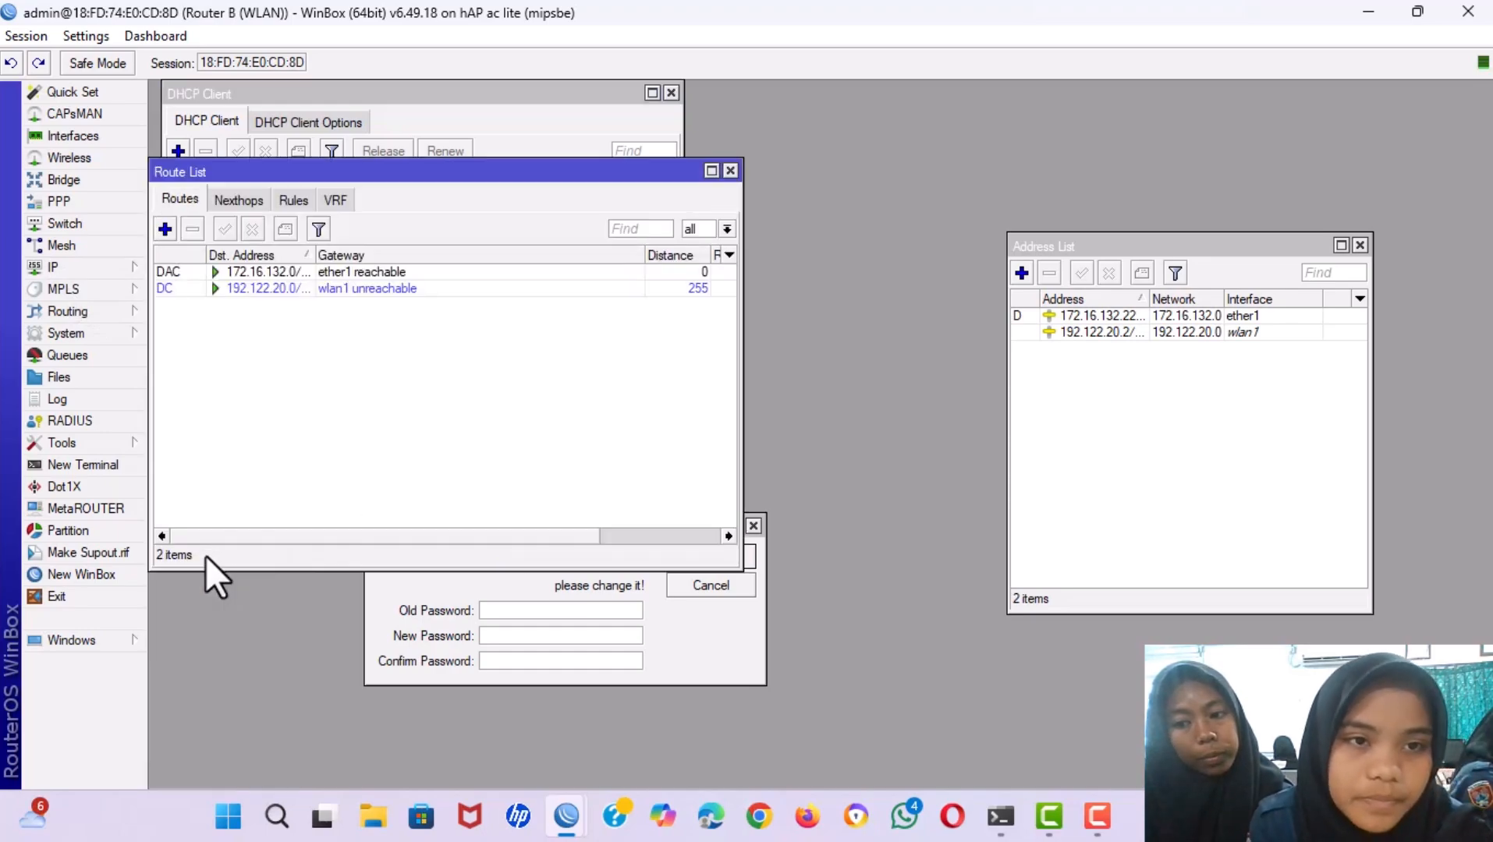
click(164, 227)
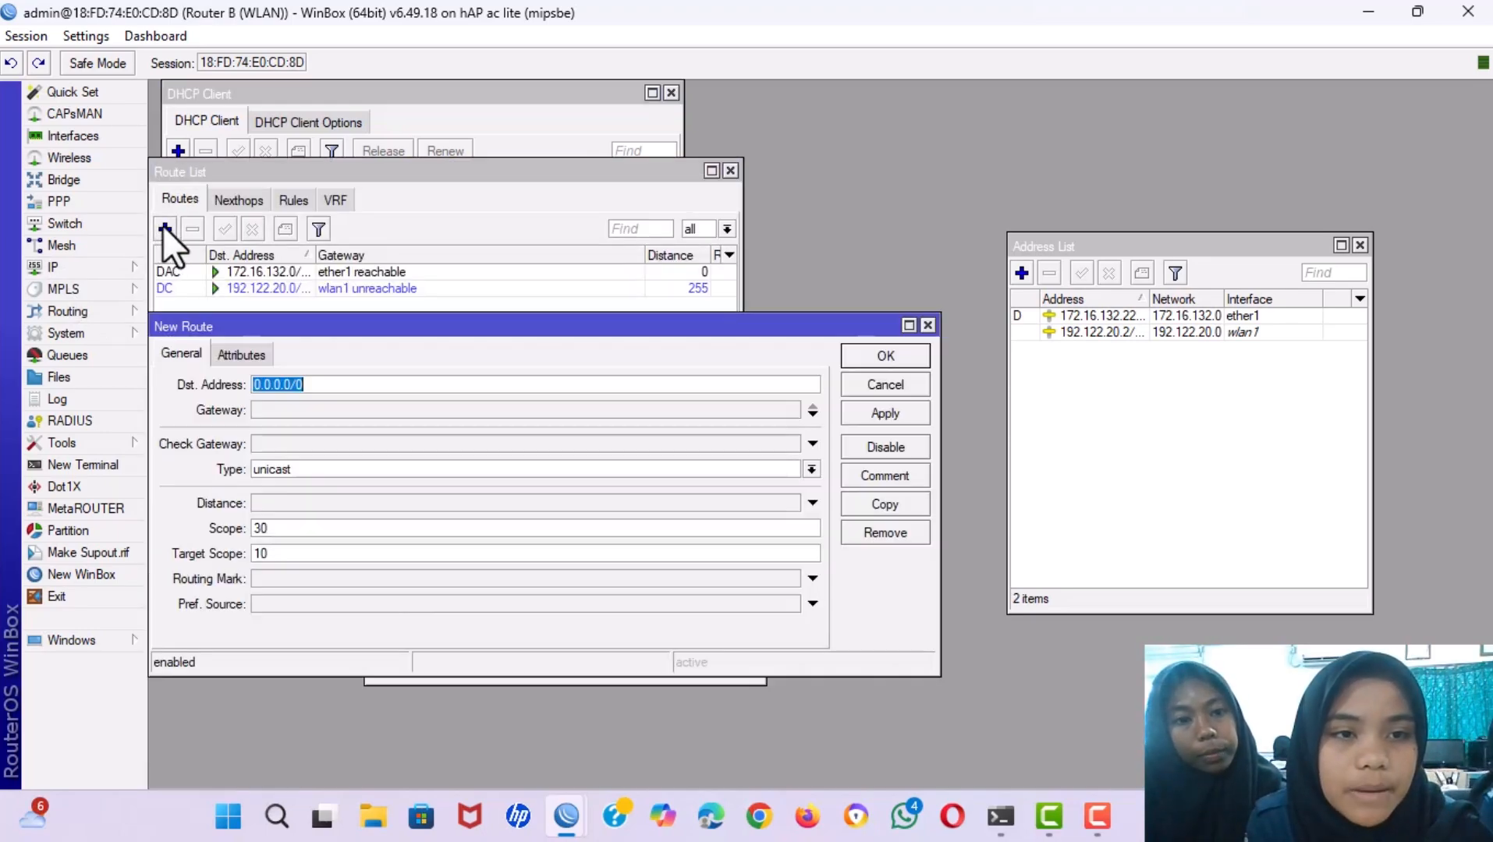
click(290, 409)
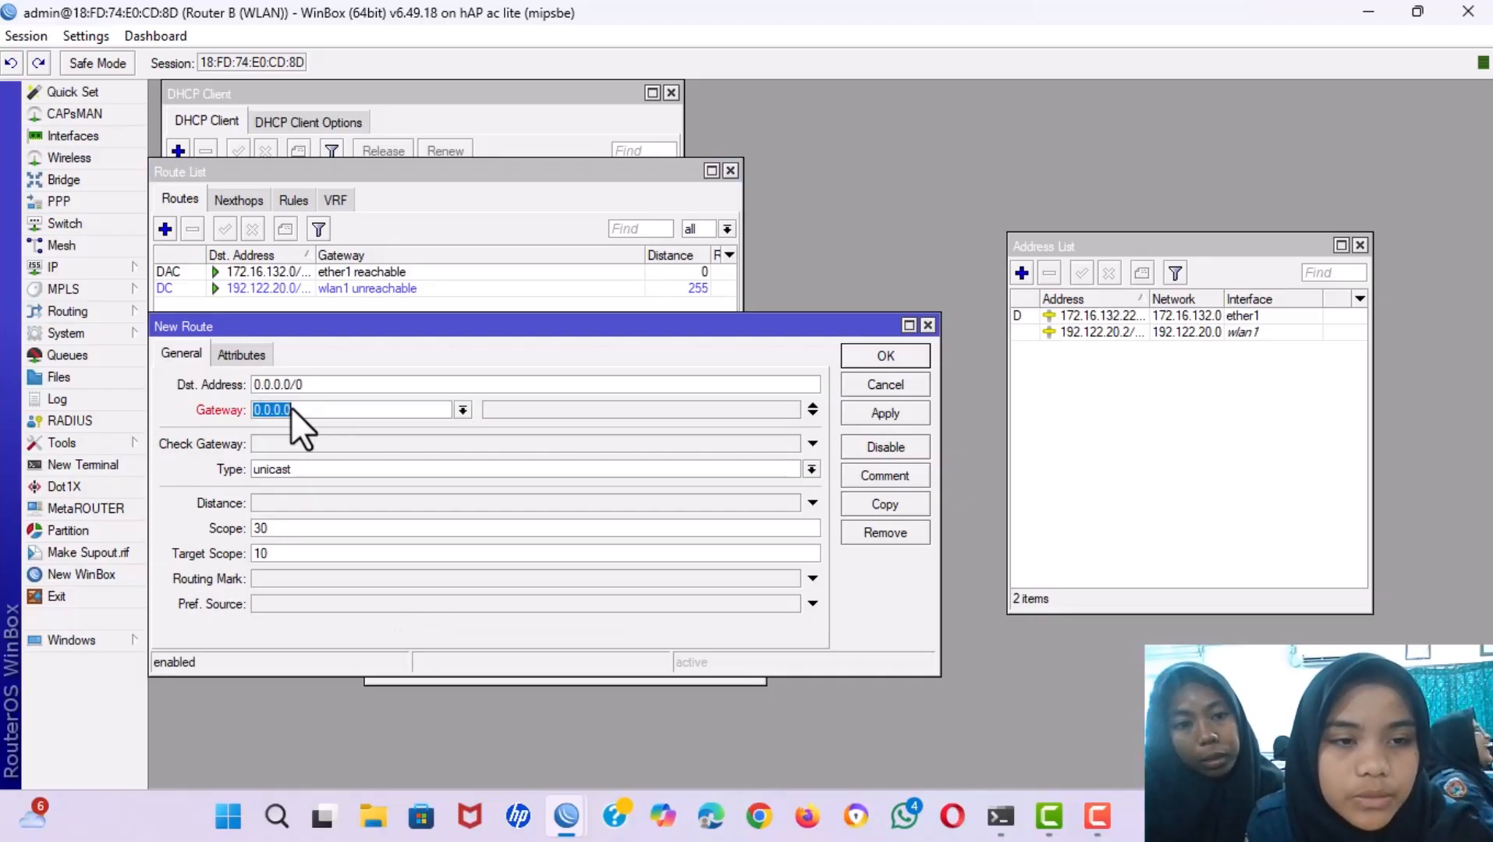
double_click(1053, 315)
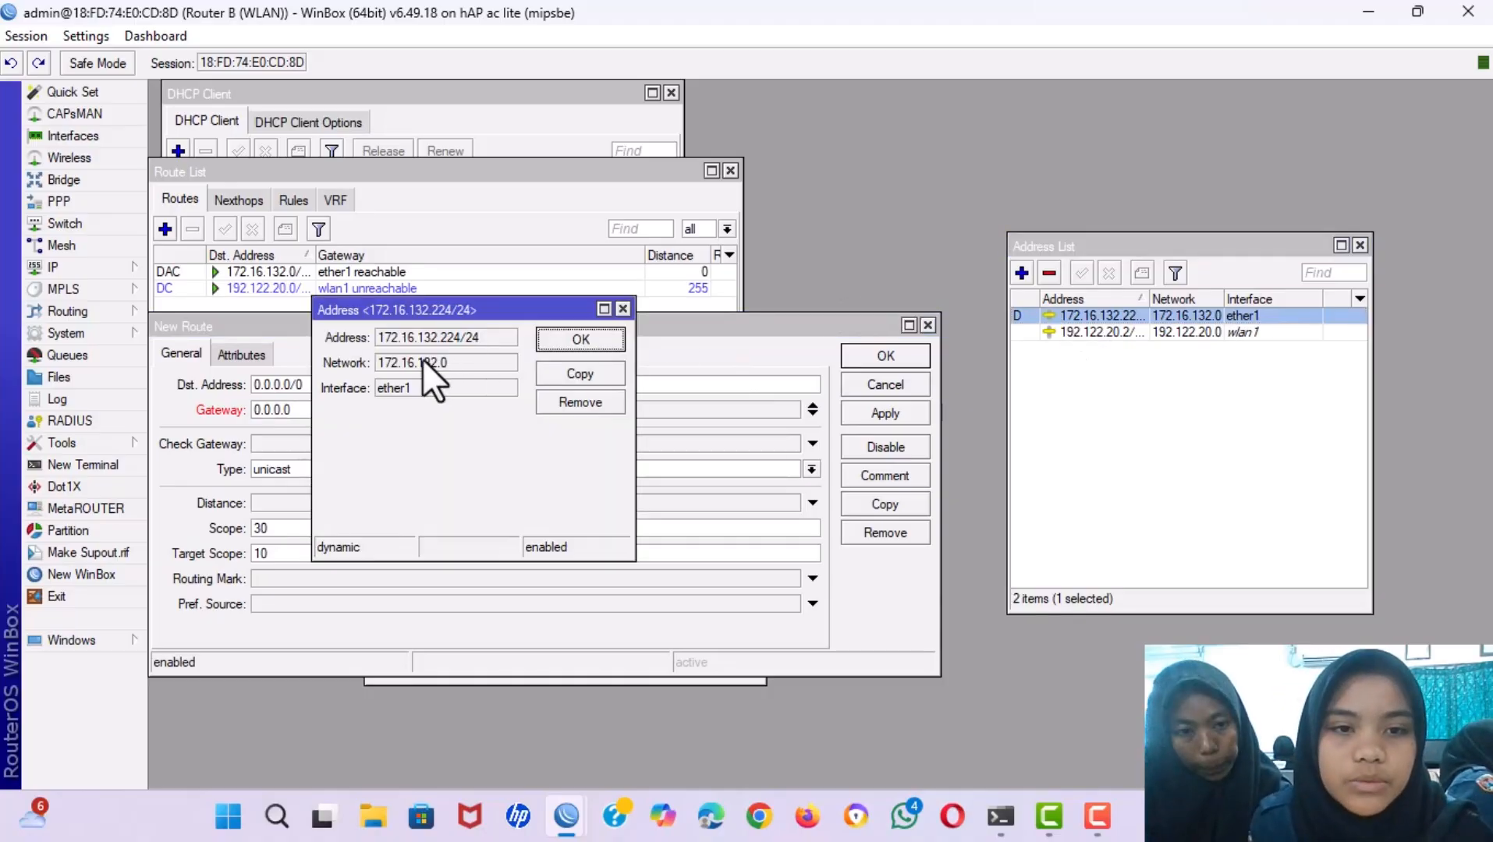
click(450, 360)
key(ctrl+c)
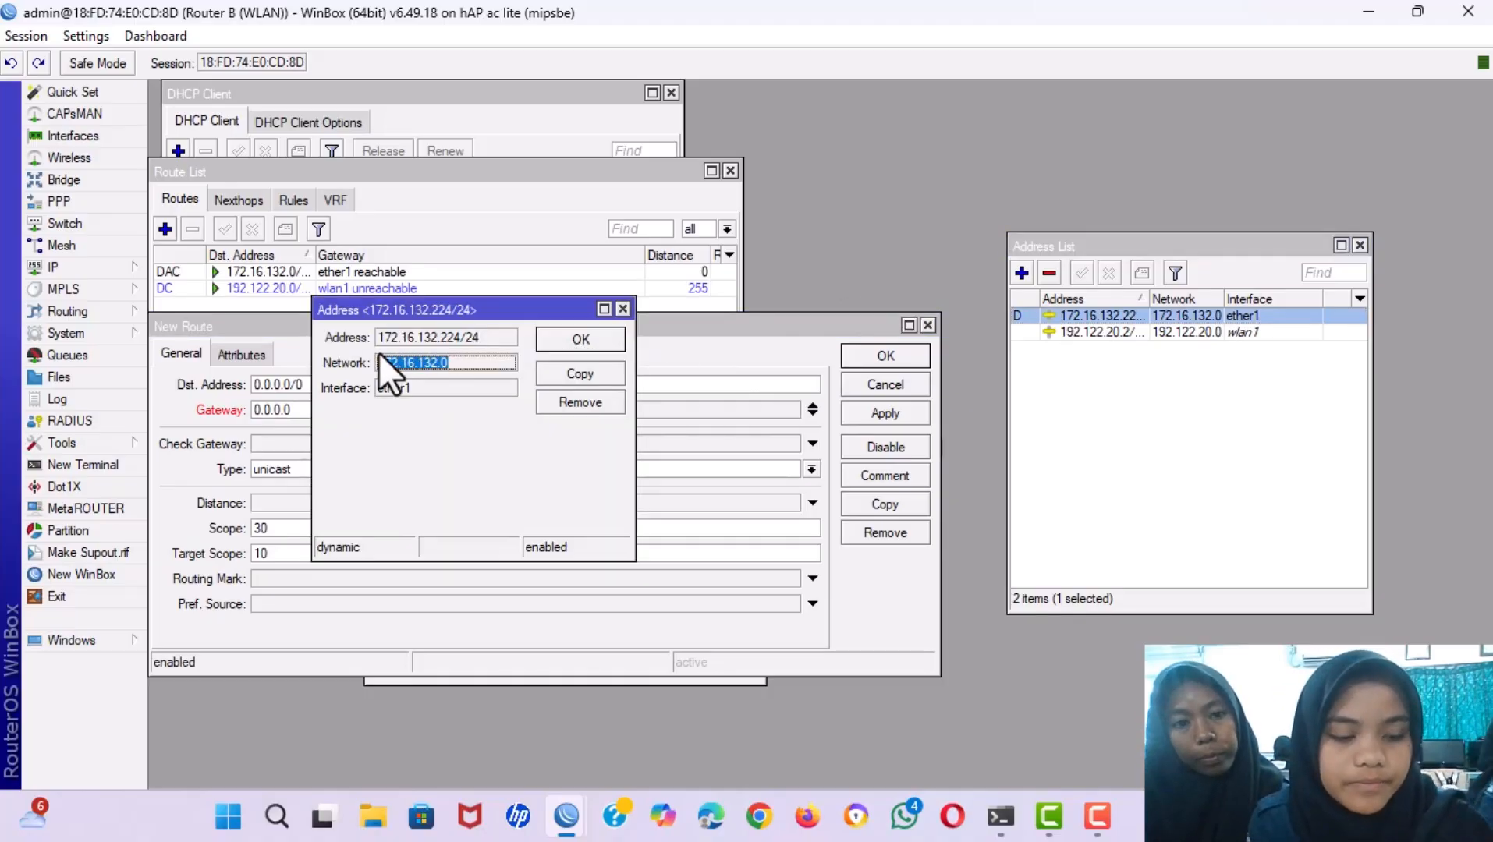
click(622, 308)
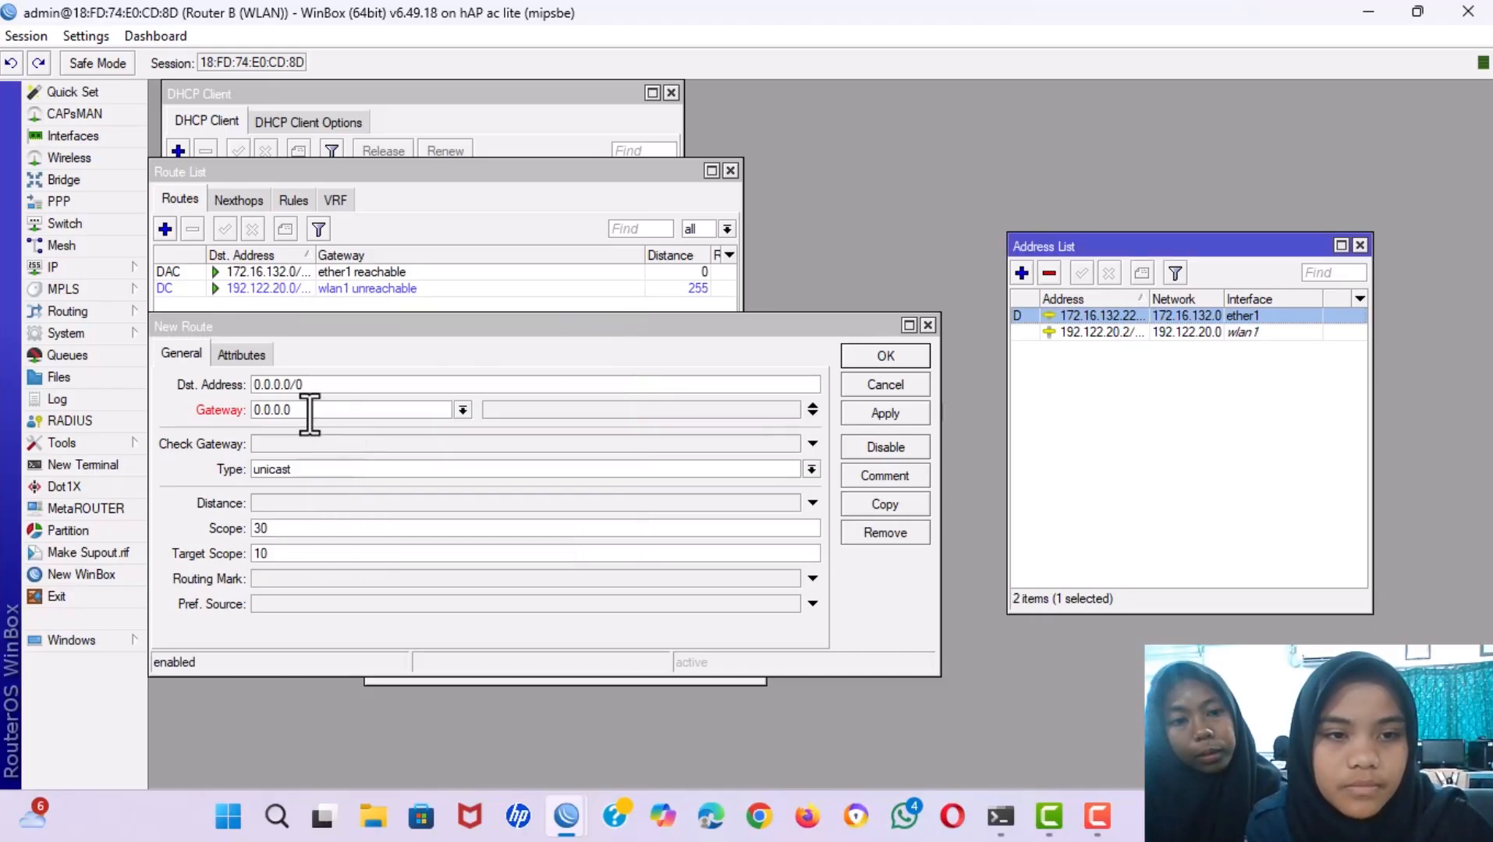
drag(310, 414, 203, 403)
key(BackSpace)
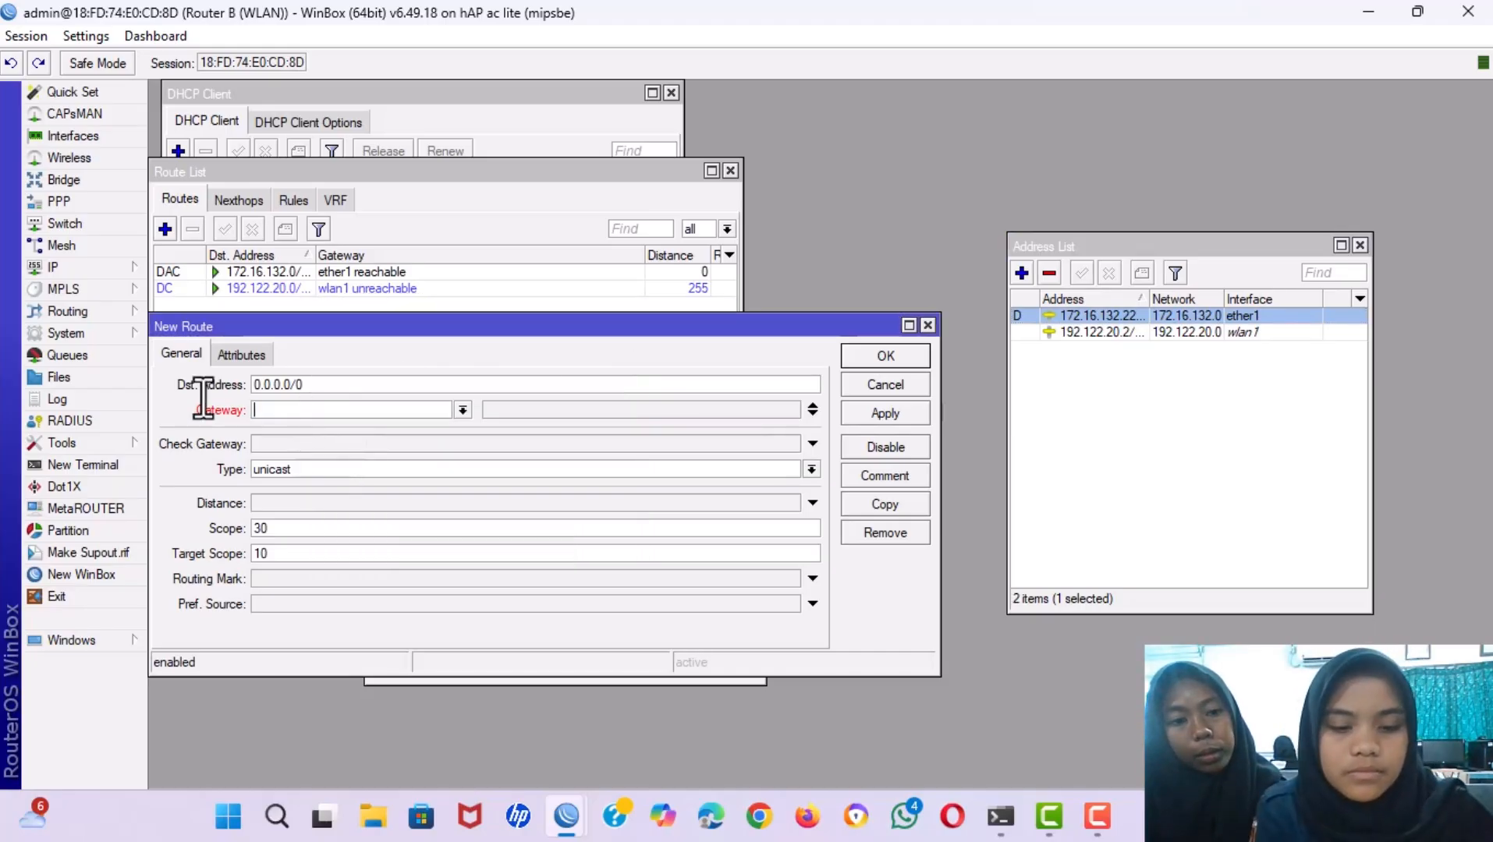
key(ctrl+v)
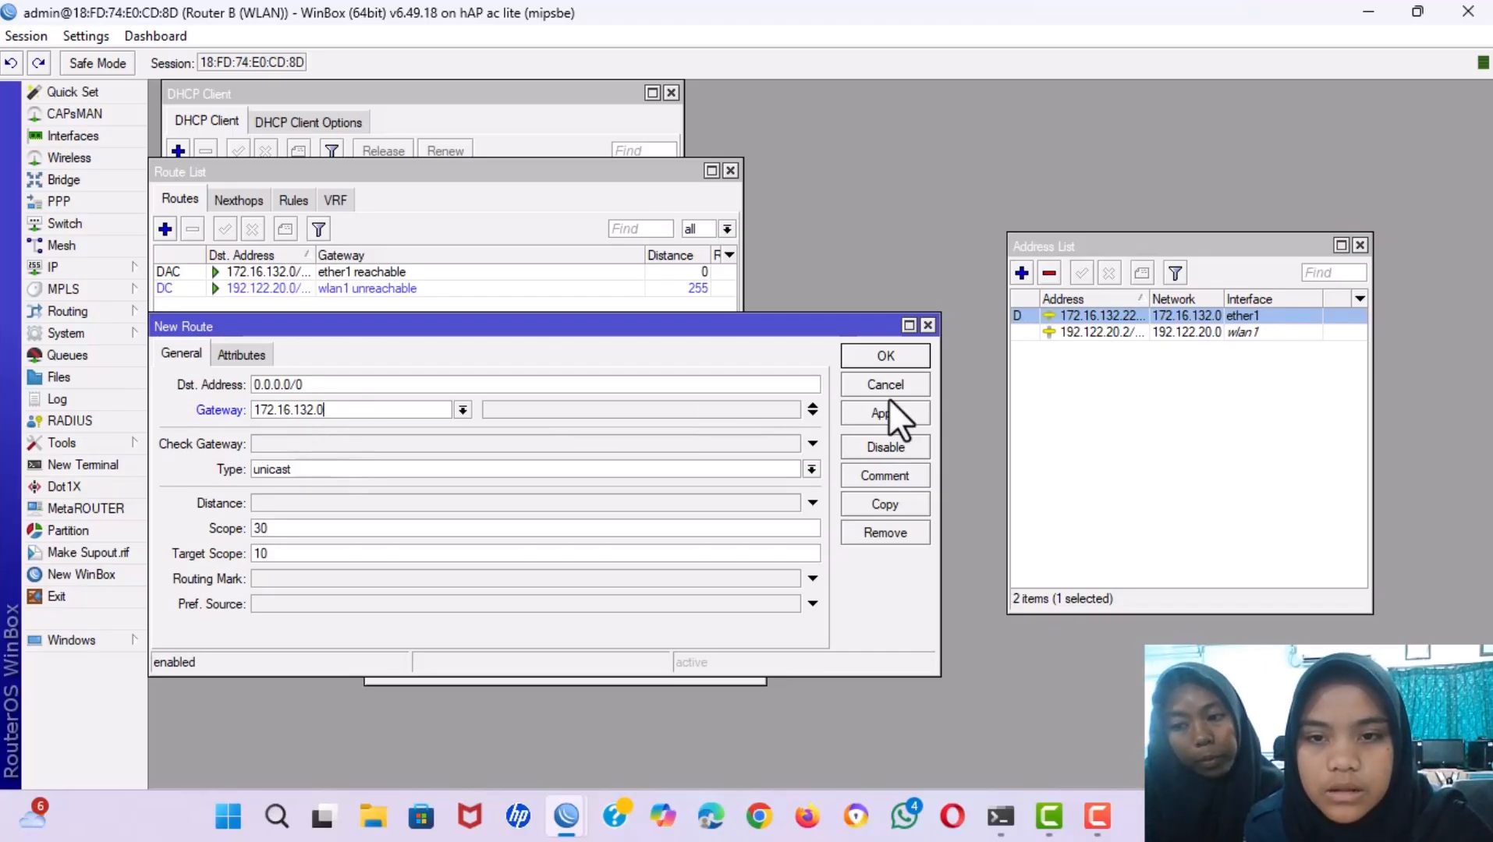
click(872, 414)
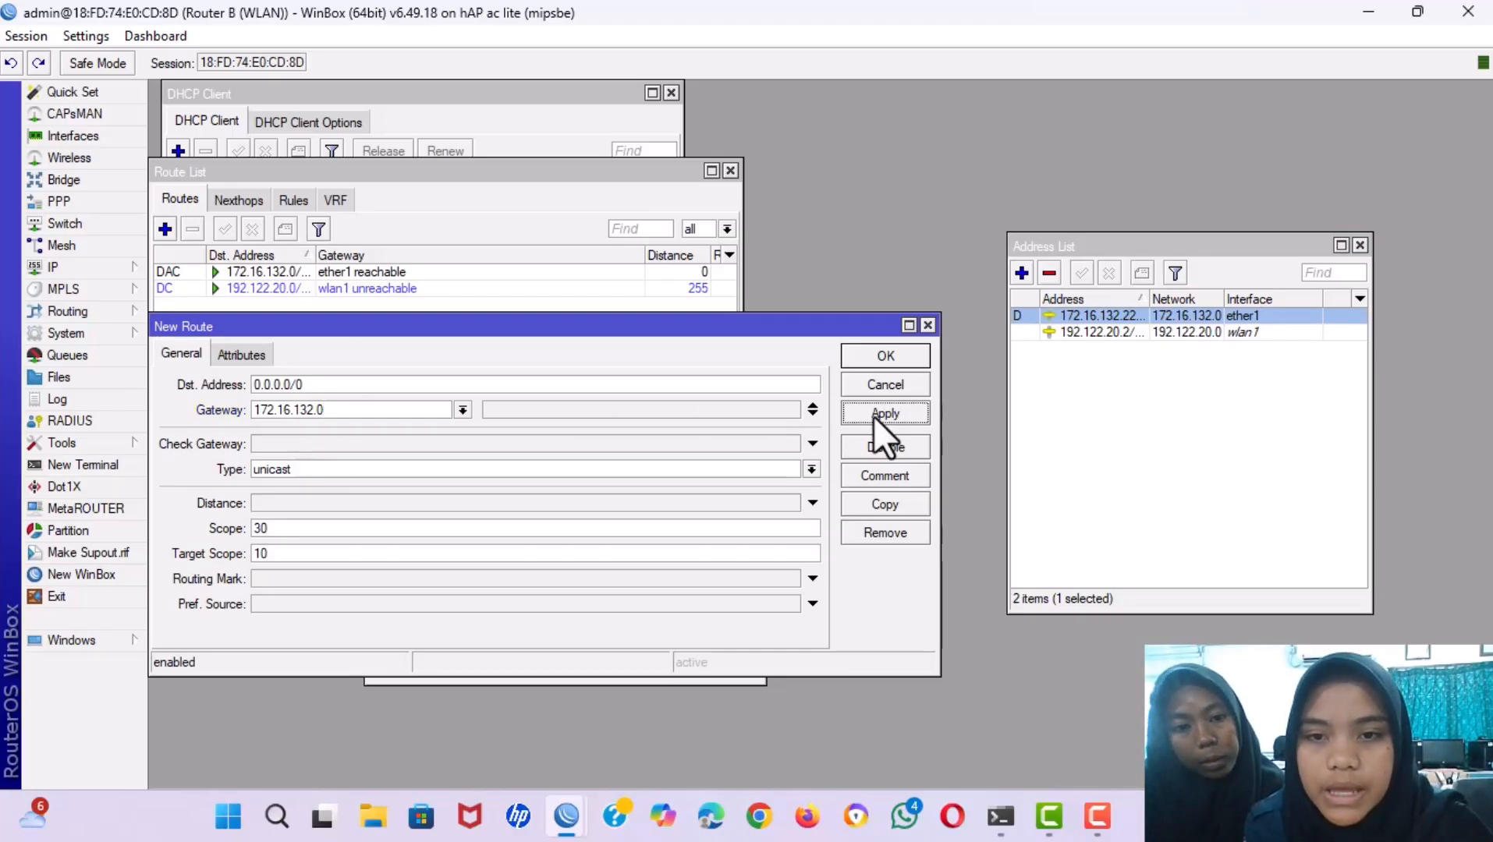
click(874, 355)
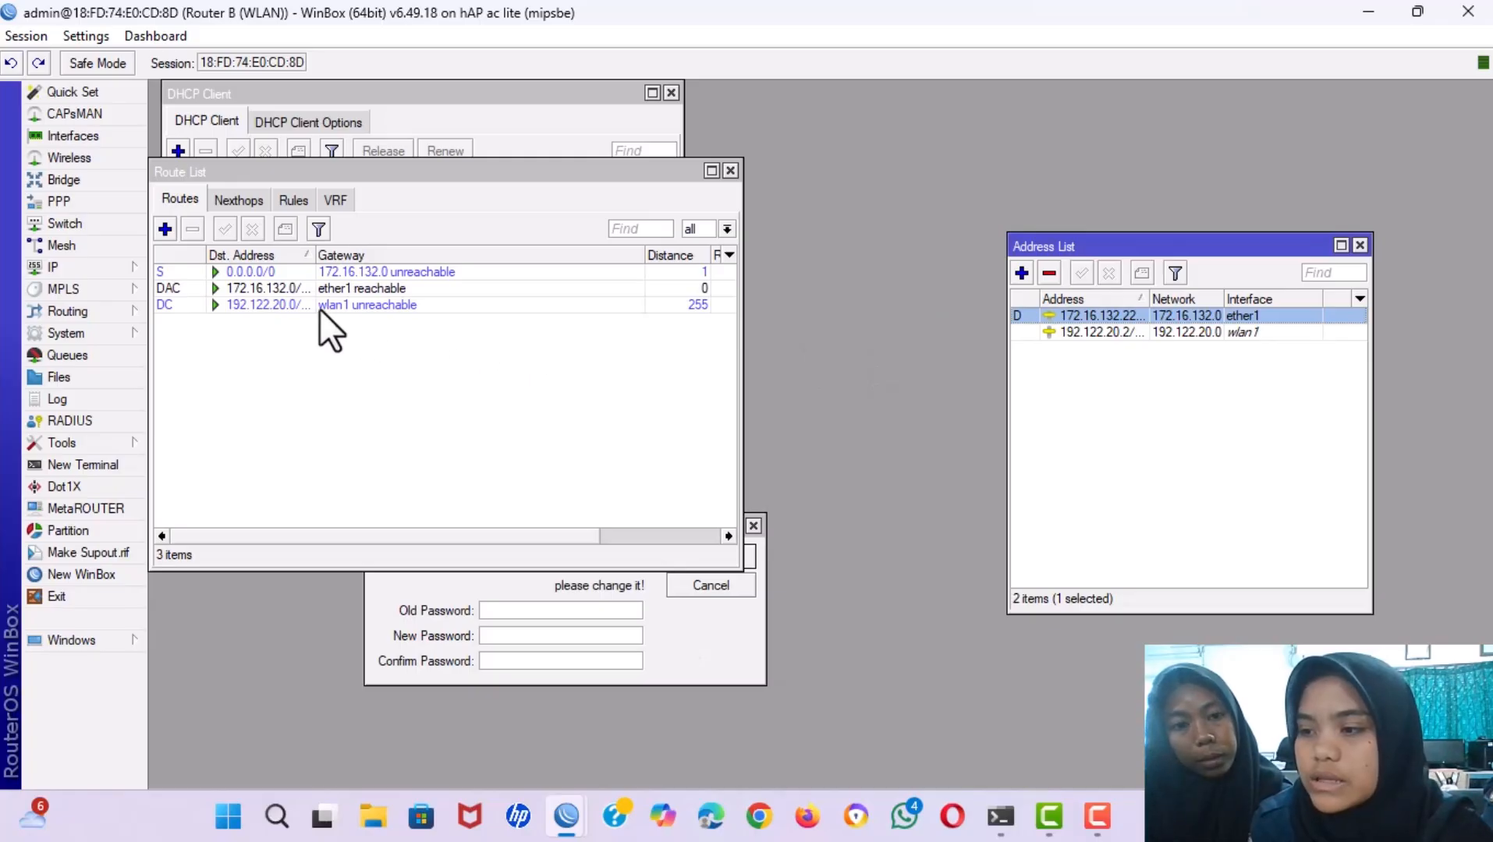
Edit the 0.0.0.0/0 route, changing its gateway from 172.16.132.0 to 172.16.132.1.
click(77, 267)
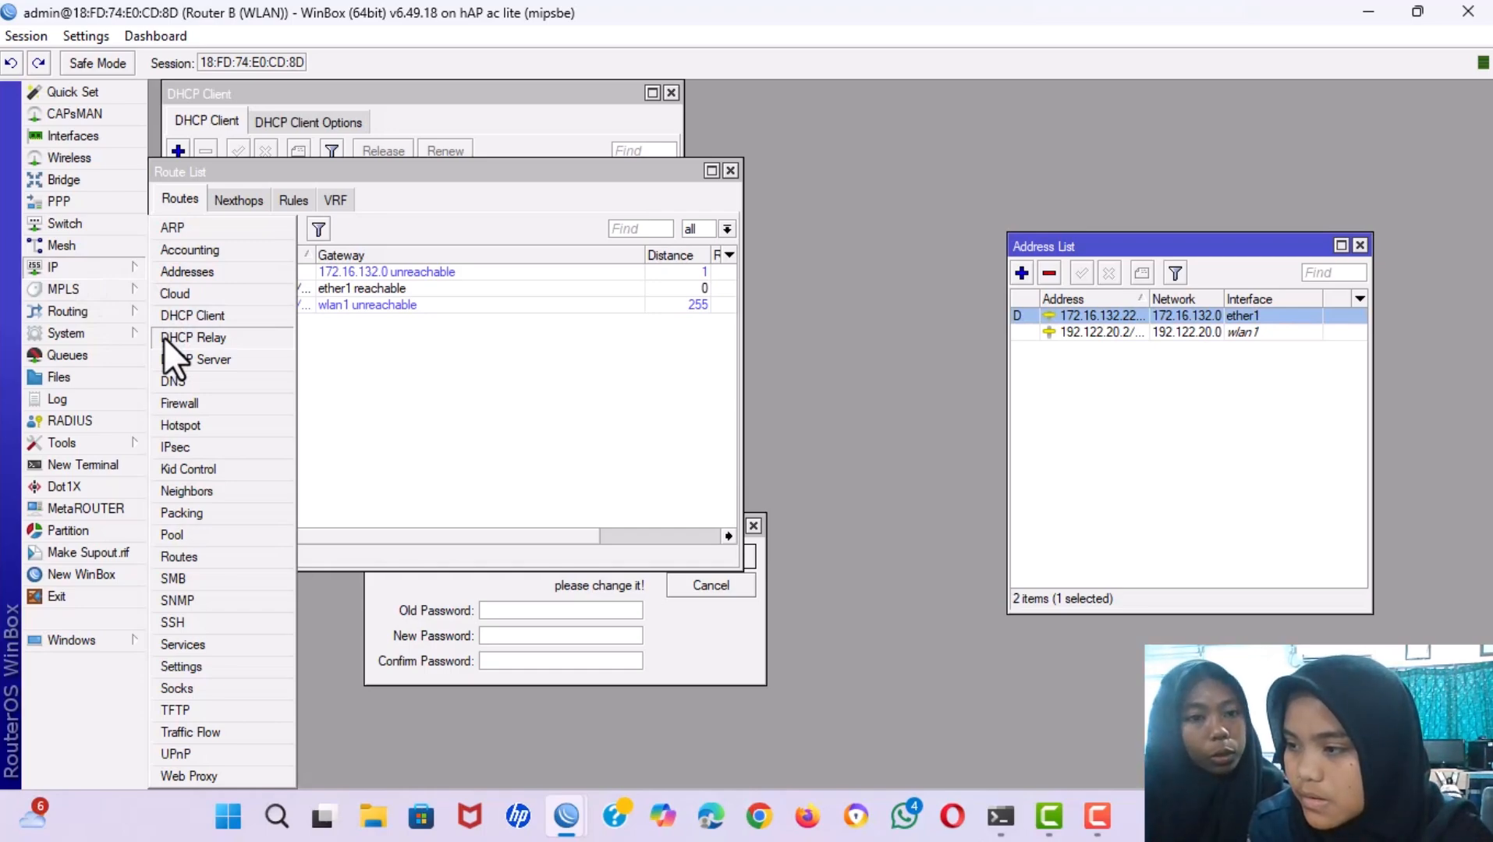
click(125, 342)
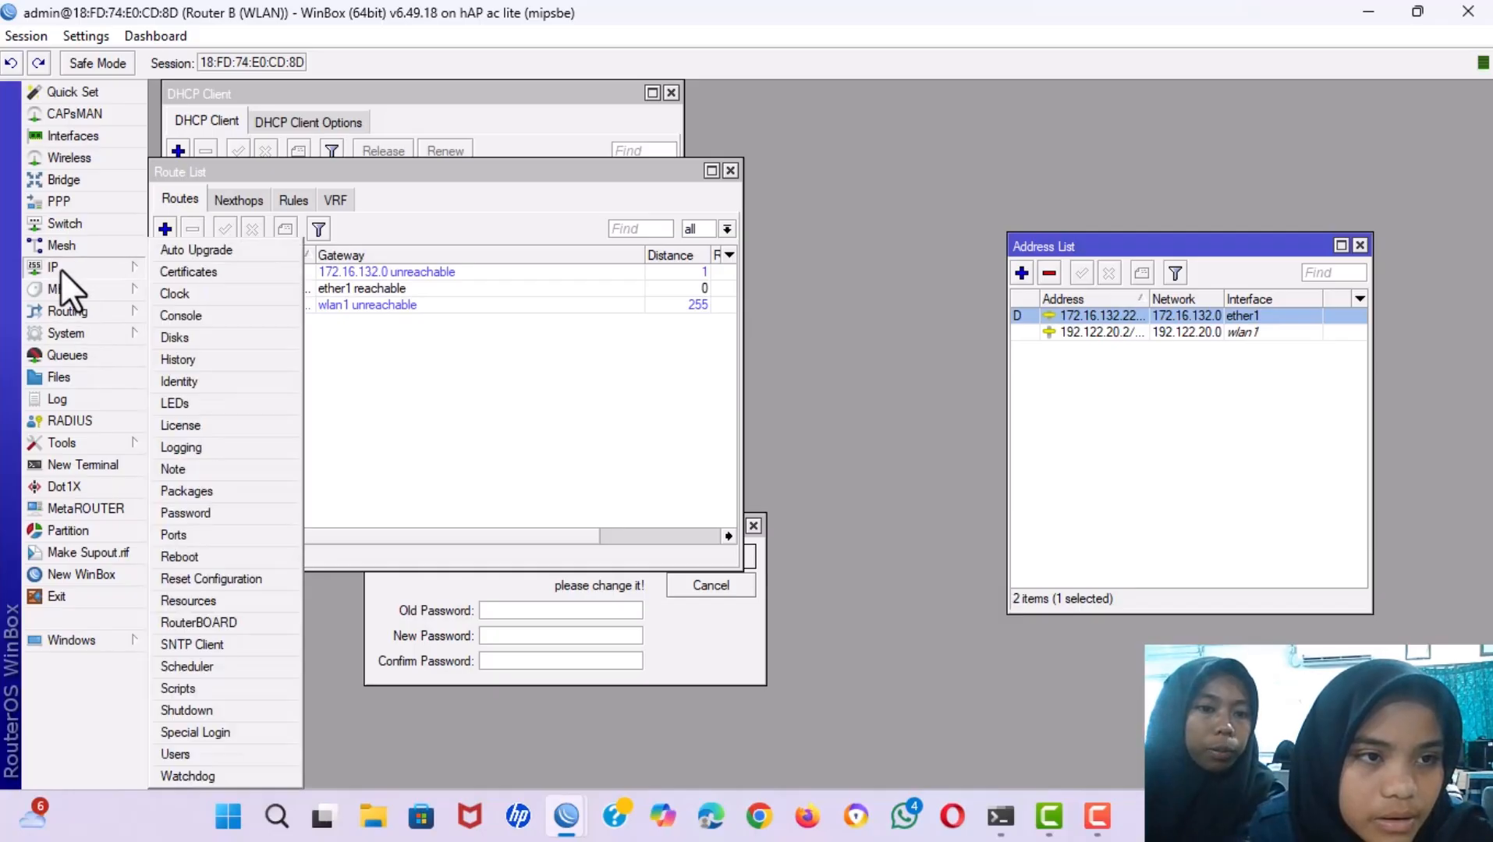
mouse_move(59, 269)
click(440, 361)
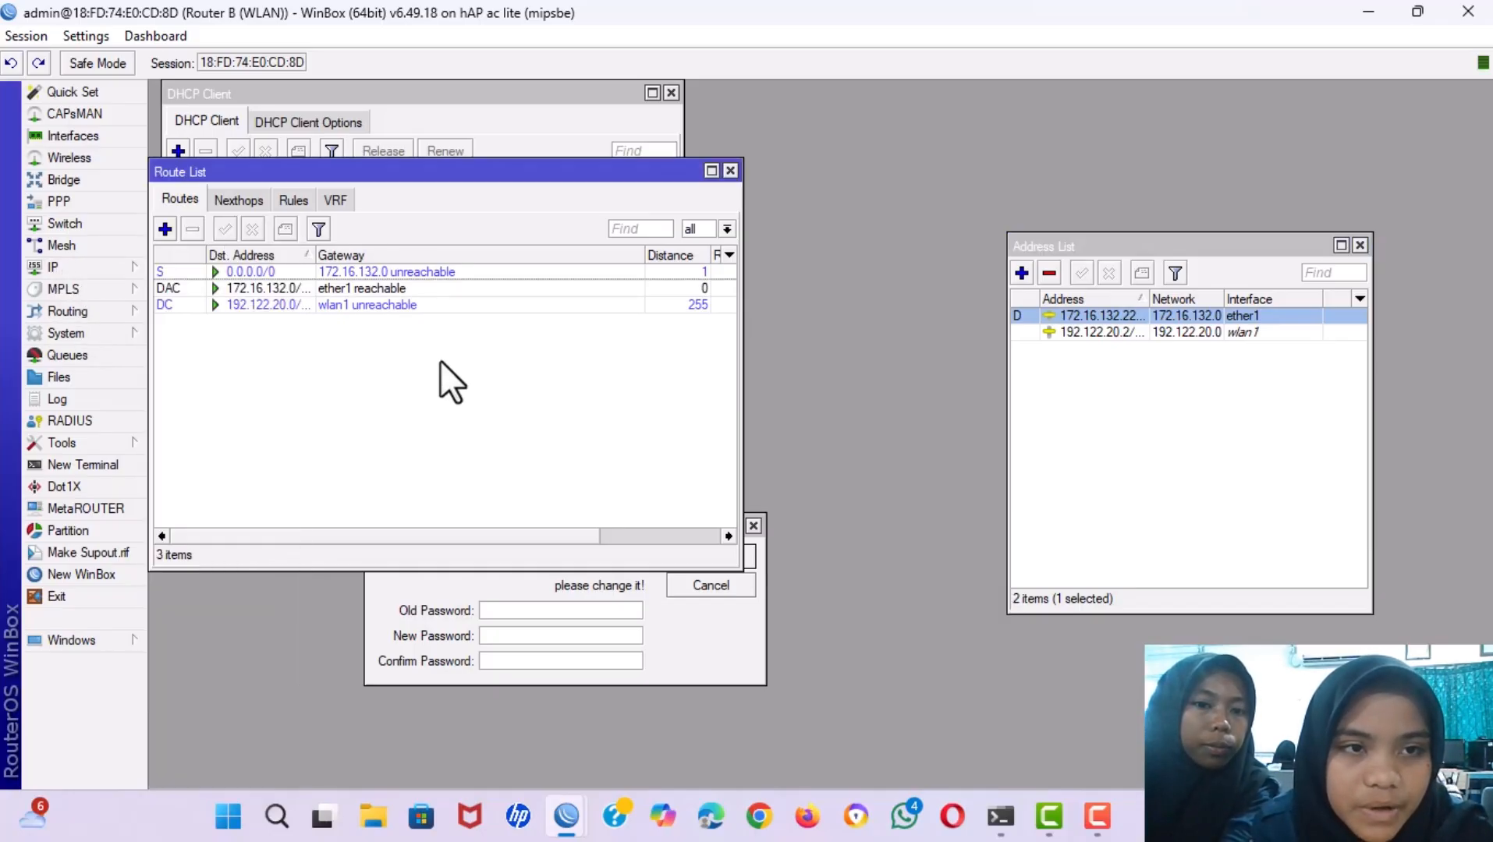
double_click(201, 272)
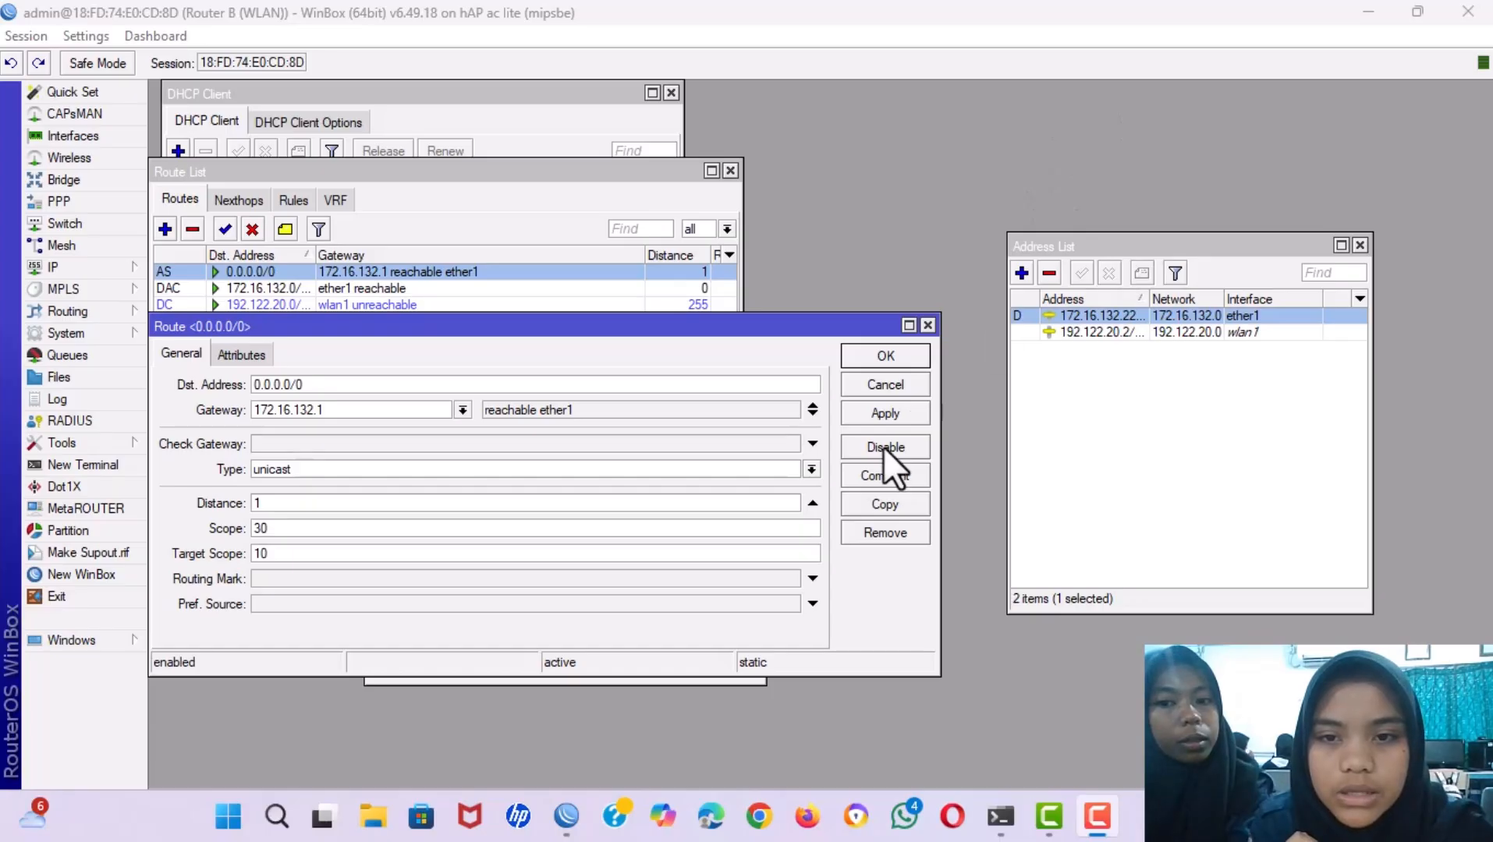
click(883, 410)
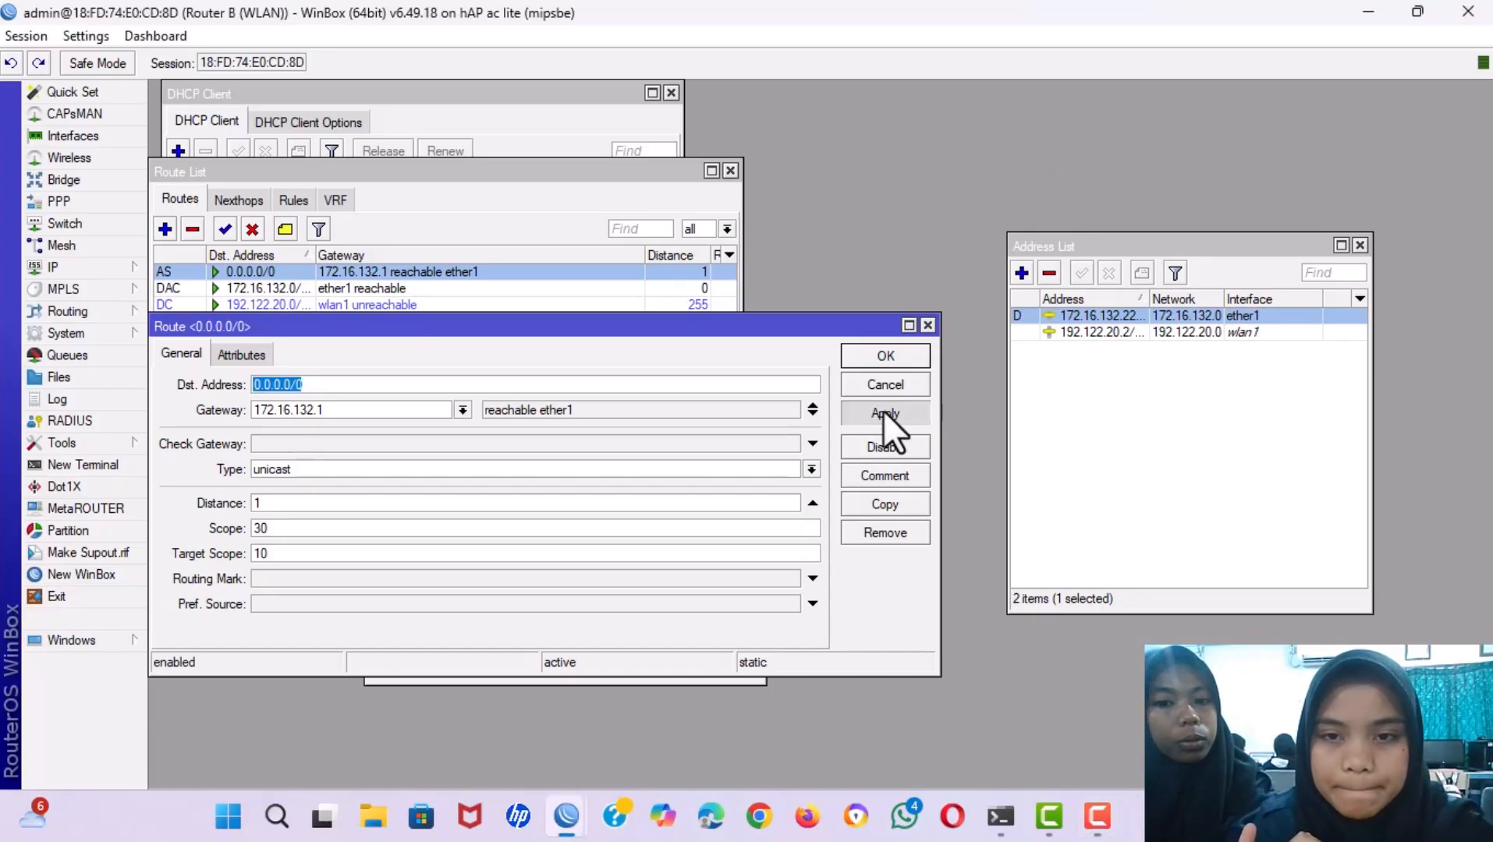
click(879, 353)
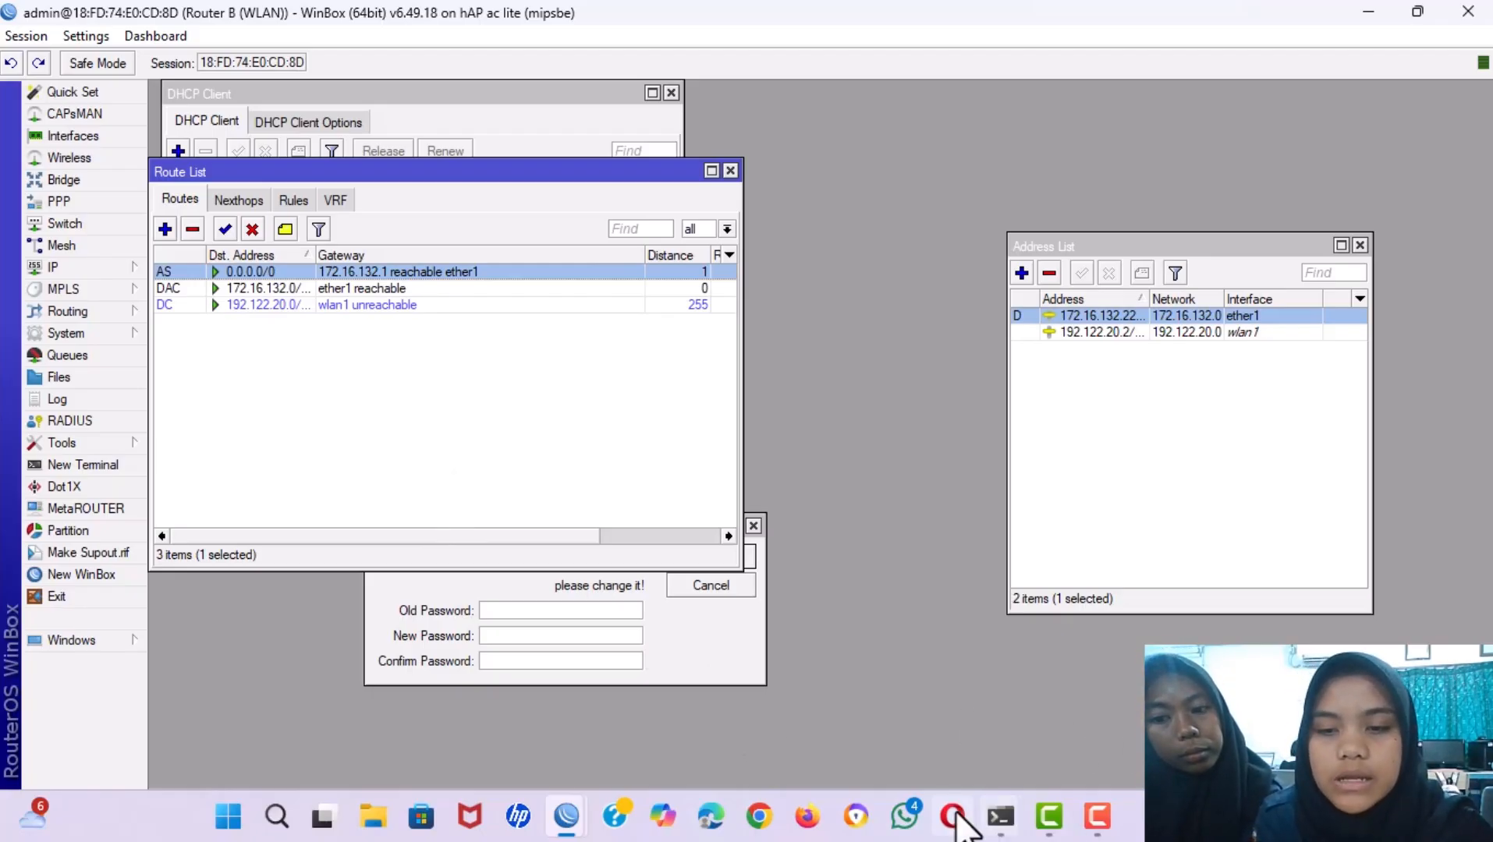
Close the two Command Prompt windows that are already open.
click(1001, 819)
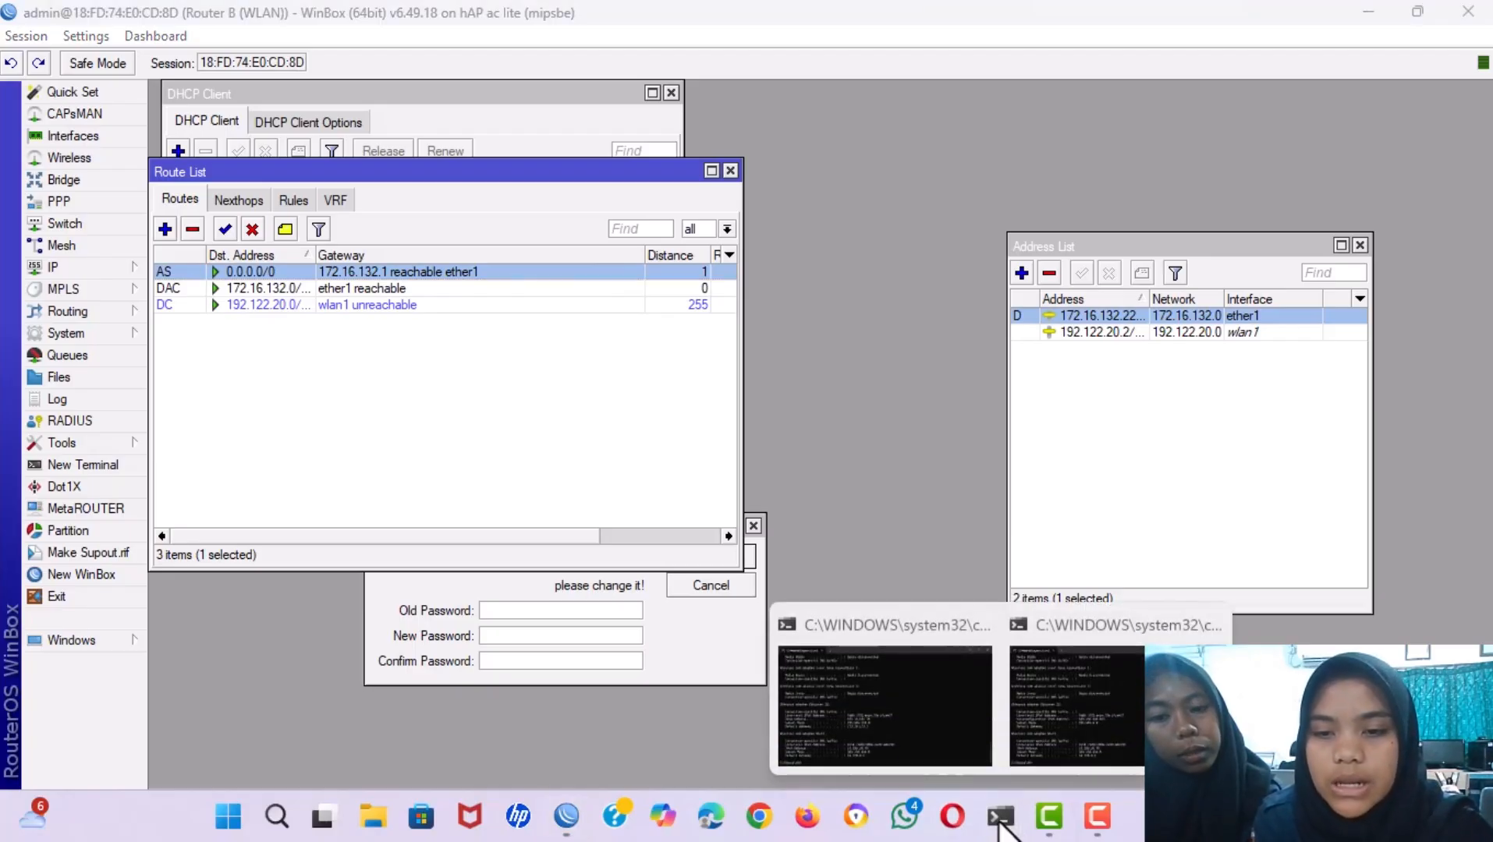
mouse_move(1108, 702)
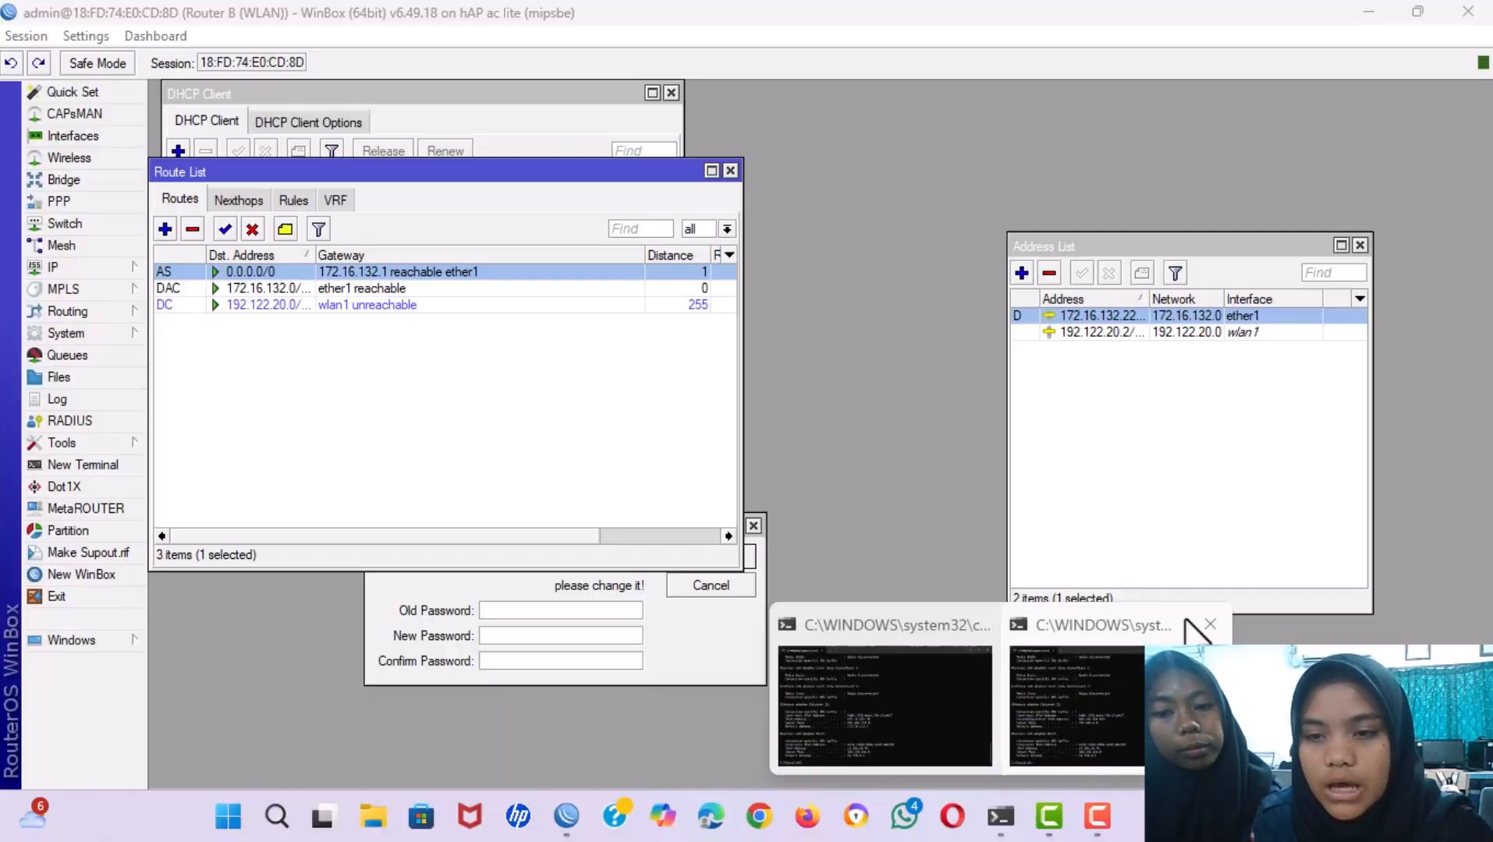
click(1210, 624)
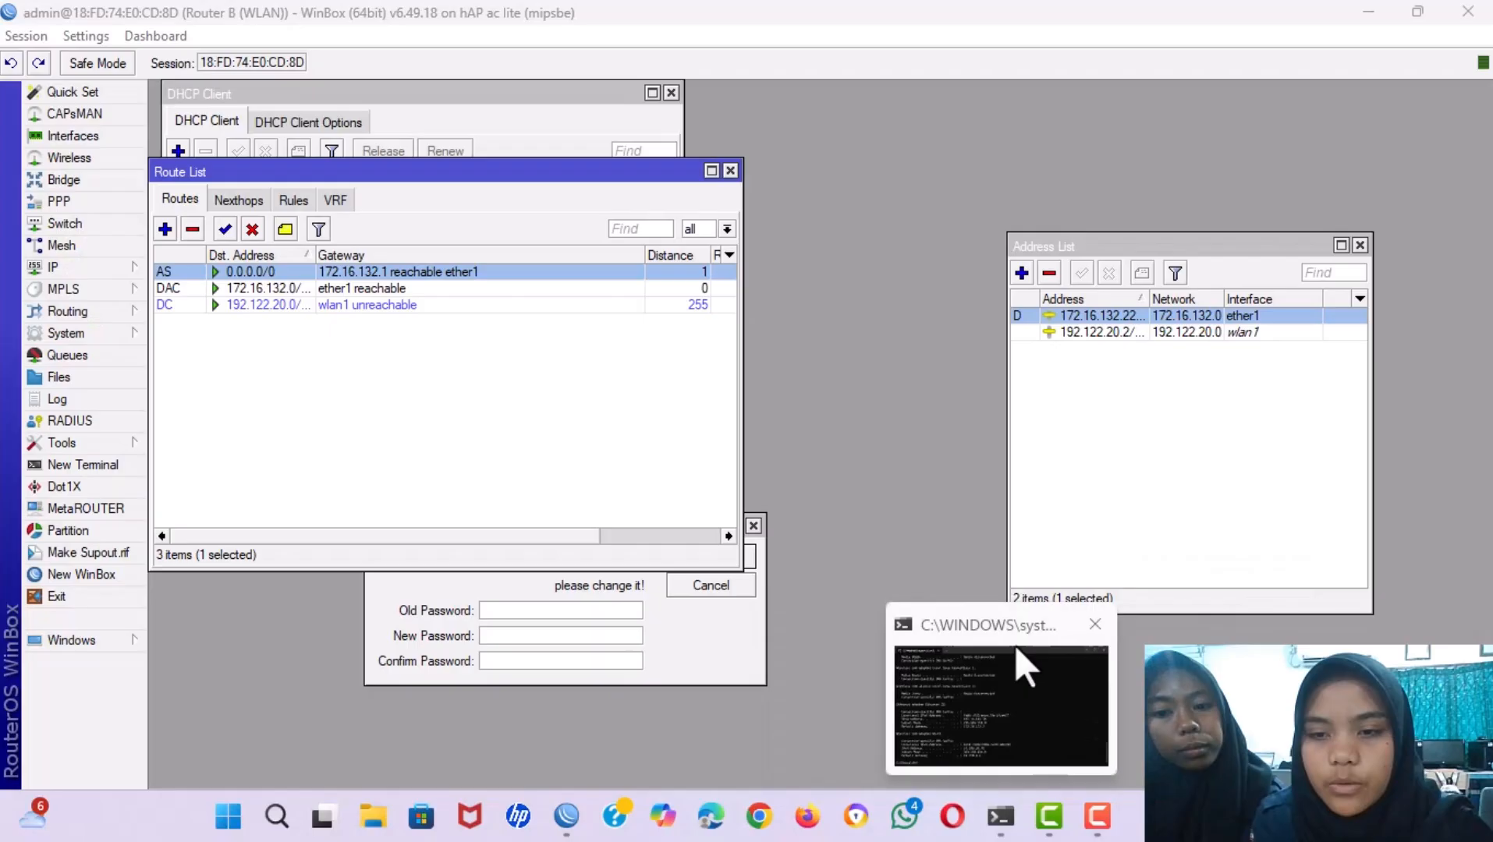
click(1092, 622)
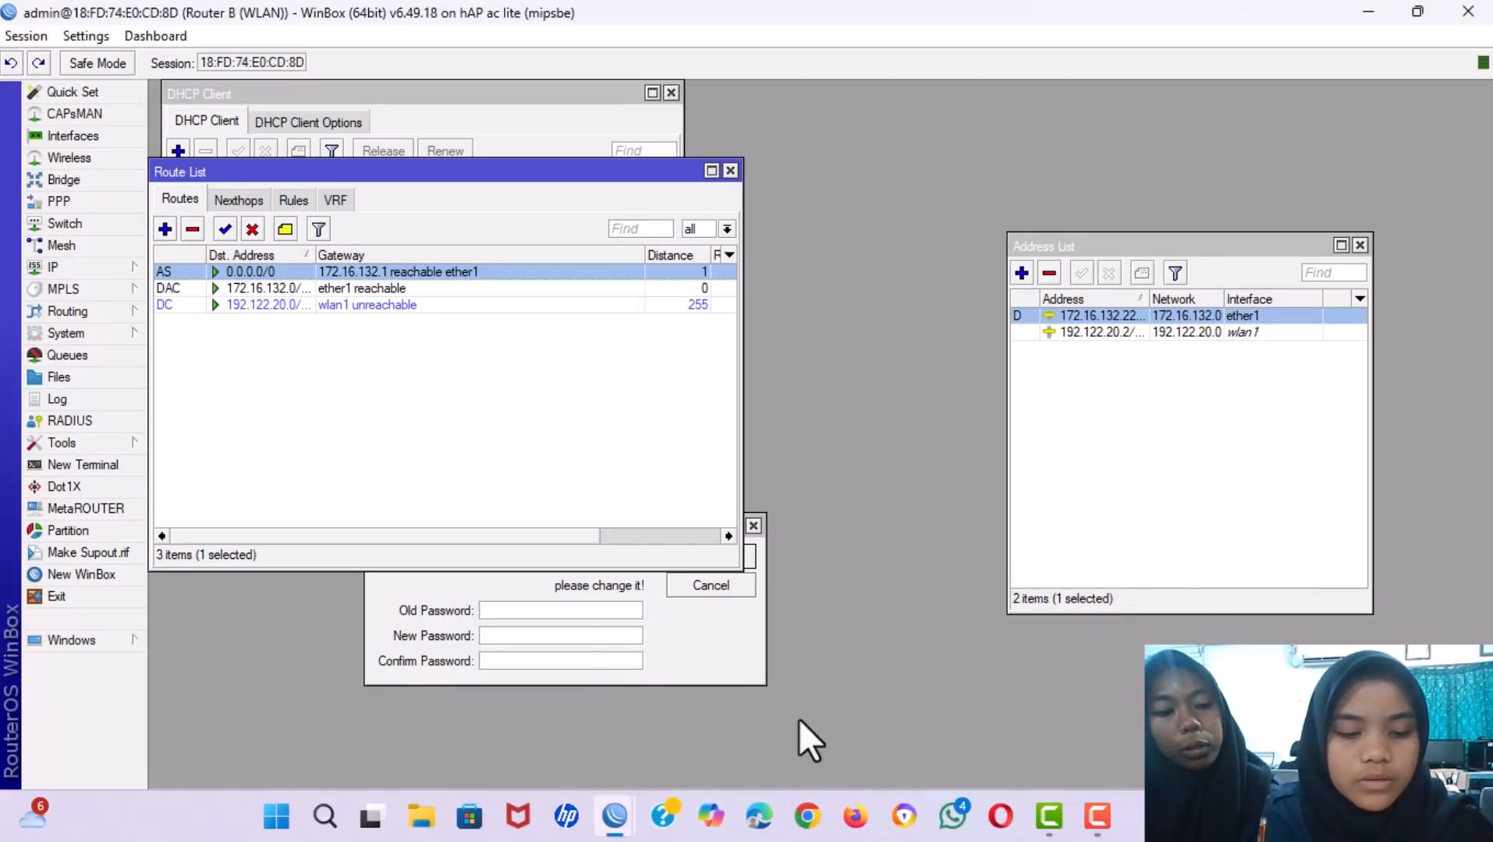
Run ipconfig to show Ethernet address 172.16.132.70 with gateway 172.16.132.1.
key(super+r)
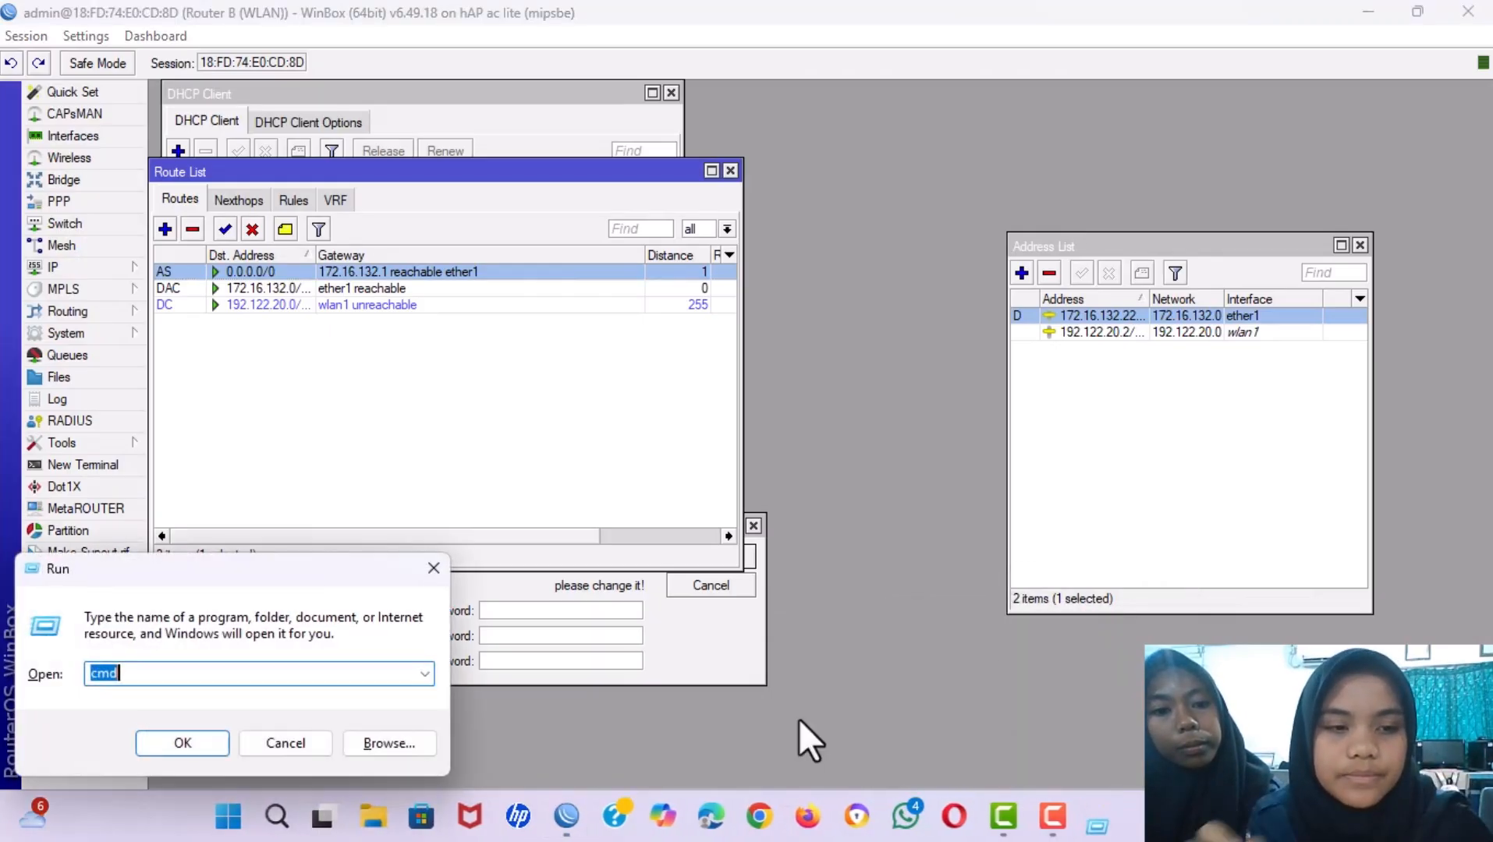
key(Escape)
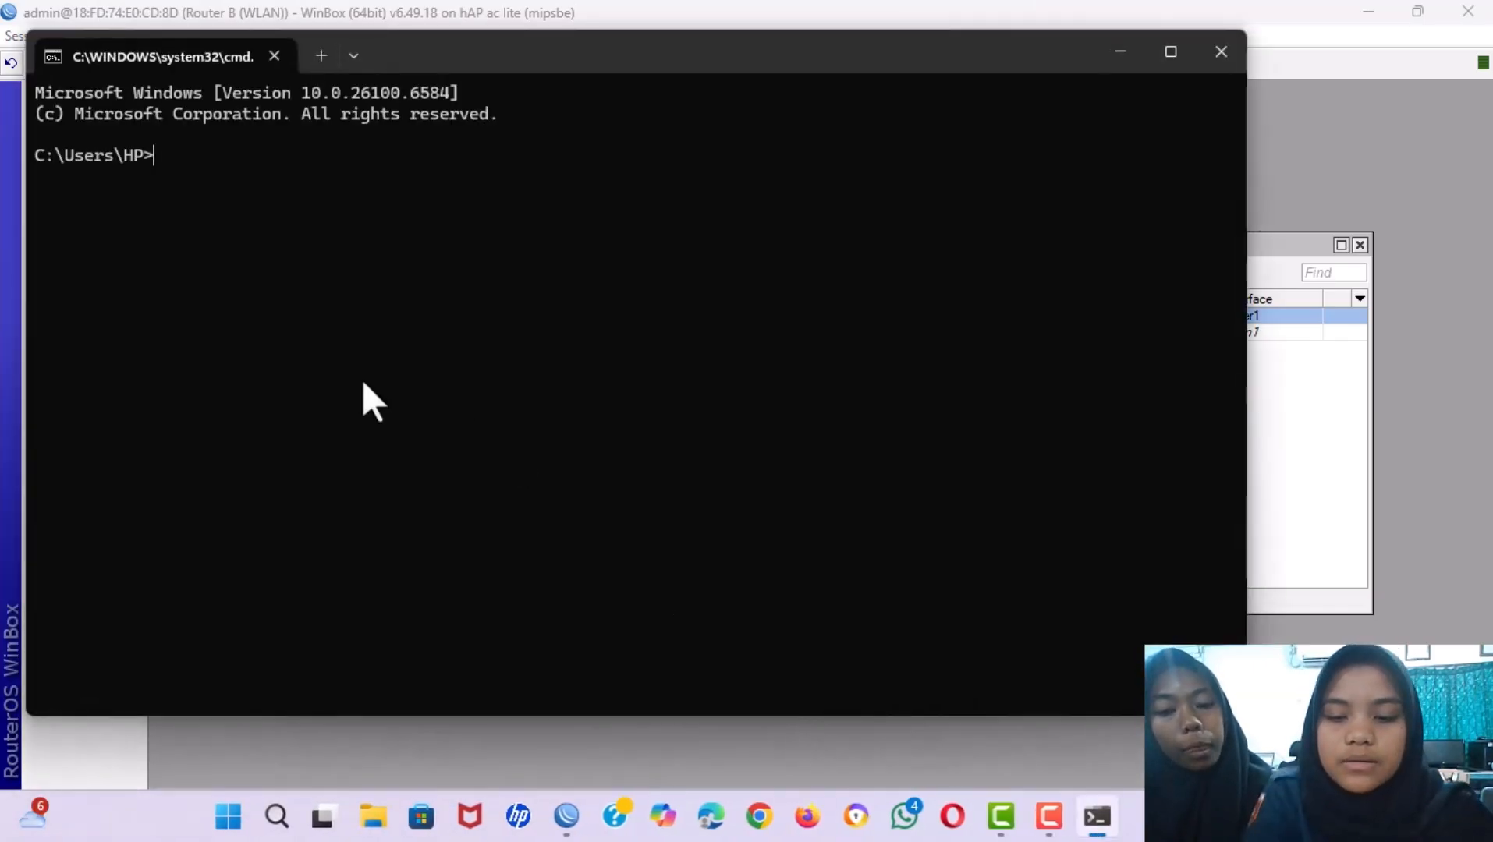
text(ipconf)
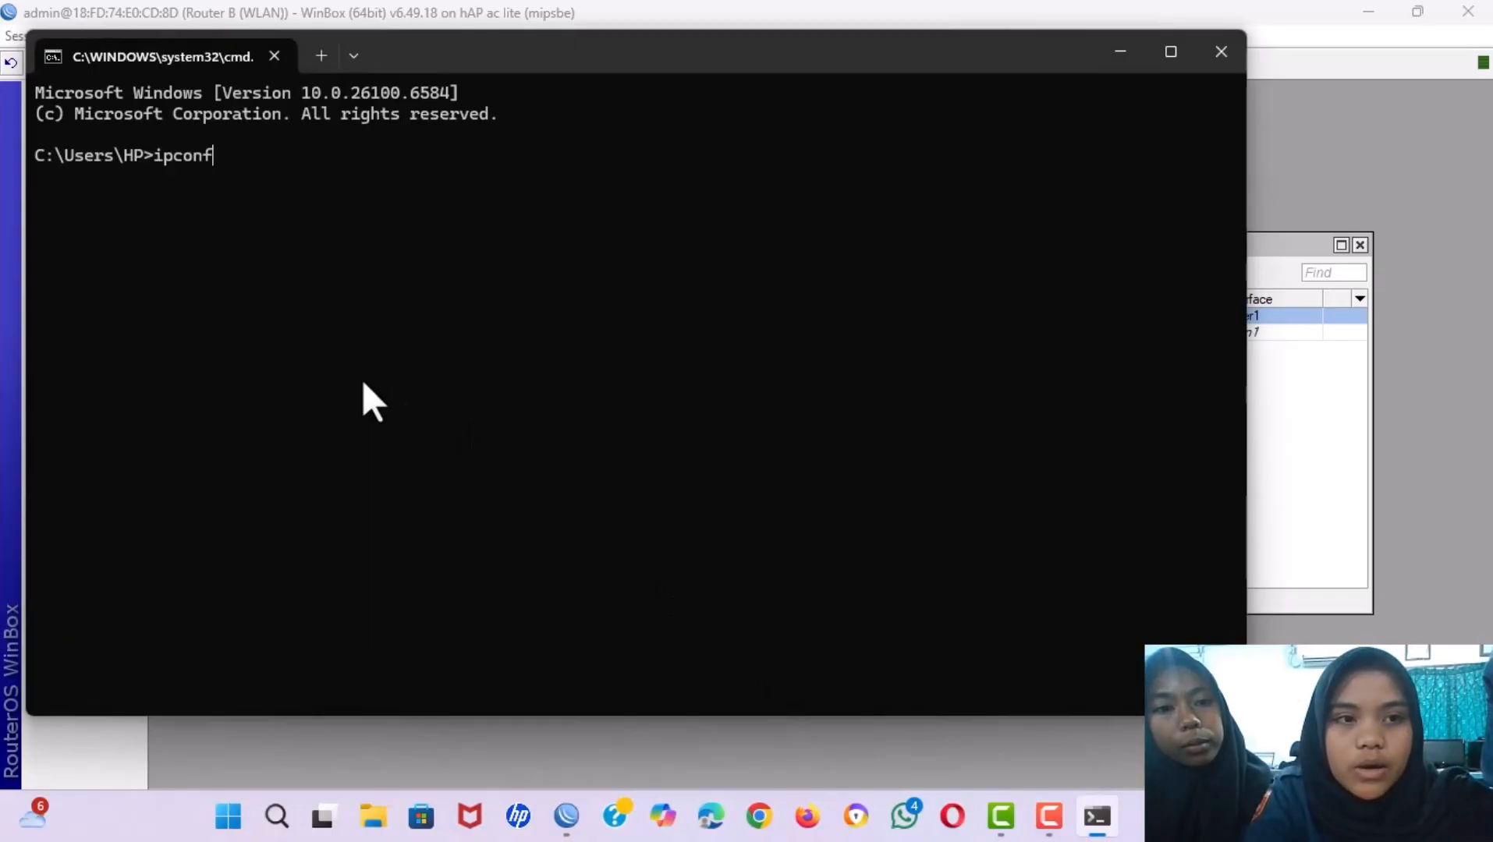
key(BackSpace)
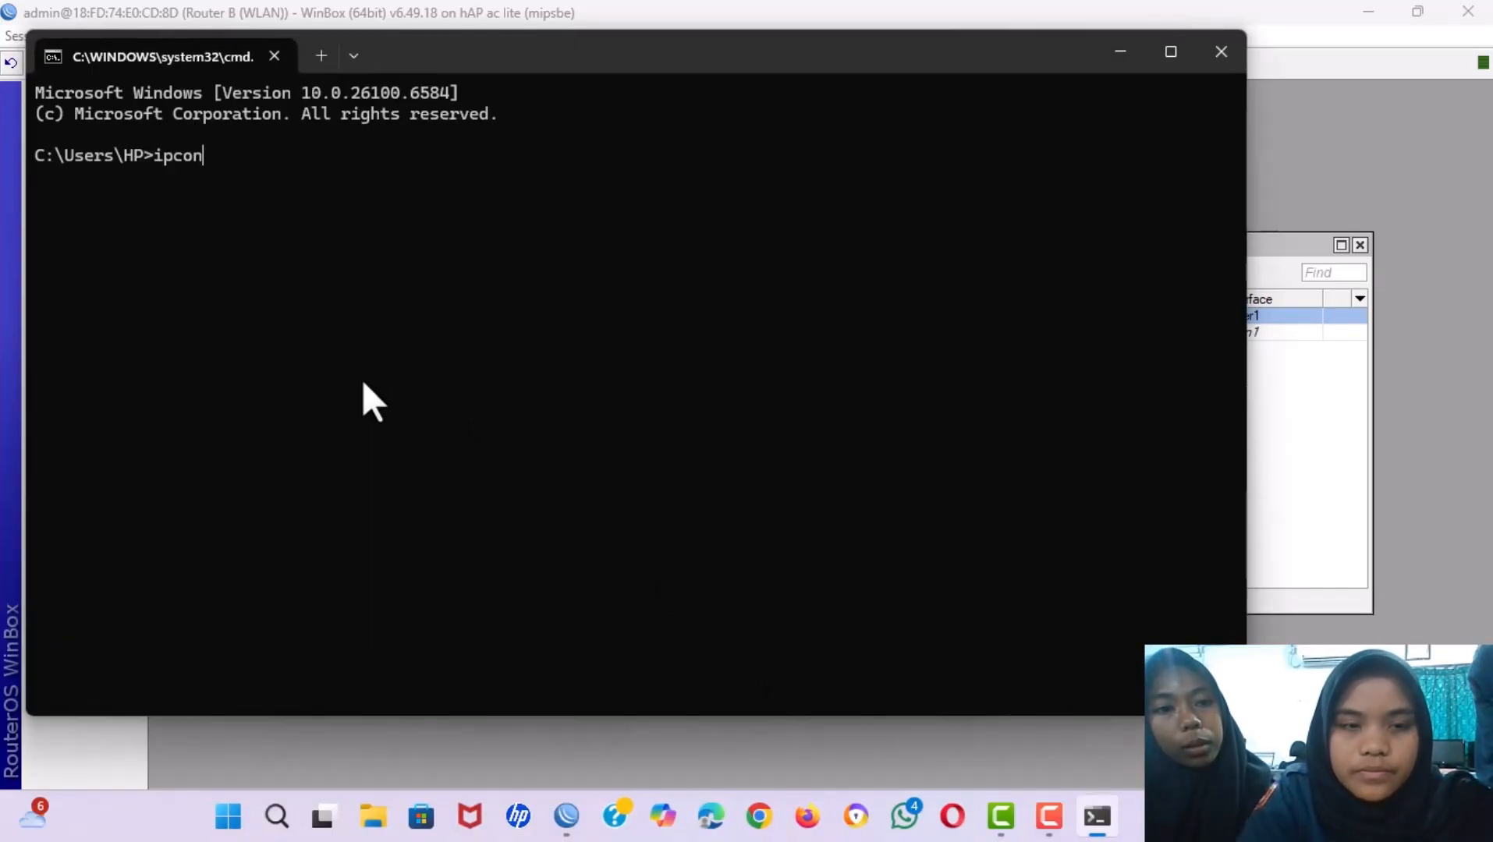
text(g)
key(BackSpace)
key(BackSpace)
key(BackSpace)
key(BackSpace)
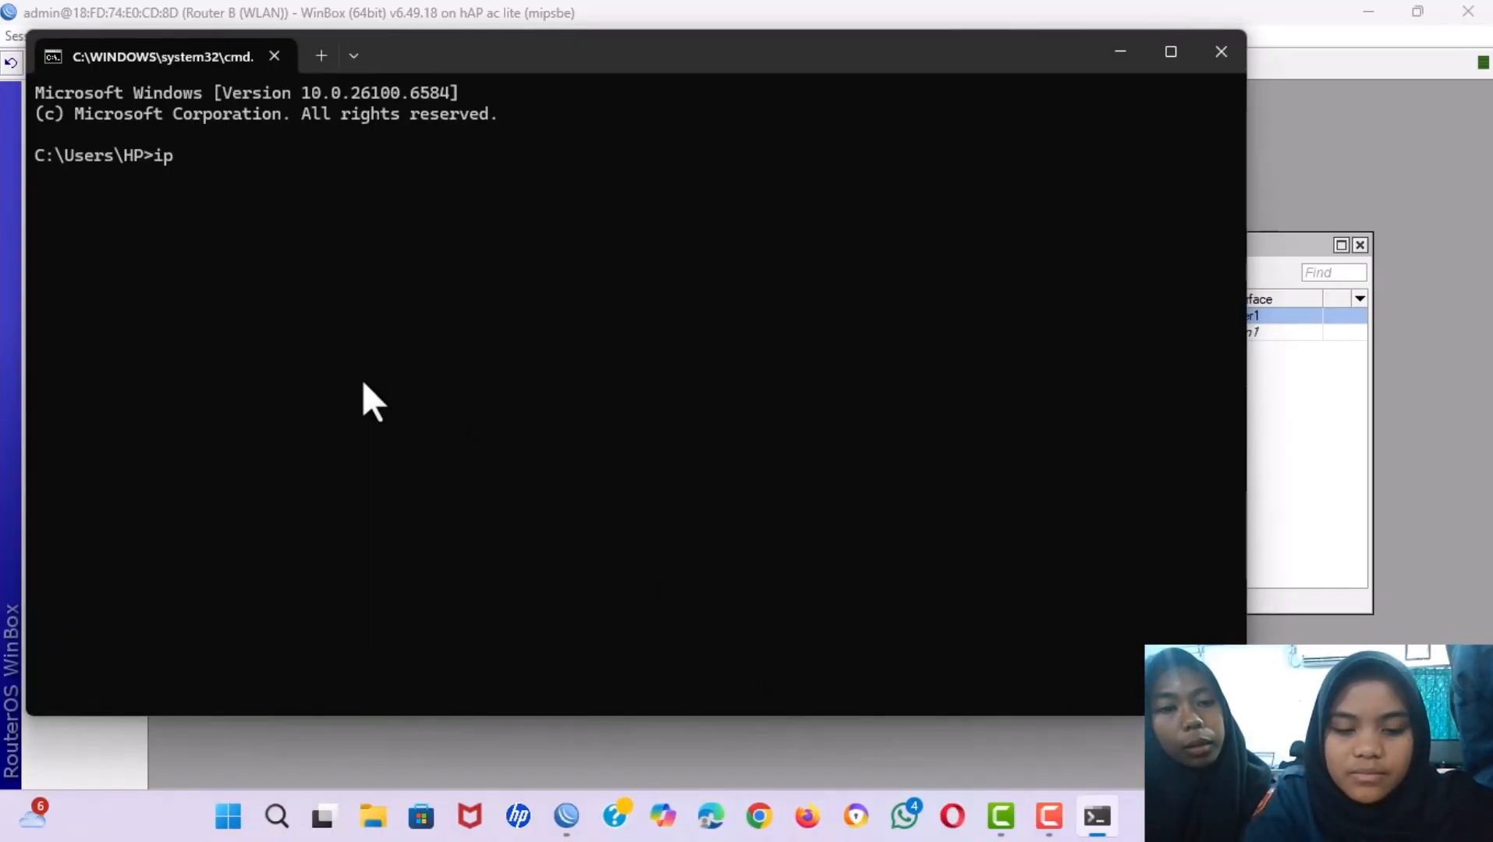
text(config)
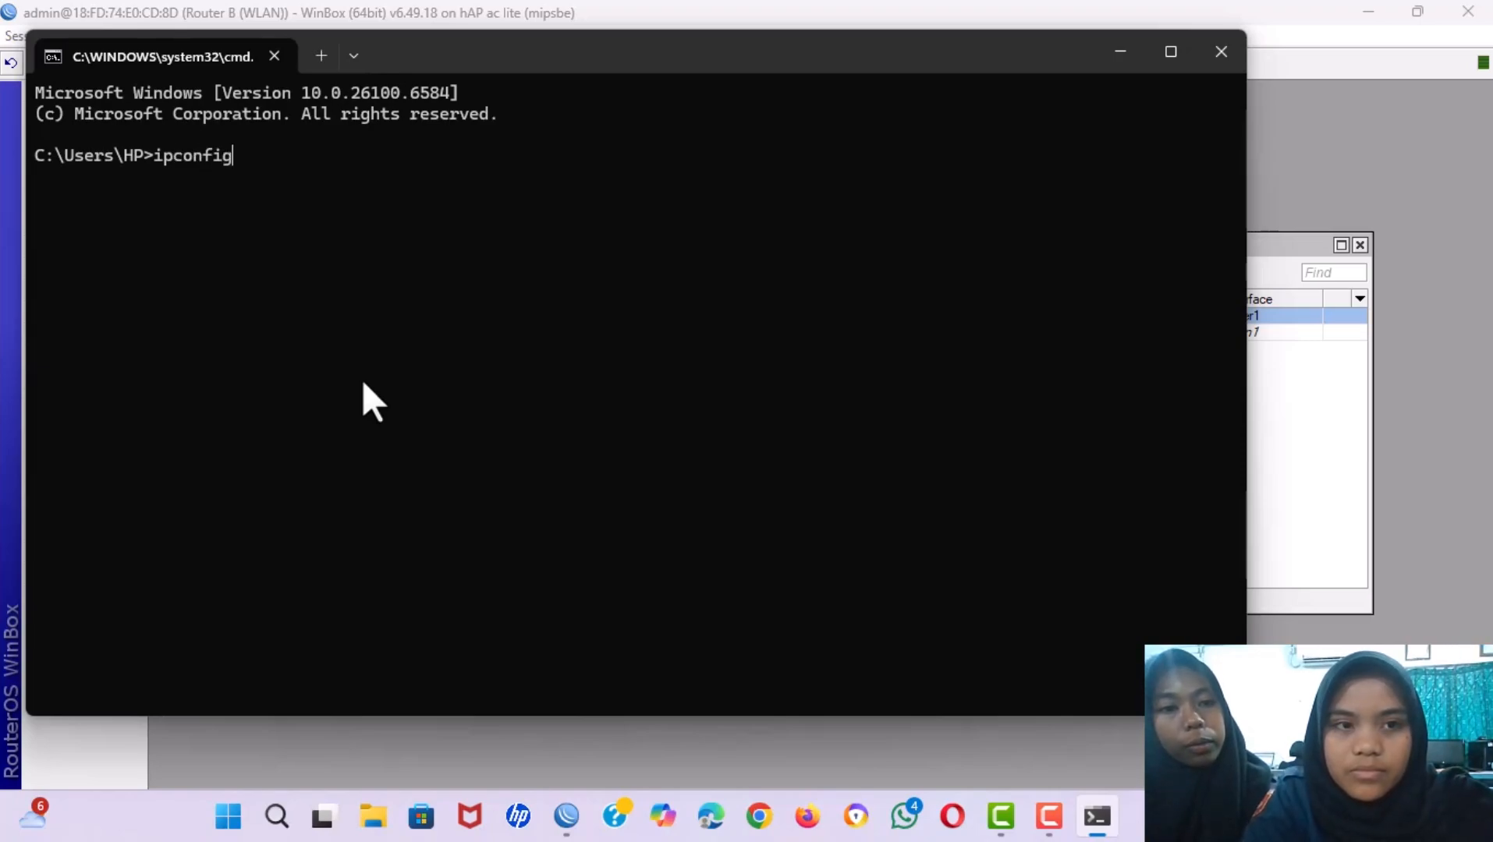
key(Return)
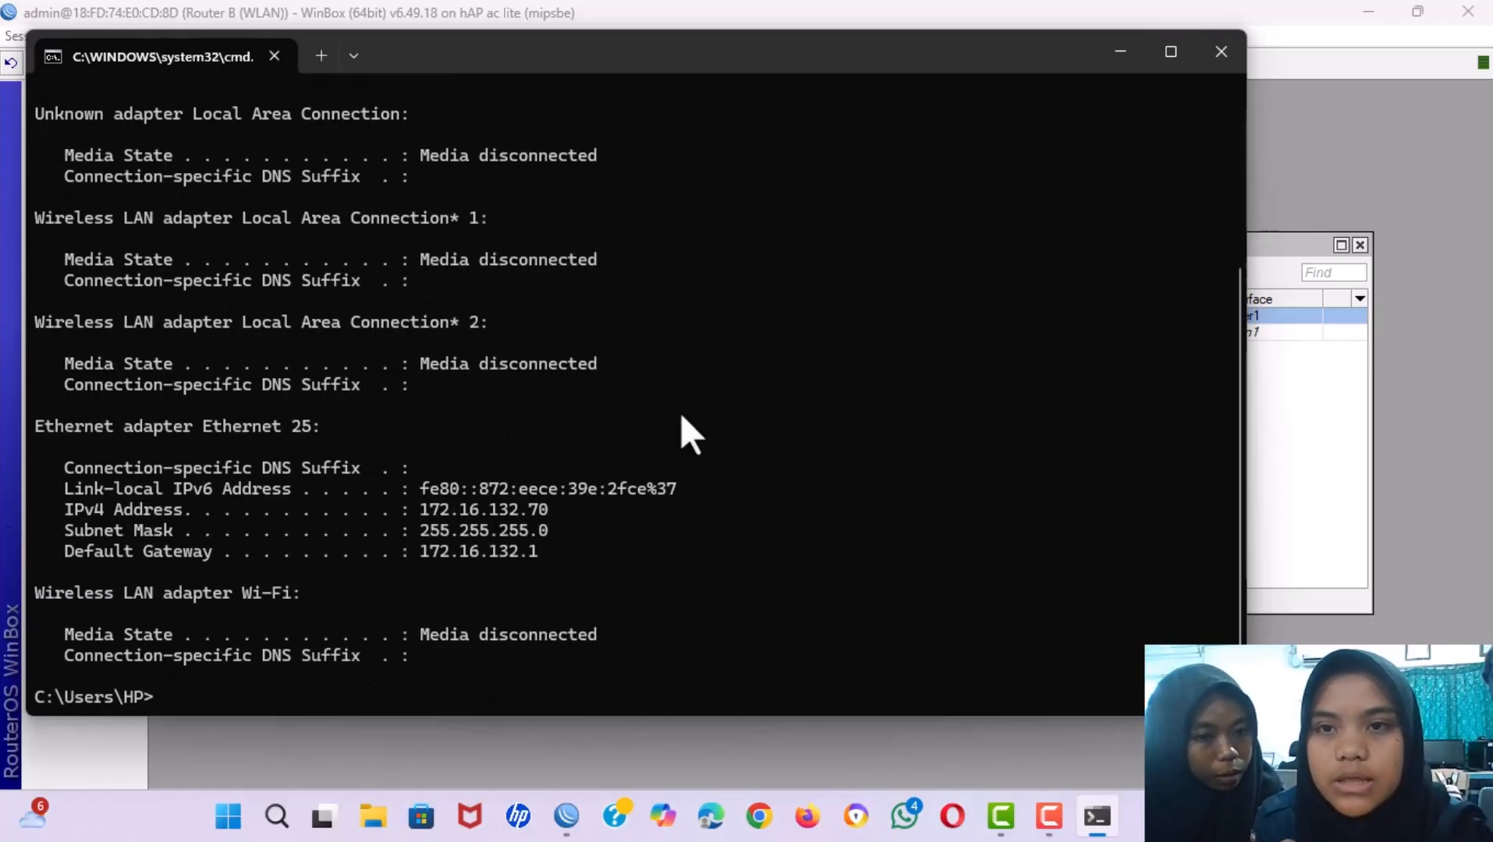
Back in WinBox, create a NAT rule: chain srcnat, action masquerade, out-interface ether1.
click(1112, 50)
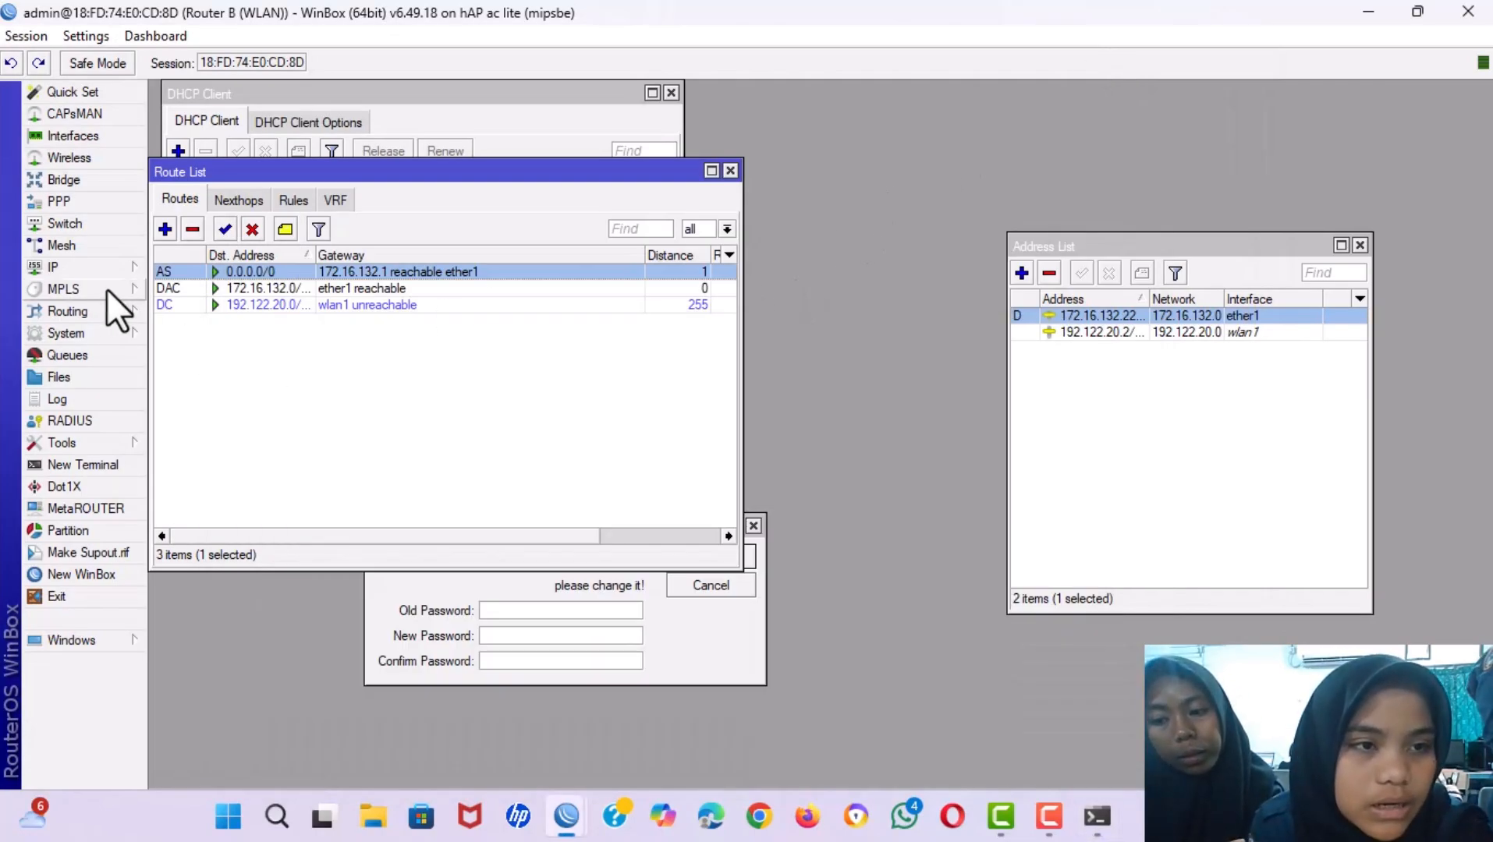
click(89, 272)
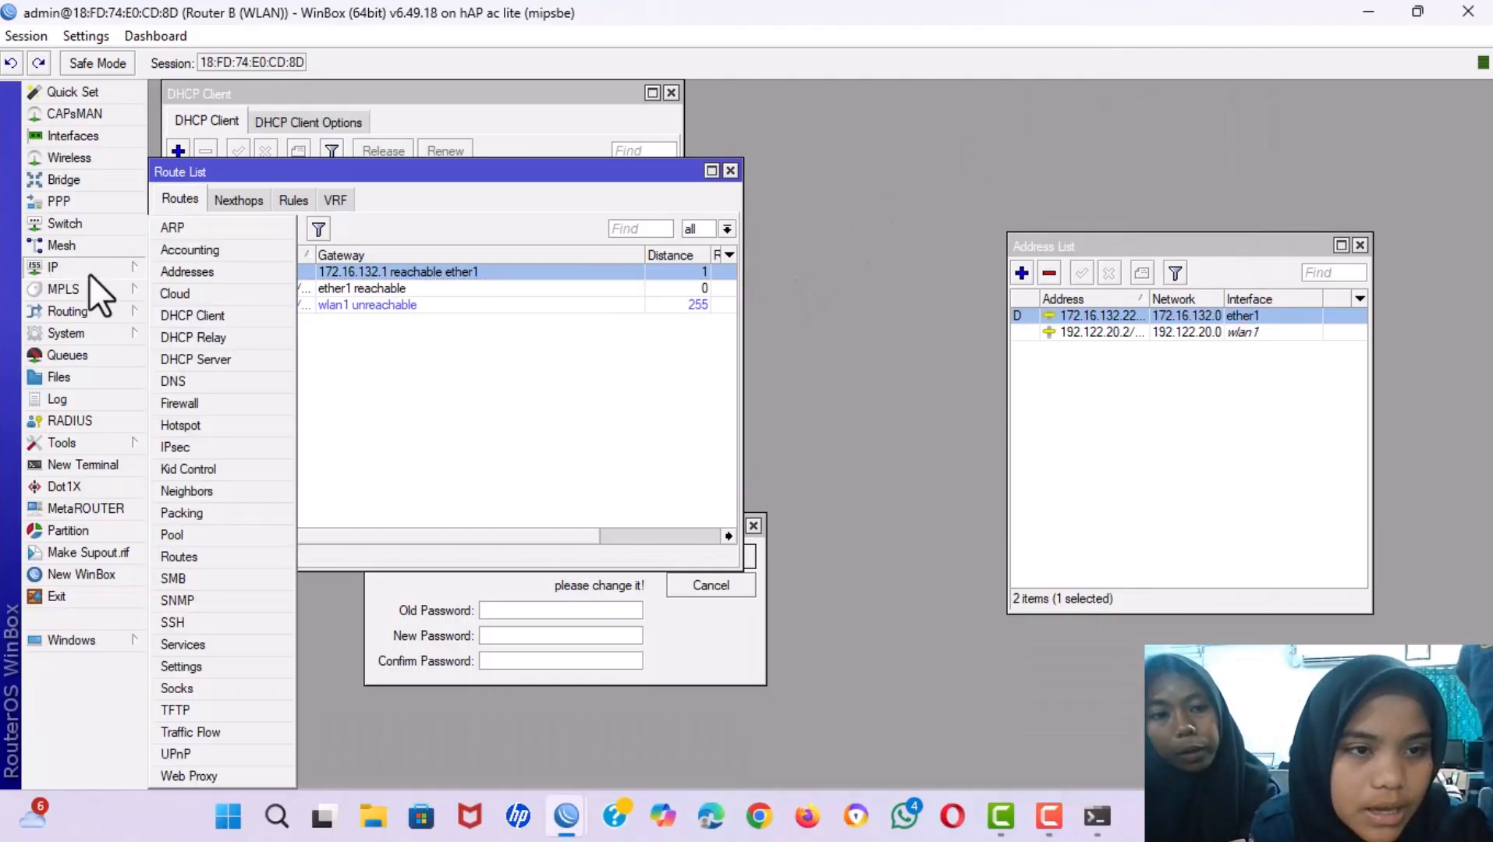
click(182, 402)
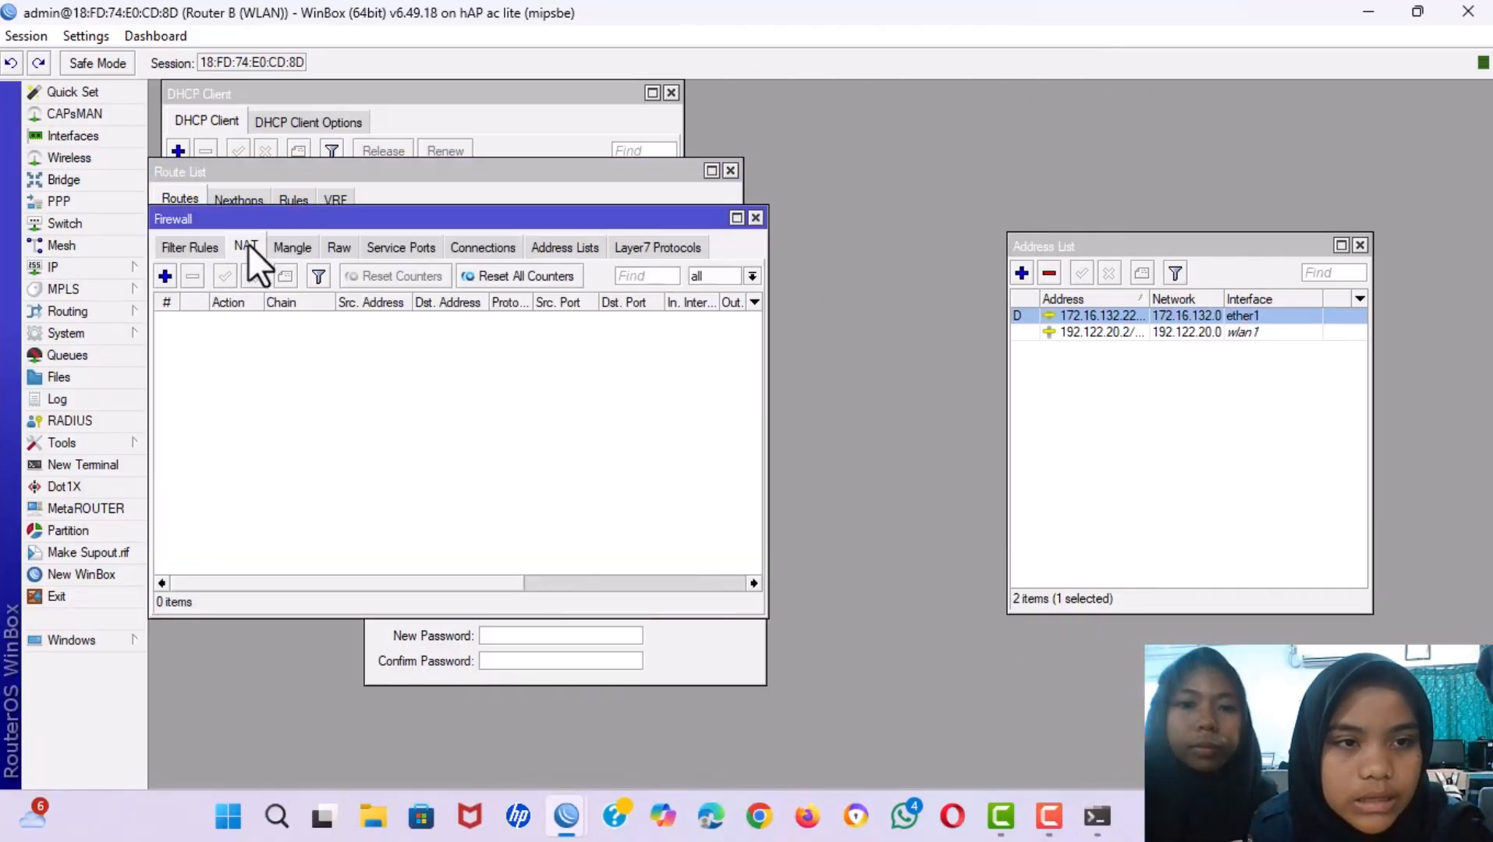
click(164, 276)
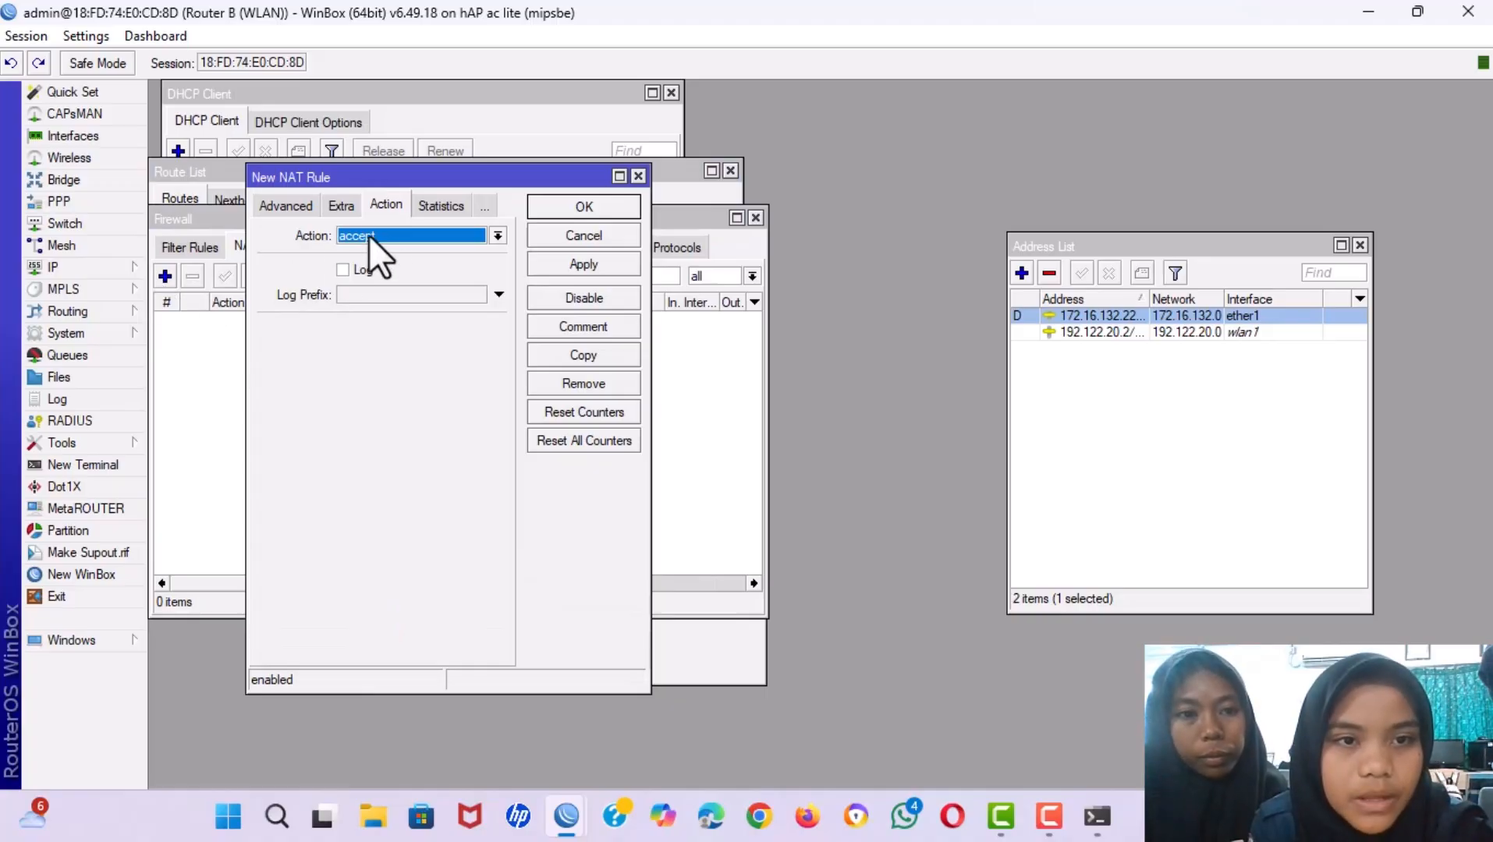
click(493, 232)
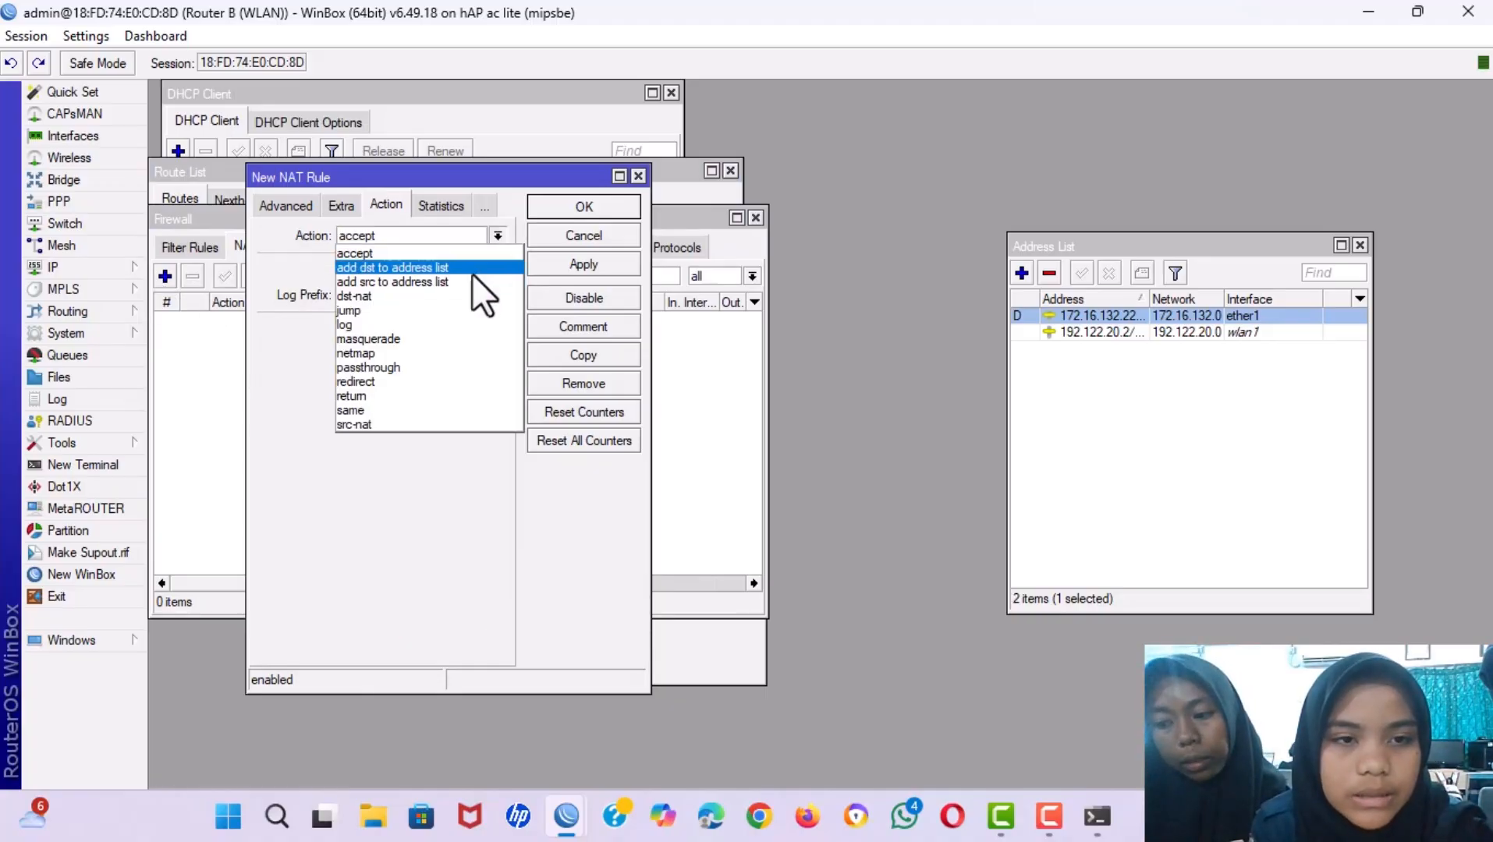
click(445, 338)
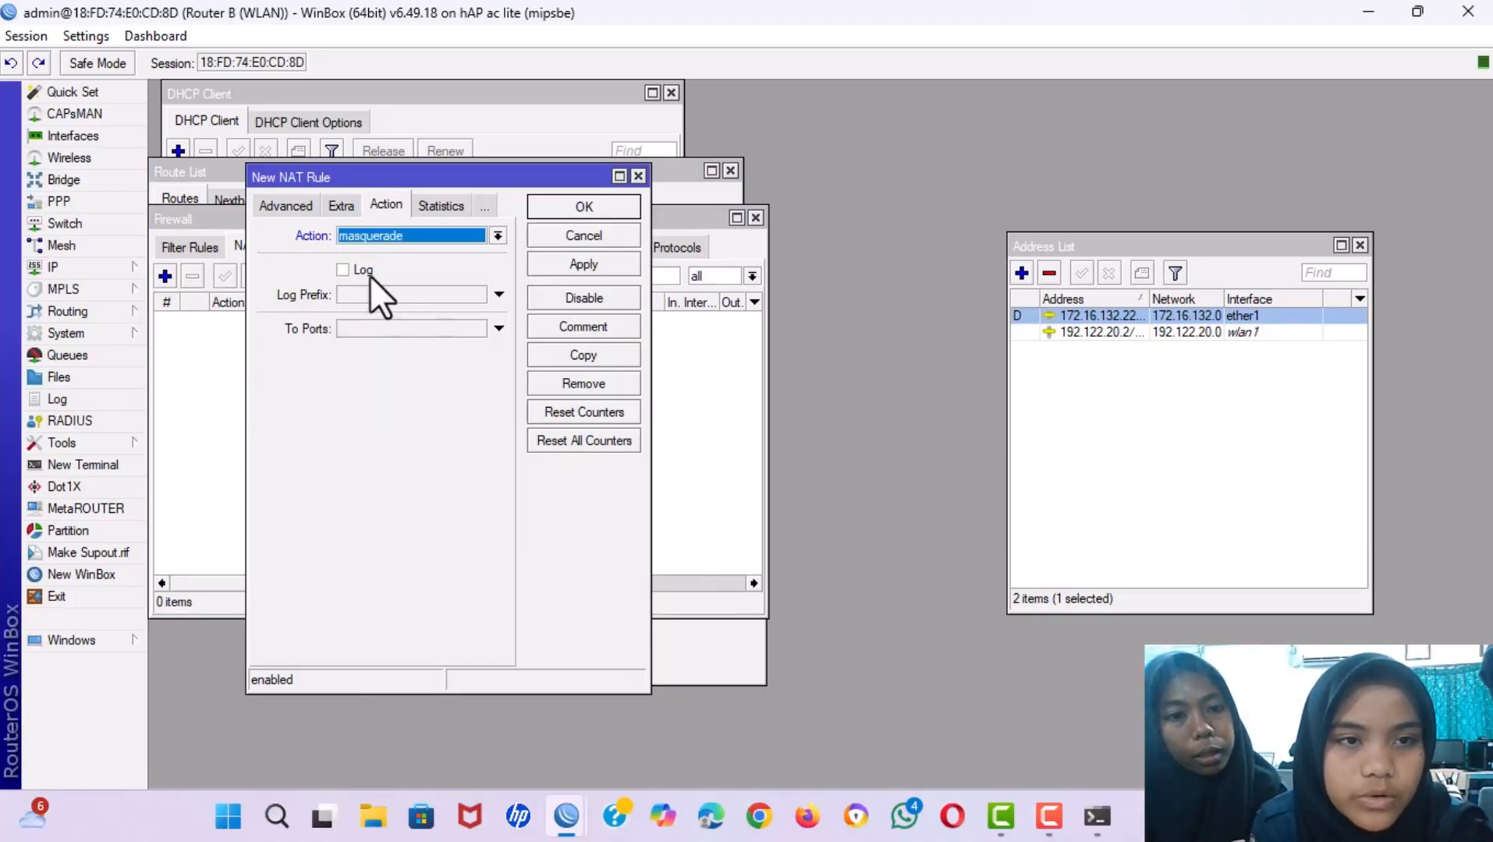
click(273, 207)
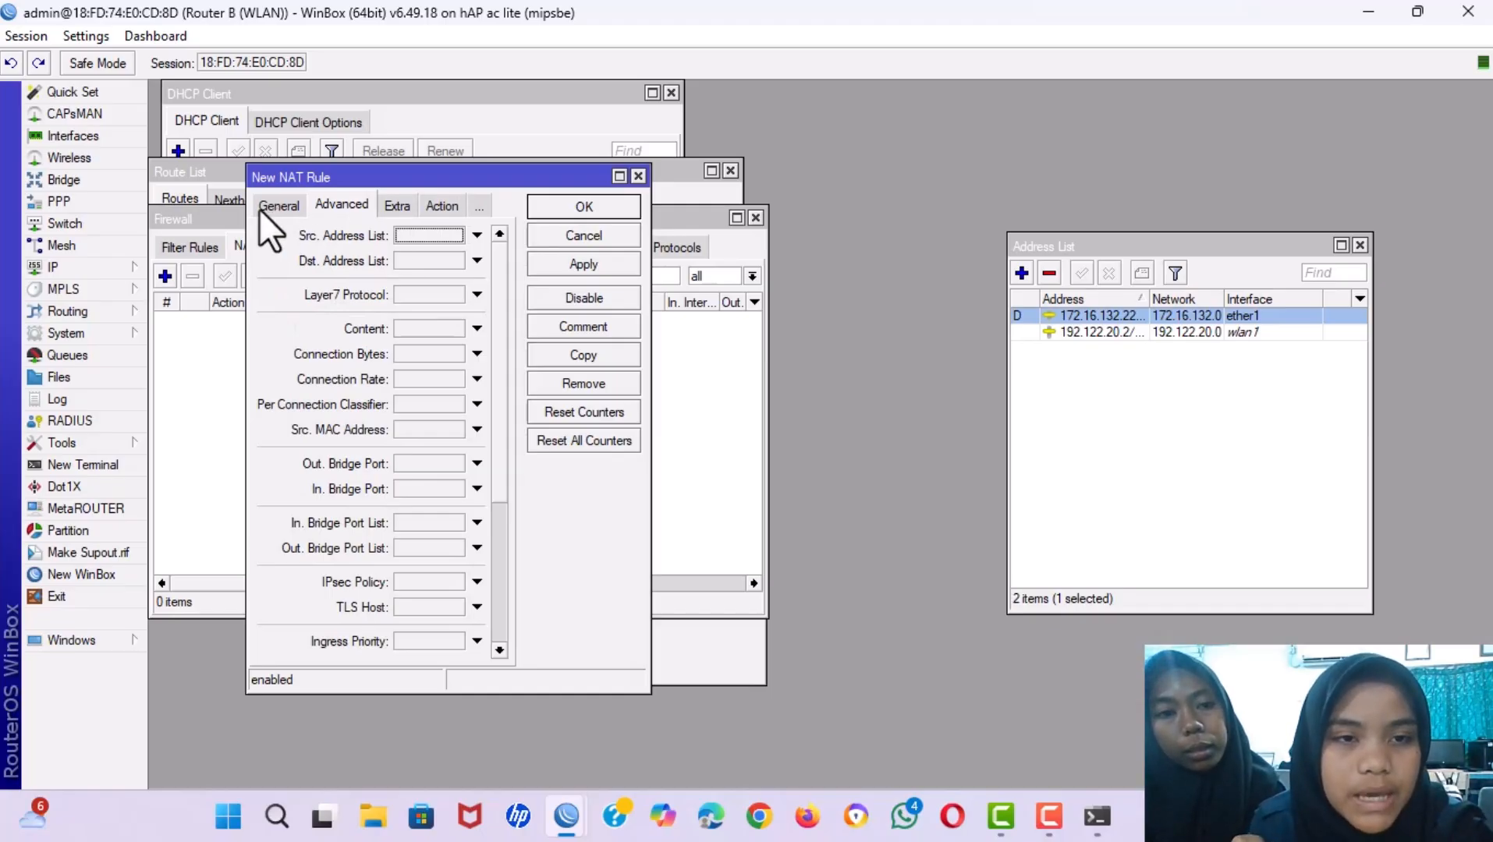
click(260, 208)
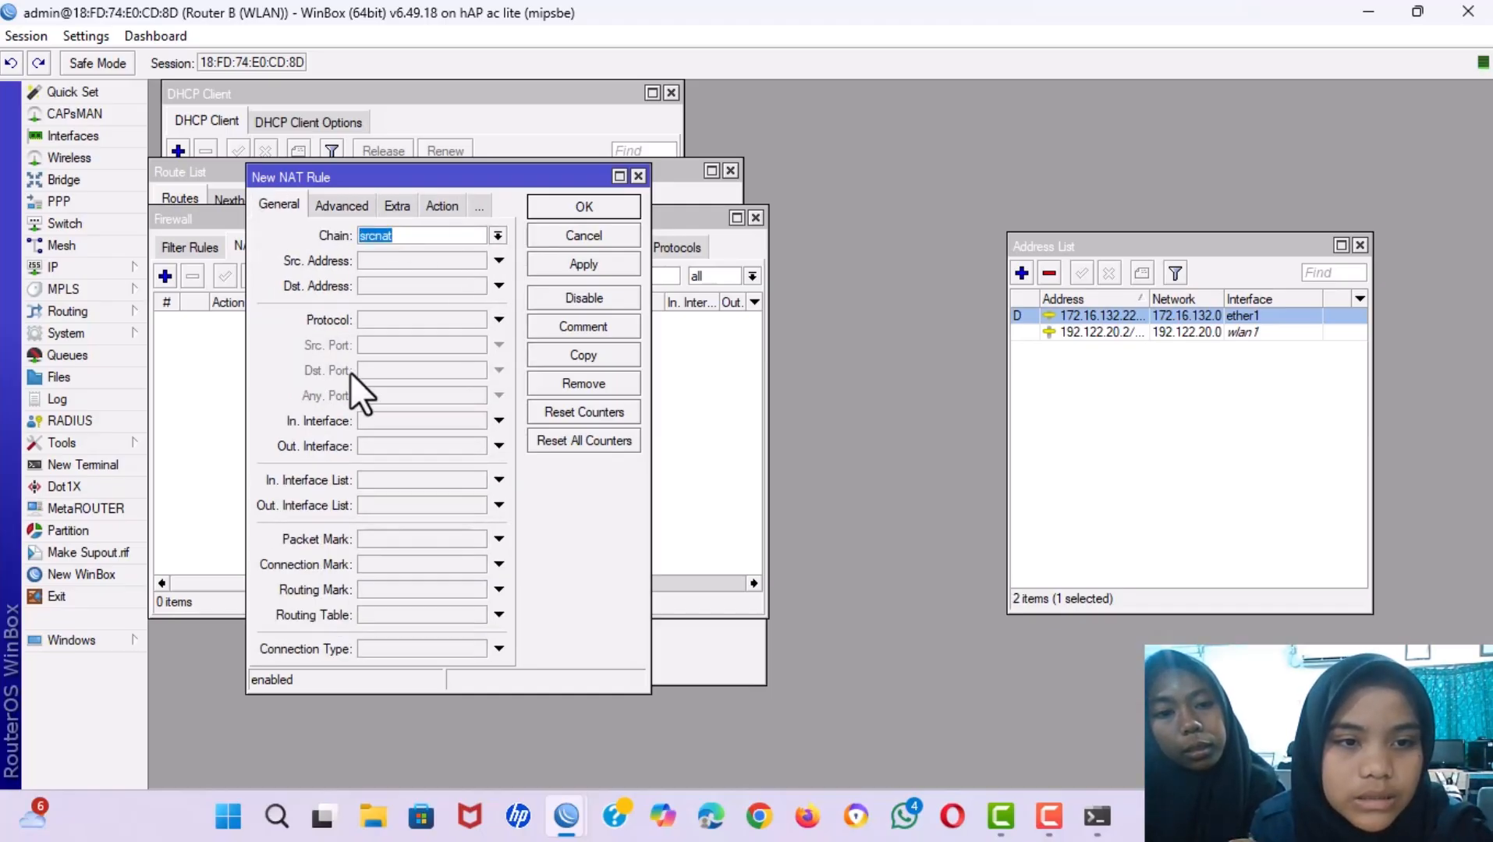
click(415, 443)
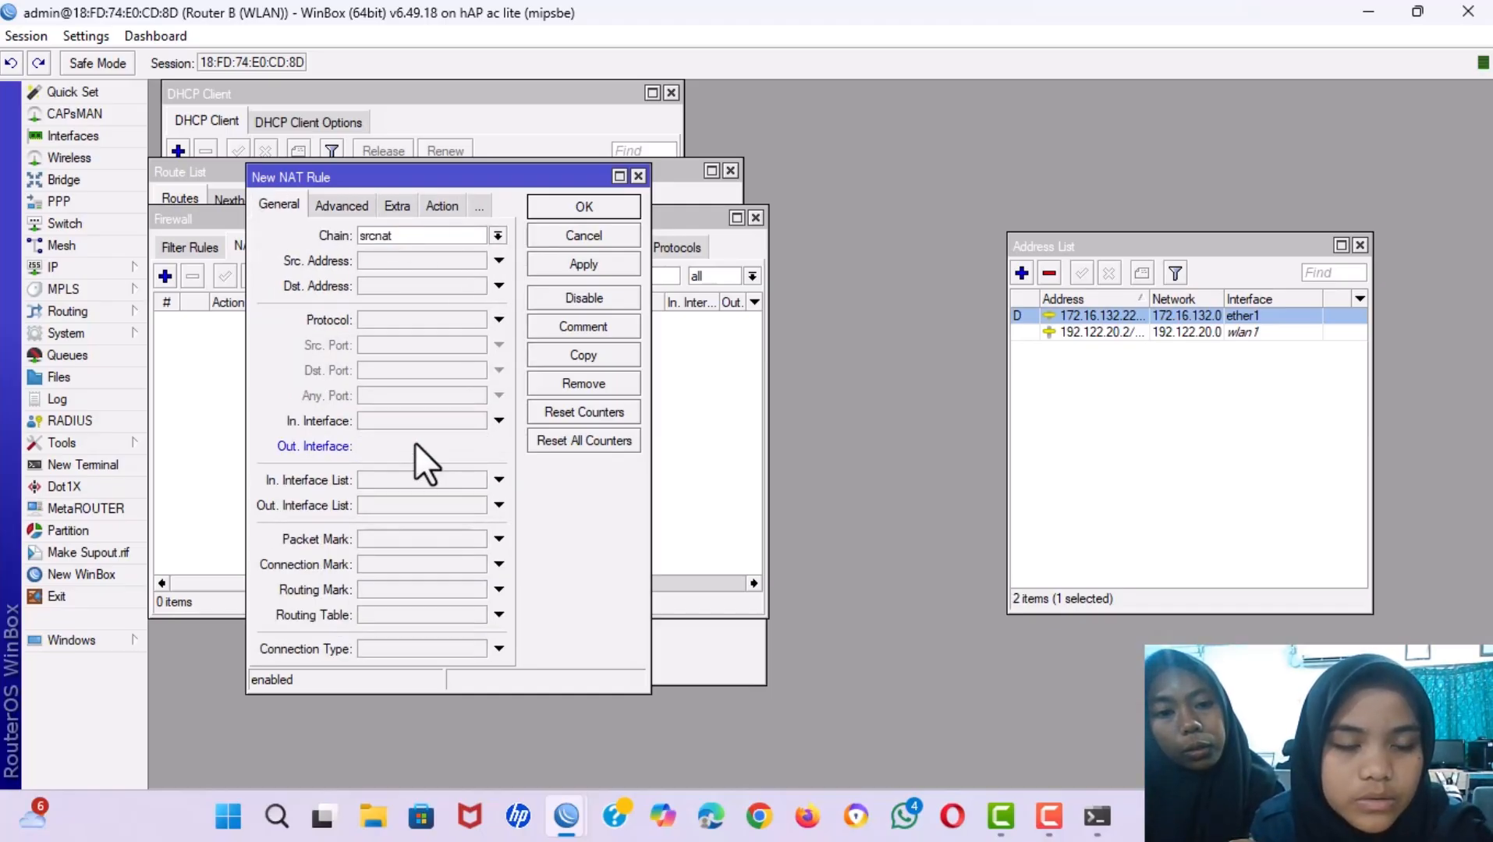
click(567, 259)
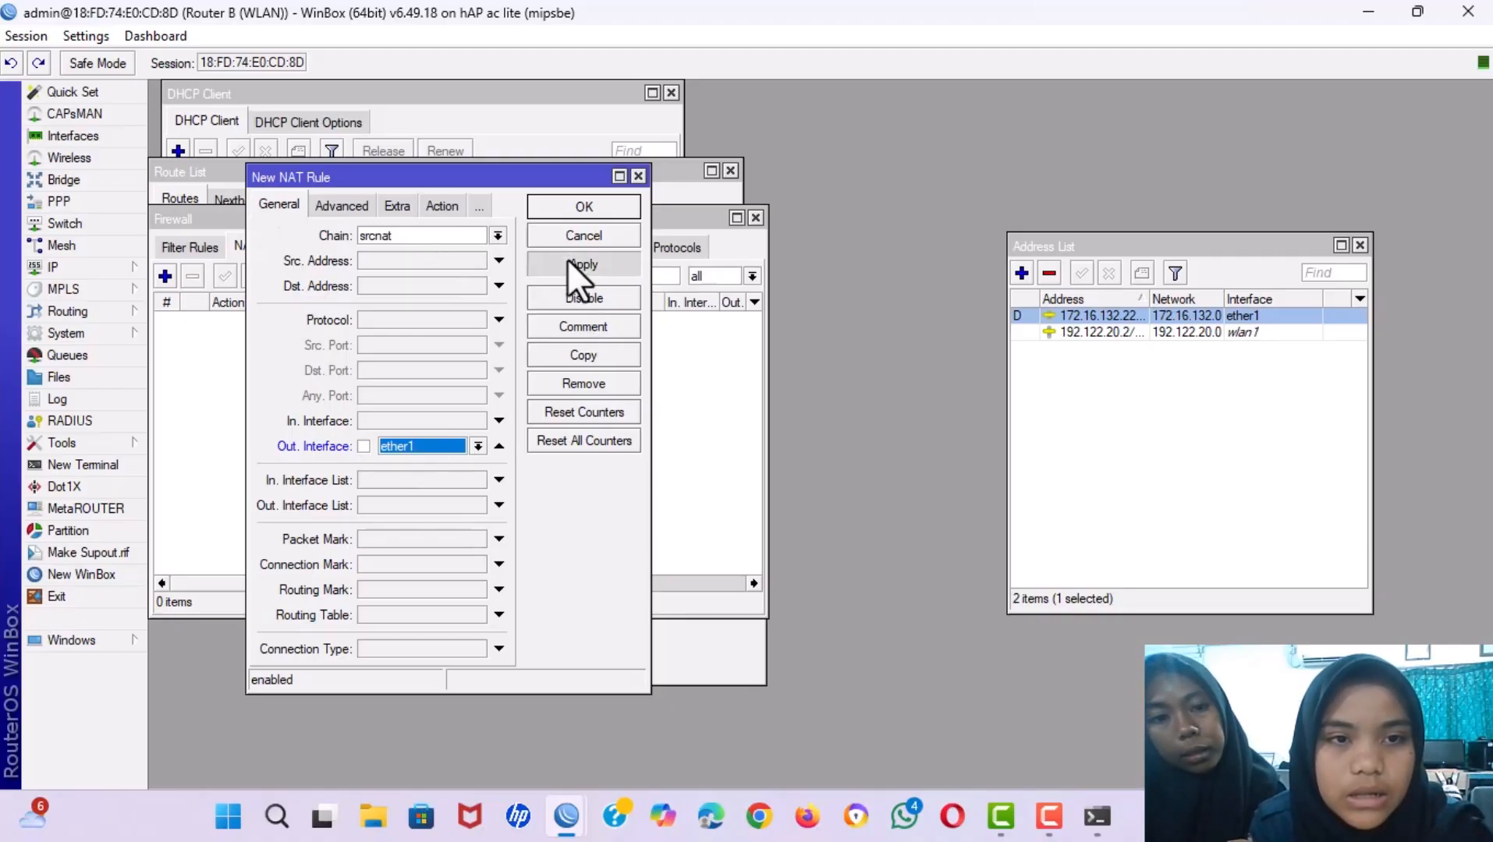
click(575, 205)
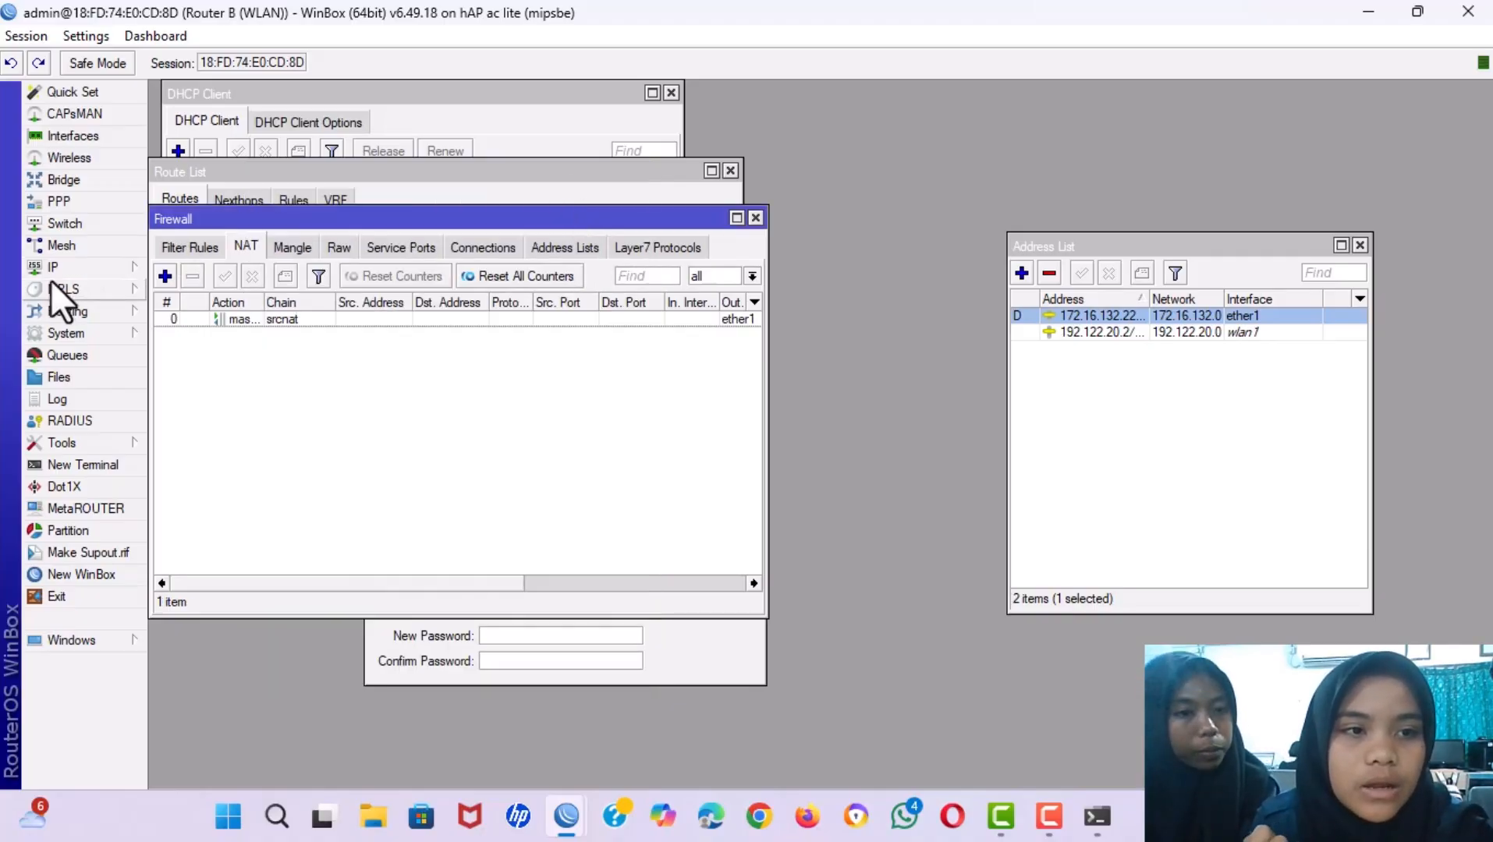
Start DHCP Setup on wlan1, accepting address space 192.122.20.0/24 and gateway 192.122.20.2.
click(59, 269)
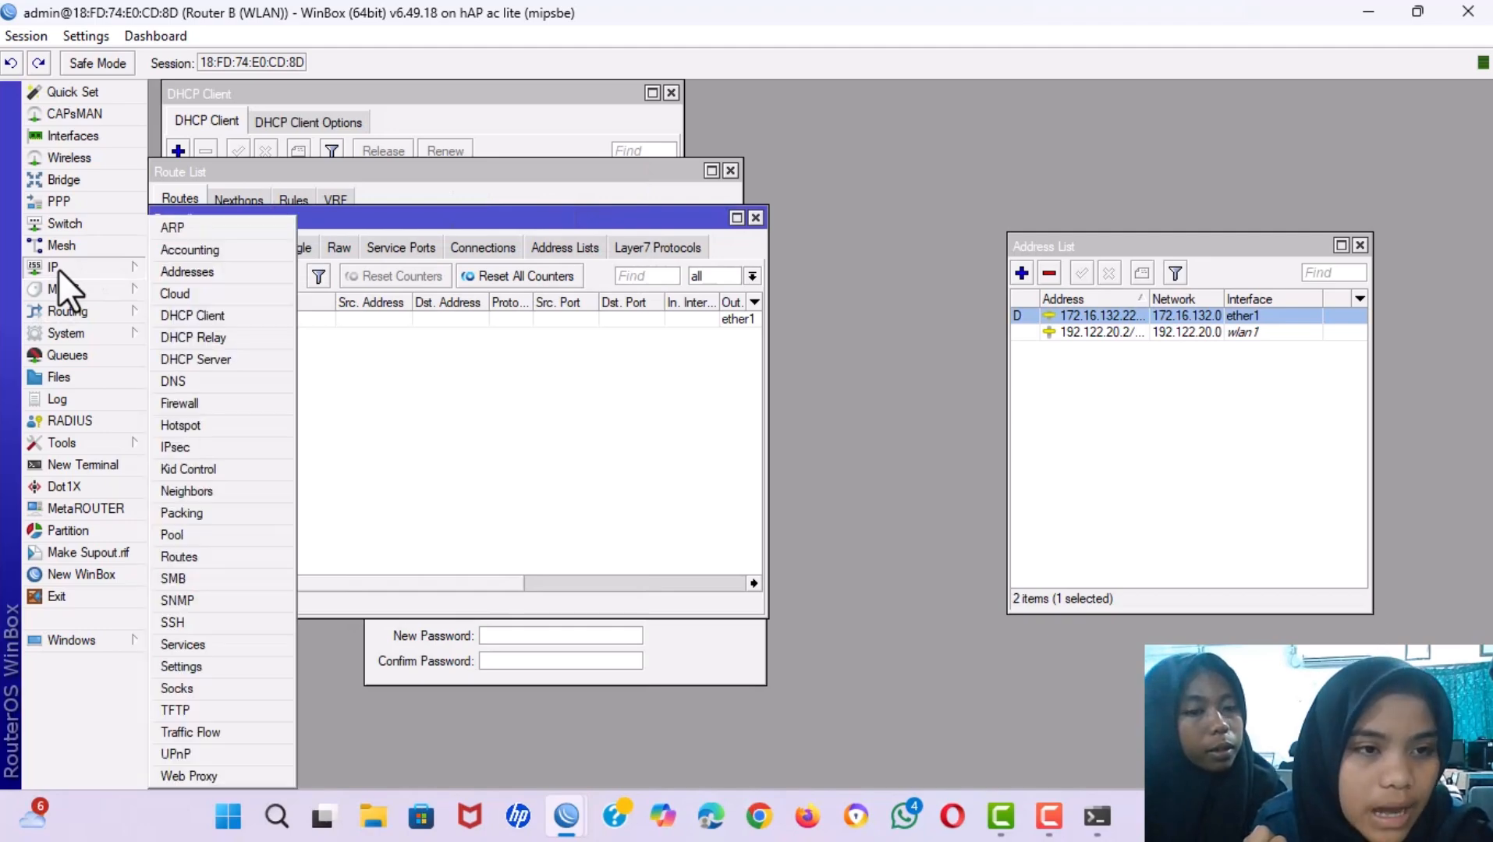
click(192, 358)
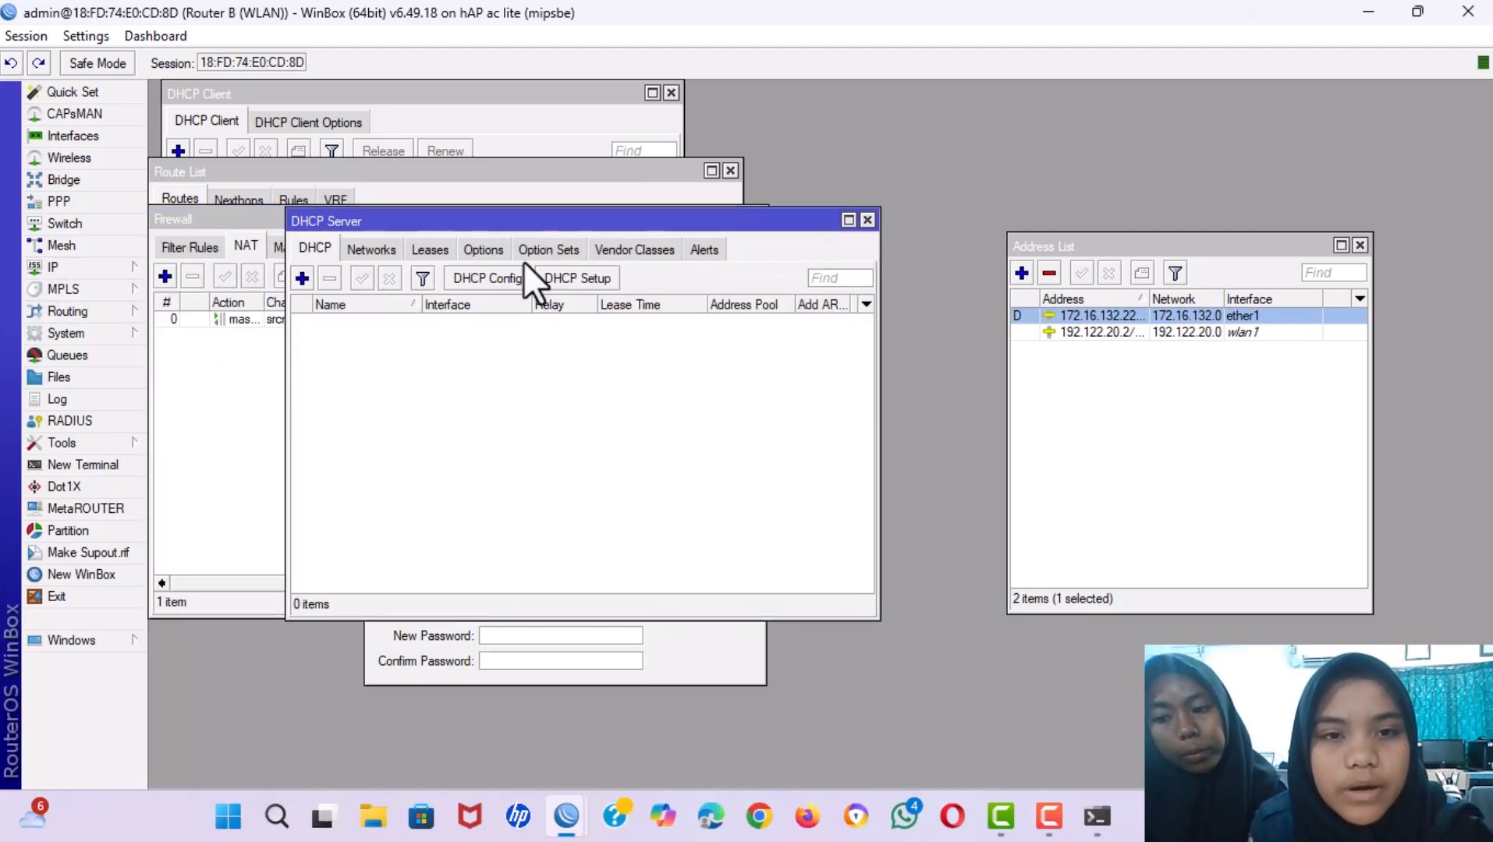
click(562, 271)
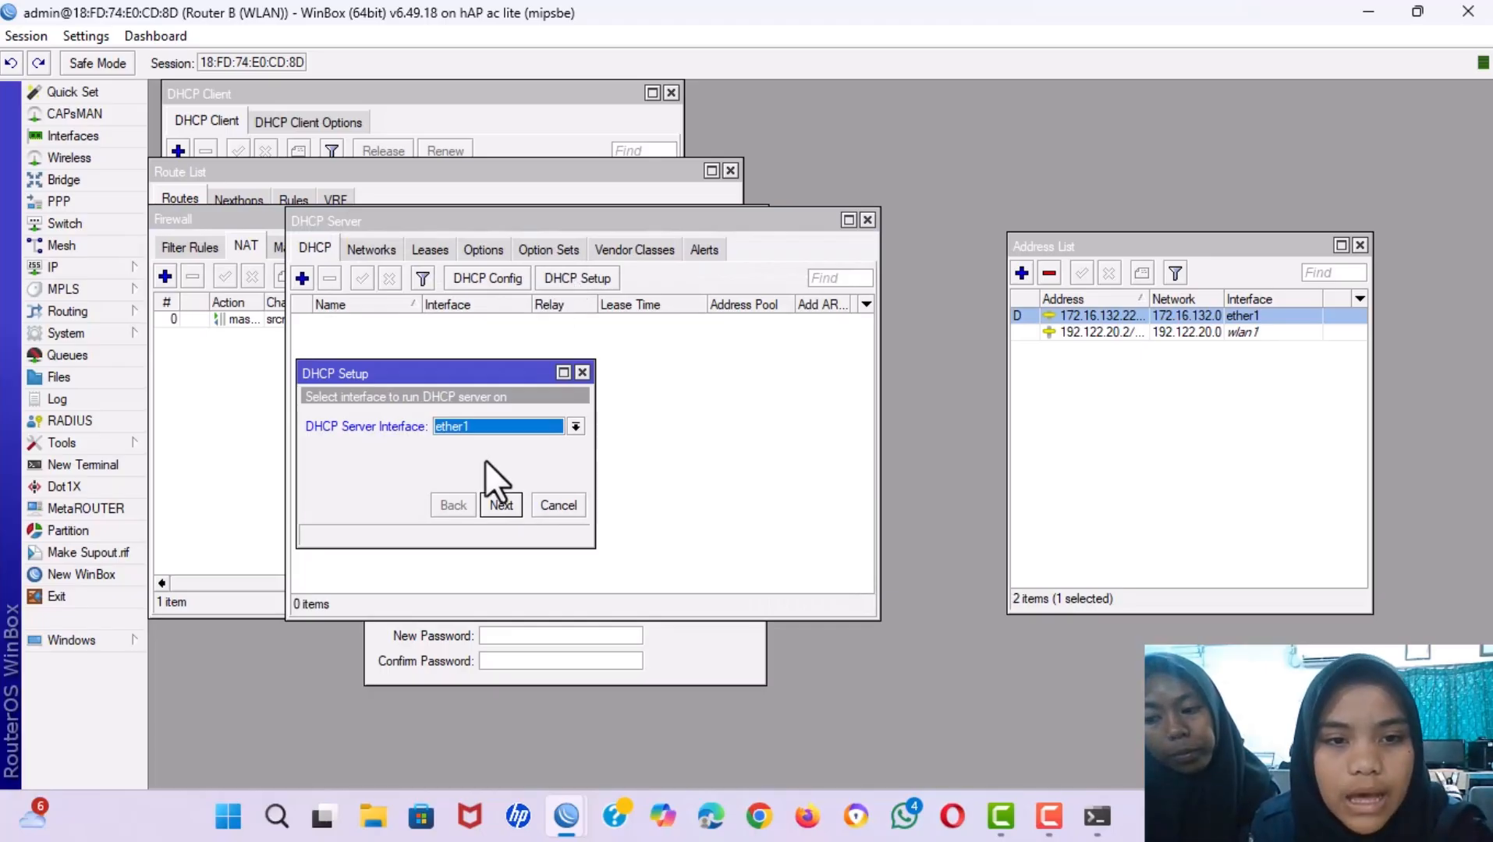
click(576, 426)
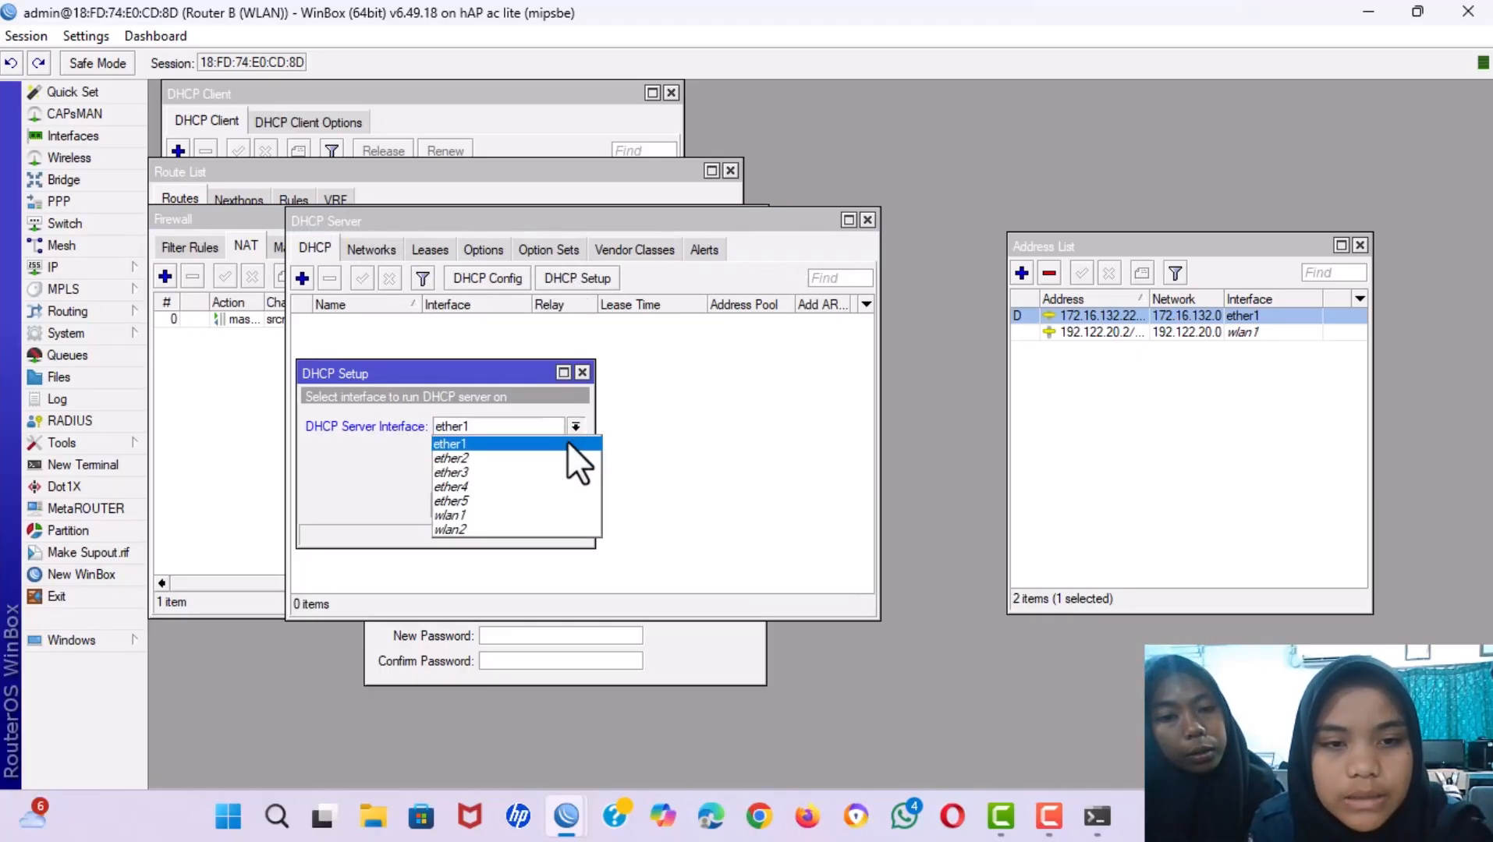
click(553, 517)
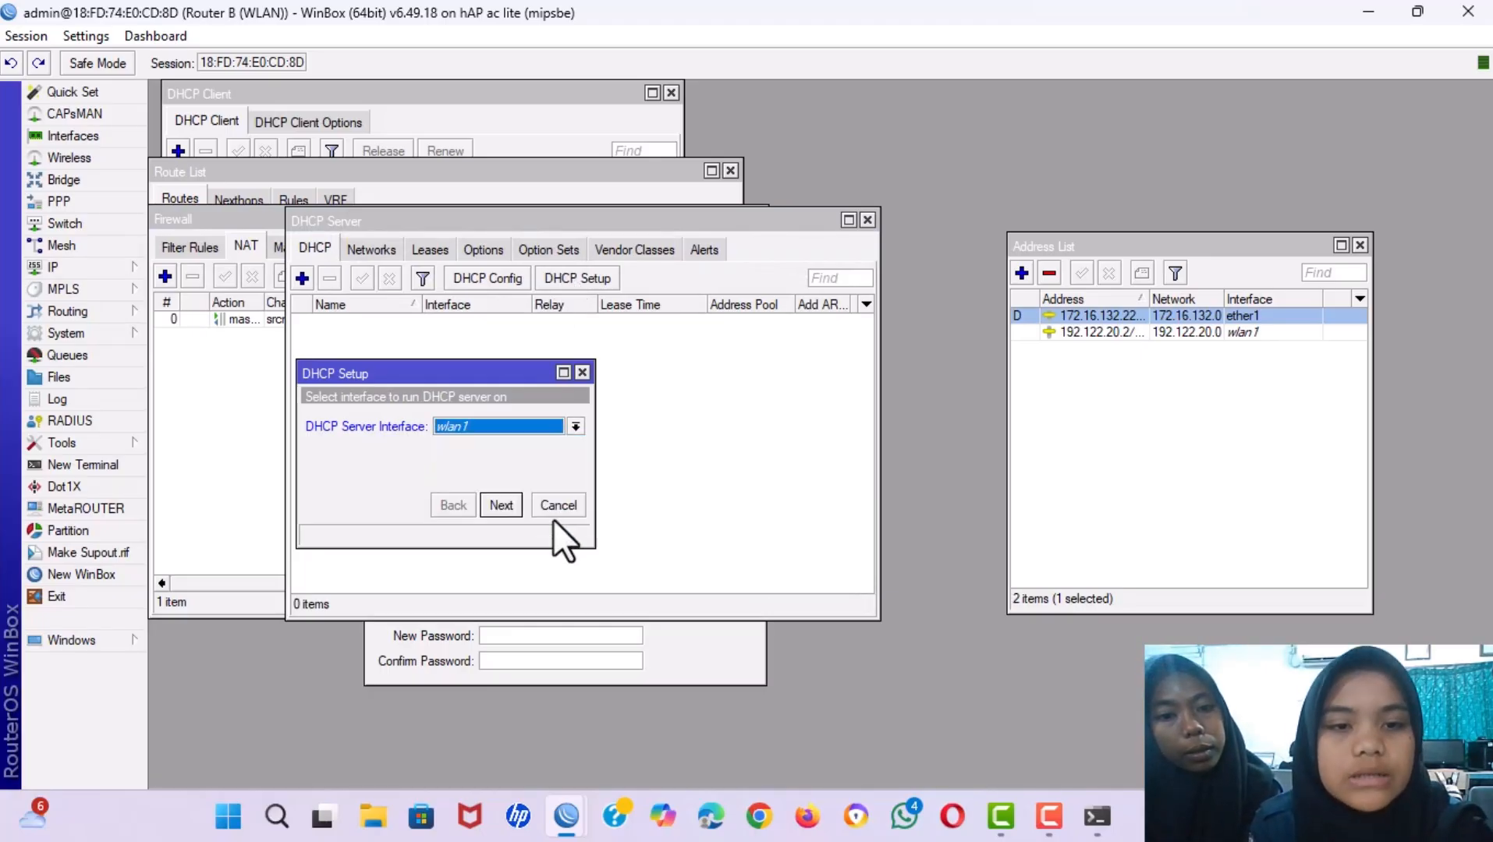
click(499, 509)
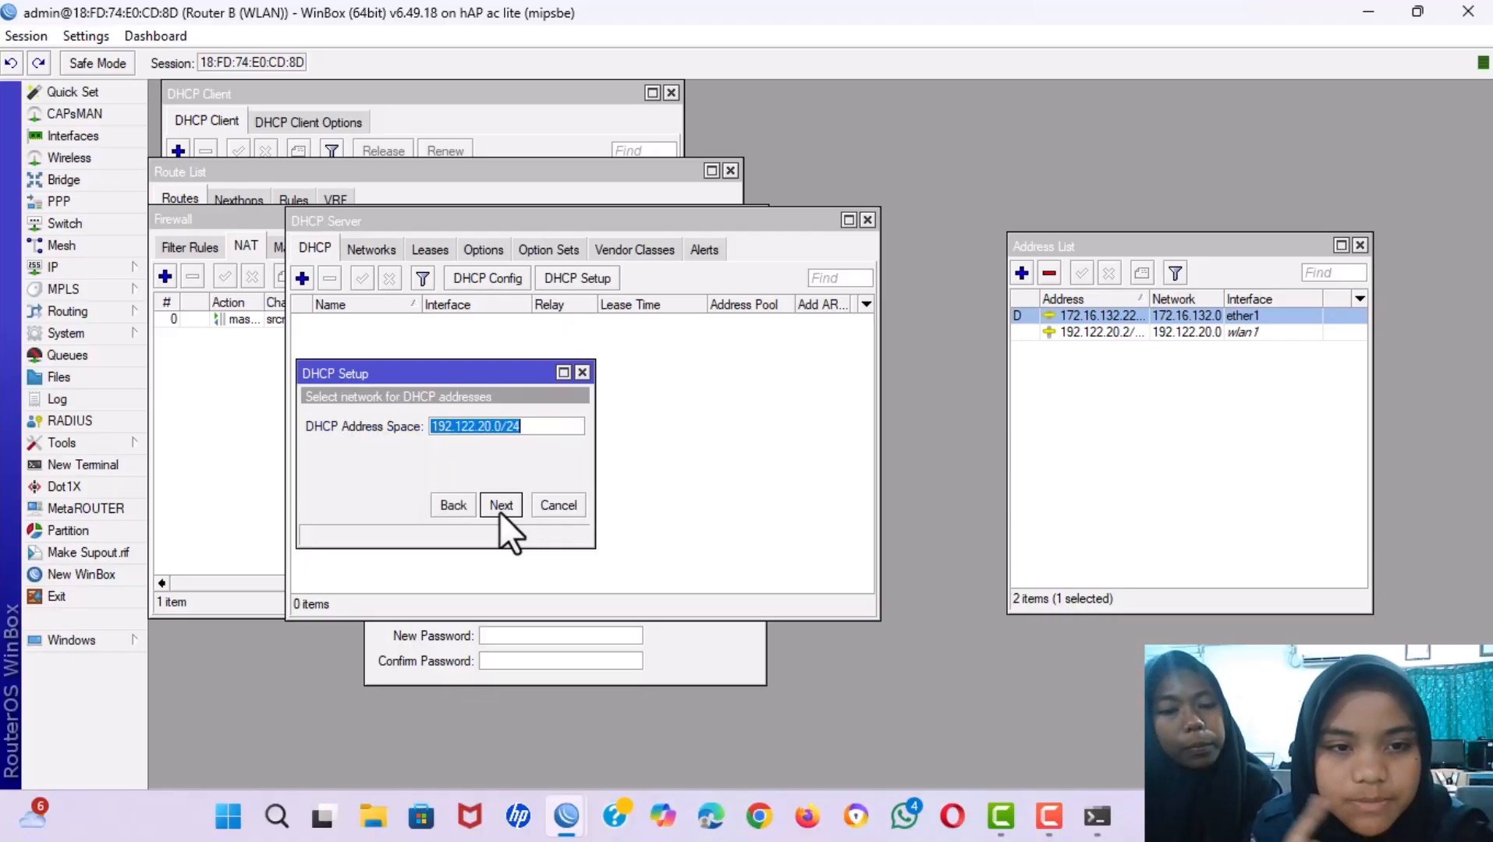
click(499, 508)
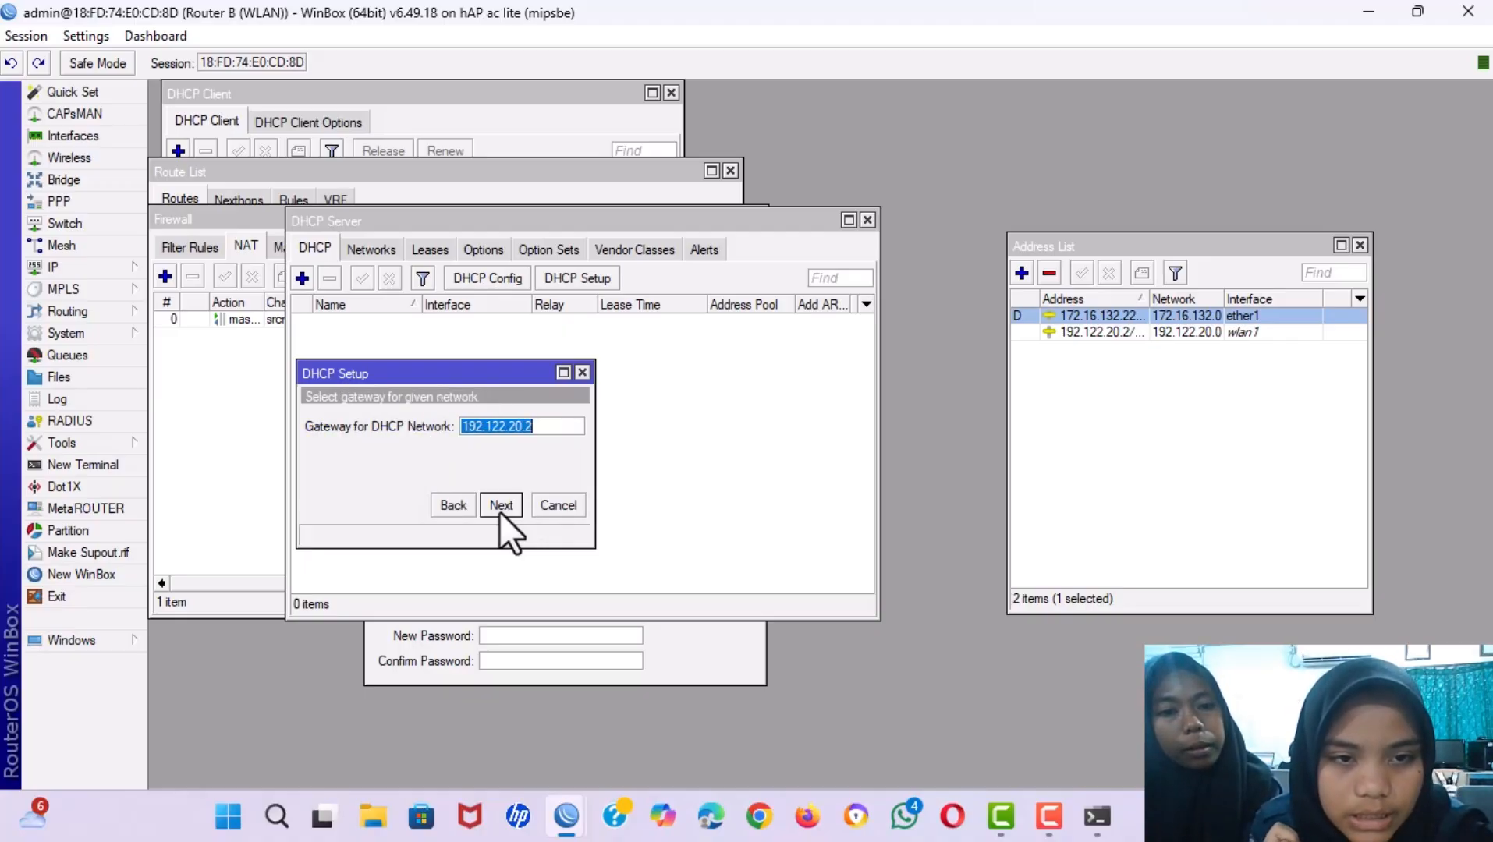
click(500, 512)
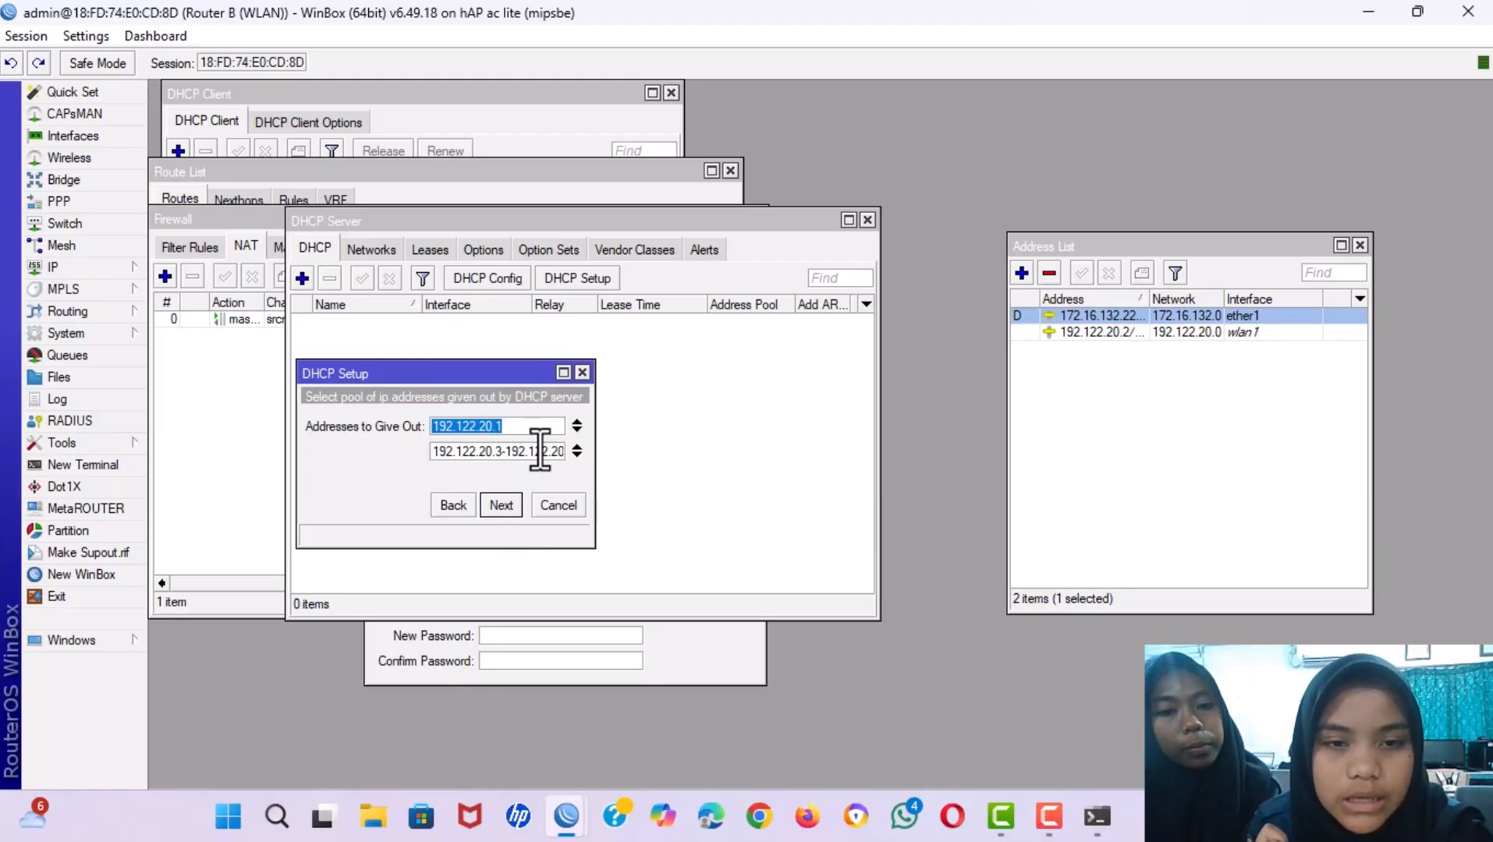
Trim the address pool to a single range ending at 192.122.20.100.
click(576, 429)
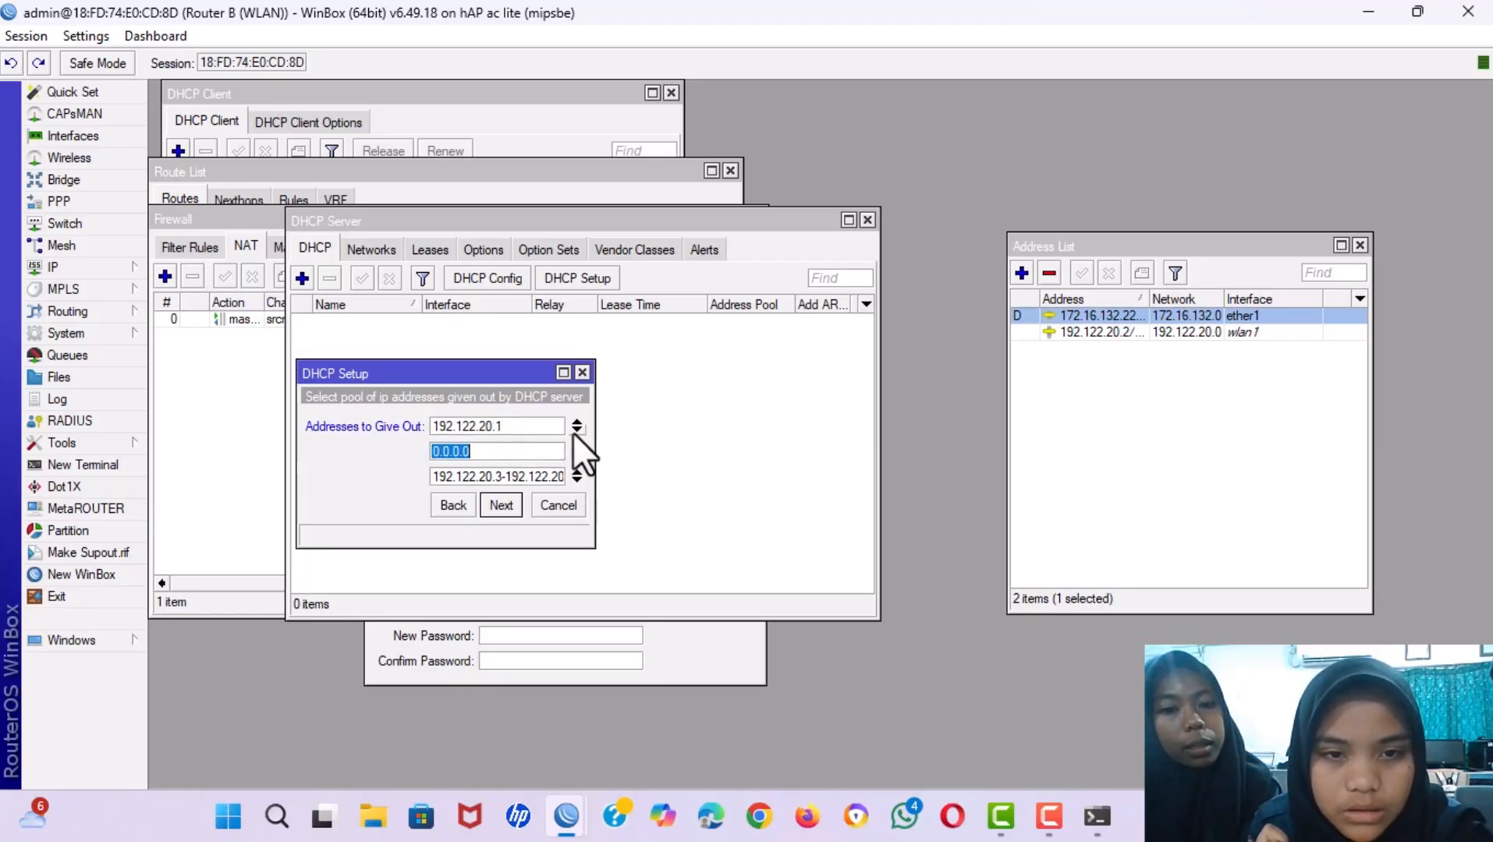
click(577, 422)
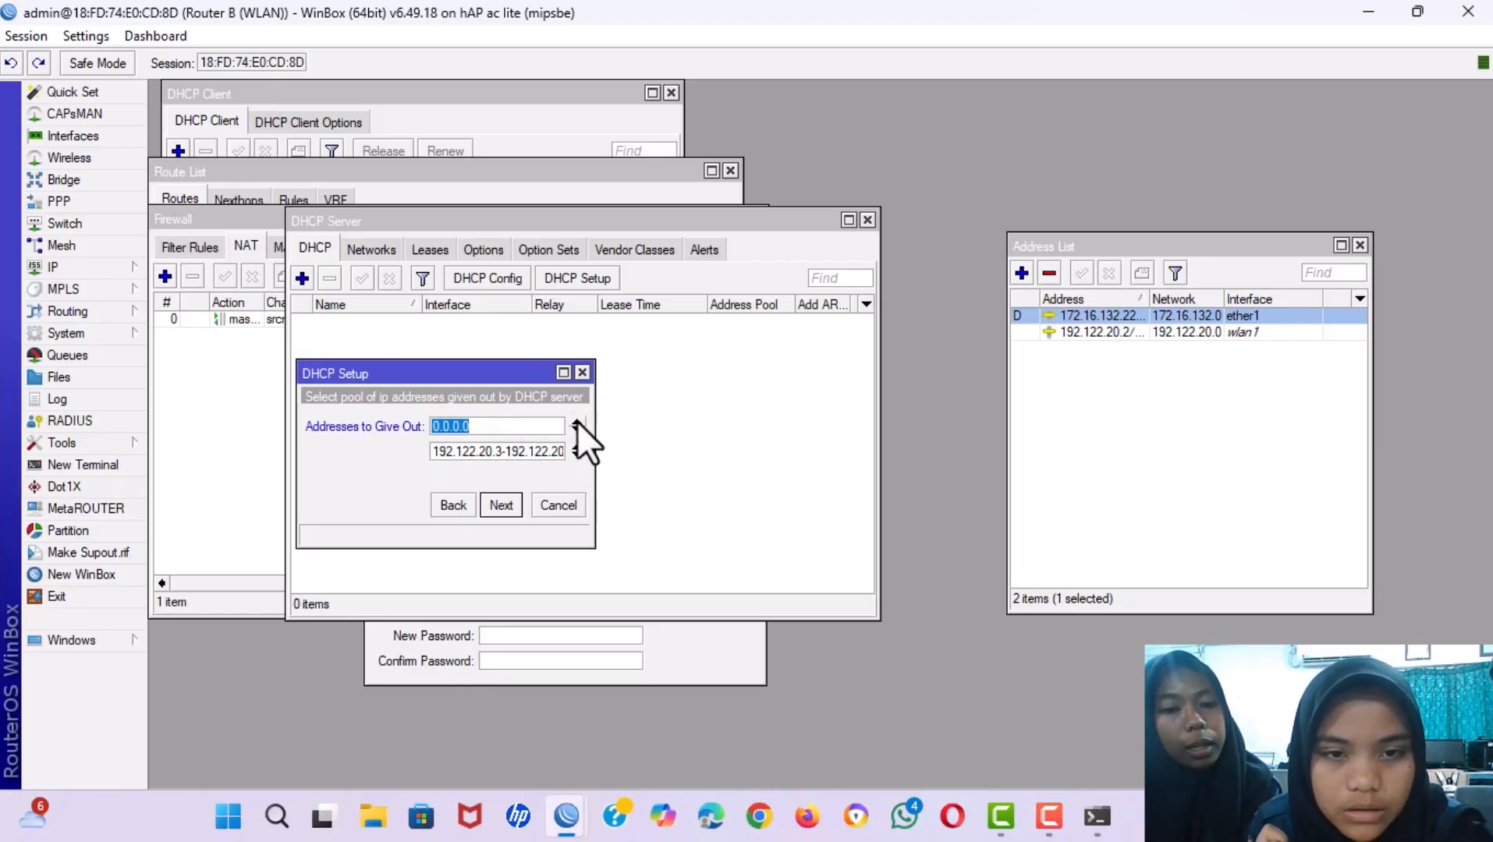
click(577, 422)
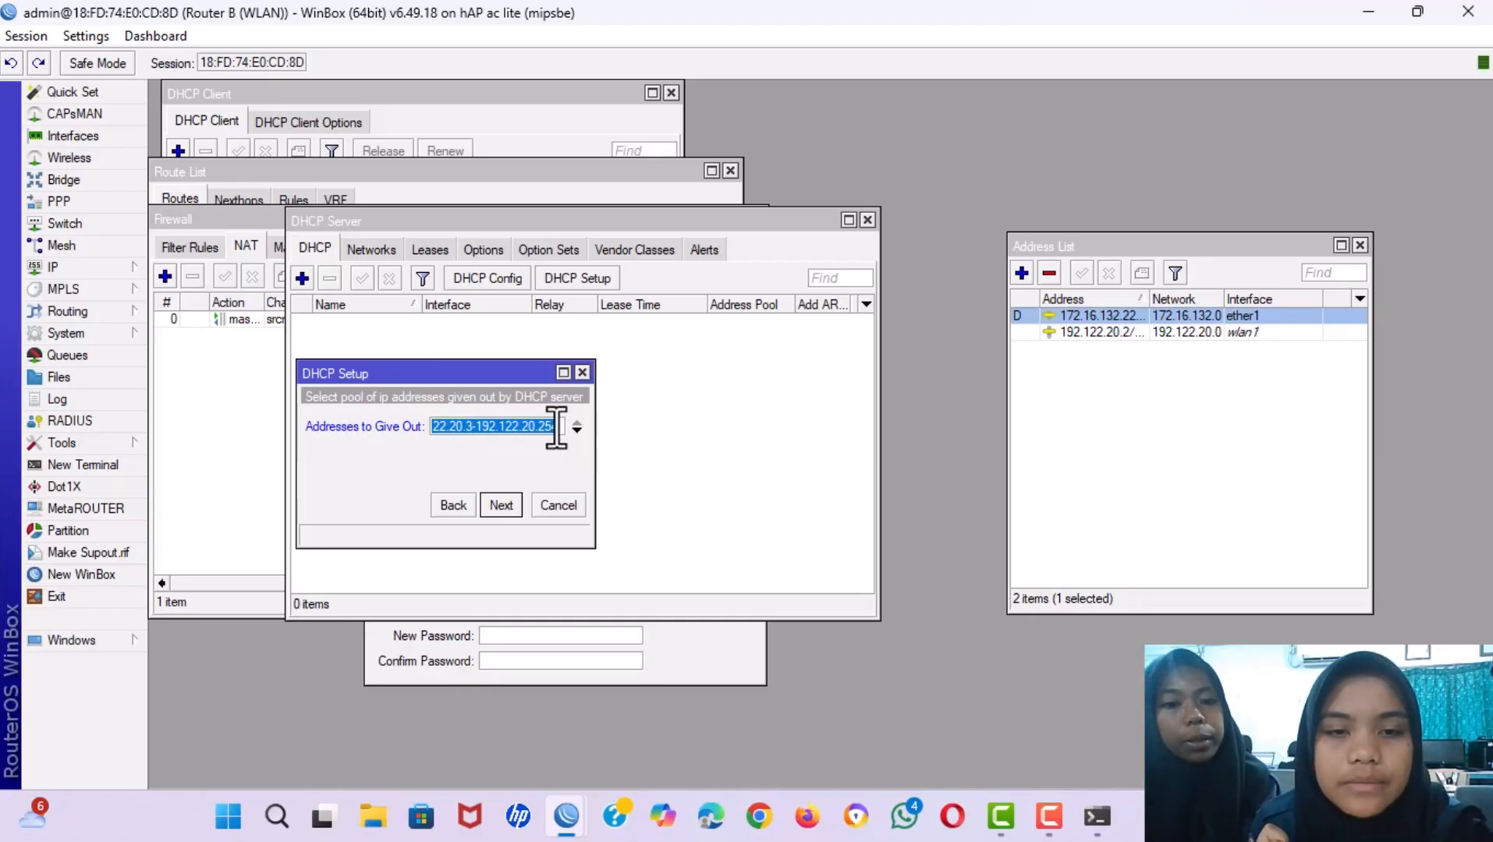
click(565, 429)
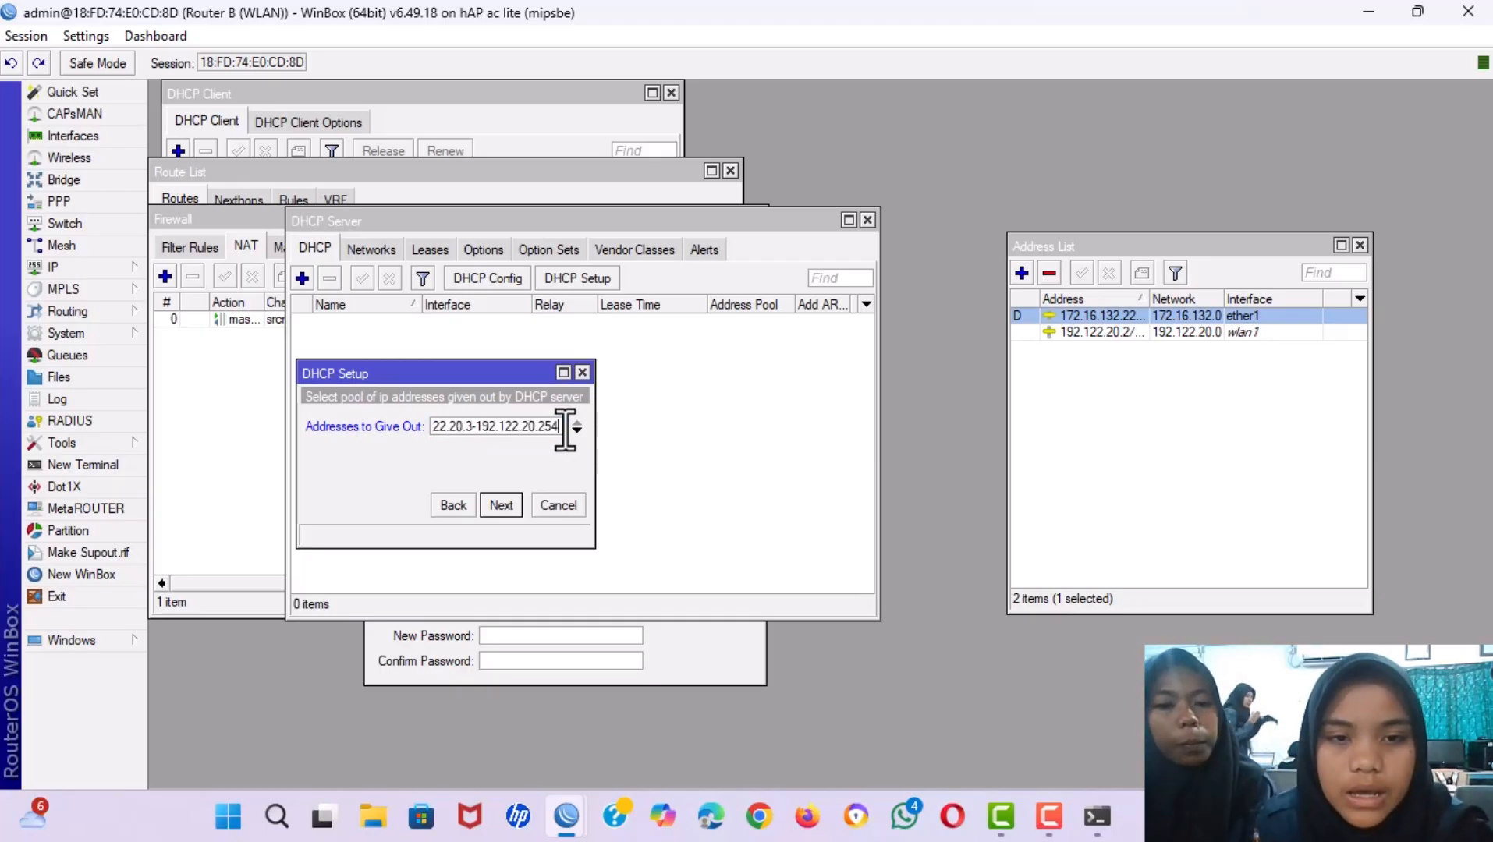
key(BackSpace)
key(BackSpace)
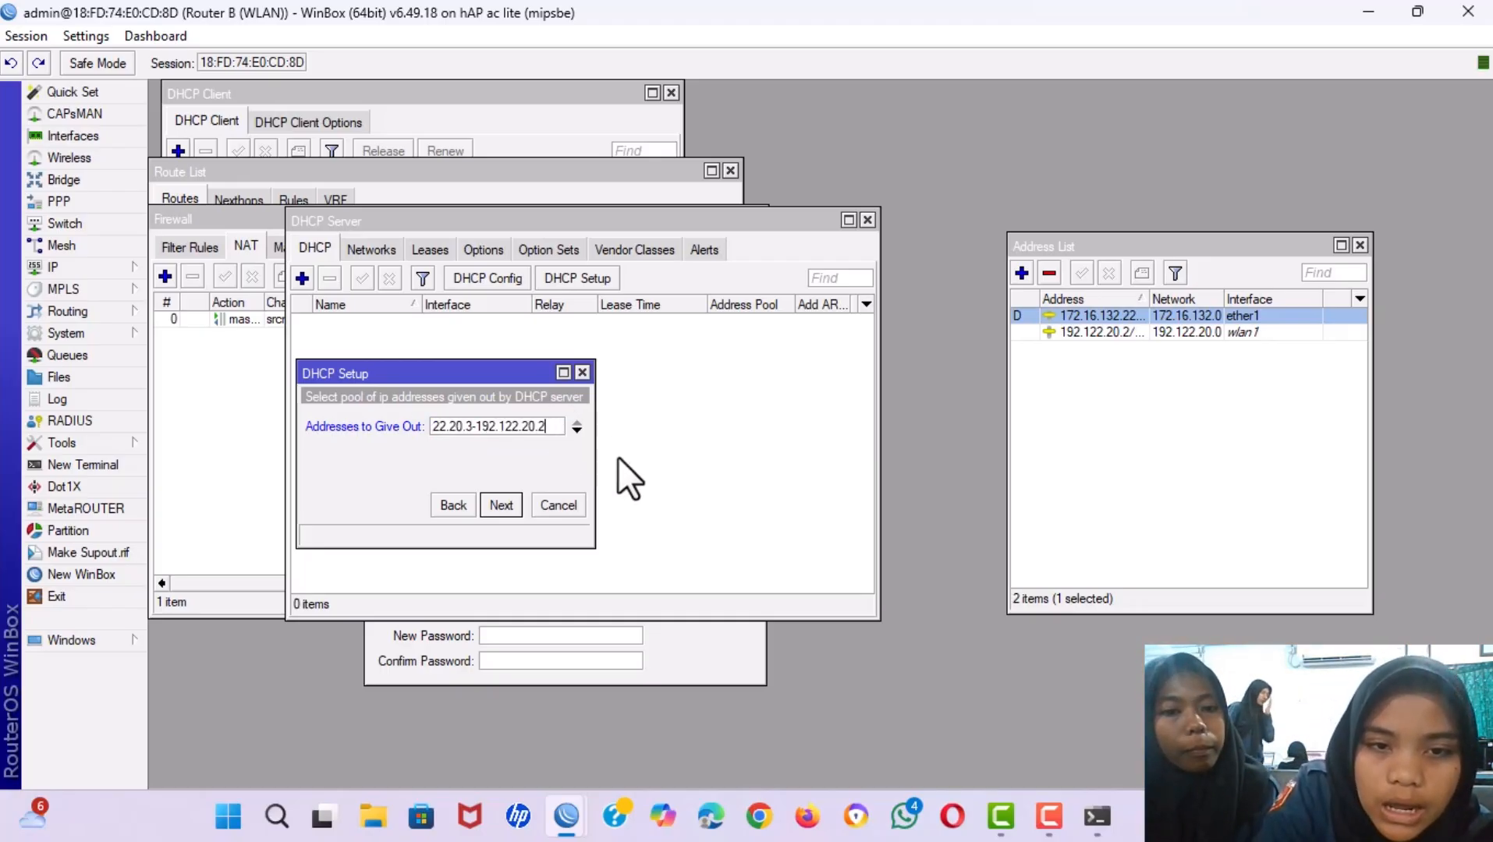
key(BackSpace)
text(1)
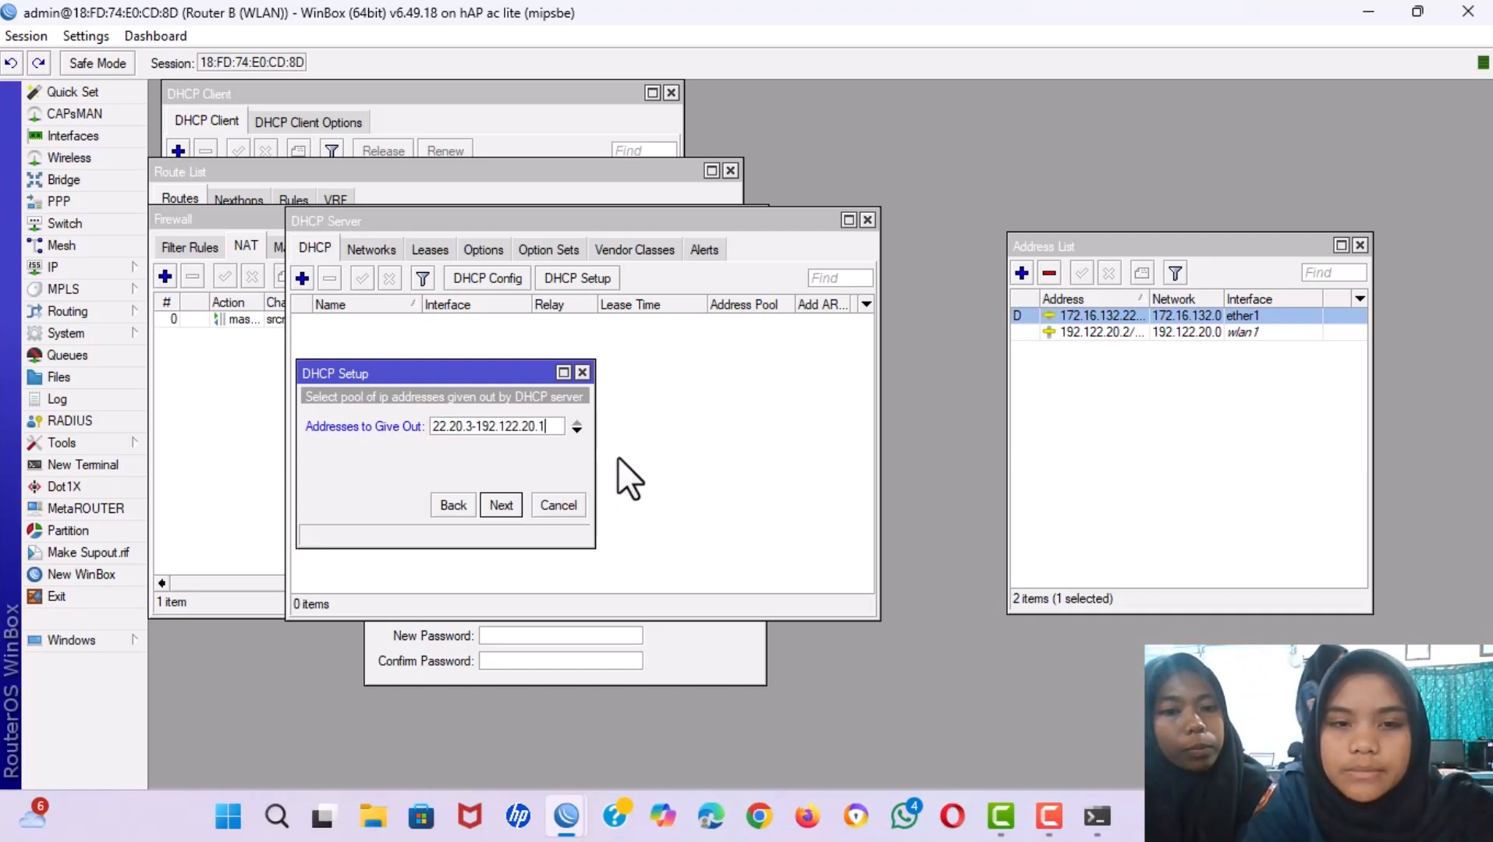
text(00)
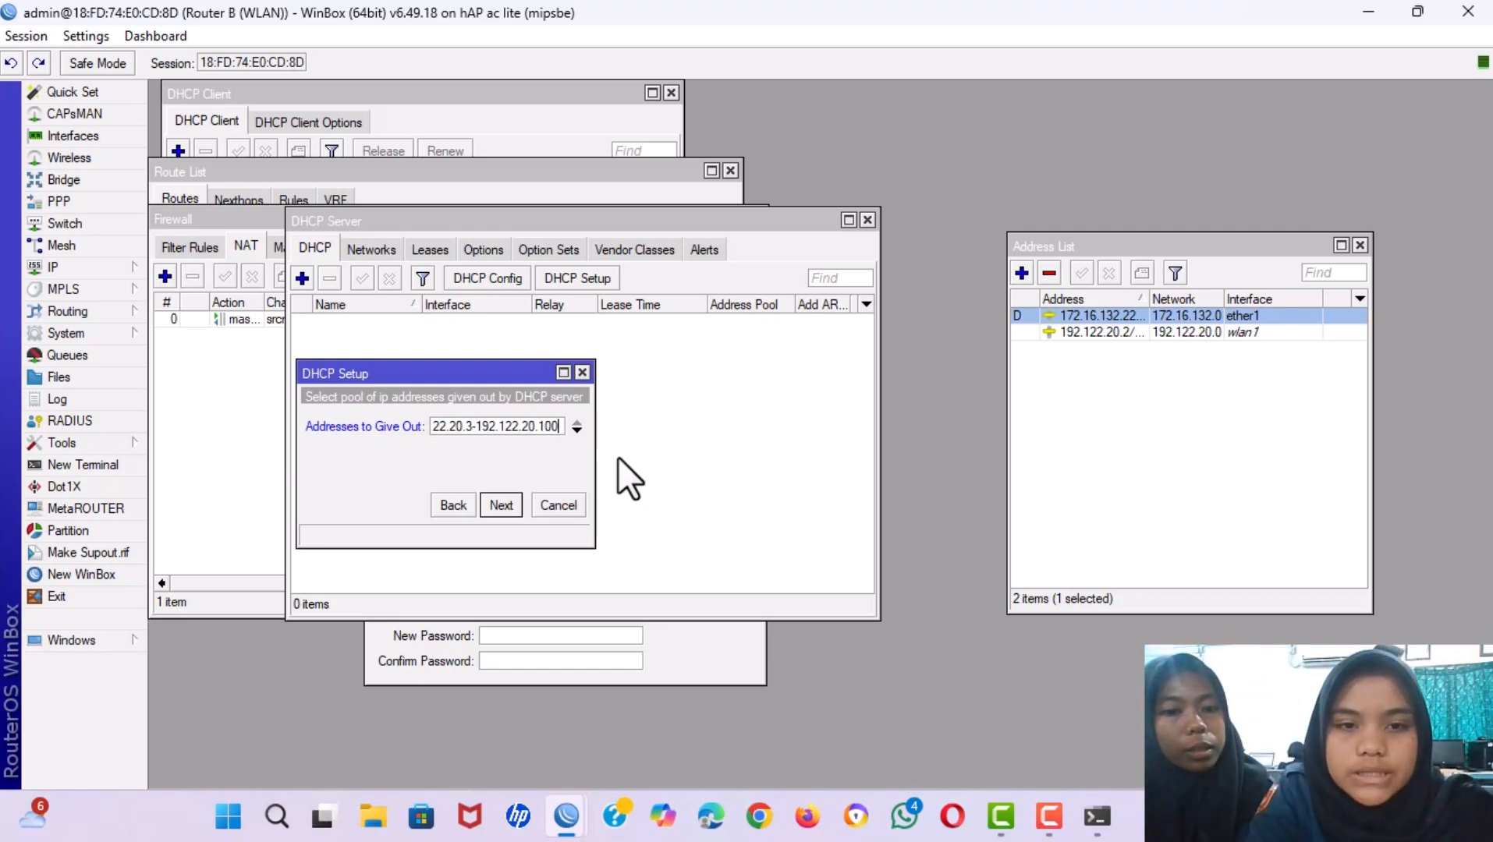
Set the DHCP DNS servers to 172.16.132.1 and 8.8.8.8.
click(502, 511)
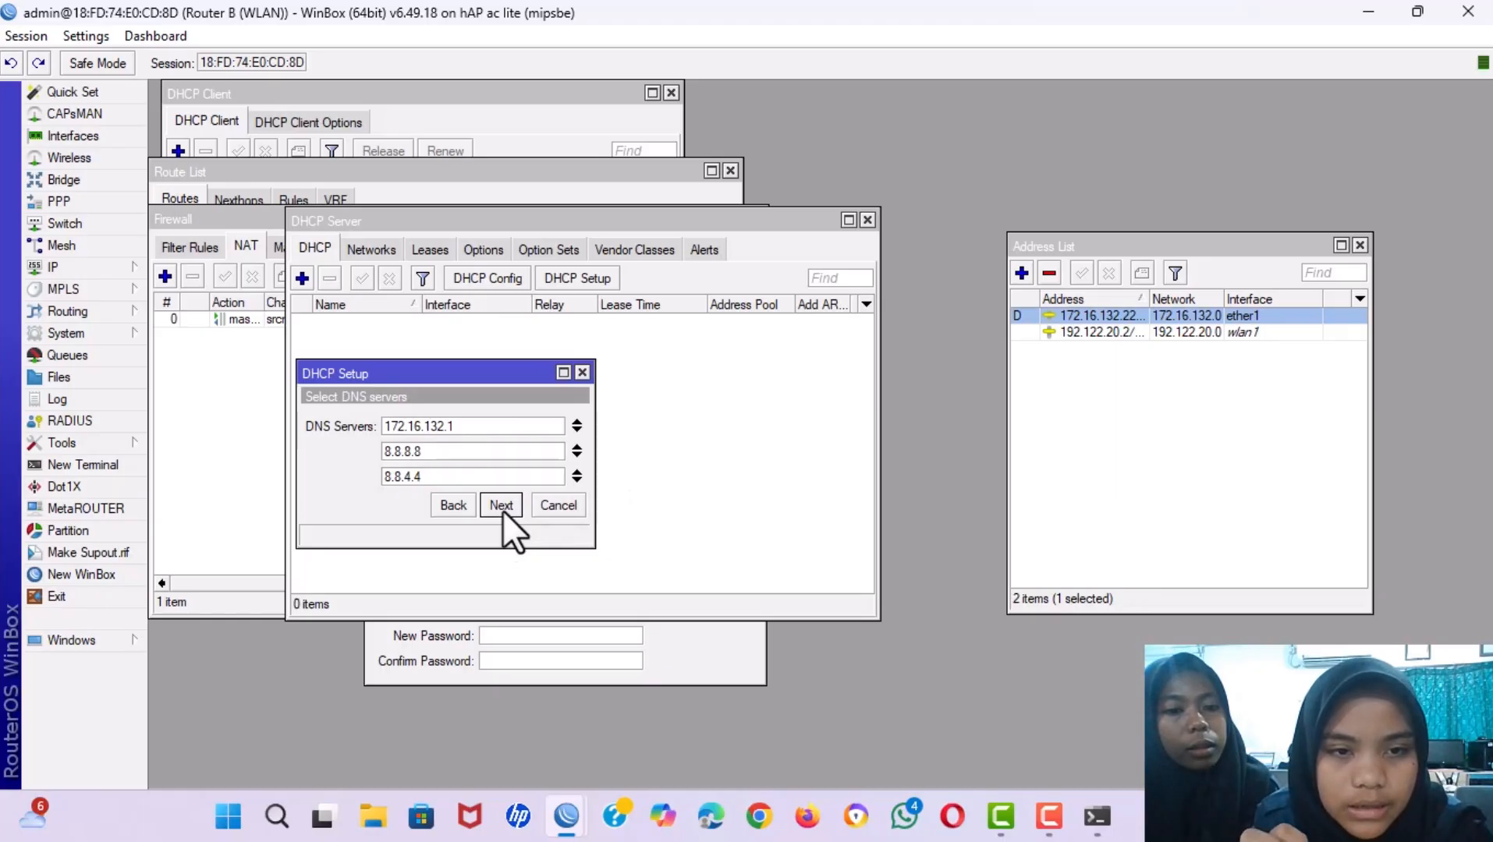
click(576, 422)
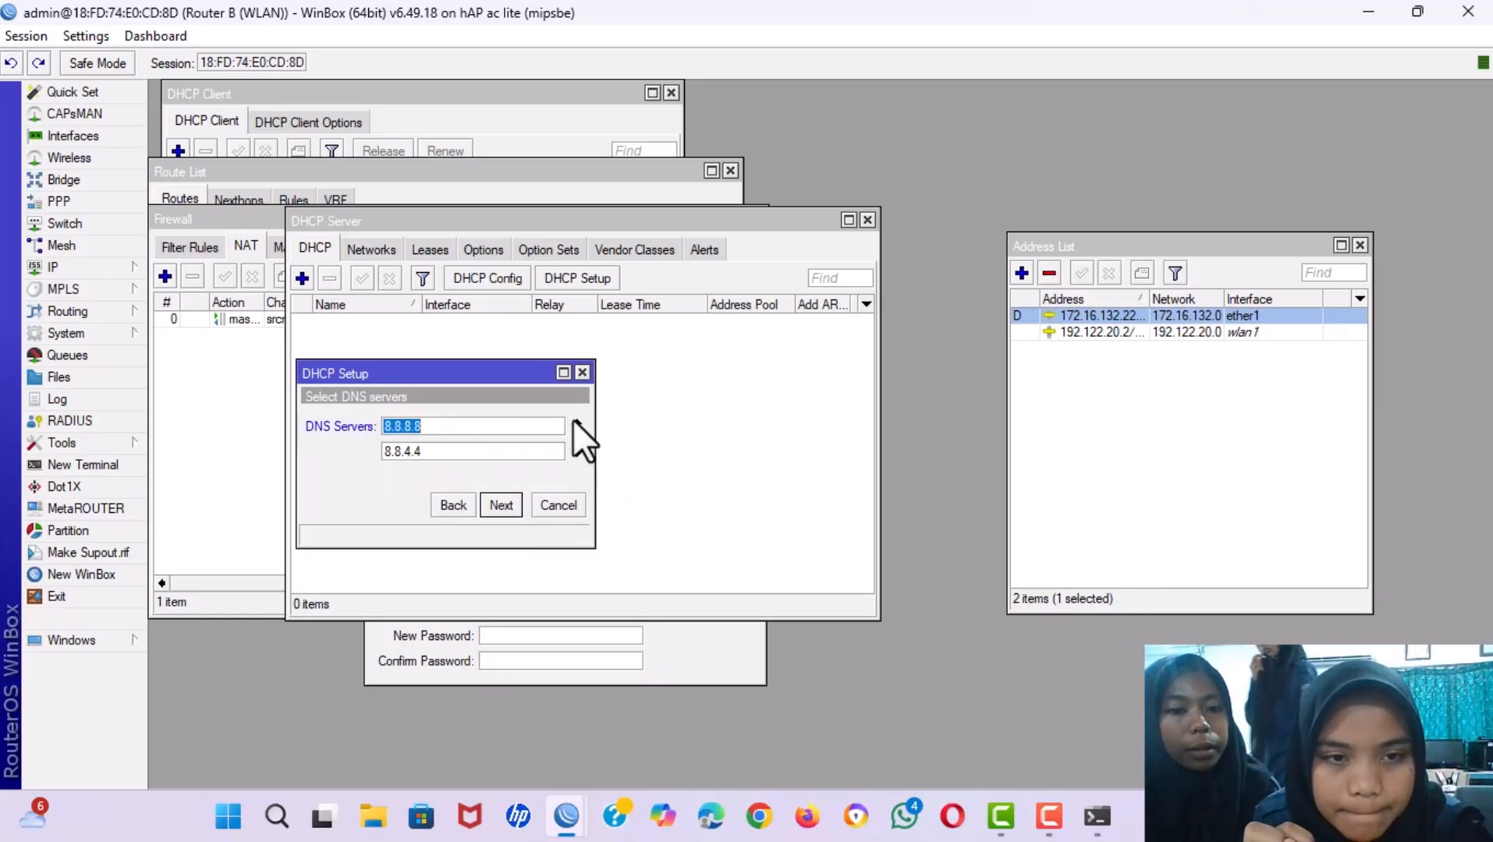
click(573, 428)
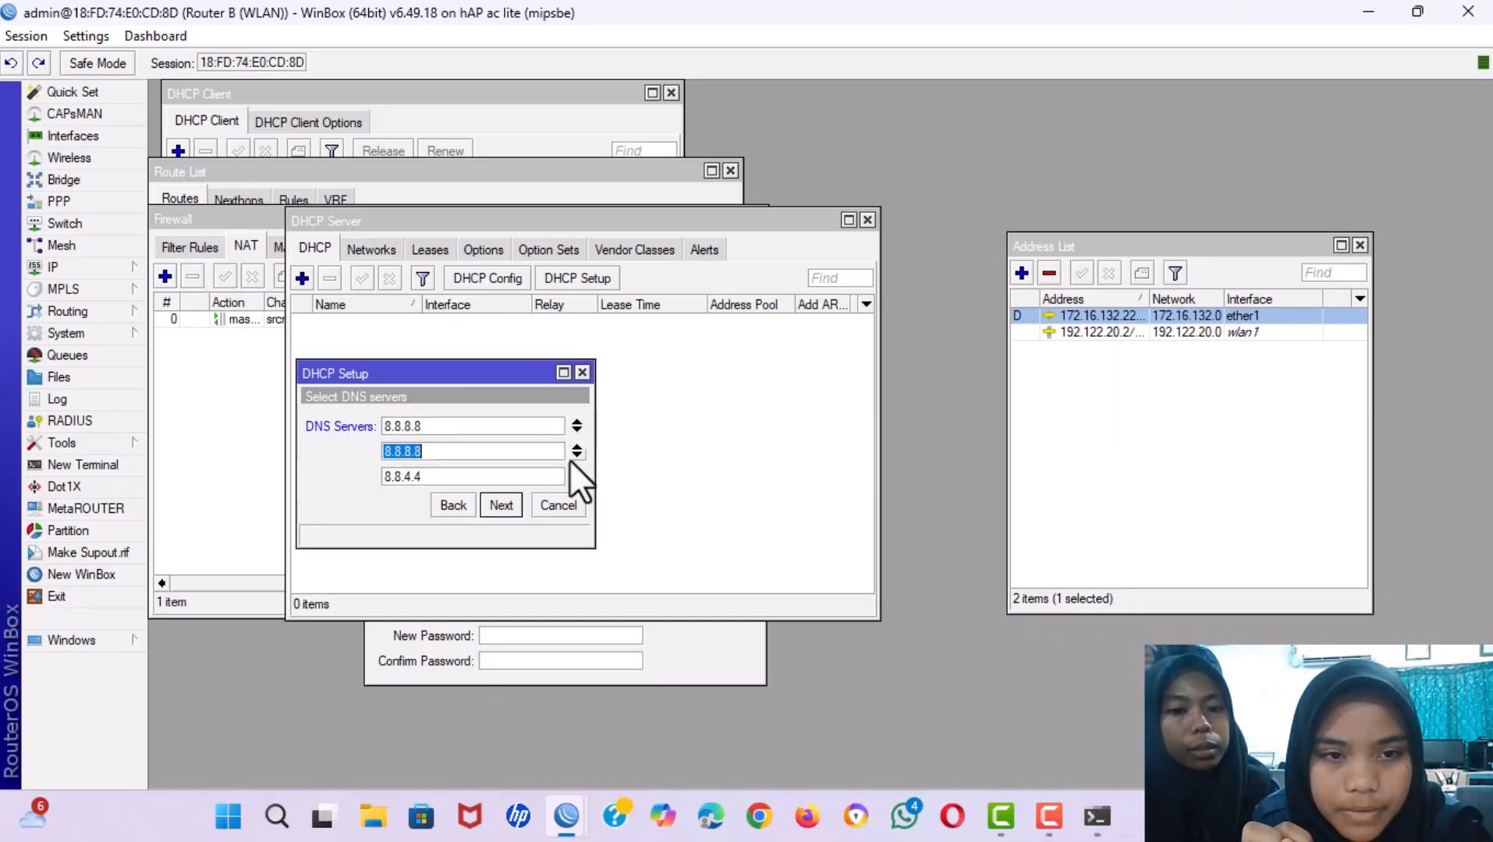
click(576, 423)
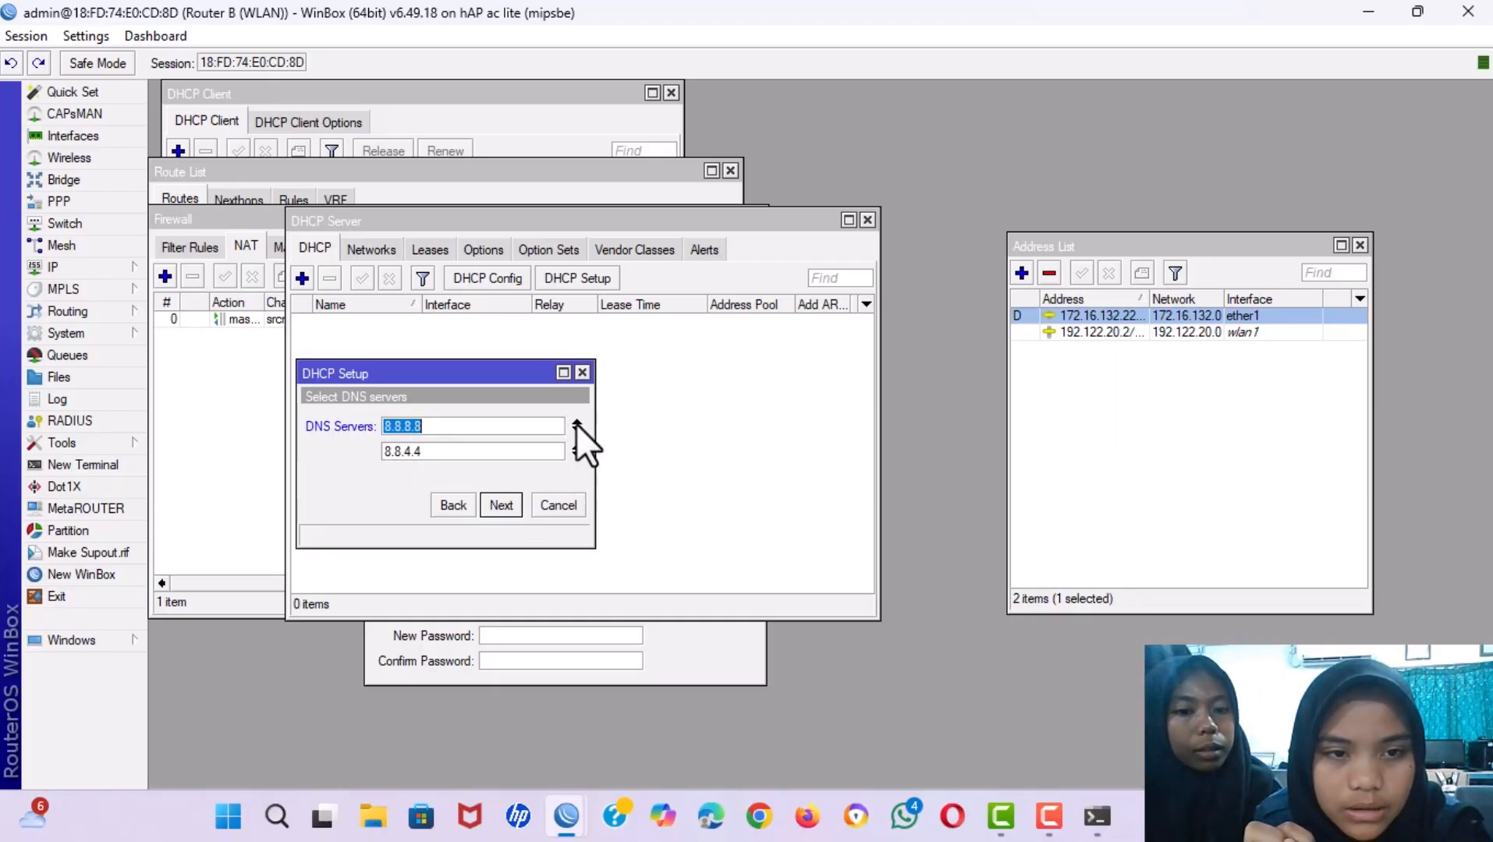
click(577, 422)
click(576, 424)
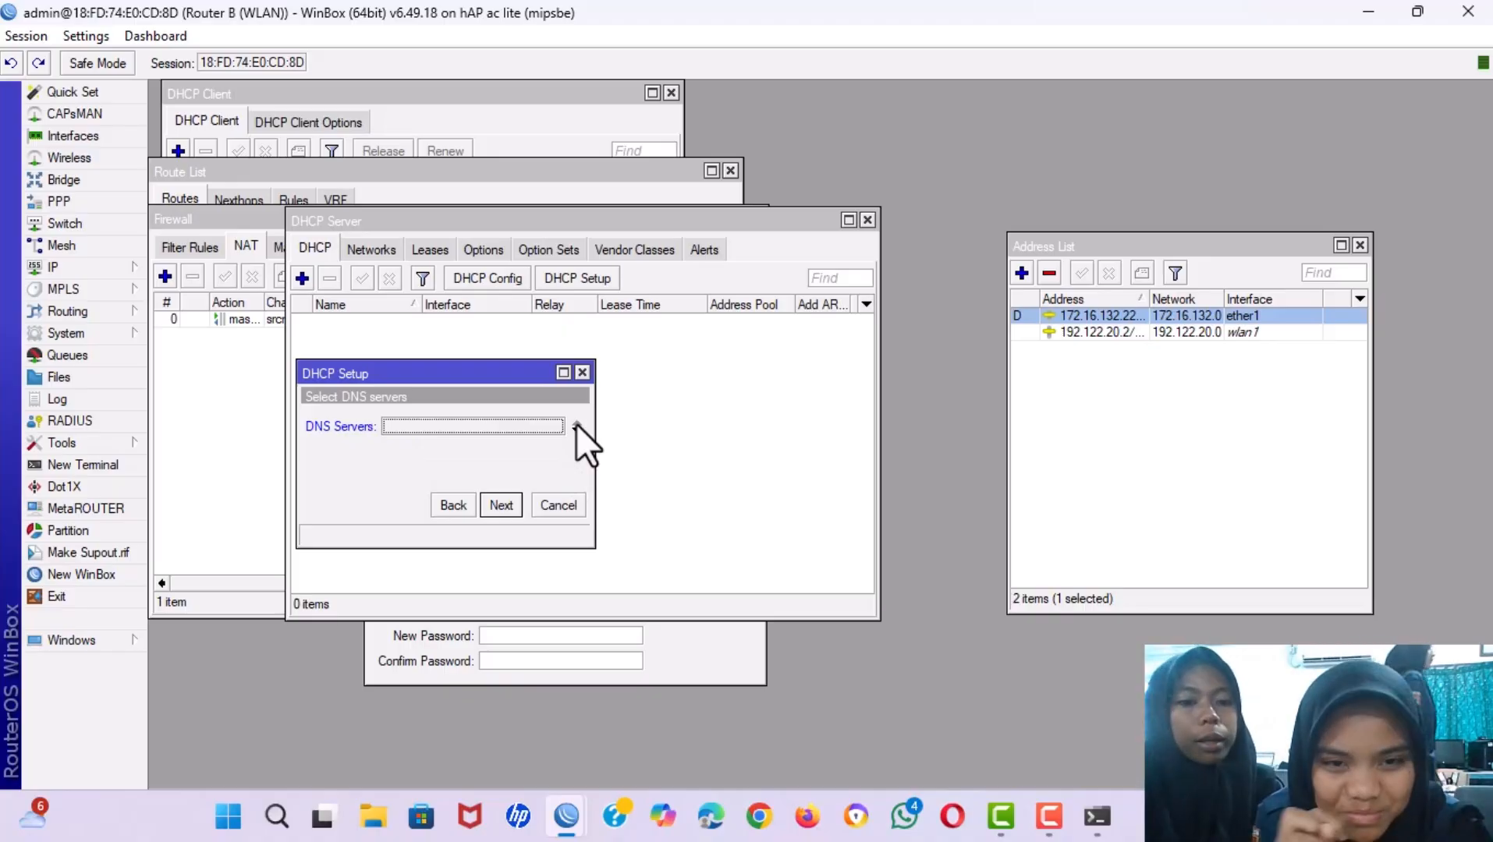
click(450, 507)
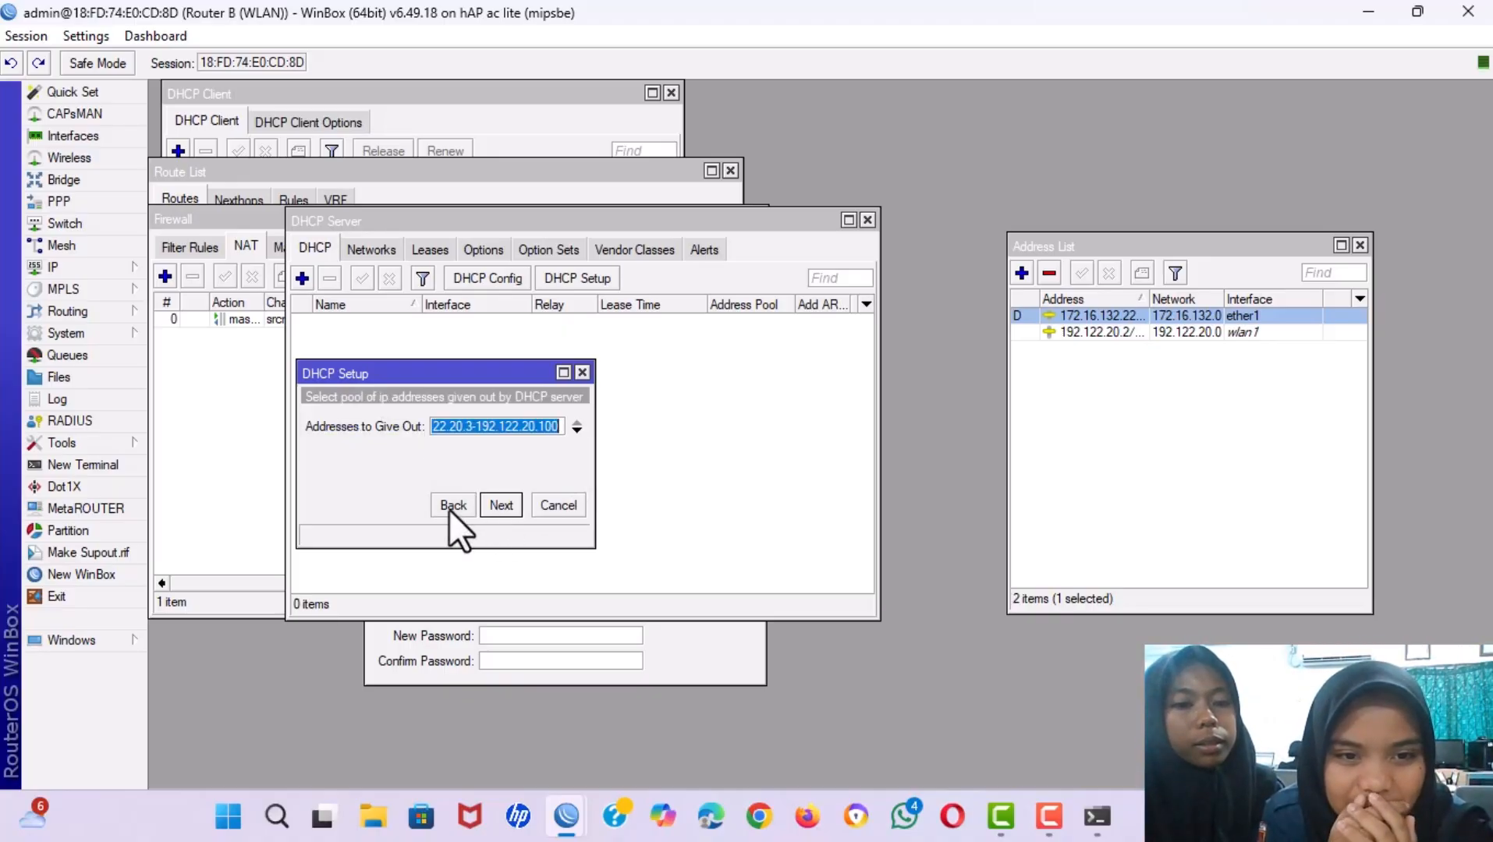
click(500, 504)
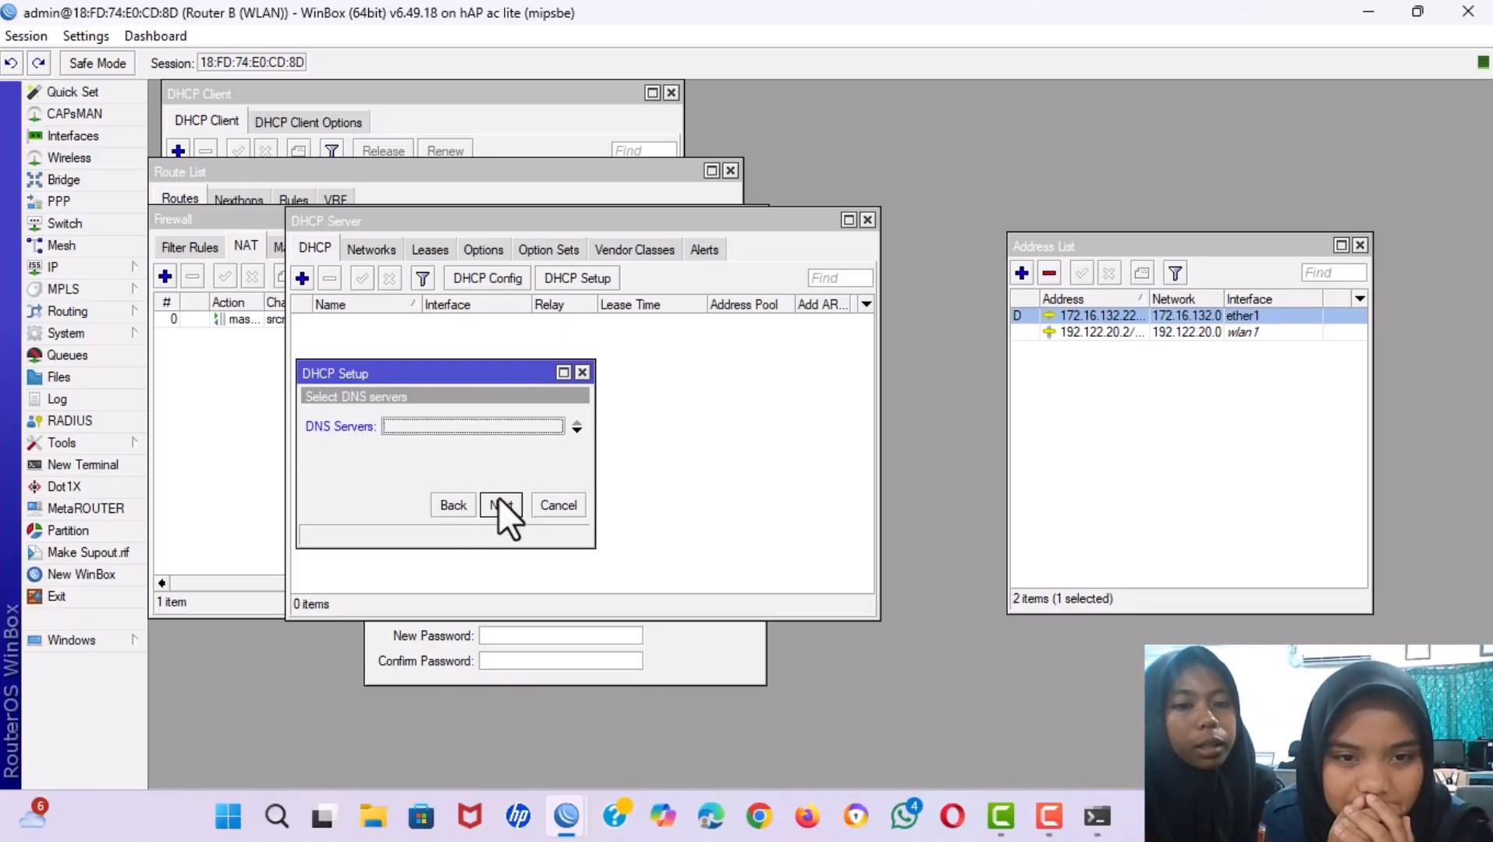
click(575, 430)
click(575, 430)
click(575, 431)
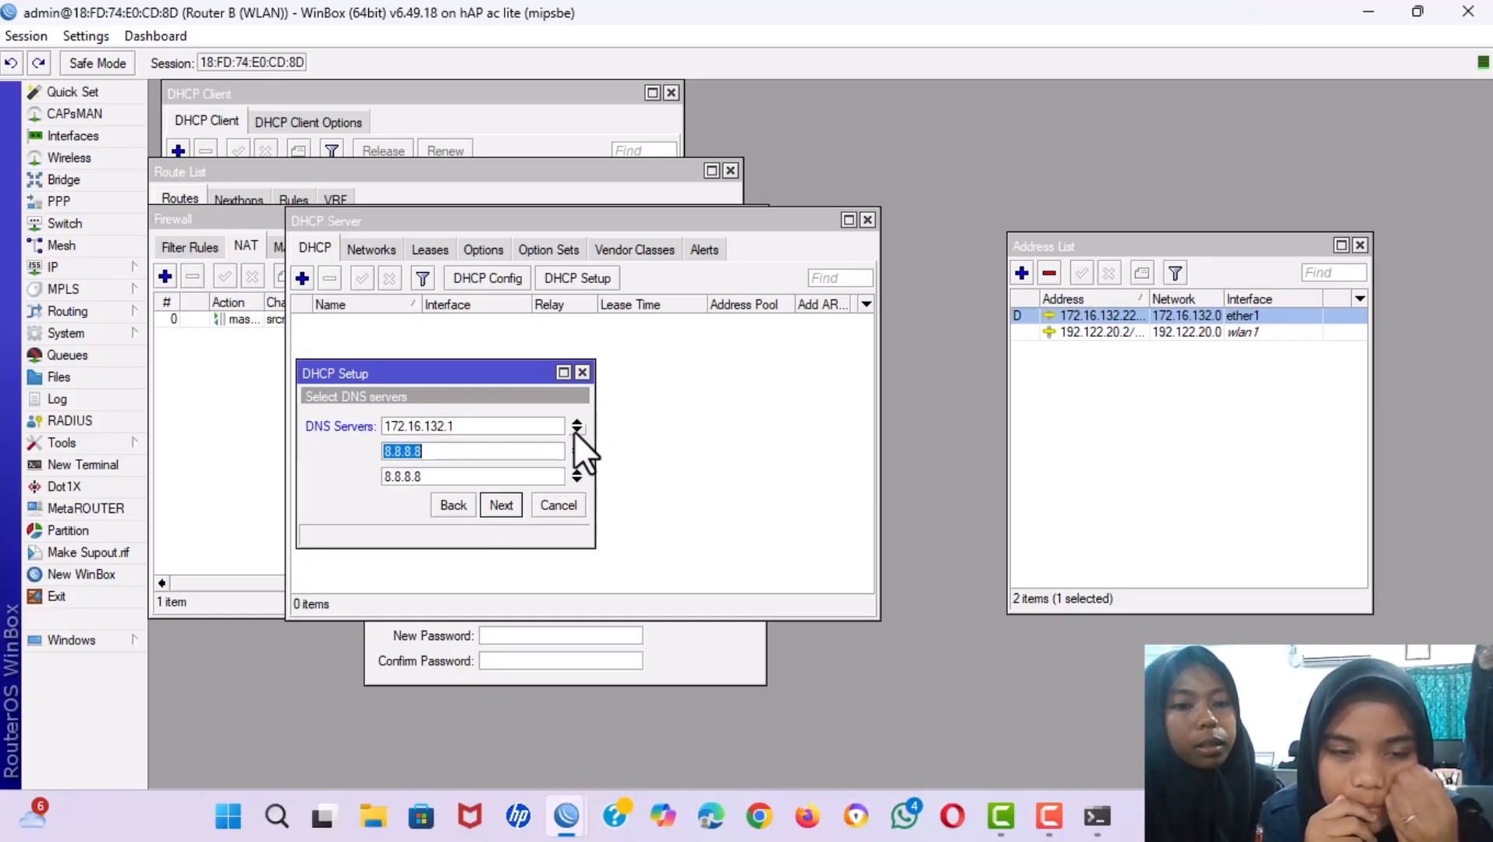
click(576, 472)
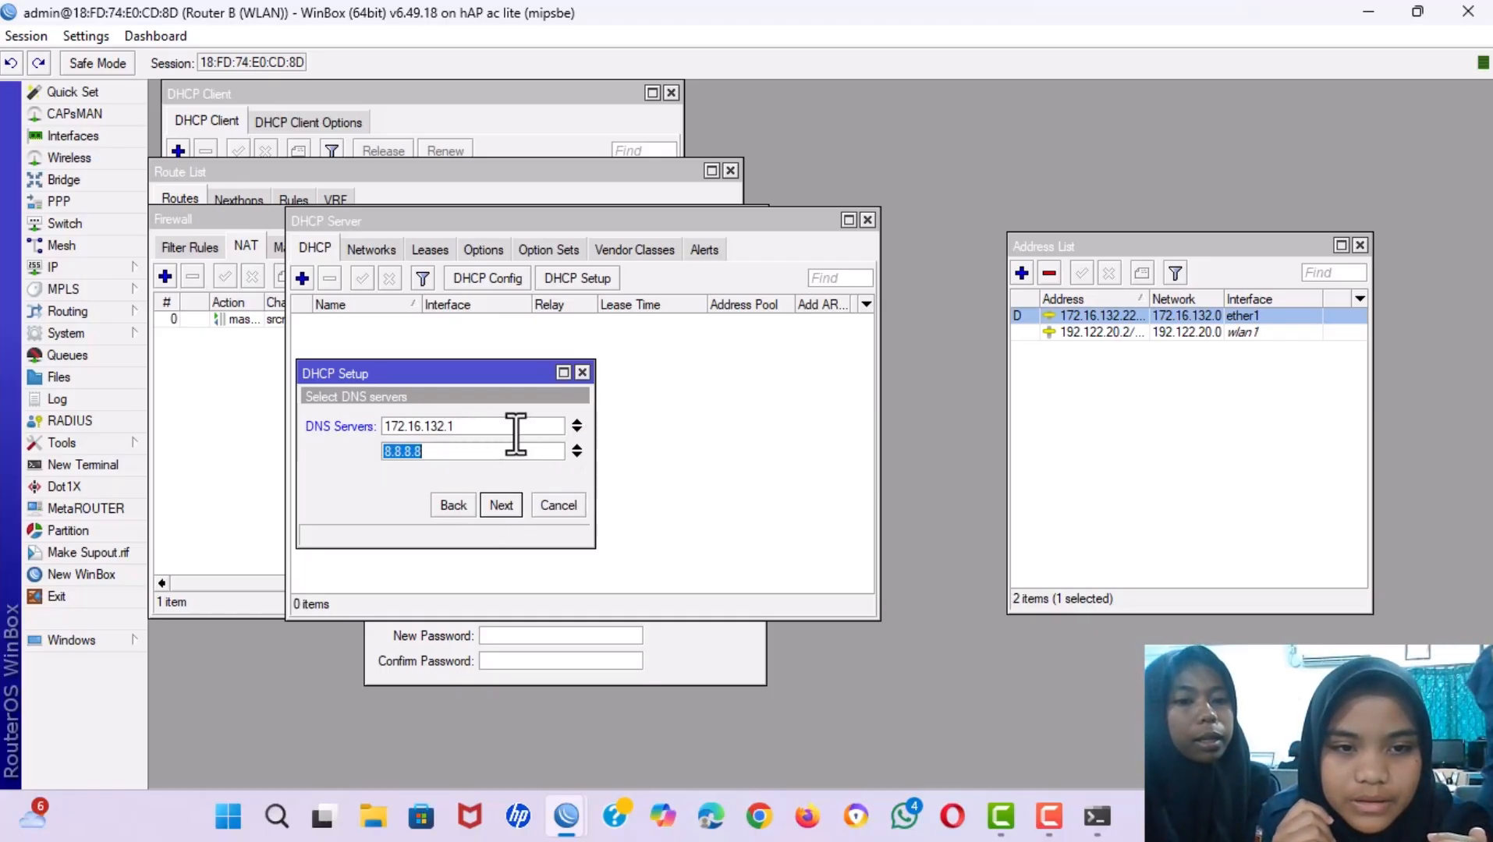
Set the lease time to 08:00:00 and finish the DHCP setup.
click(505, 505)
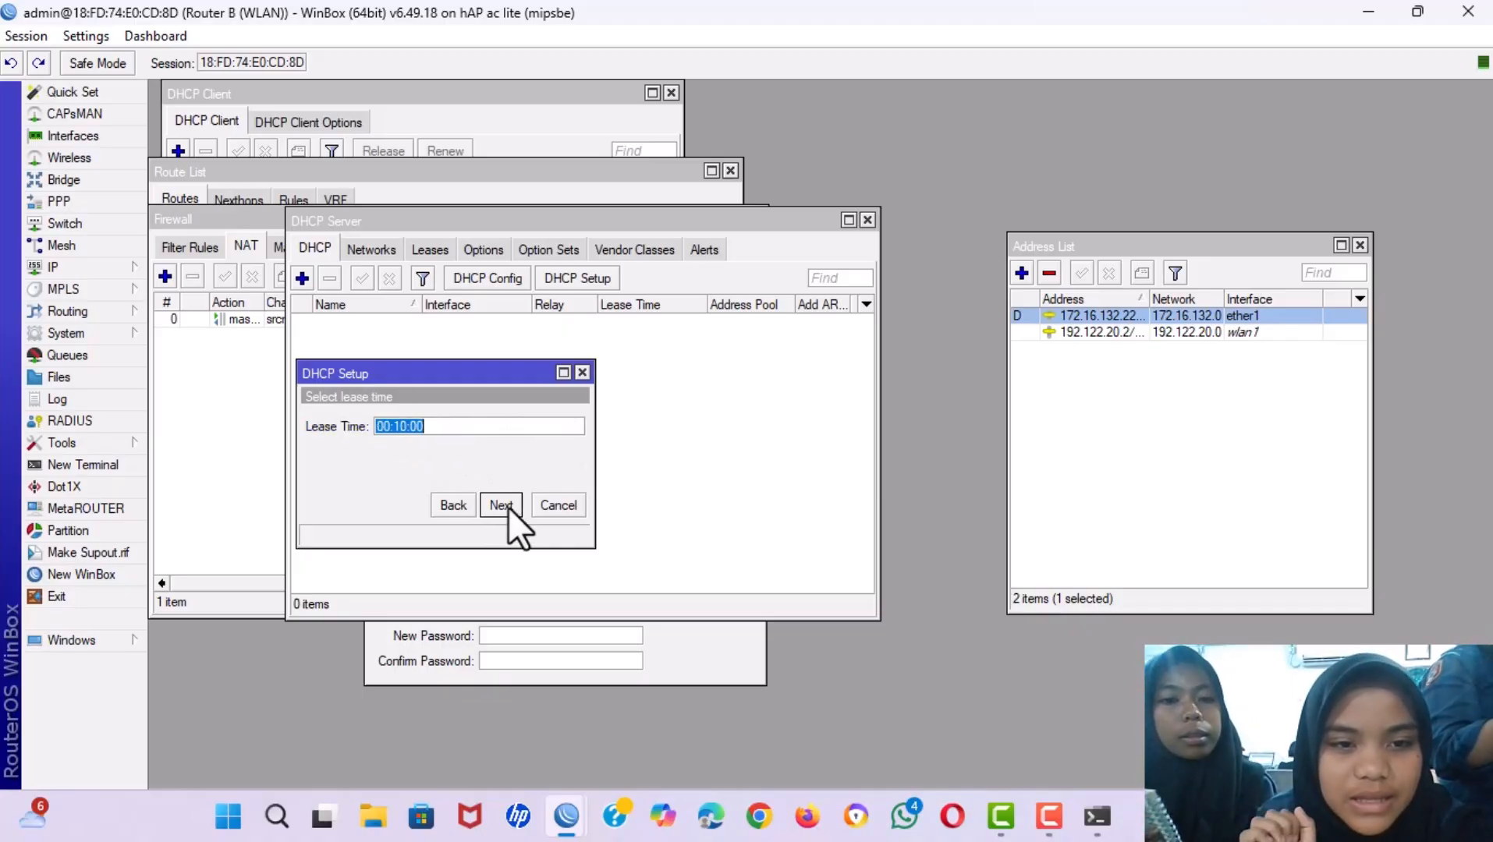
click(404, 431)
key(BackSpace)
text(00)
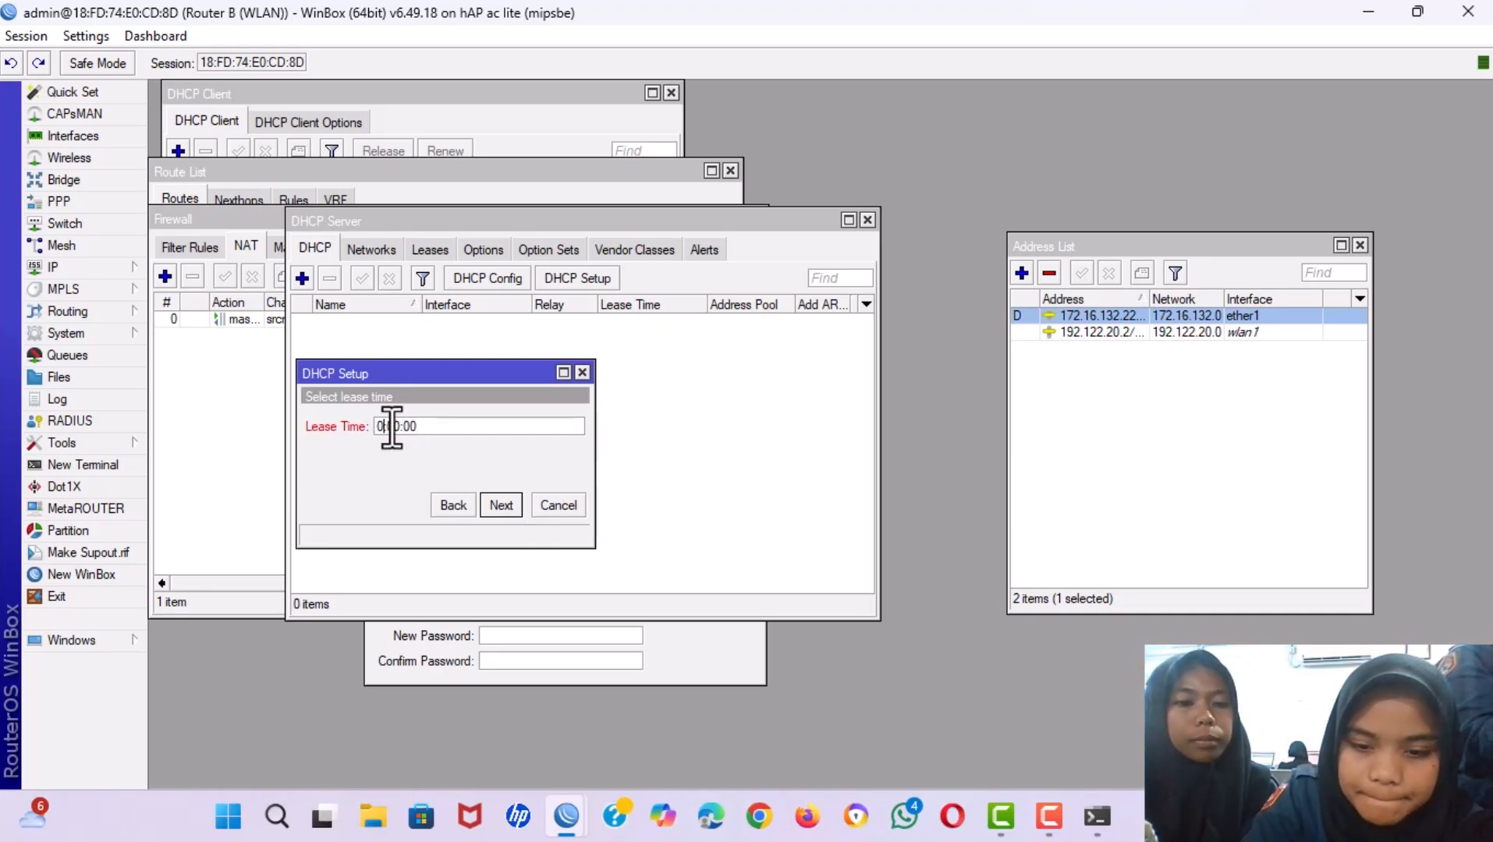
click(391, 426)
key(BackSpace)
text(8:)
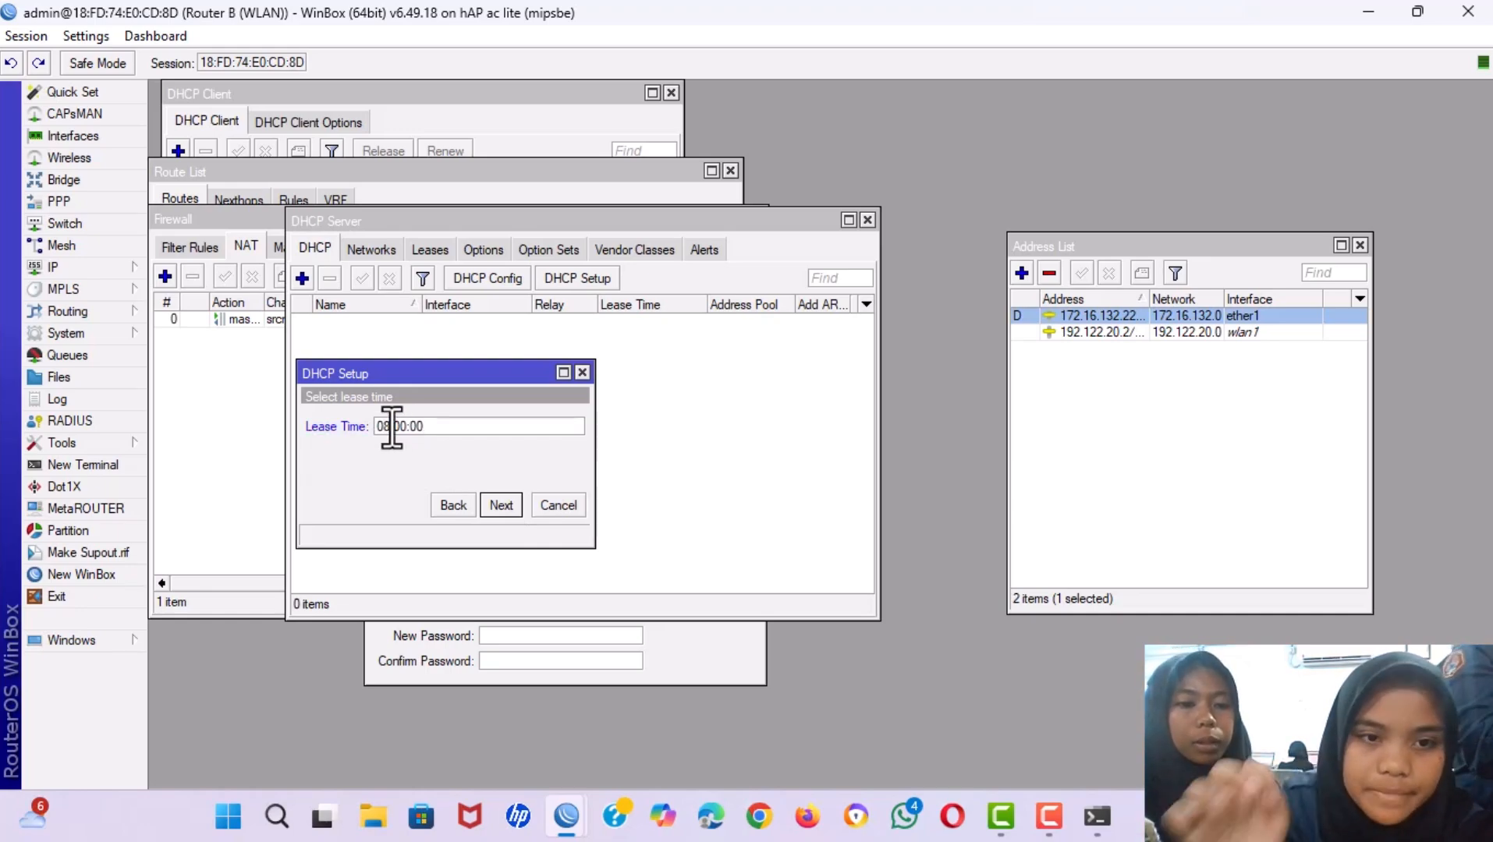
click(499, 505)
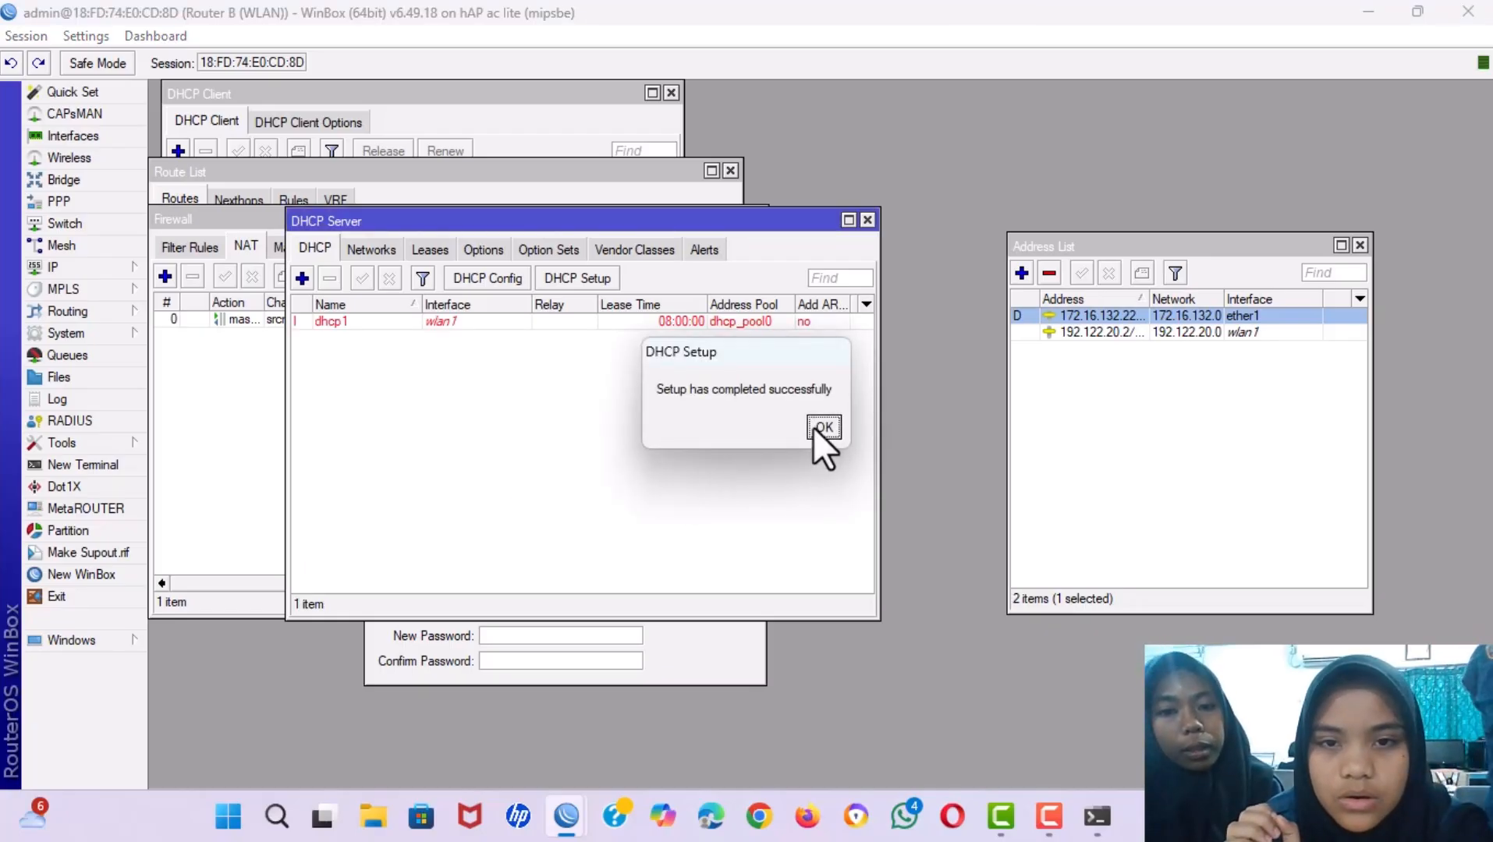
Dismiss the completion message and open wlan1's settings from the Wireless list.
click(814, 426)
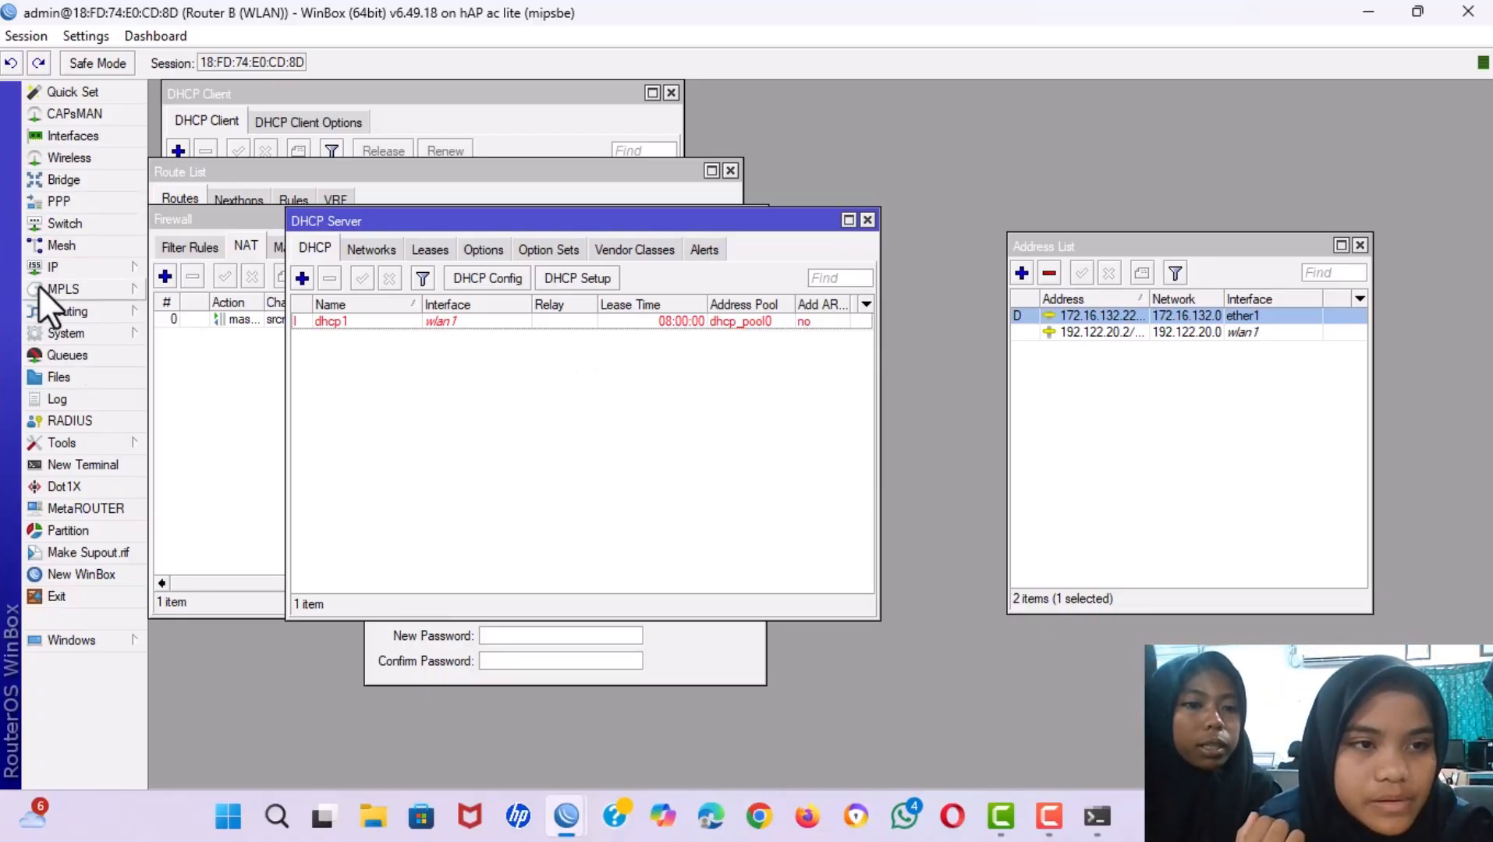
click(54, 152)
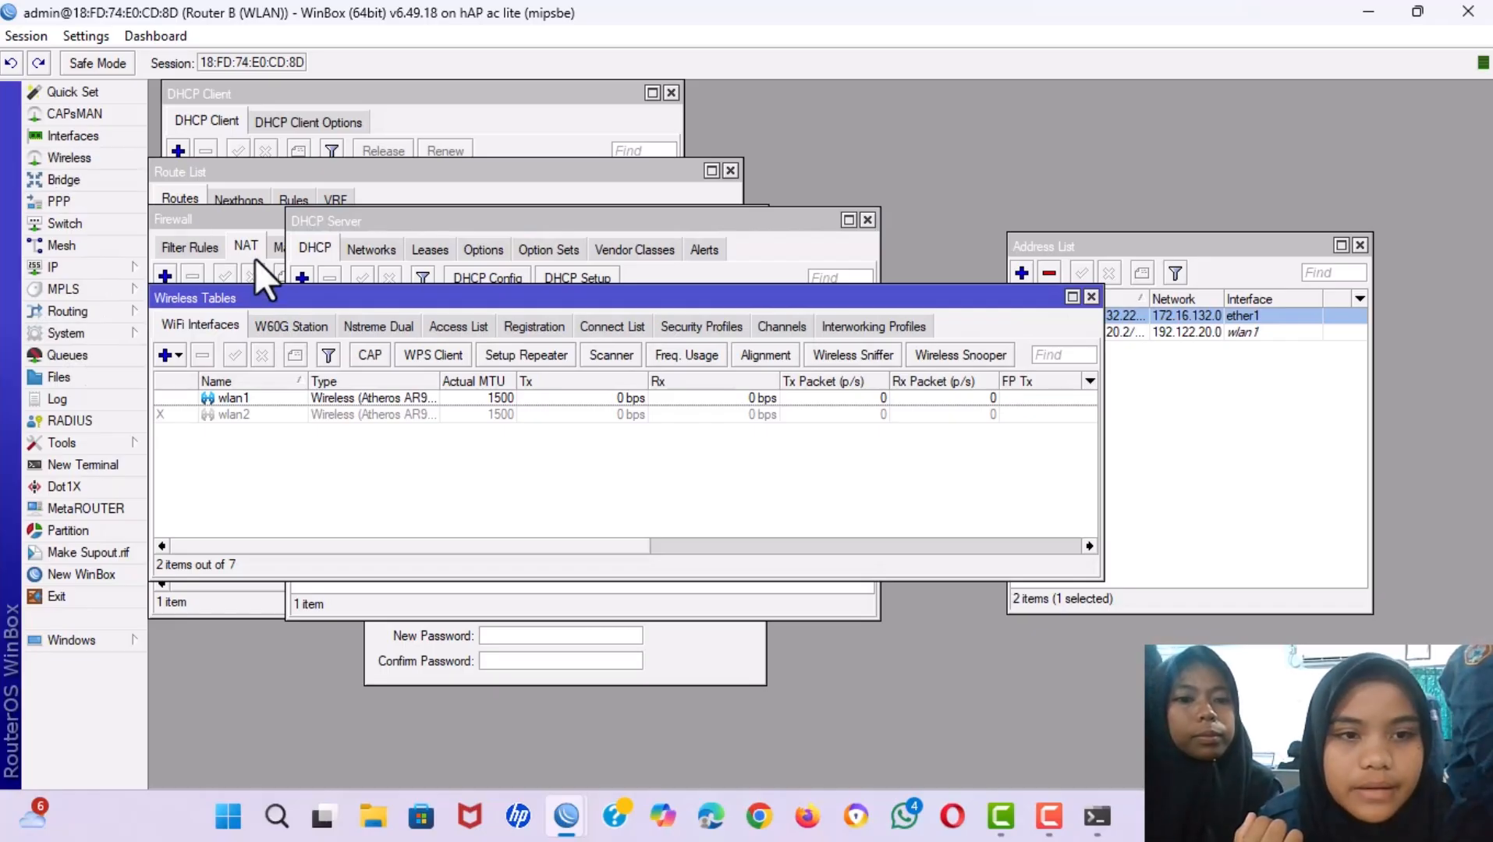
double_click(265, 398)
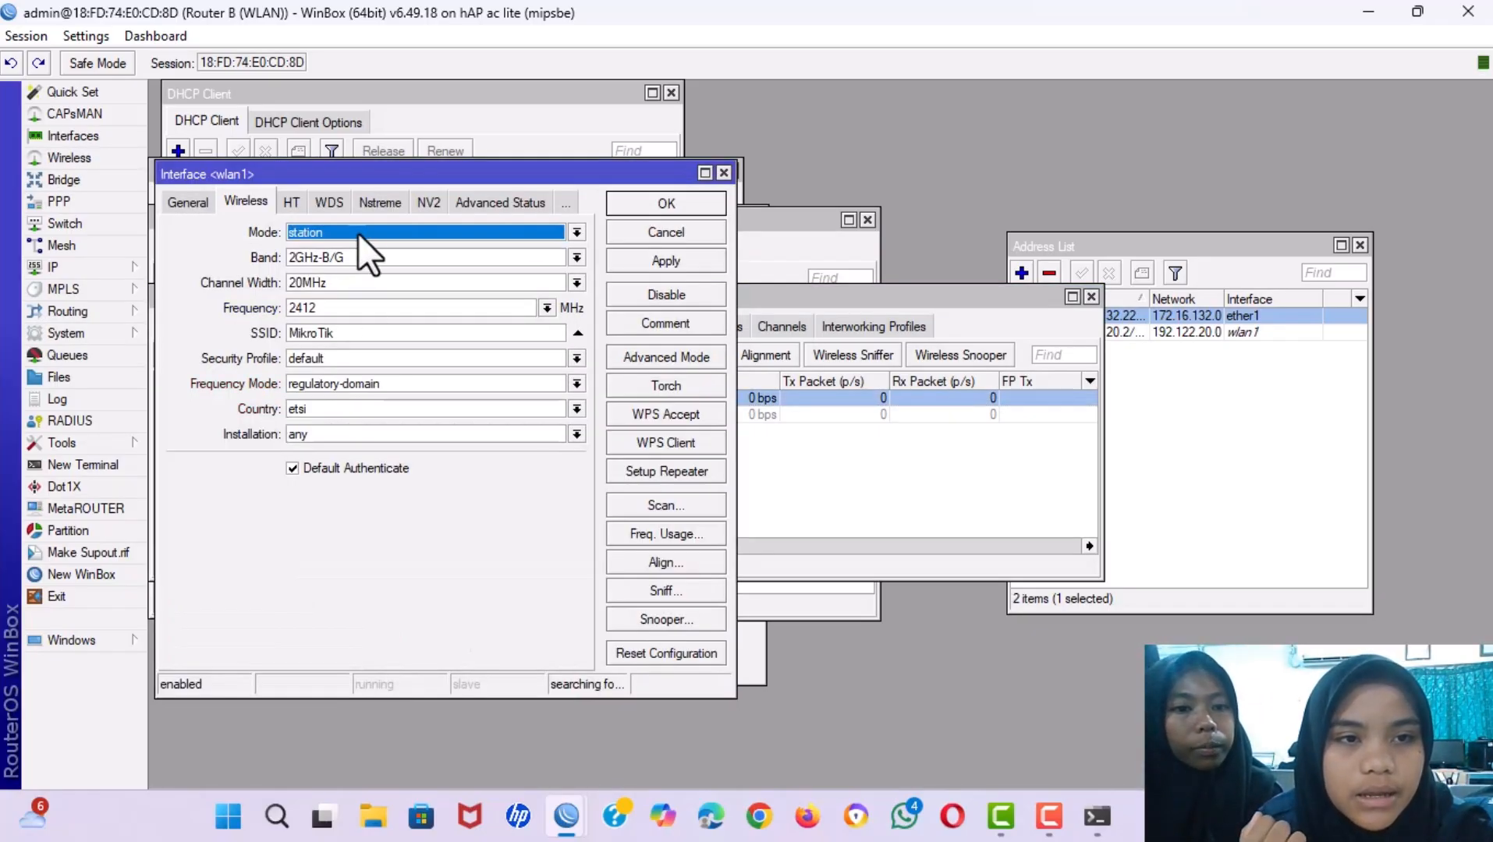
Set wlan1 to ap bridge mode, 2GHz-B/G/N band and 20/40MHz Ce channel width.
click(576, 232)
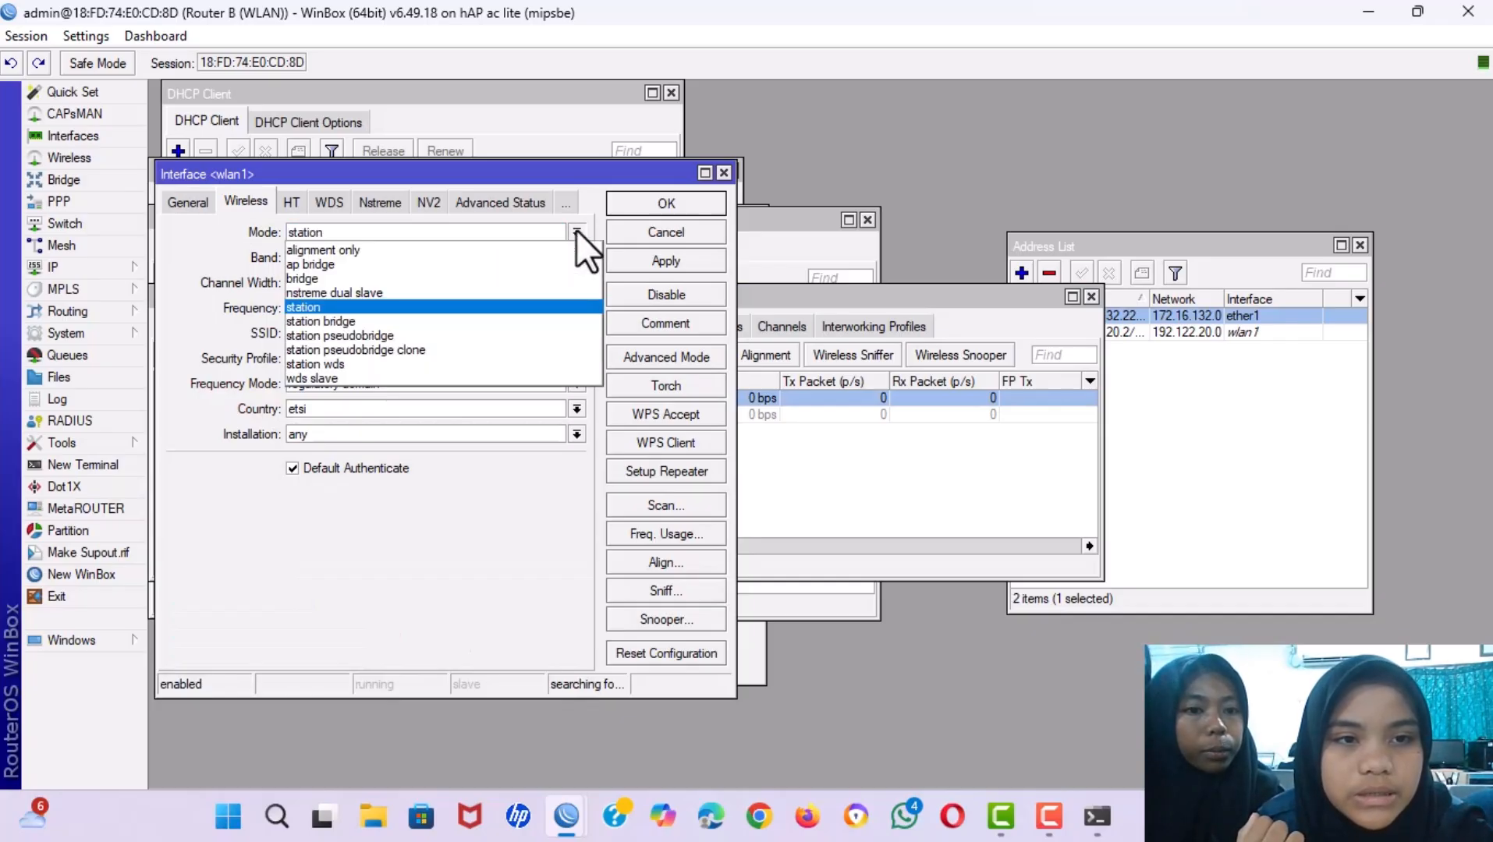
click(494, 267)
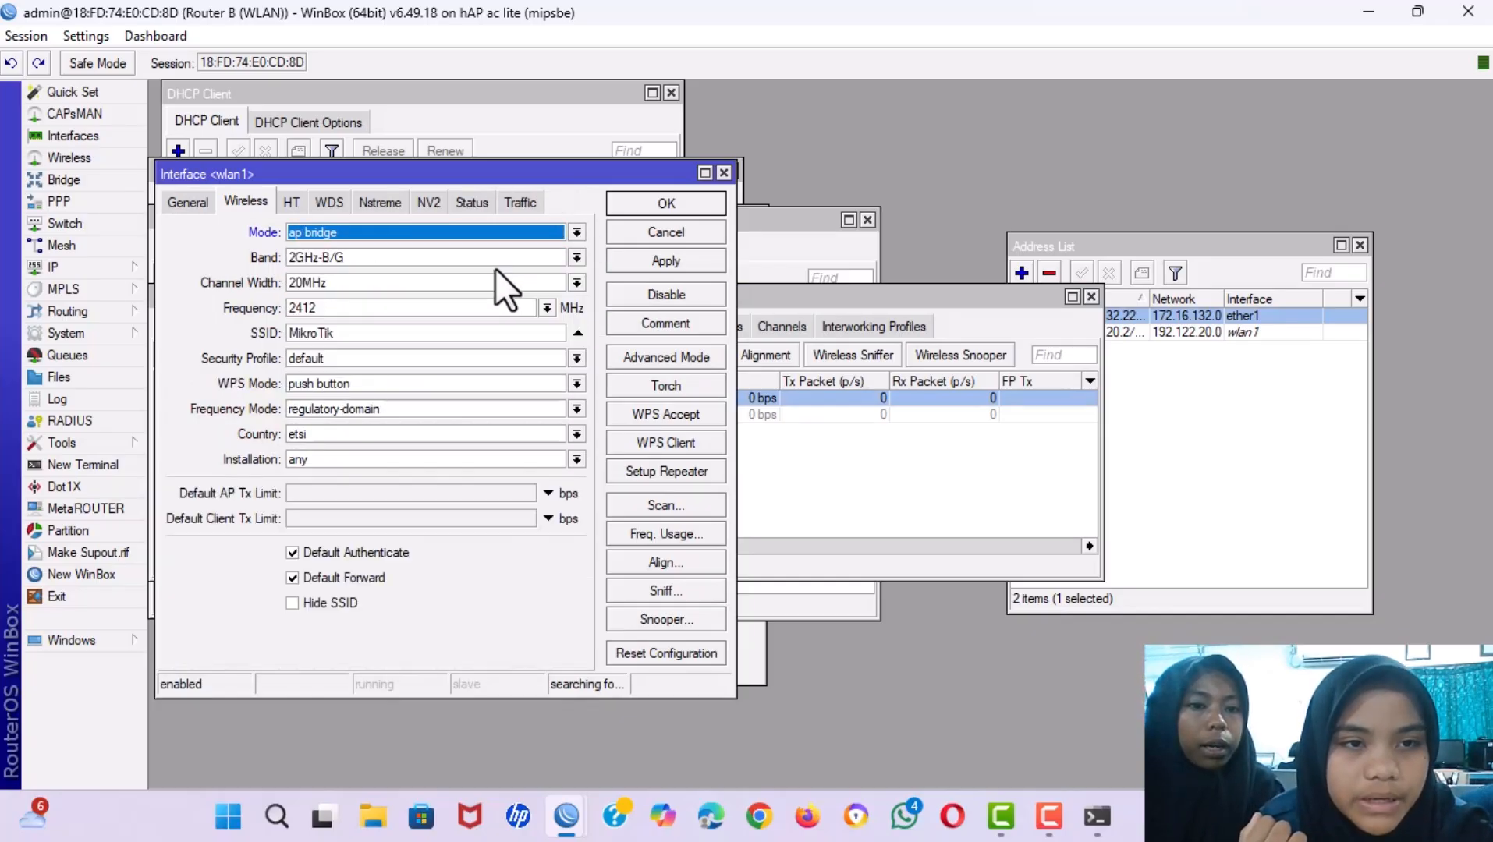
click(574, 257)
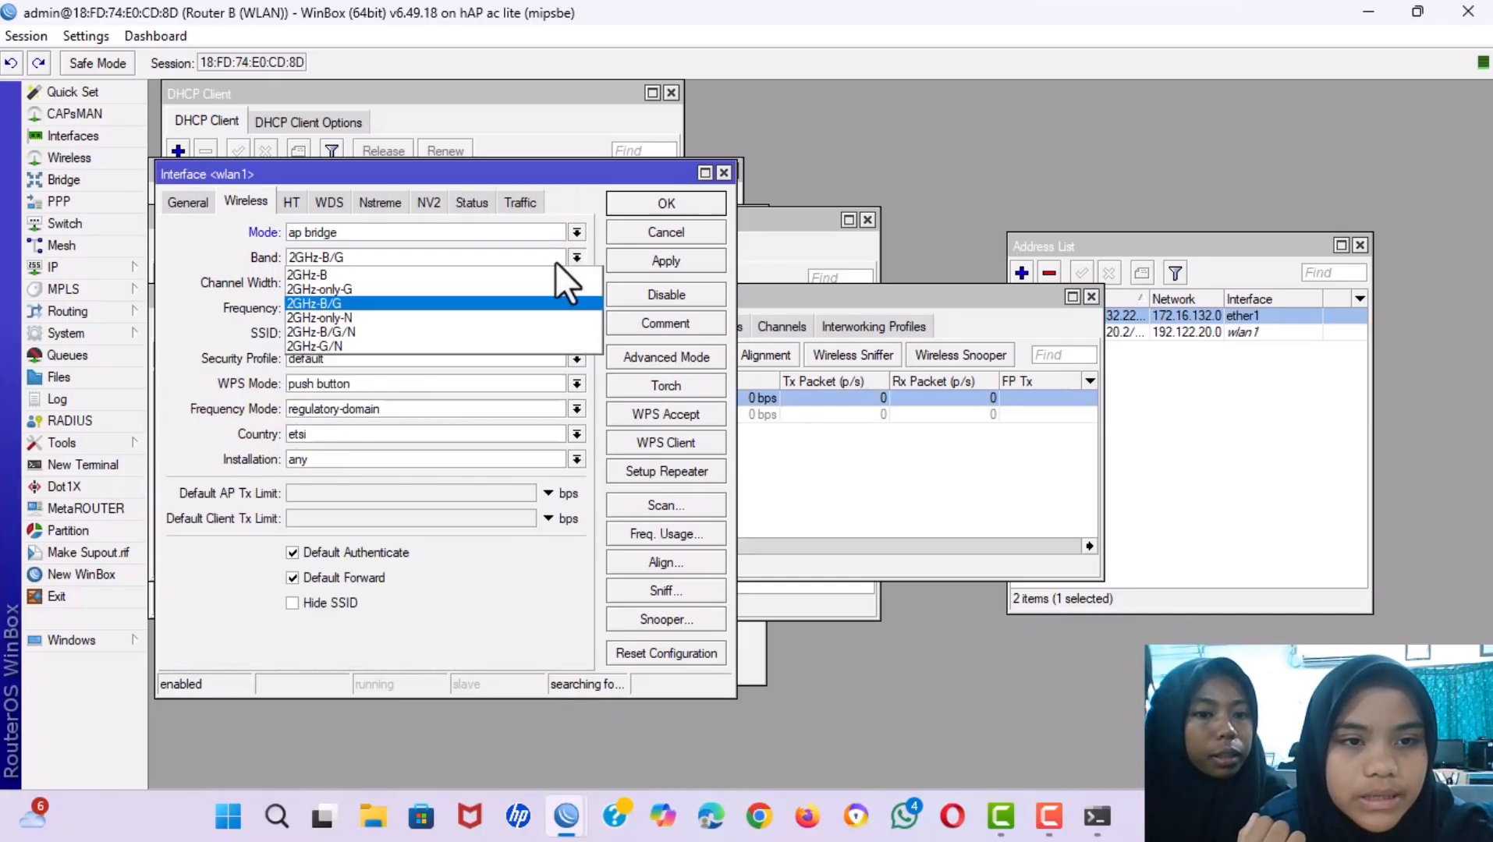
click(484, 331)
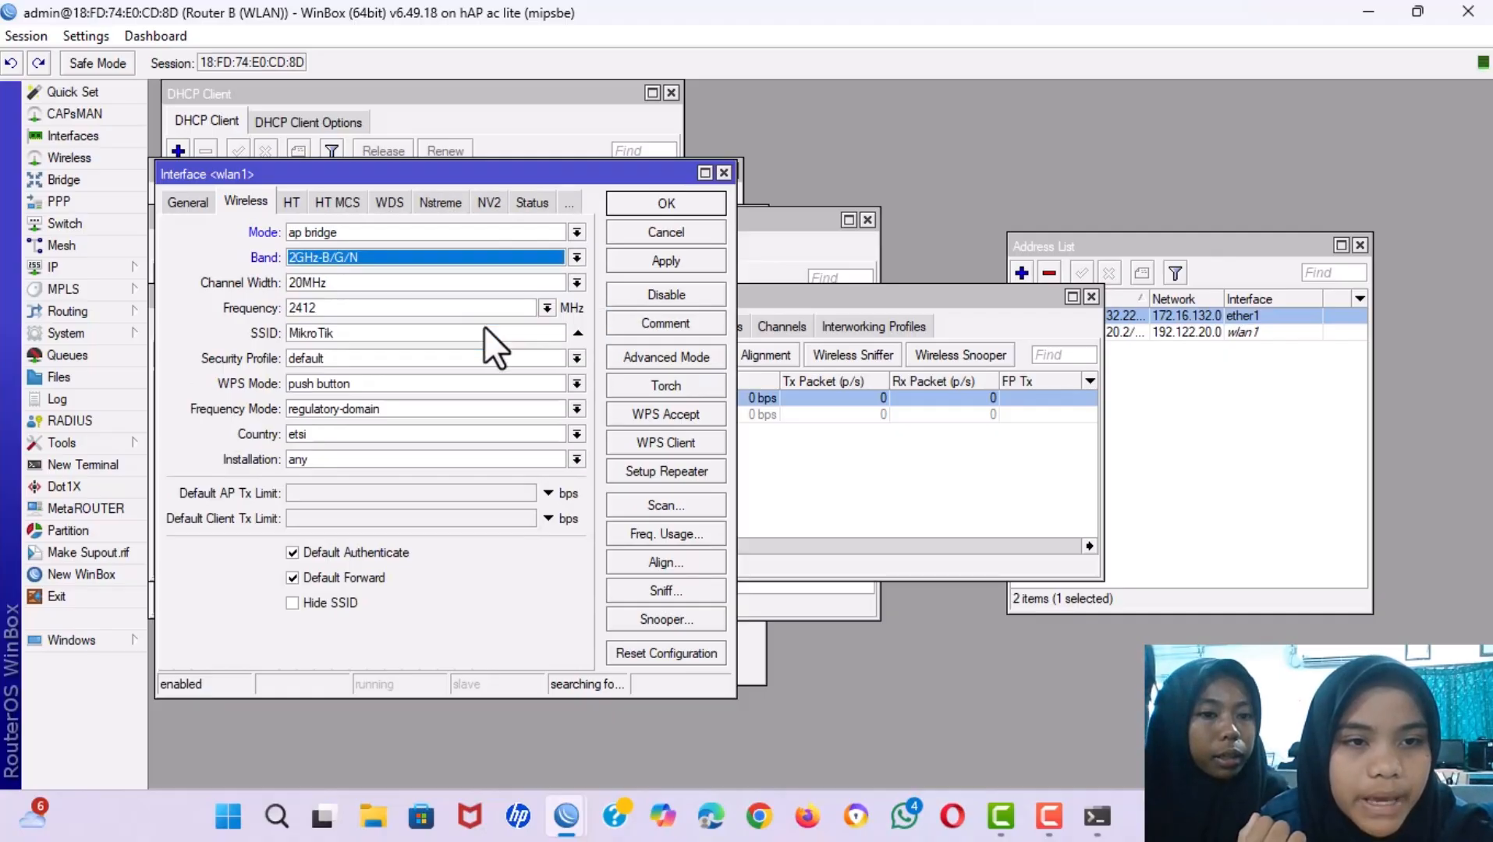
click(577, 283)
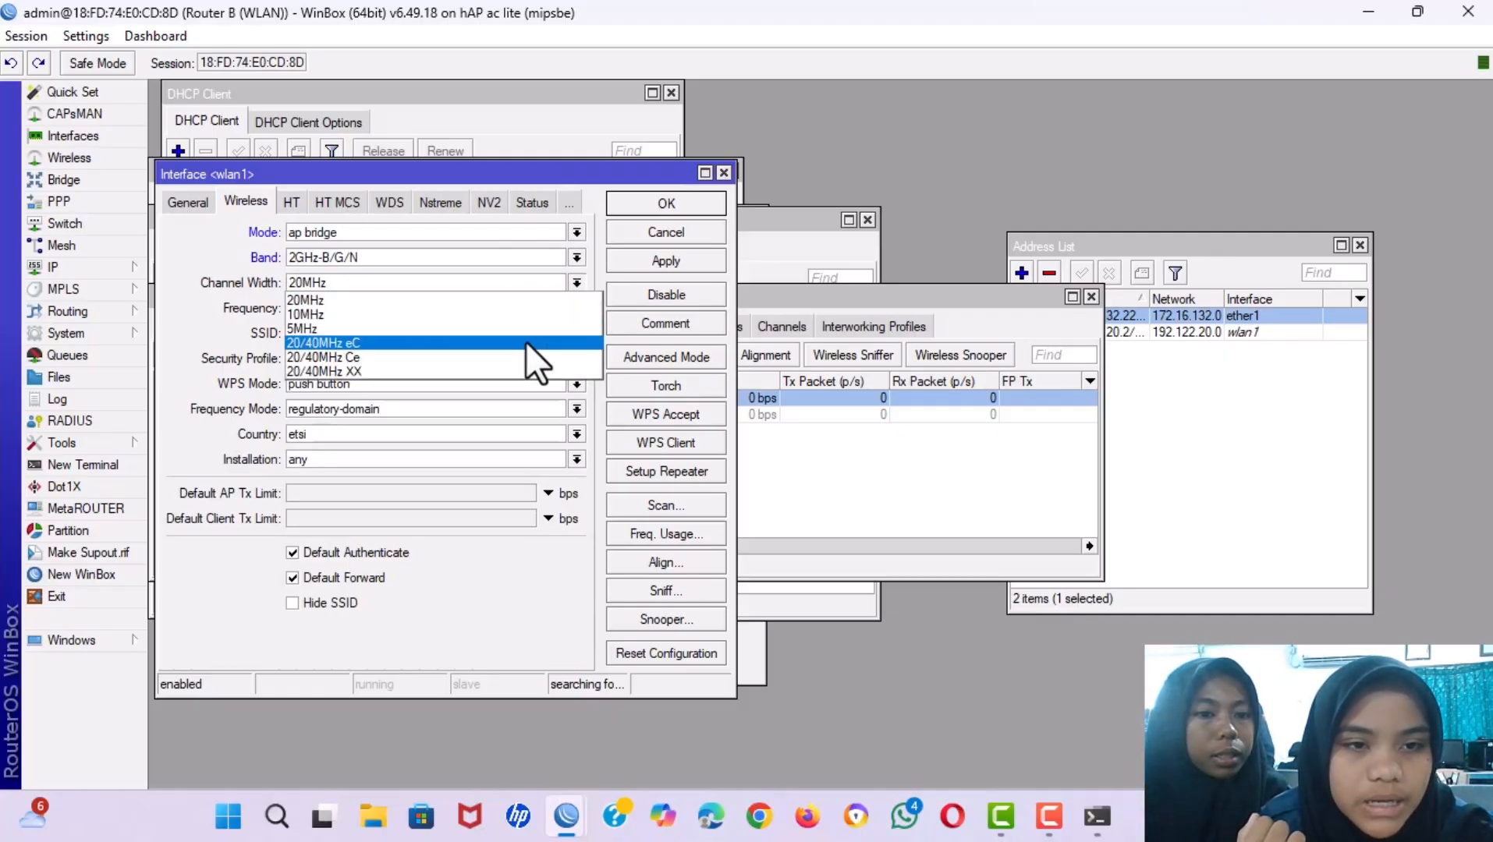
click(511, 362)
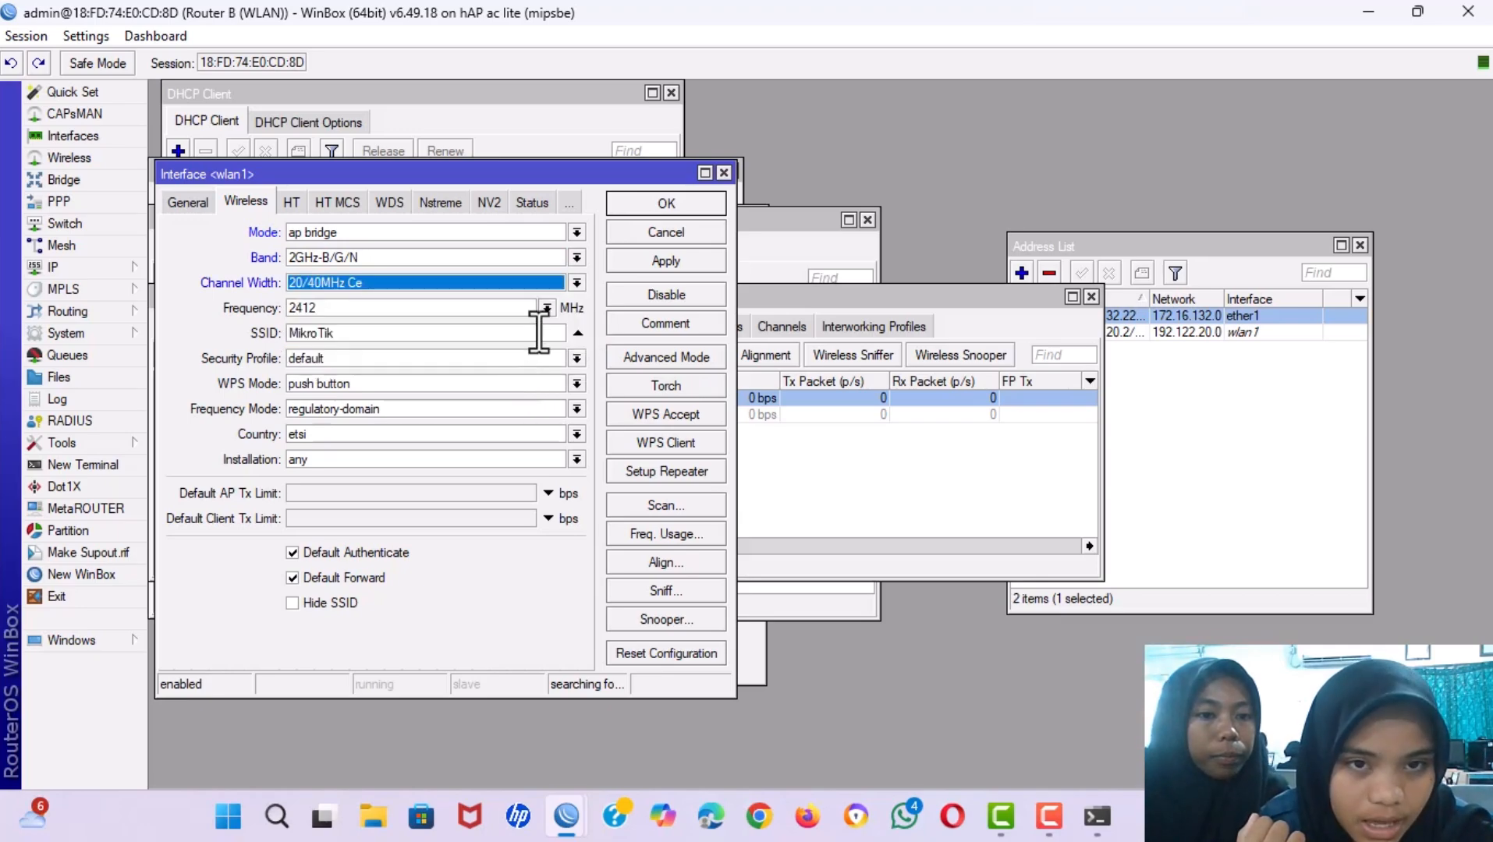
Change the SSID from MikroTik to UKK_01 AP and save the wlan1 settings.
click(352, 337)
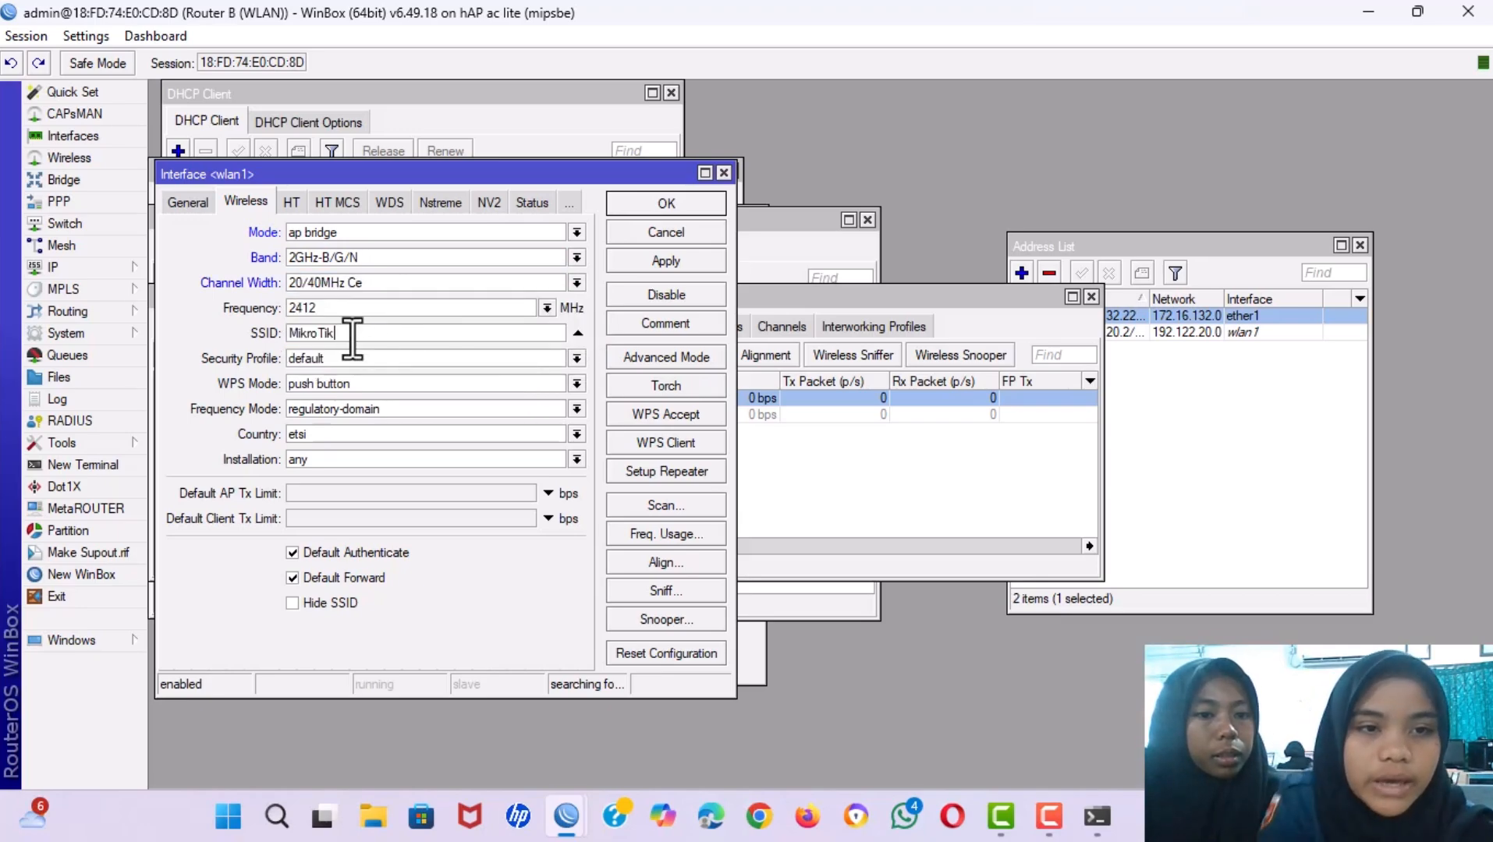
key(BackSpace)
key(BackSpace)
key(BackSpace)
key(BackSpace)
key(BackSpace)
key(BackSpace)
key(BackSpace)
key(BackSpace)
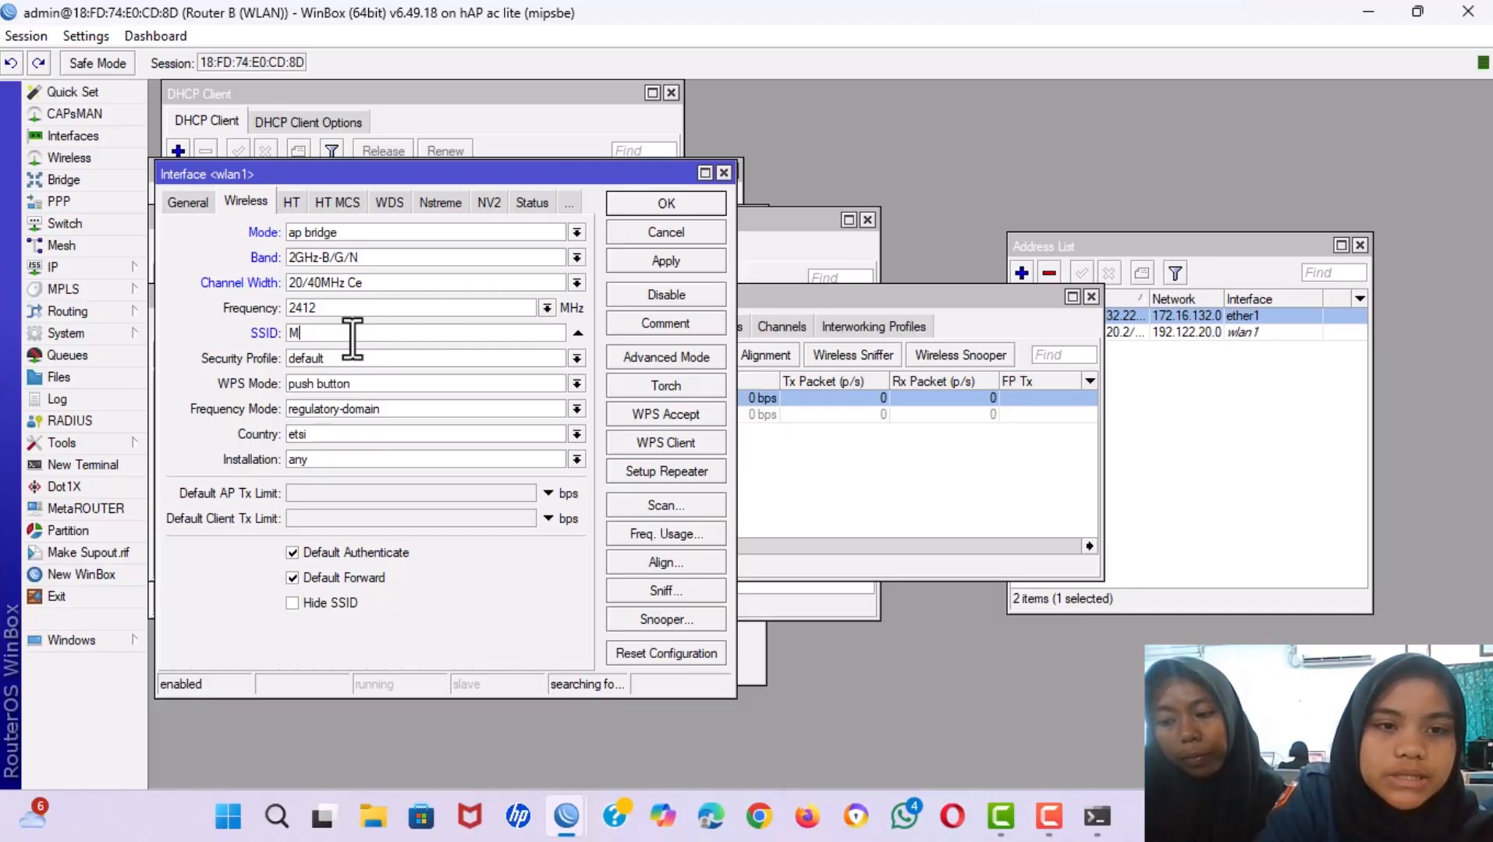
text(UKK)
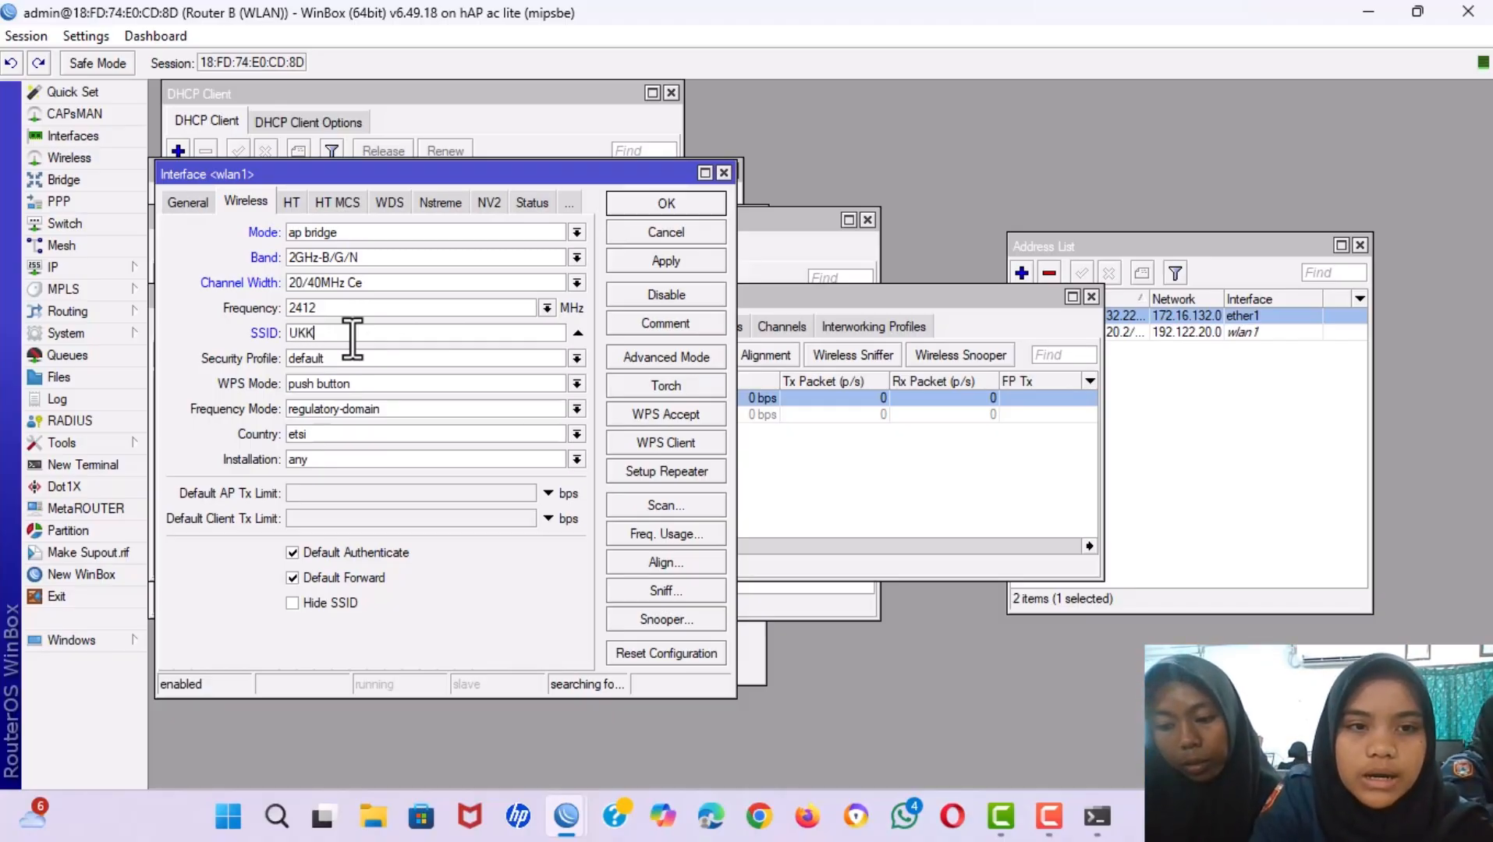
text(-)
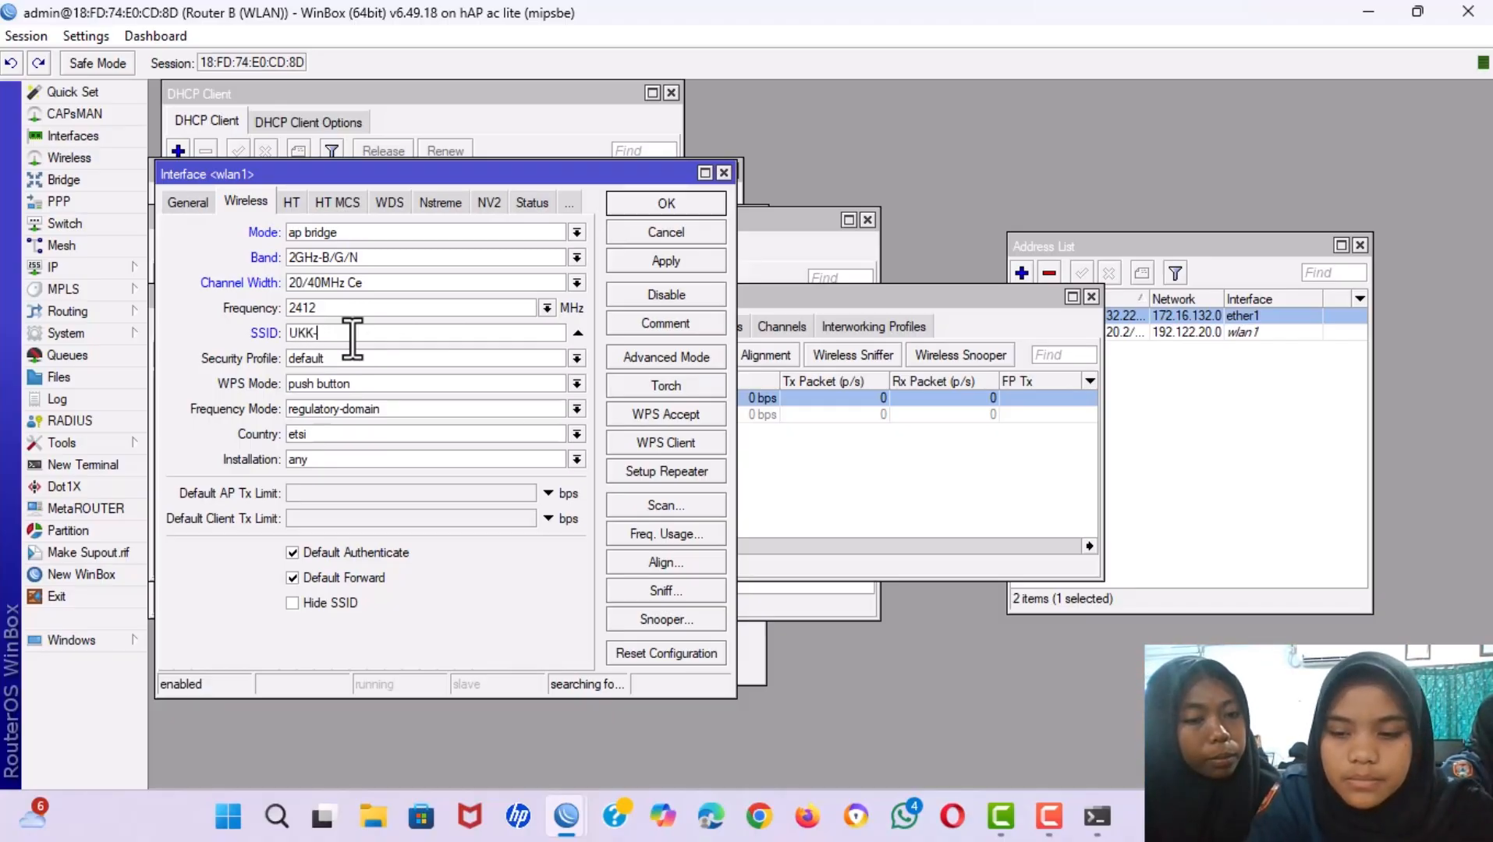
key(BackSpace)
text(_0)
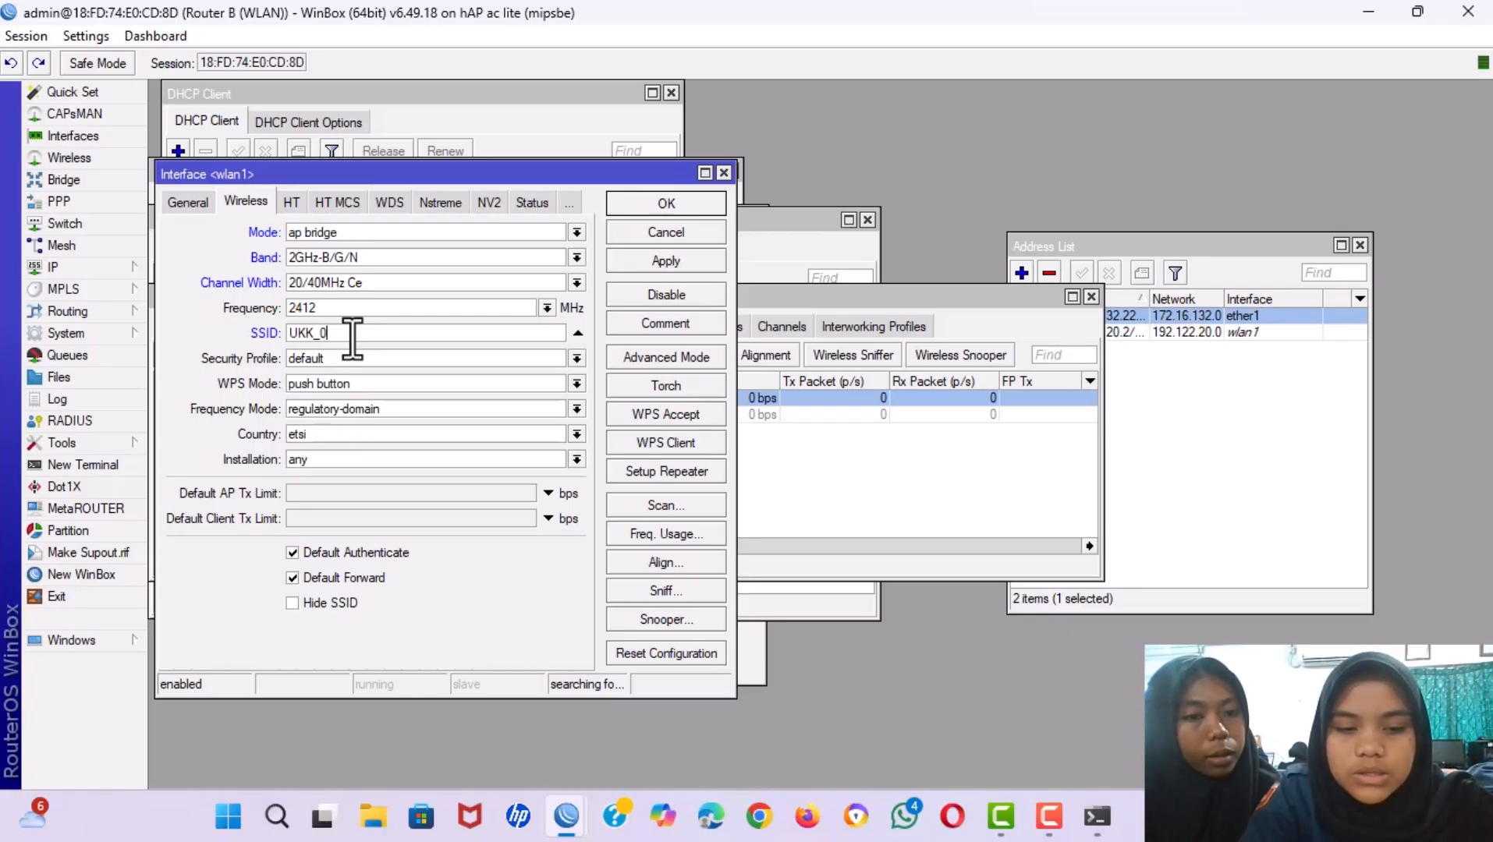
text(1 AP)
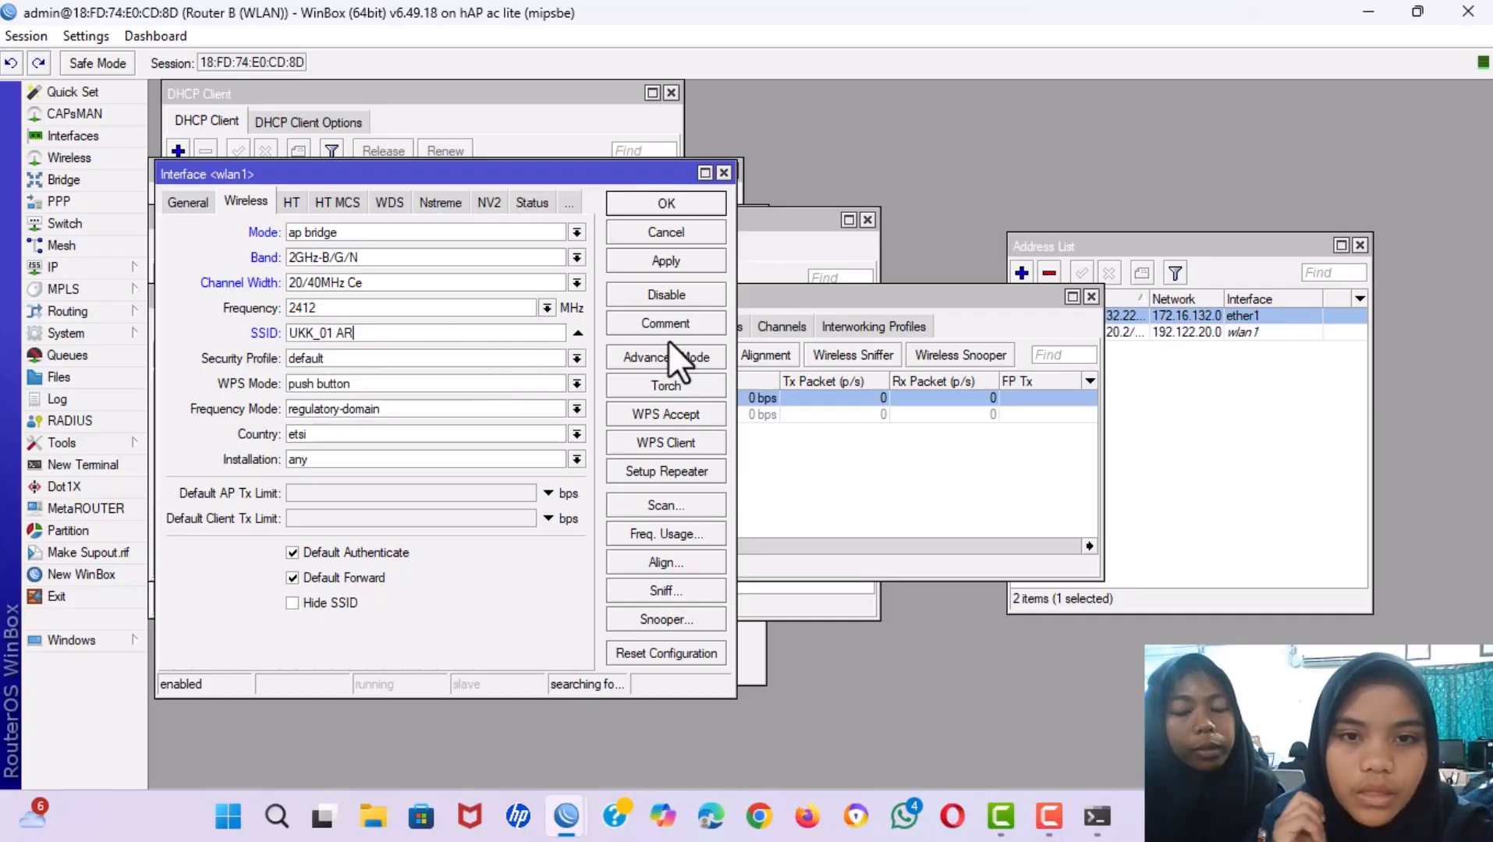
click(643, 260)
click(667, 201)
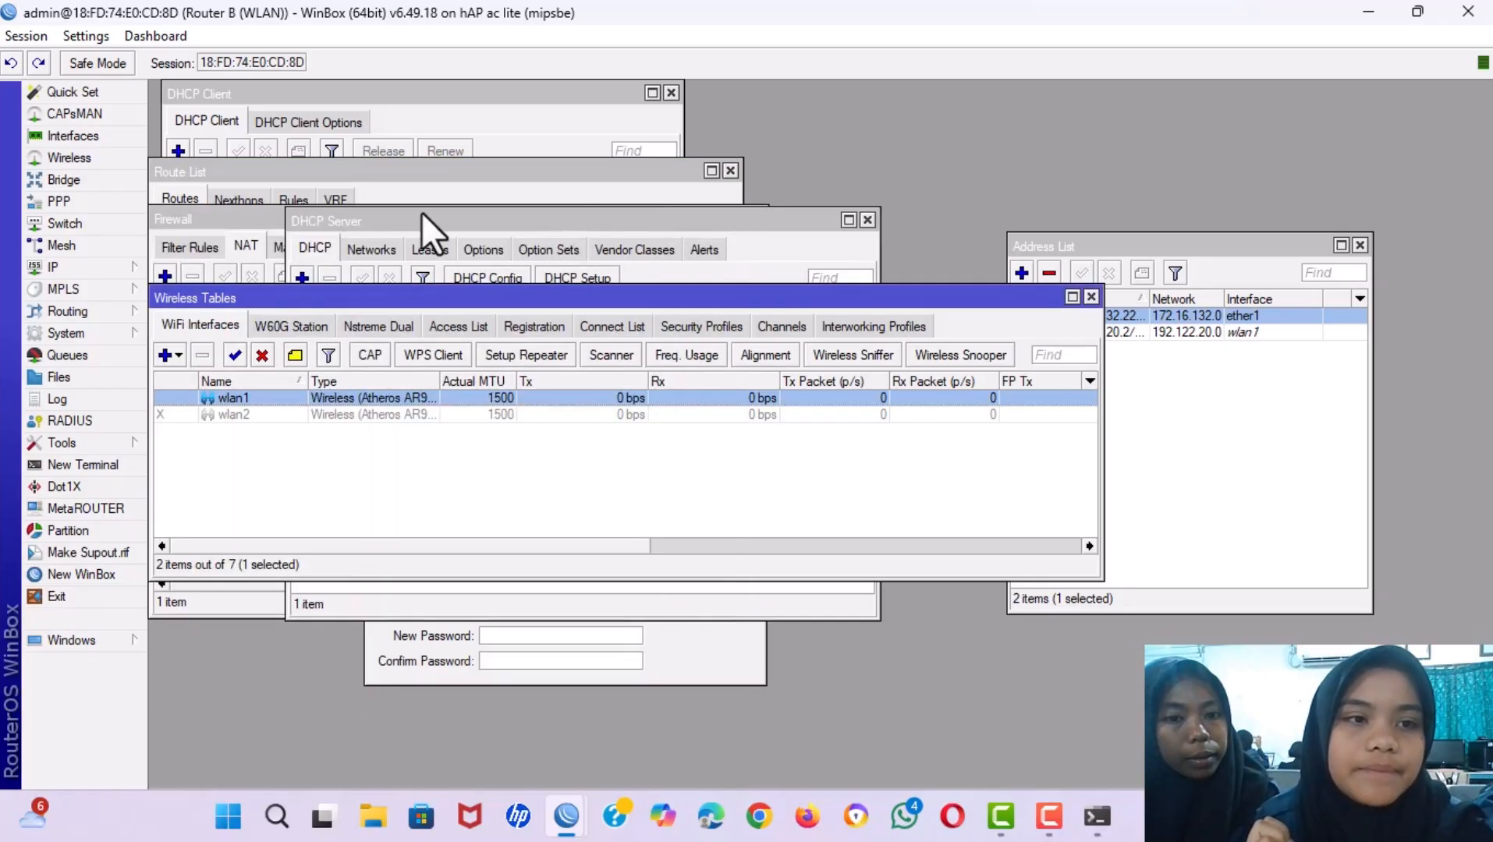
Start a new OSPF network and copy ether1's network 172.16.132.0 from its address entry.
click(71, 316)
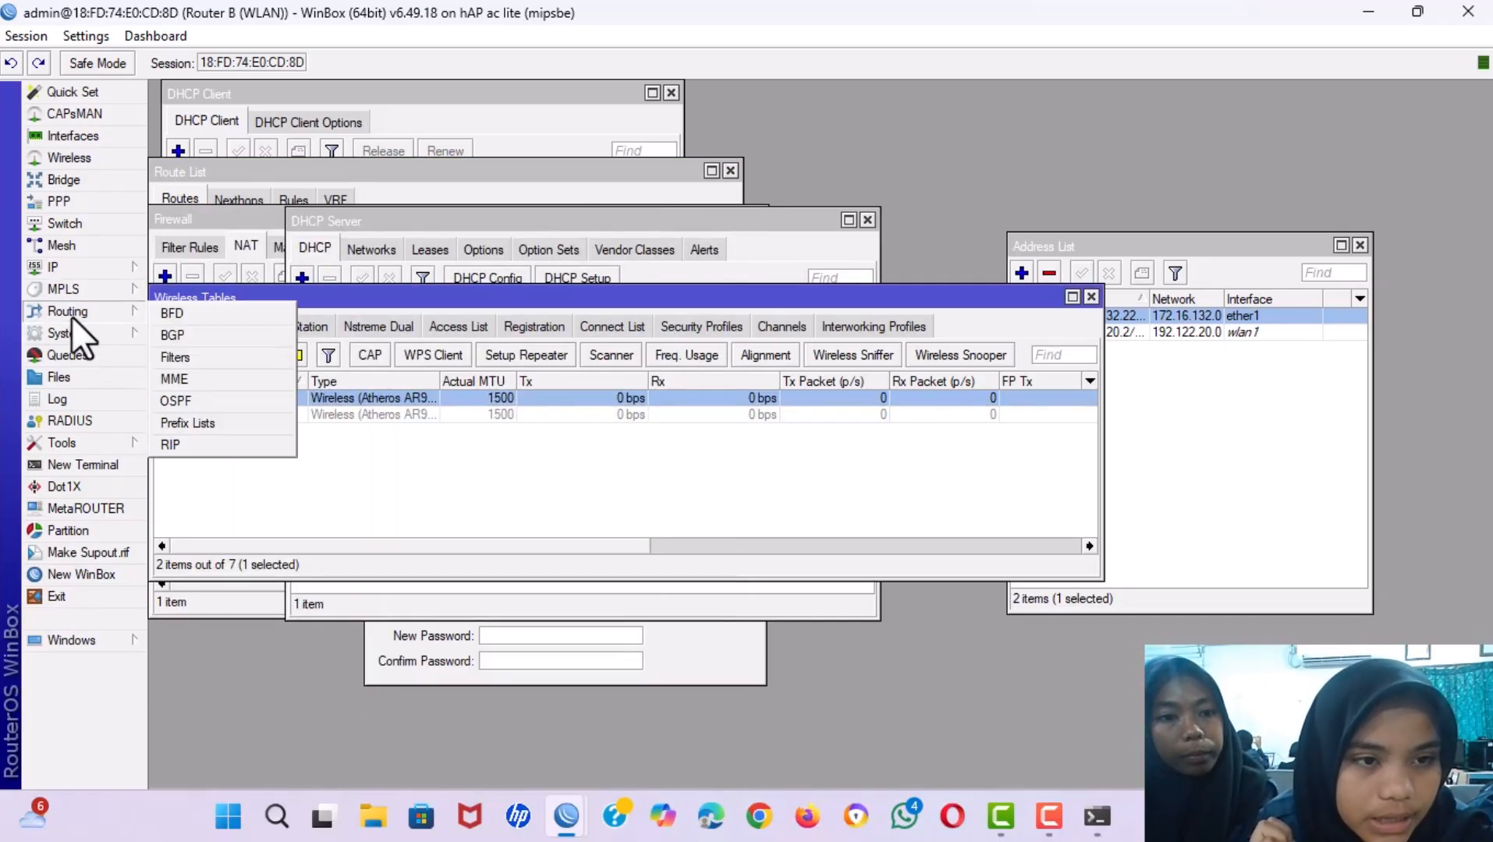
click(204, 400)
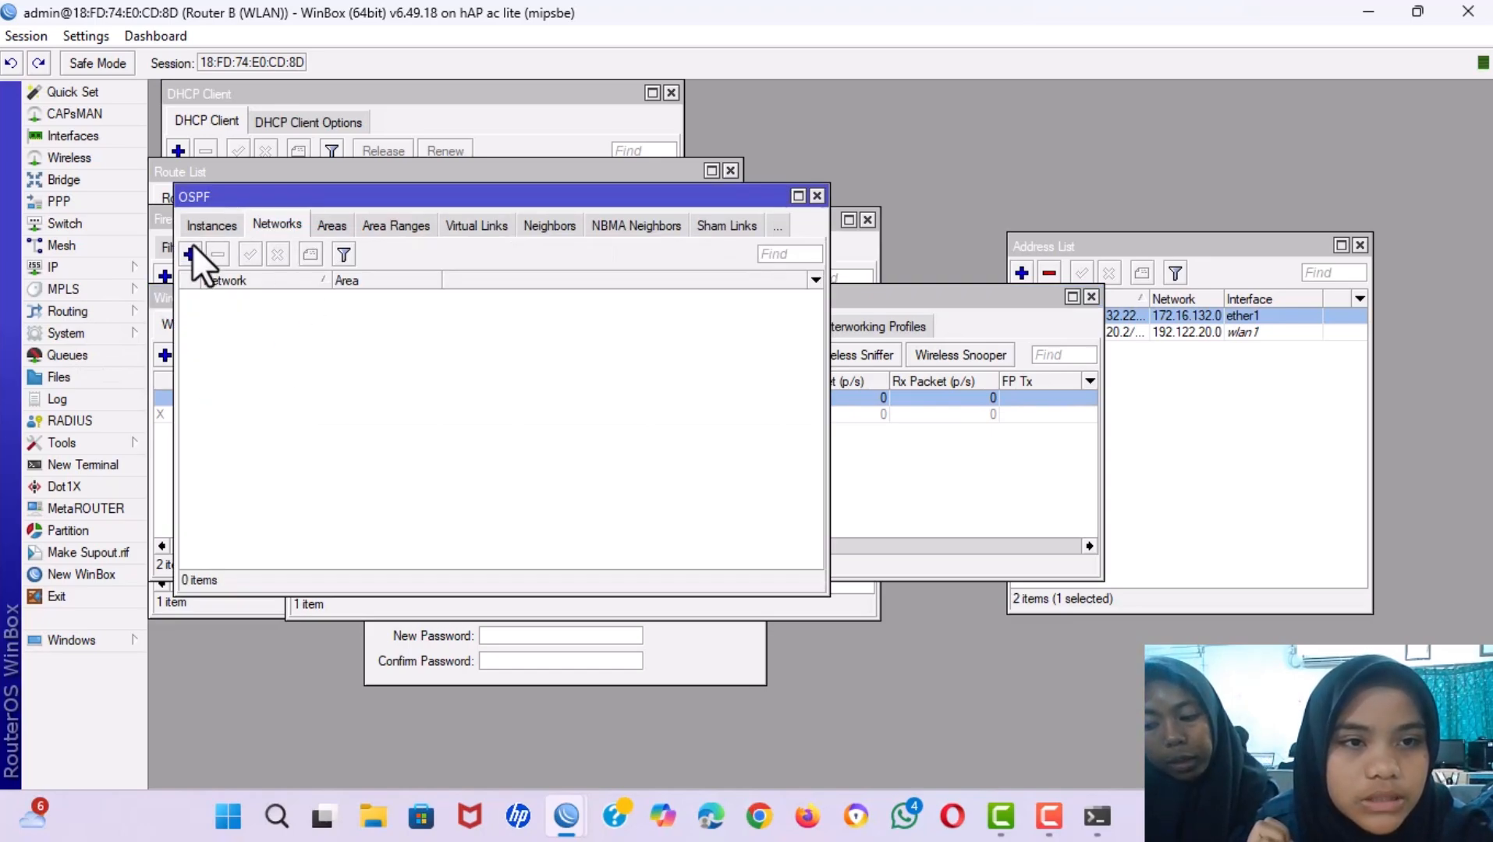
click(188, 254)
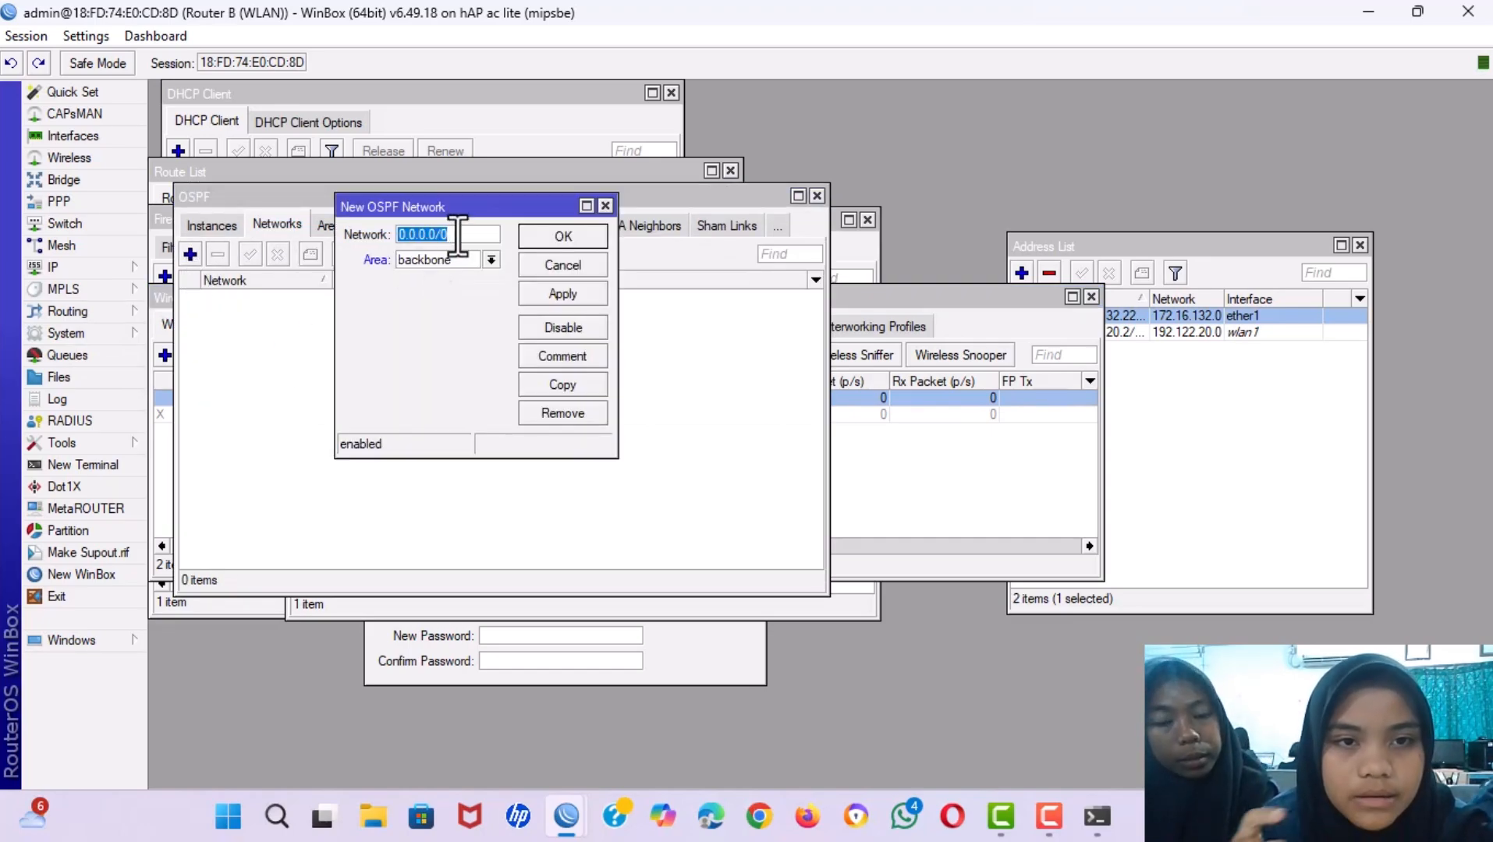
click(1118, 400)
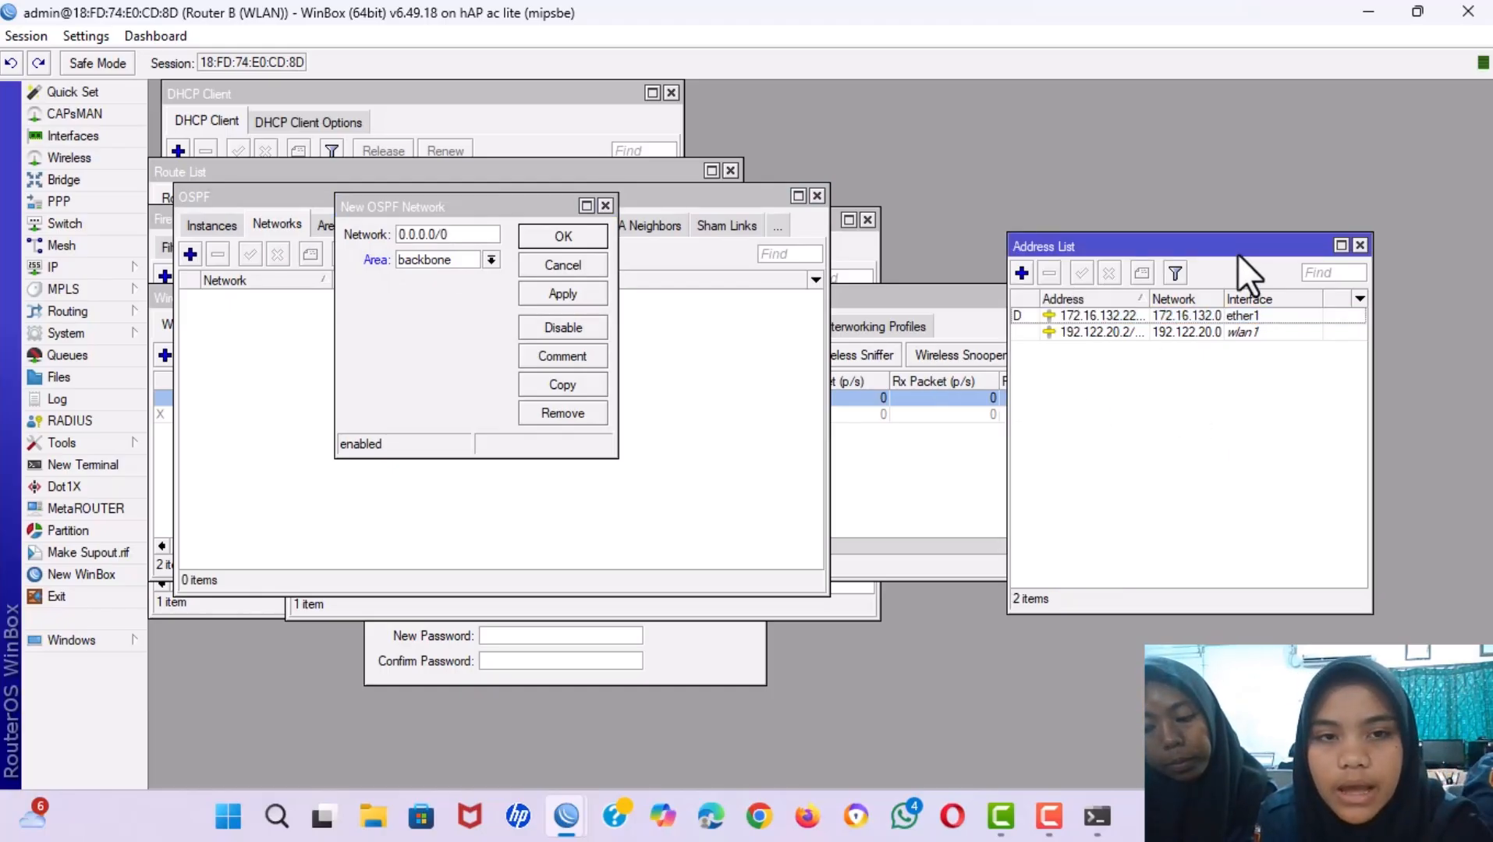
drag(1238, 252, 1054, 193)
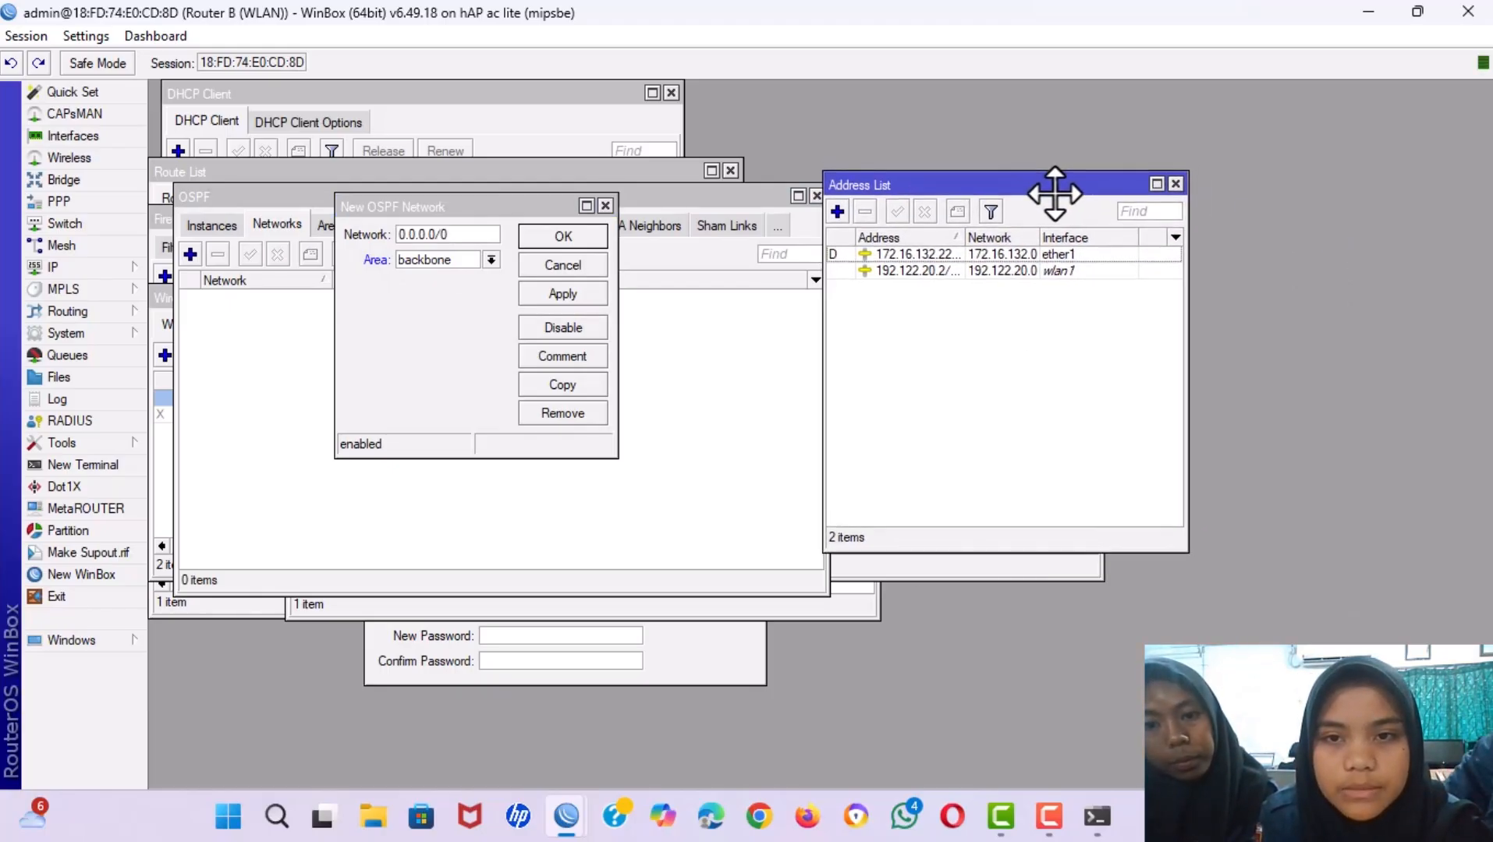
double_click(934, 254)
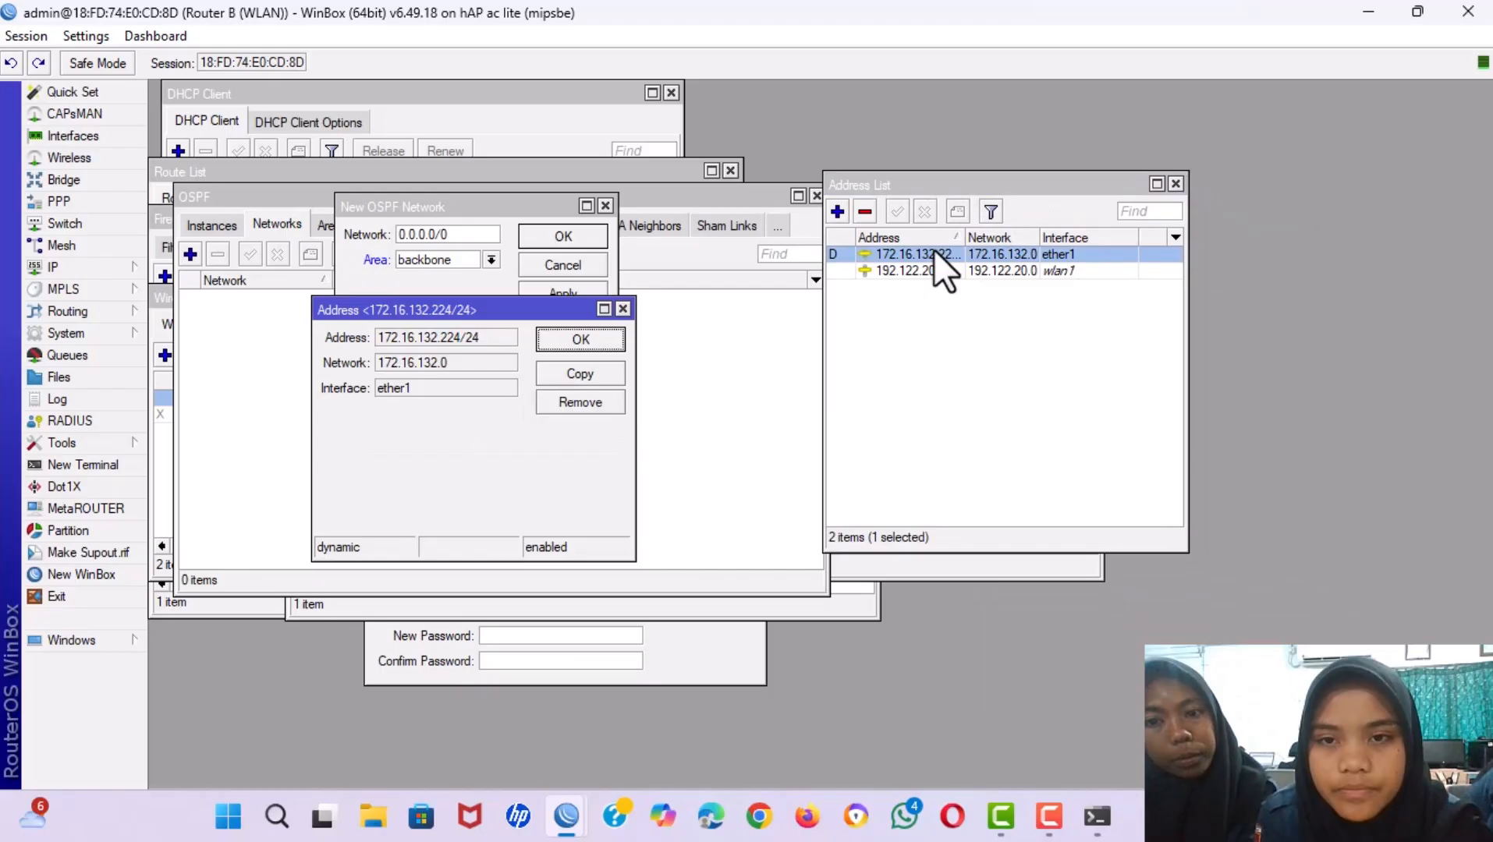
double_click(451, 361)
key(ctrl+c)
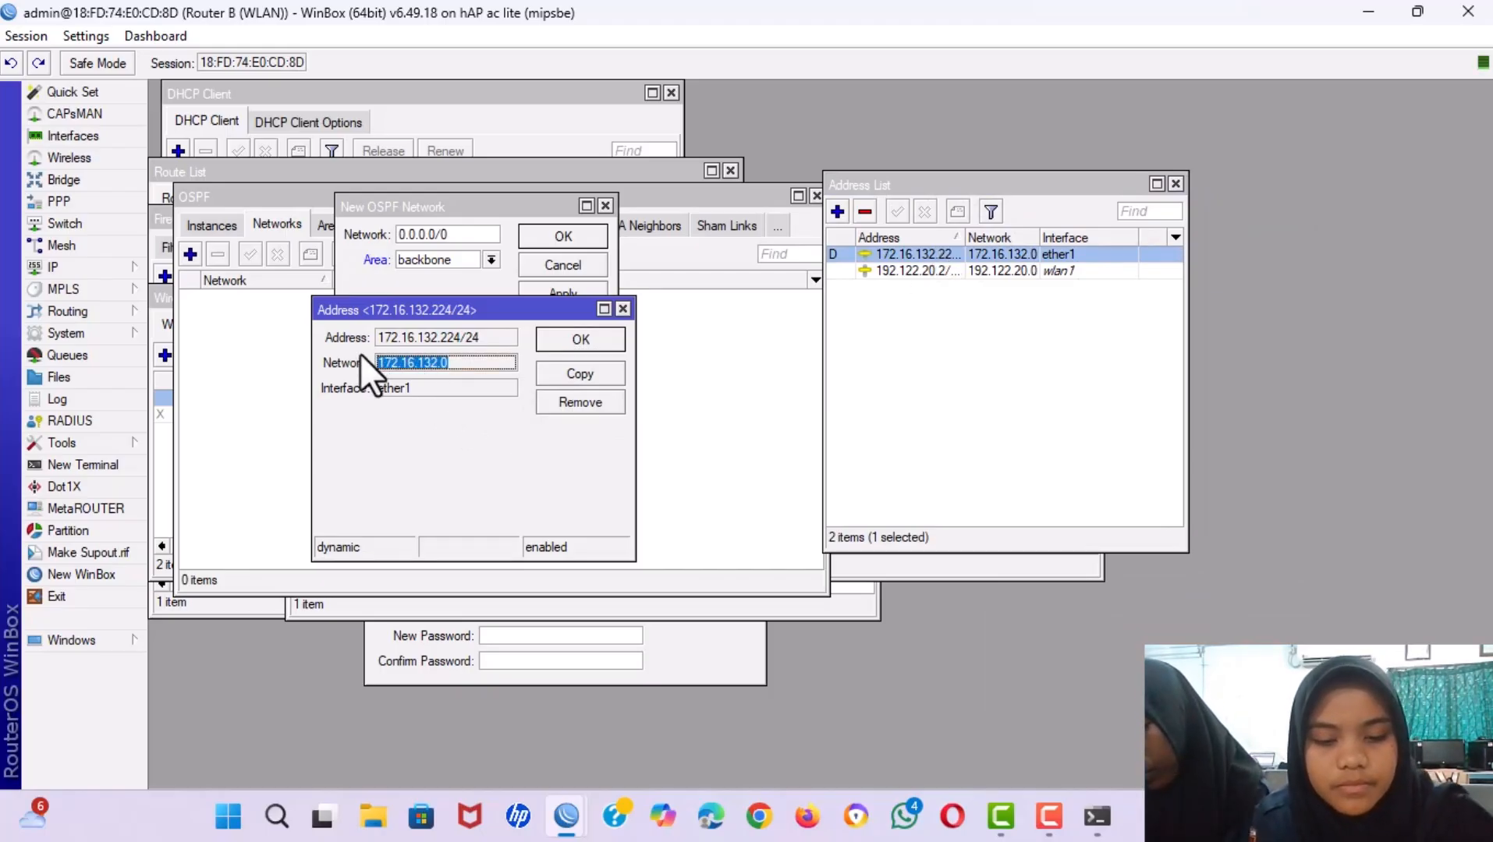
click(621, 309)
Replace the default 0.0.0.0/0 with 172.16.132.0/24 and save the OSPF network.
click(458, 234)
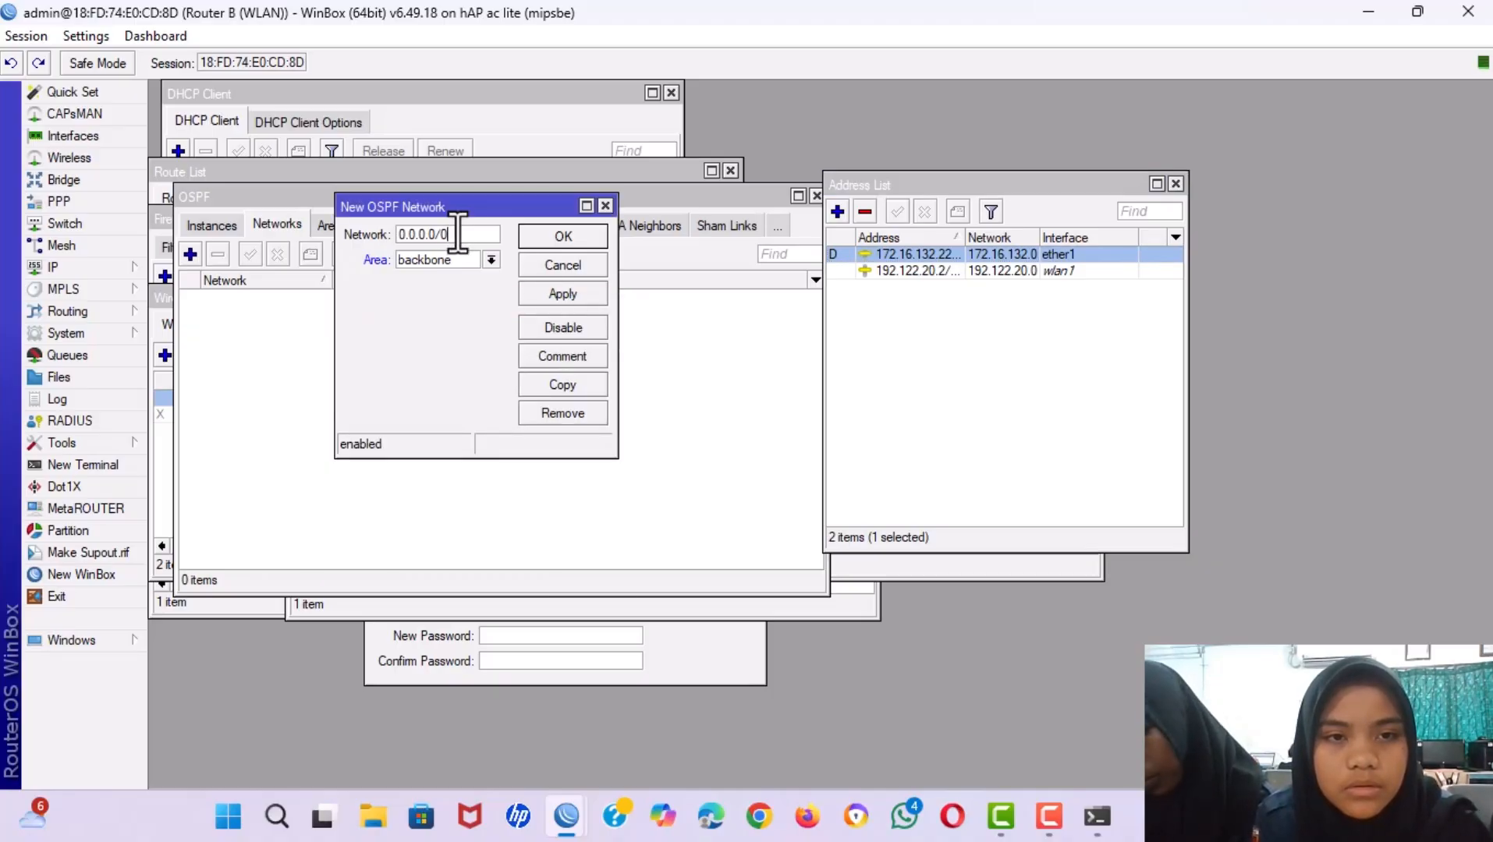
key(ctrl+a)
key(BackSpace)
key(ctrl+v)
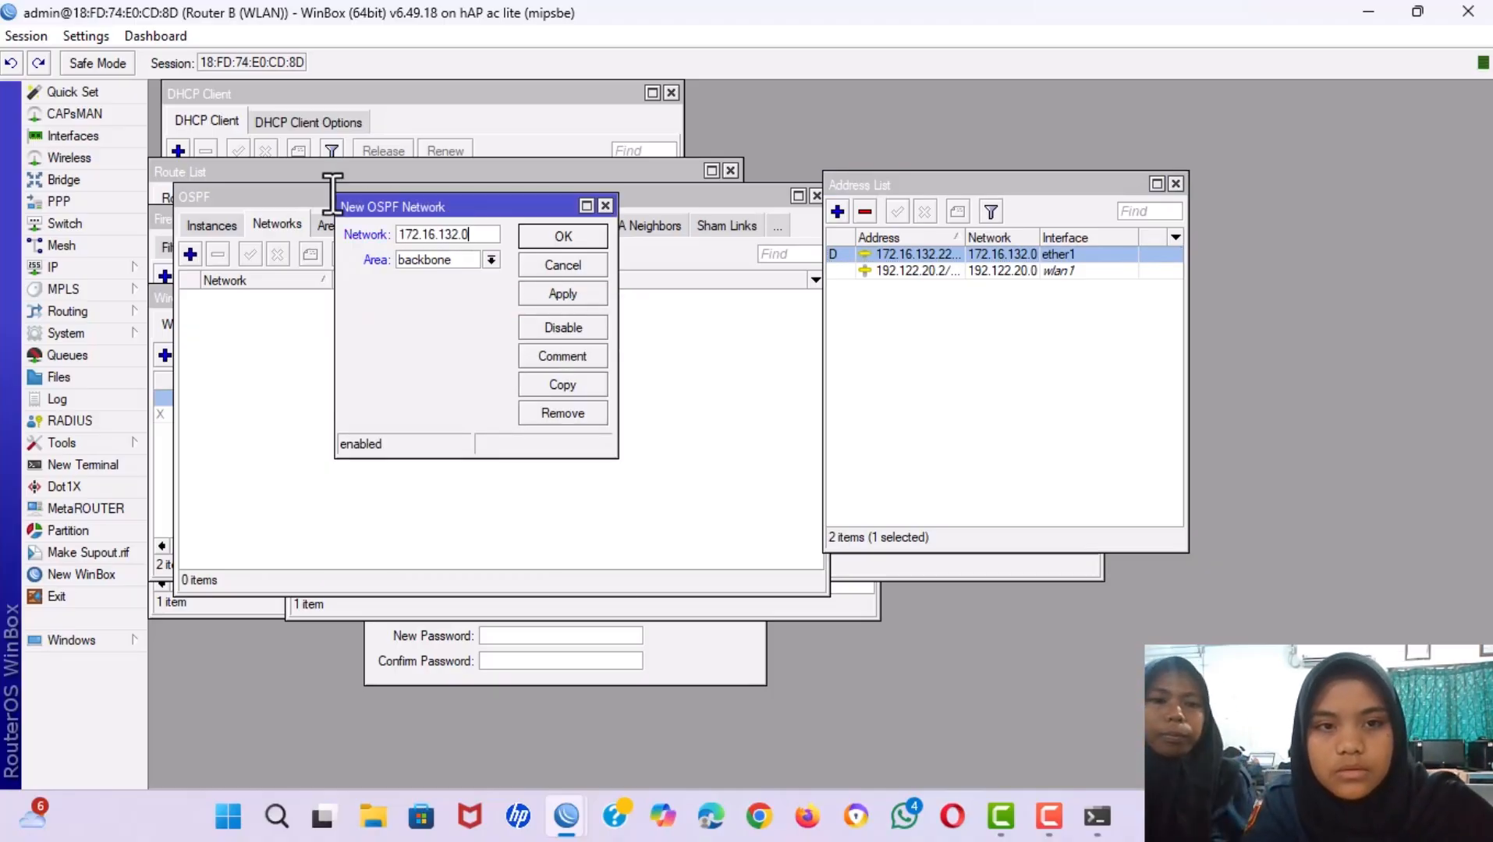
text(/)
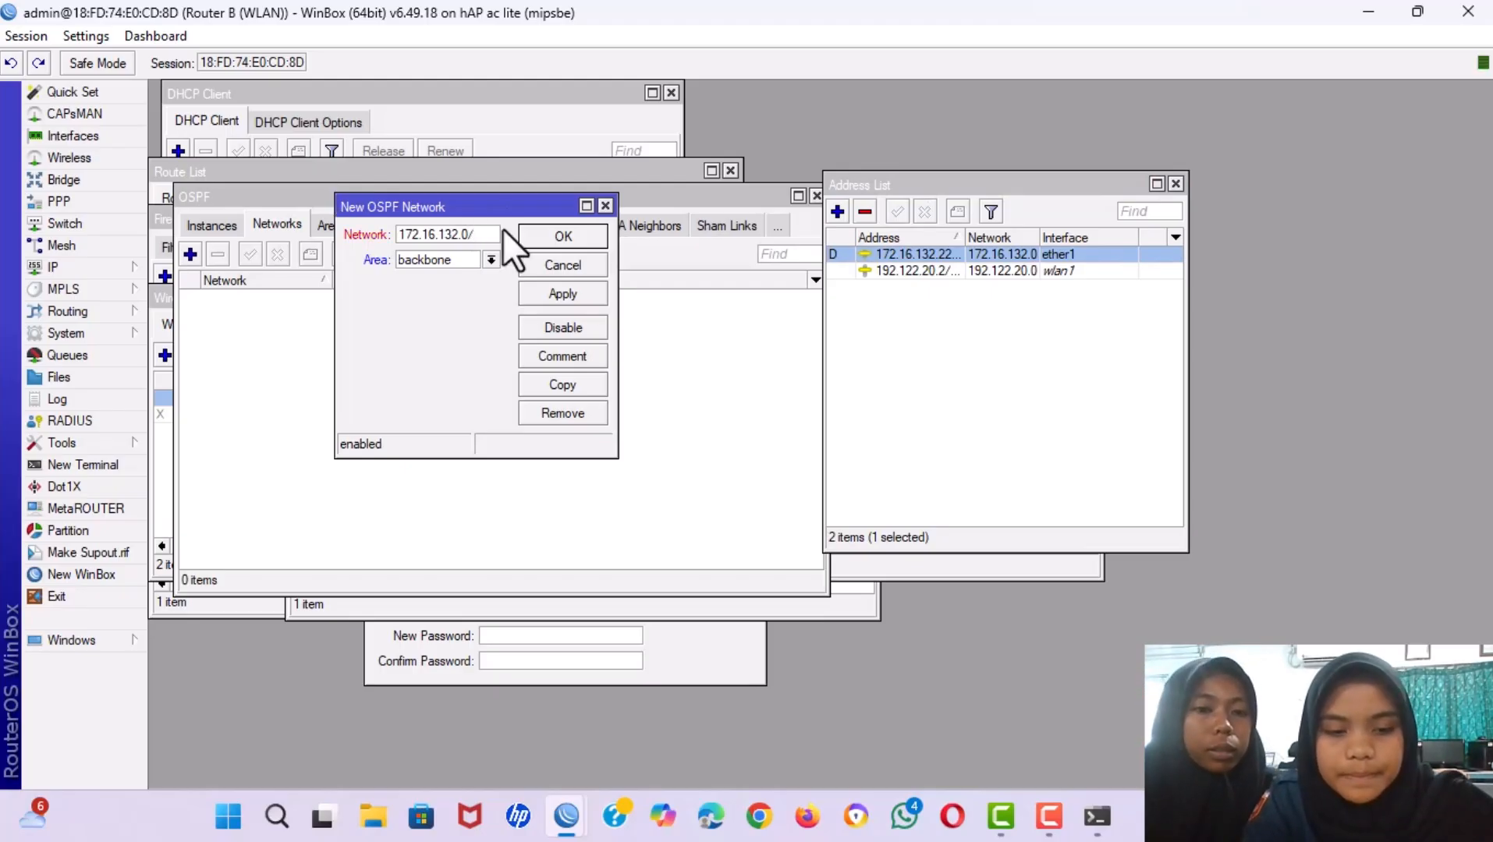
text(24)
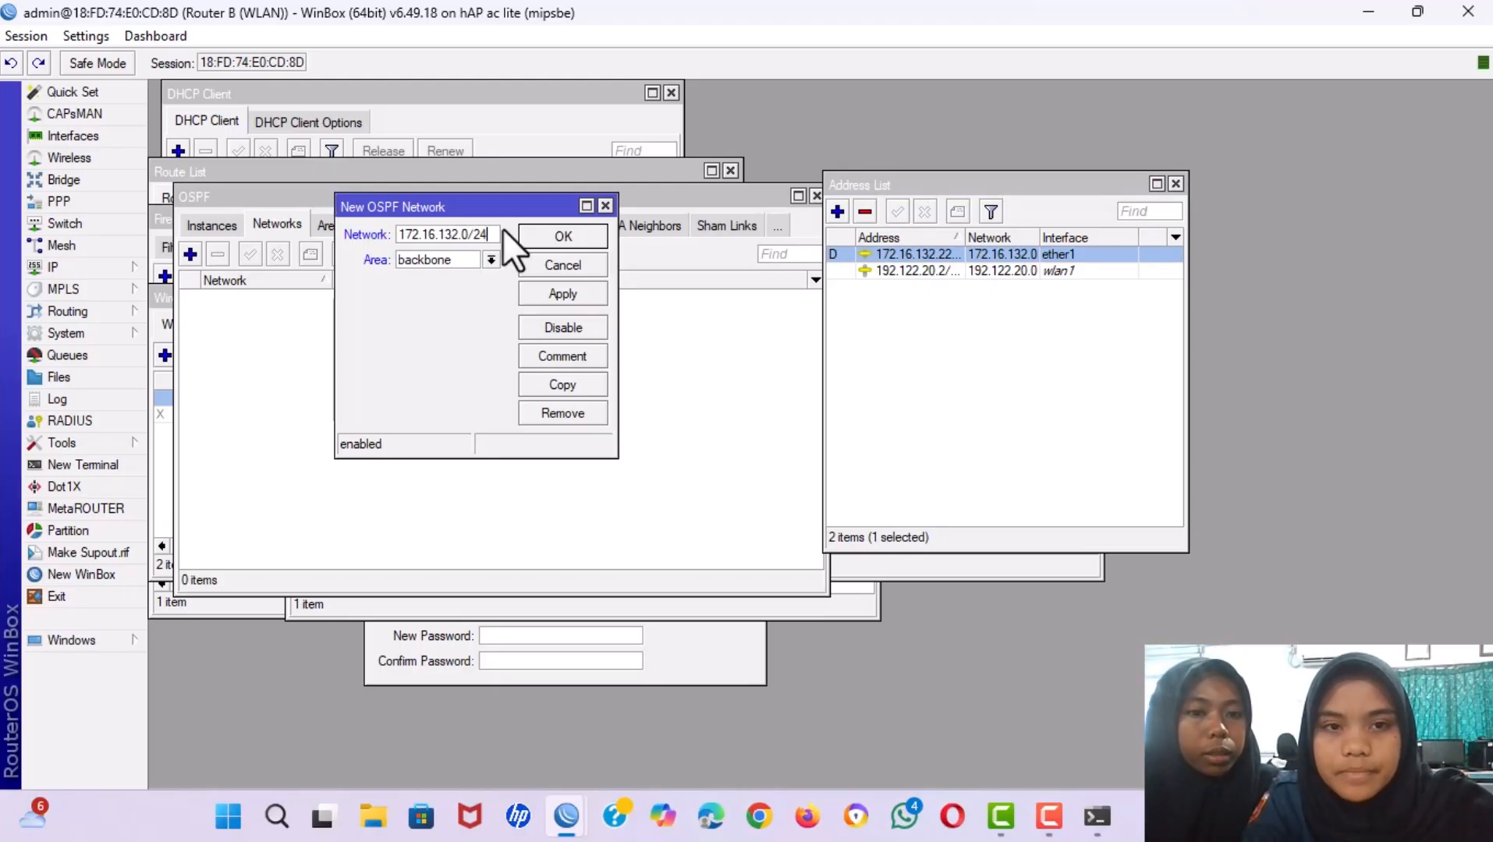
click(575, 290)
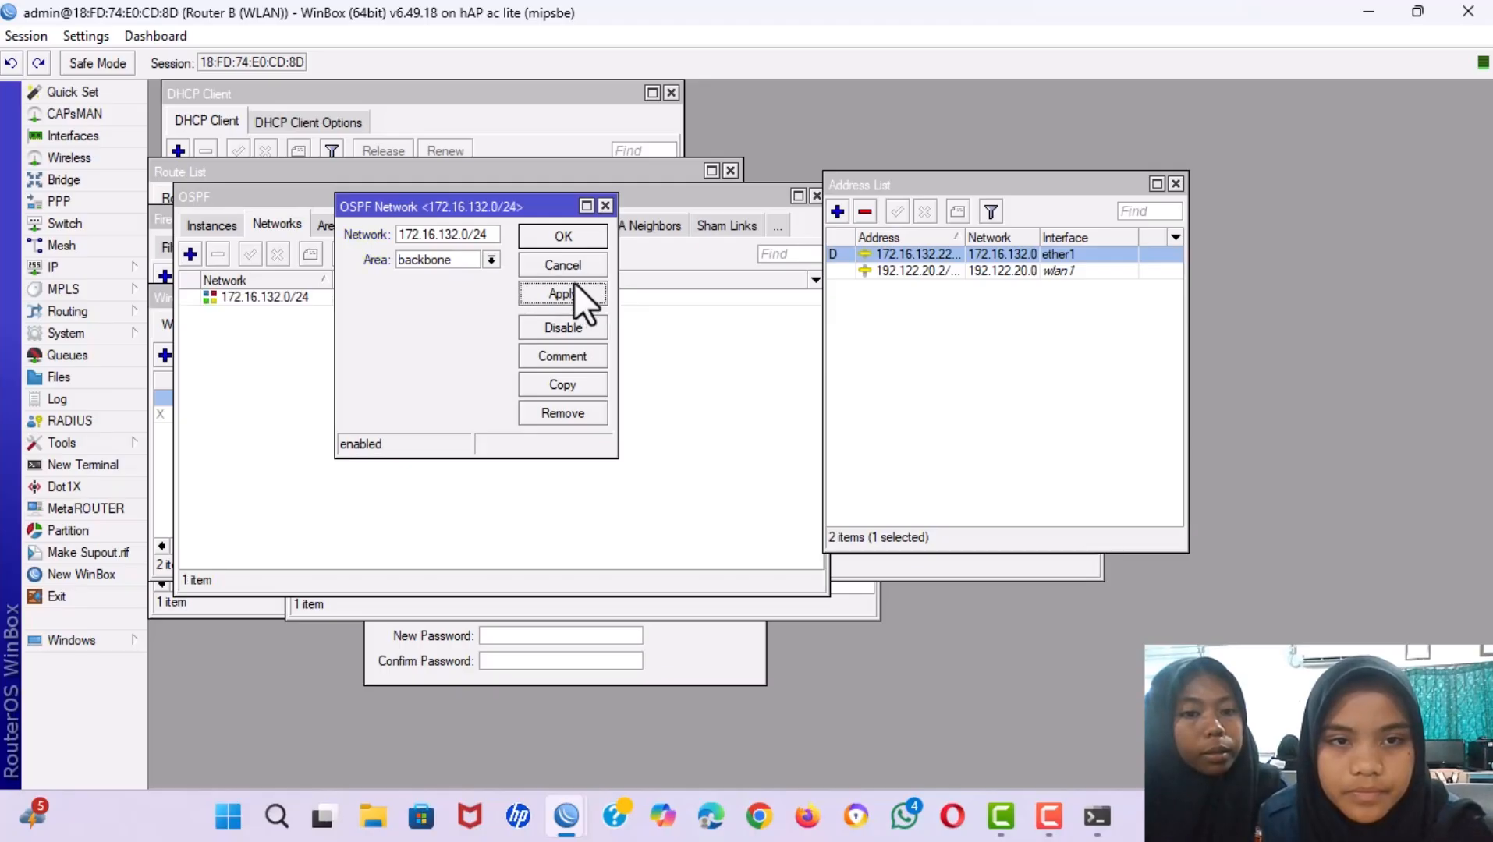
click(567, 233)
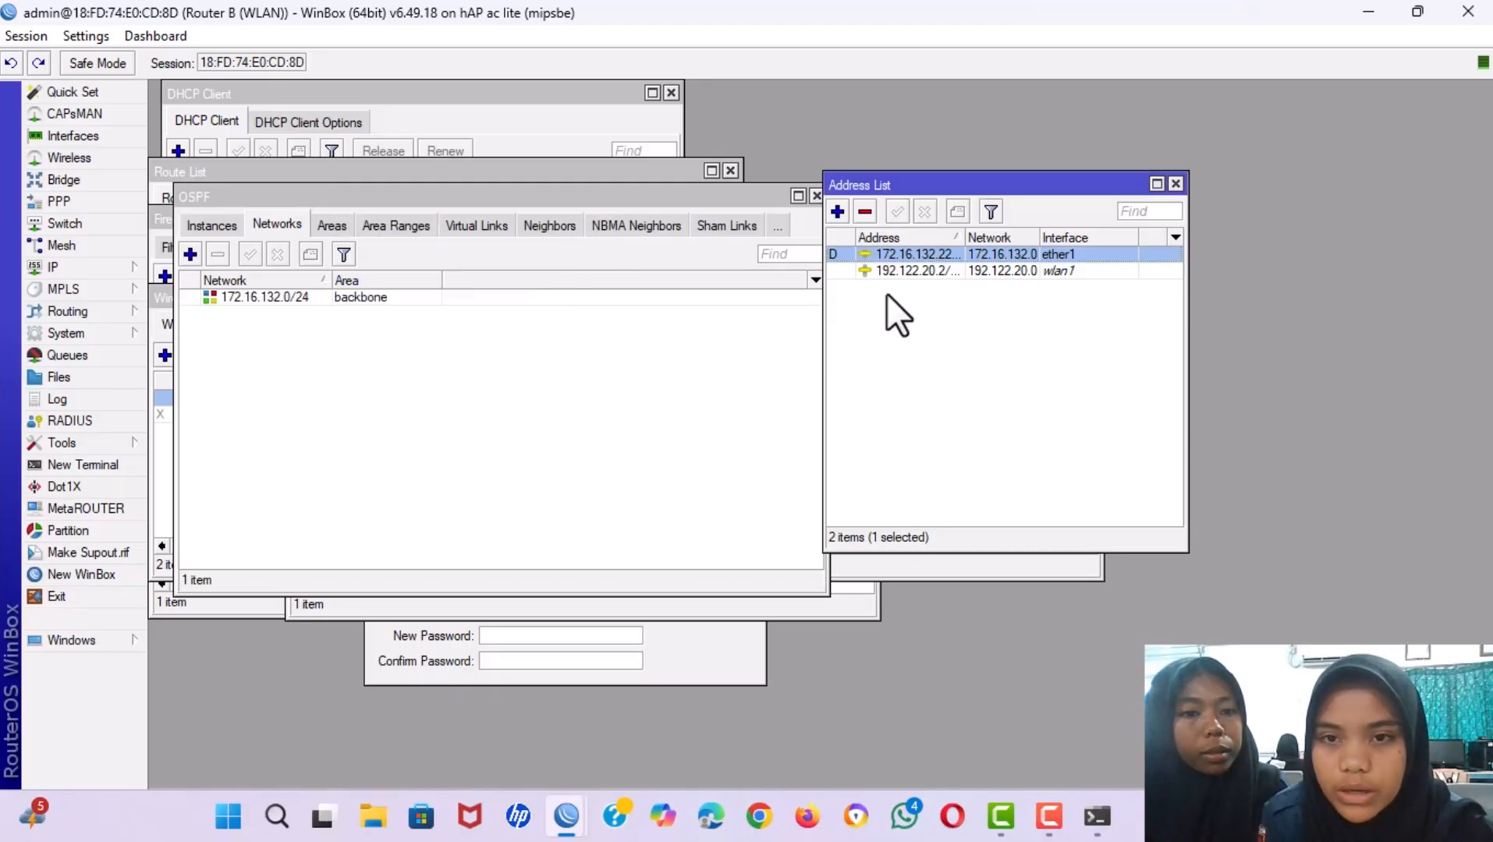
Look up wlan1's network and add 192.122.20.0 as a backbone OSPF network.
double_click(904, 270)
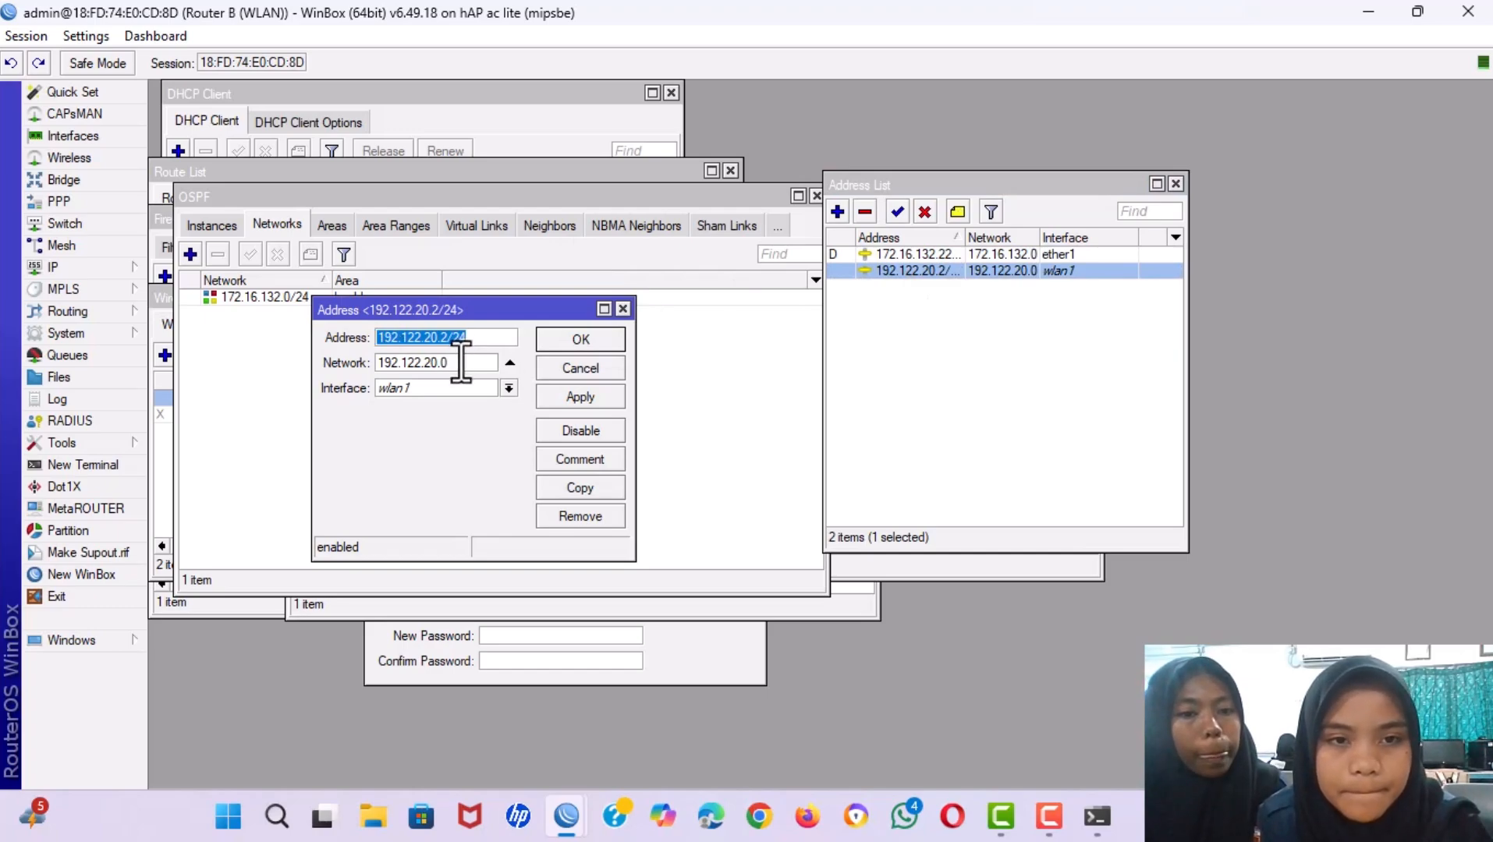
drag(450, 364, 332, 347)
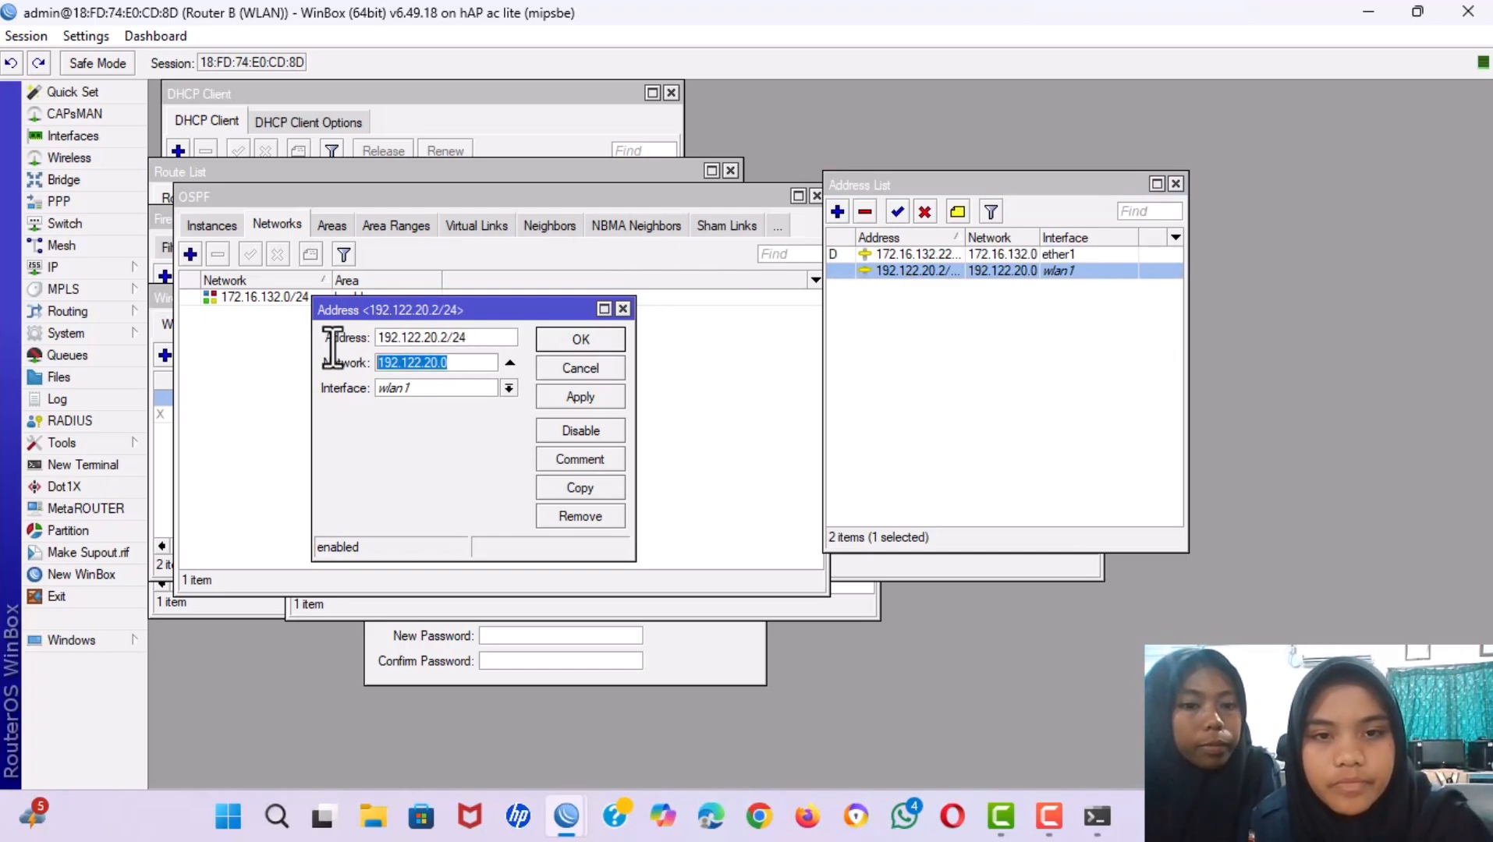
click(622, 308)
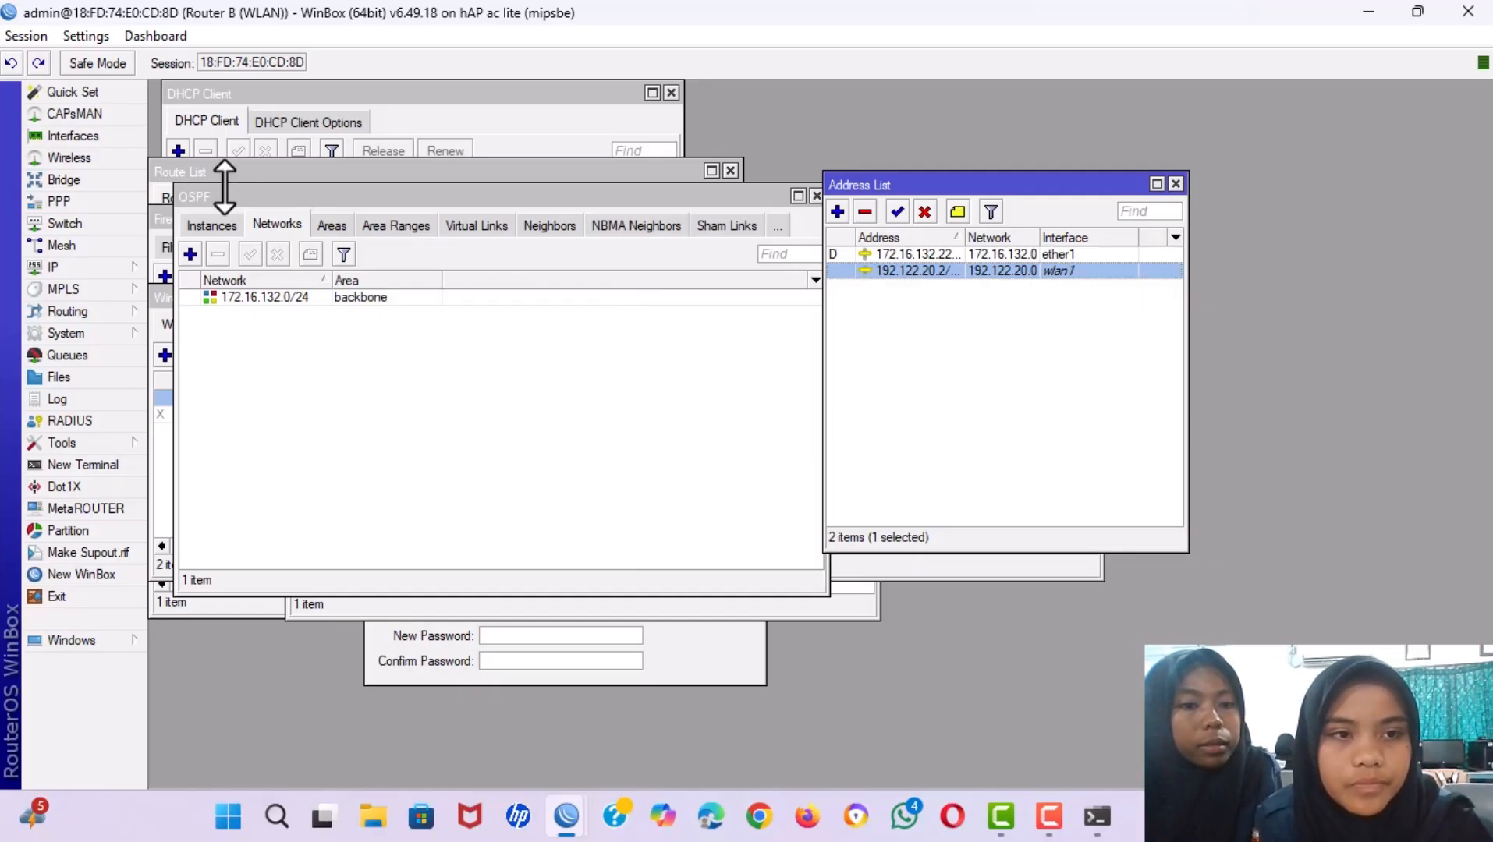
click(191, 254)
click(190, 253)
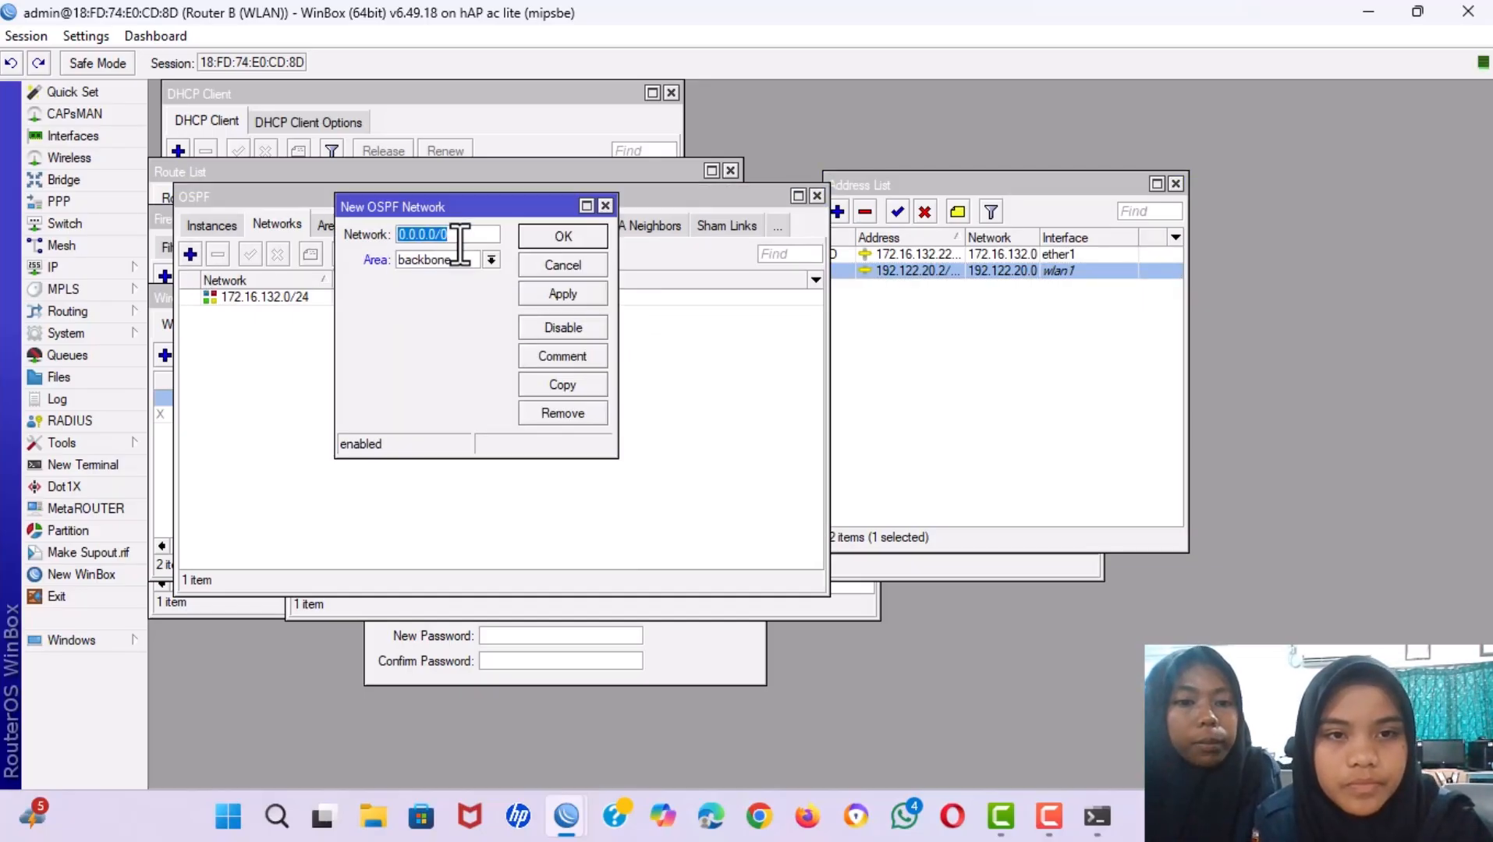
key(BackSpace)
text(192.122.20)
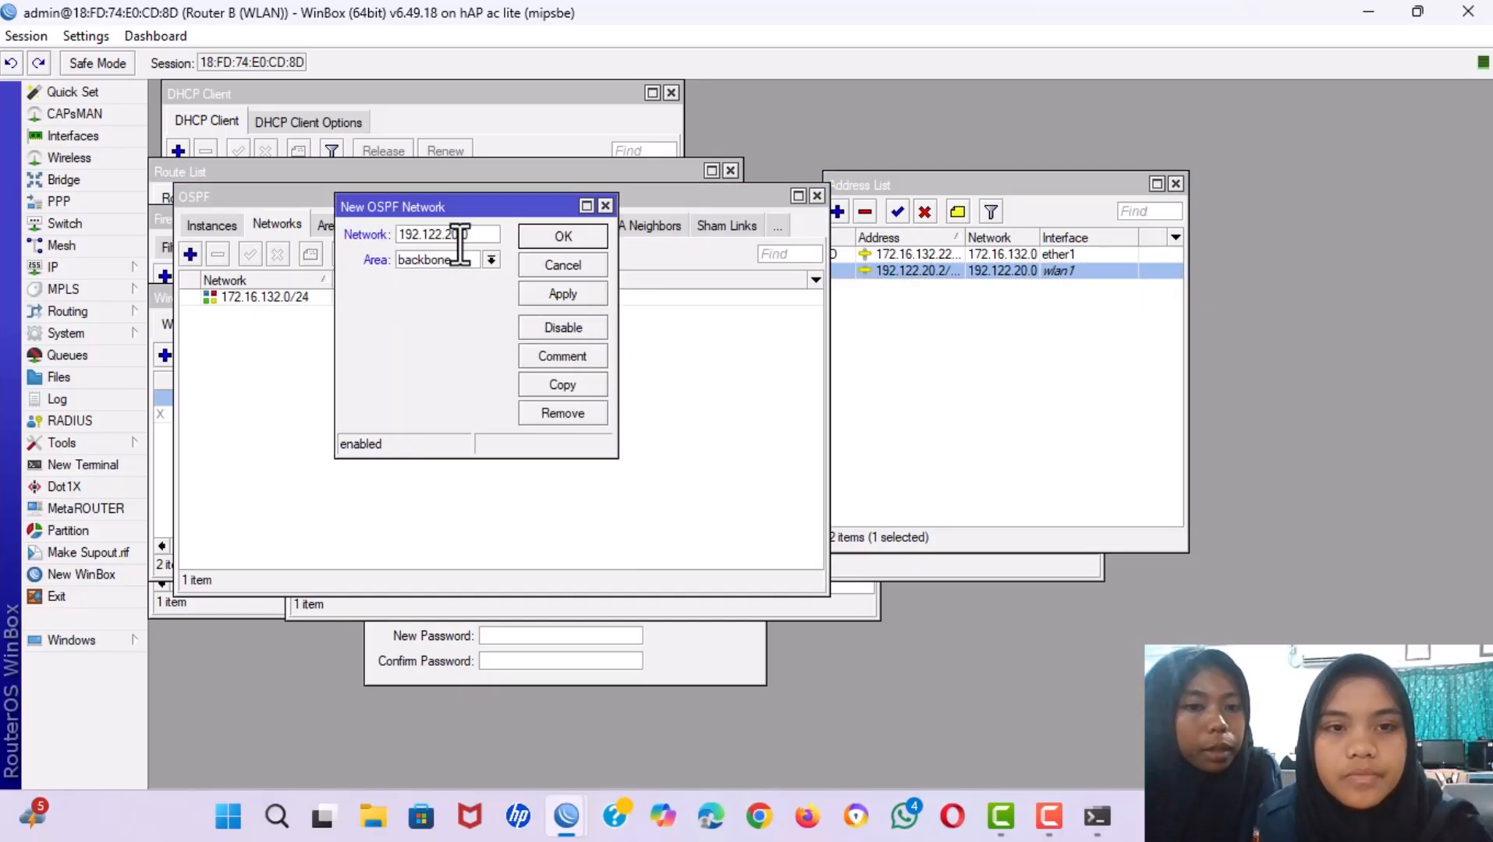
text(.0)
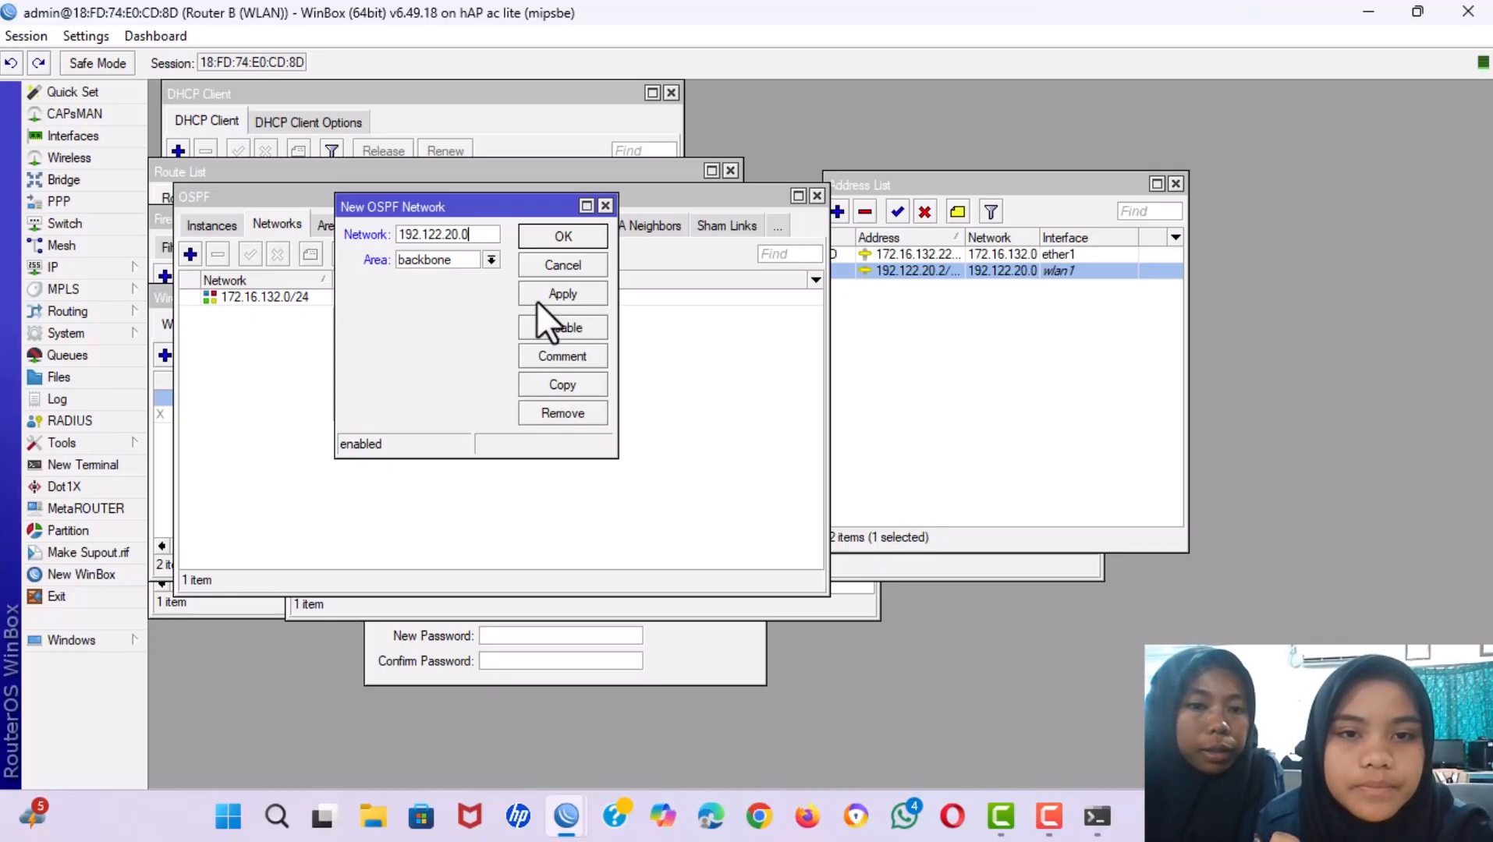
click(545, 294)
click(564, 238)
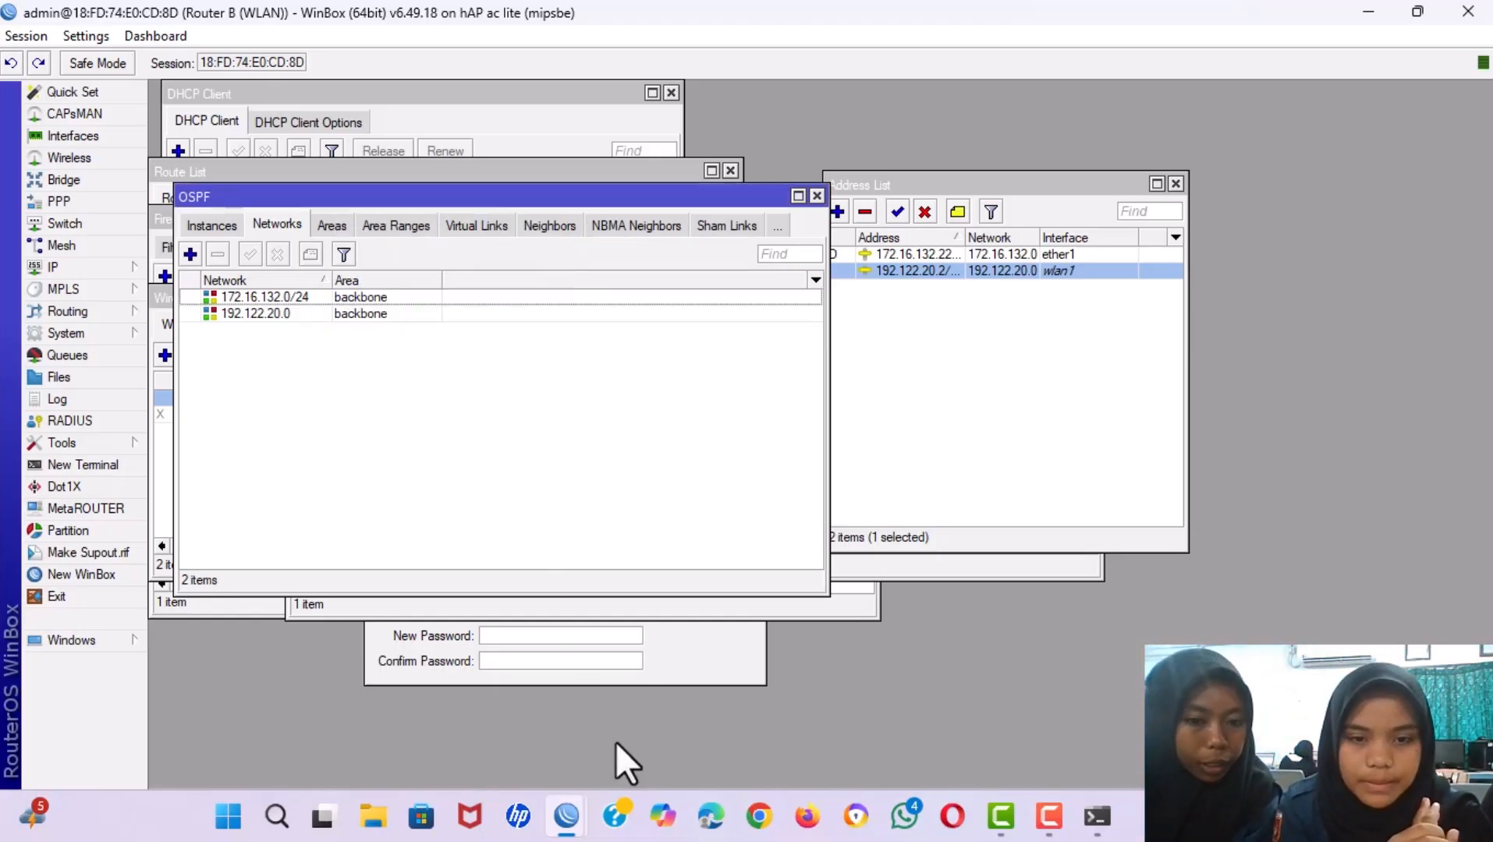
Snap Router A's WinBox to the left half and Router B's to the right.
mouse_move(565, 821)
mouse_move(256, 716)
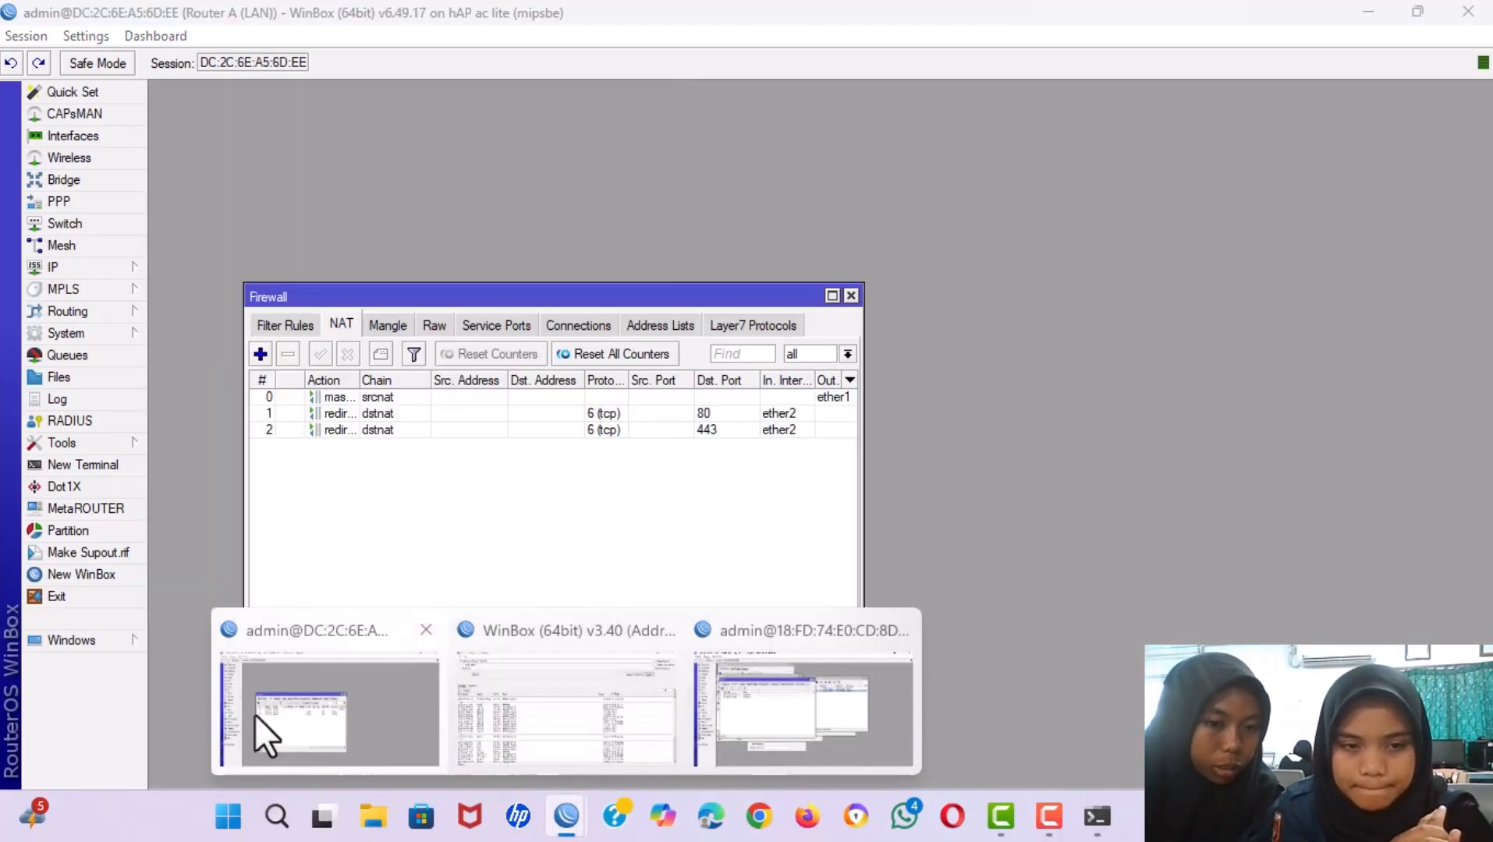
click(304, 724)
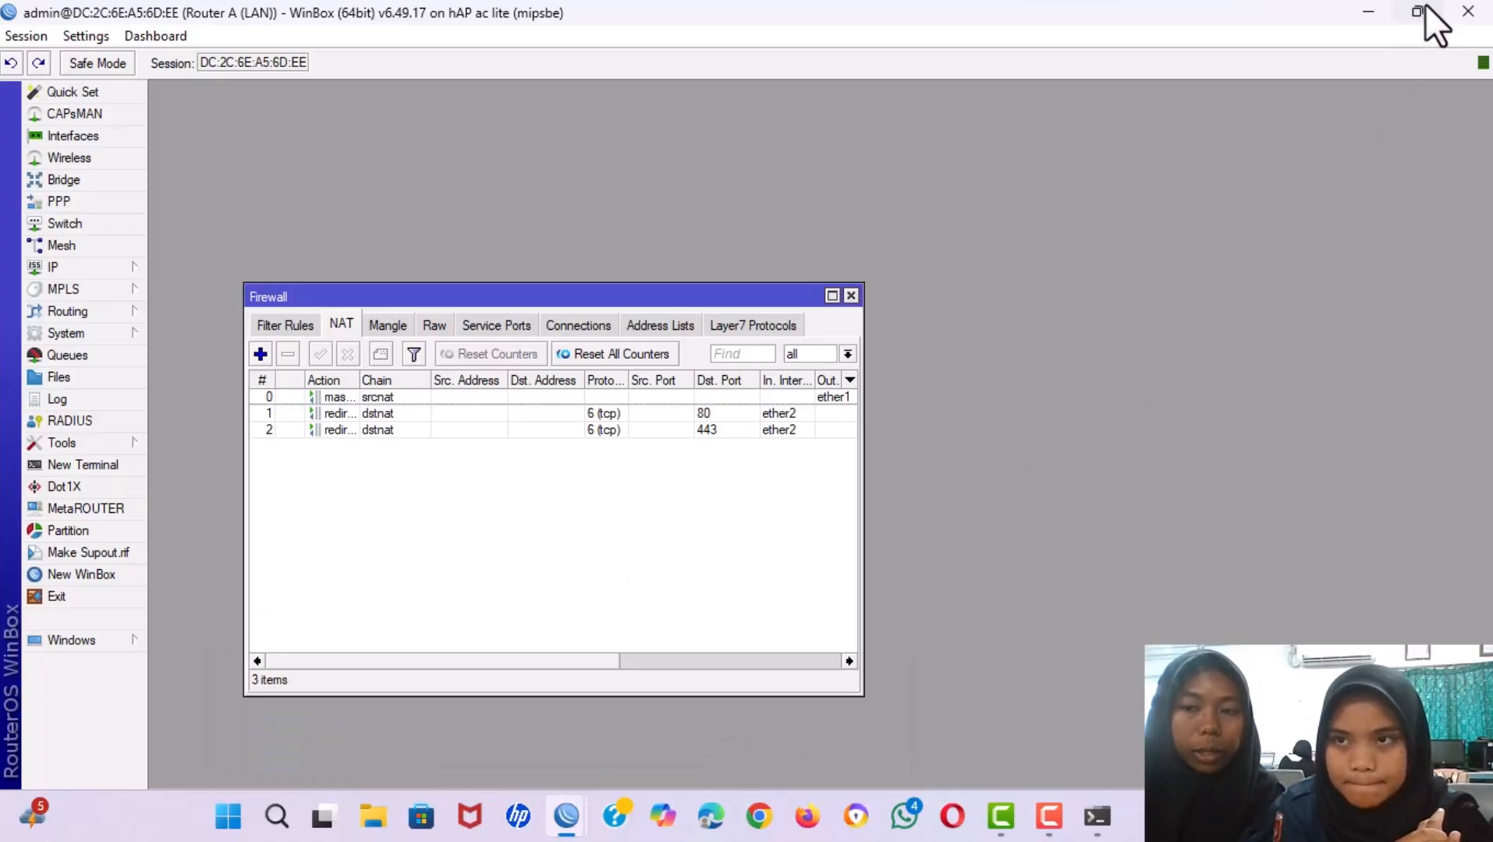
mouse_move(1427, 8)
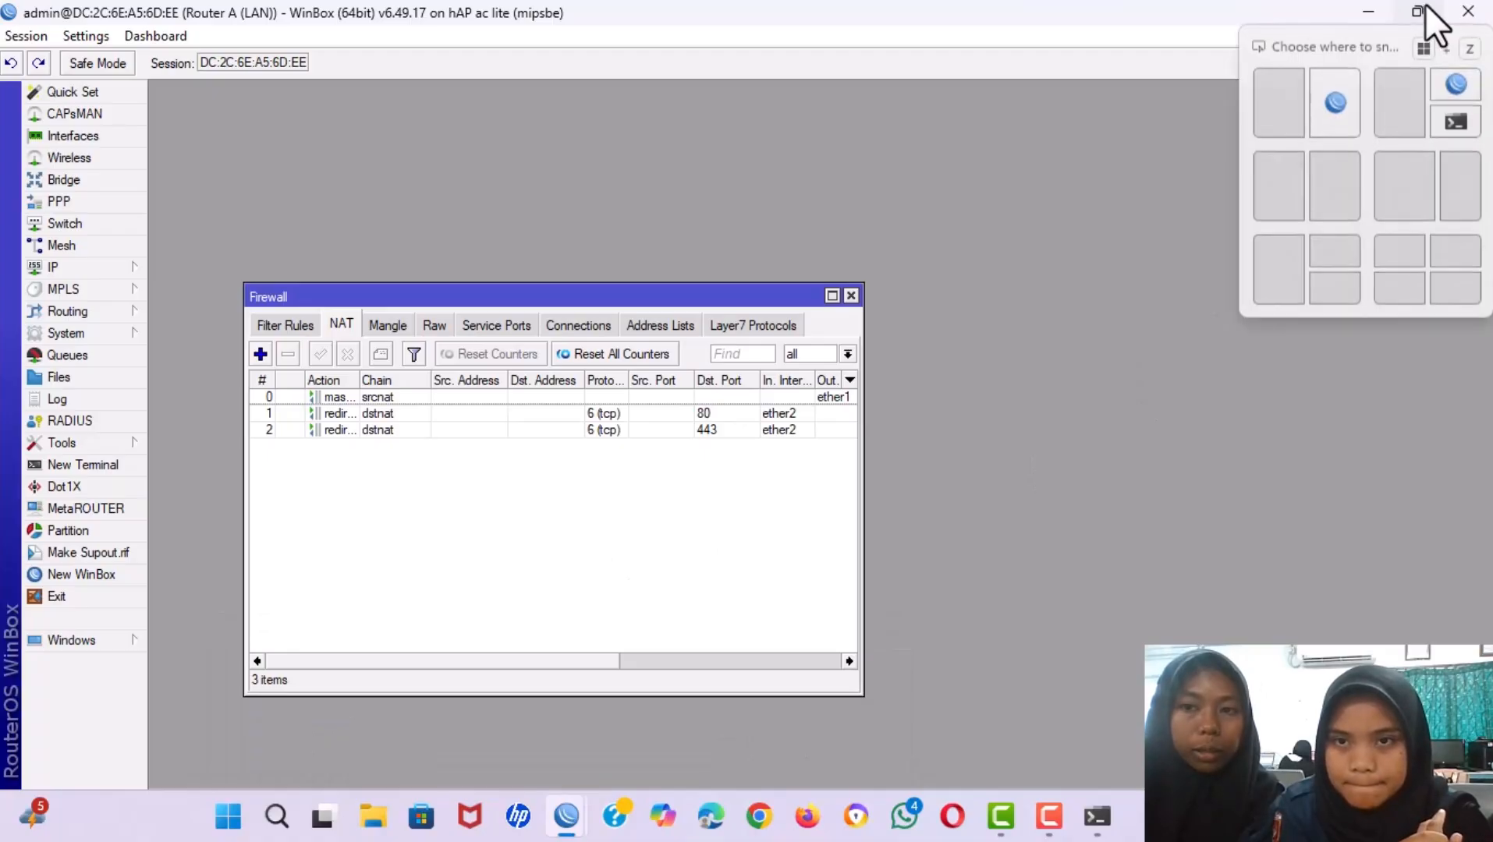
click(1262, 158)
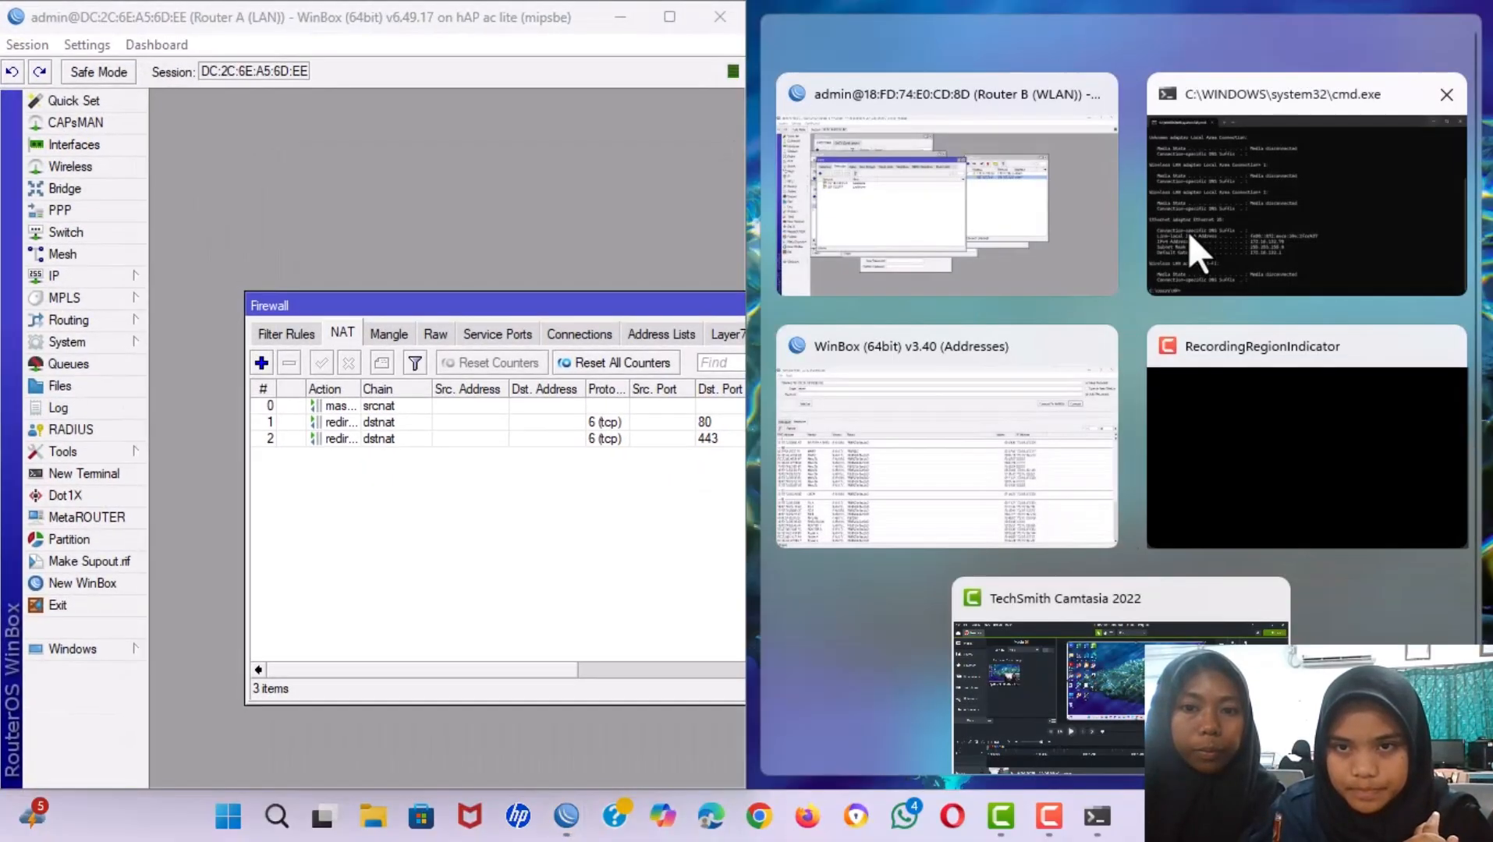
click(1046, 188)
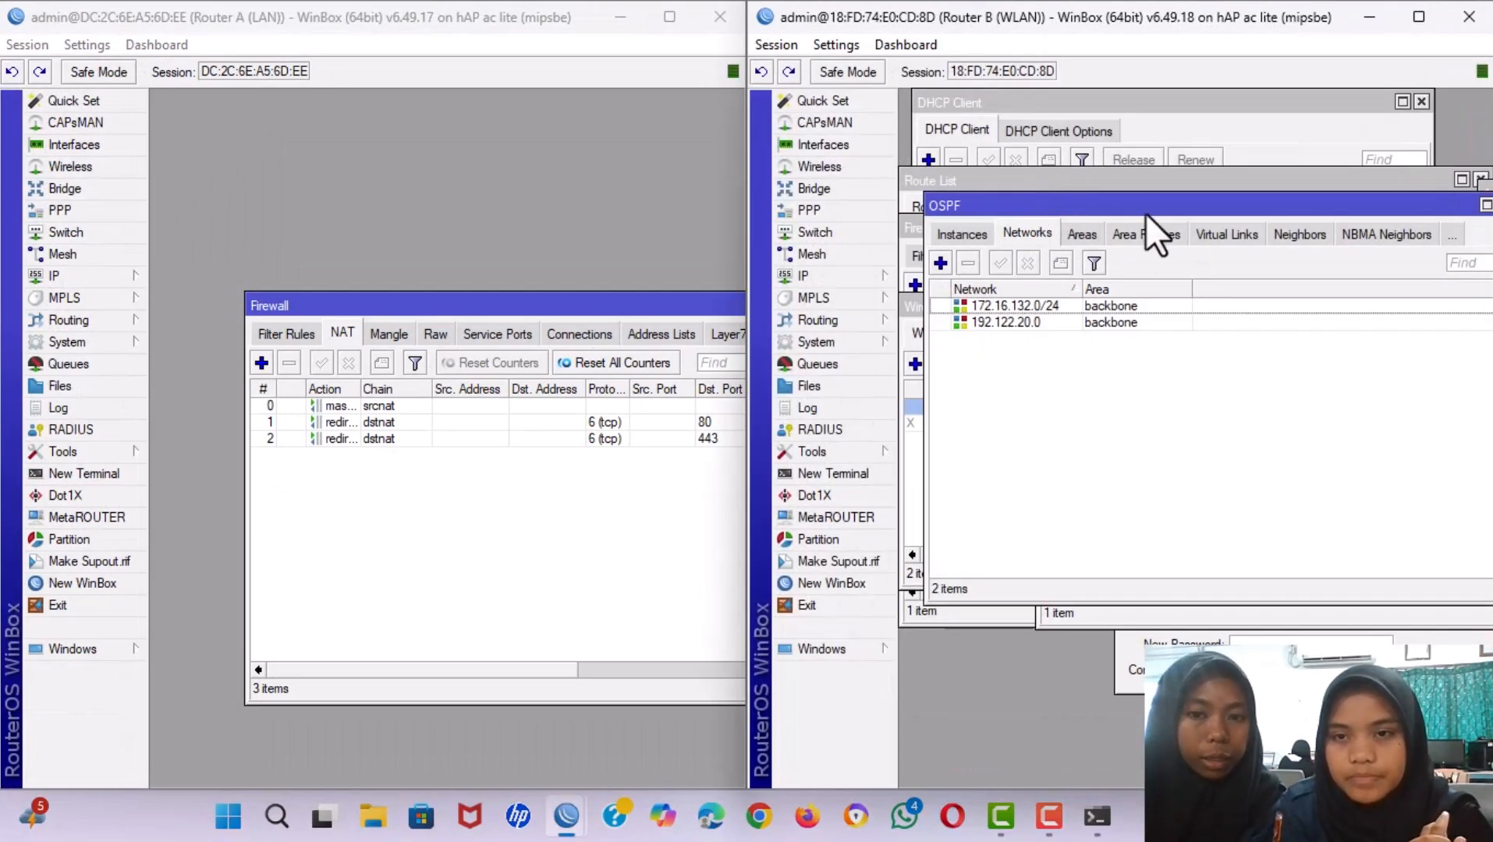
Open Router A's OSPF networks list to compare with Router B.
click(73, 314)
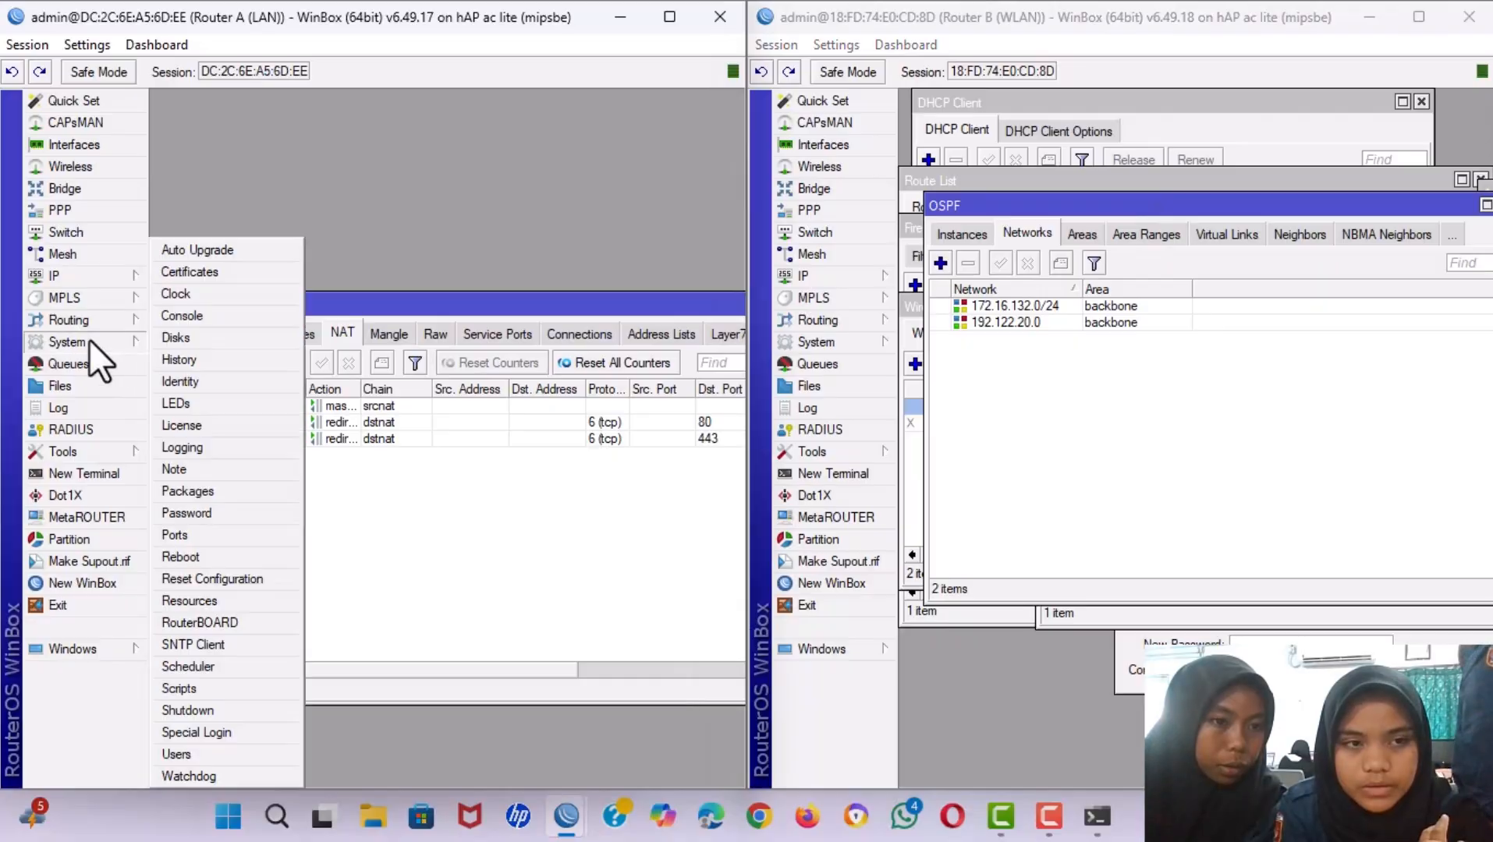
mouse_move(96, 324)
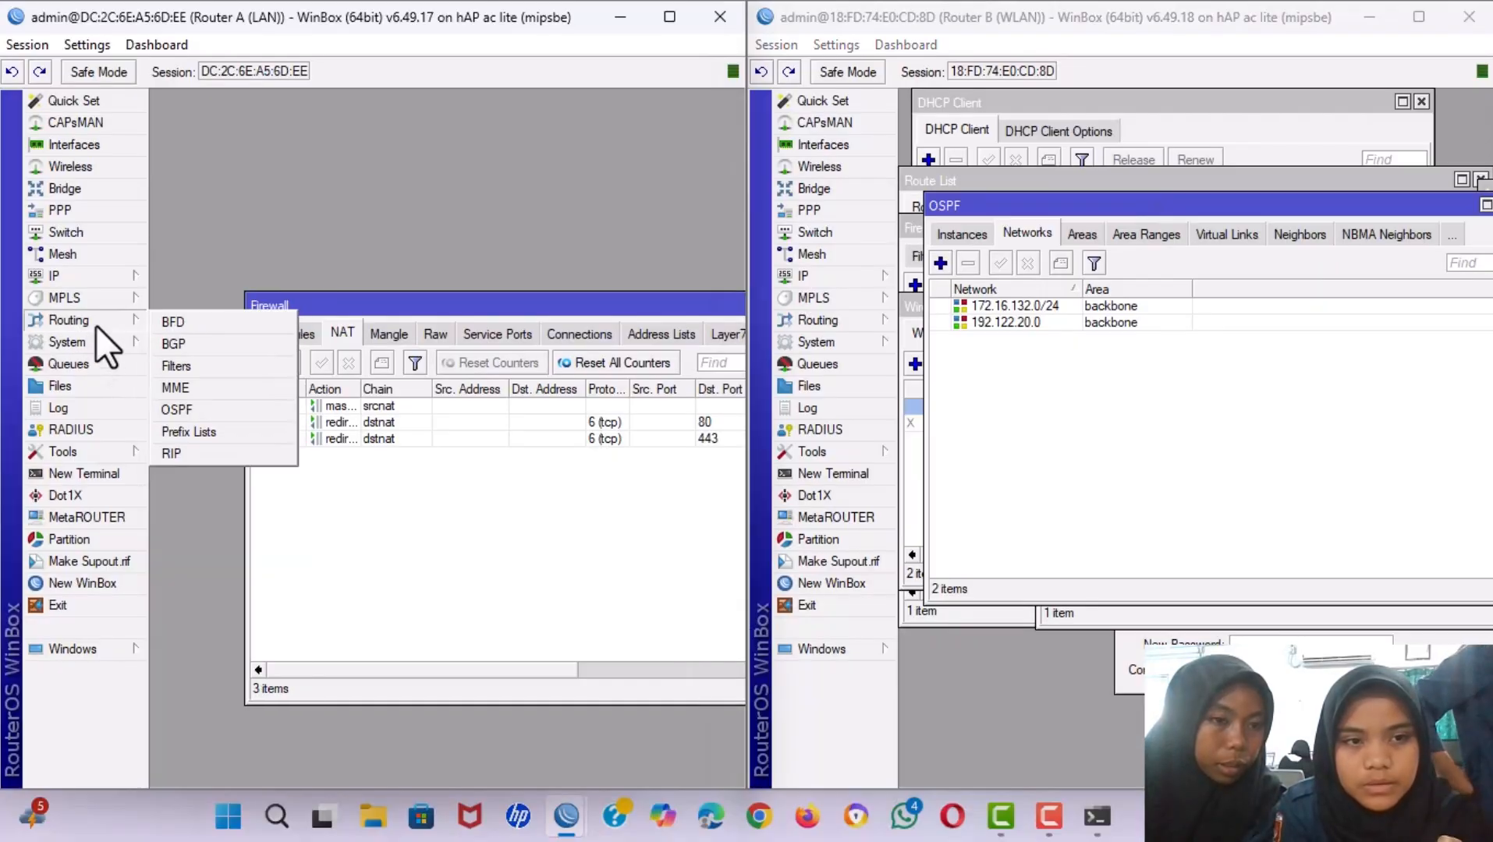
click(175, 409)
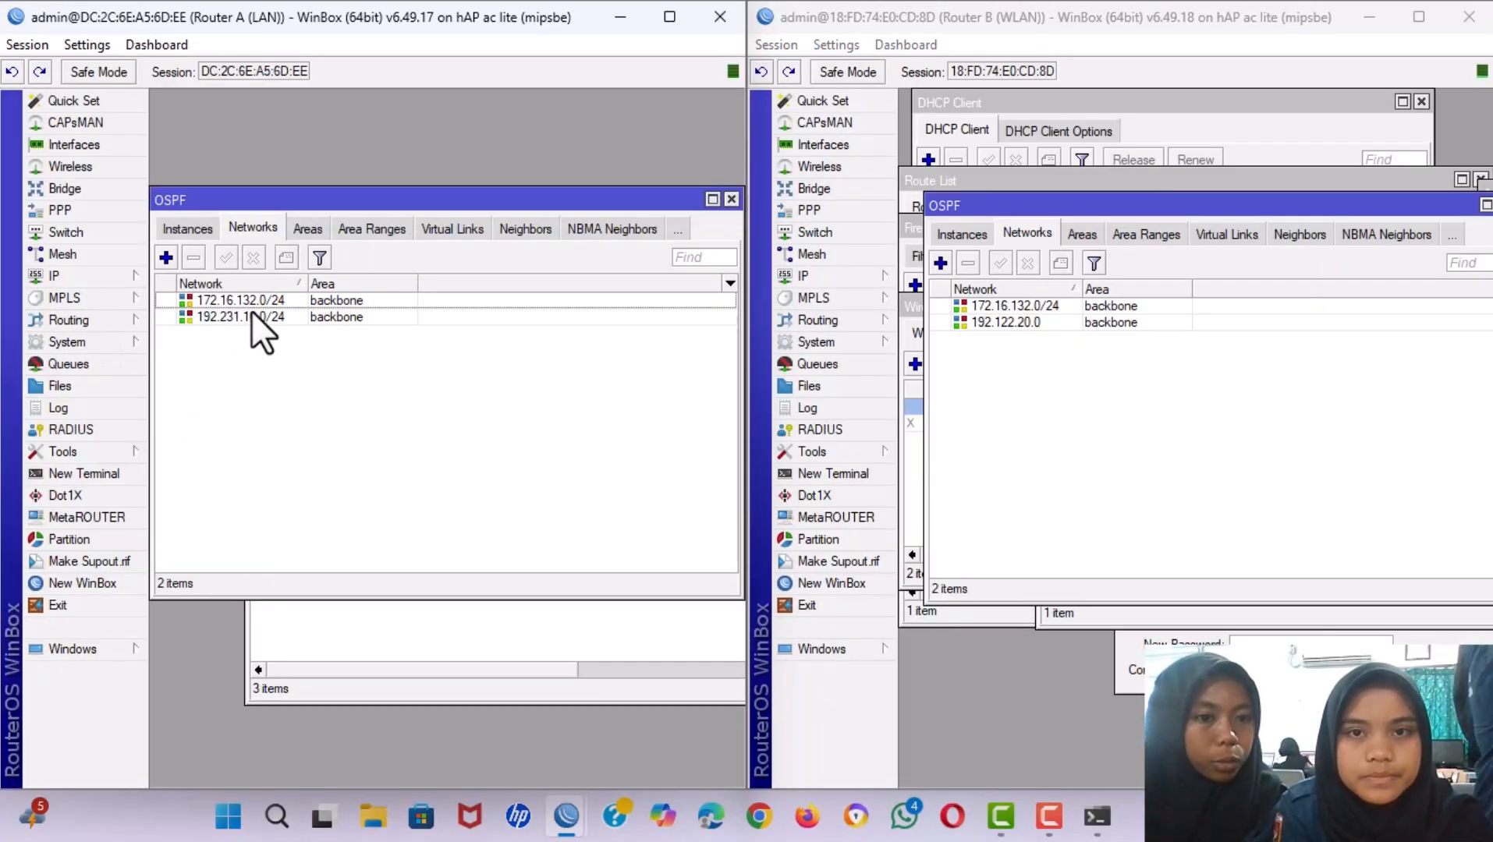
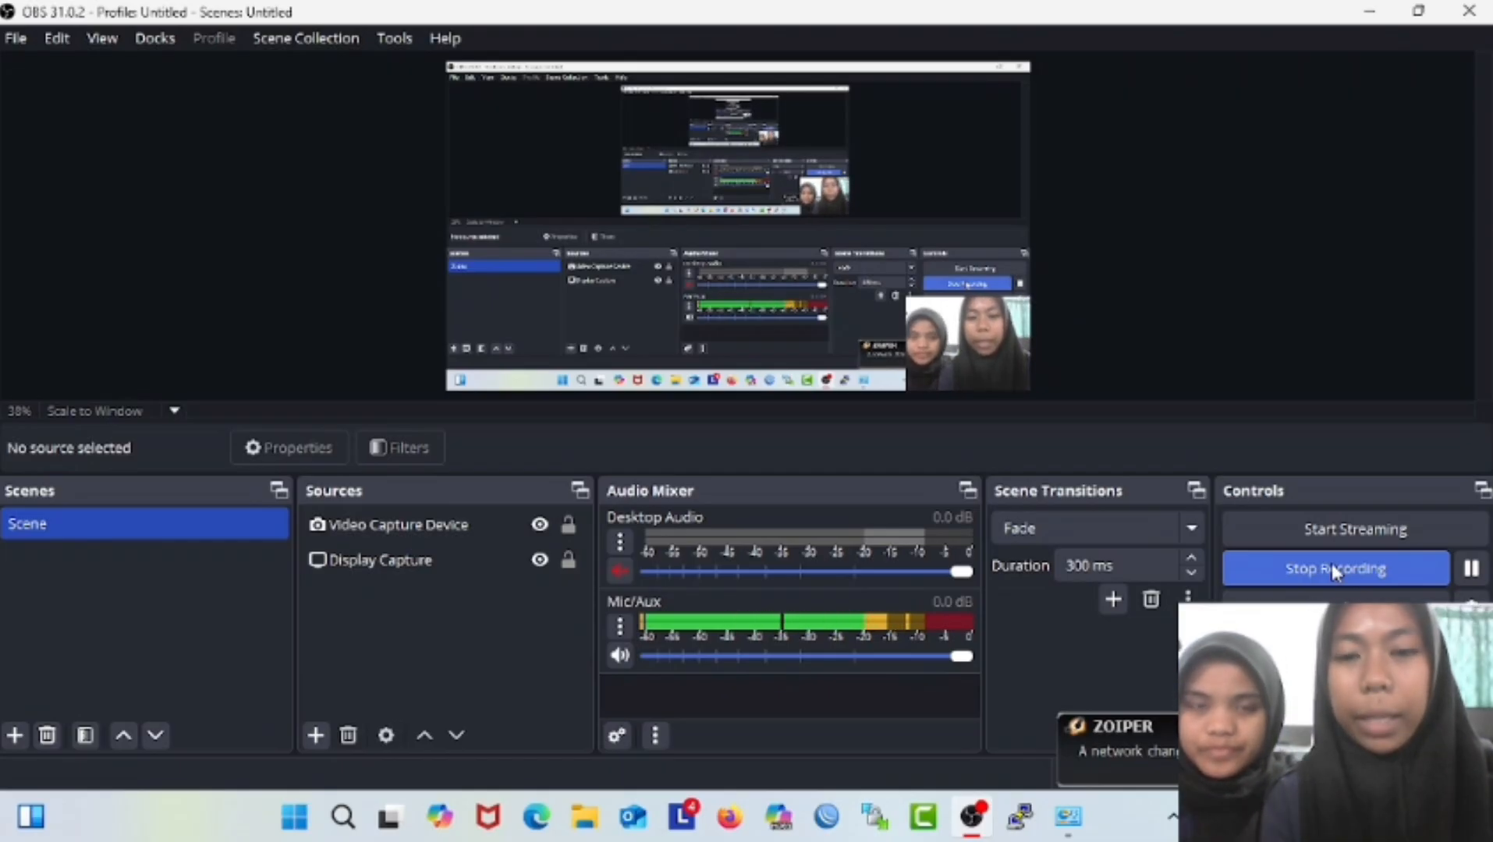
Maximize Network and Sharing Center and open the Ethernet adapter's properties, selecting Internet Protocol Version 4.
click(1369, 10)
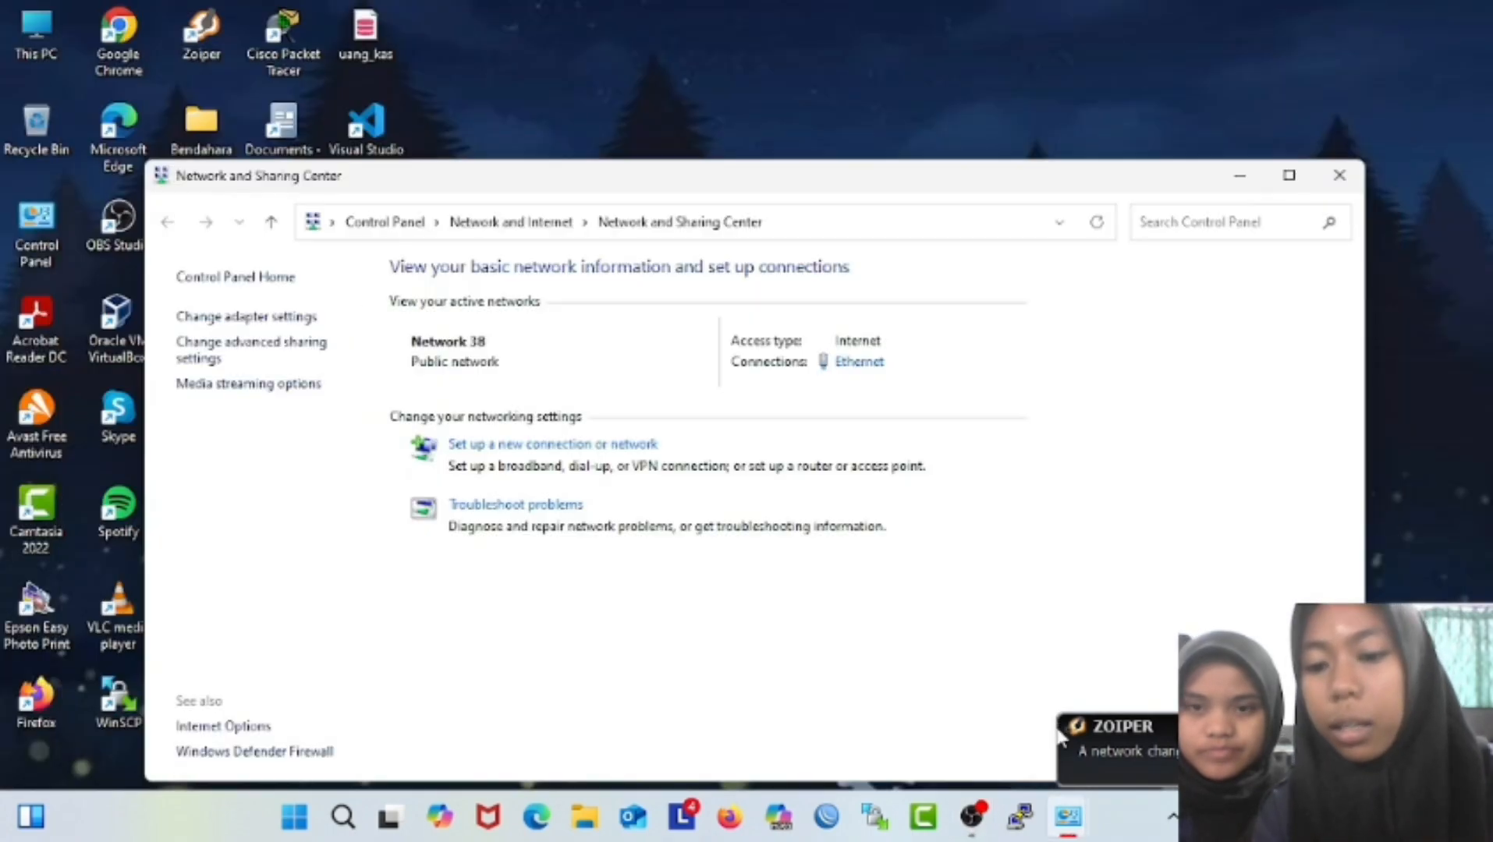
click(1068, 817)
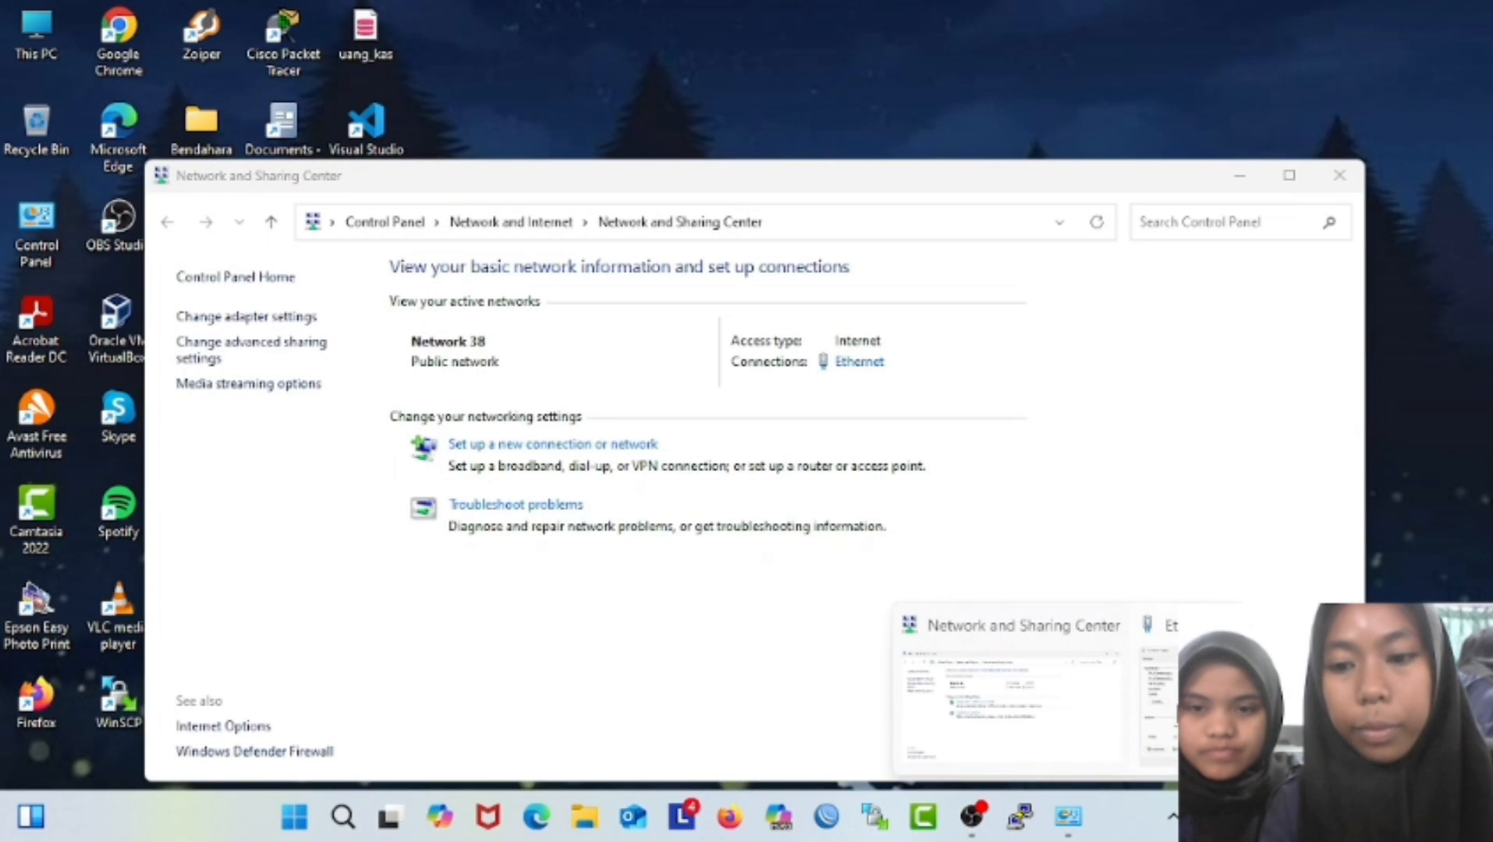
click(1078, 722)
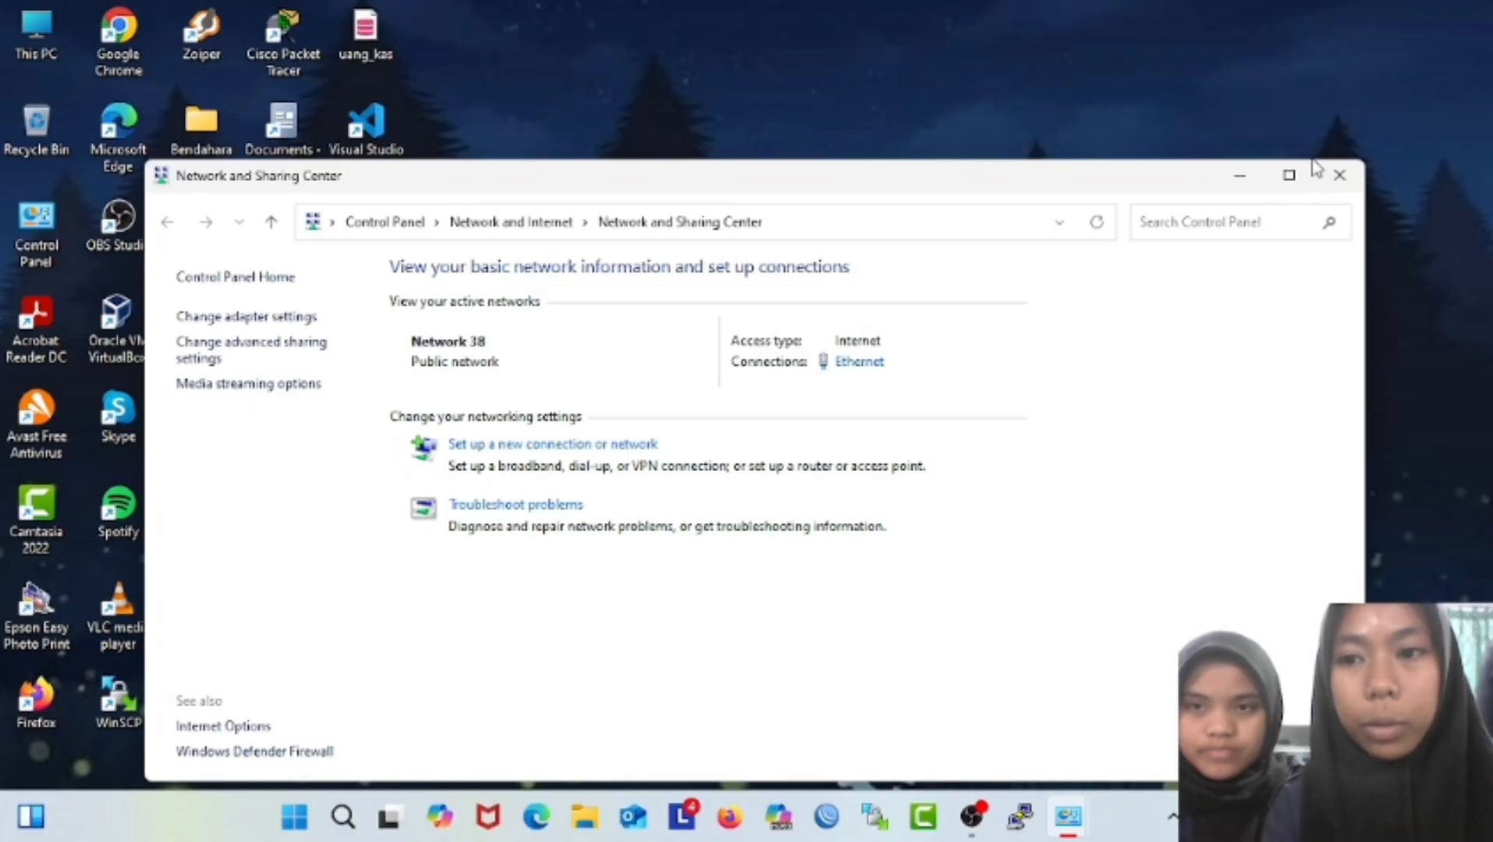
click(1289, 175)
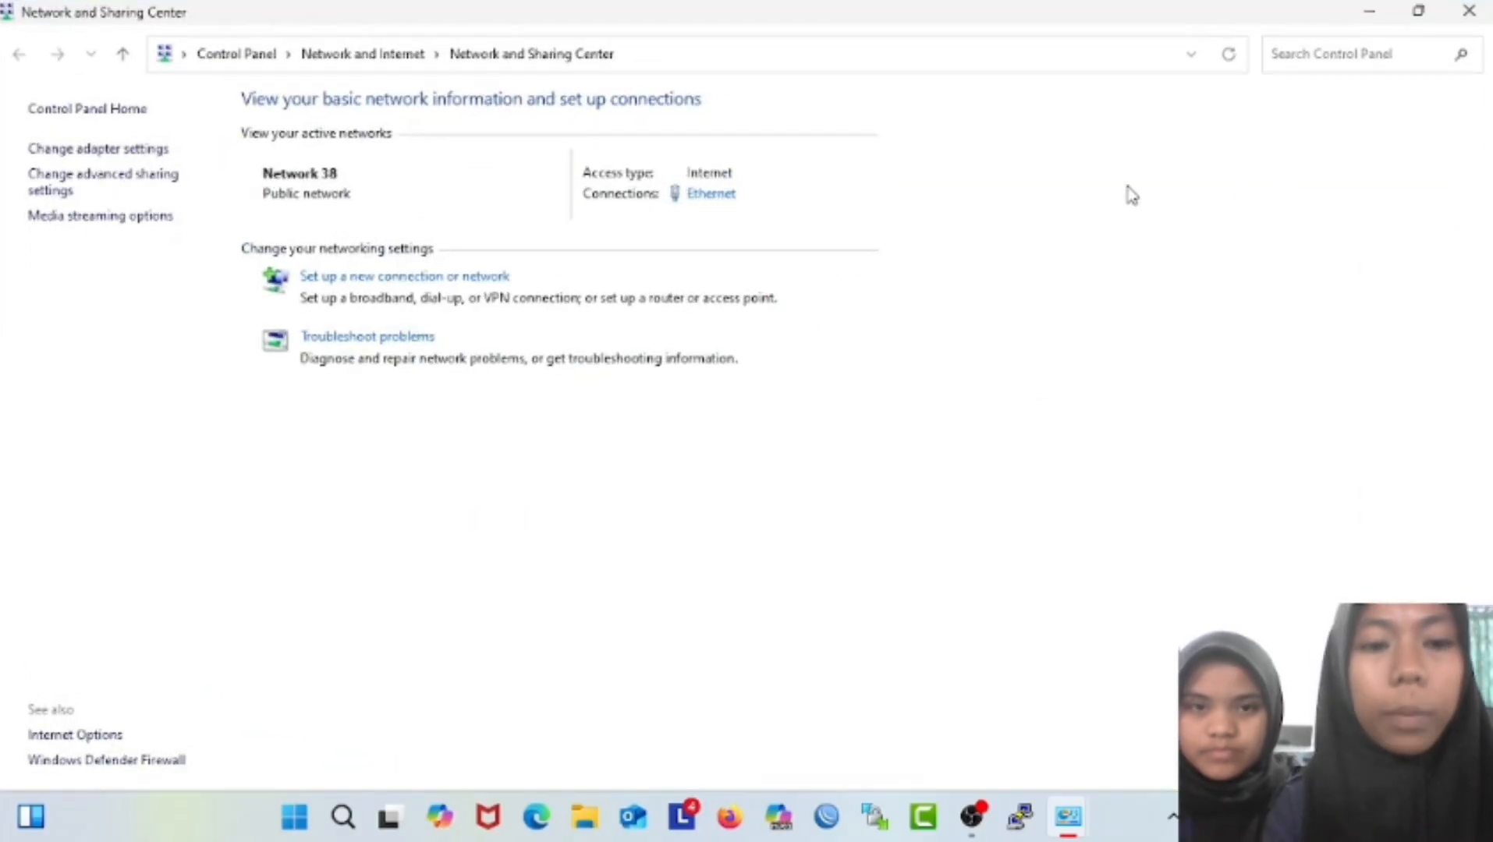
click(48, 150)
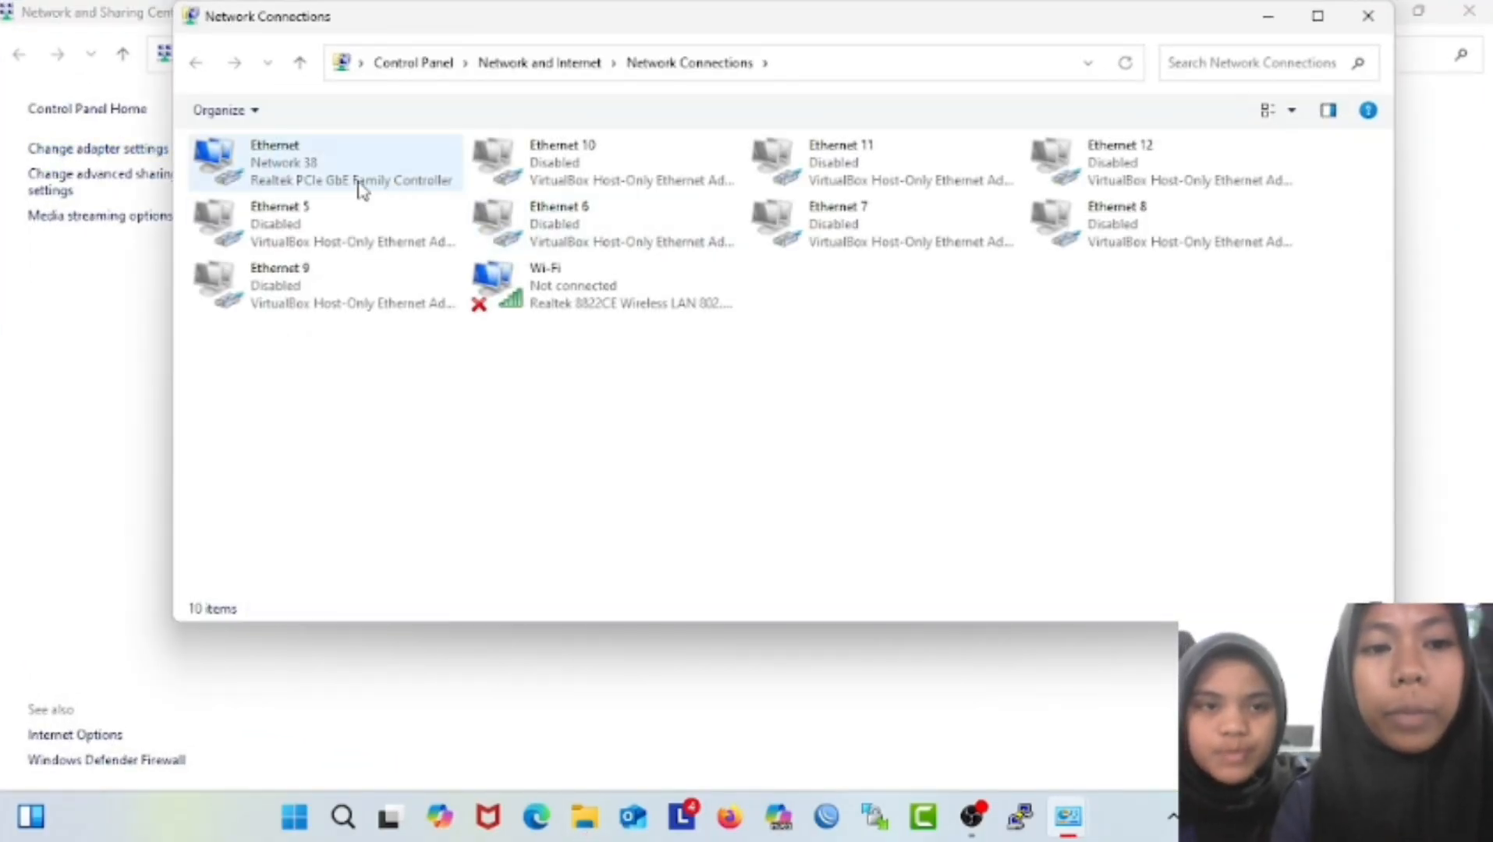
click(282, 168)
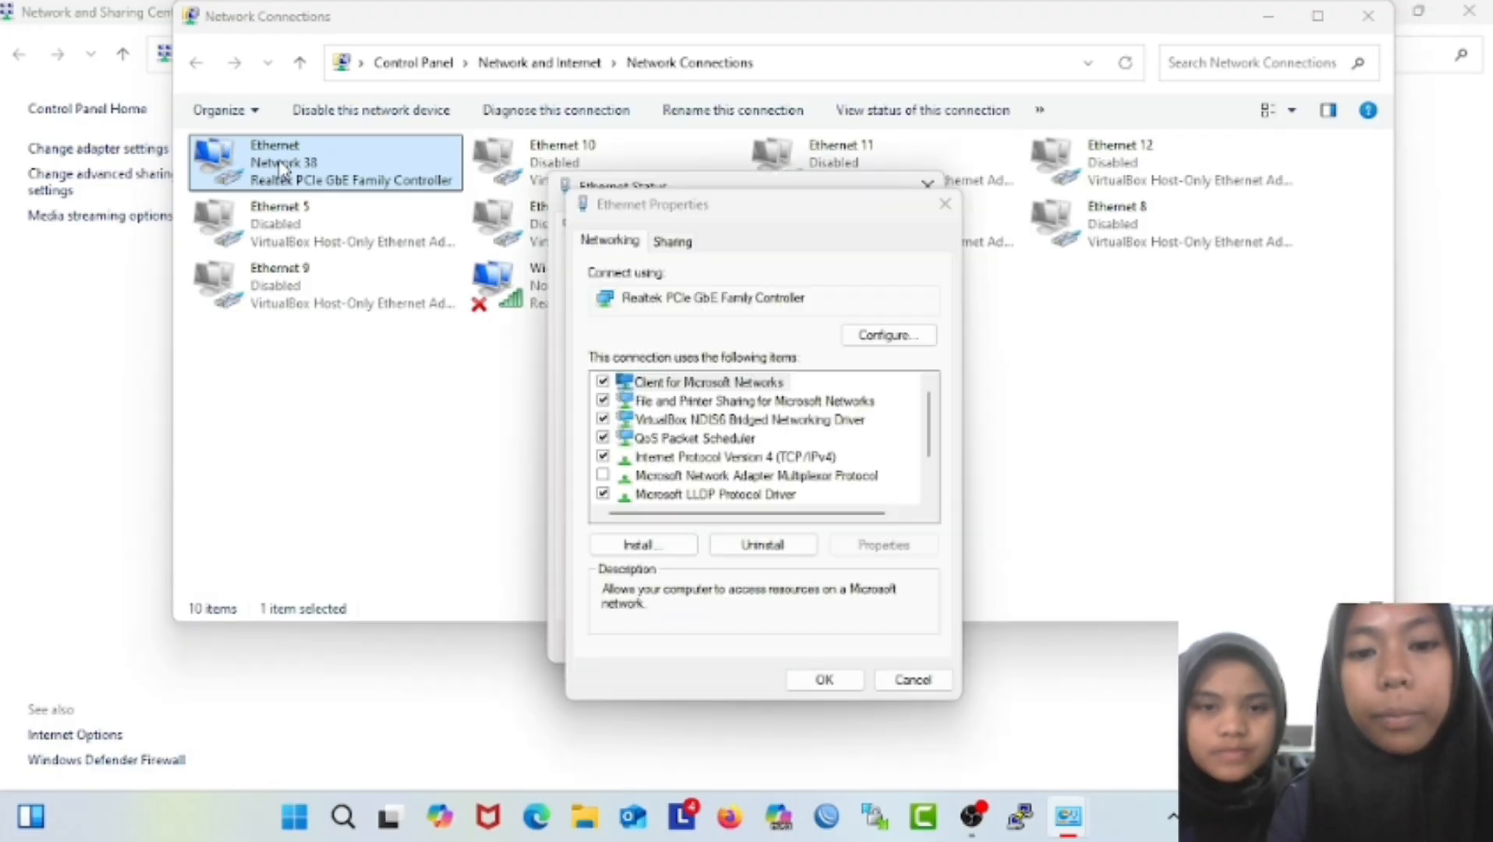
click(654, 460)
Give Ethernet static IP 192.231.10.3, mask 255.255.255.0, gateway 192.231.10.2, DNS 172.16.132.1 and 8.8.8.8.
double_click(652, 460)
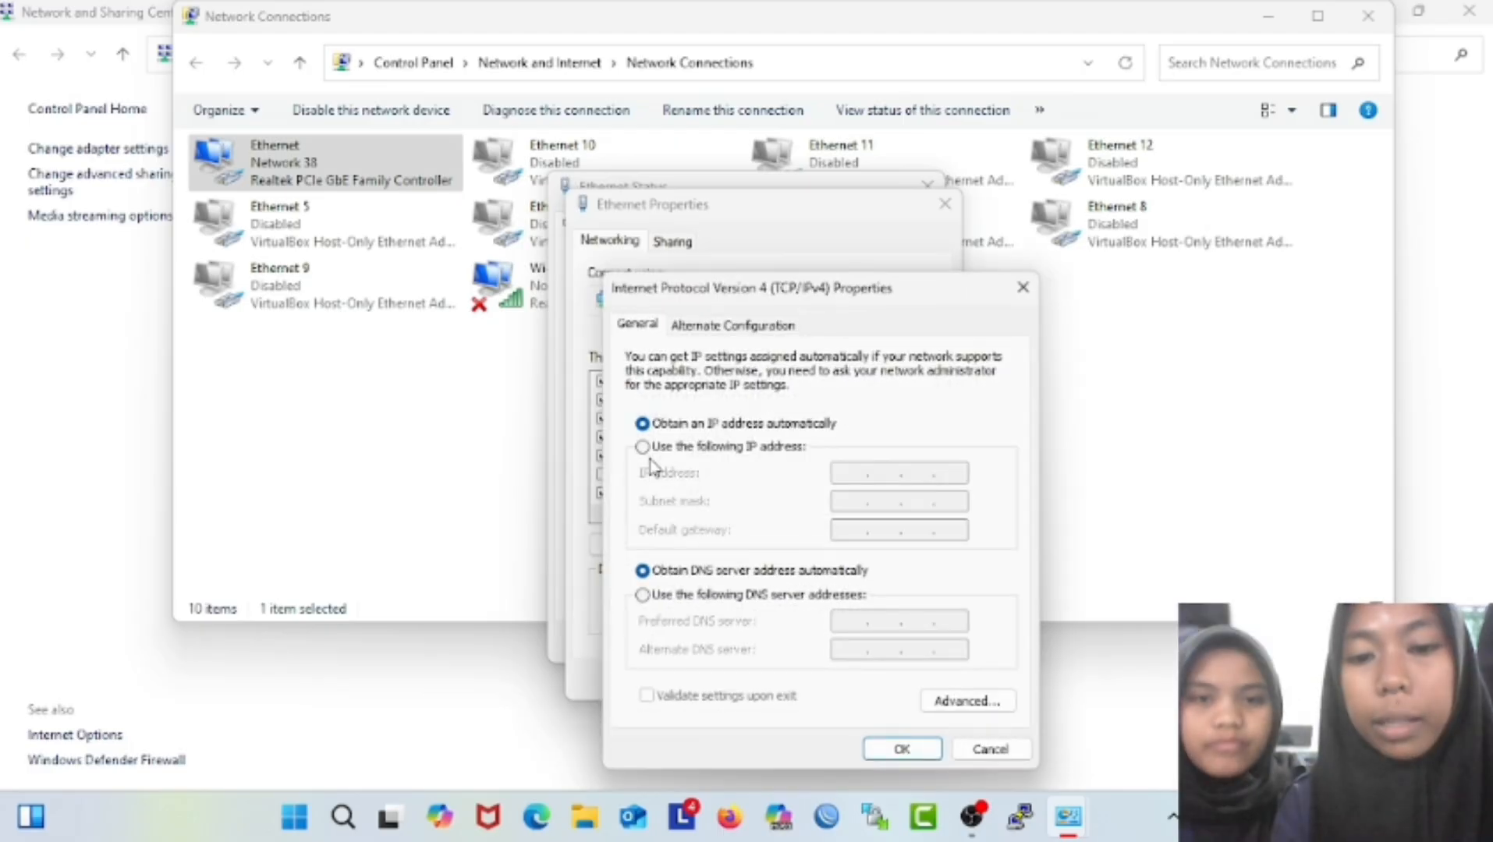
click(653, 456)
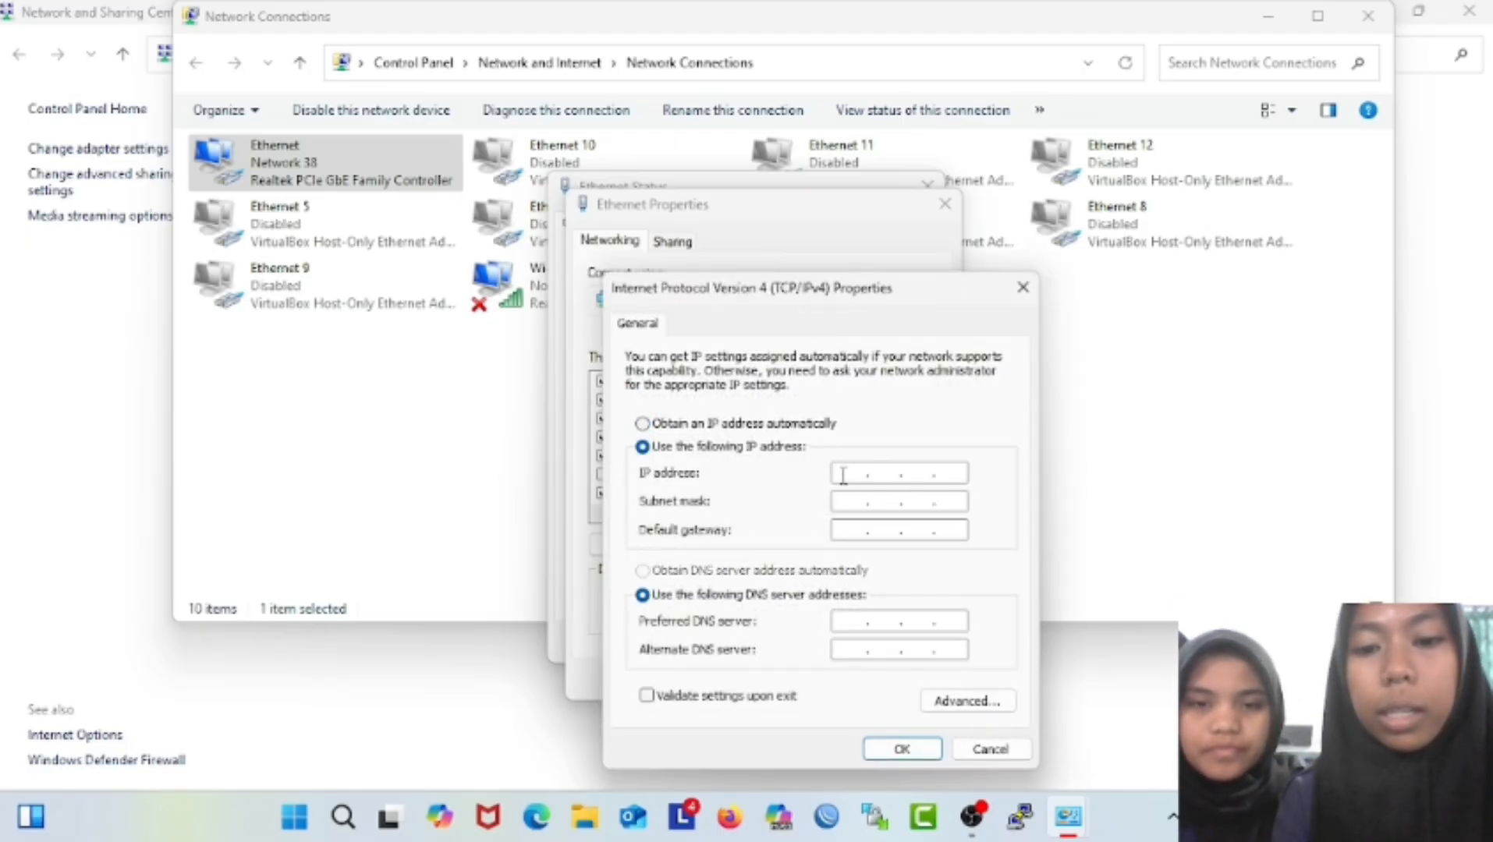
text(192 . )
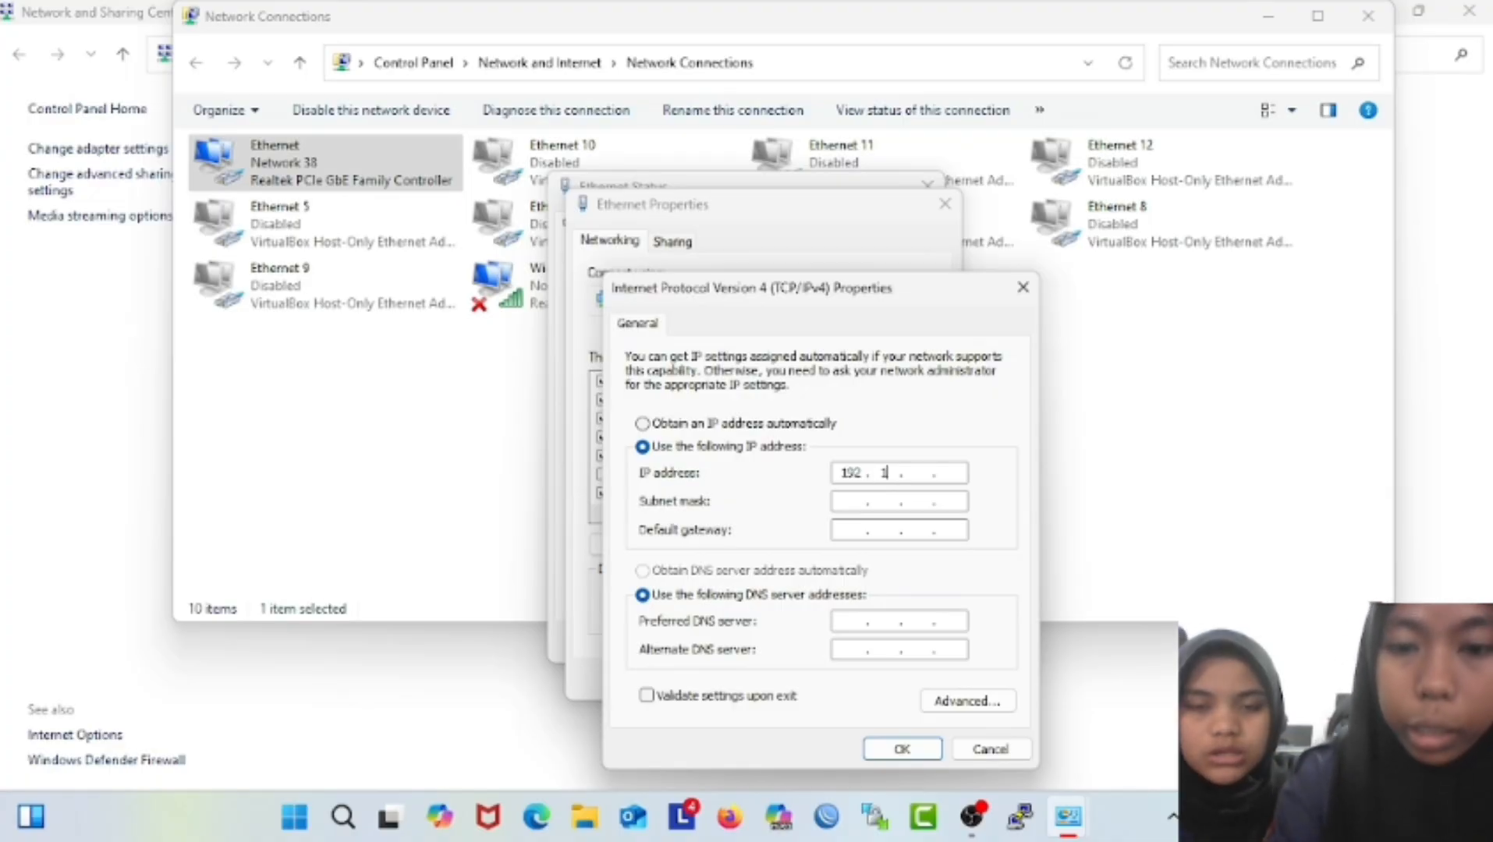
text(2)
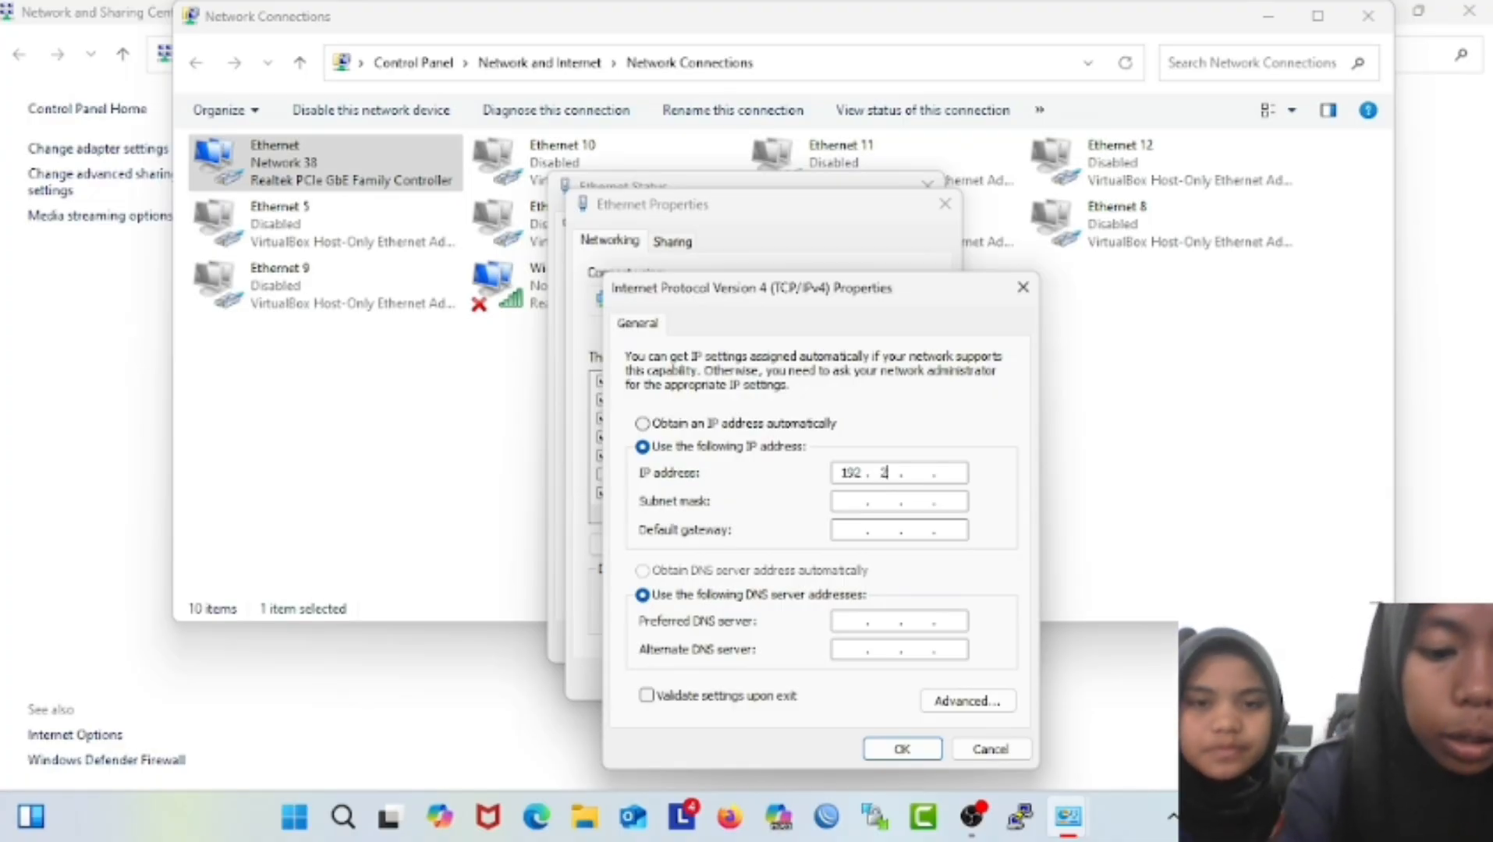
text(31)
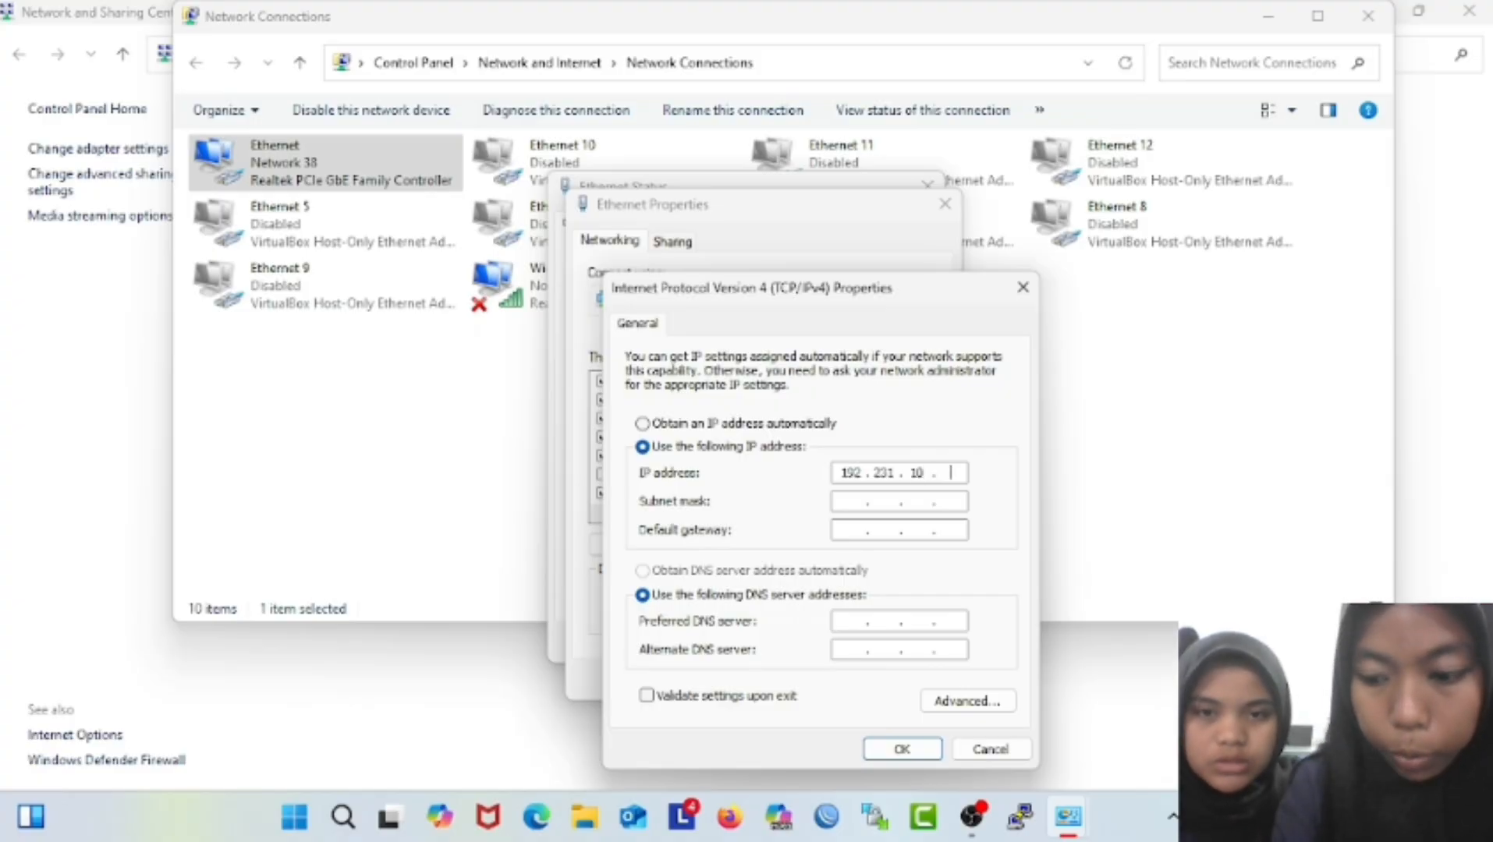
click(850, 502)
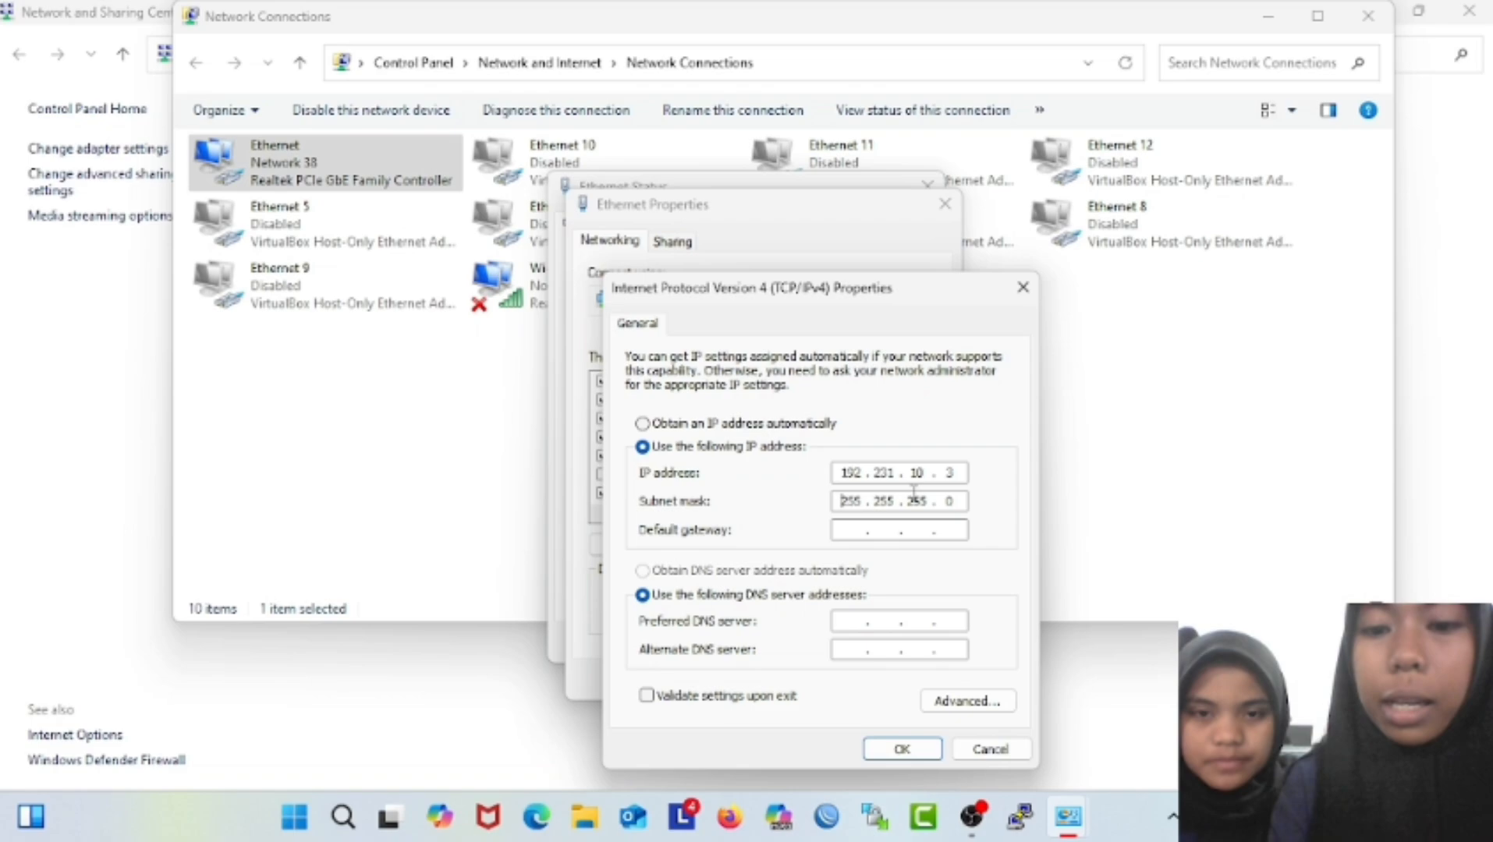
click(851, 534)
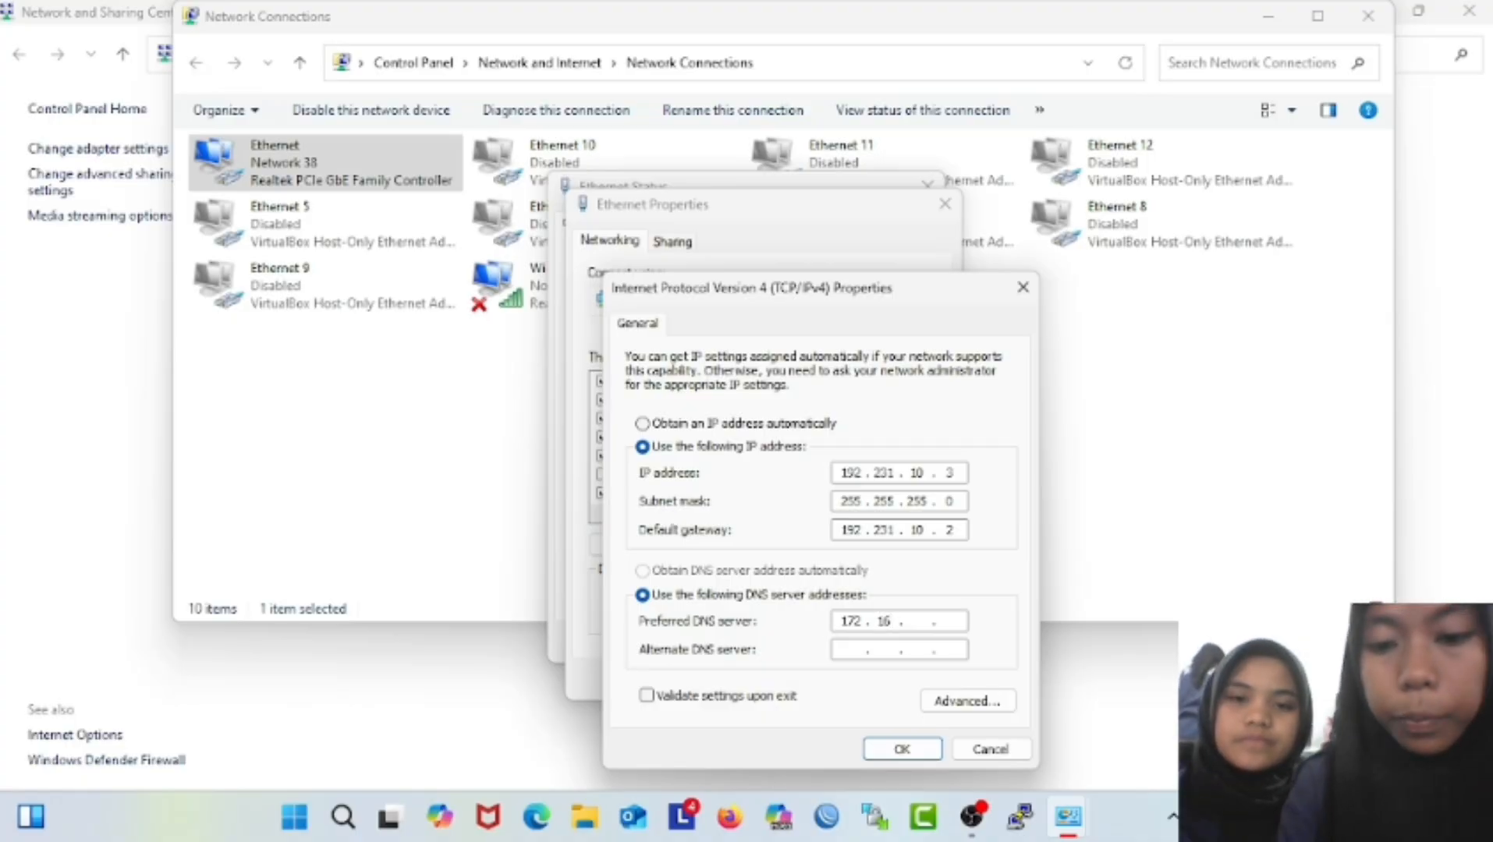
text(2 . )
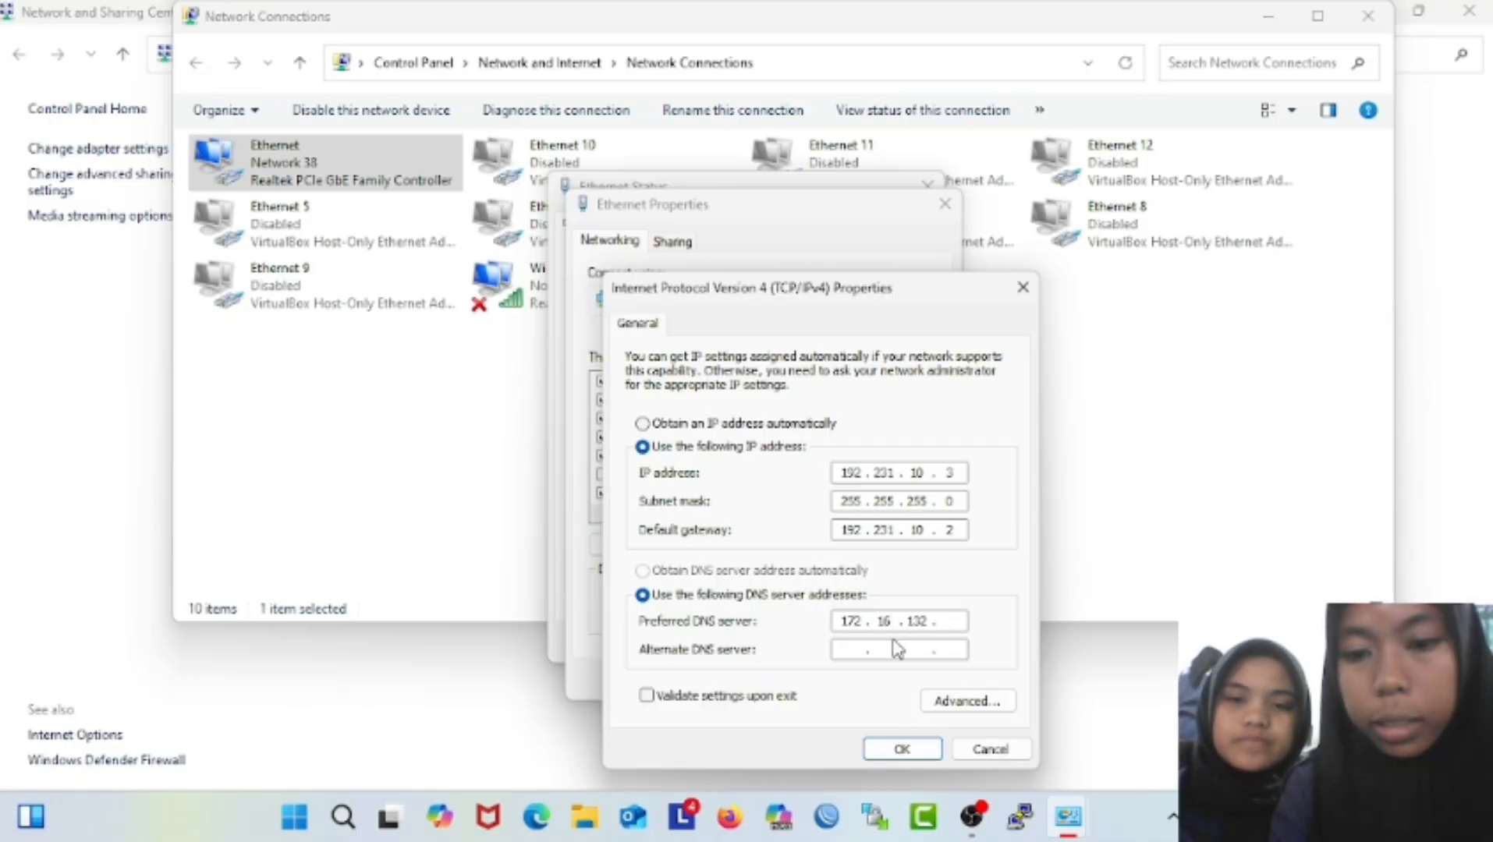
text(1)
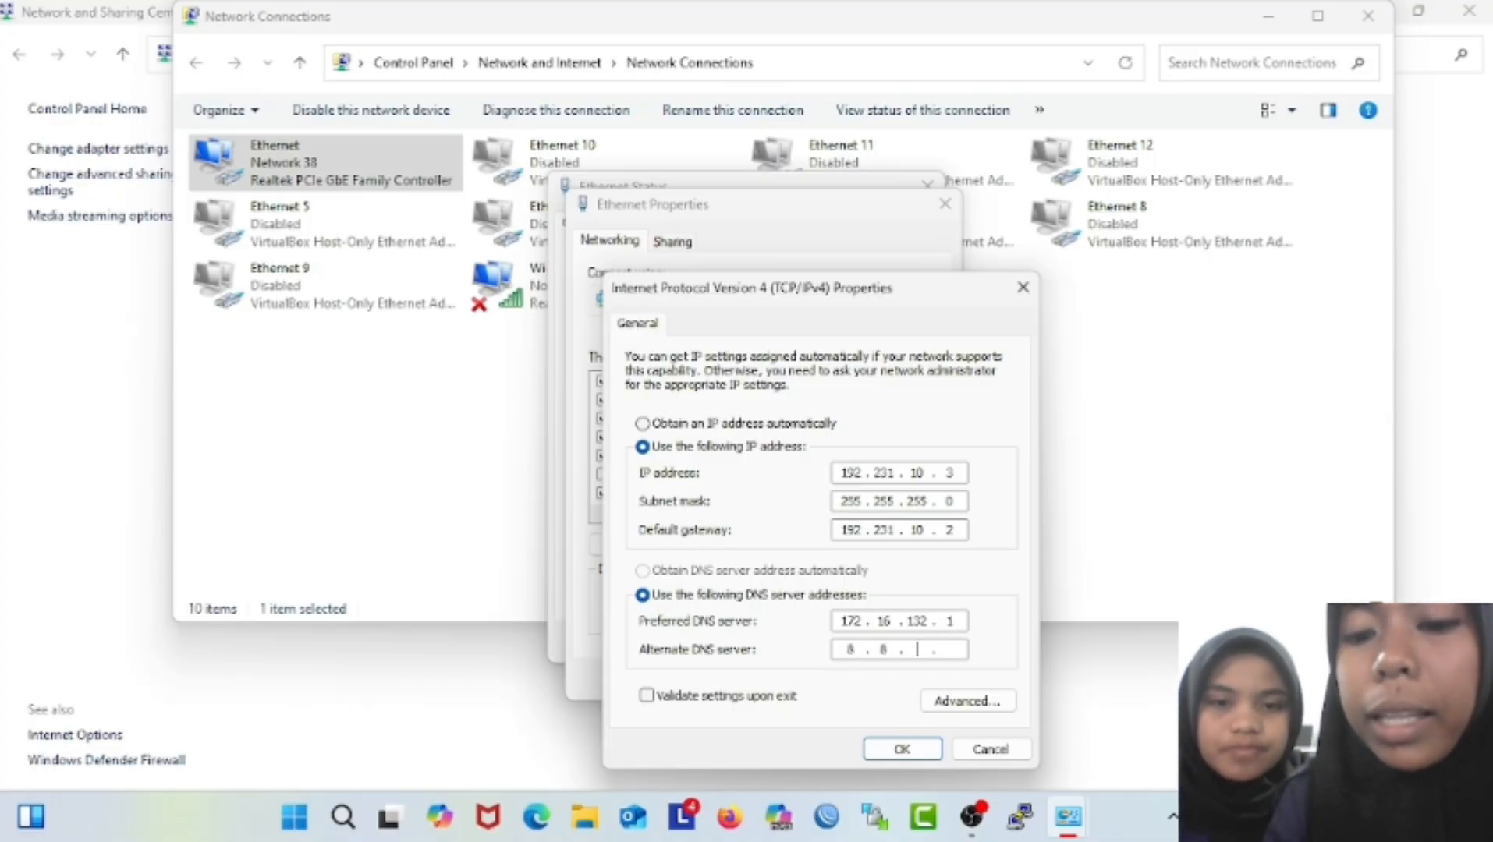
click(896, 749)
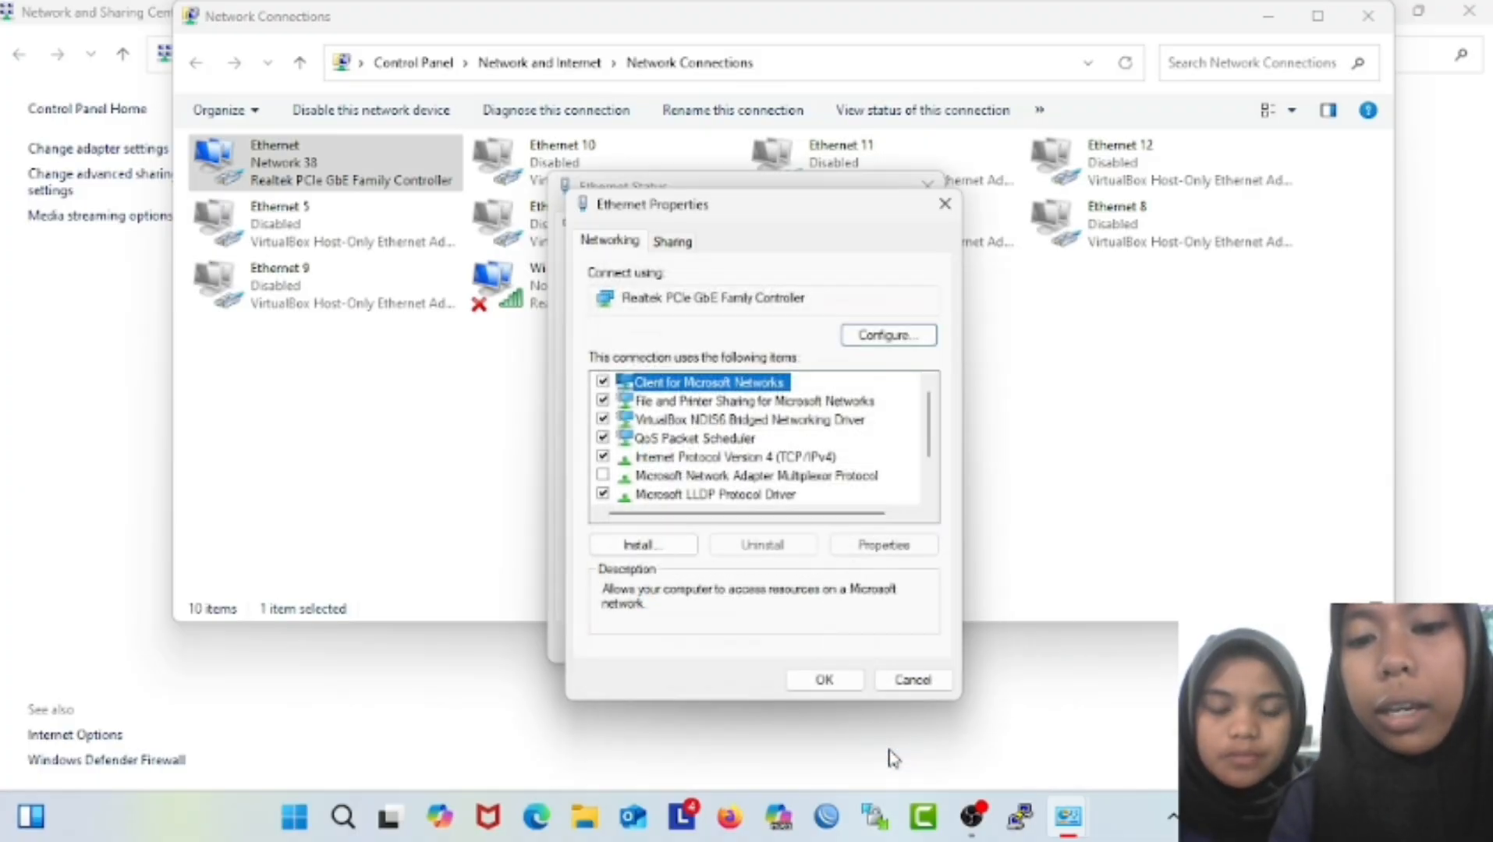
click(821, 678)
Open a Command Prompt and run ipconfig to check the new address.
click(896, 643)
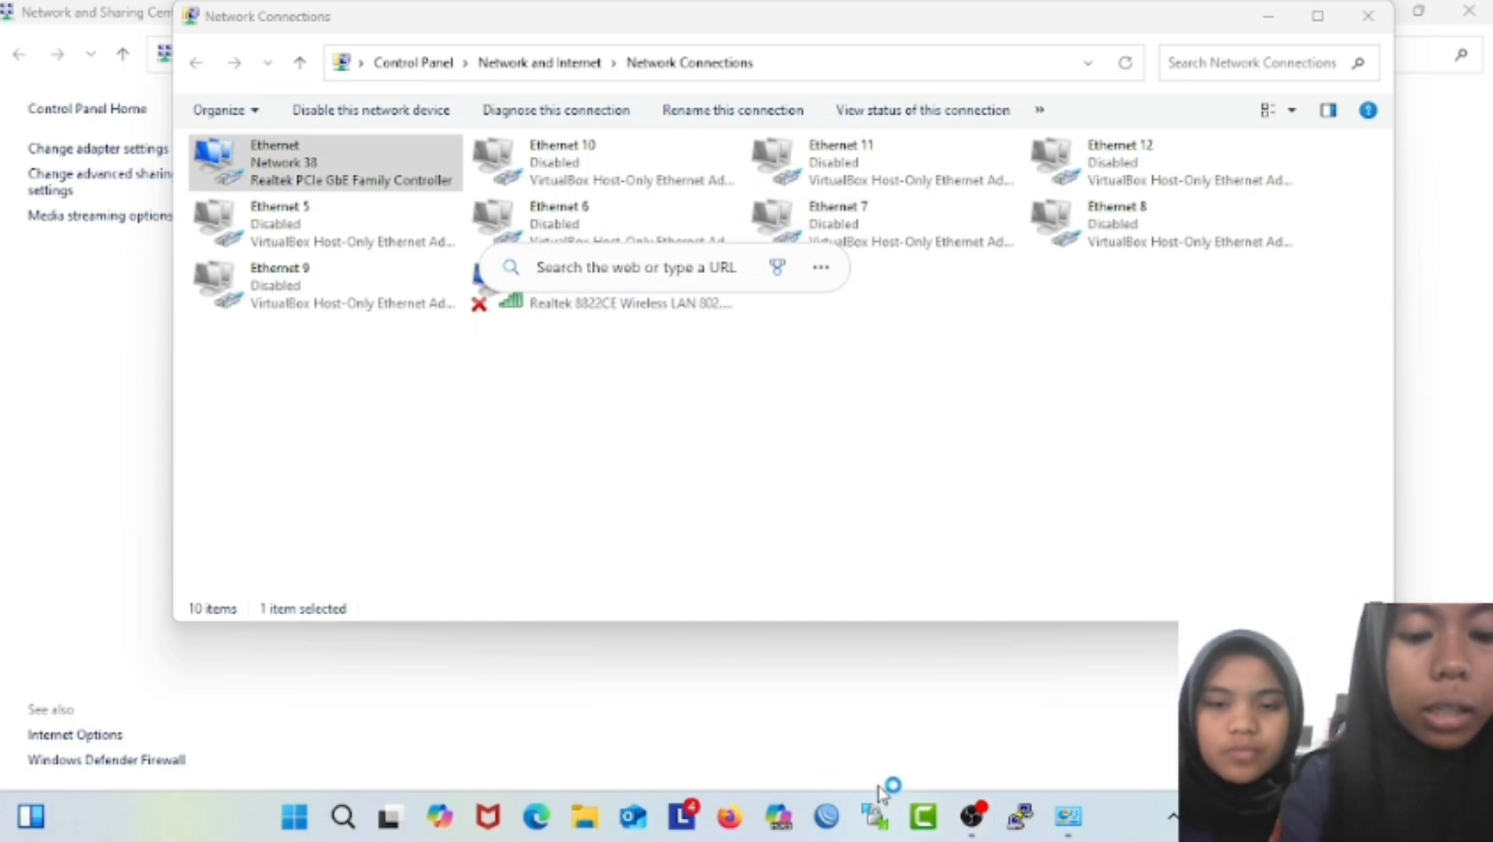
key(super+r)
key(Return)
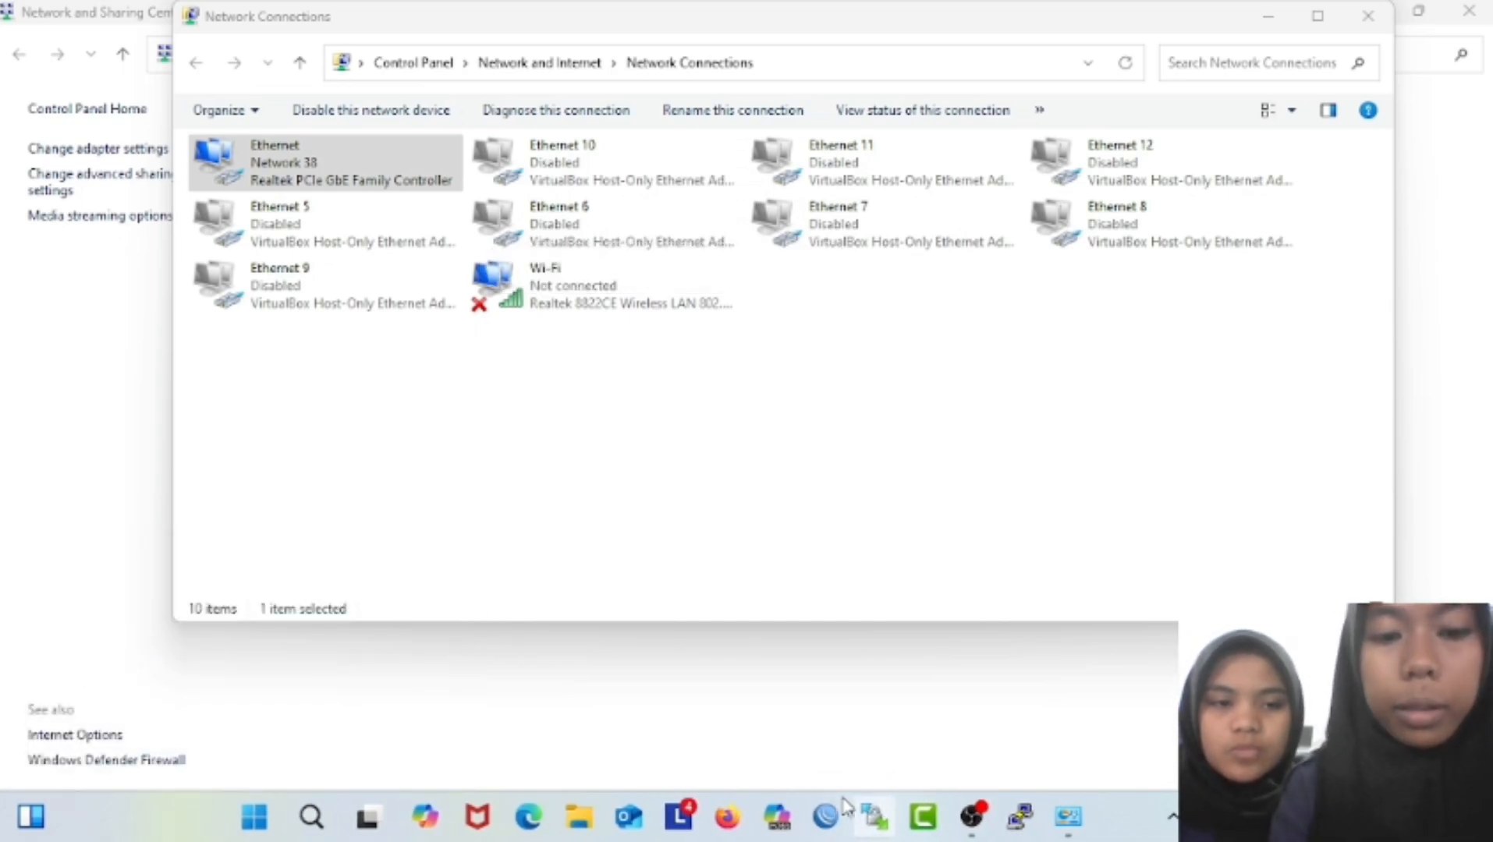
text(ipconfig)
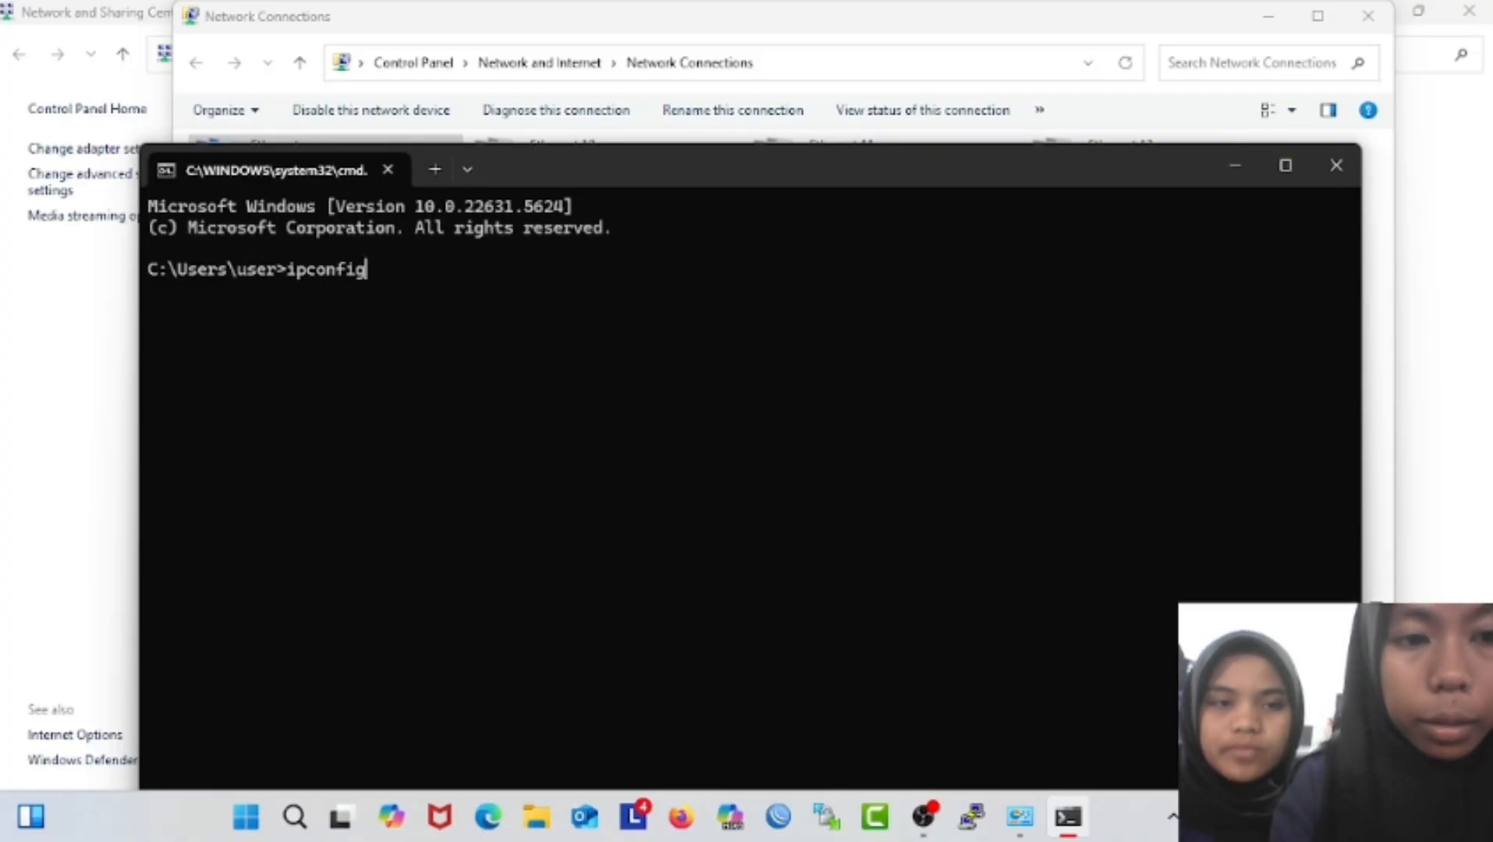
key(Return)
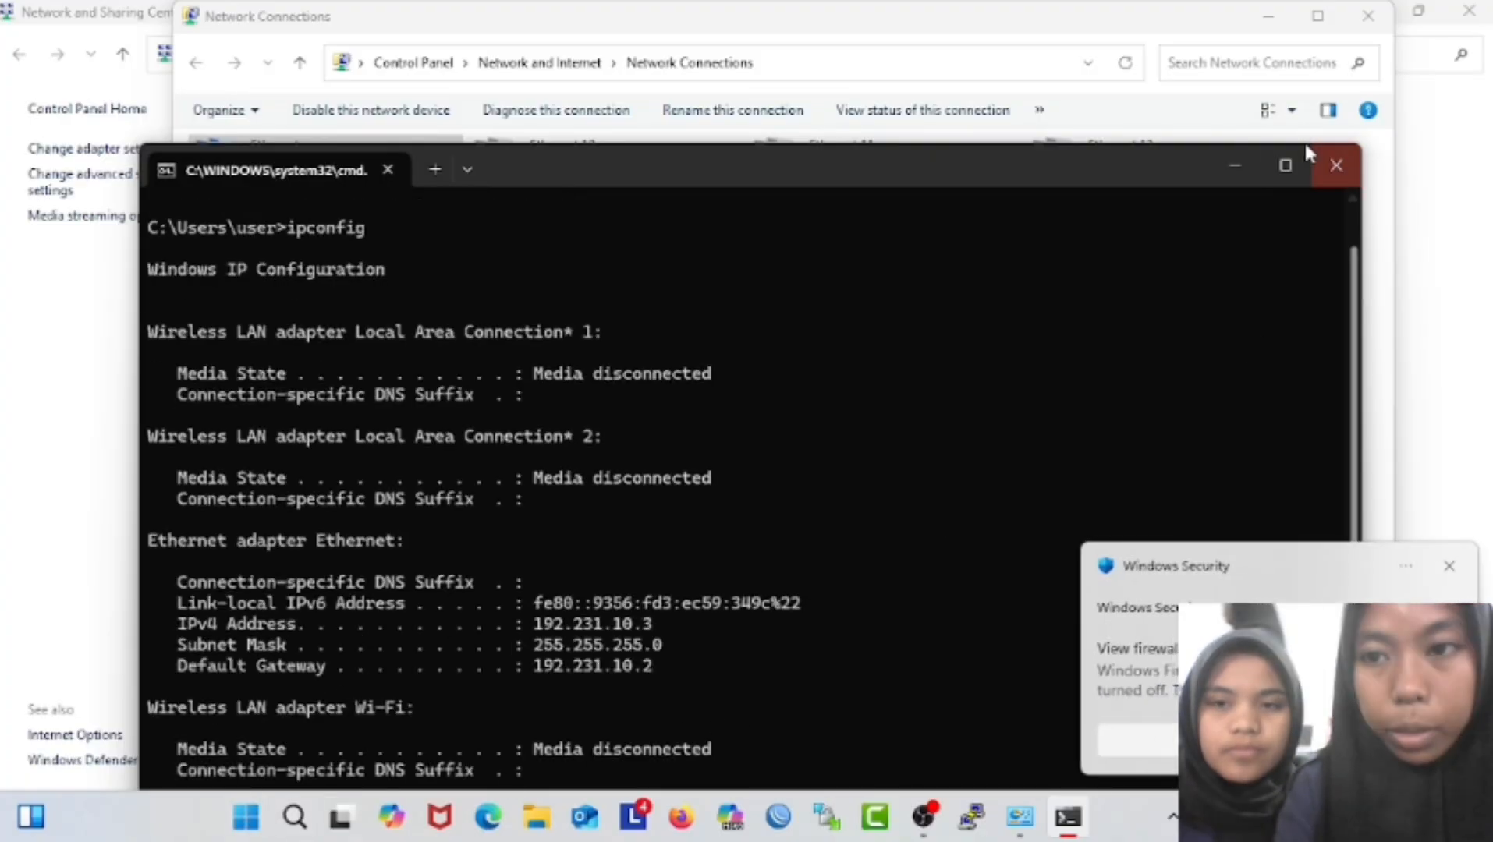
Ping 172.16.132.1 from the maximized Command Prompt.
click(1285, 166)
text(ping 712)
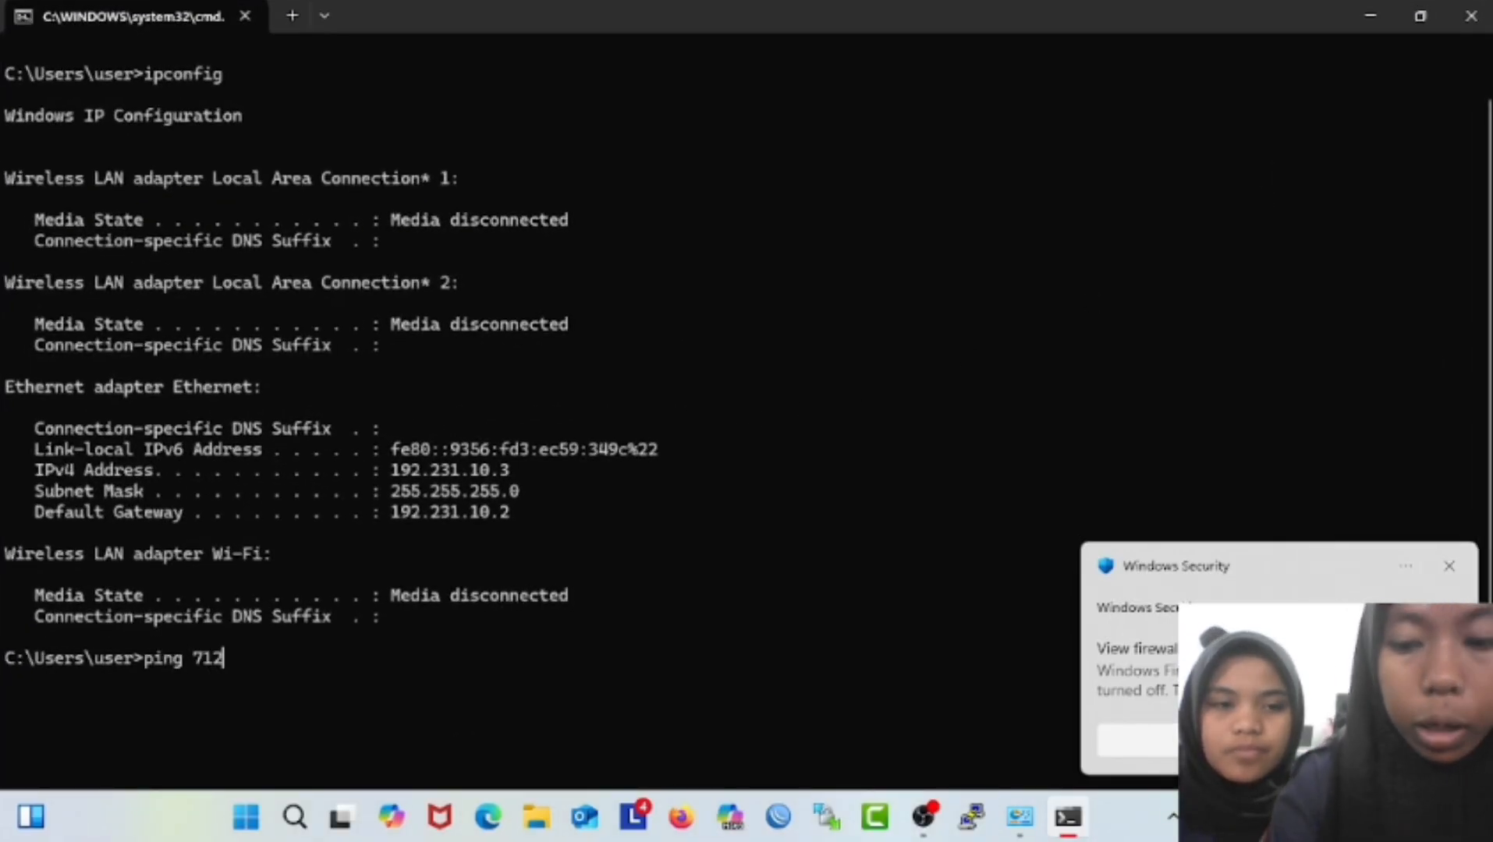
key(BackSpace)
key(BackSpace)
key(BackSpace)
text(1)
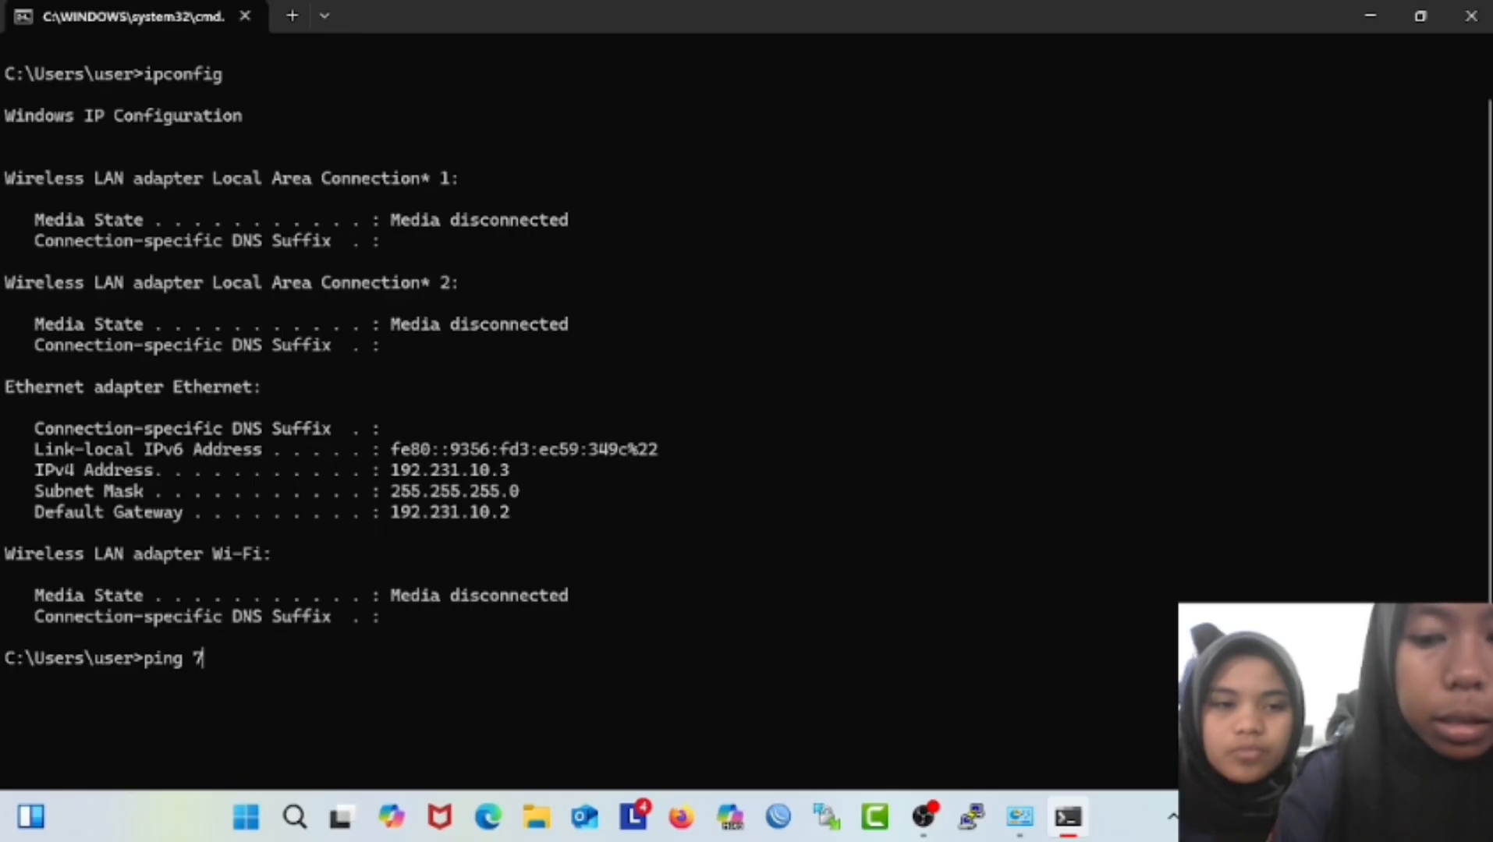
text(72.1)
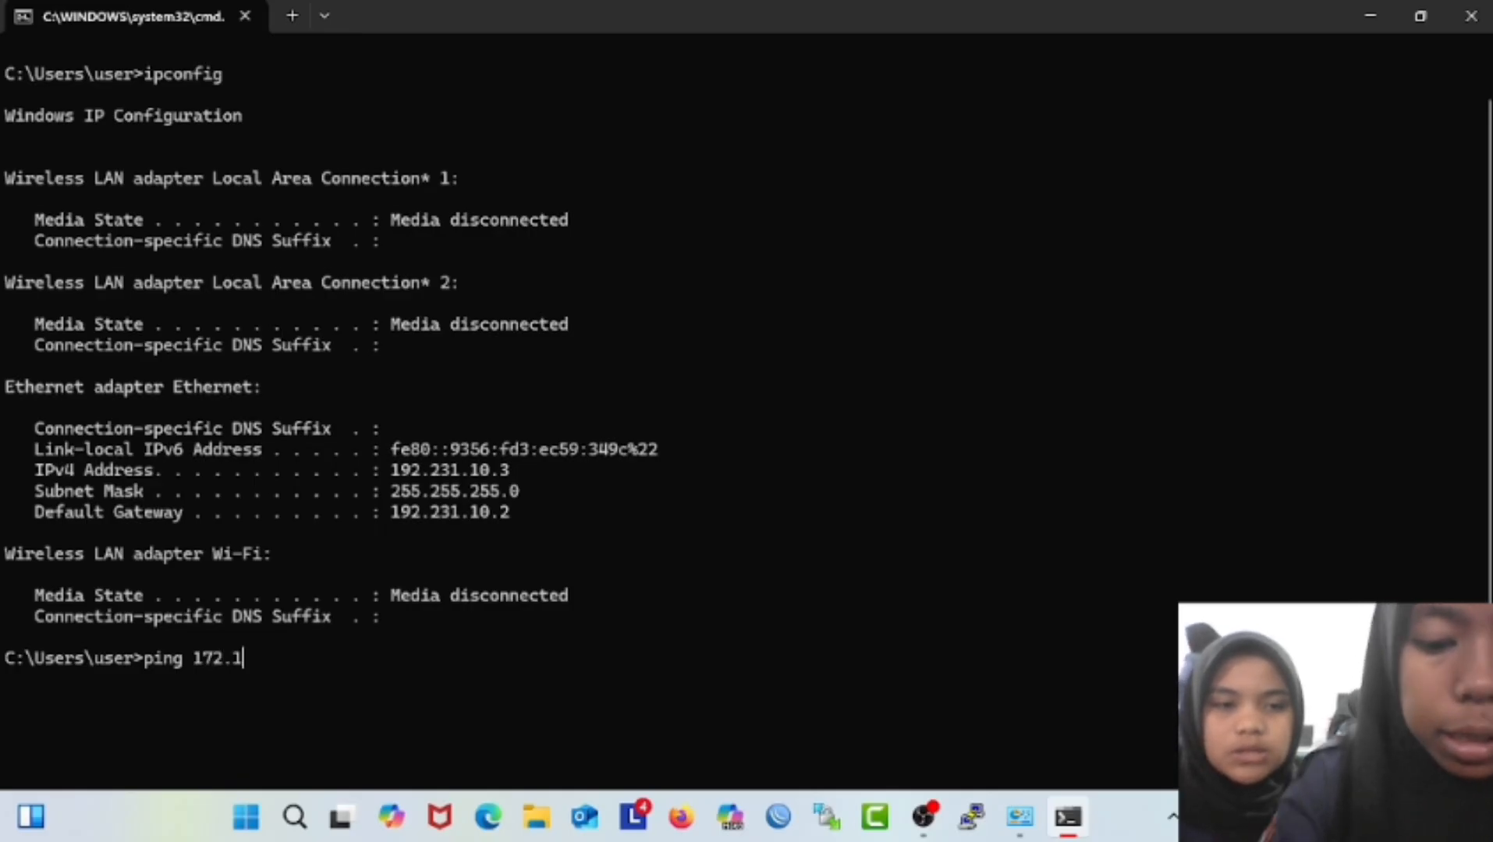
text(6.132)
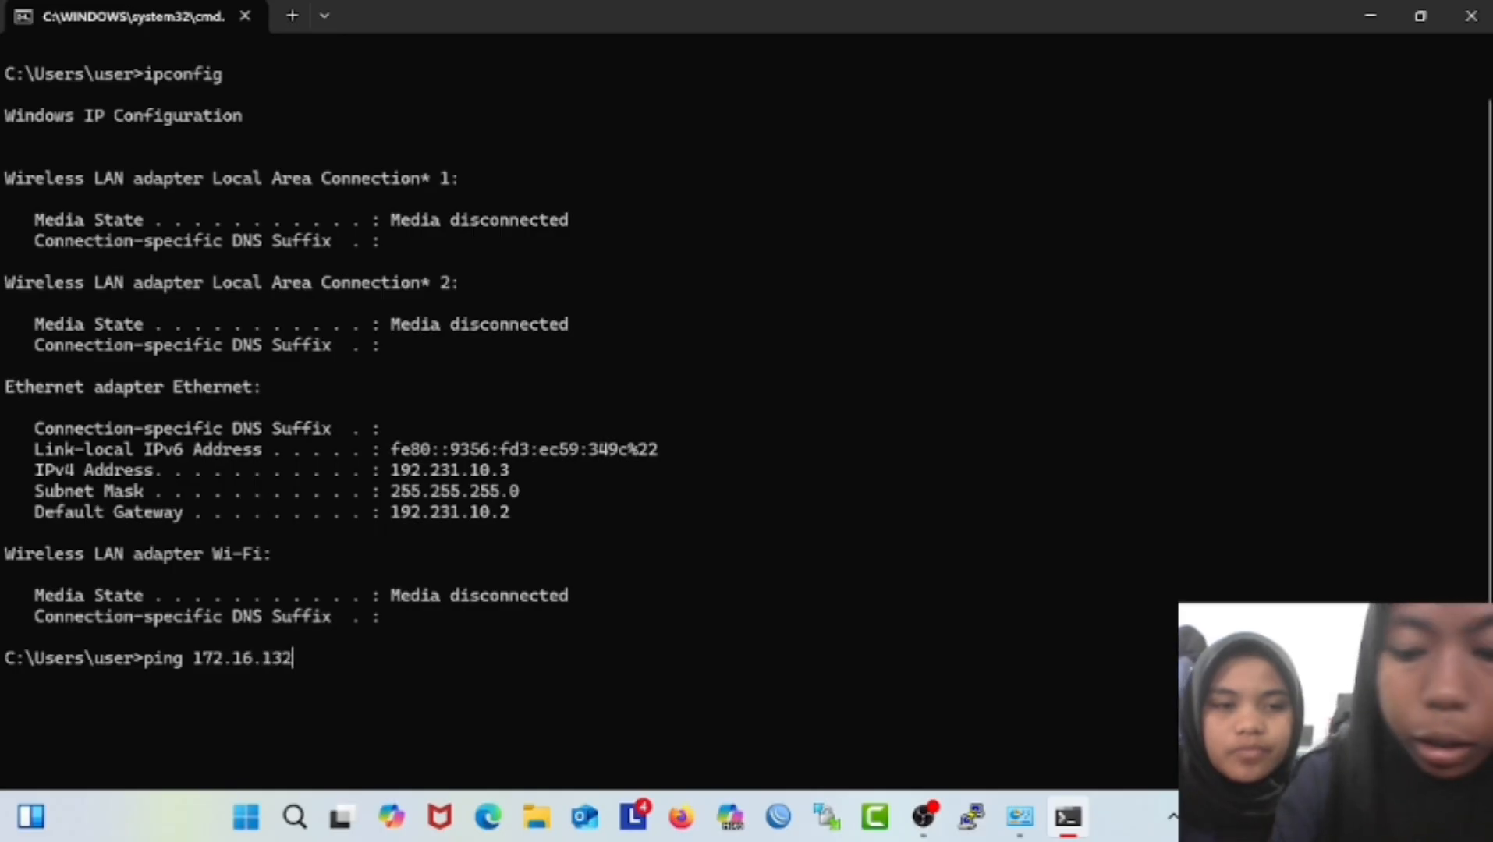
text(.1)
key(Return)
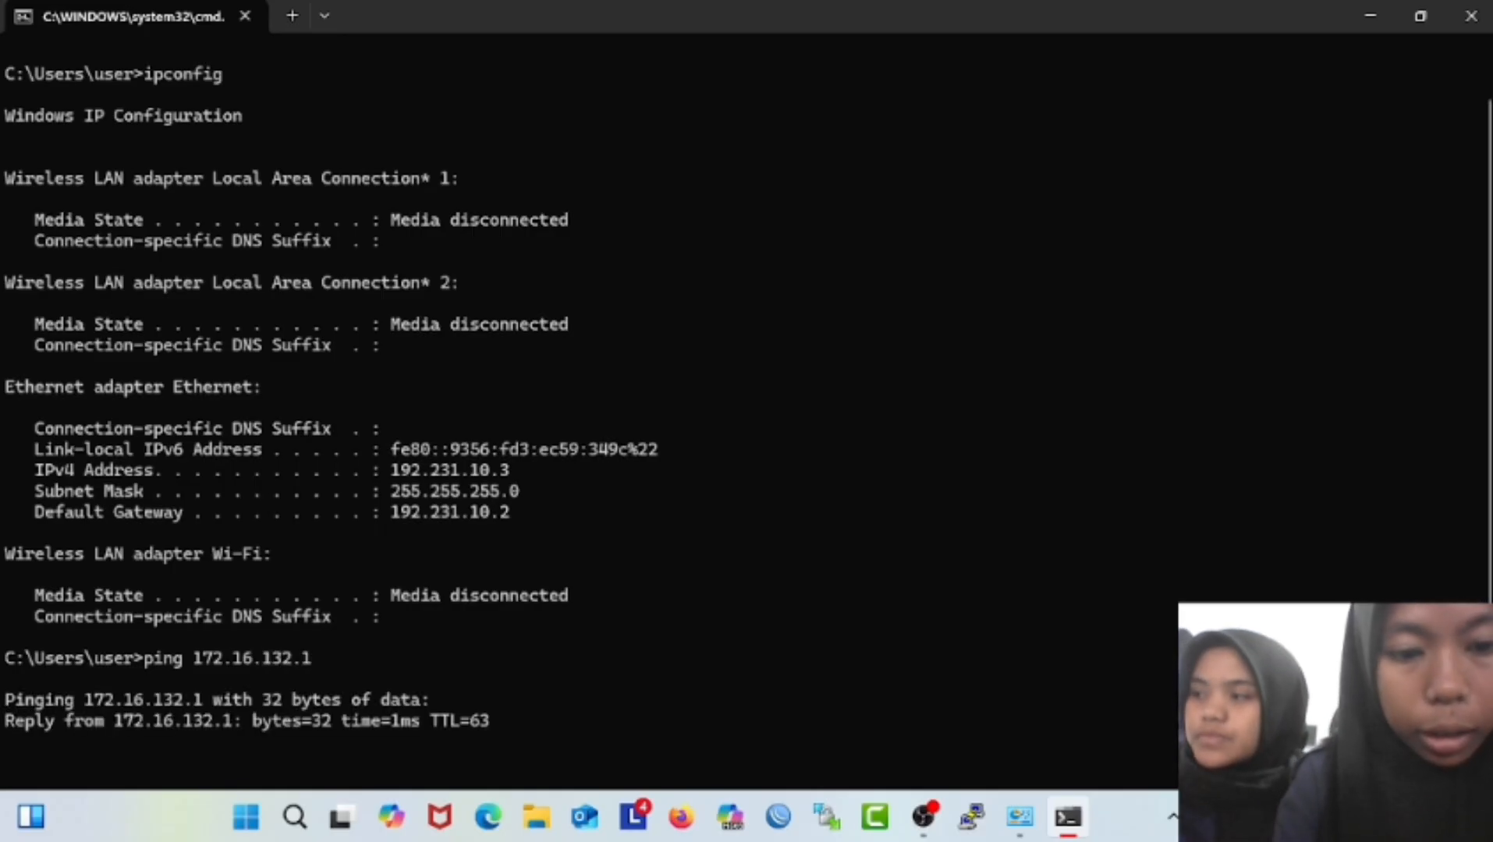
key(ctrl+c)
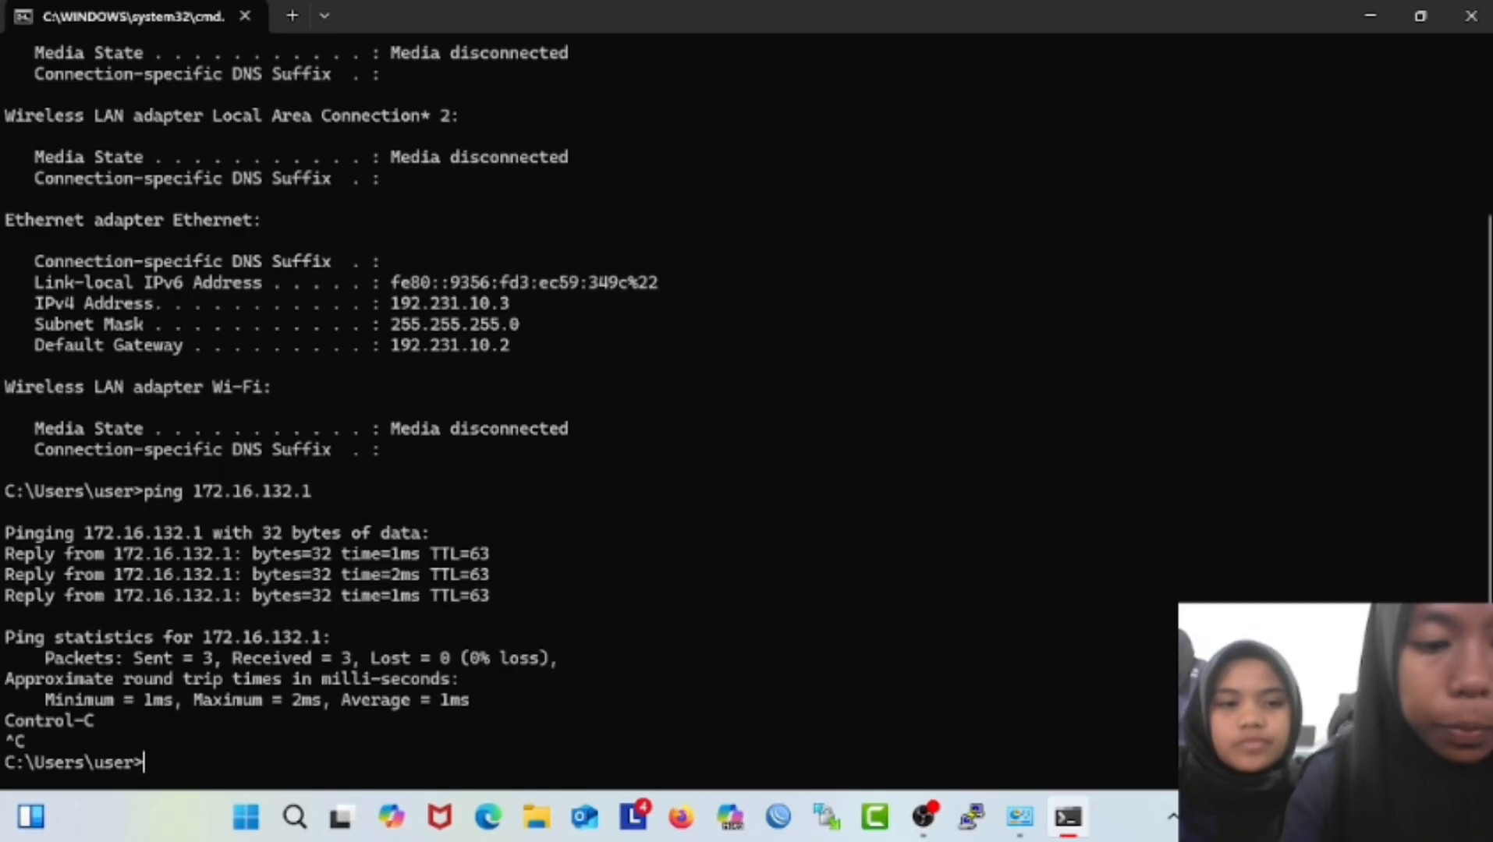
Ping the gateway at 192.231.10.2.
key(Up)
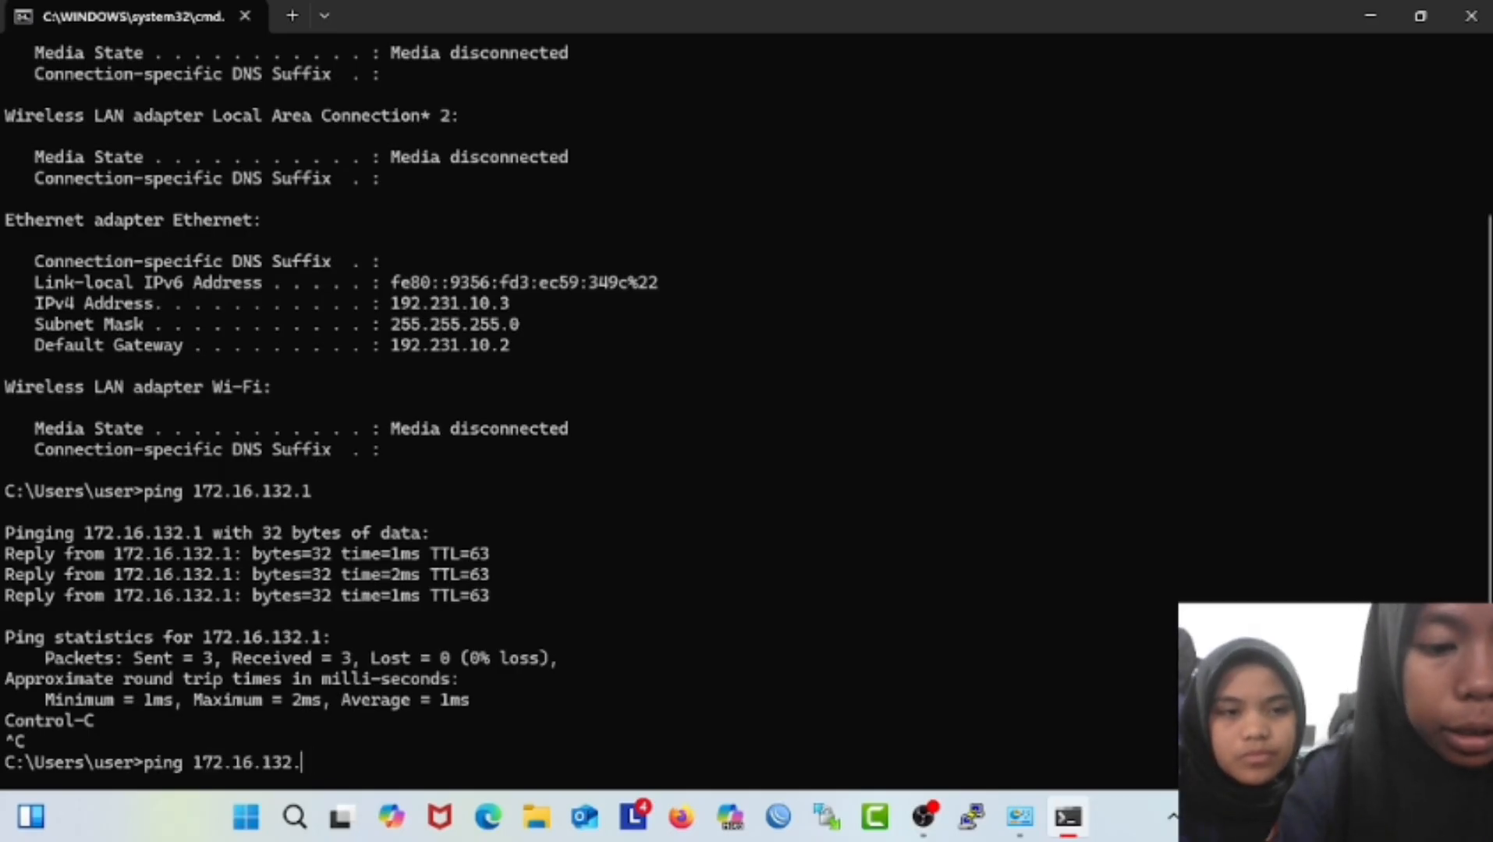
key(BackSpace)
key(BackSpace)
key(BackSpace)
key(BackSpace)
key(BackSpace)
key(BackSpace)
key(BackSpace)
key(BackSpace)
key(BackSpace)
key(BackSpace)
text(91)
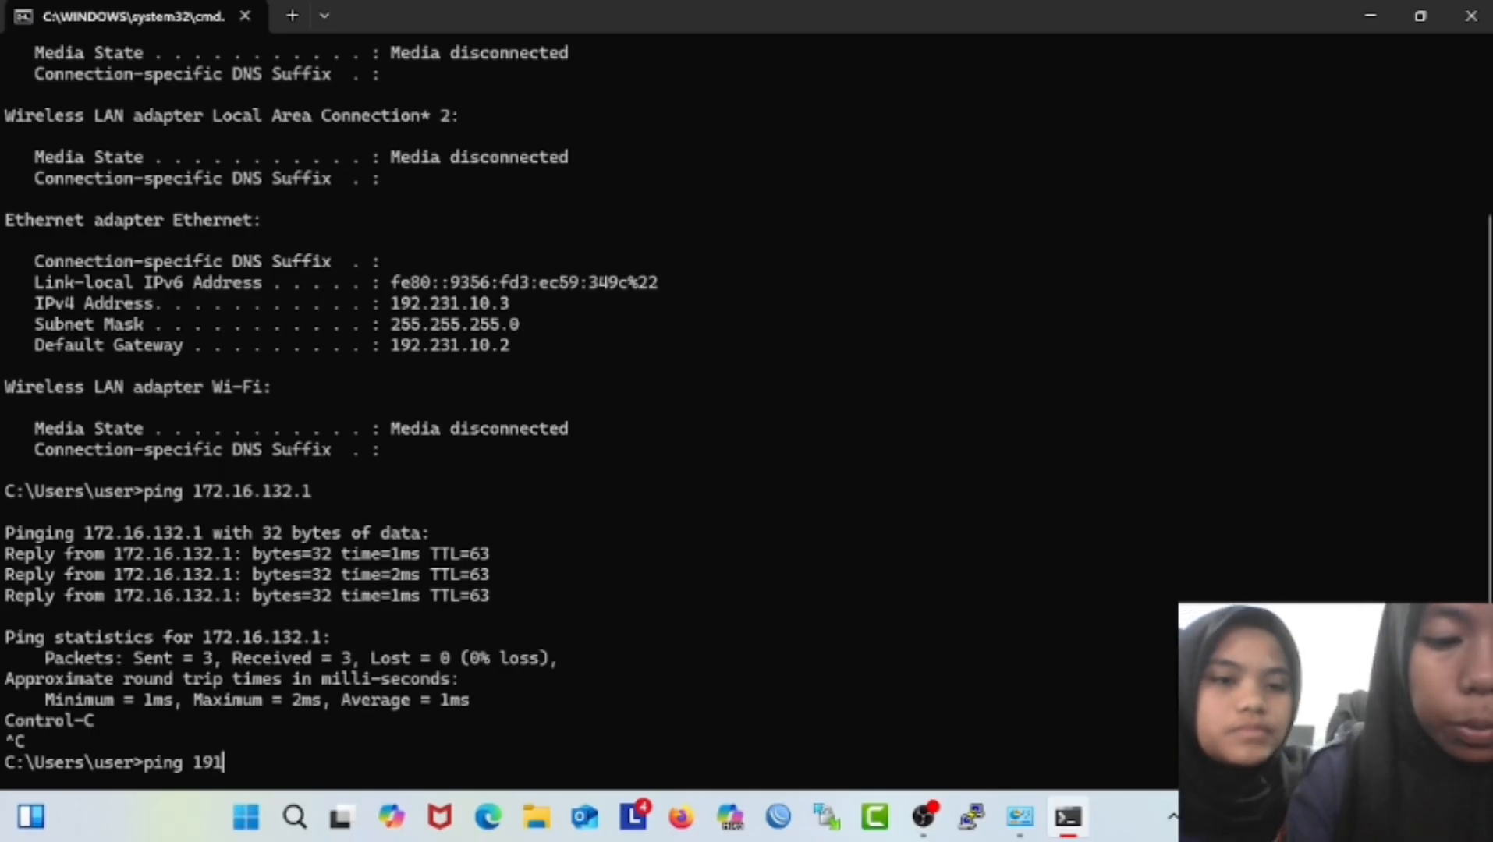
key(BackSpace)
text(2.)
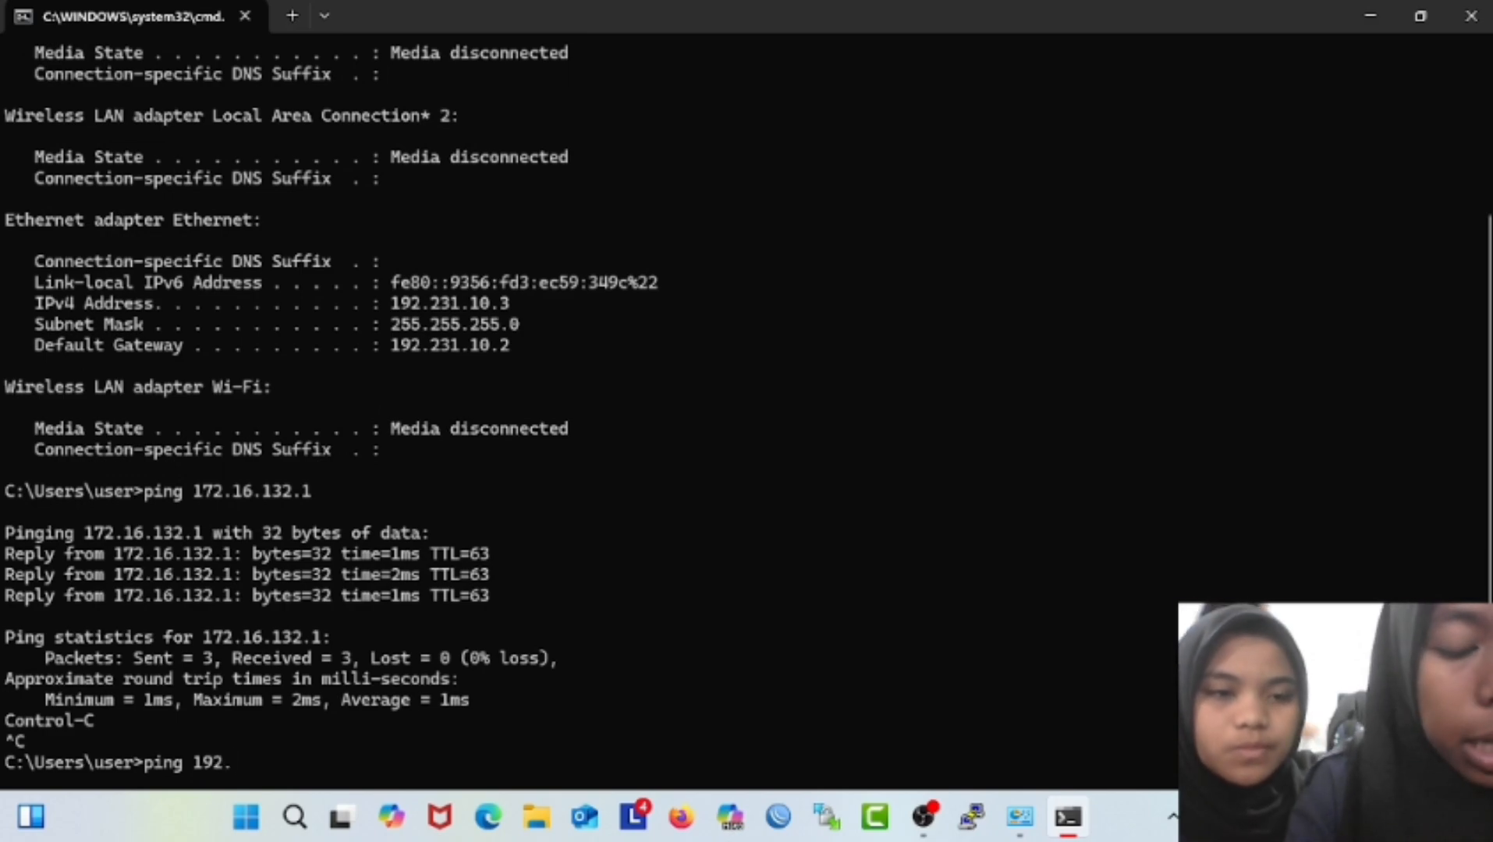
text(231)
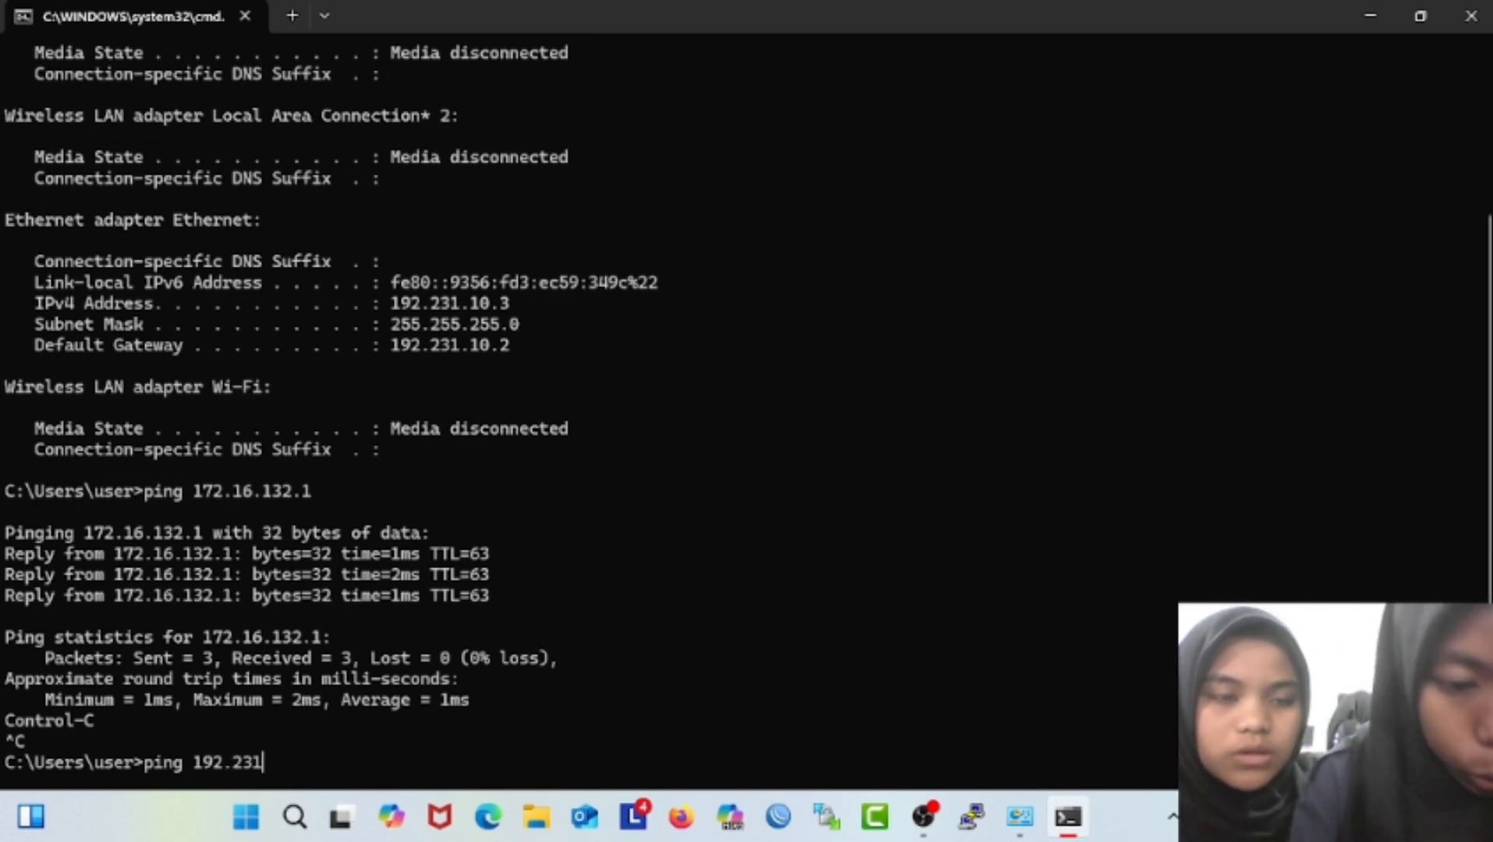
text(.1)
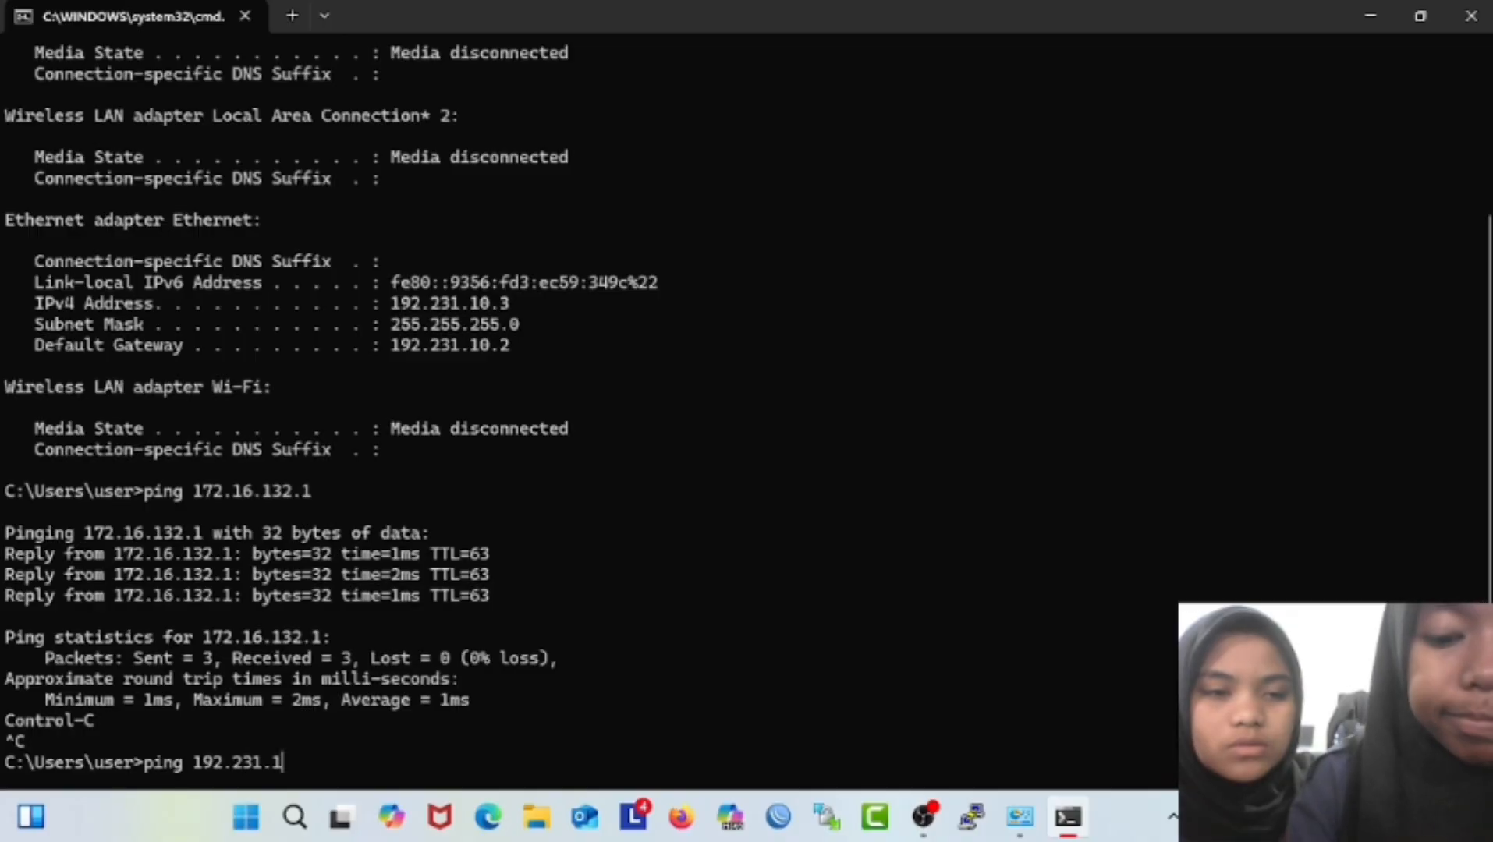
text(0.2)
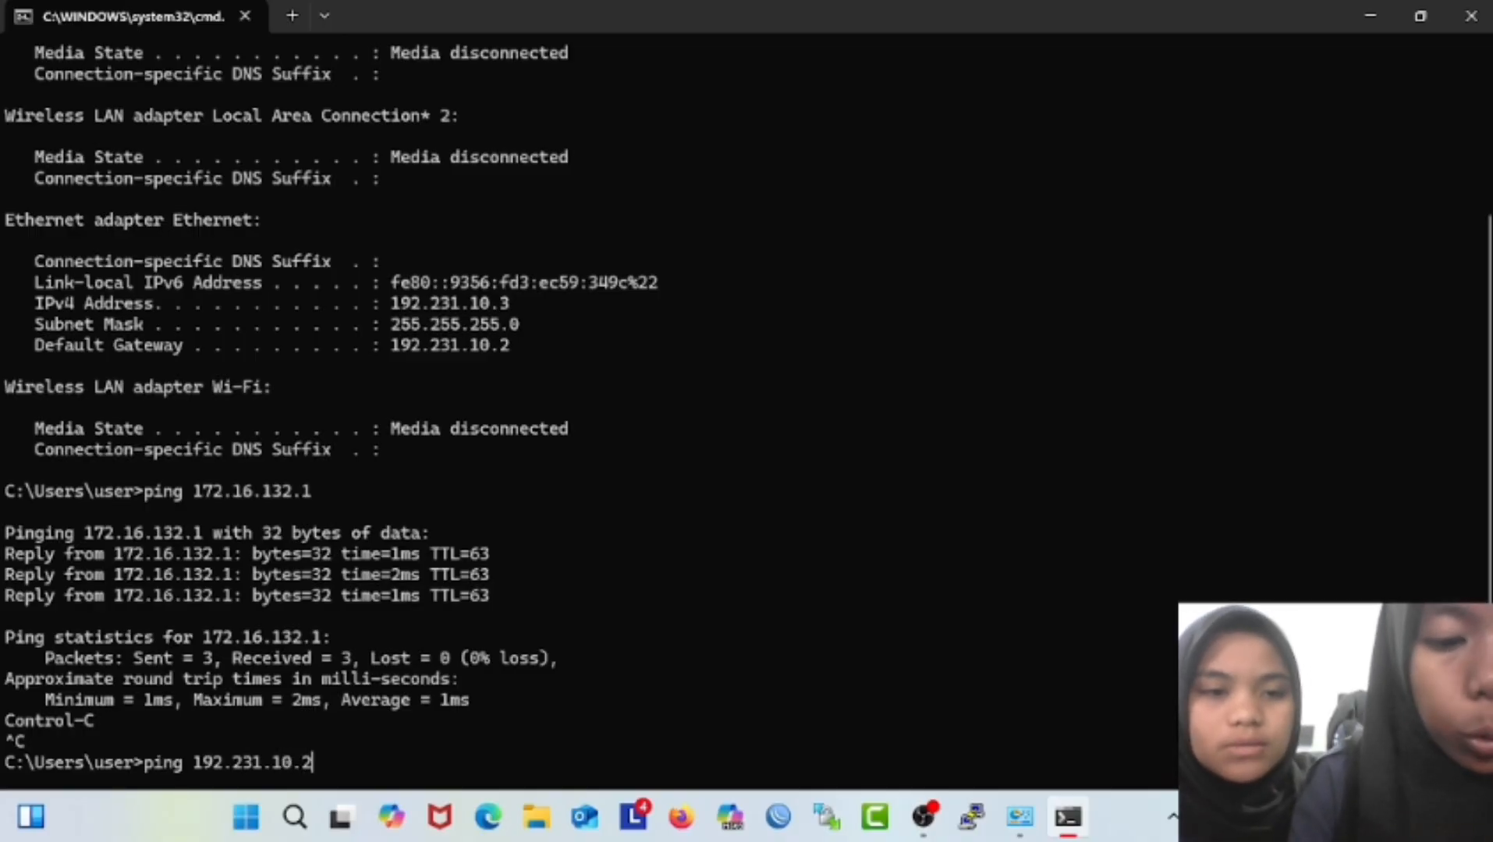
key(Return)
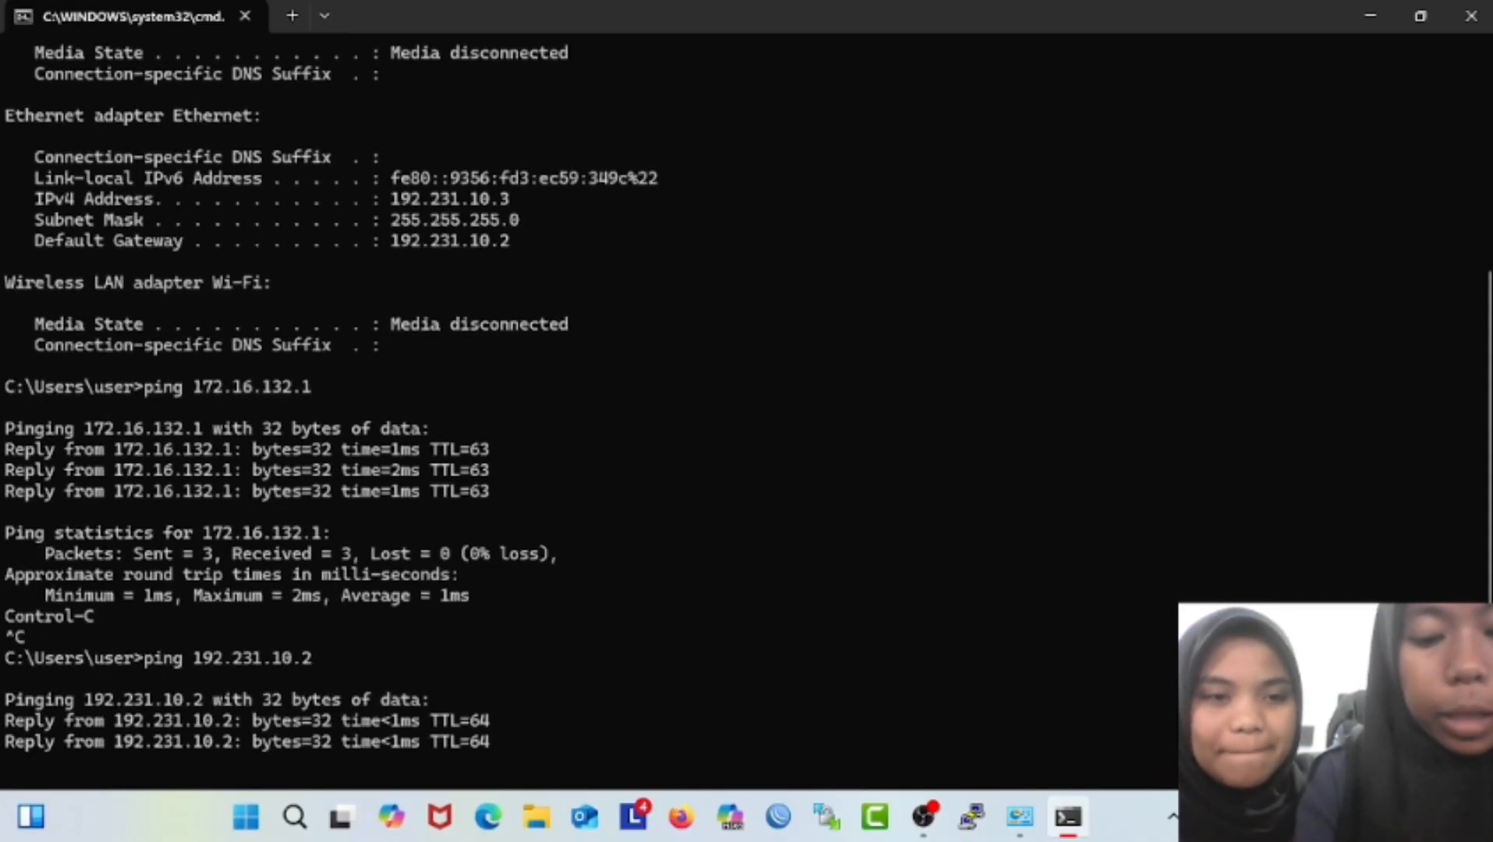
key(ctrl+c)
Ping the laptop's own address 192.231.10.3.
key(Up)
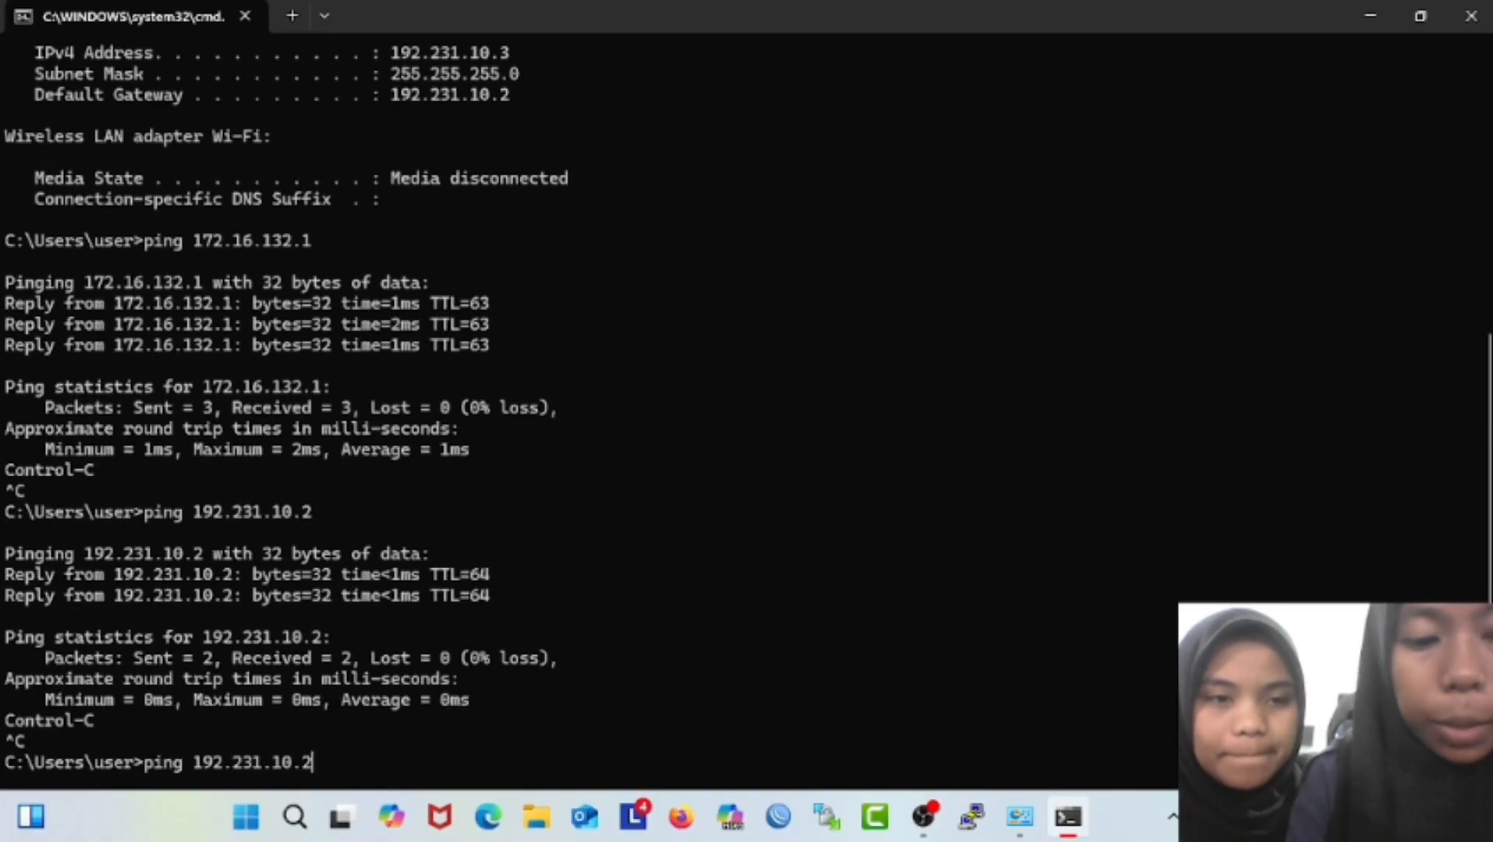
key(BackSpace)
text(3)
key(Return)
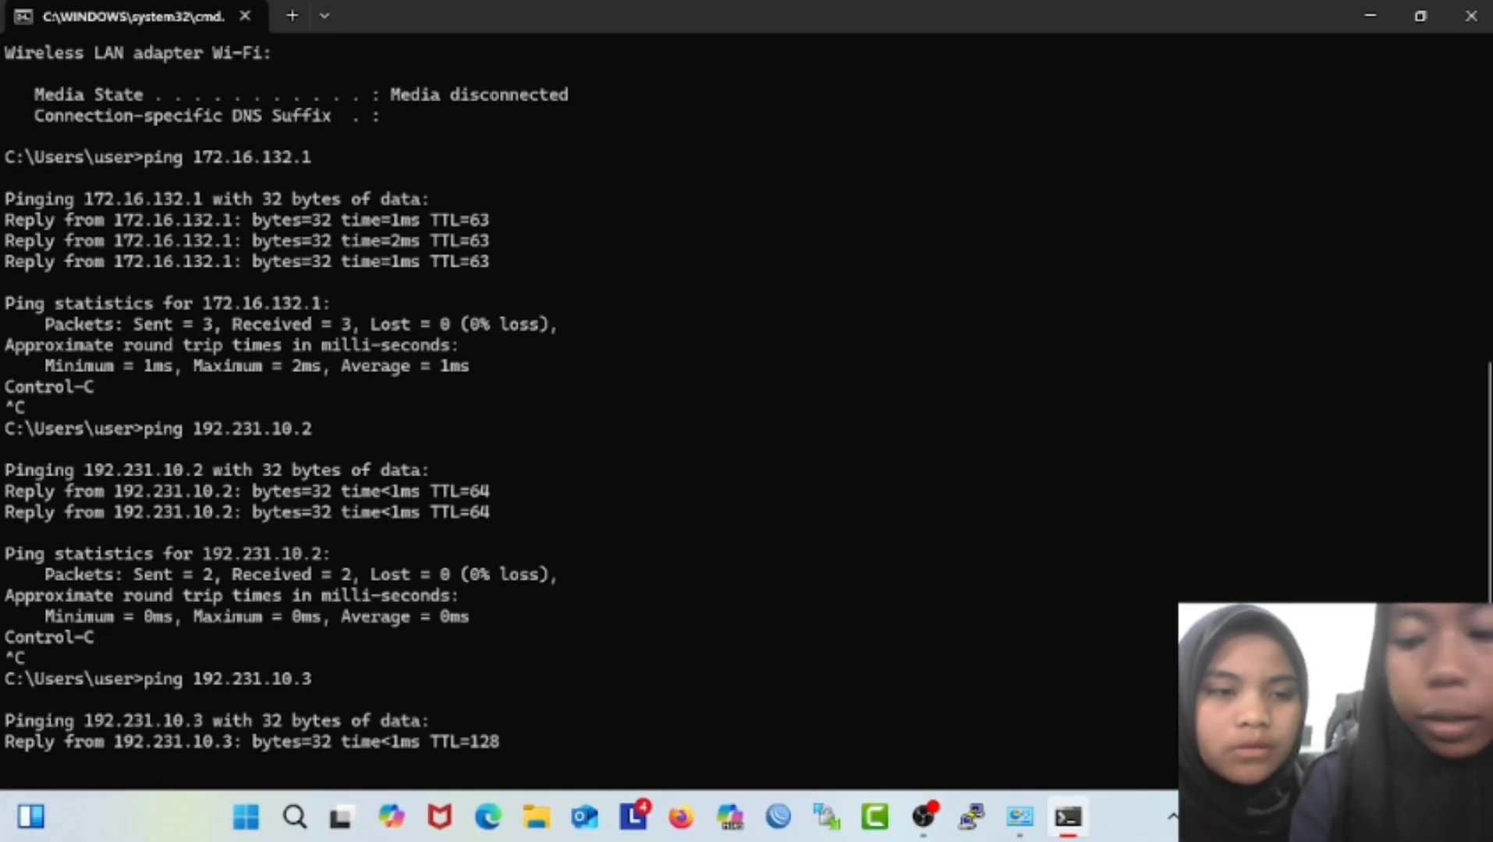
key(ctrl+c)
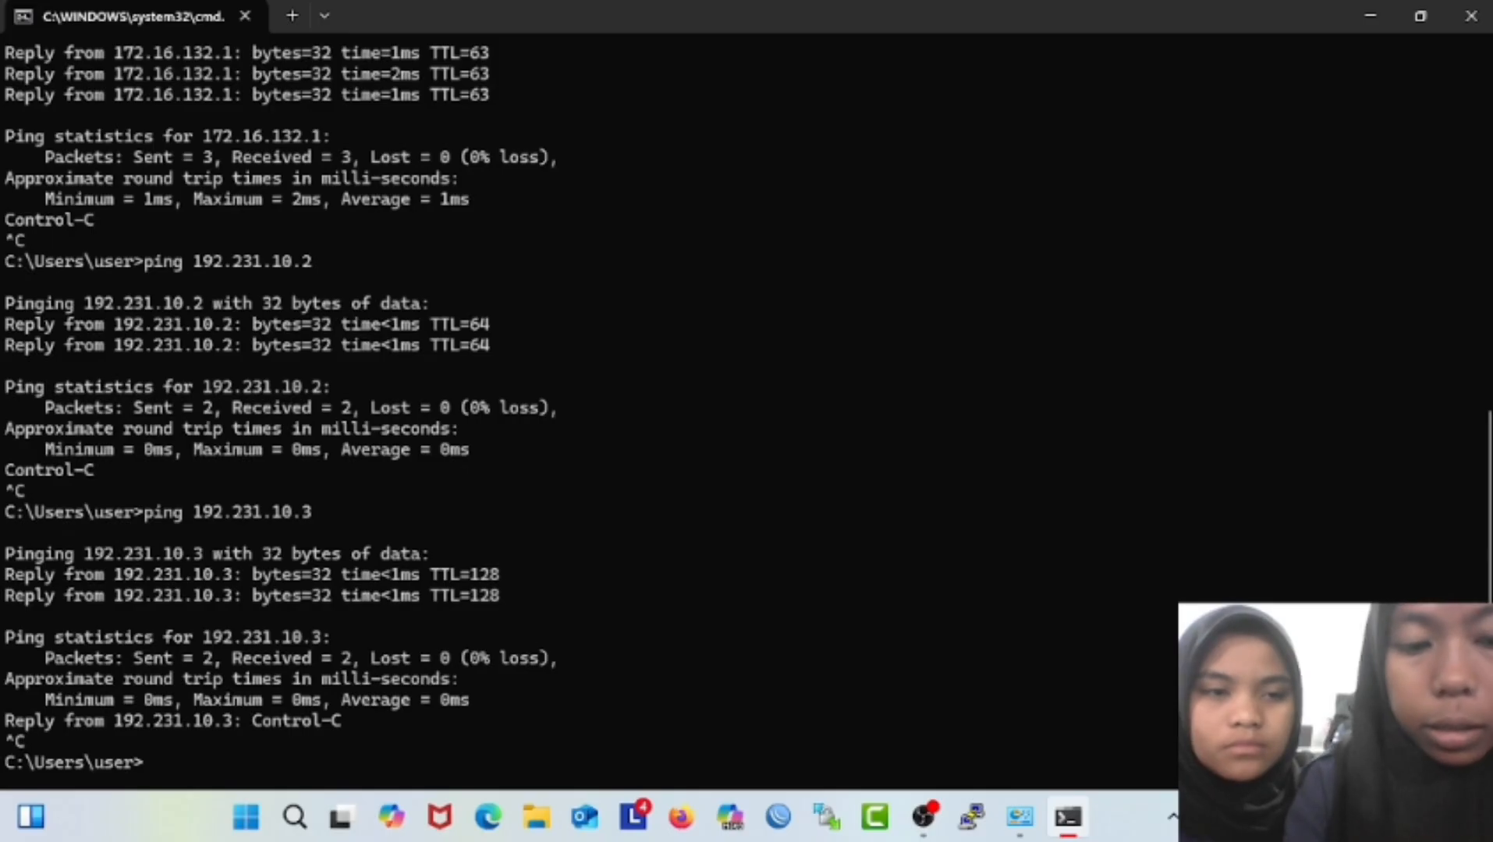
Ping the far router at 192.122.20.2.
key(Up)
key(BackSpace)
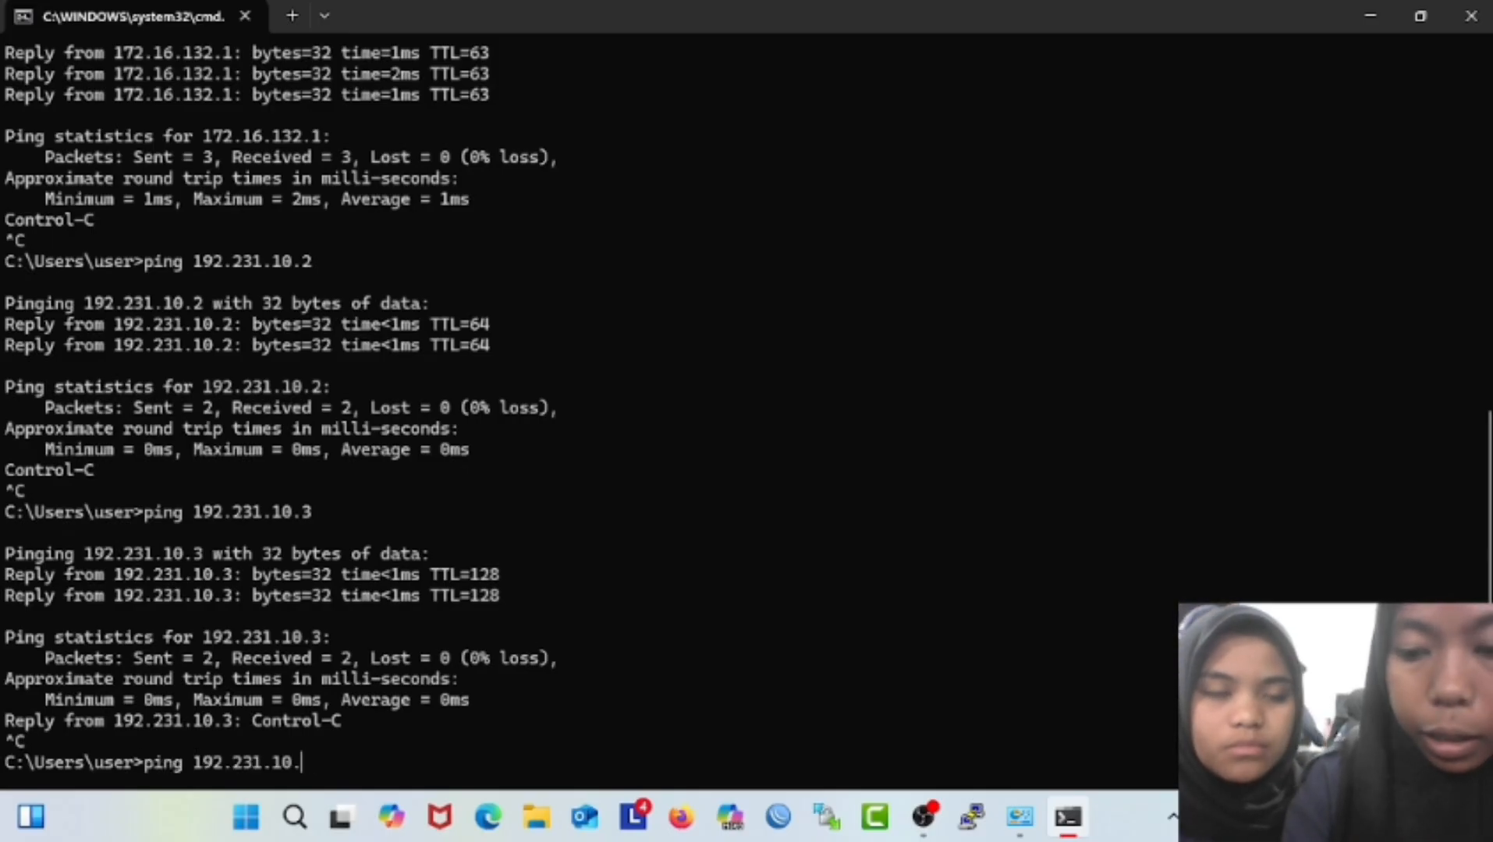
key(BackSpace)
key(BackSpace)
key(BackSpace)
key(BackSpace)
key(BackSpace)
key(BackSpace)
key(BackSpace)
key(BackSpace)
key(BackSpace)
key(BackSpace)
text(1)
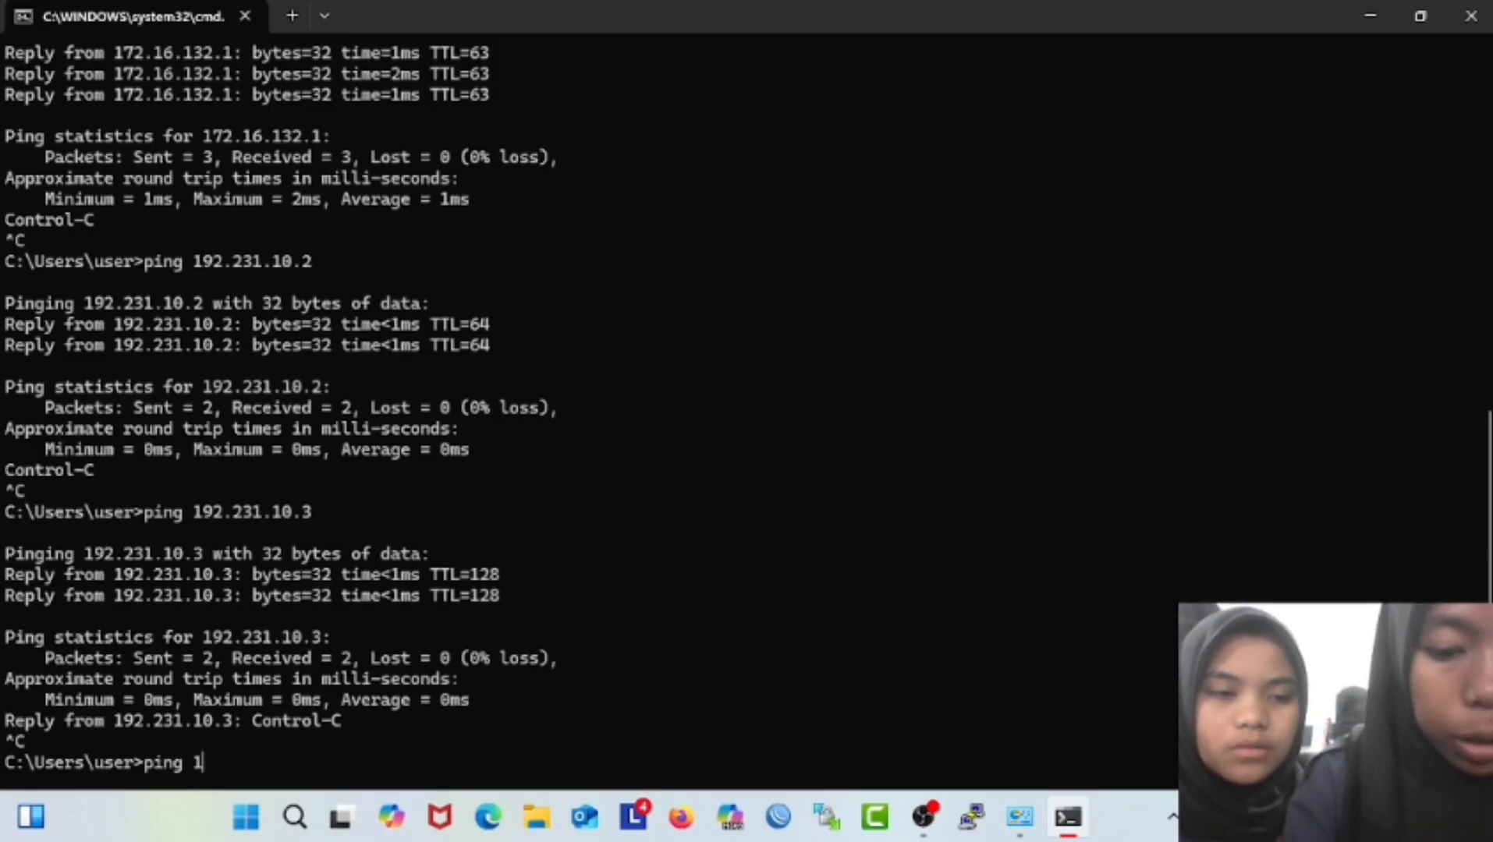
text(92.122.1)
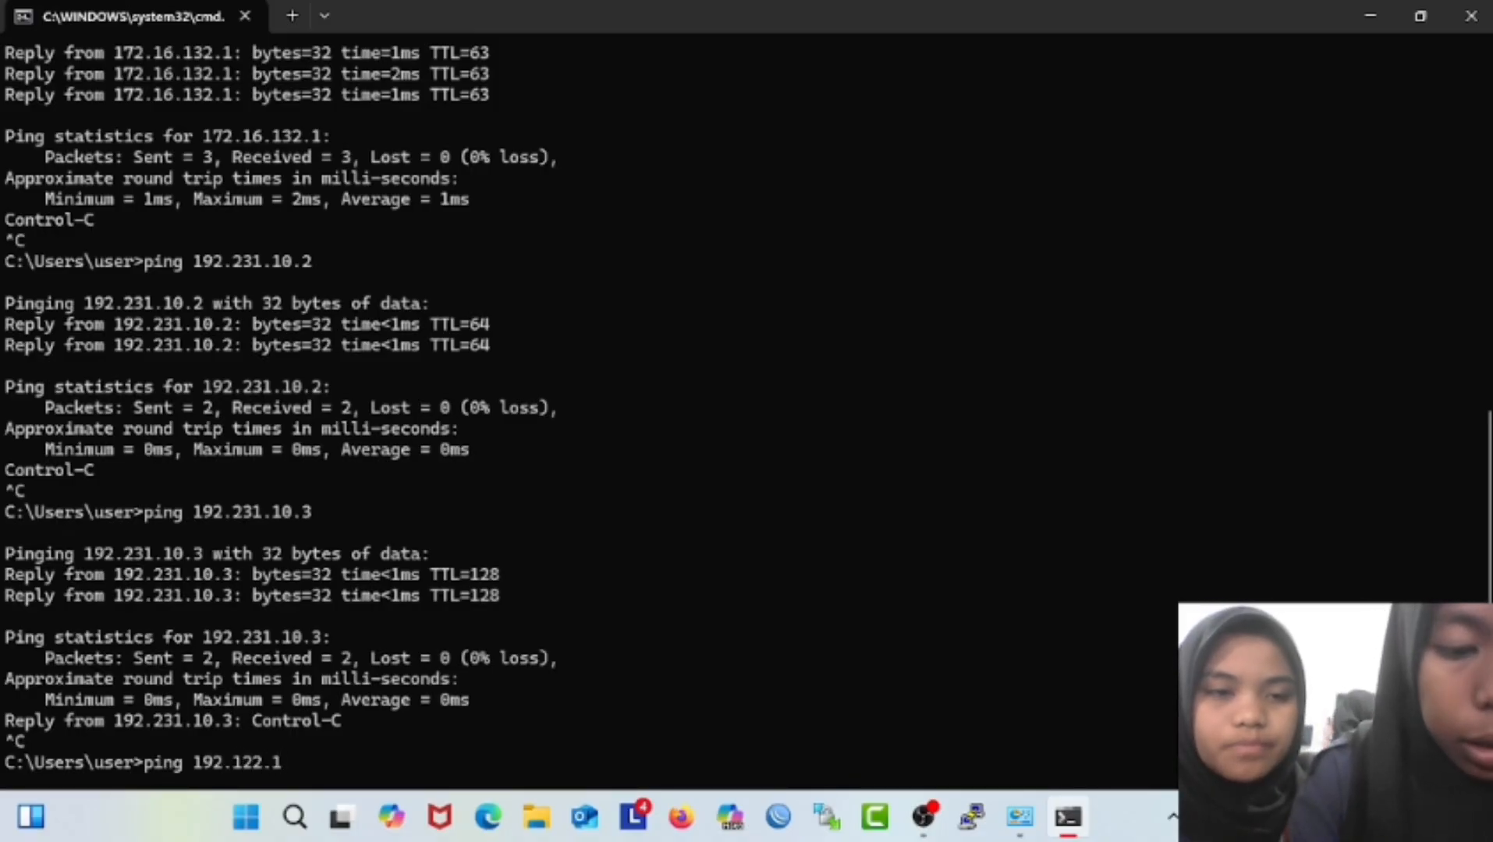
text(0.2)
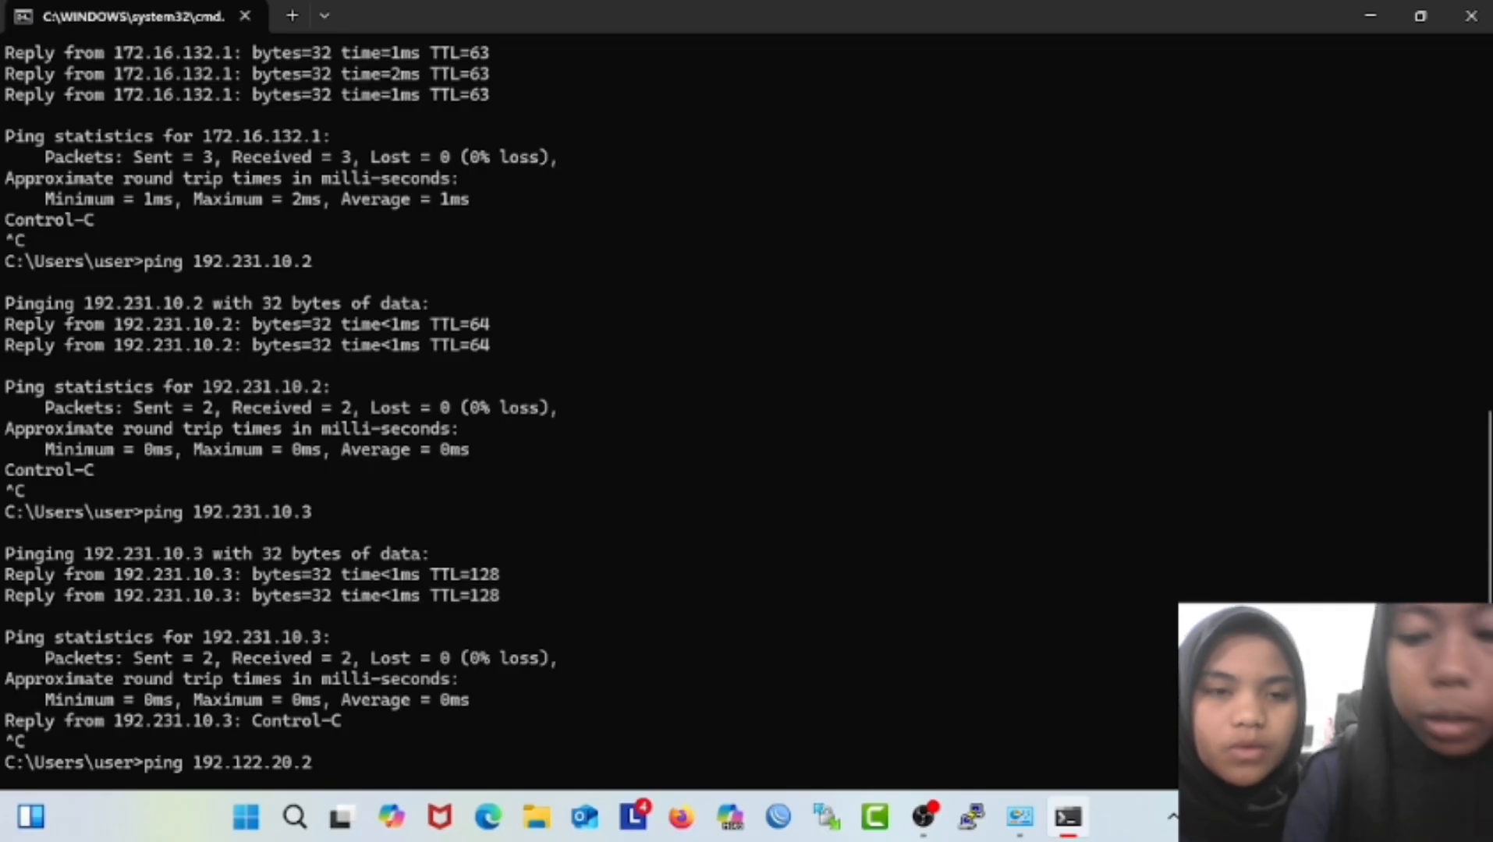
key(Return)
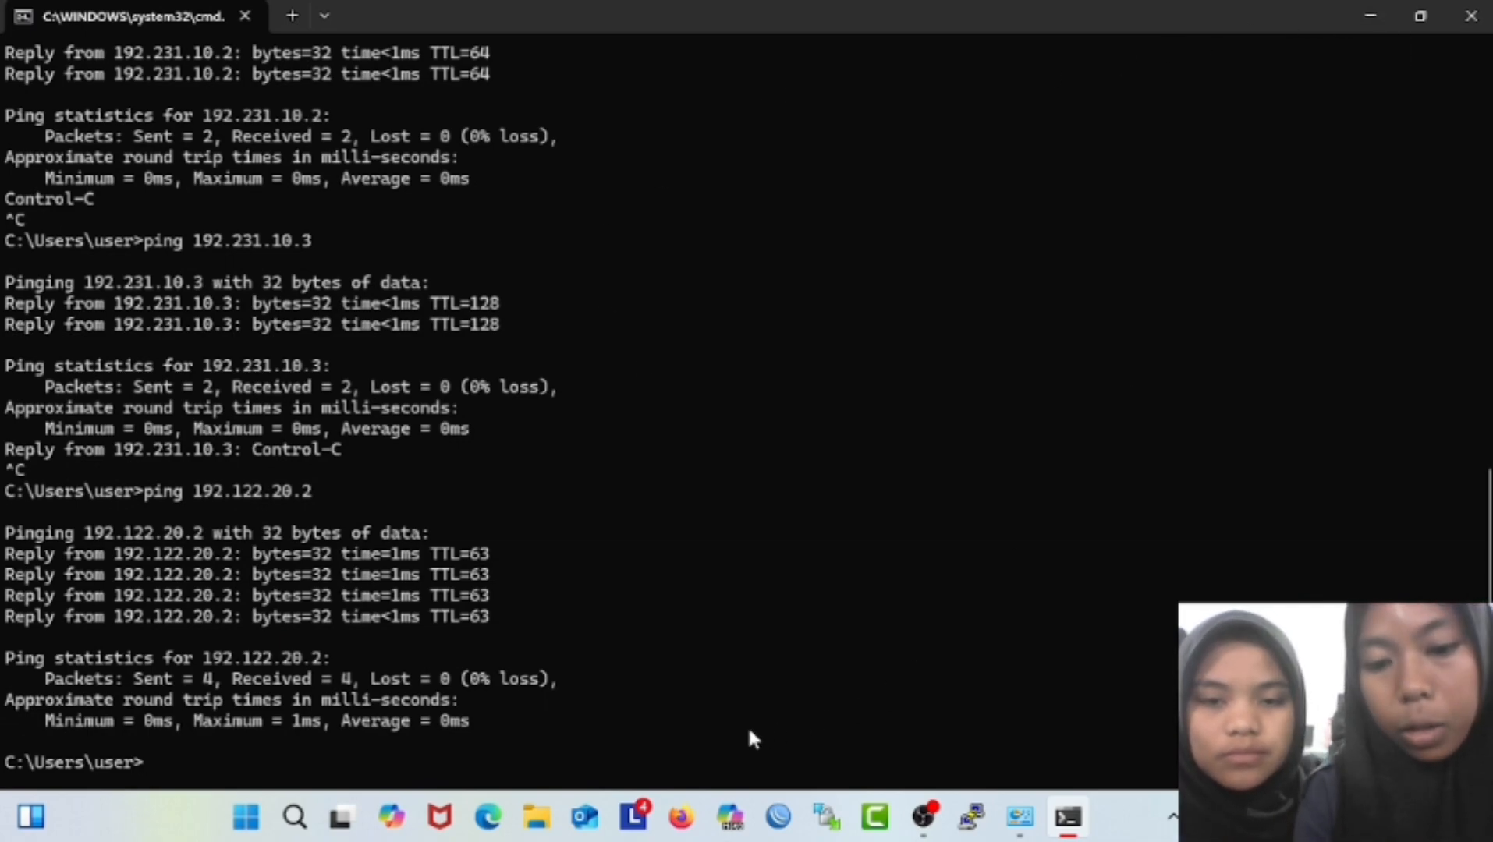
Load linux.org in Firefox and confirm the proxy's ERROR: Forbidden page appears.
click(681, 817)
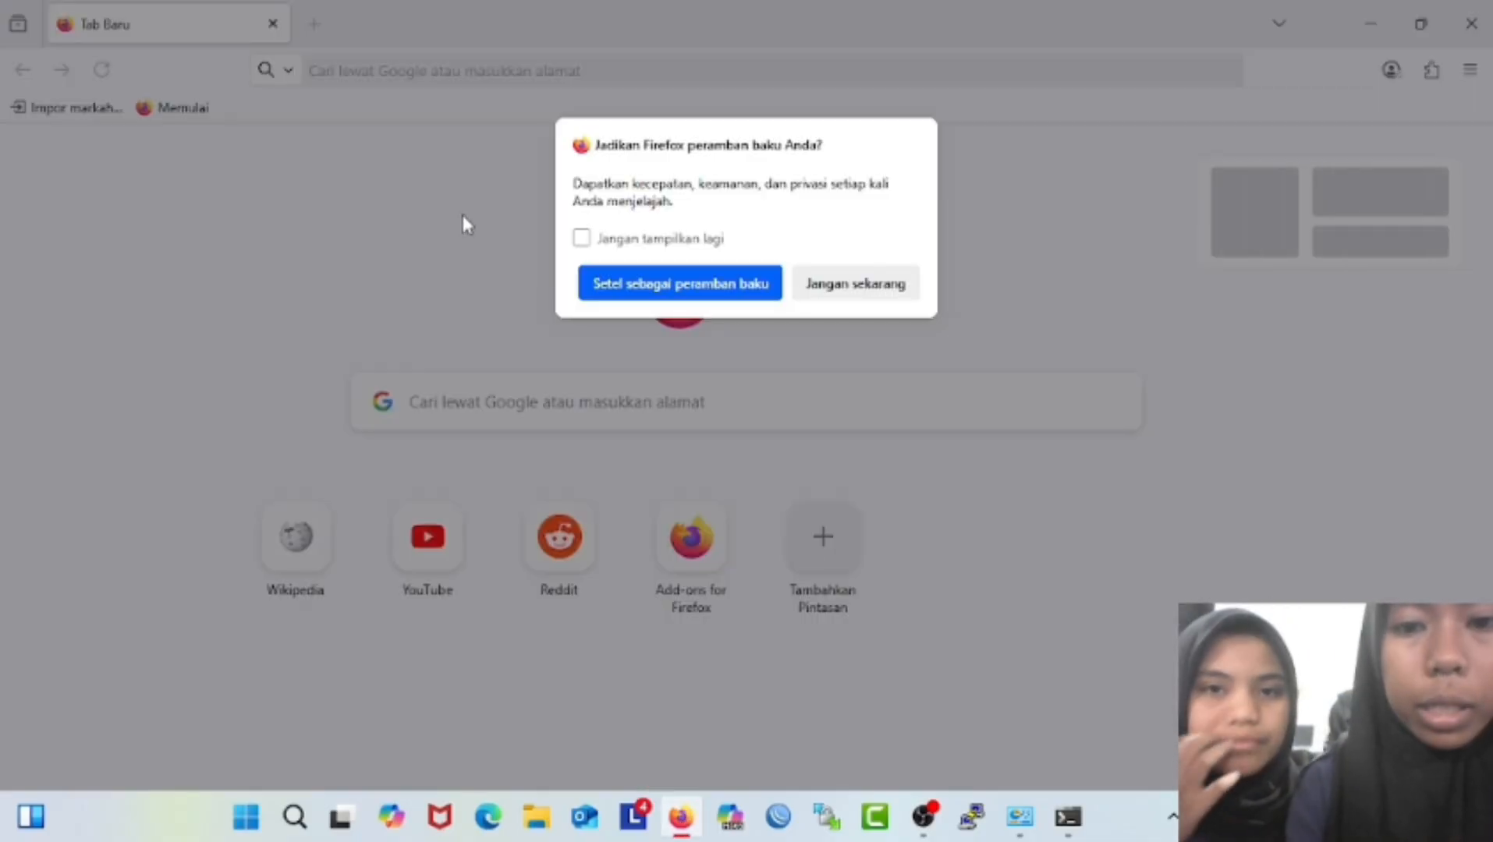
click(800, 280)
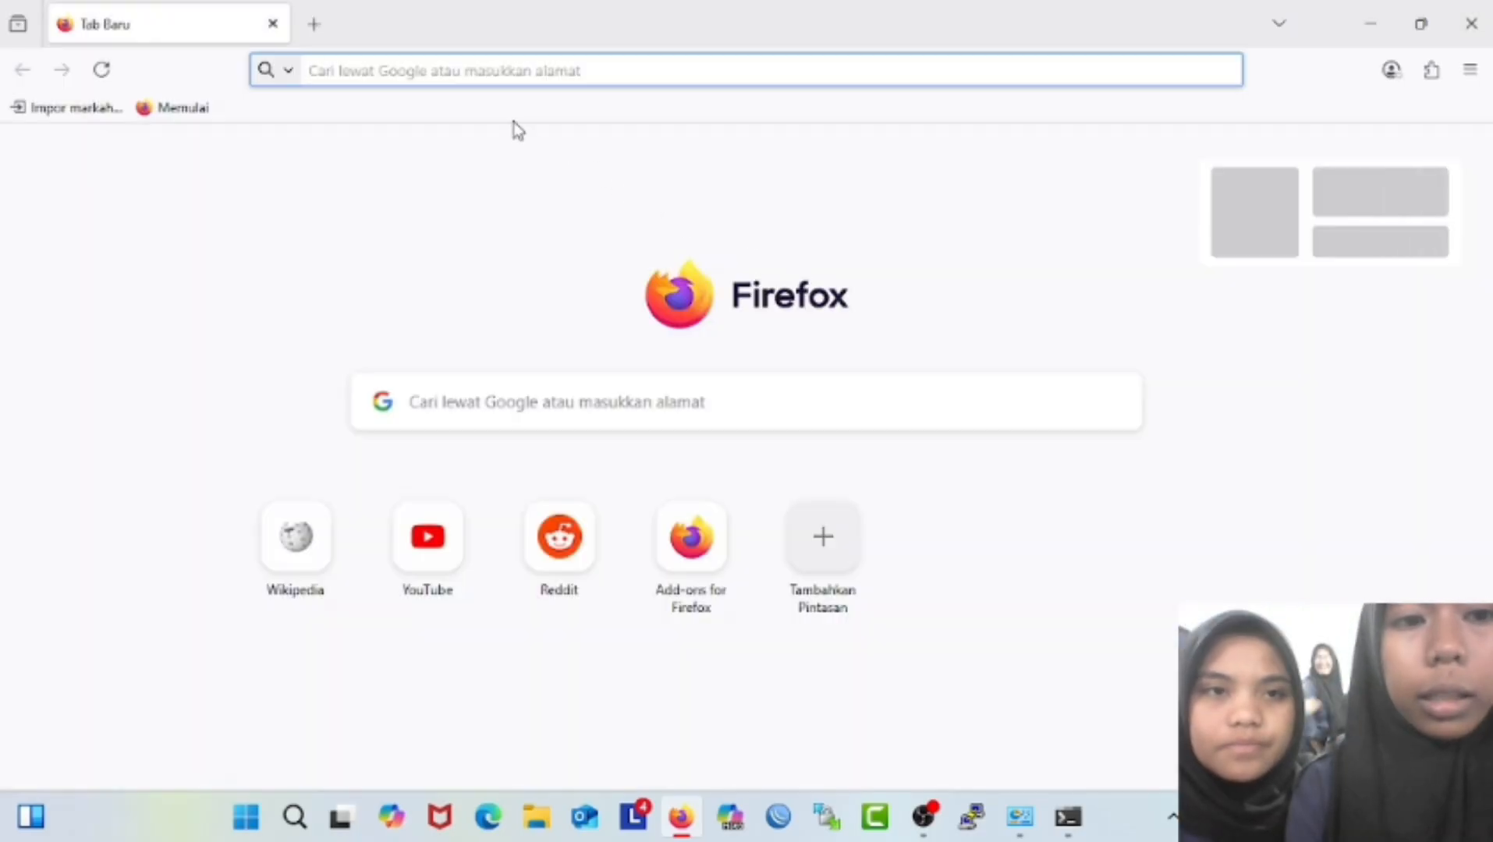
text(linux)
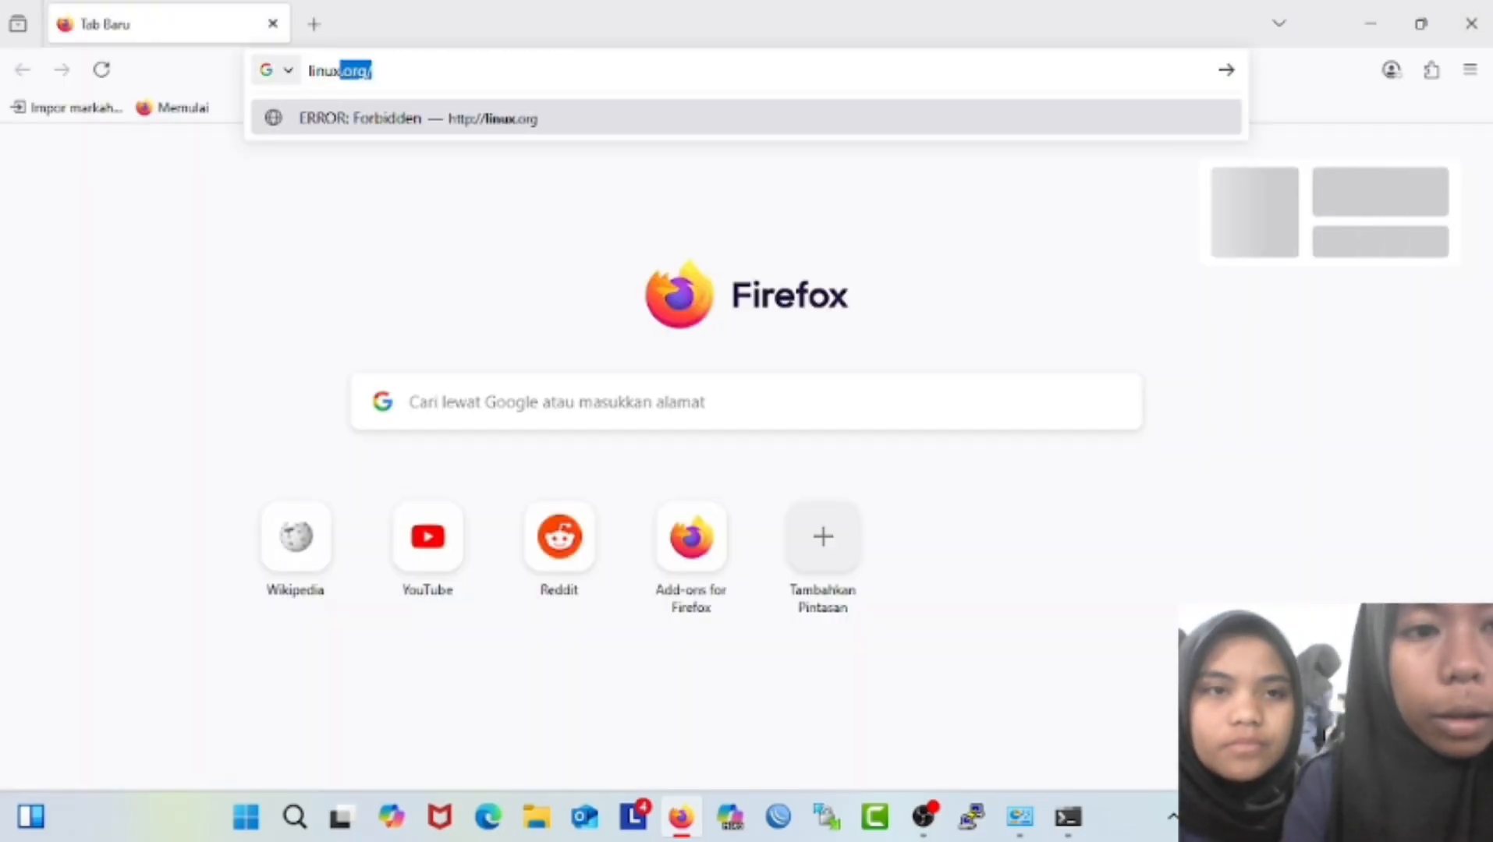
text(.org)
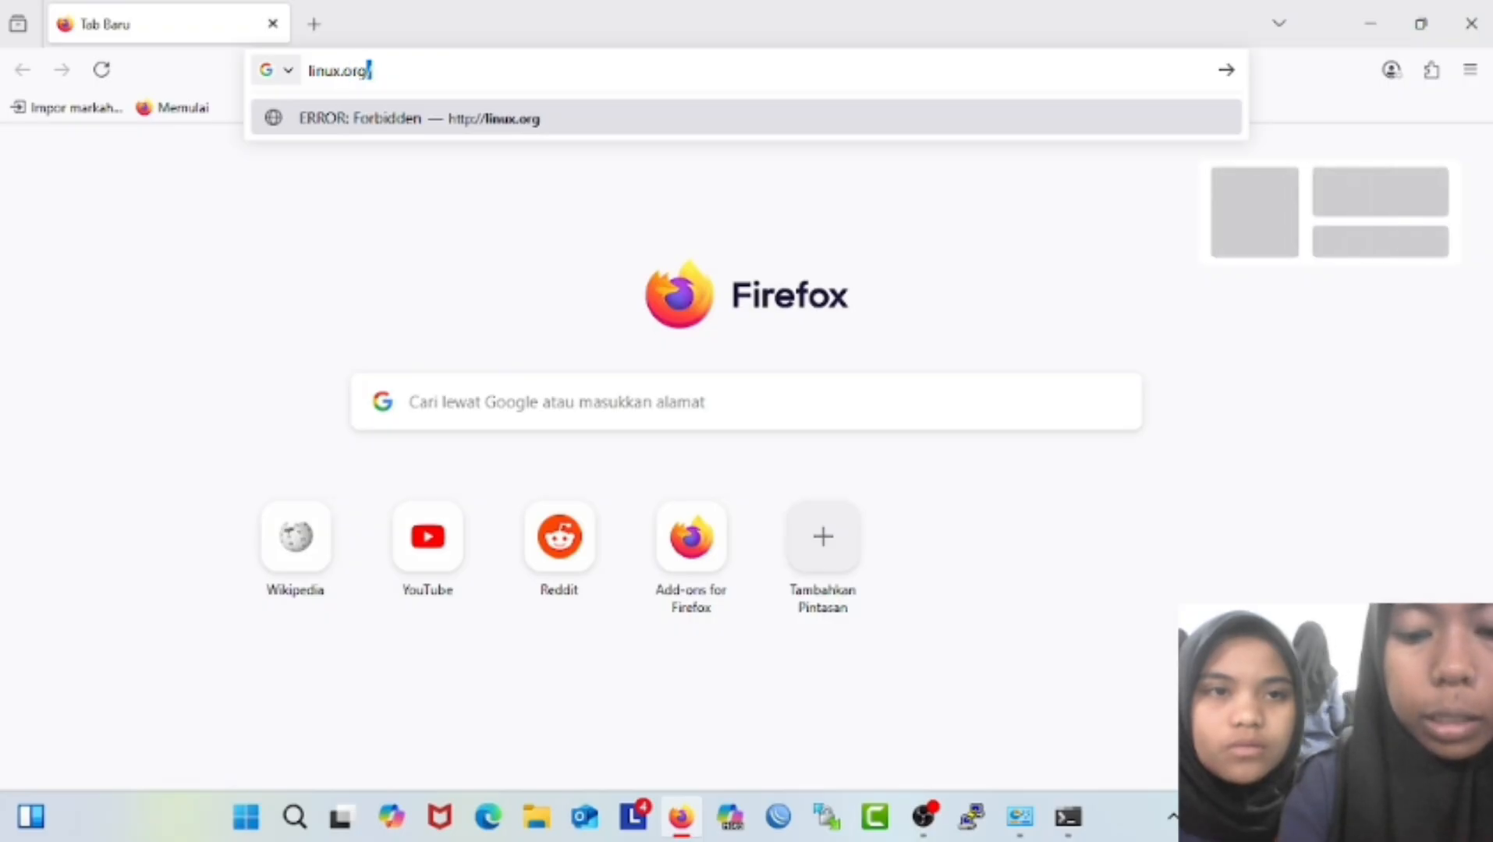
key(Return)
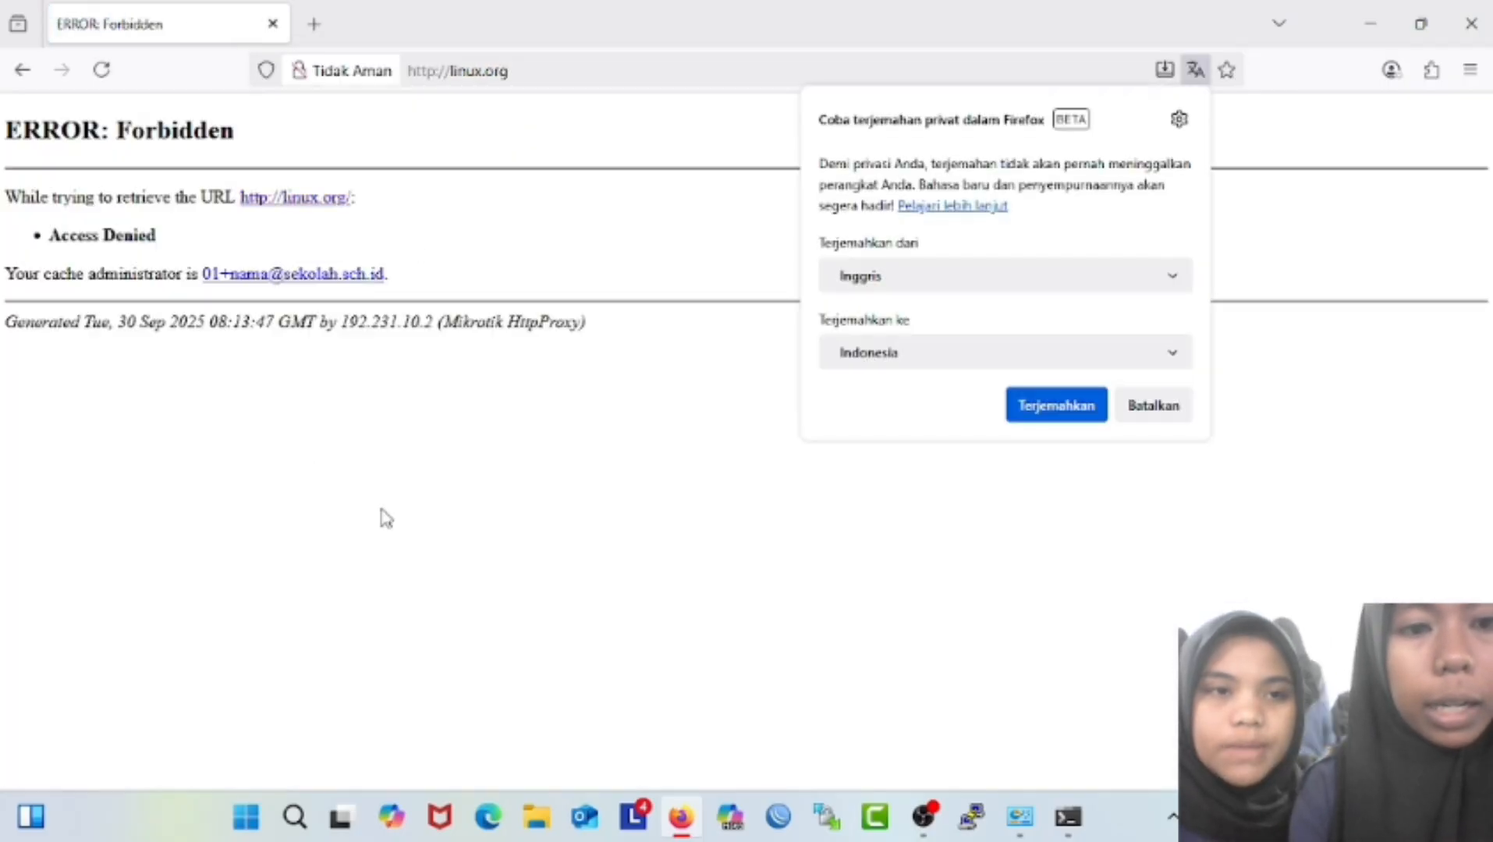
click(384, 516)
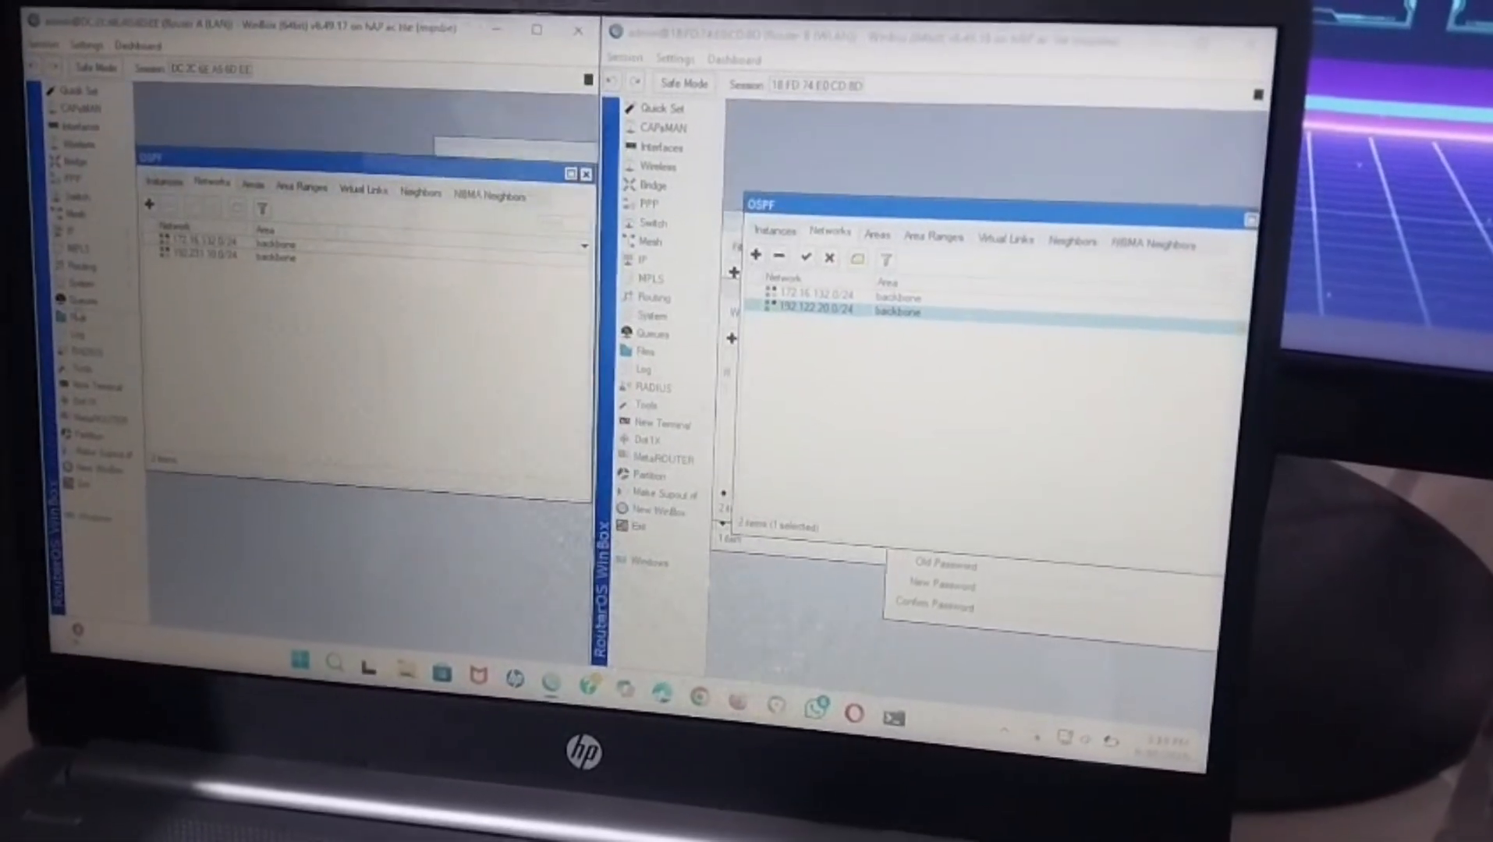
Reset the first router's configuration and confirm the reboot.
click(75, 302)
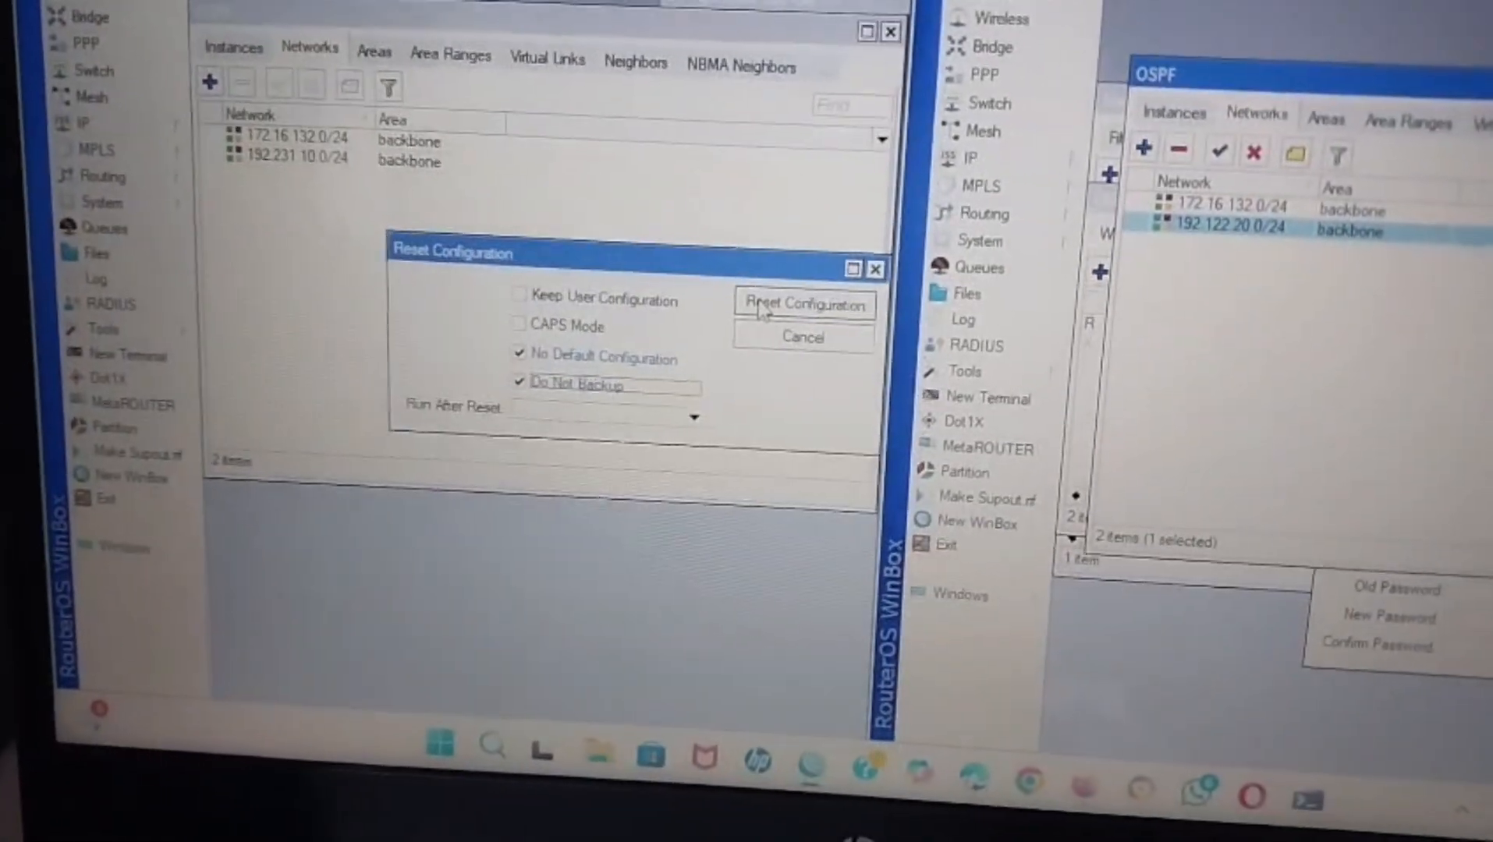
click(761, 308)
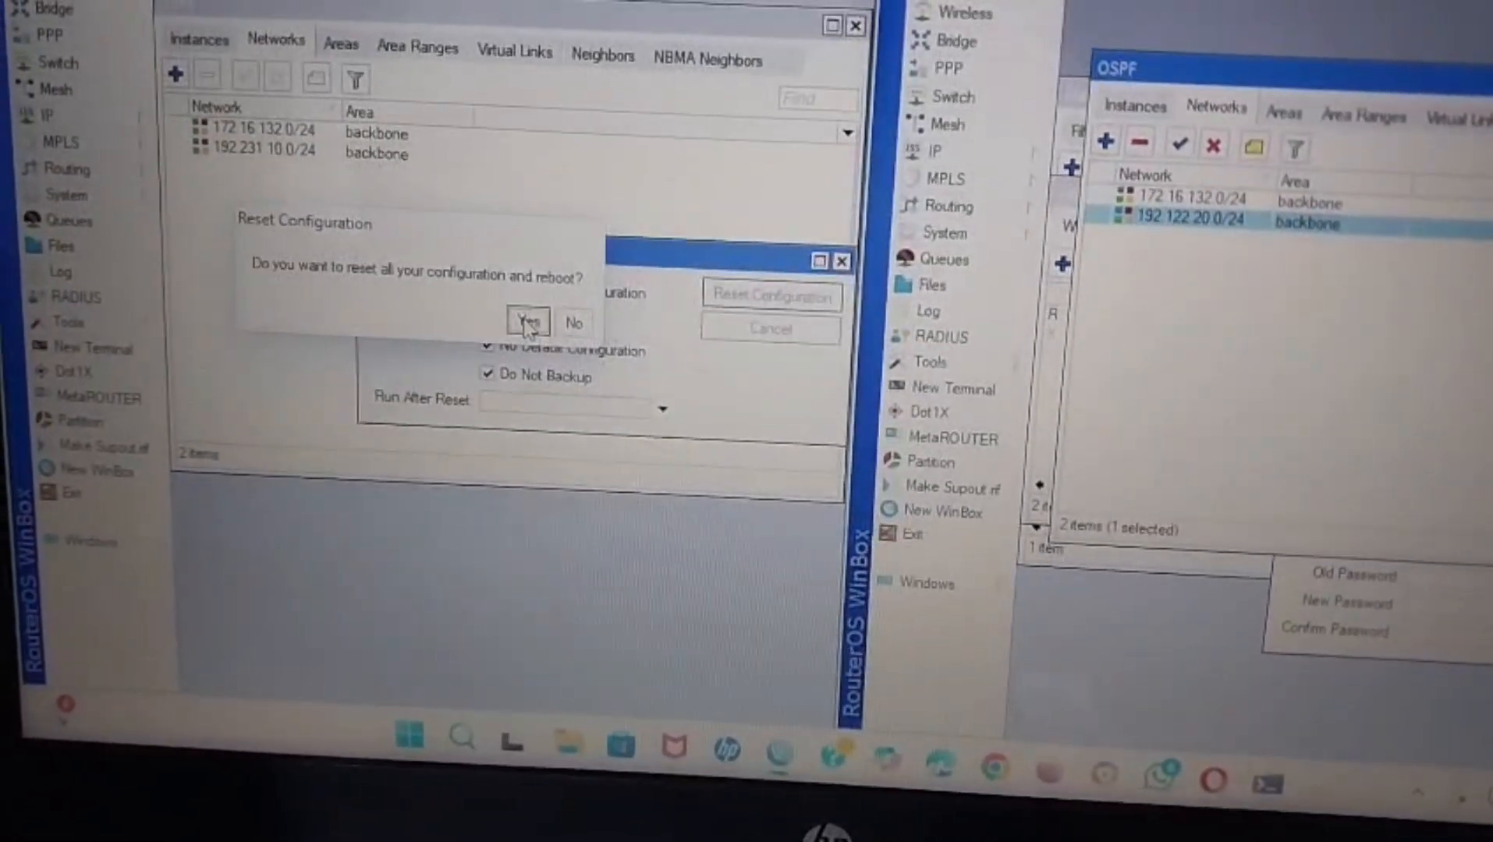
click(528, 322)
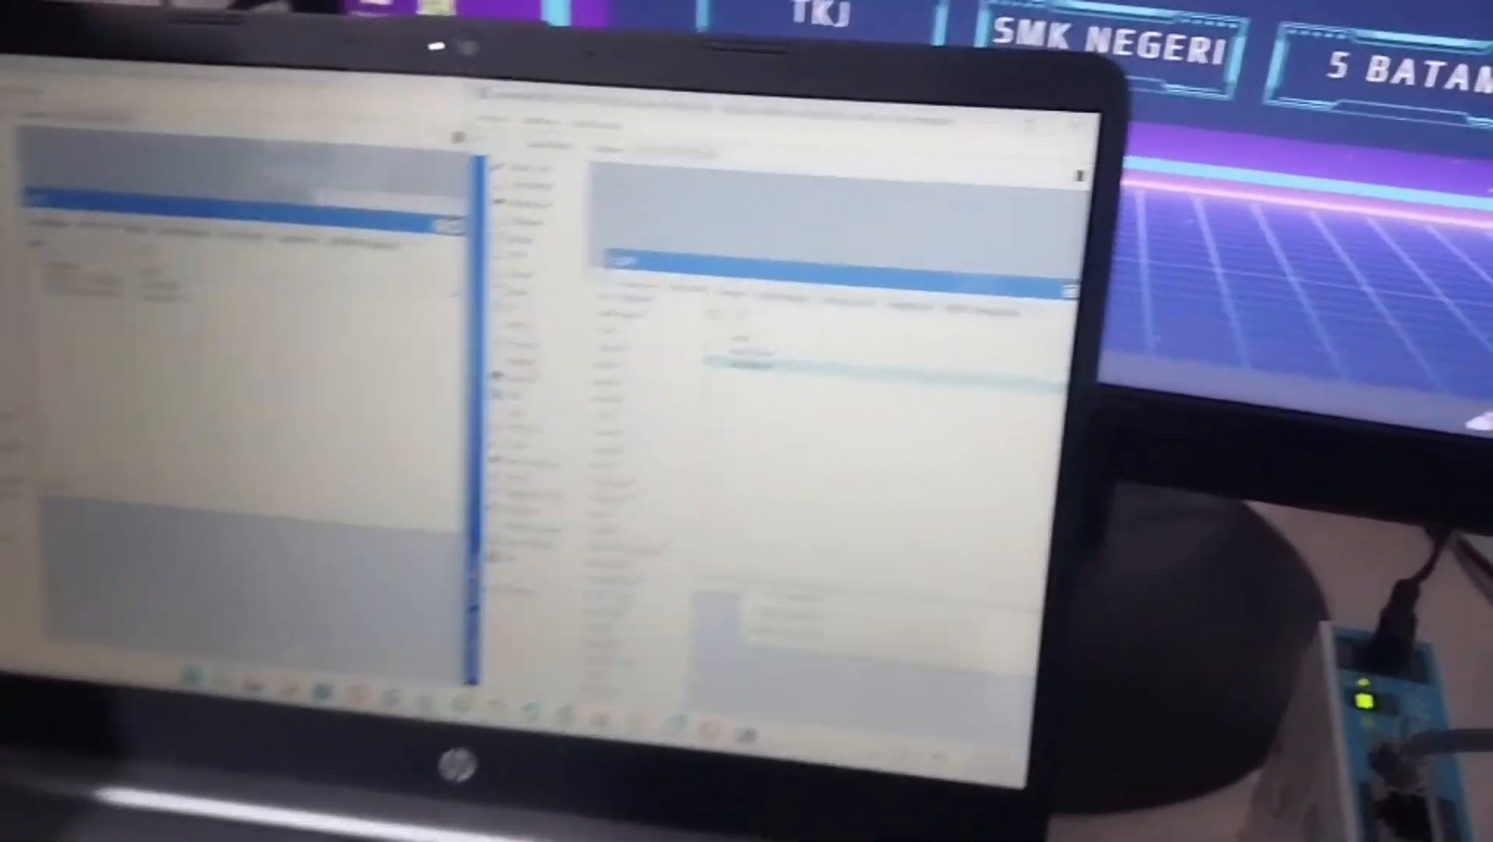
Reset the second router with No Default Configuration and Do Not Backup, confirming the reboot.
click(625, 548)
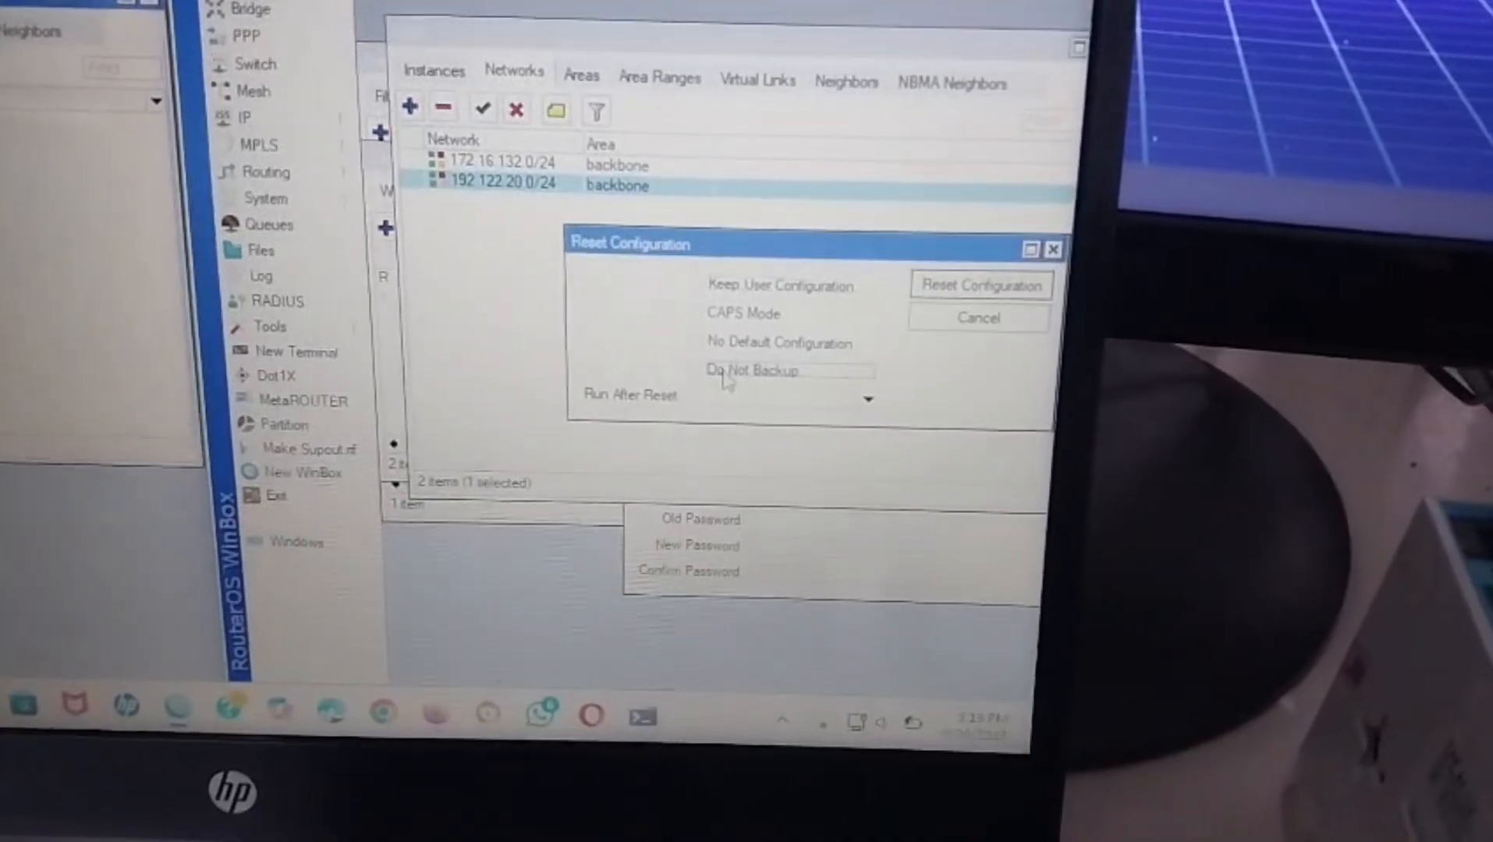
click(808, 331)
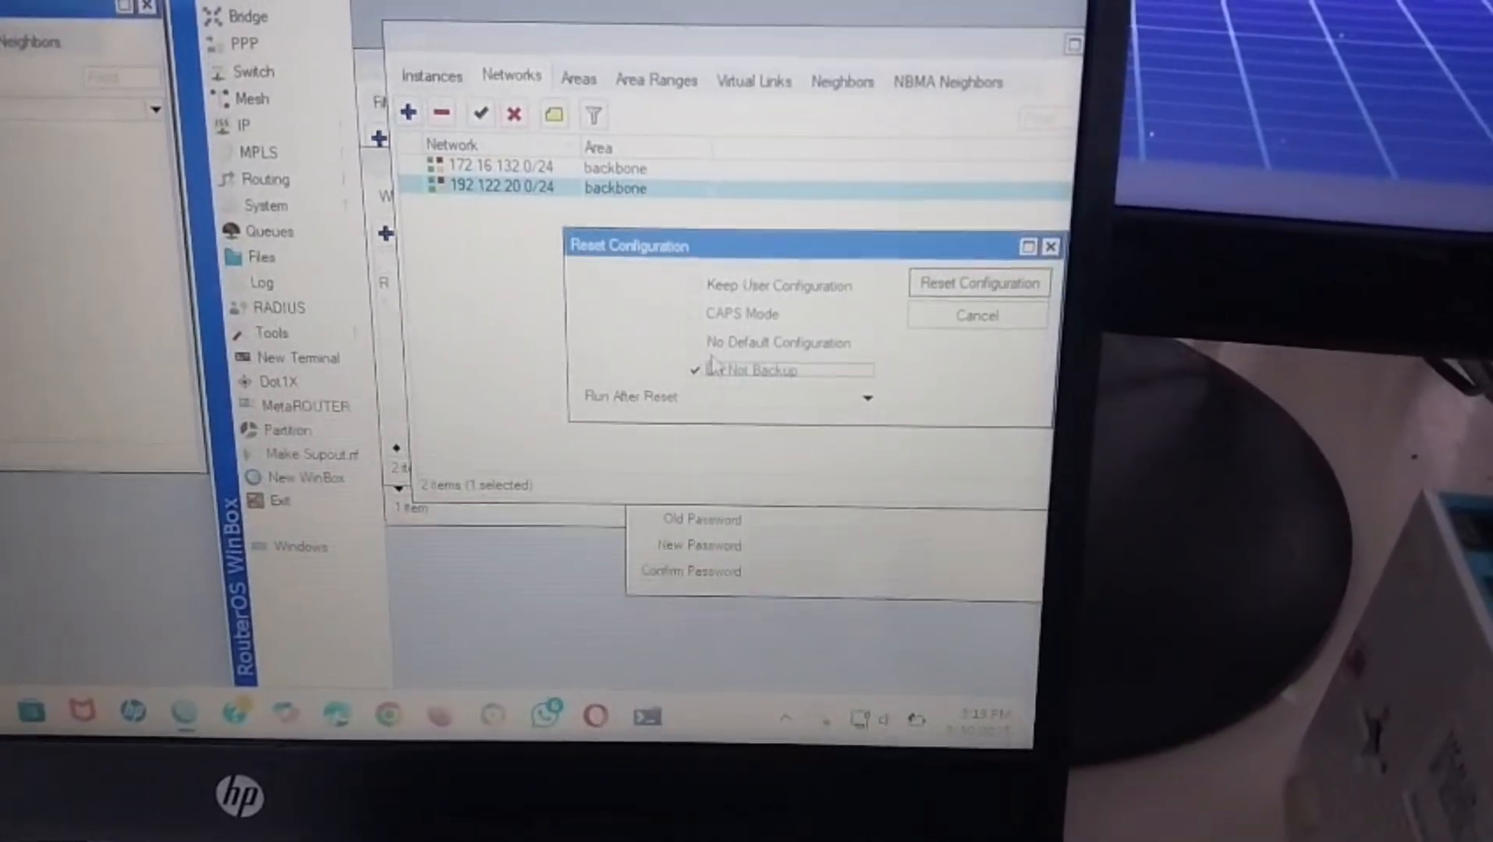
click(712, 344)
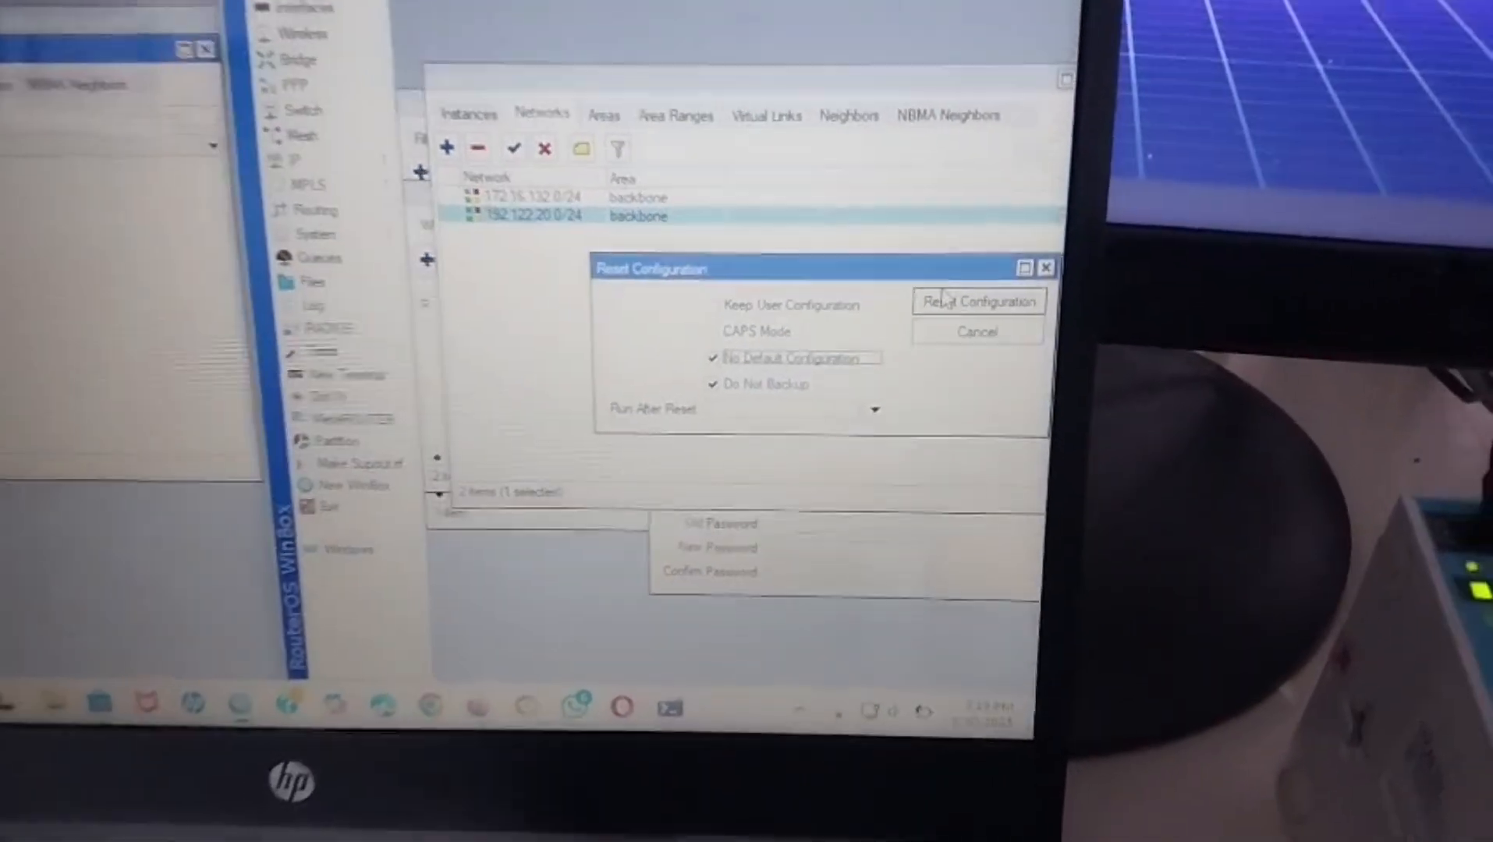
click(944, 299)
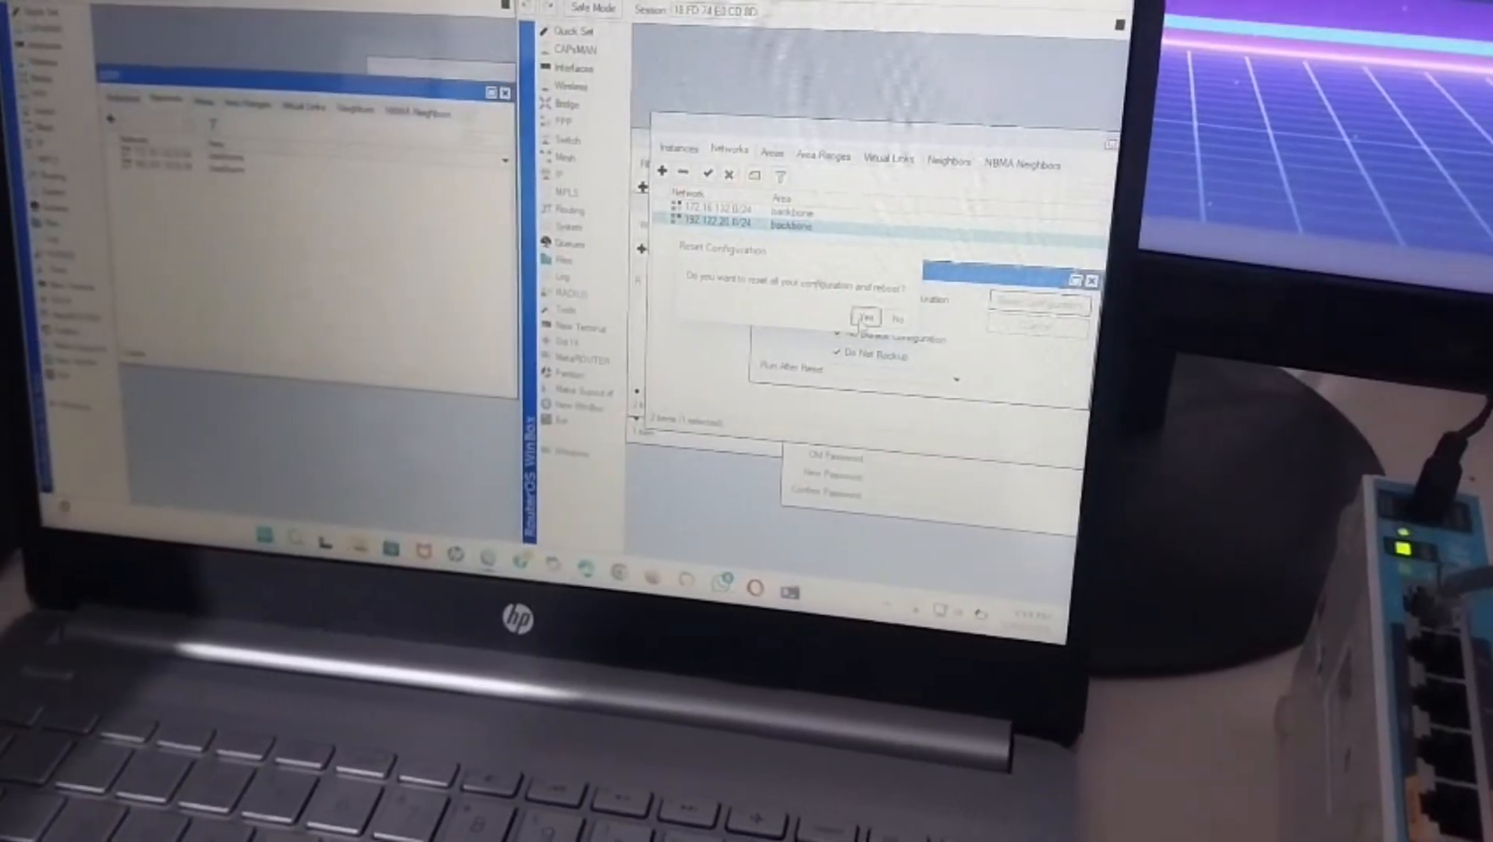
click(866, 317)
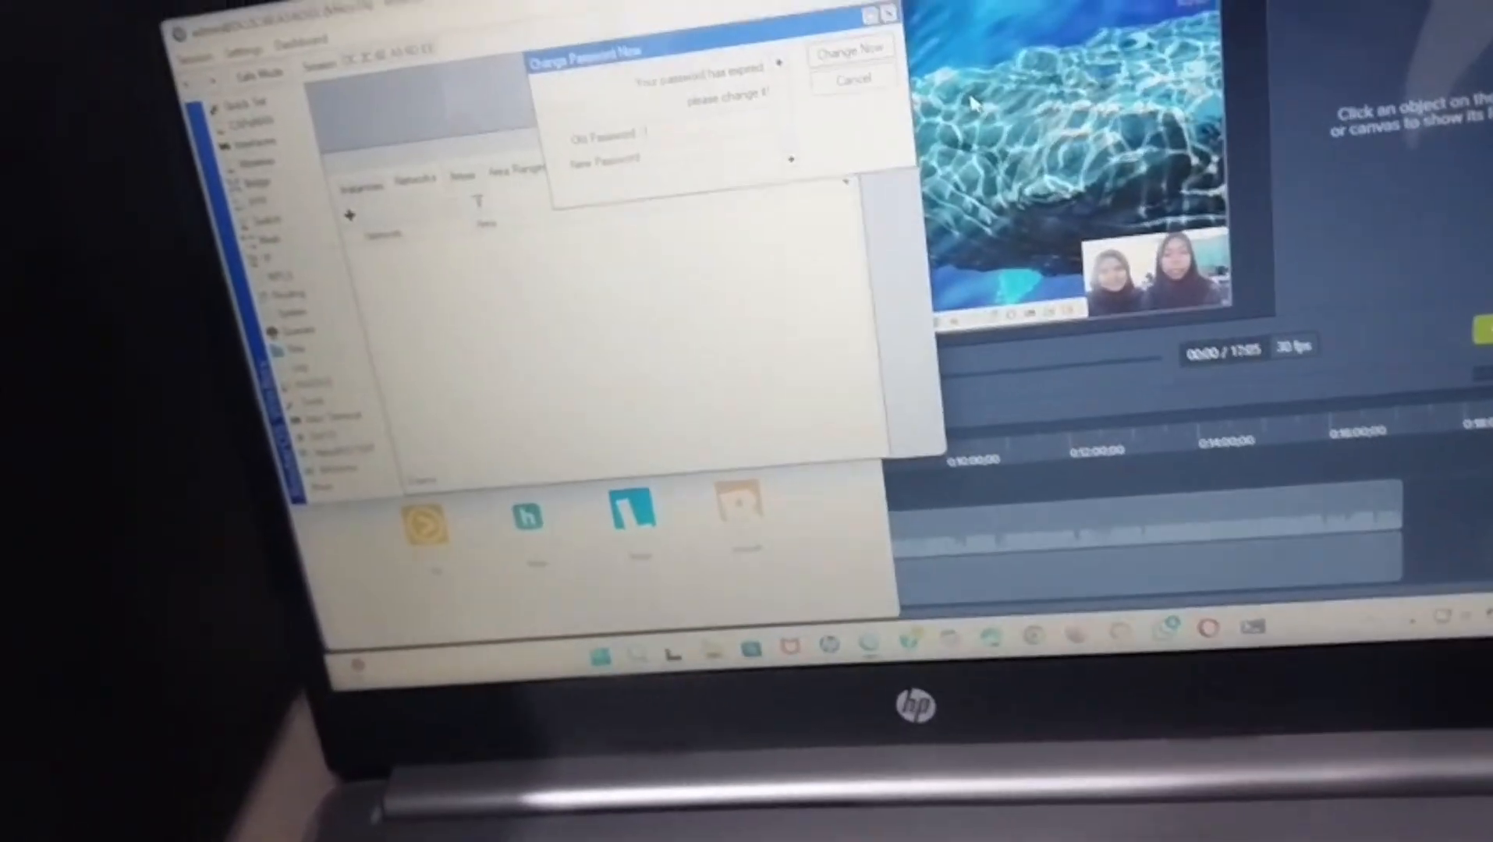
Maximize WinBox and select the second reset router in the Neighbors list.
click(846, 0)
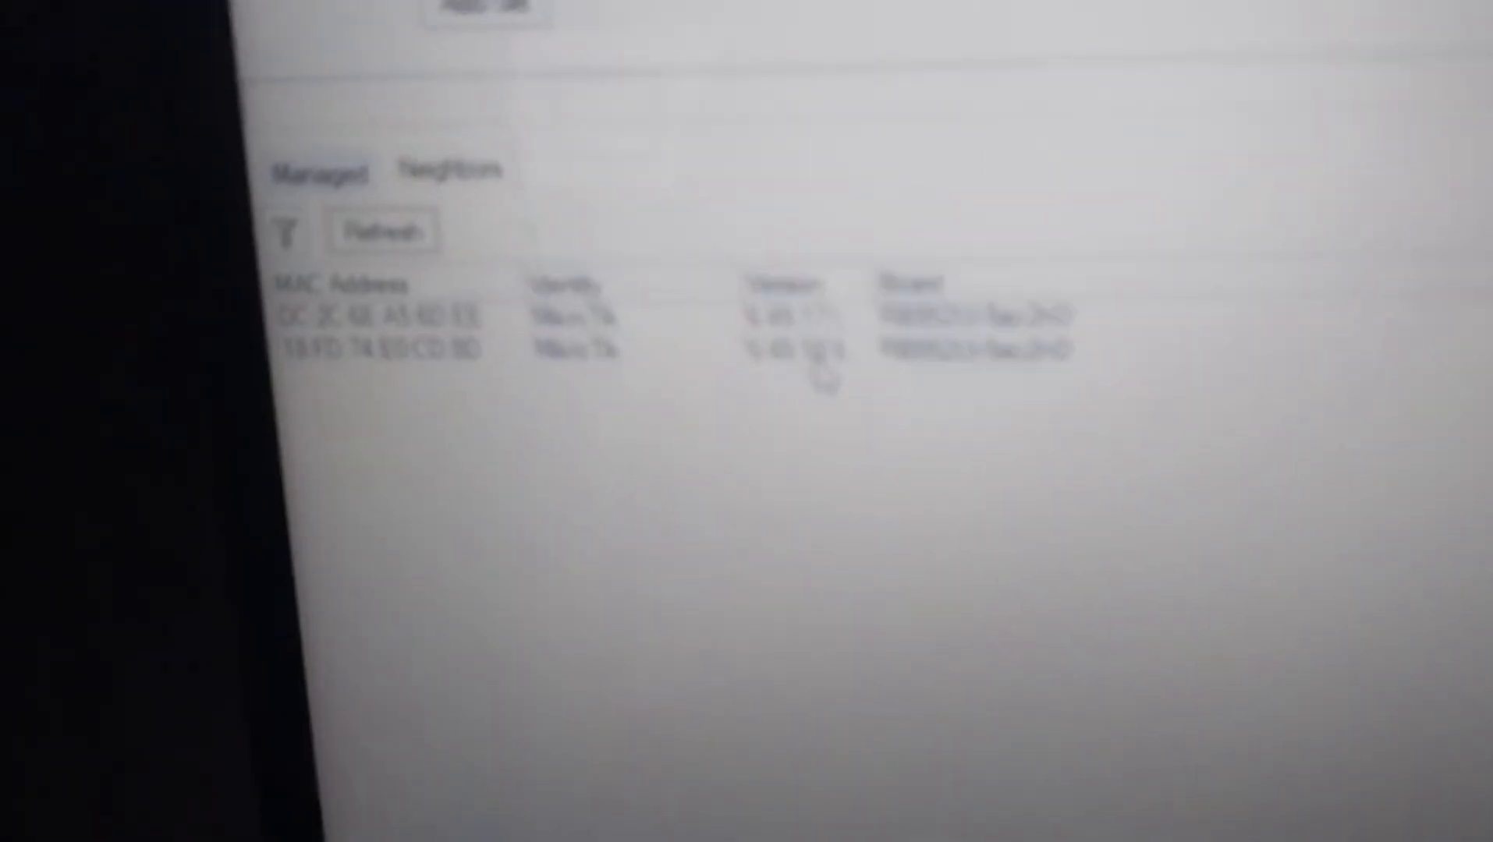
click(714, 321)
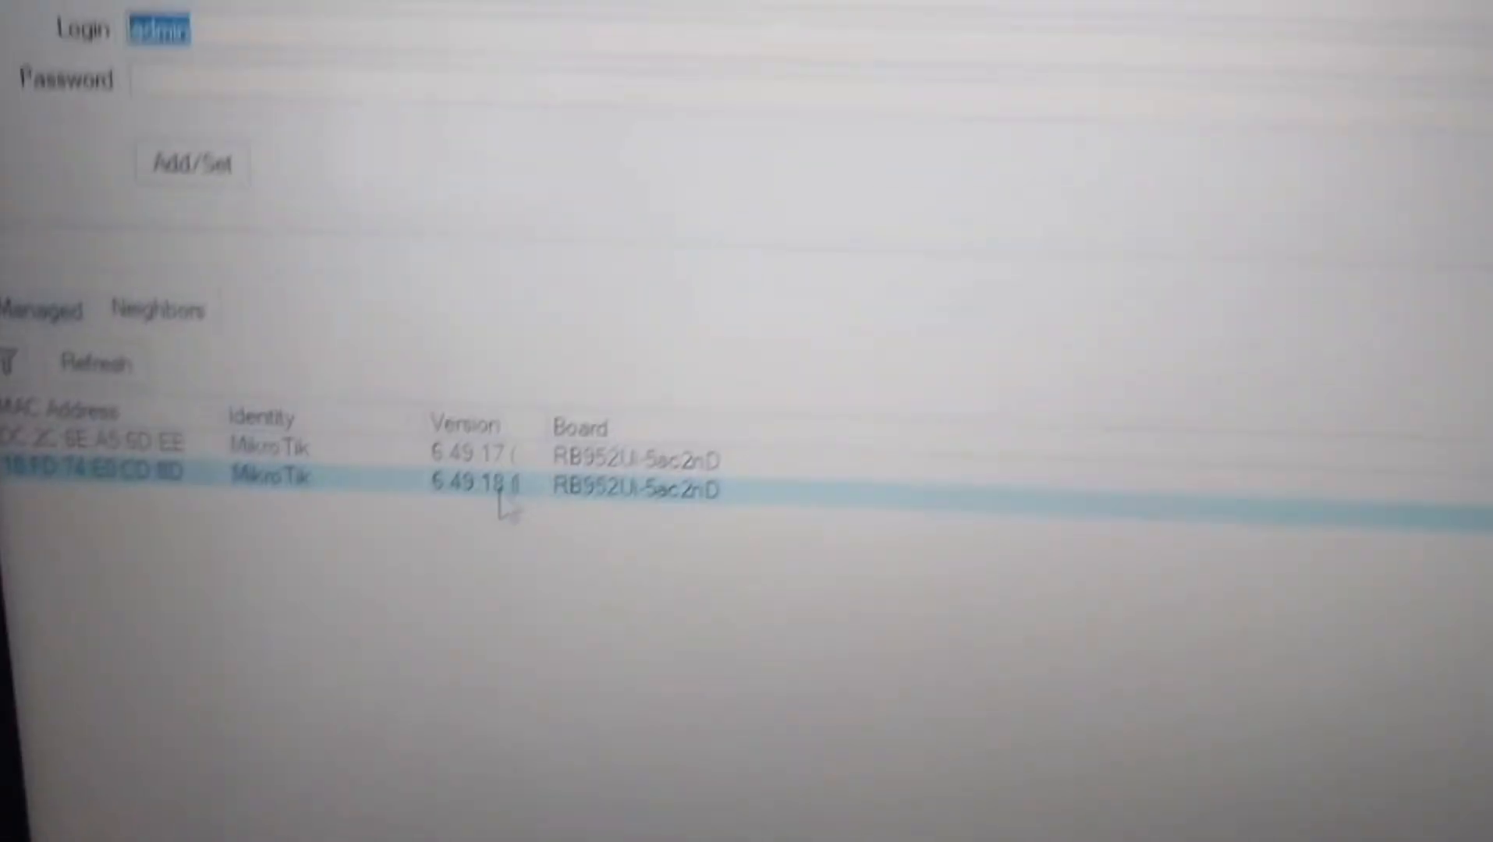